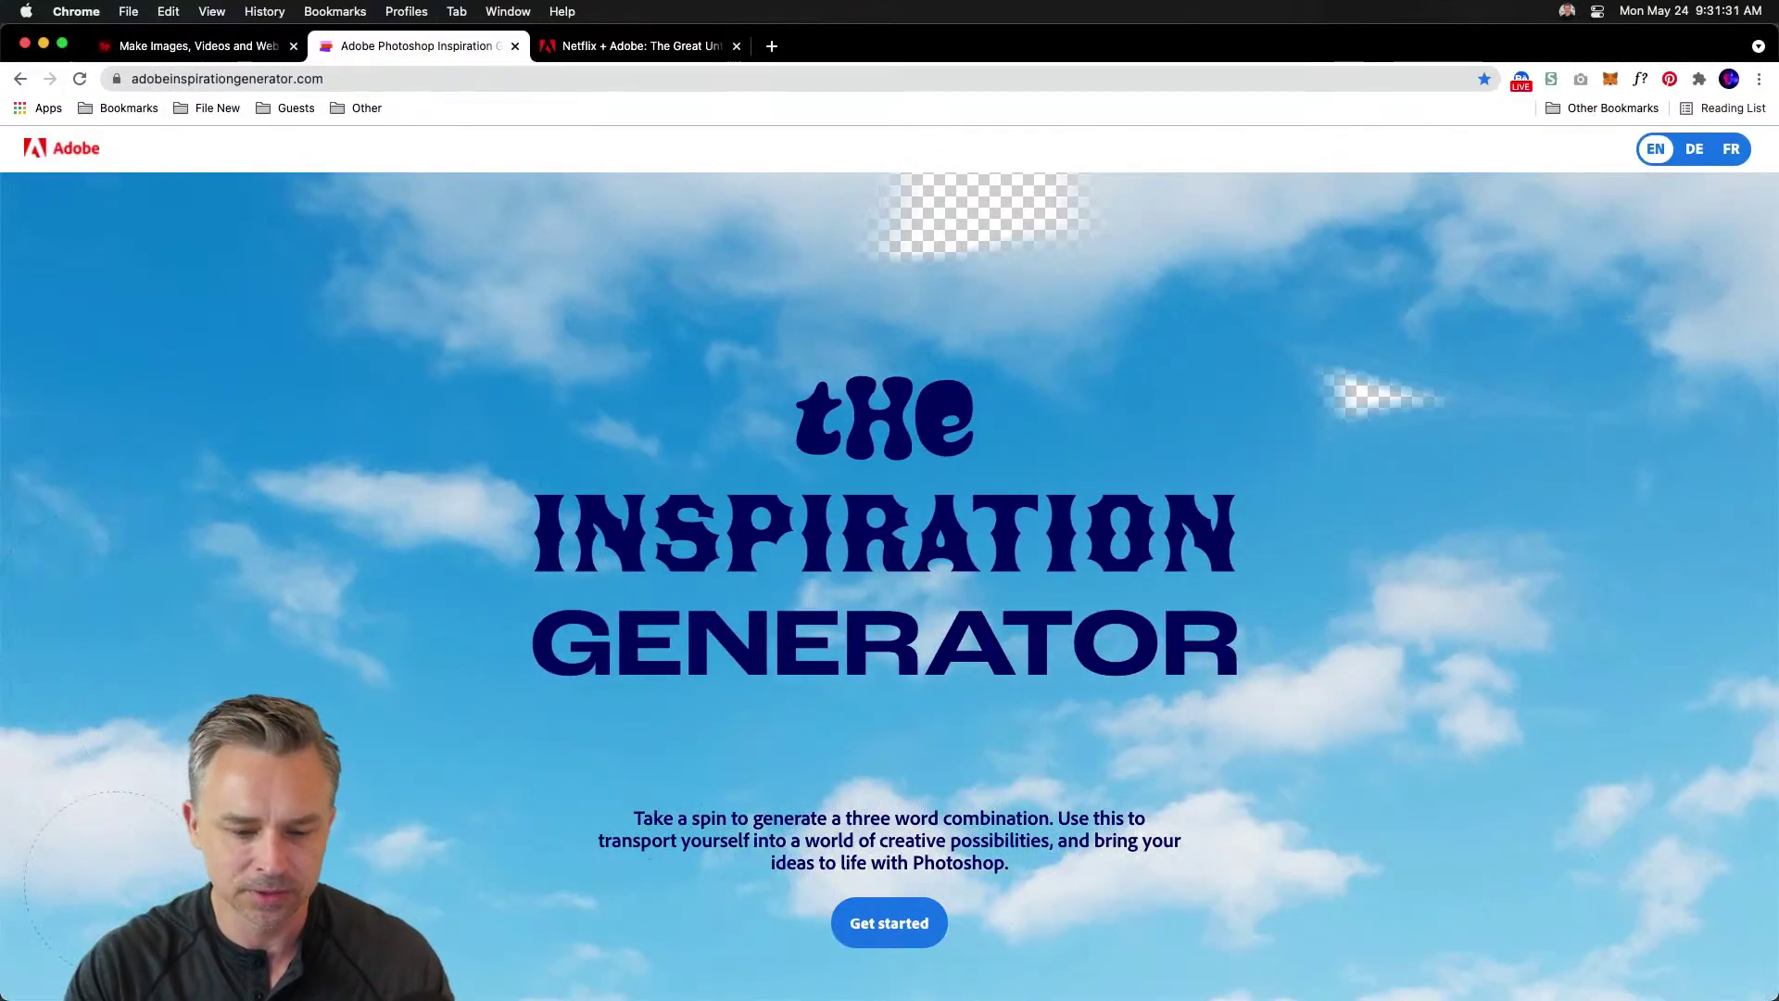
# - Start the Inspiration Generator to spin a three-word combination, and copy the site's web address
pyautogui.click(883, 928)
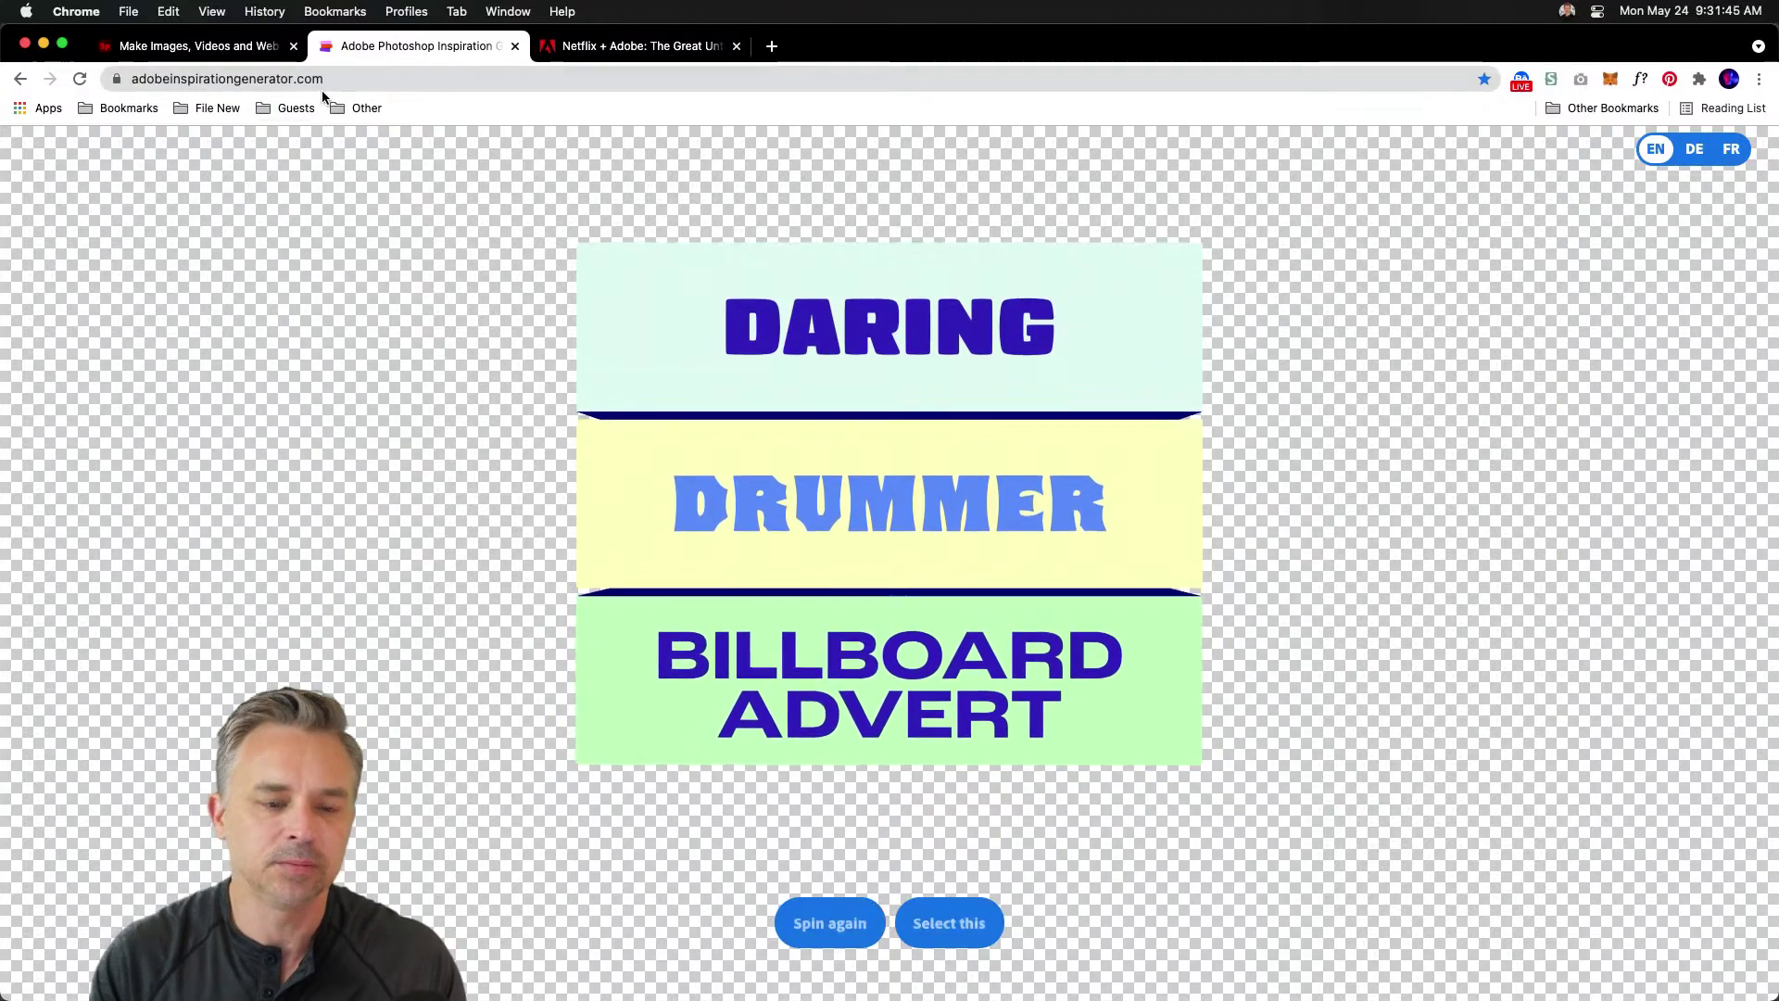
pyautogui.click(345, 79)
pyautogui.press('super+c')
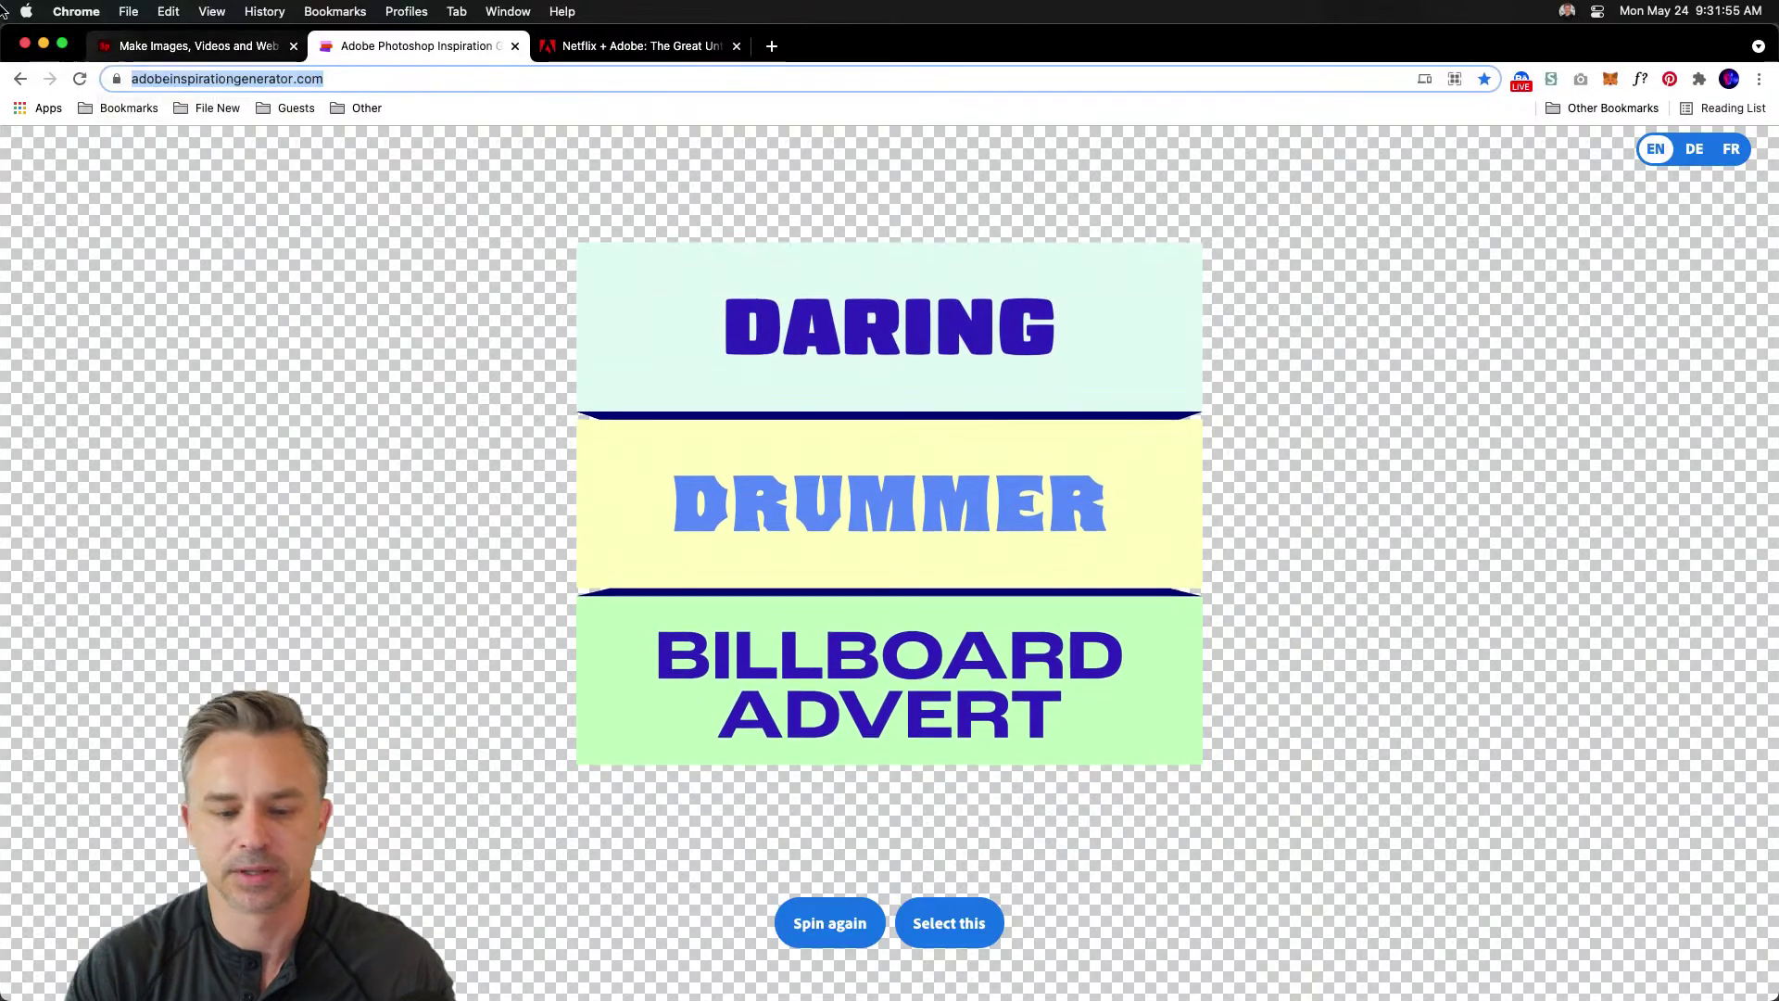
# - Examine the Netflix and Adobe Great Untold contest page, including its mentors, entry steps, TikTok hashtags and accounts to tag
pyautogui.click(616, 45)
pyautogui.scroll(-2, 516, 546)
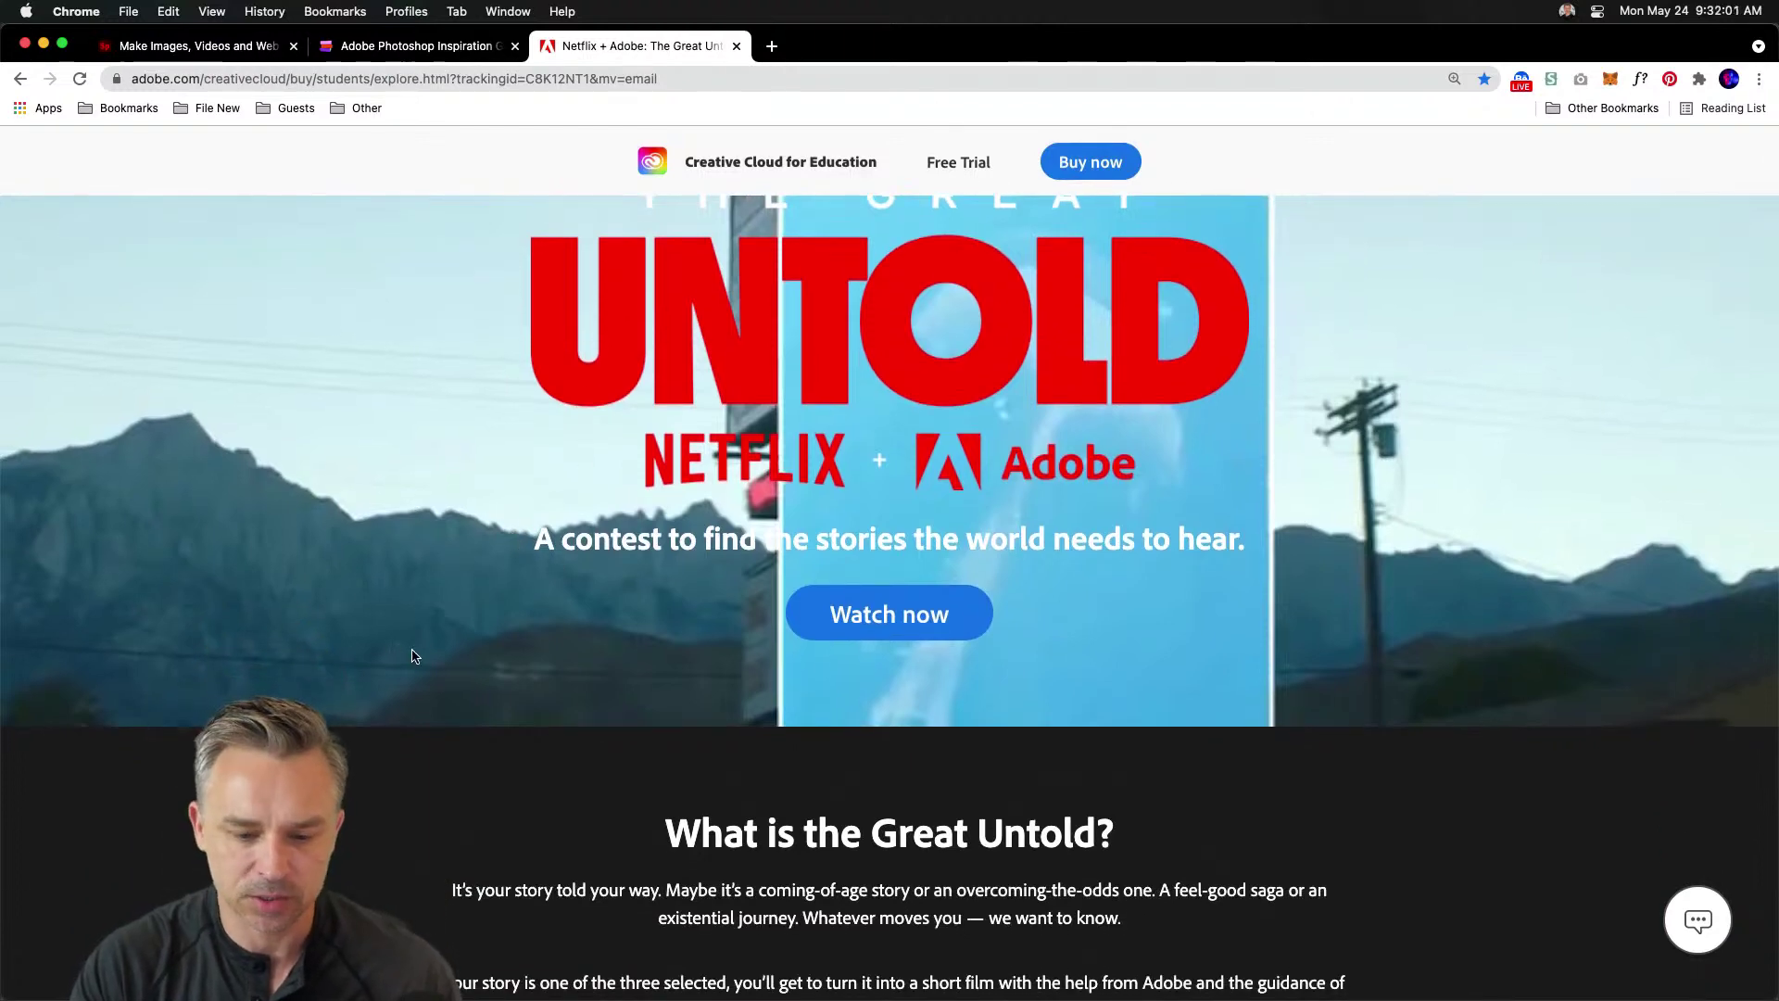
pyautogui.scroll(-5, 1247, 569)
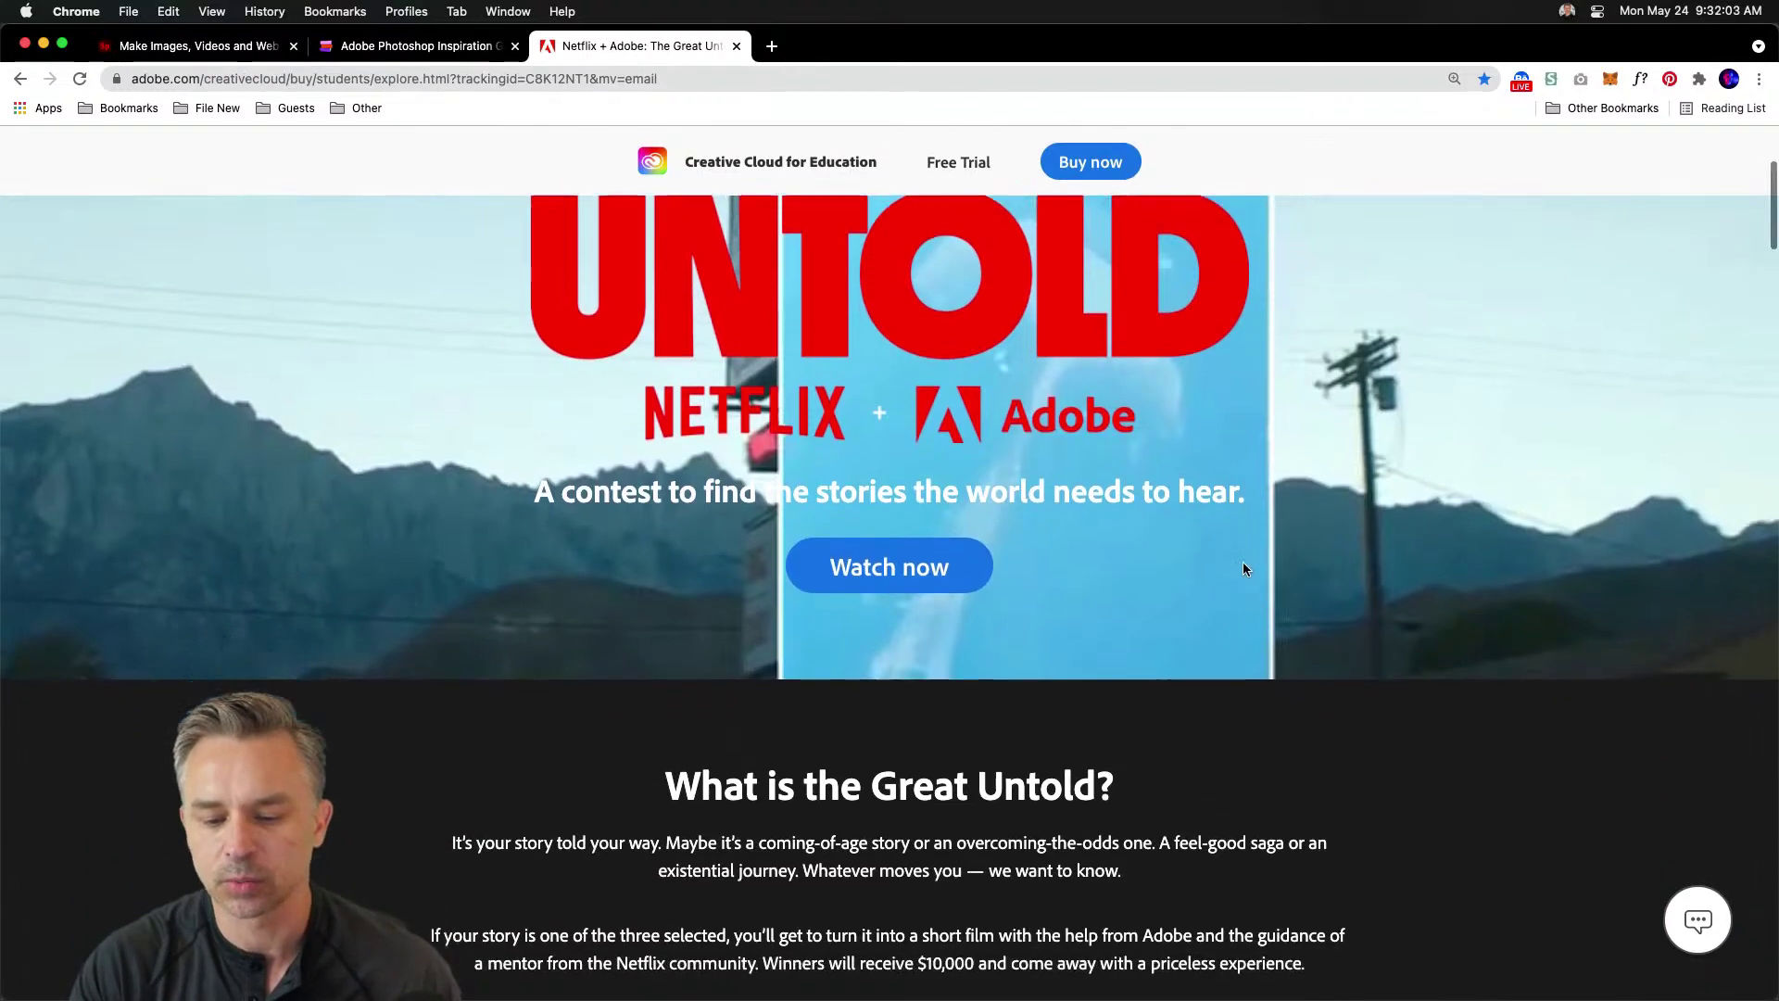
pyautogui.scroll(-10, 1245, 569)
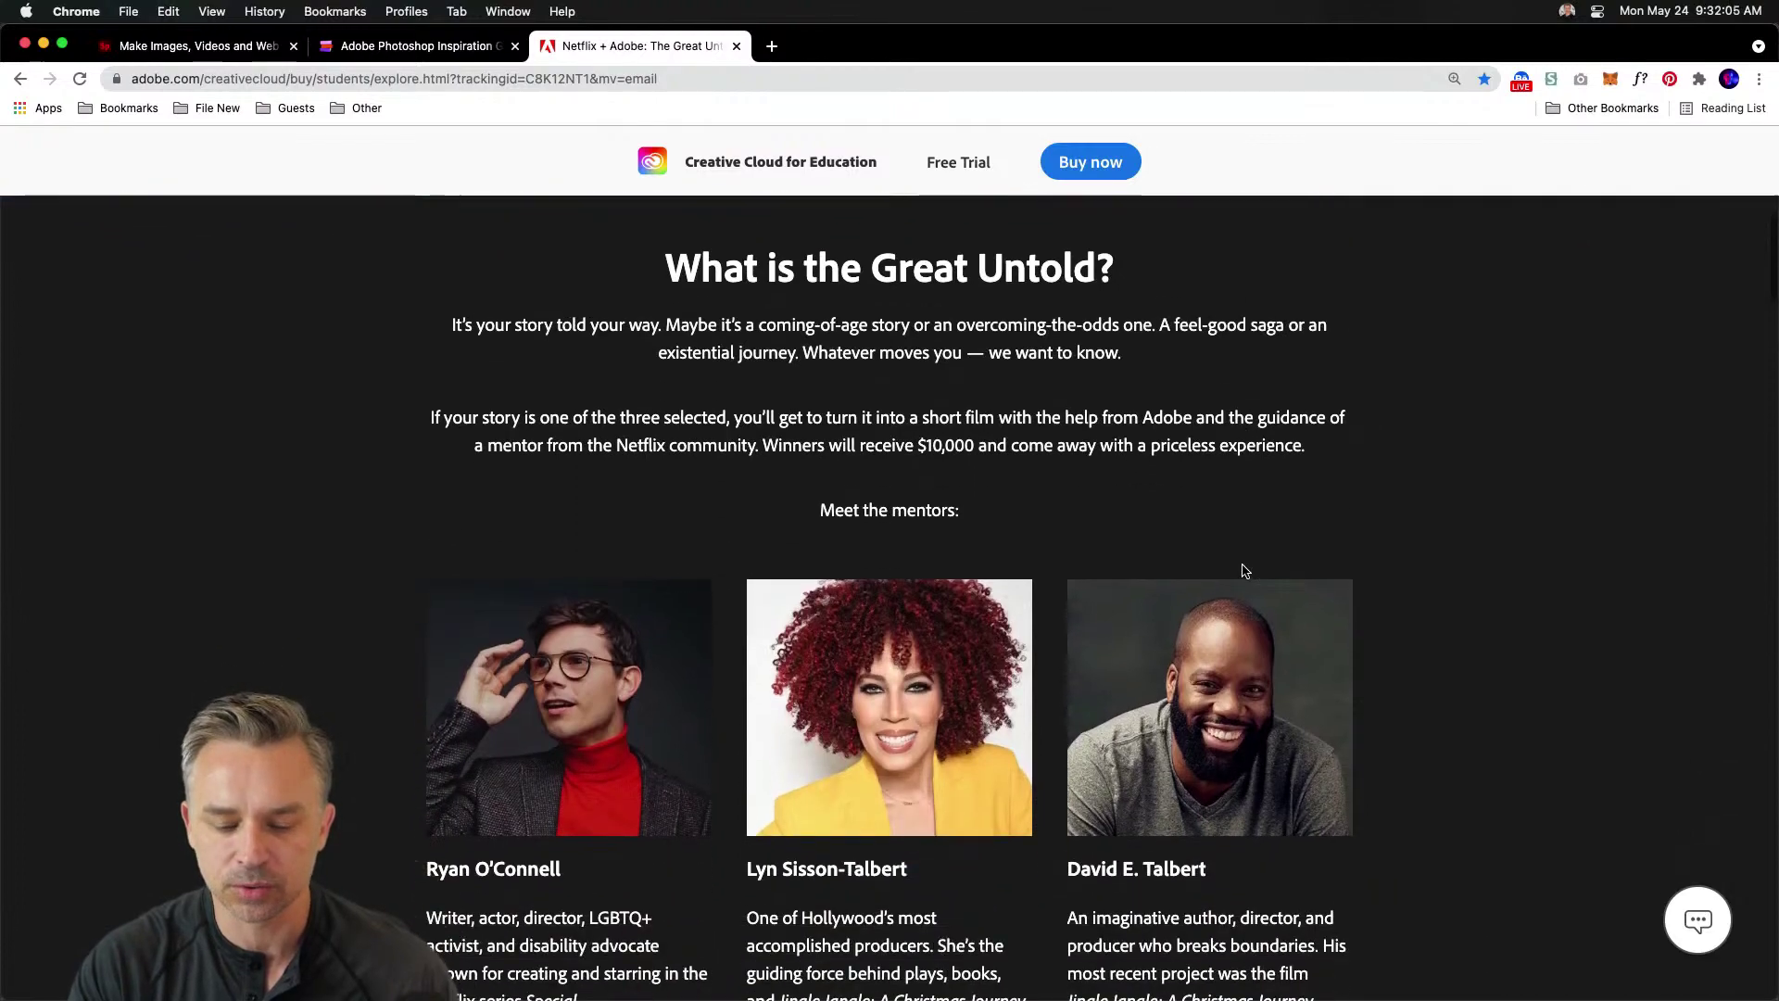
pyautogui.scroll(-2, 1246, 569)
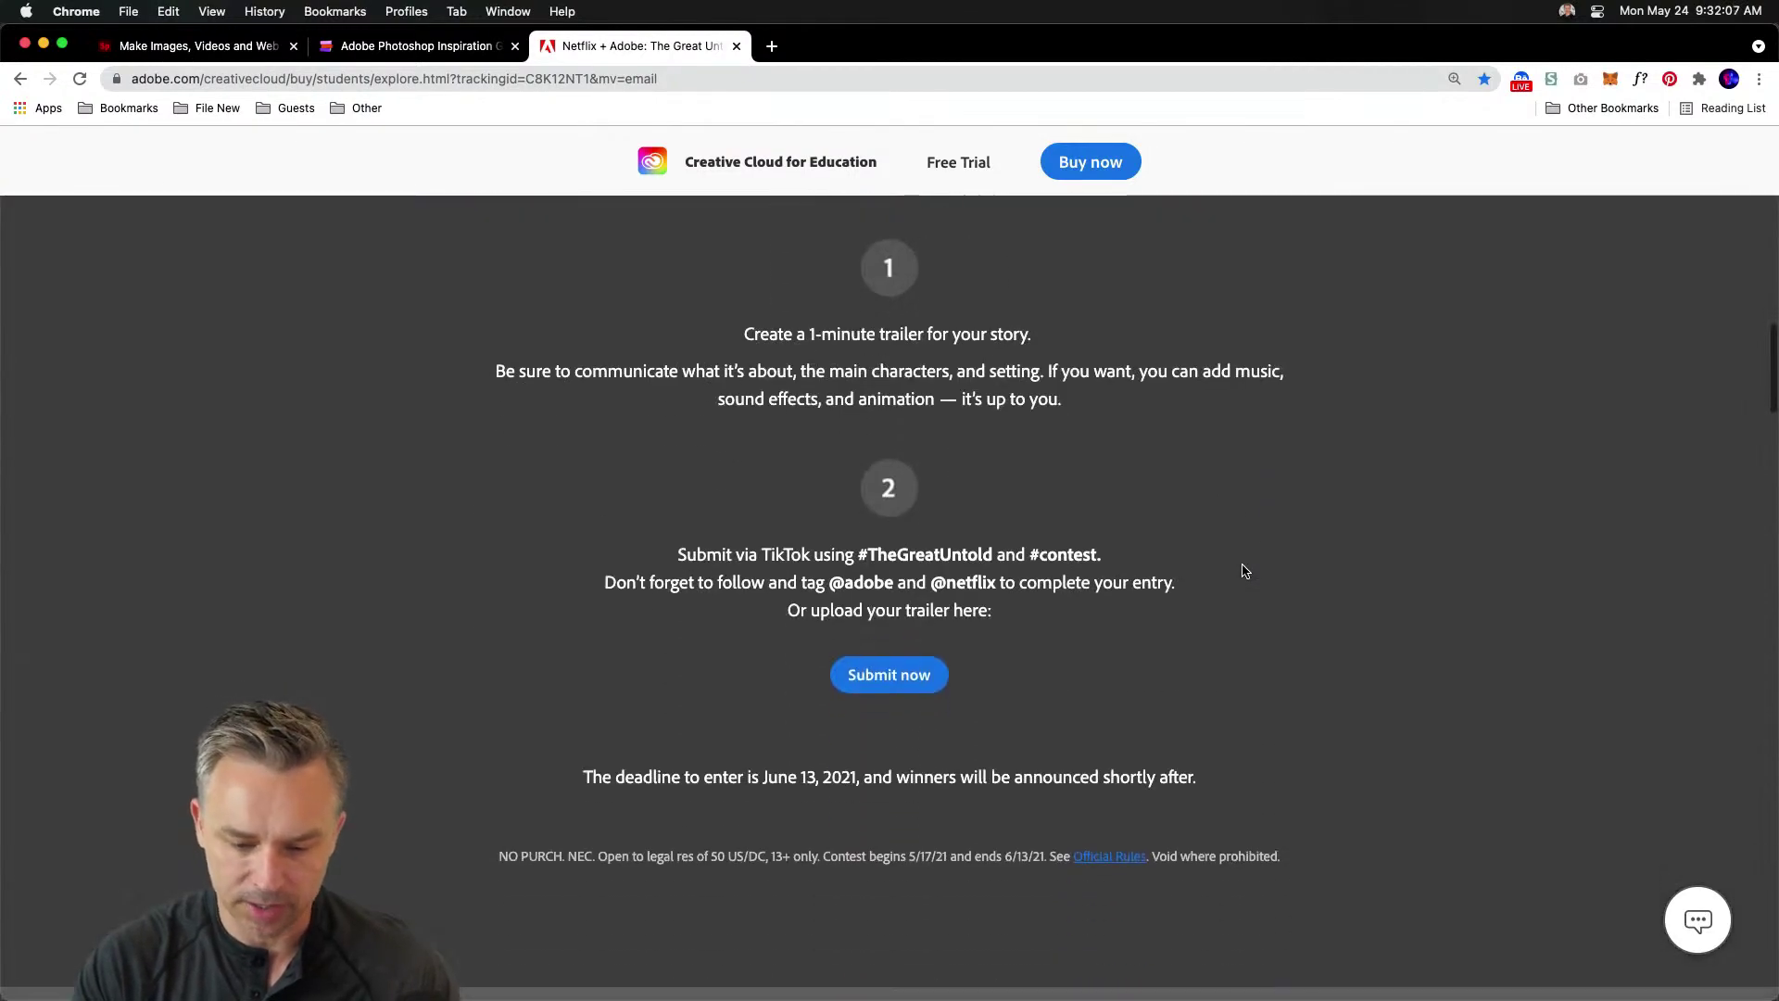
pyautogui.doubleClick(799, 554)
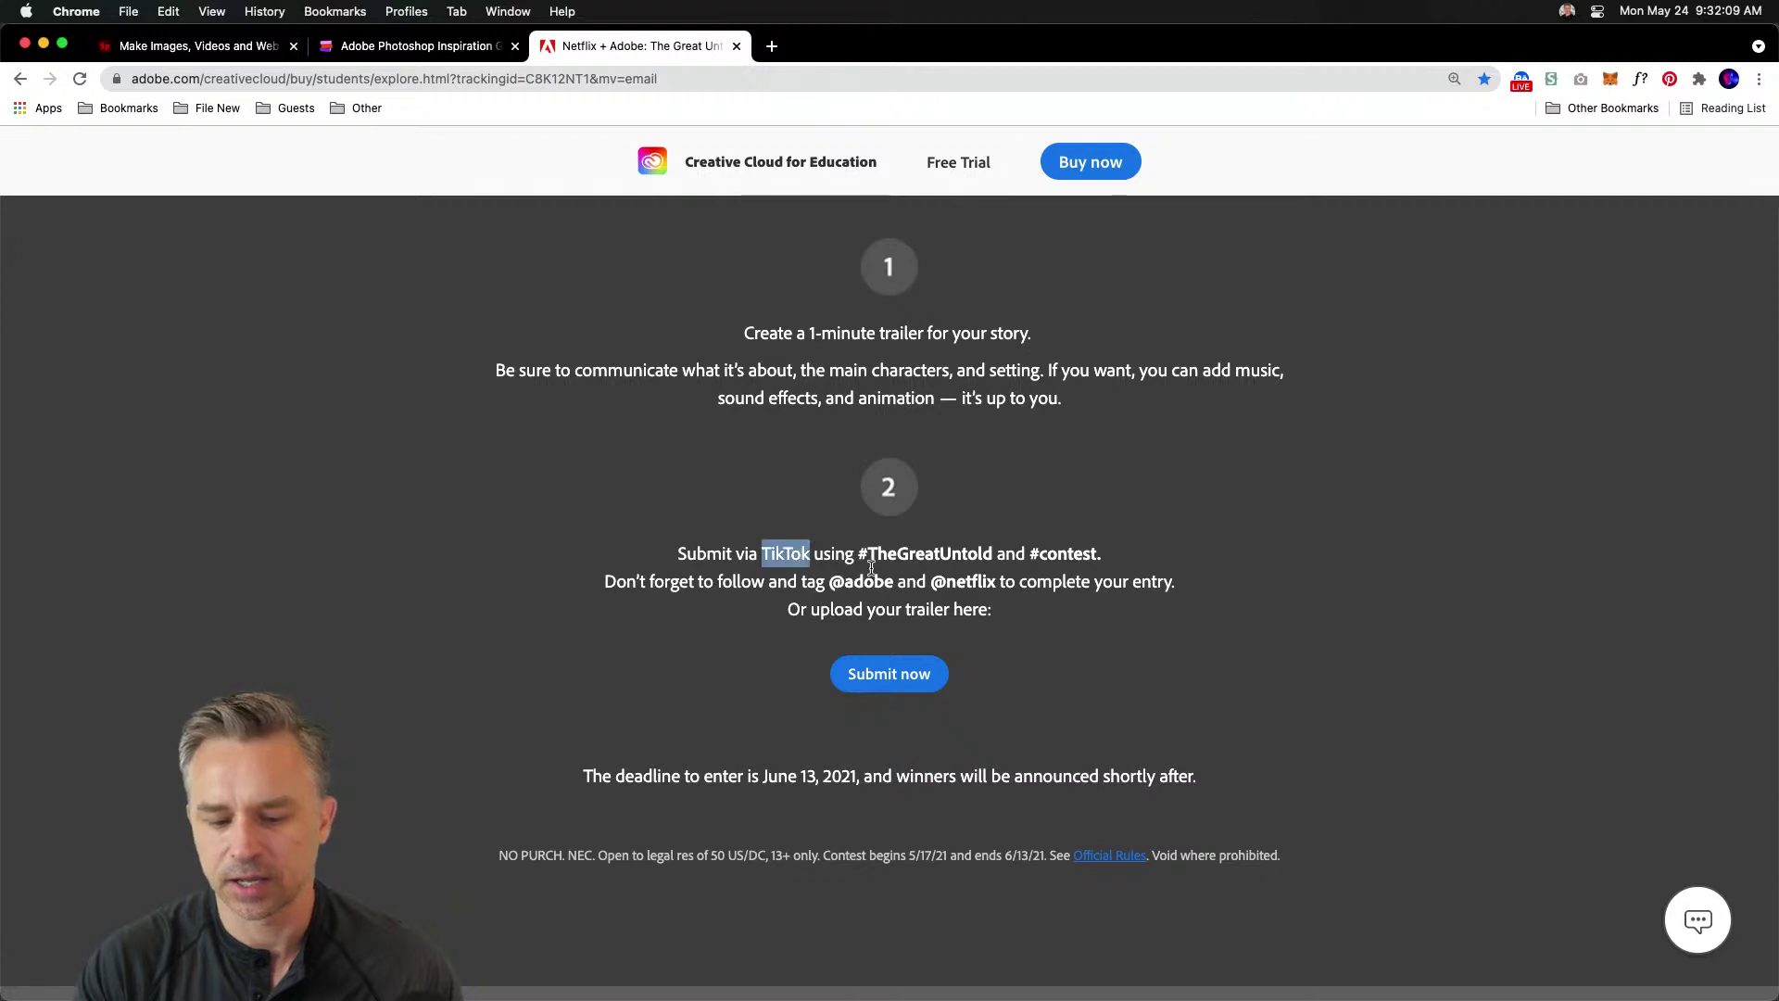
pyautogui.moveTo(852, 556); pyautogui.dragTo(992, 555)
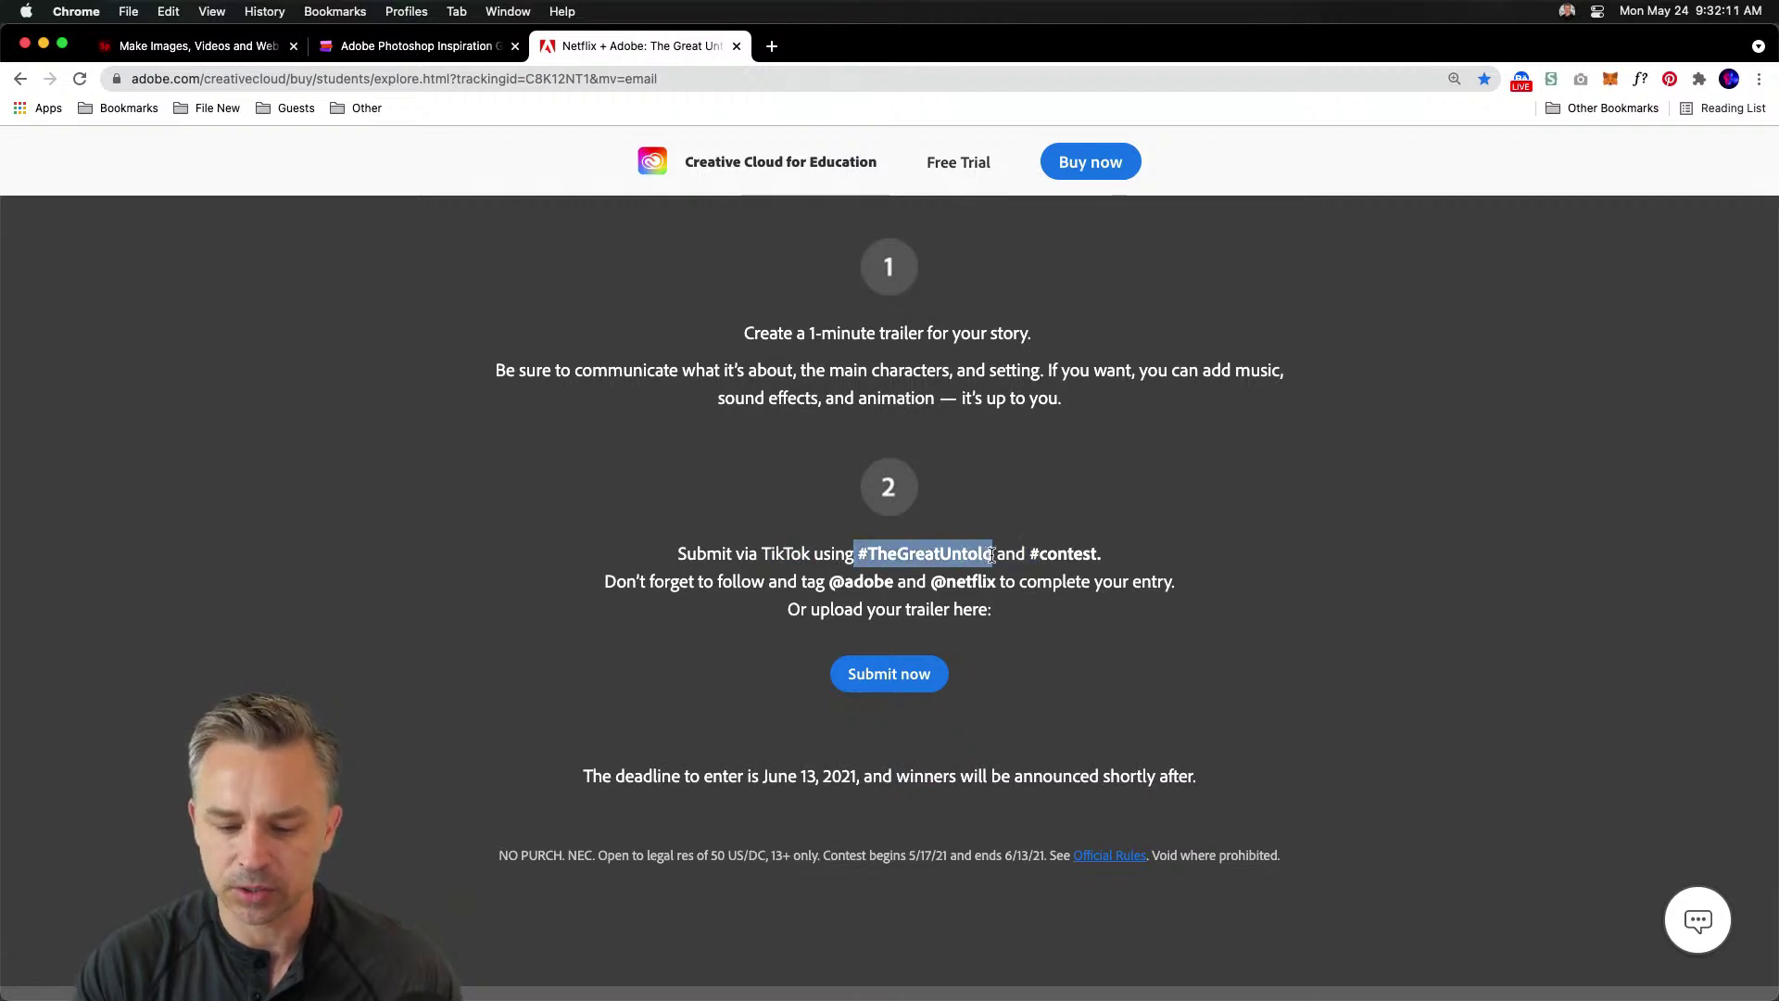
pyautogui.click(964, 581)
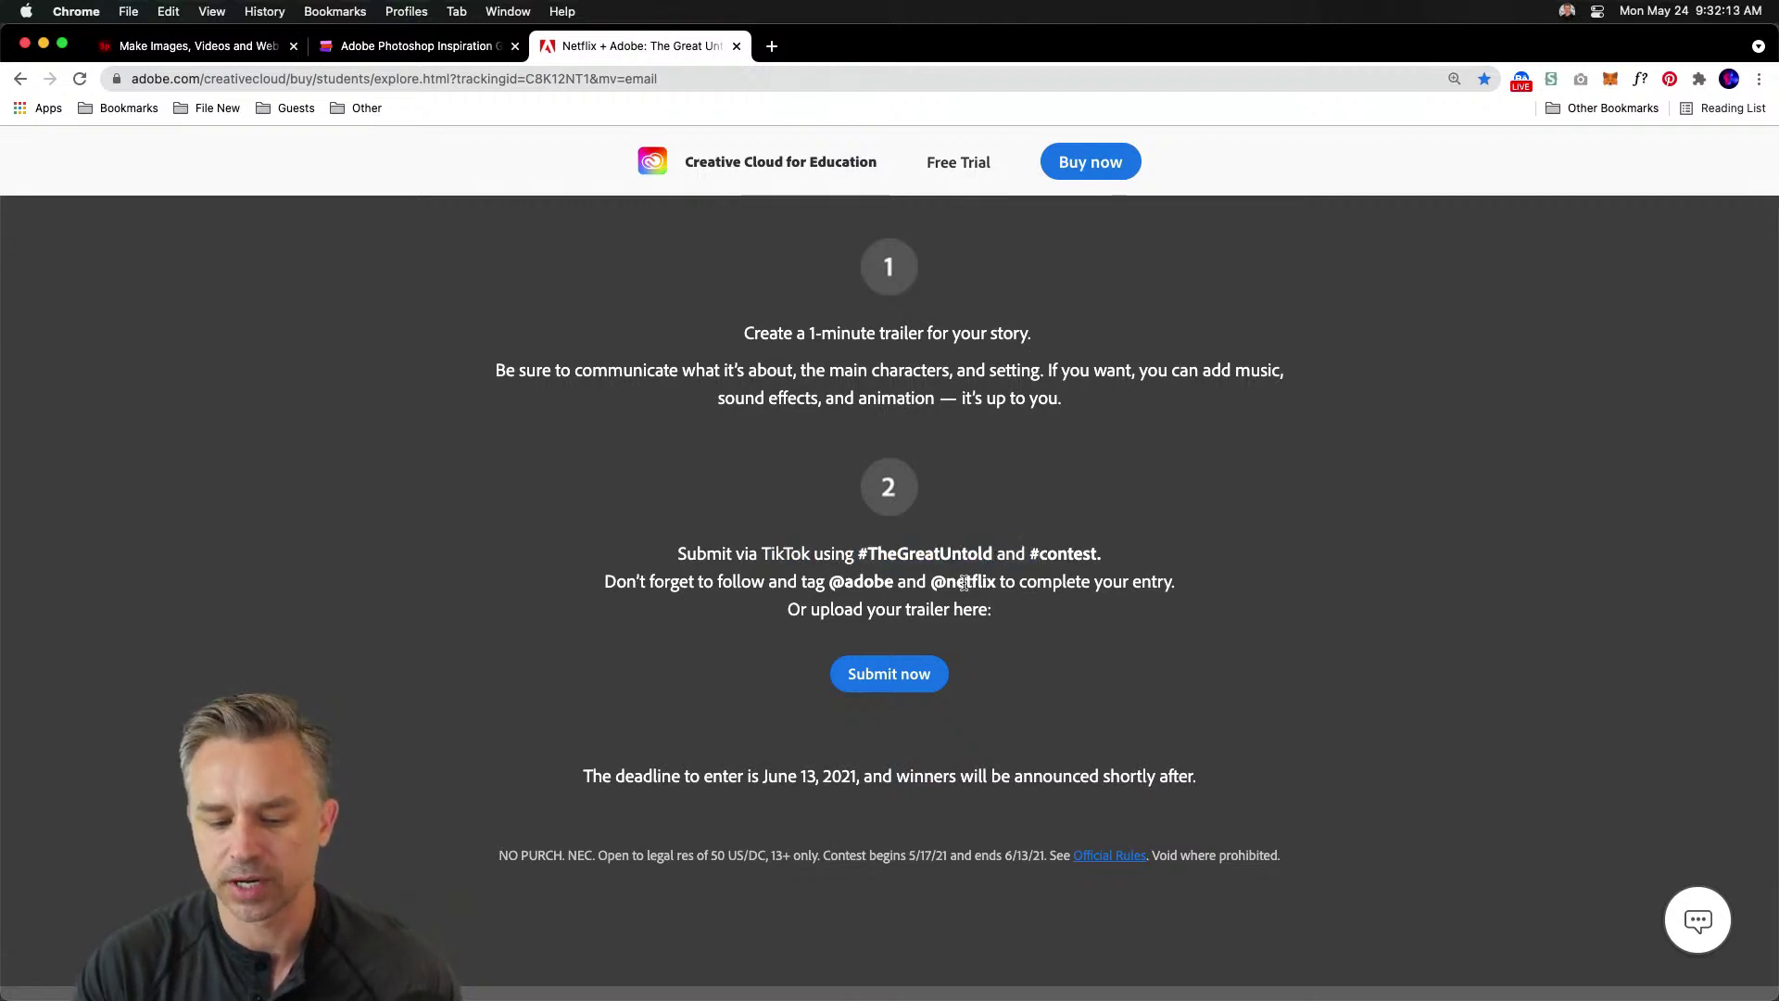
pyautogui.scroll(20, 963, 581)
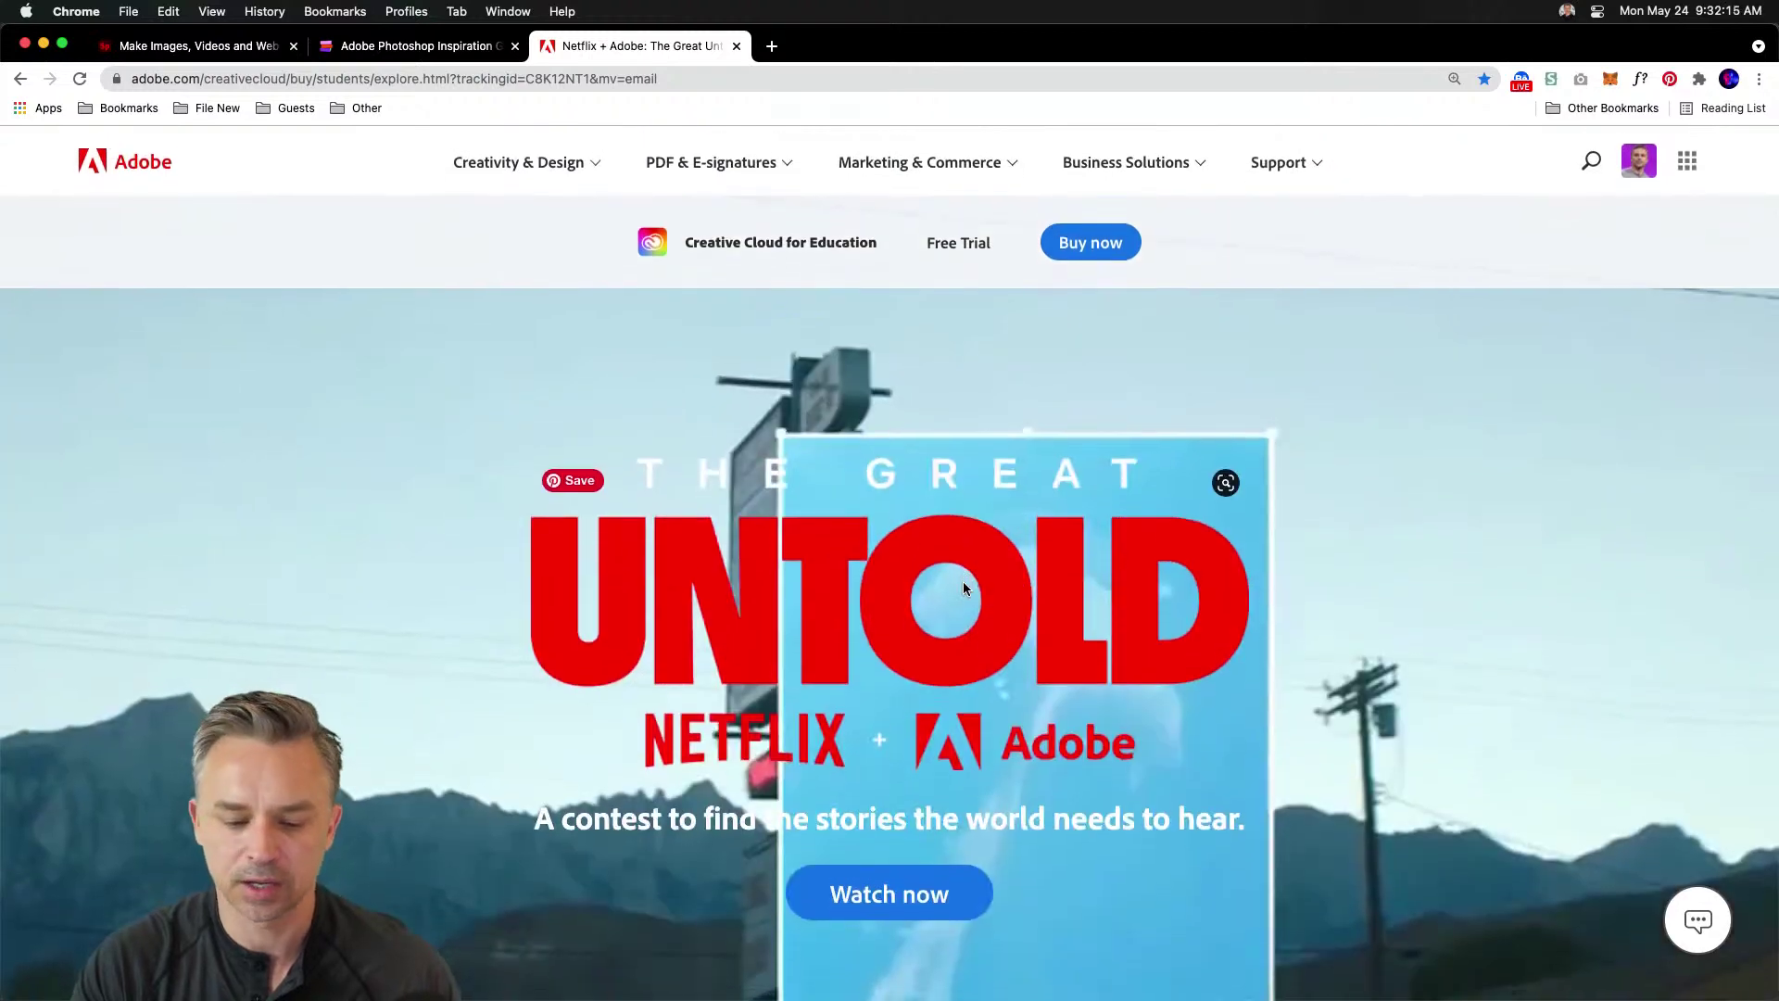
pyautogui.scroll(-2, 964, 587)
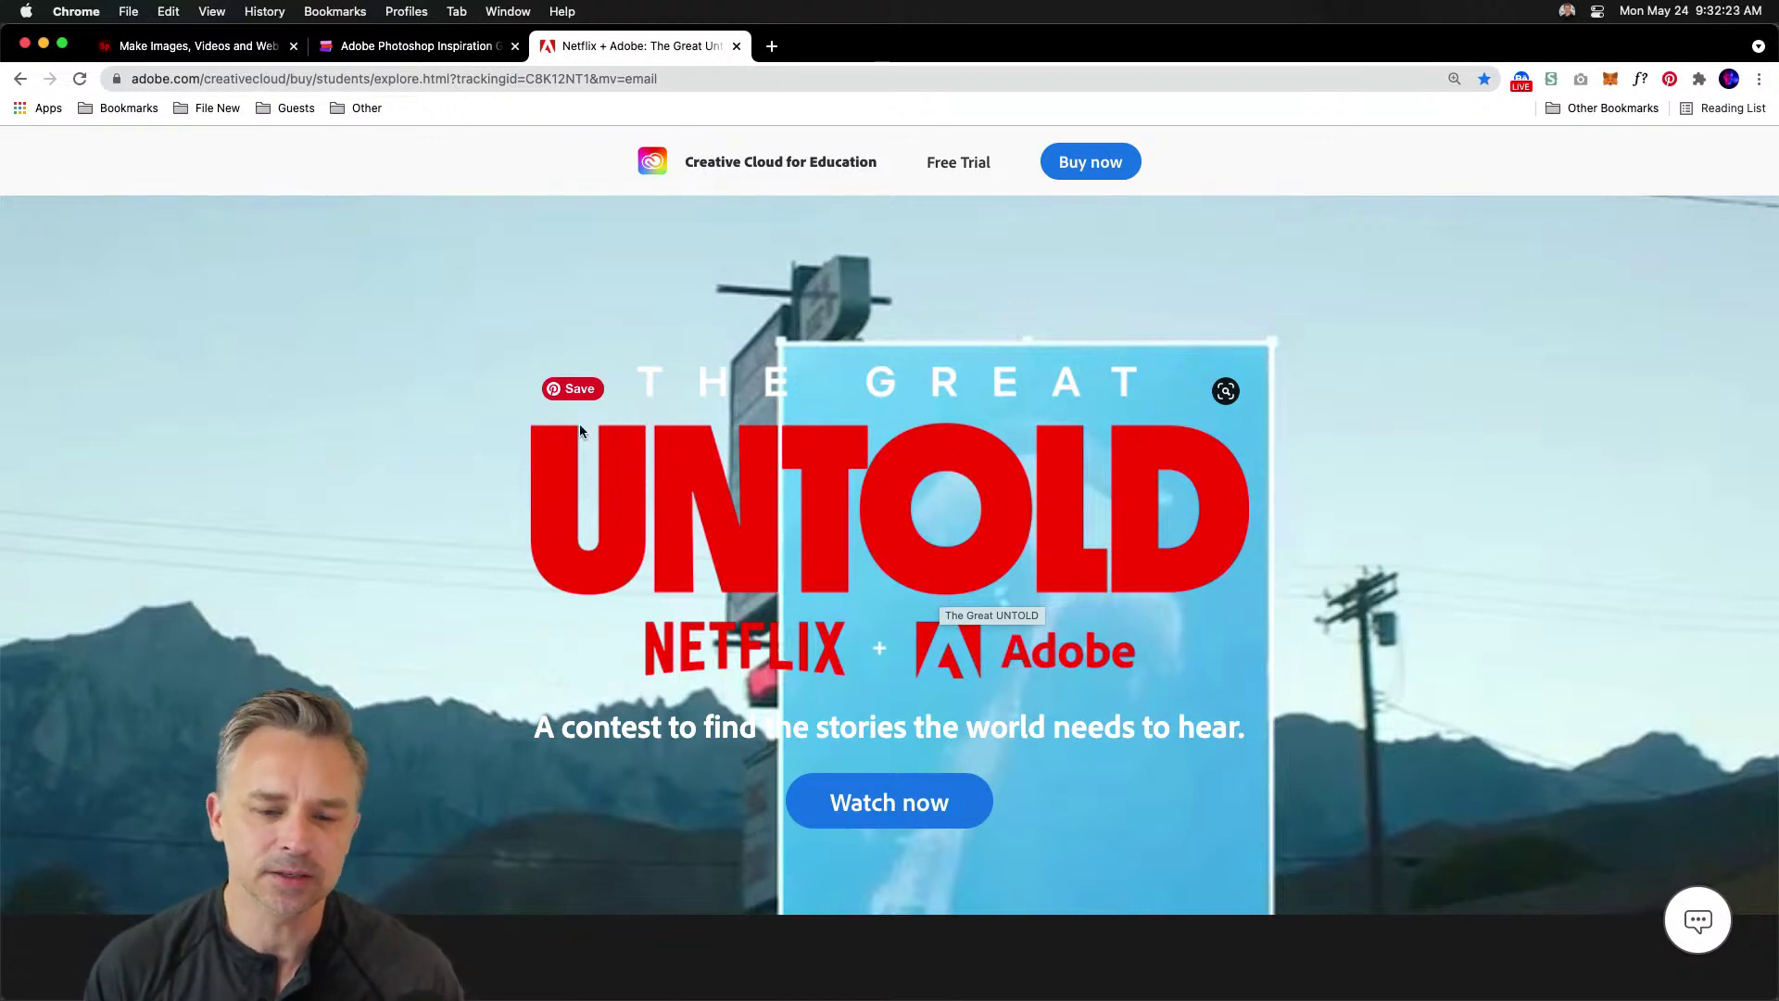
# - Bring up the blank Adobe Spark Post project, and switch to the Guadalajara.jpg document in Photoshop
pyautogui.click(179, 46)
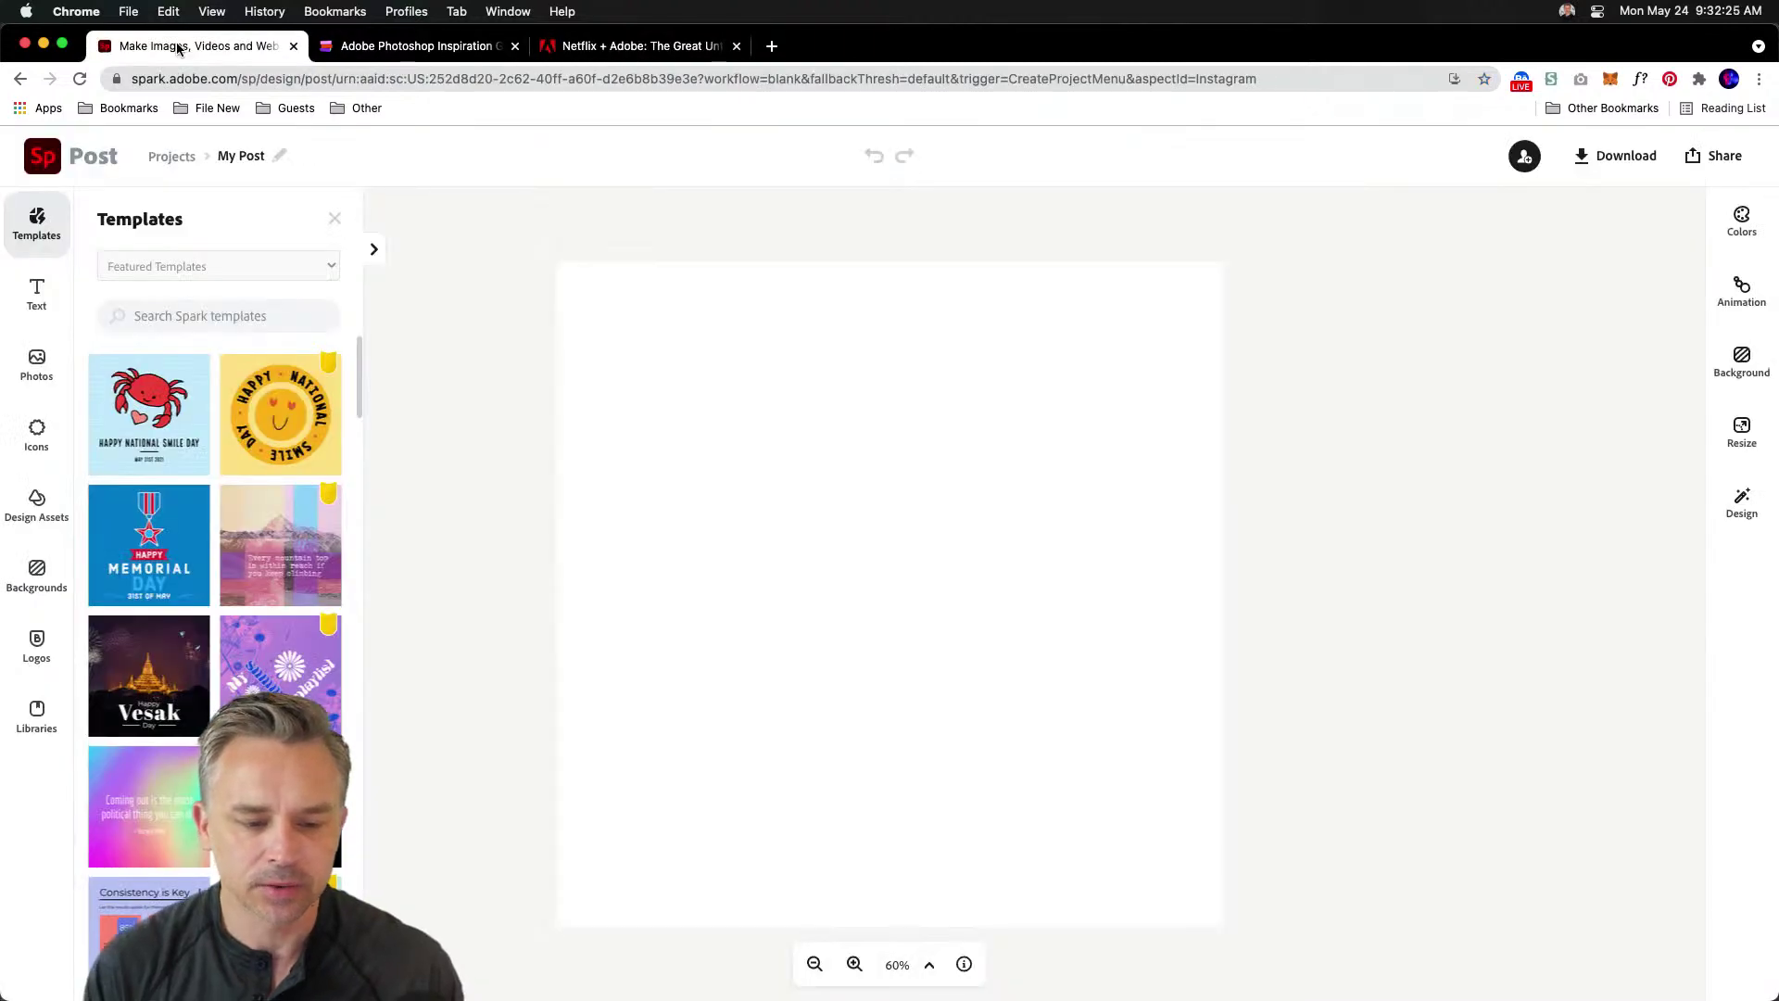
pyautogui.moveTo(495, 984)
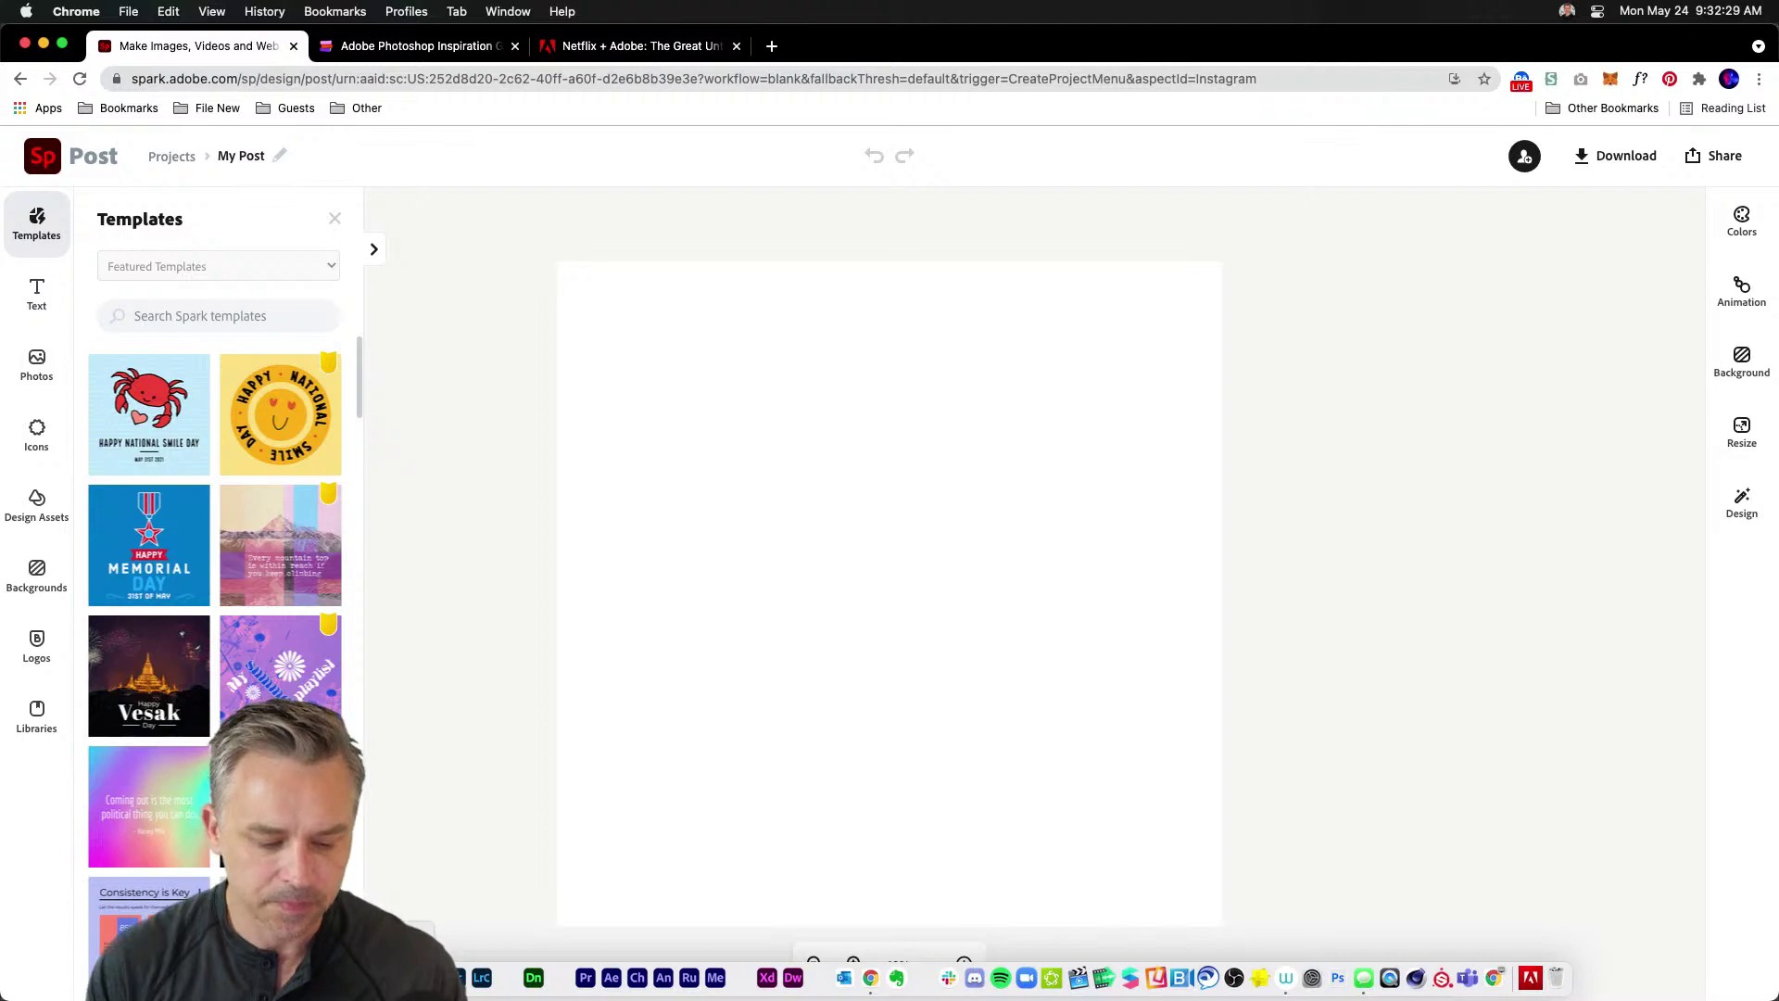
pyautogui.press('super+Tab')
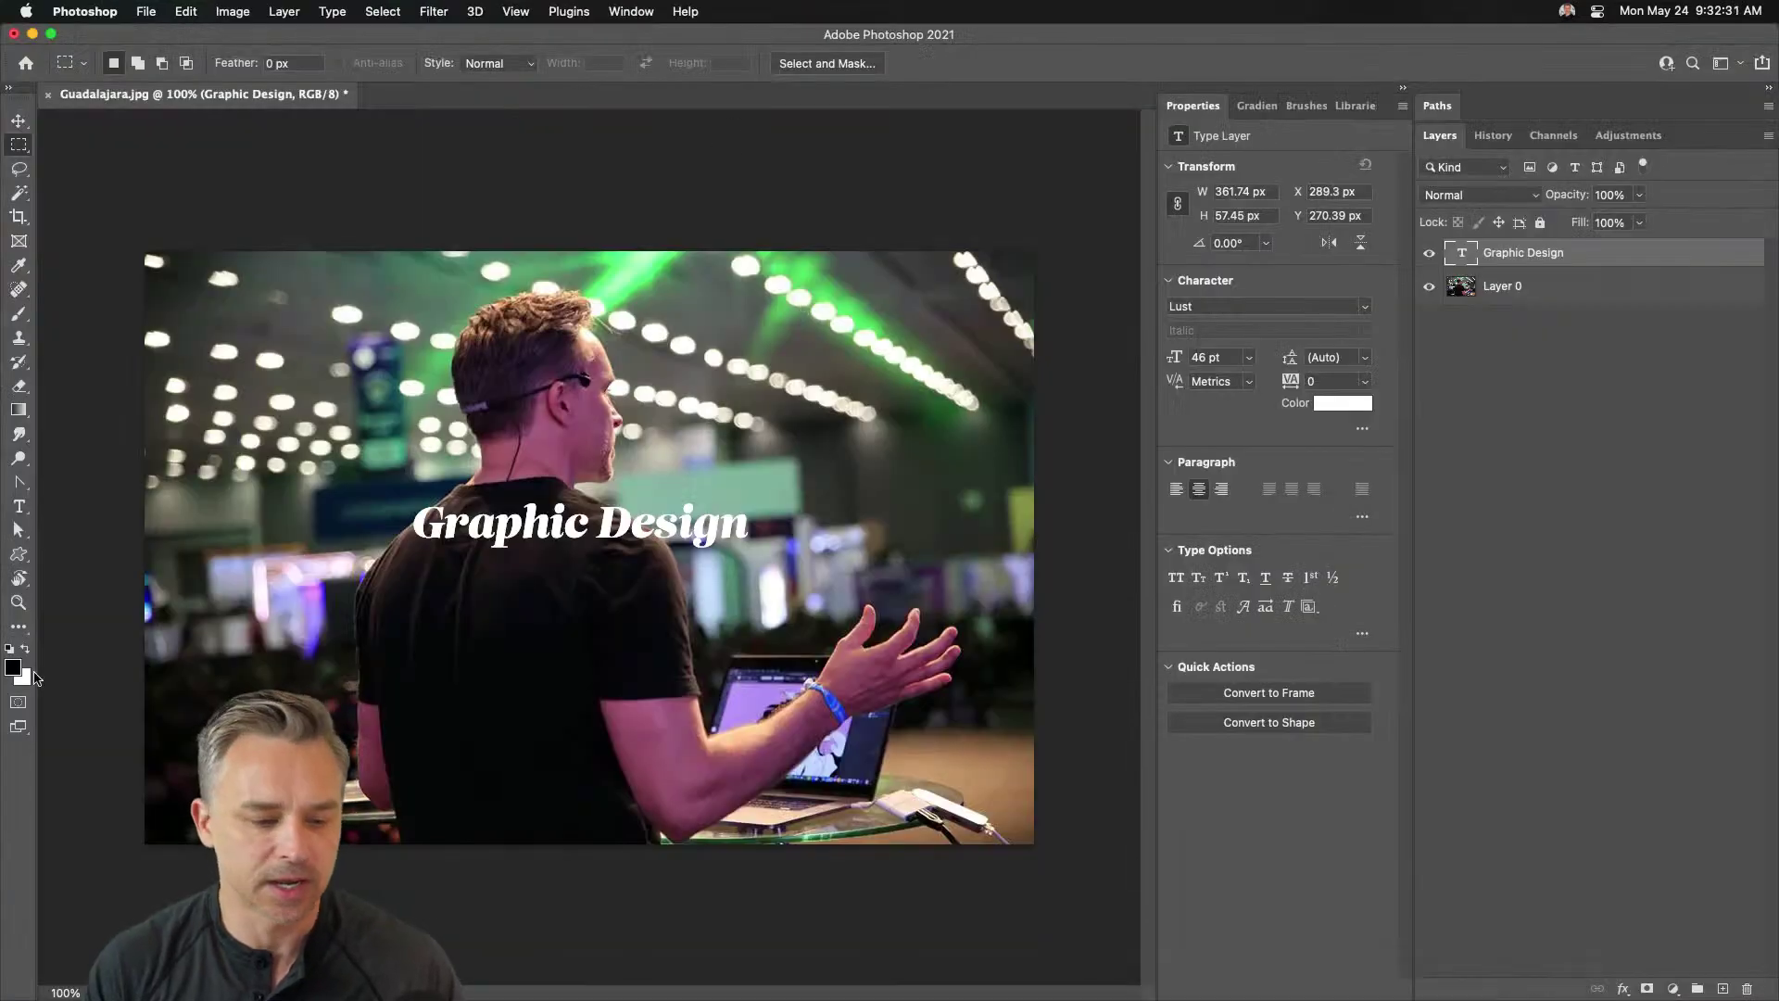
pyautogui.click(20, 507)
pyautogui.click(464, 520)
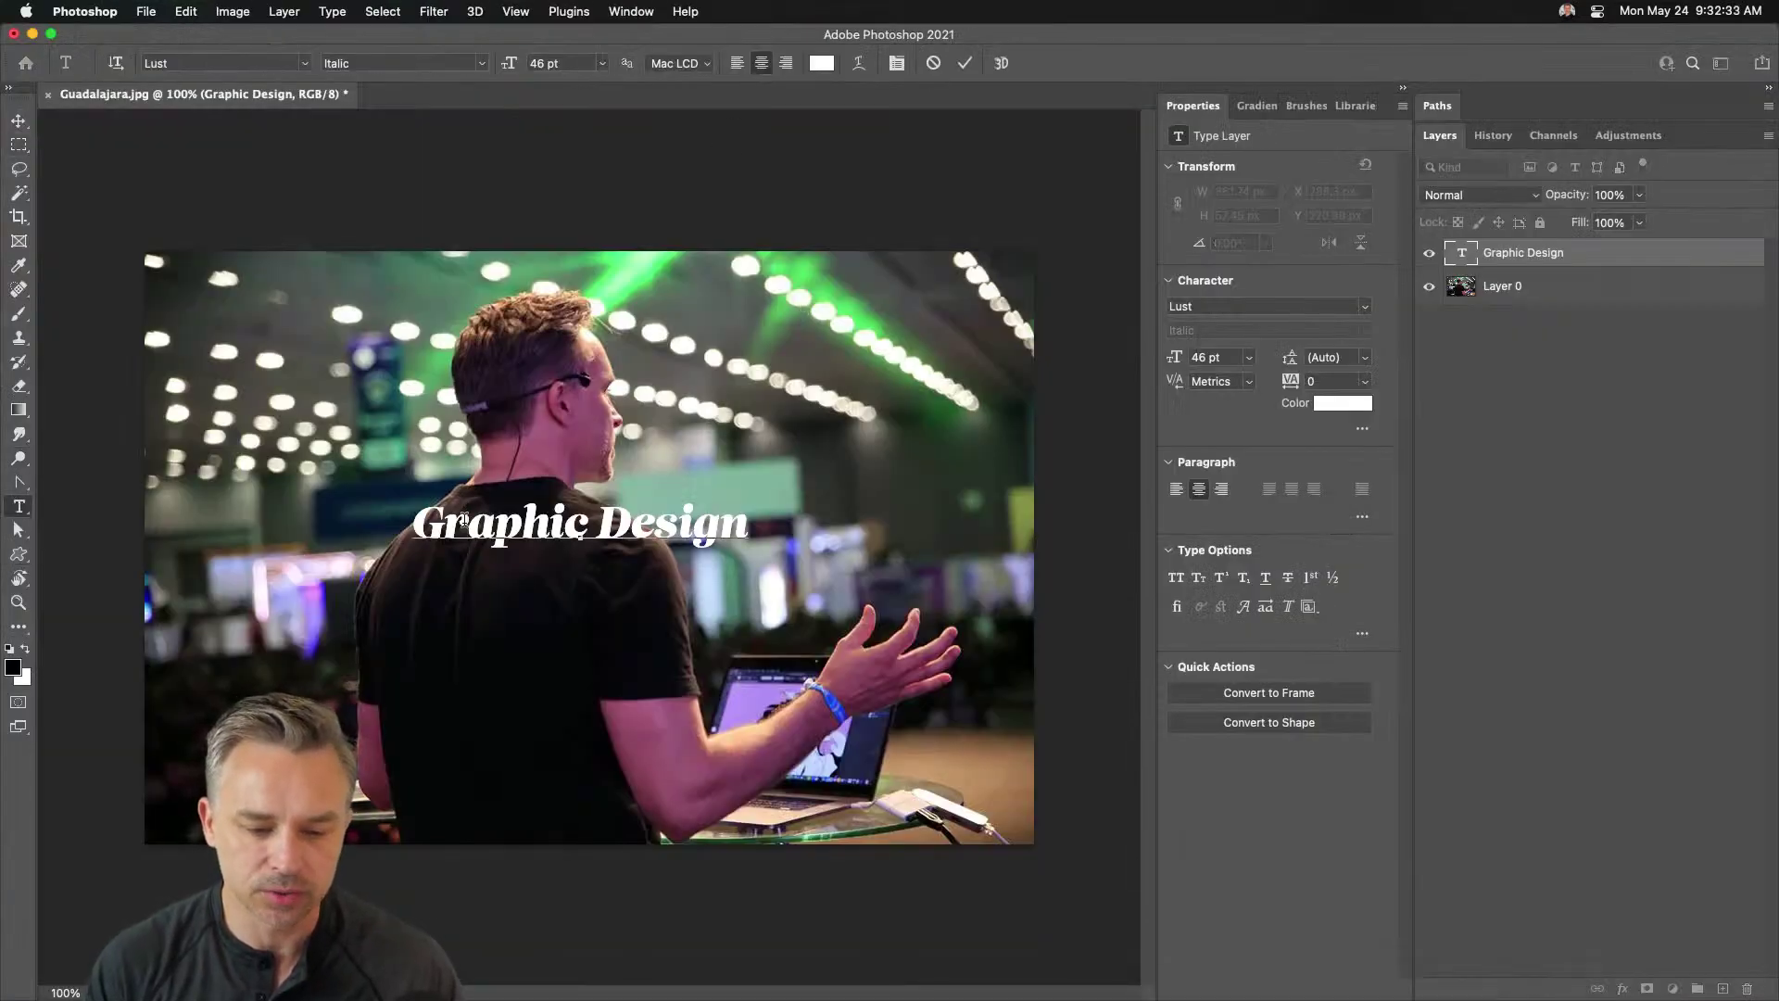
pyautogui.click(19, 144)
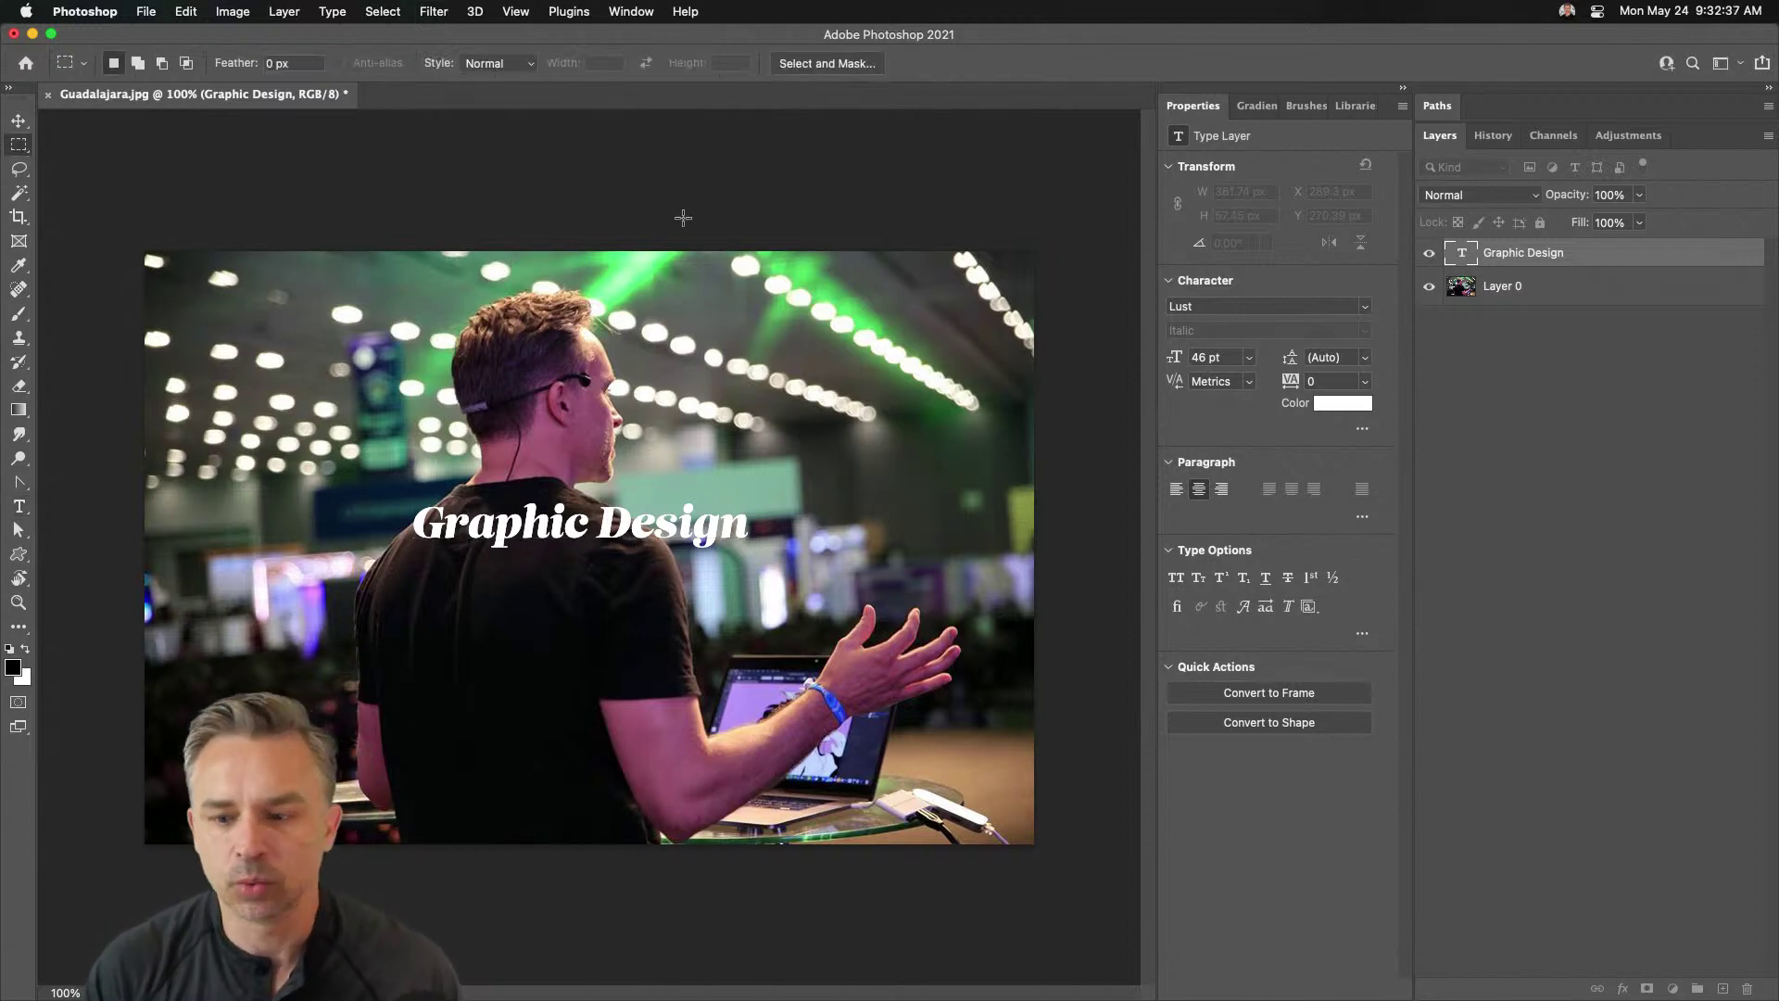
# - Replace the "Graphic Design" text on the photo with "Anime Characters"
pyautogui.press('super+equal')
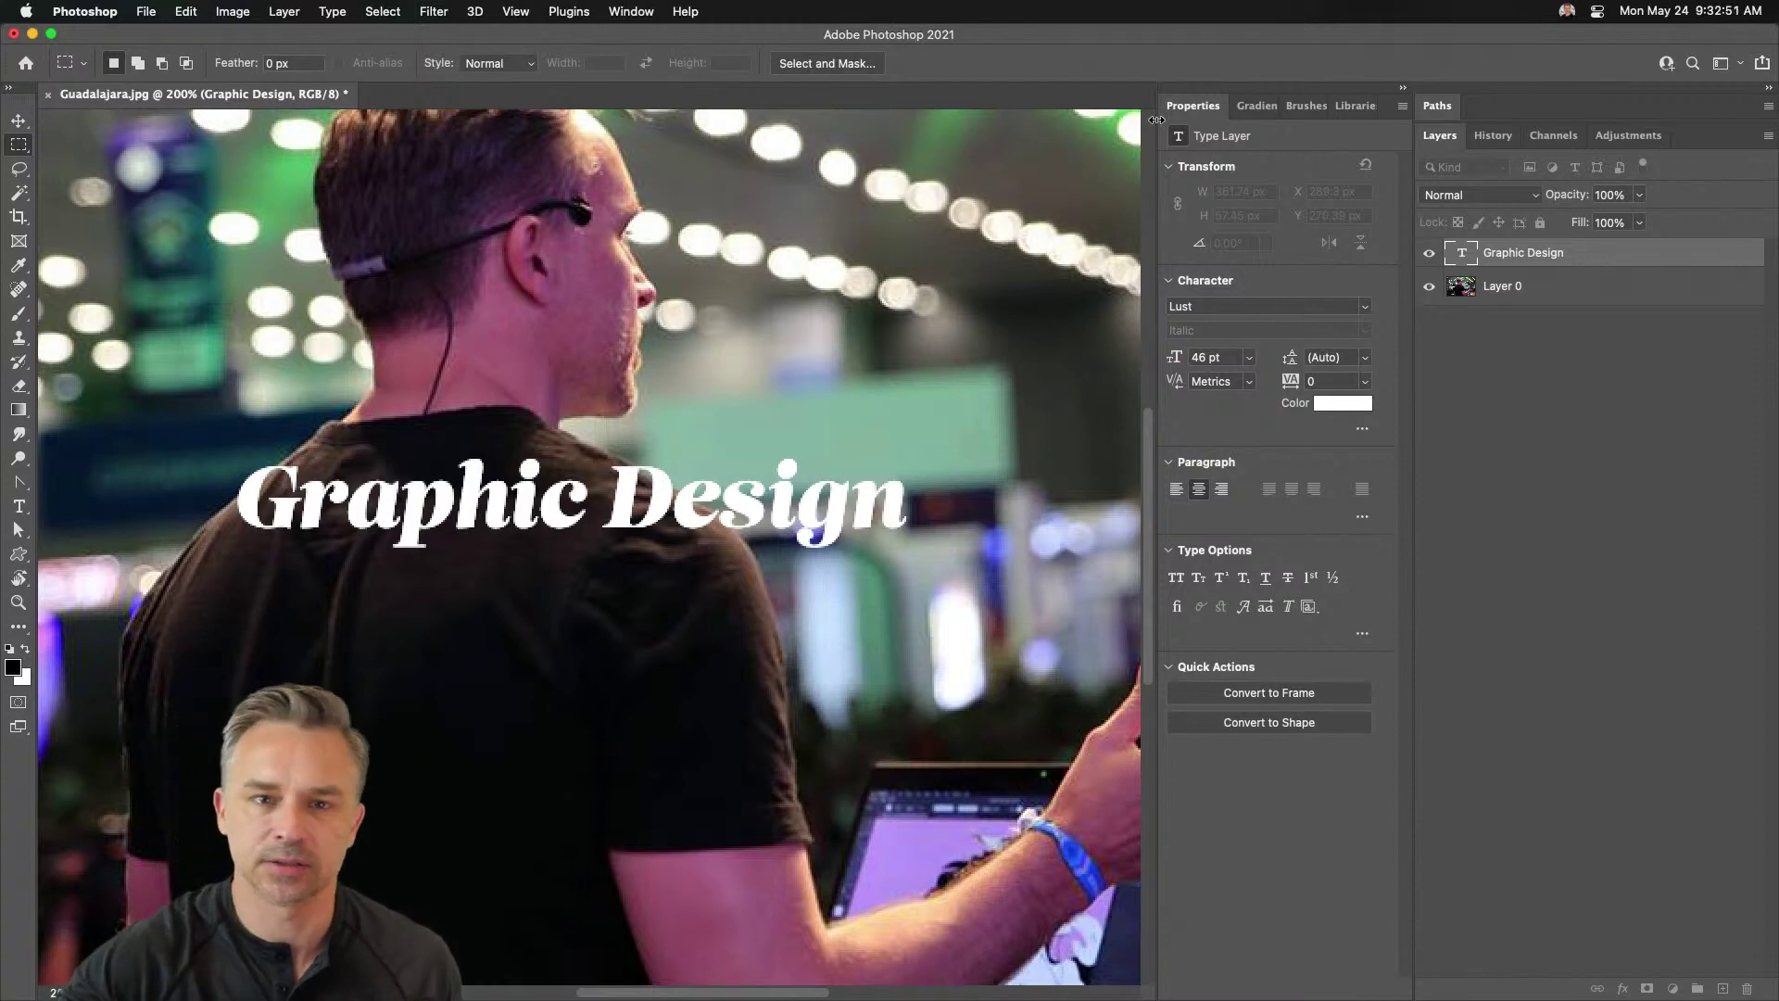
pyautogui.click(18, 506)
pyautogui.click(333, 472)
pyautogui.press('super+a')
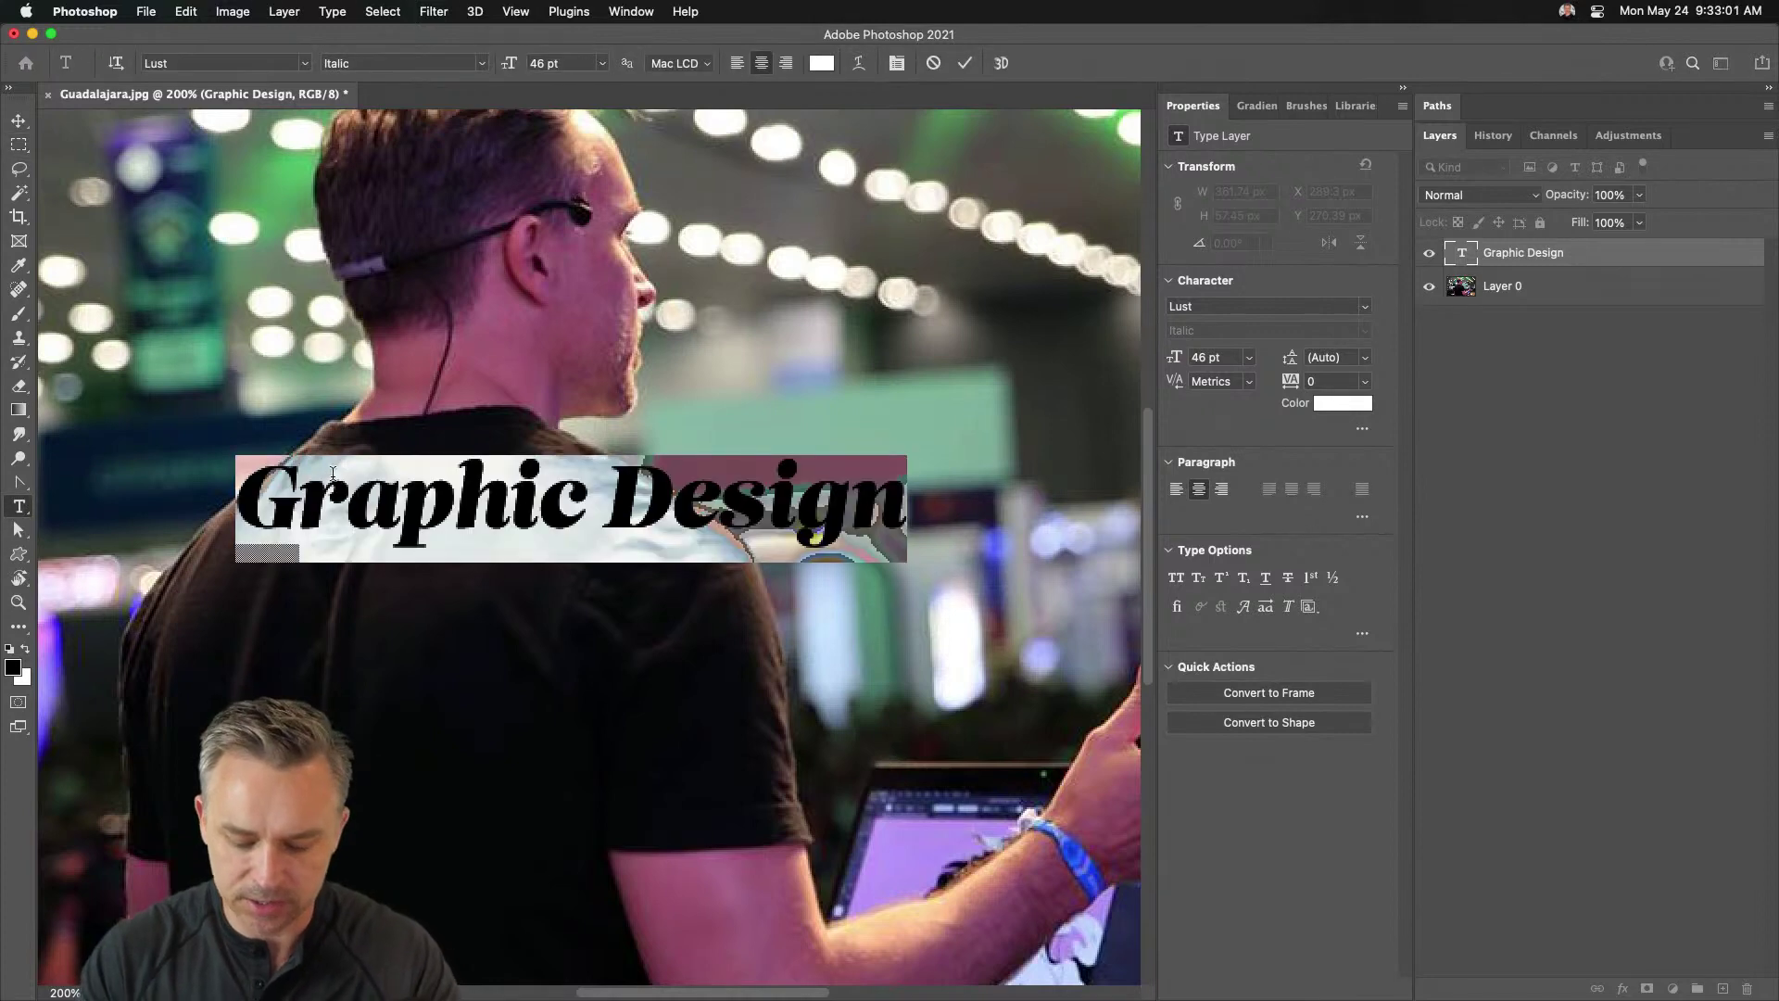
pyautogui.write('Anime Cha')
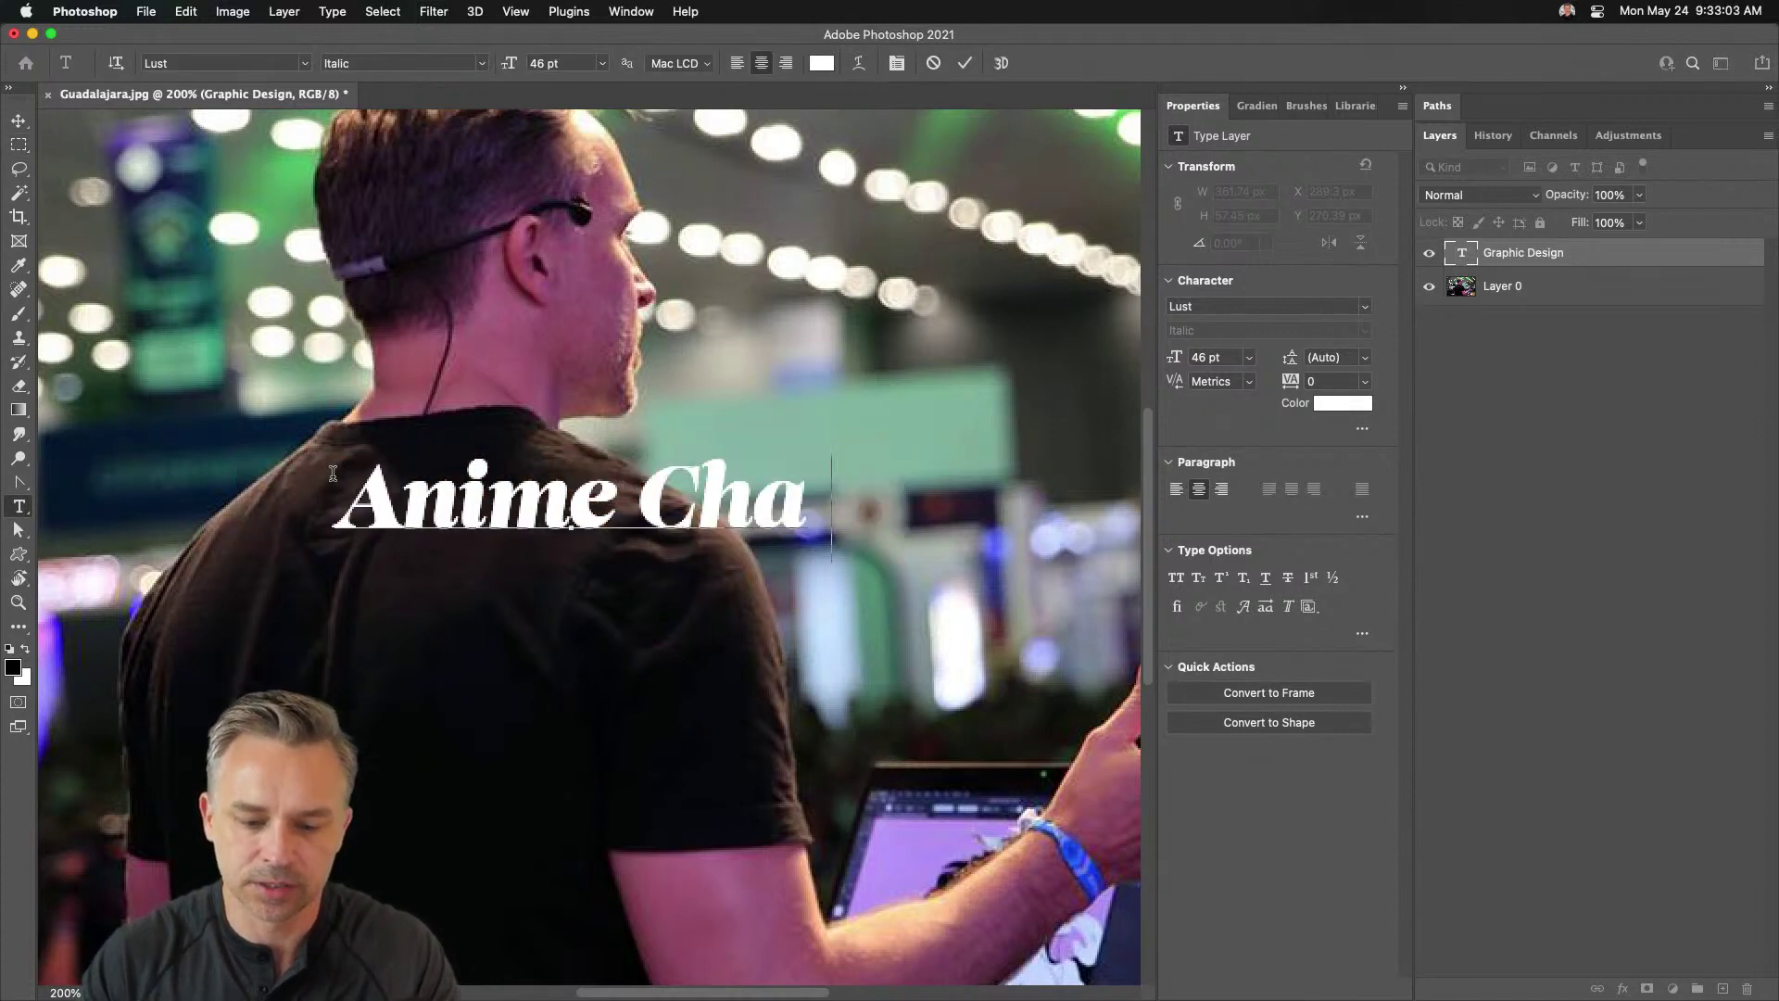
pyautogui.write('racer')
pyautogui.press('BackSpace')
pyautogui.press('BackSpace')
pyautogui.write('te')
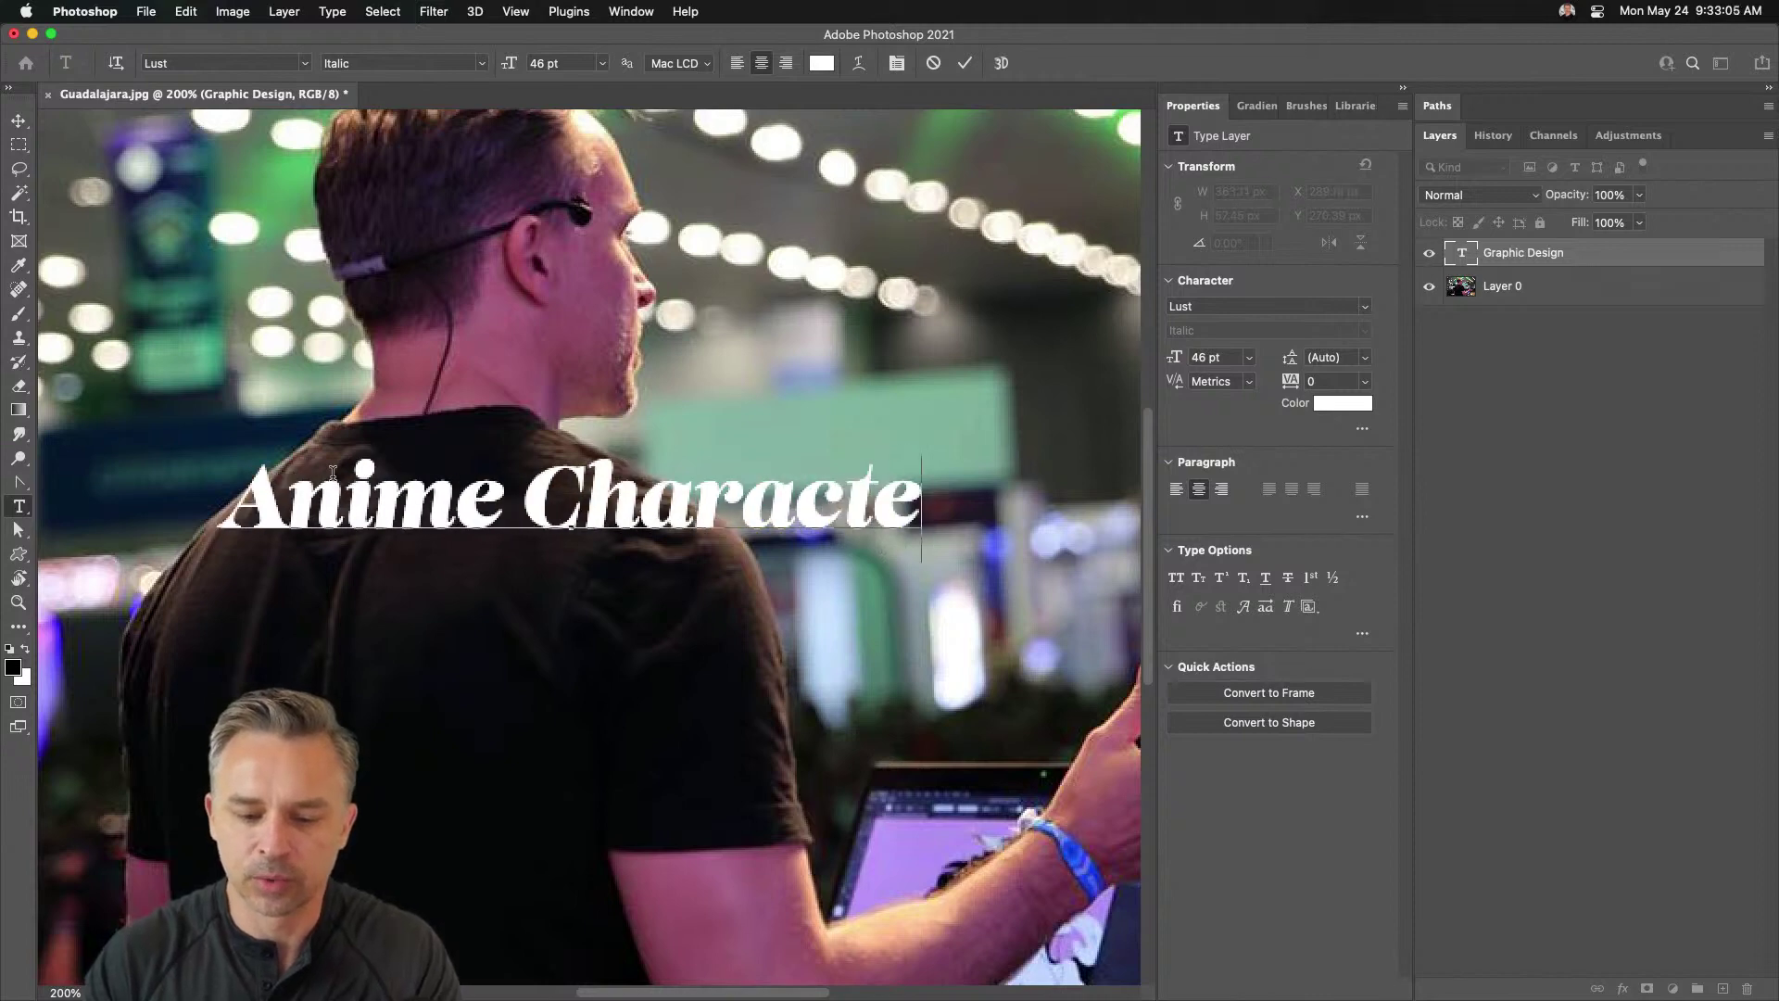
pyautogui.write('rs')
# - Change the whole text on the photo to "Visual Design" and finish the text edit
pyautogui.press('super+a')
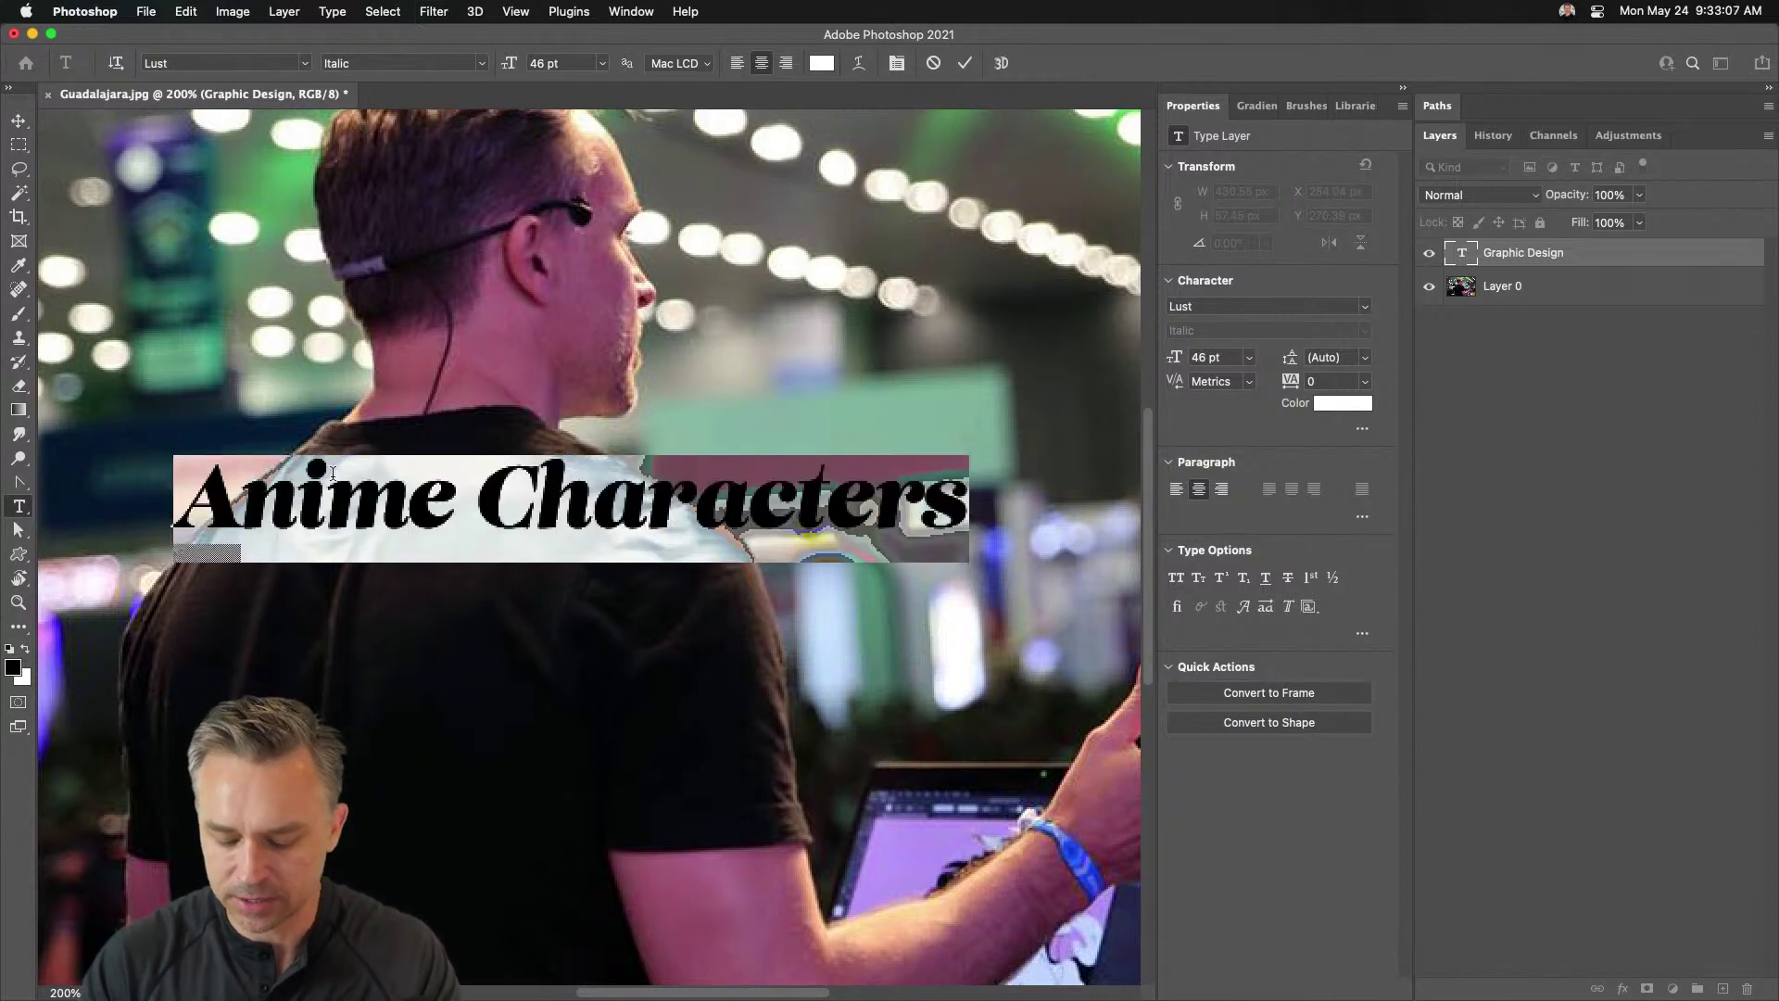
pyautogui.write('Vi')
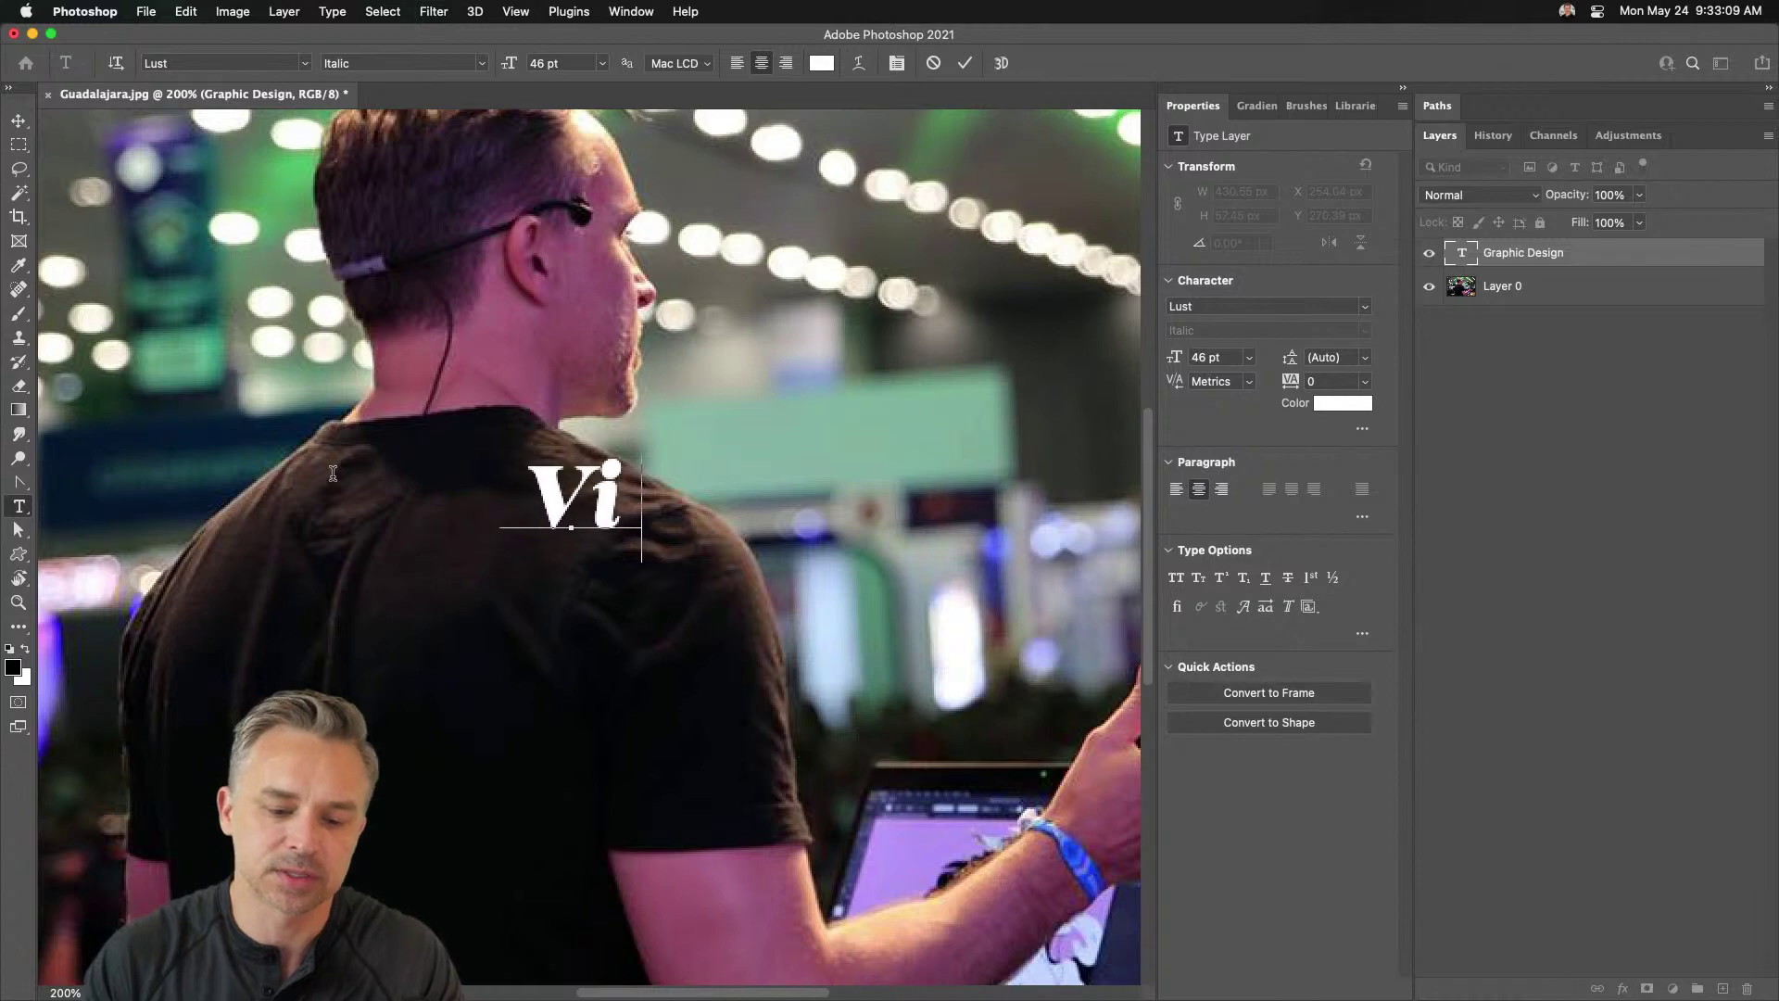
pyautogui.write('sual Design')
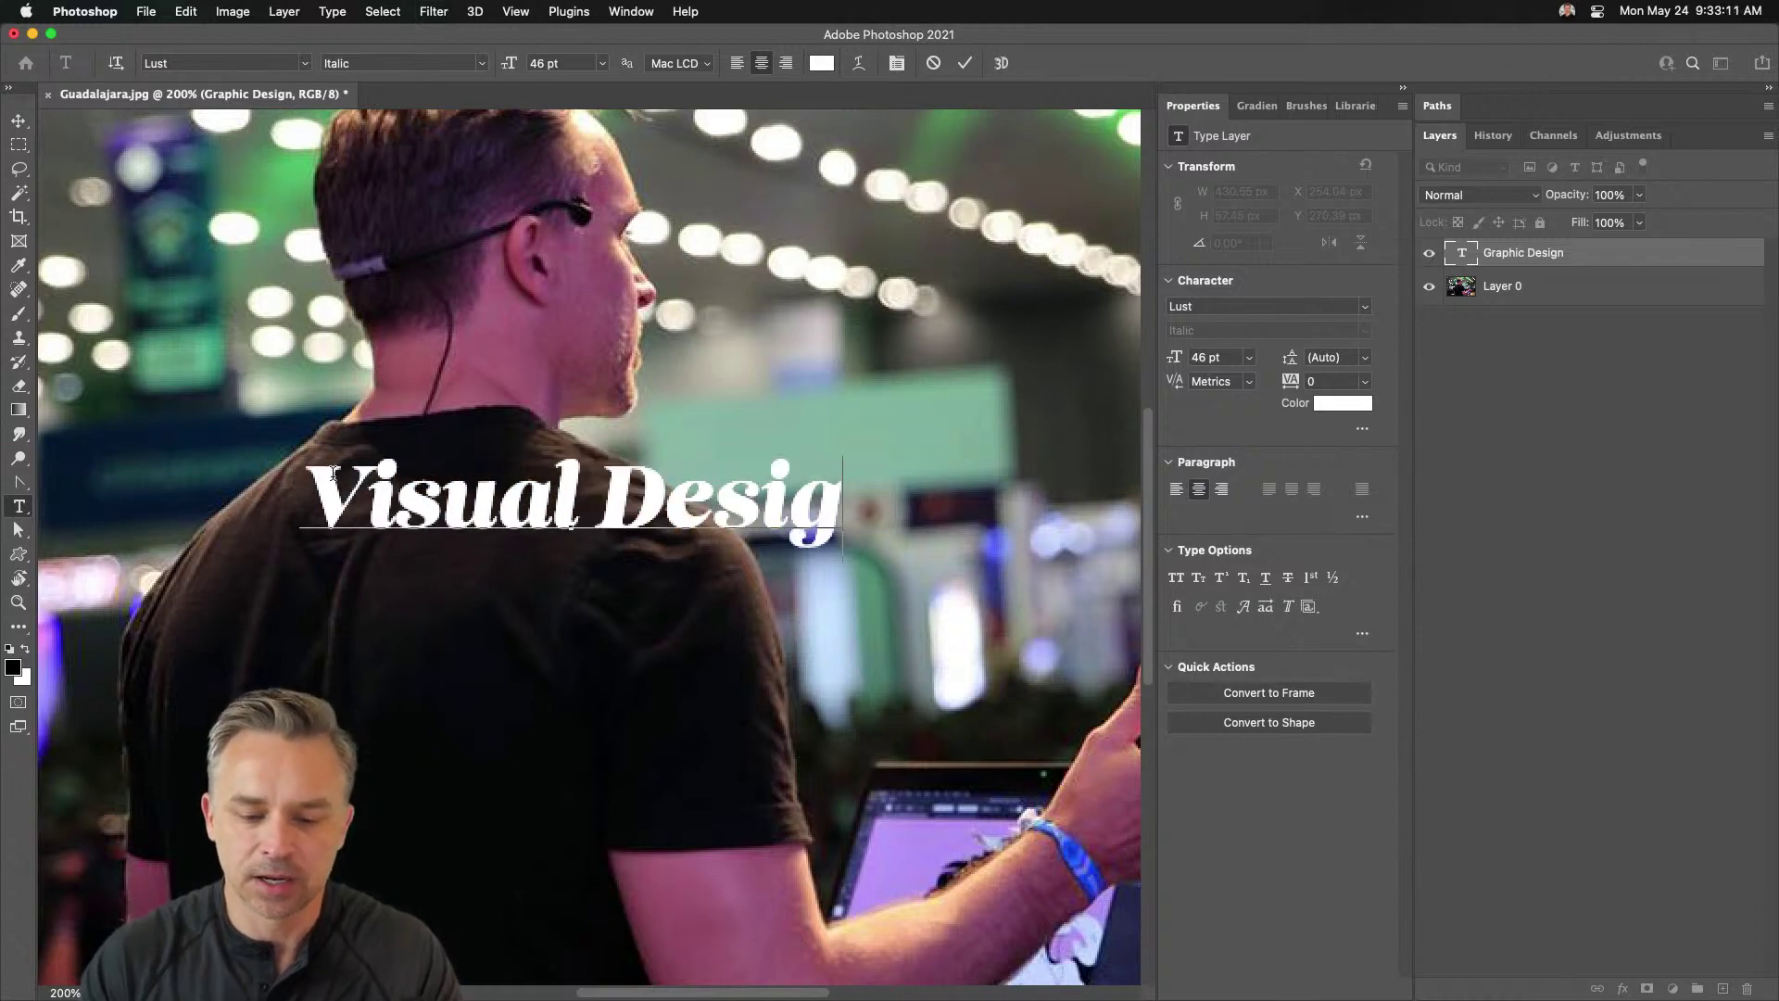
pyautogui.click(19, 147)
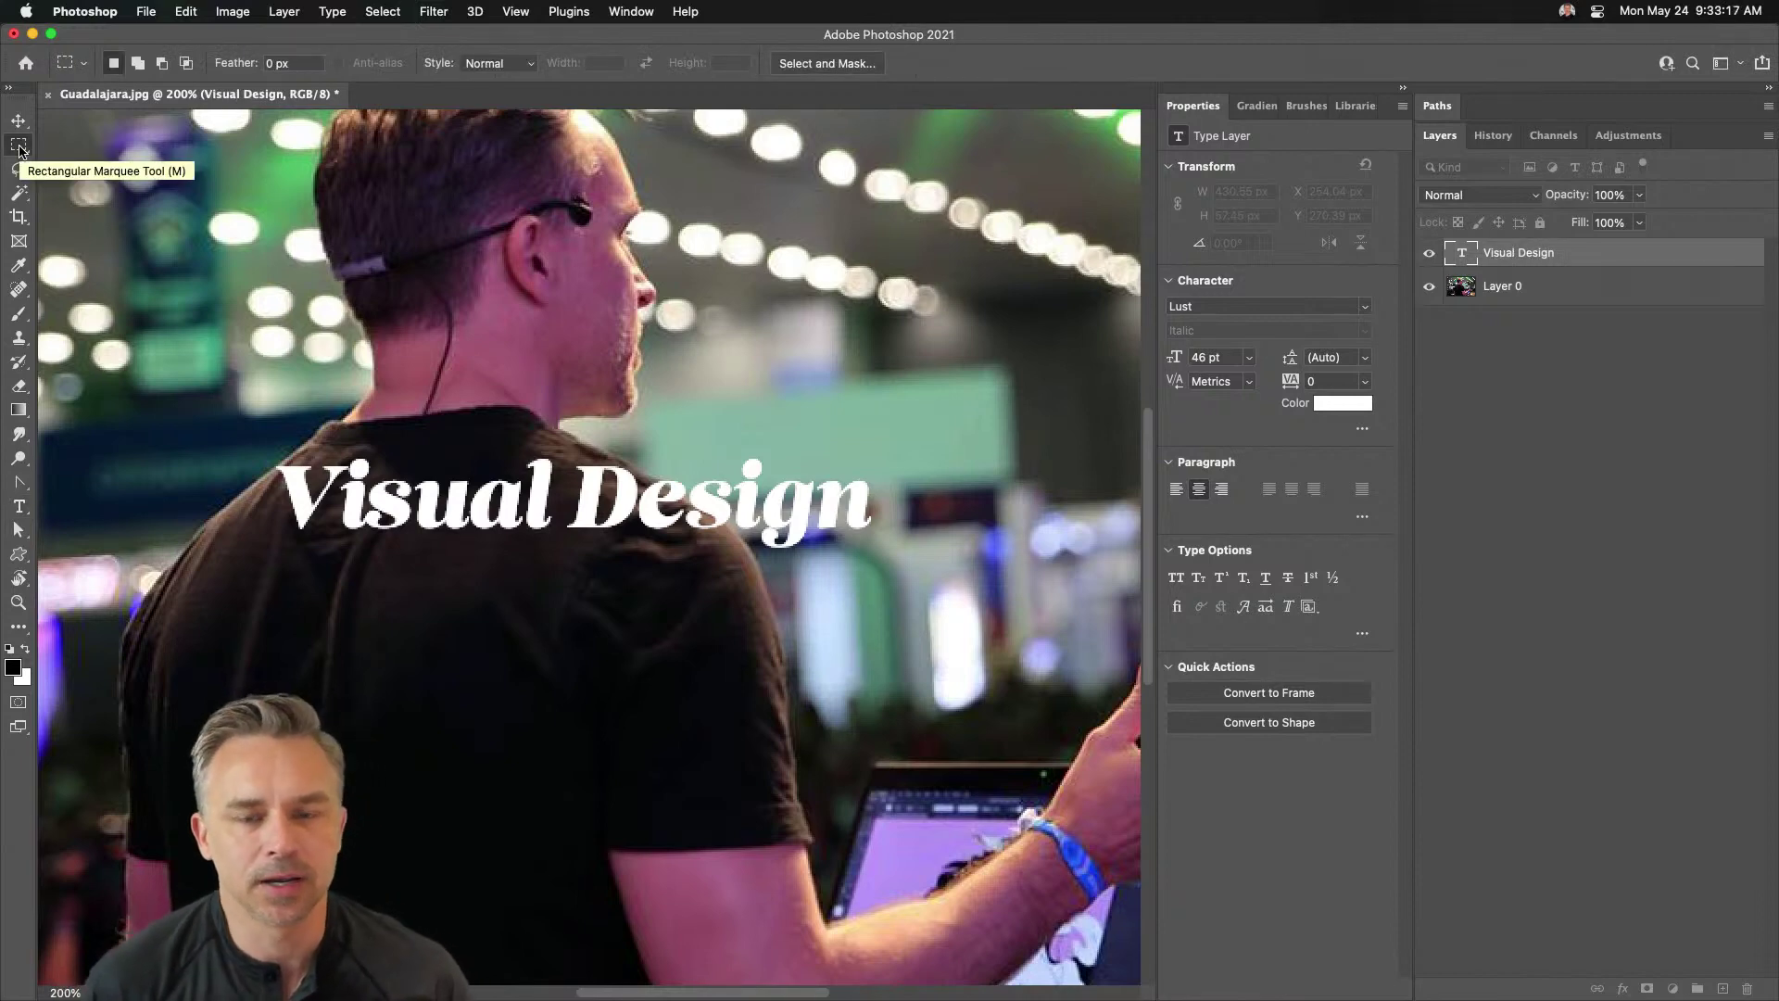
# - Scale the "Visual Design" text proportionally to about 290% and centre it horizontally across the upper half of the photo
pyautogui.scroll(-2, 20, 149)
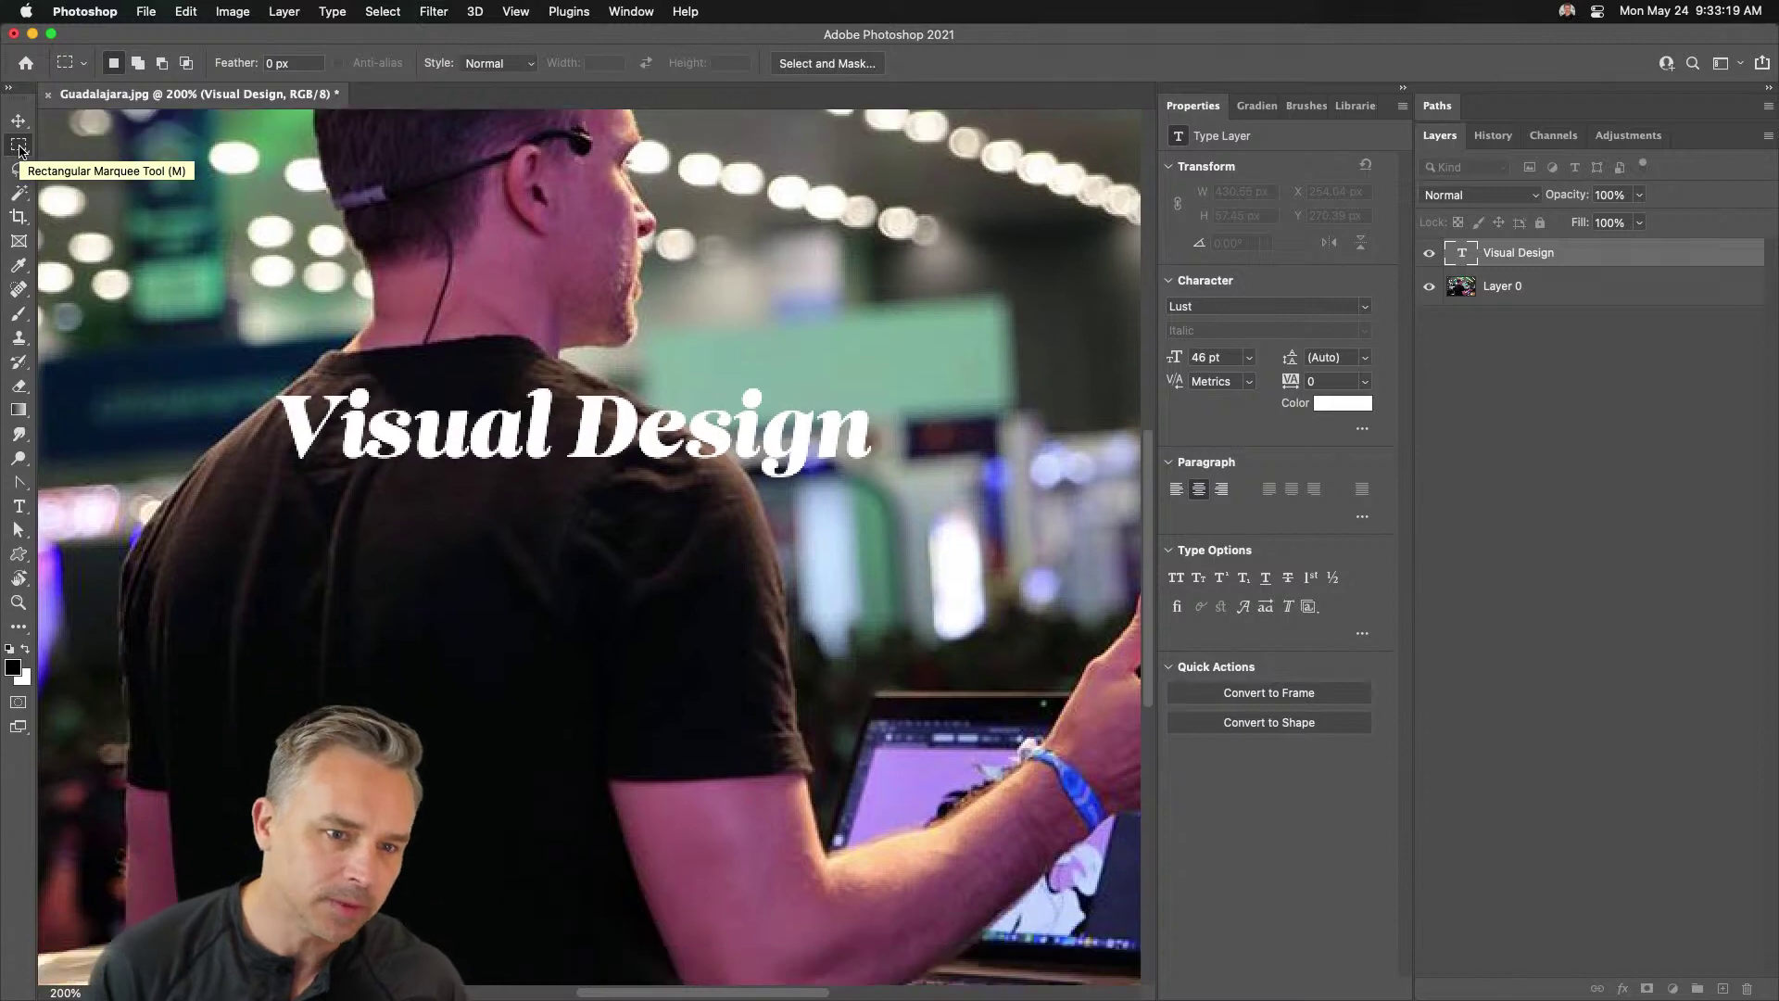
pyautogui.scroll(2, 385, 525)
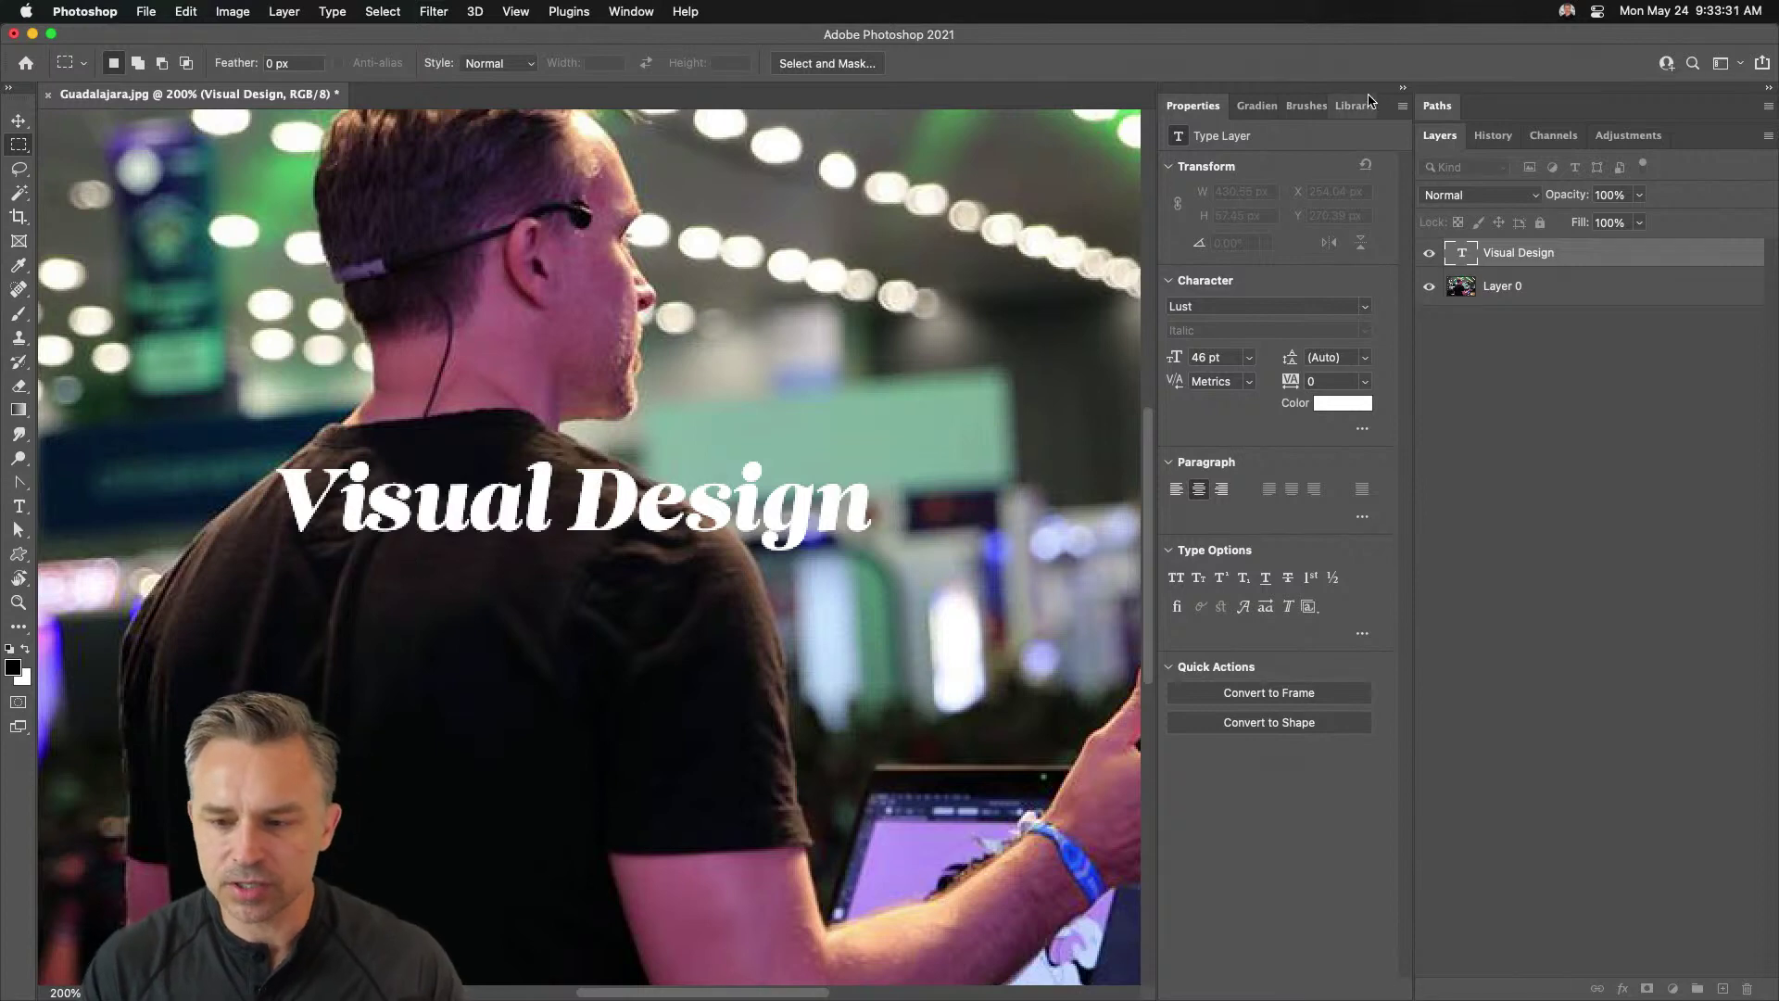
pyautogui.click(1403, 88)
pyautogui.scroll(3, 132, 403)
pyautogui.hscroll(-3, 132, 403)
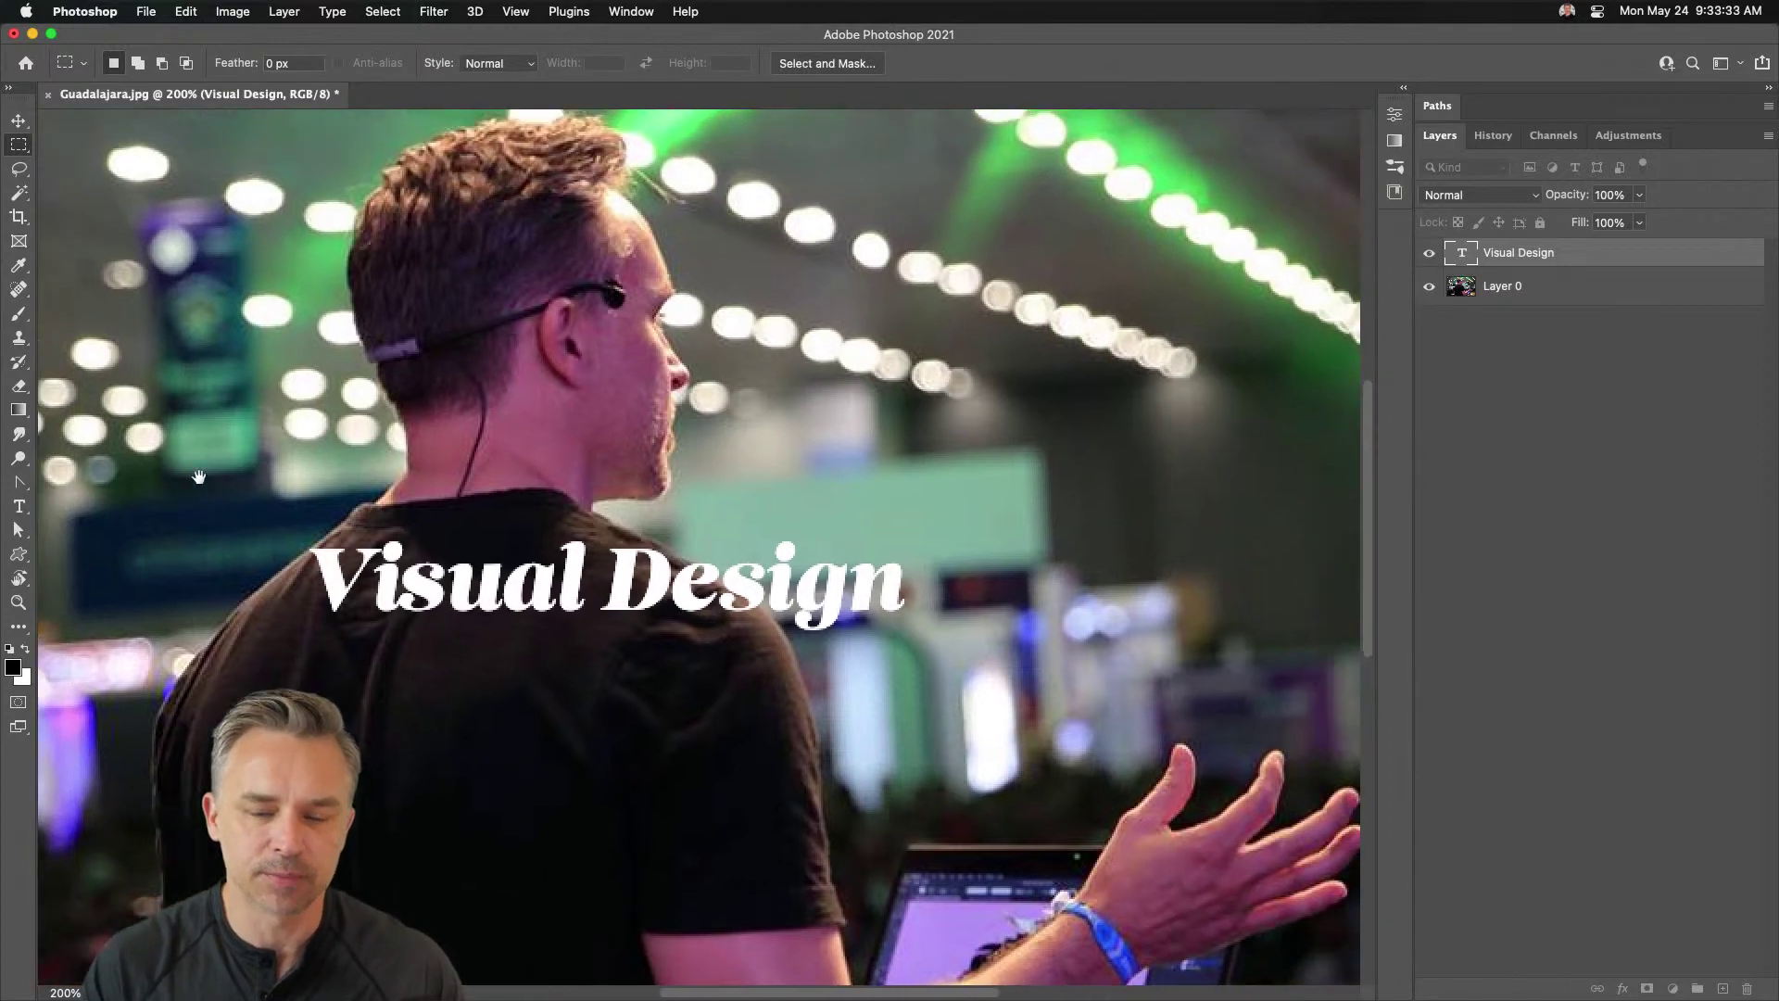
pyautogui.press('super+t')
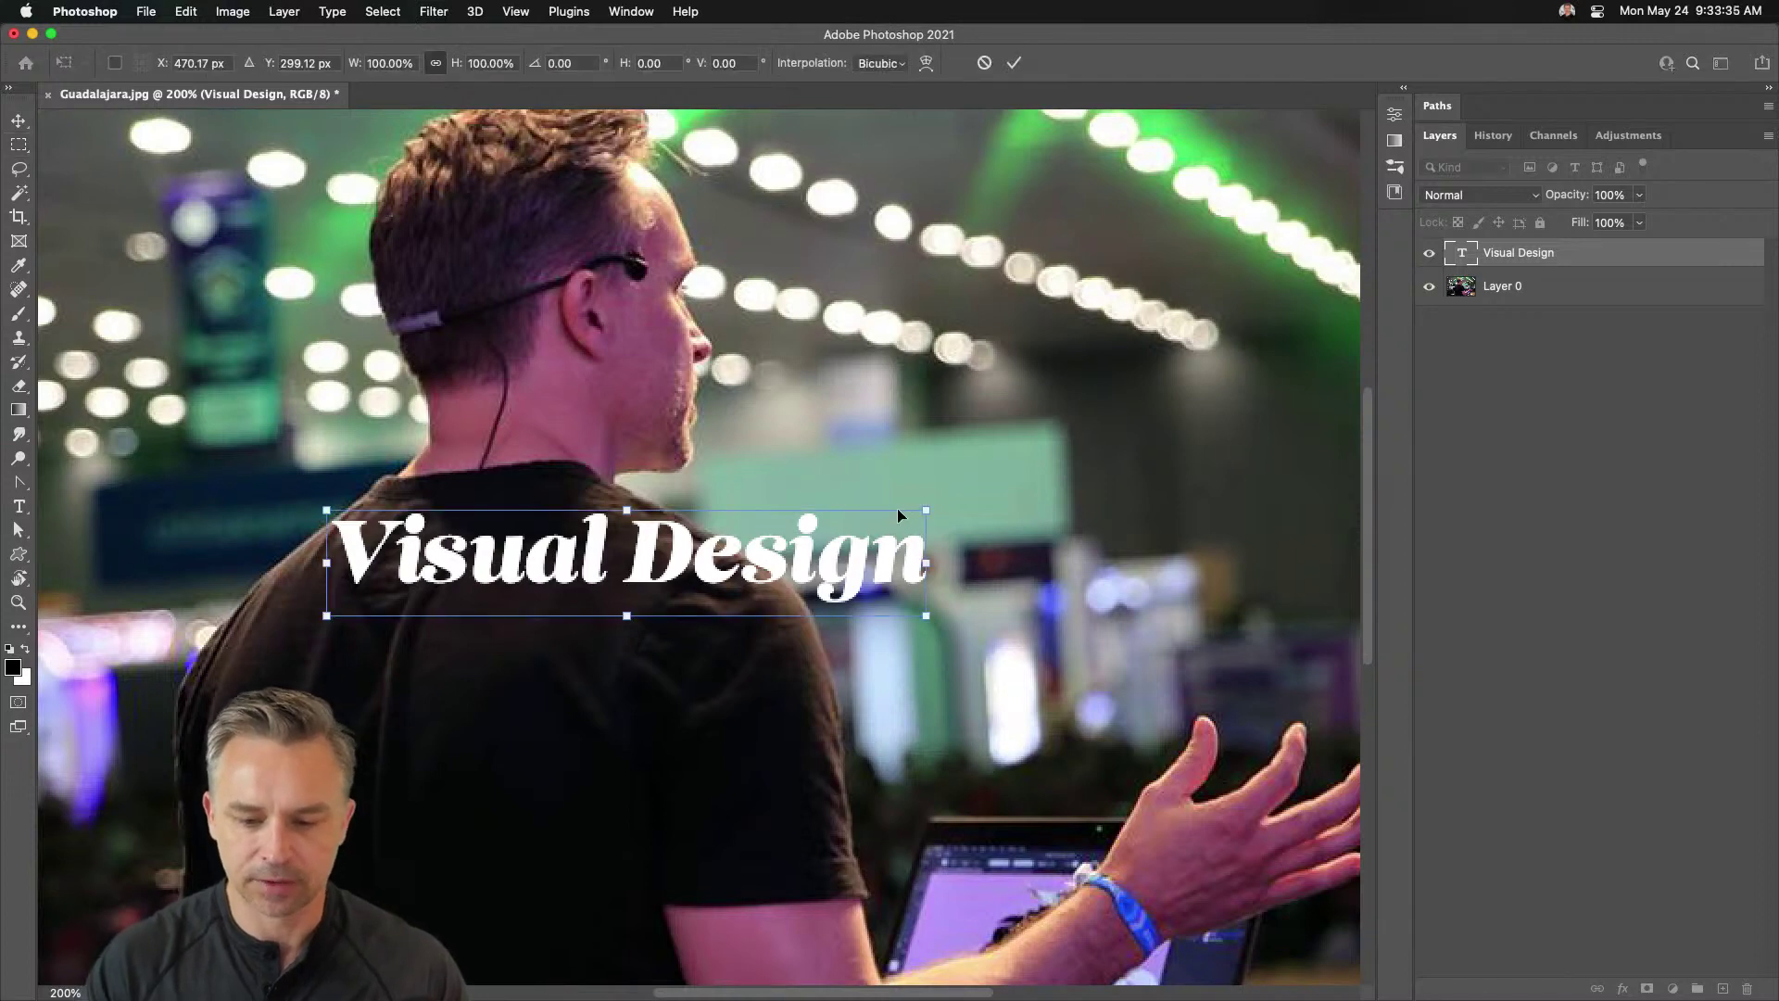
pyautogui.moveTo(928, 509); pyautogui.dragTo(1401, 426)
pyautogui.moveTo(864, 499); pyautogui.dragTo(703, 391)
pyautogui.press('super+minus')
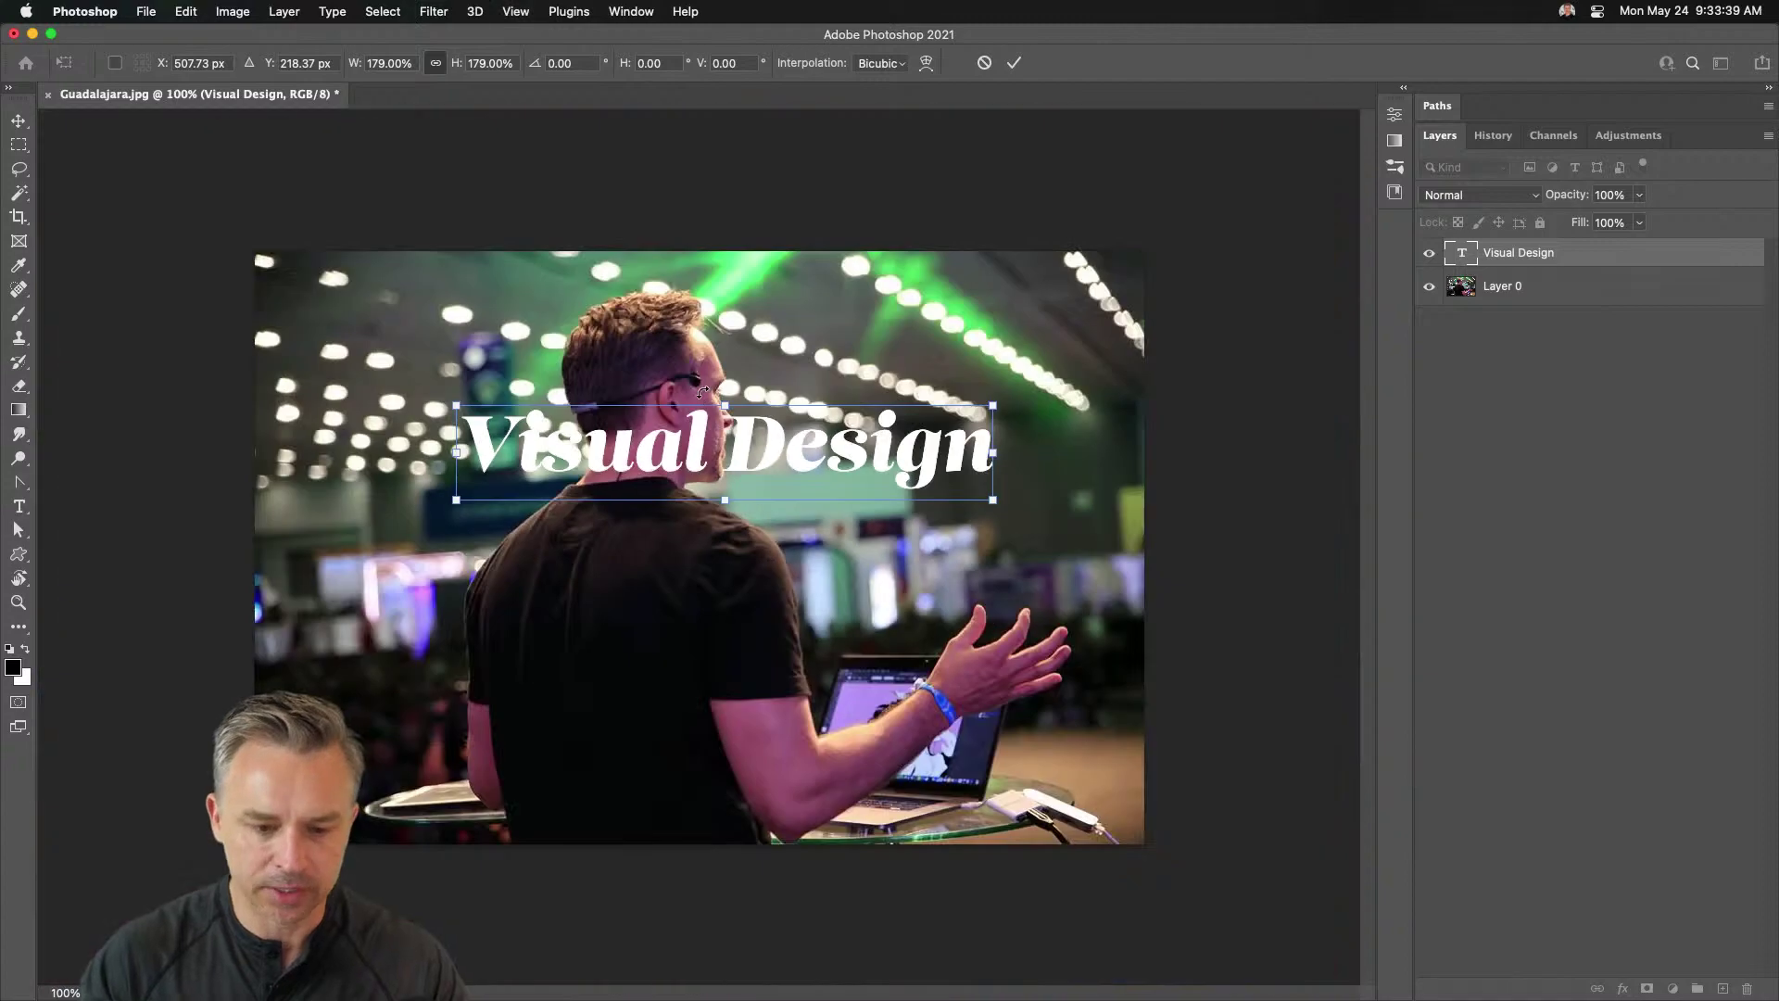
pyautogui.moveTo(454, 405); pyautogui.dragTo(120, 337)
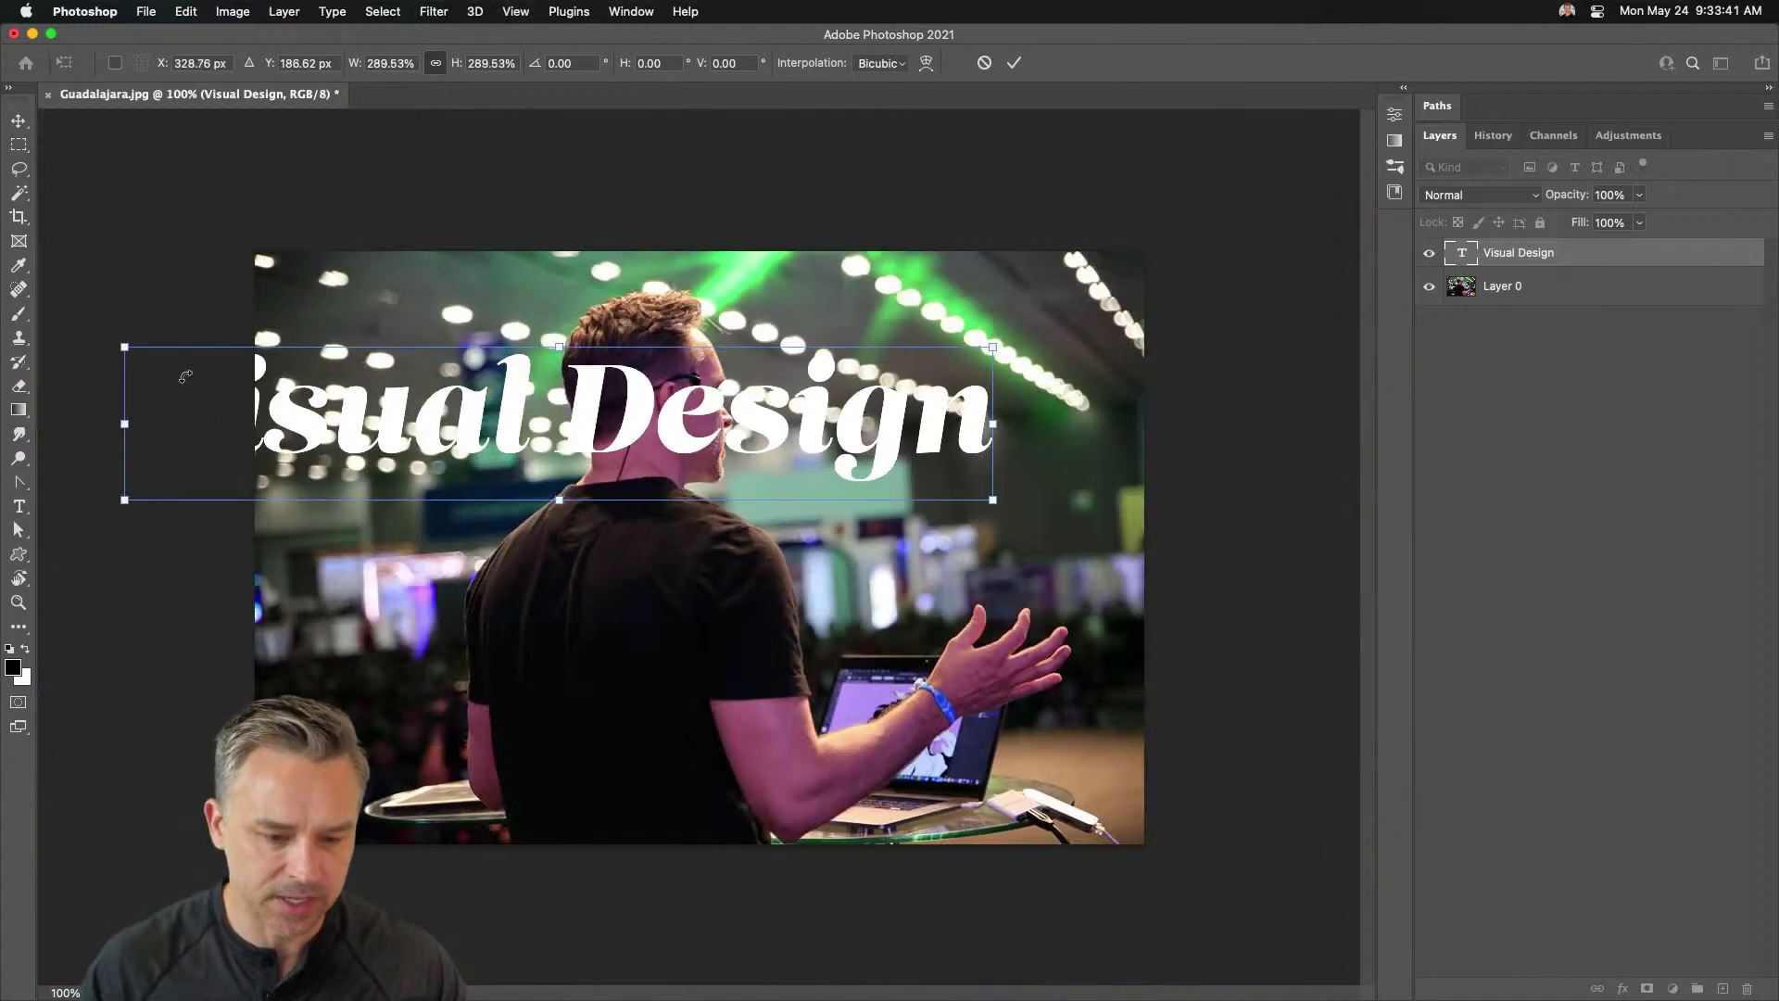
pyautogui.moveTo(297, 428); pyautogui.dragTo(443, 441)
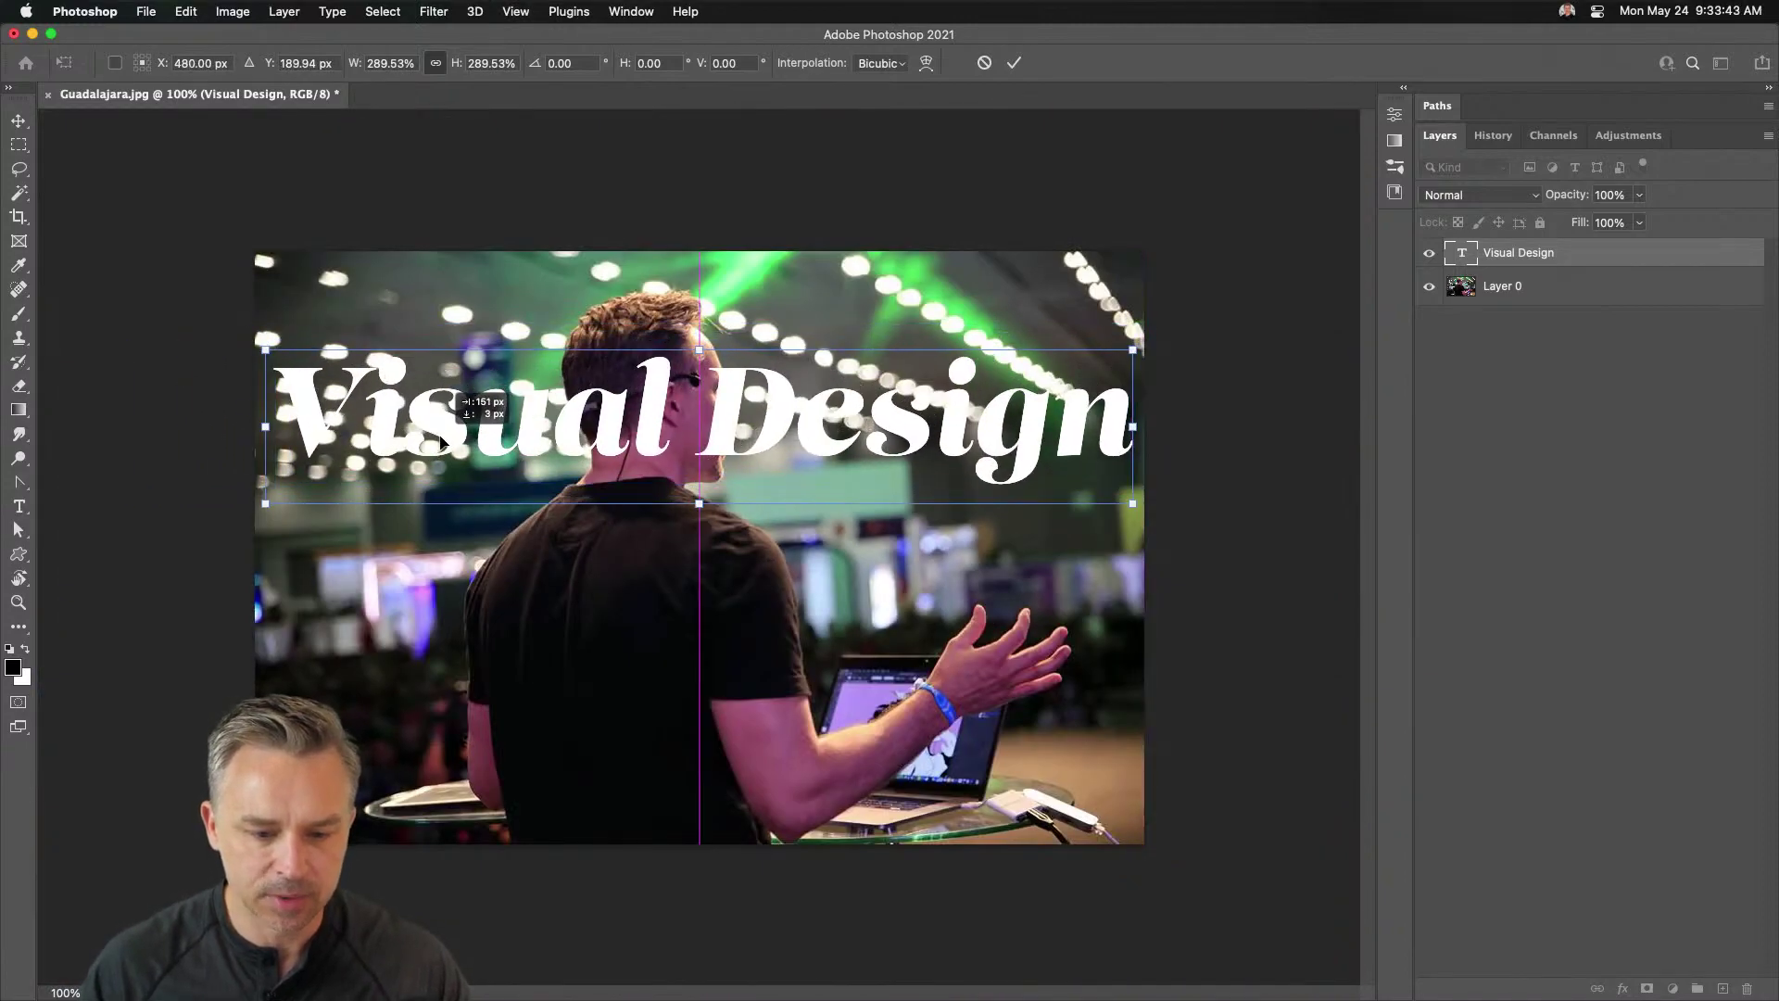
pyautogui.press('Return')
pyautogui.press('m')
# - Select the photo layer, Layer 0, hide the "Visual Design" text layer and show the selected layer's properties
pyautogui.click(1445, 286)
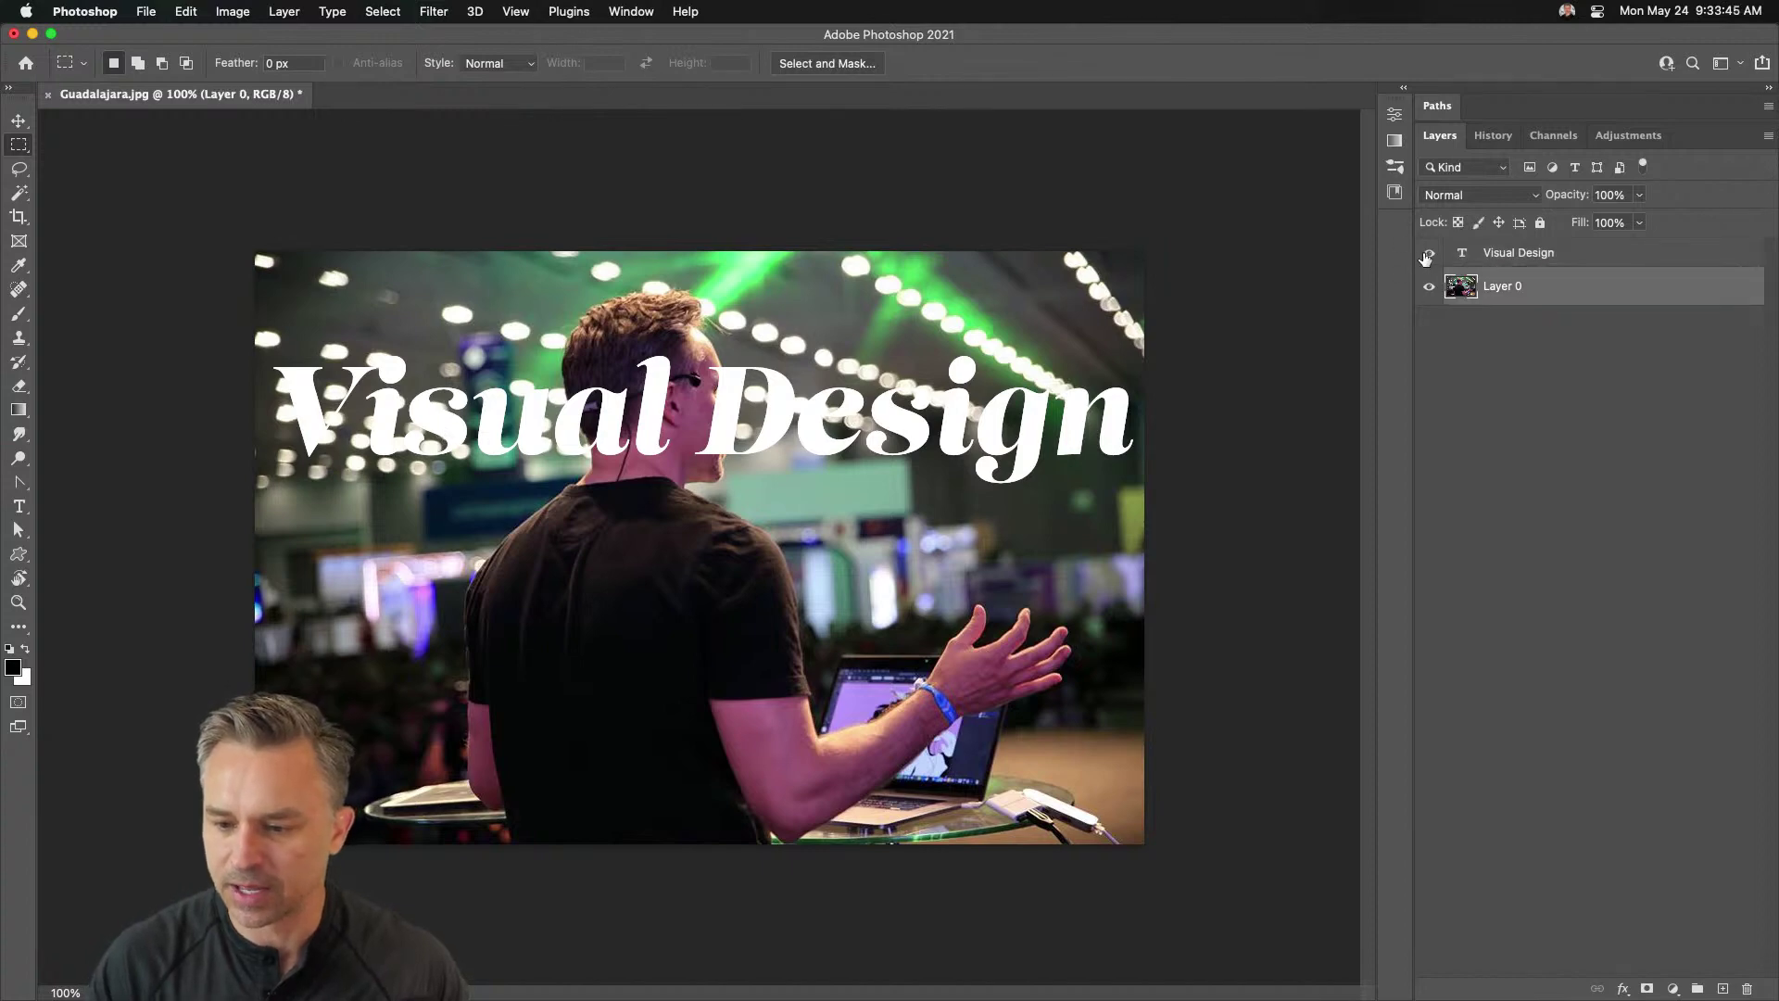
pyautogui.click(1429, 253)
pyautogui.click(1406, 91)
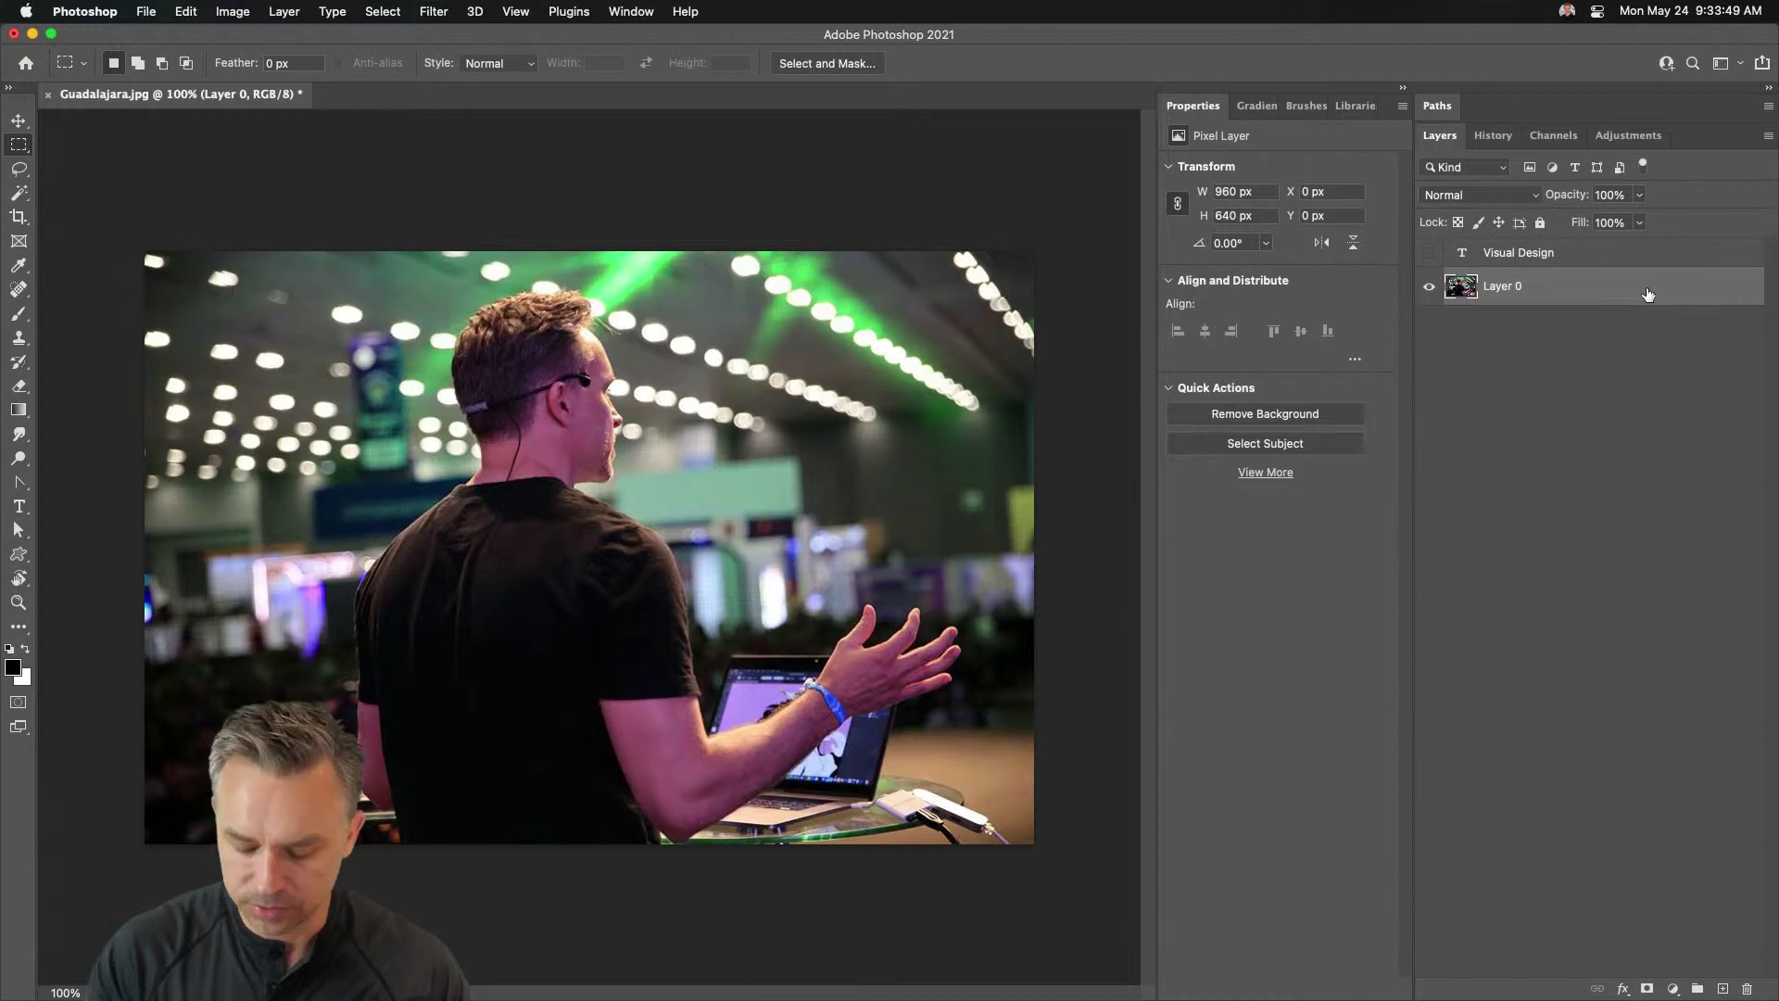
# - Duplicate Layer 0 and remove the copy's background, toggling the original layer's visibility to check the cutout
pyautogui.press('super+j')
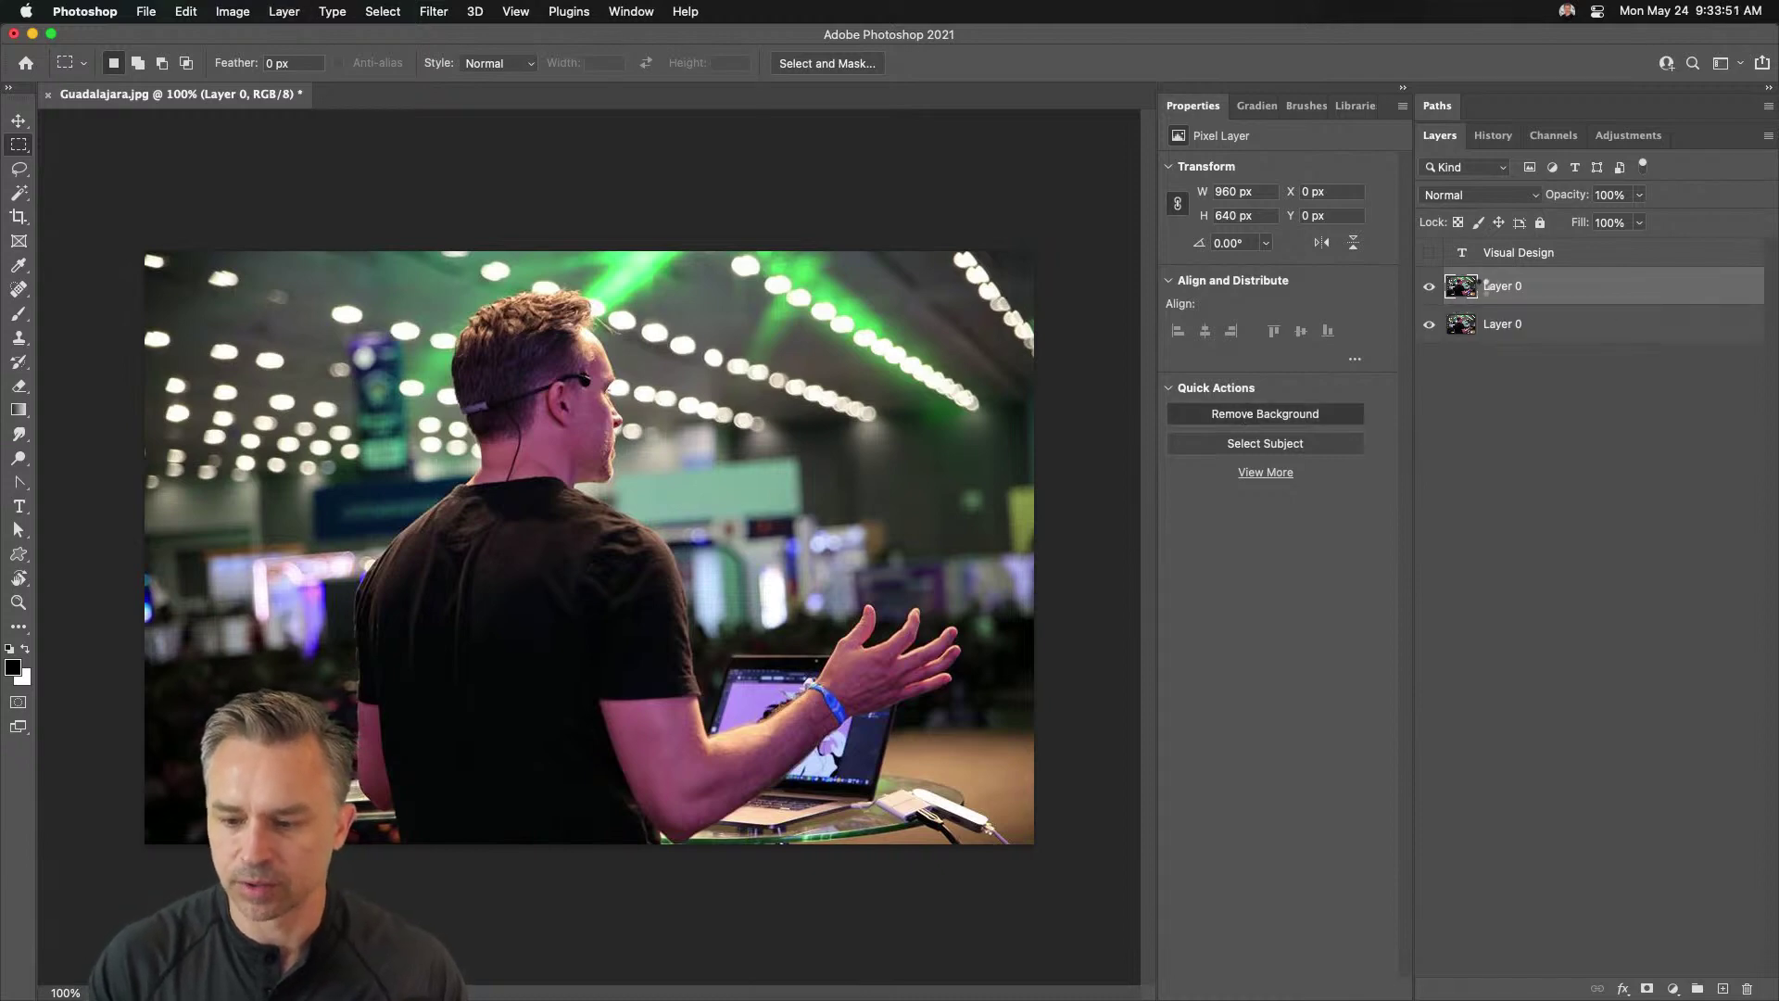
pyautogui.click(1429, 325)
pyautogui.click(1429, 324)
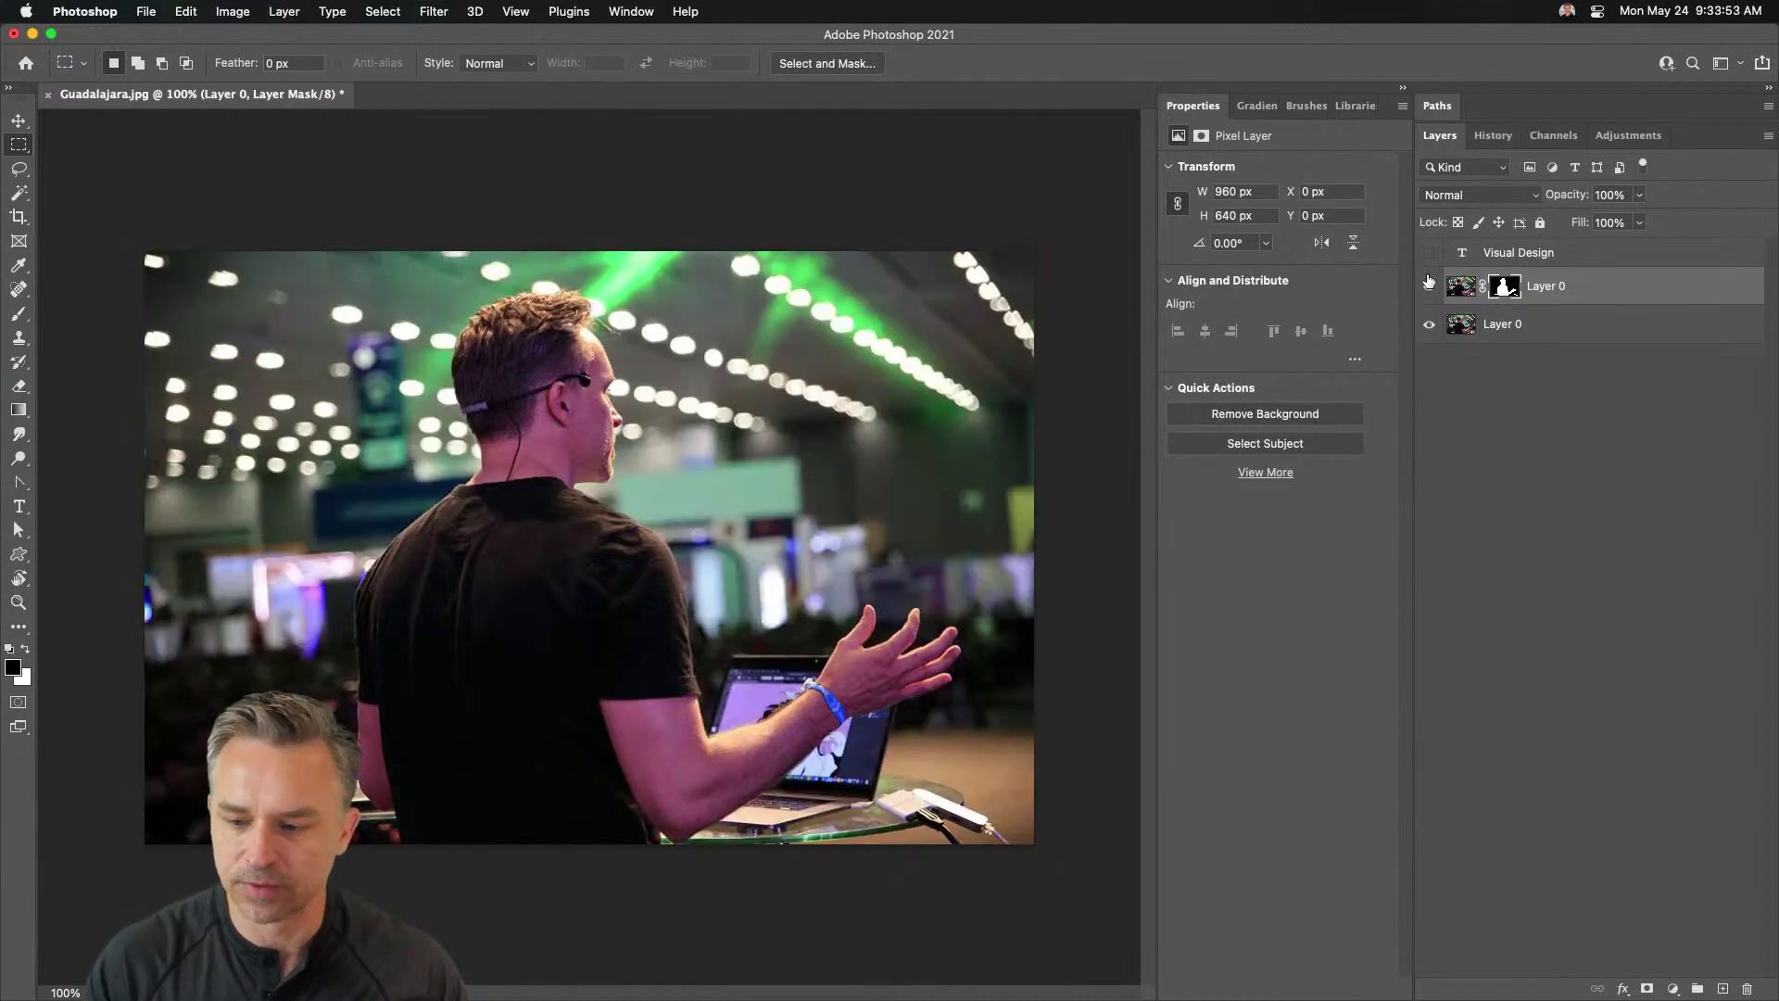
# - Show the "Visual Design" text layer and move it between the masked cutout layer and the original photo layer
pyautogui.click(1429, 252)
pyautogui.moveTo(1627, 253); pyautogui.dragTo(1631, 306)
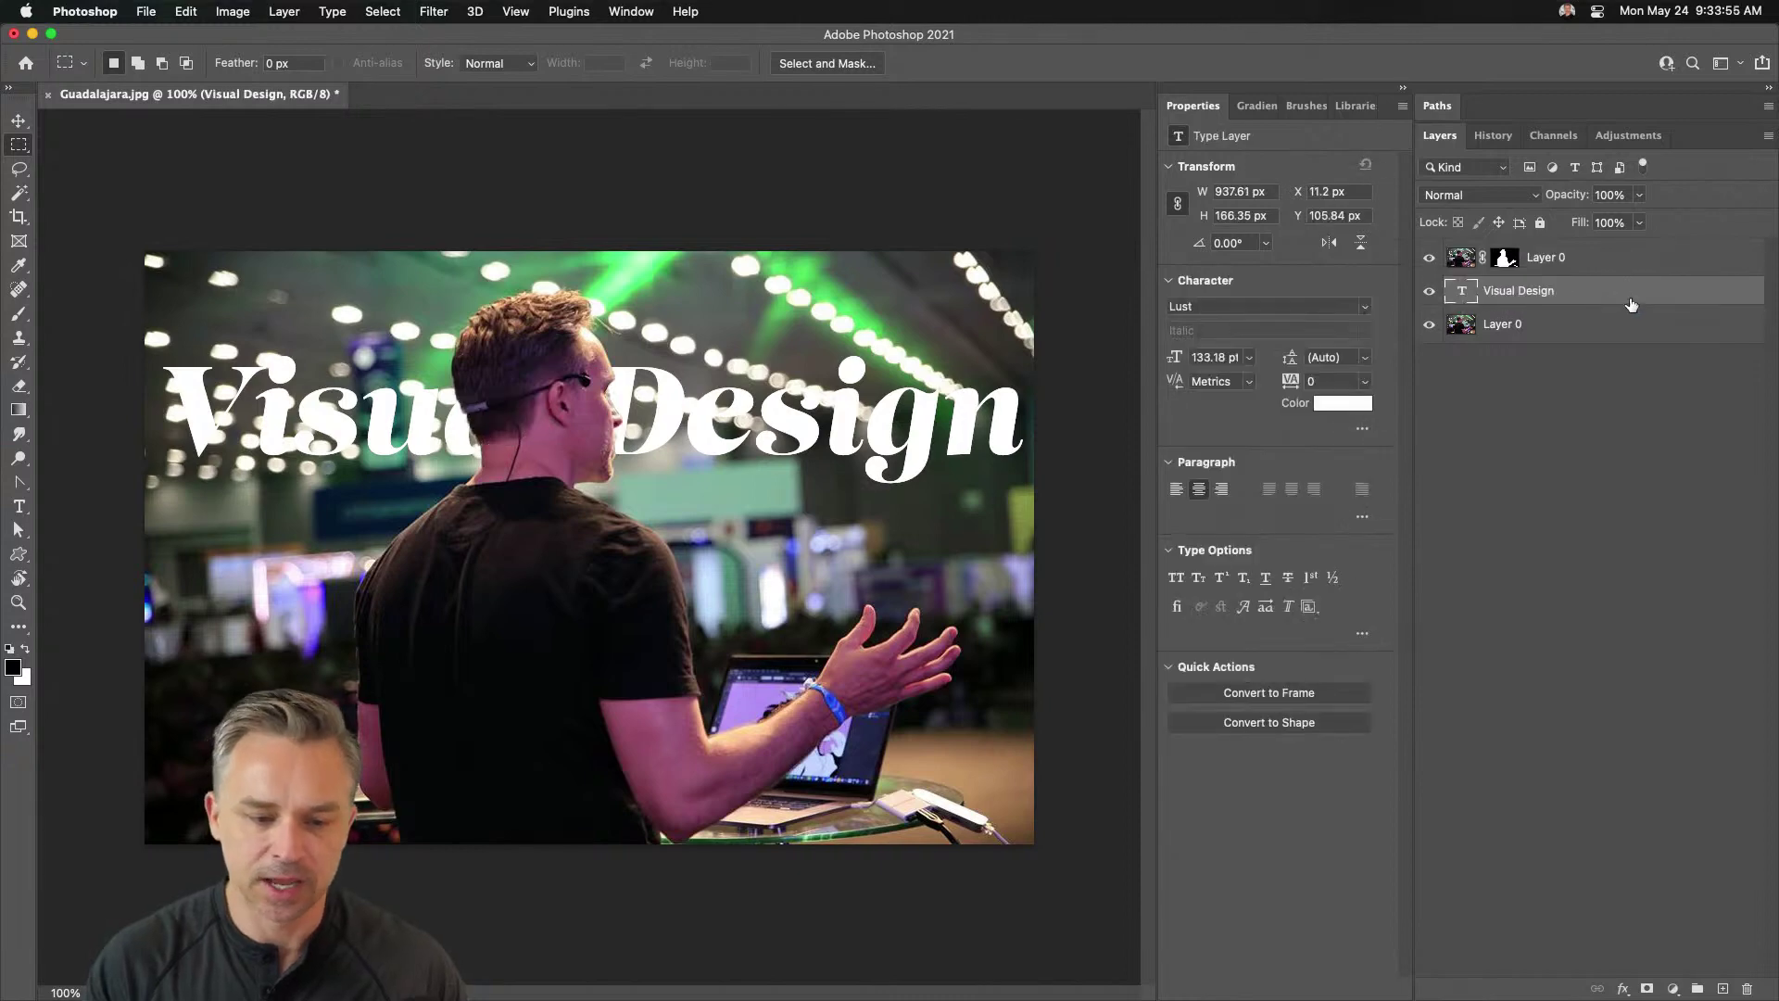
pyautogui.click(18, 120)
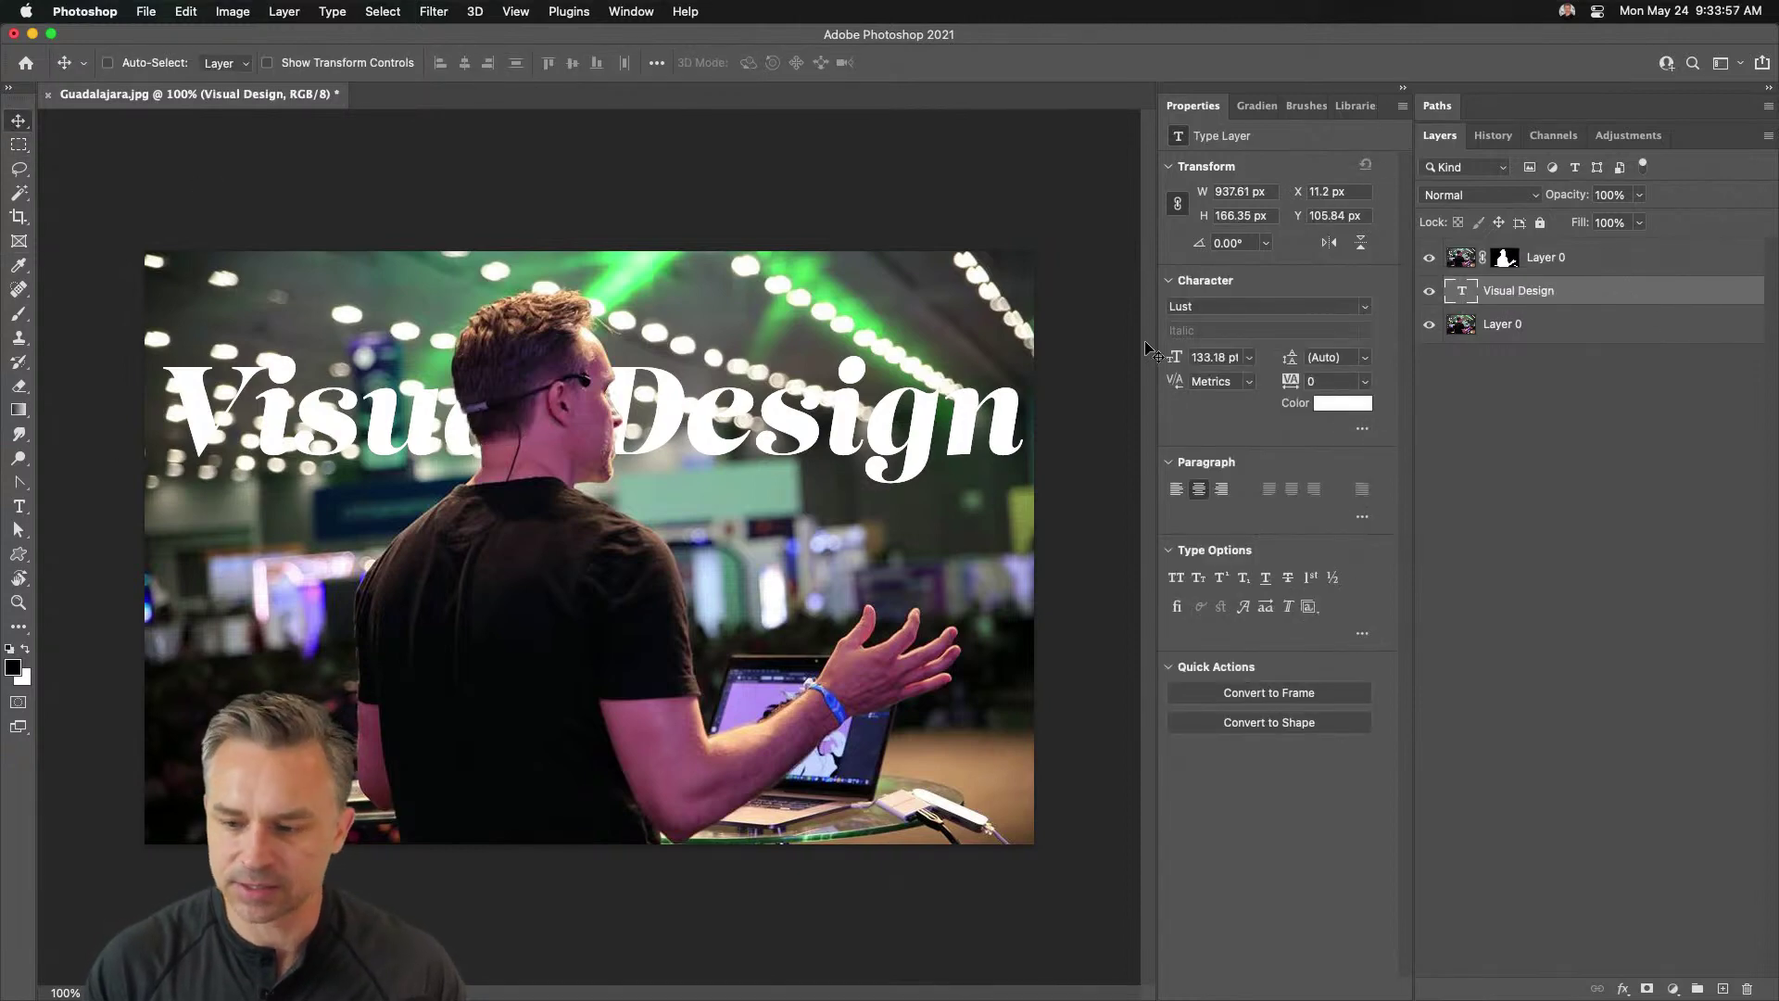
# - Recolor the "Visual Design" text to the light purple #b695f7 sampled from the laptop screen, after trying the arm's pink and the green light
pyautogui.click(1341, 405)
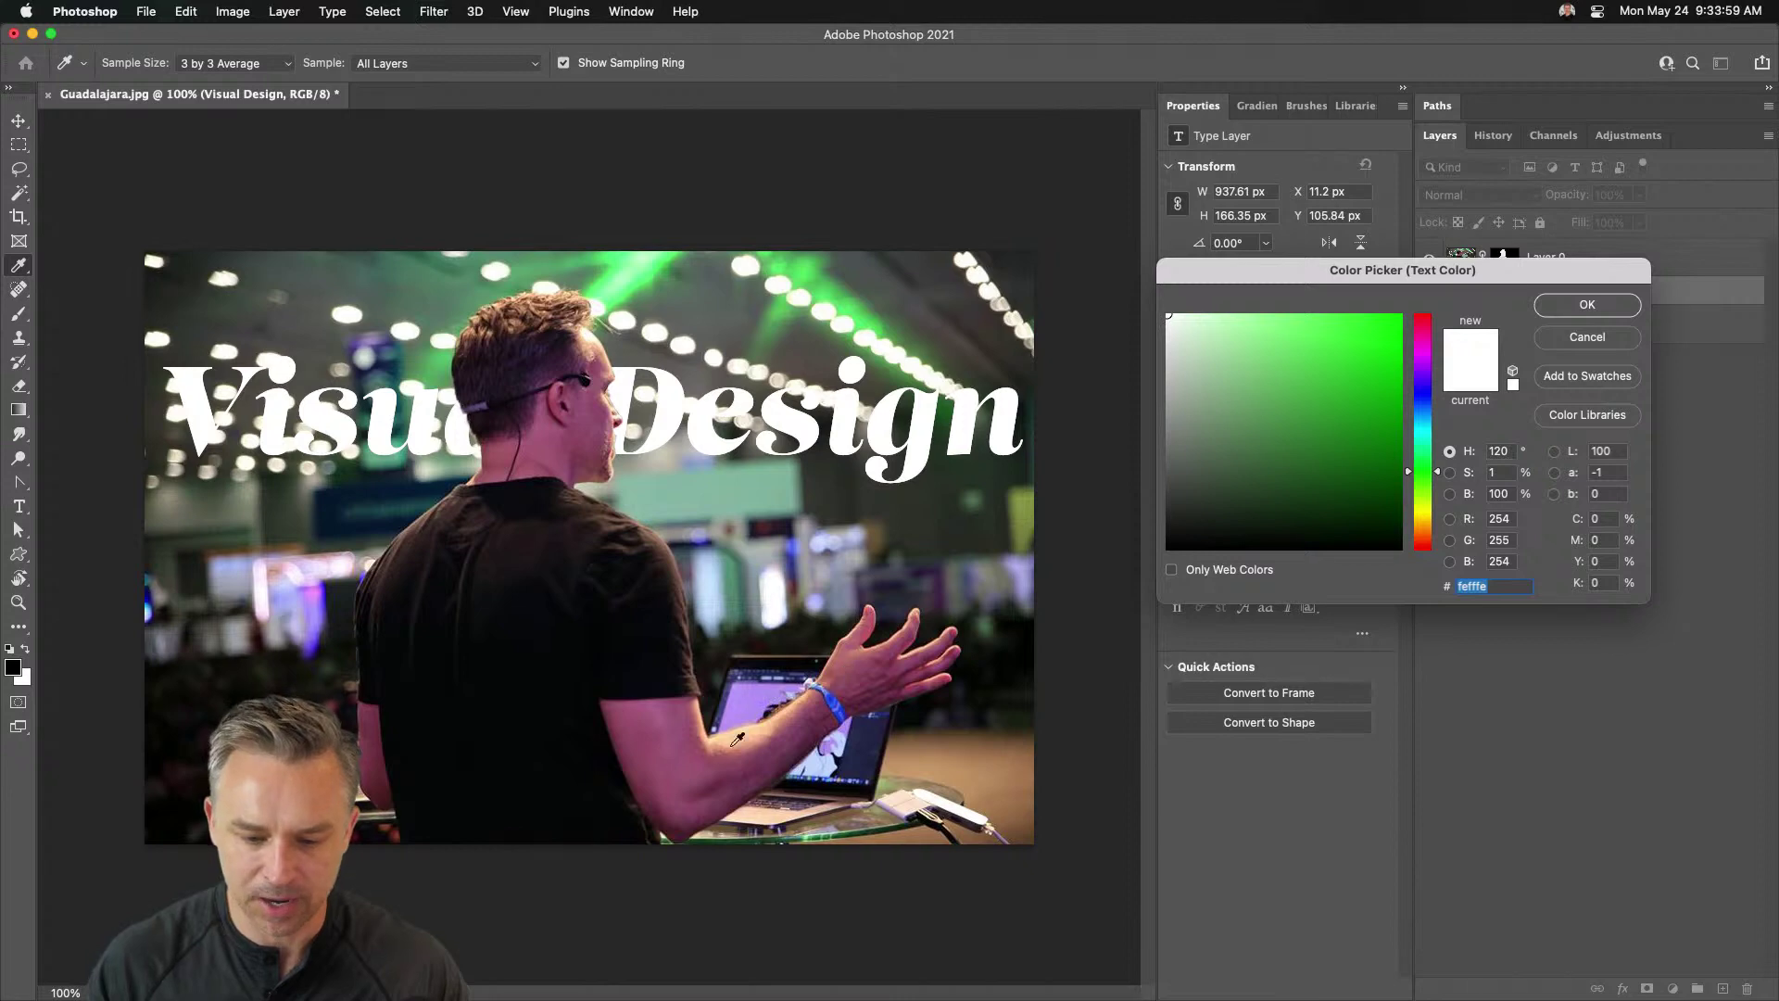
pyautogui.click(666, 763)
pyautogui.click(659, 702)
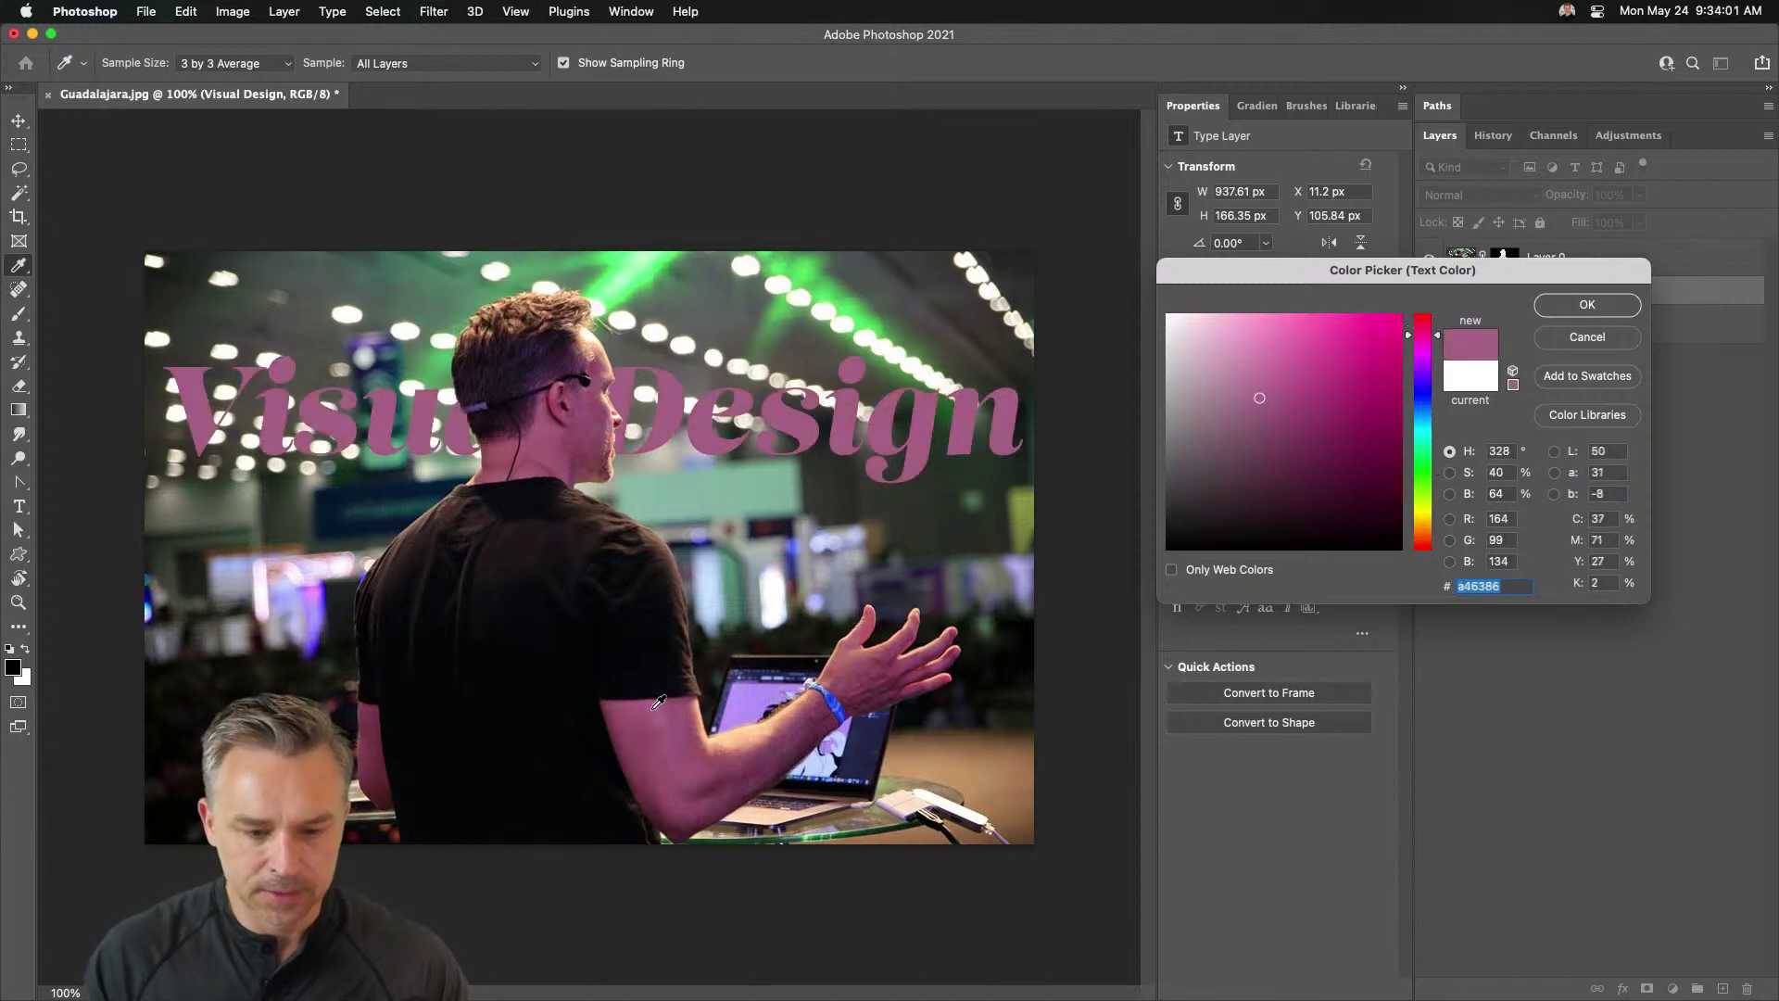
pyautogui.click(634, 268)
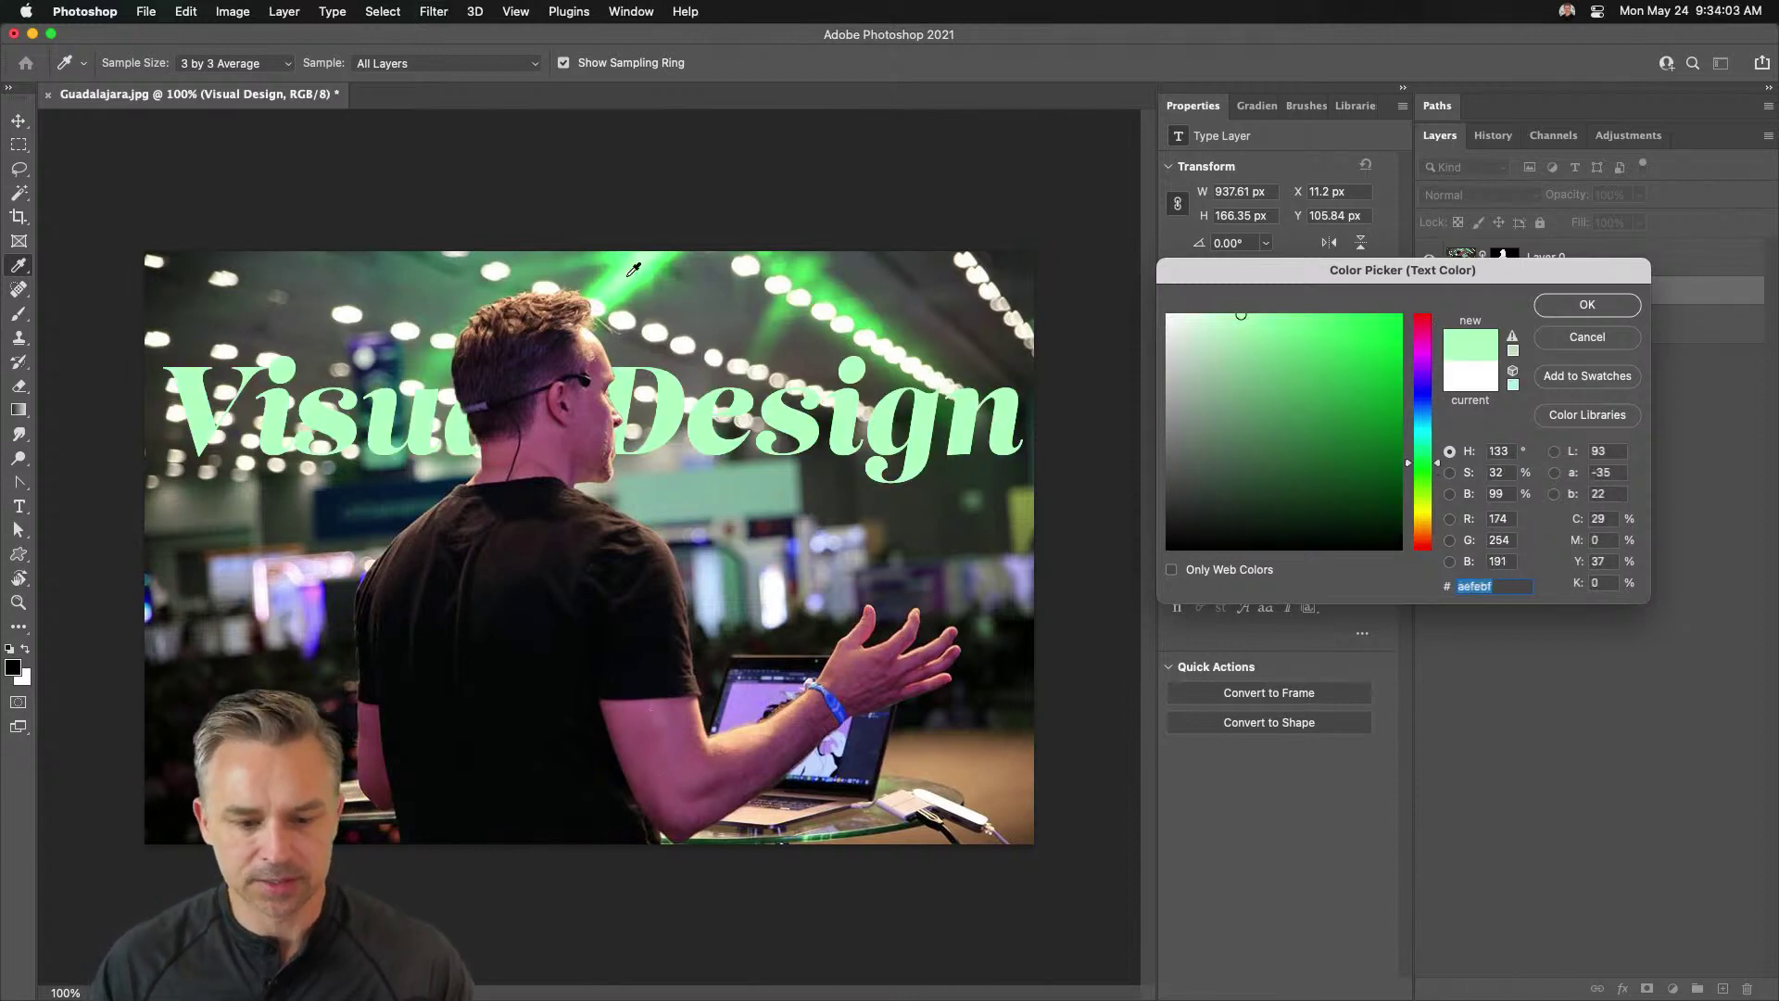
pyautogui.click(750, 688)
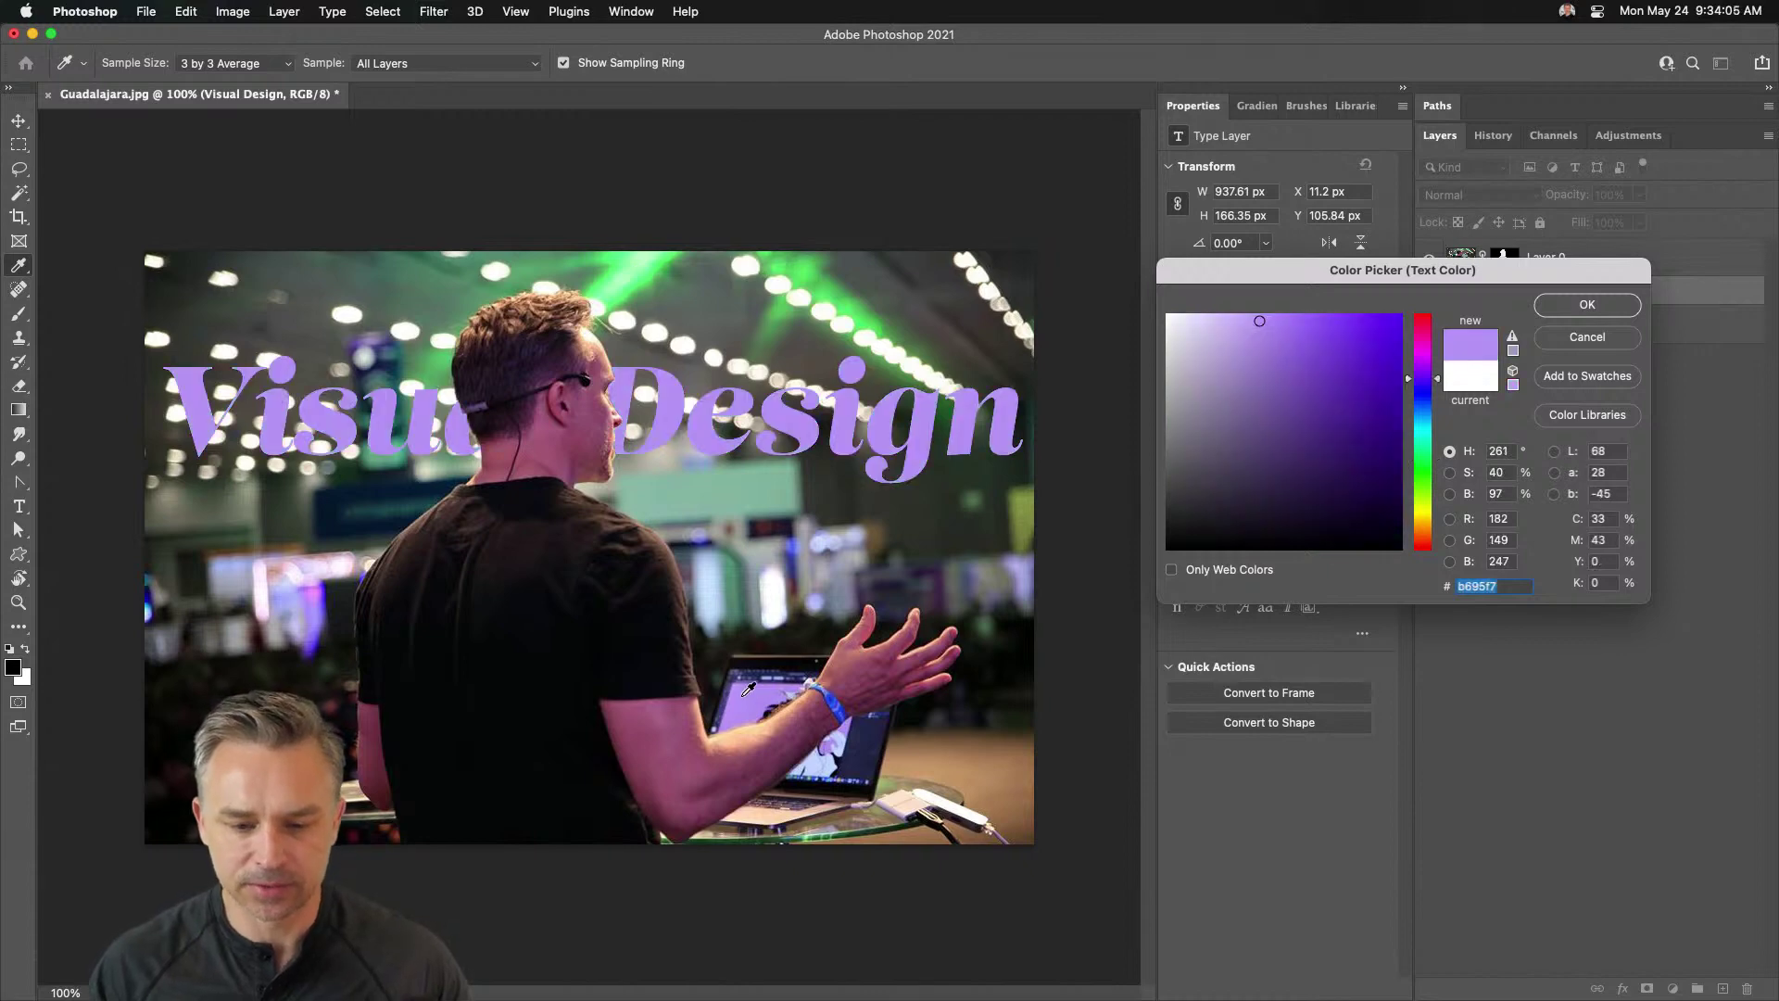
pyautogui.click(1572, 307)
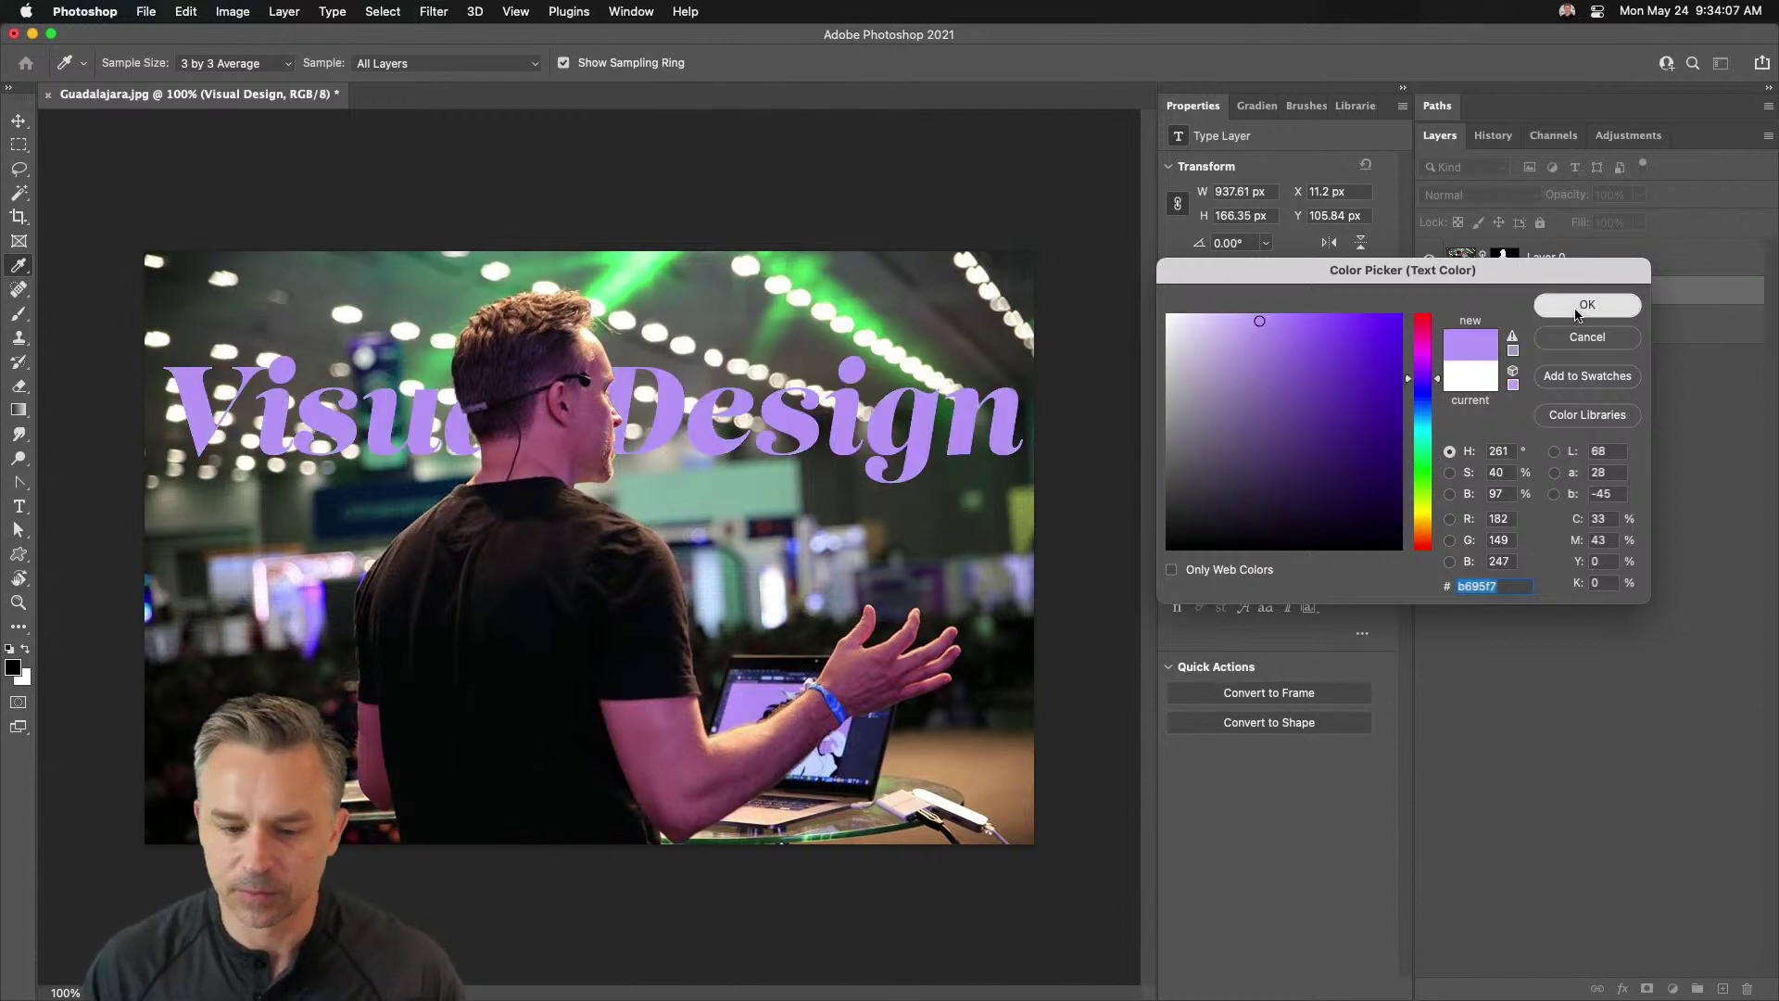
pyautogui.click(19, 145)
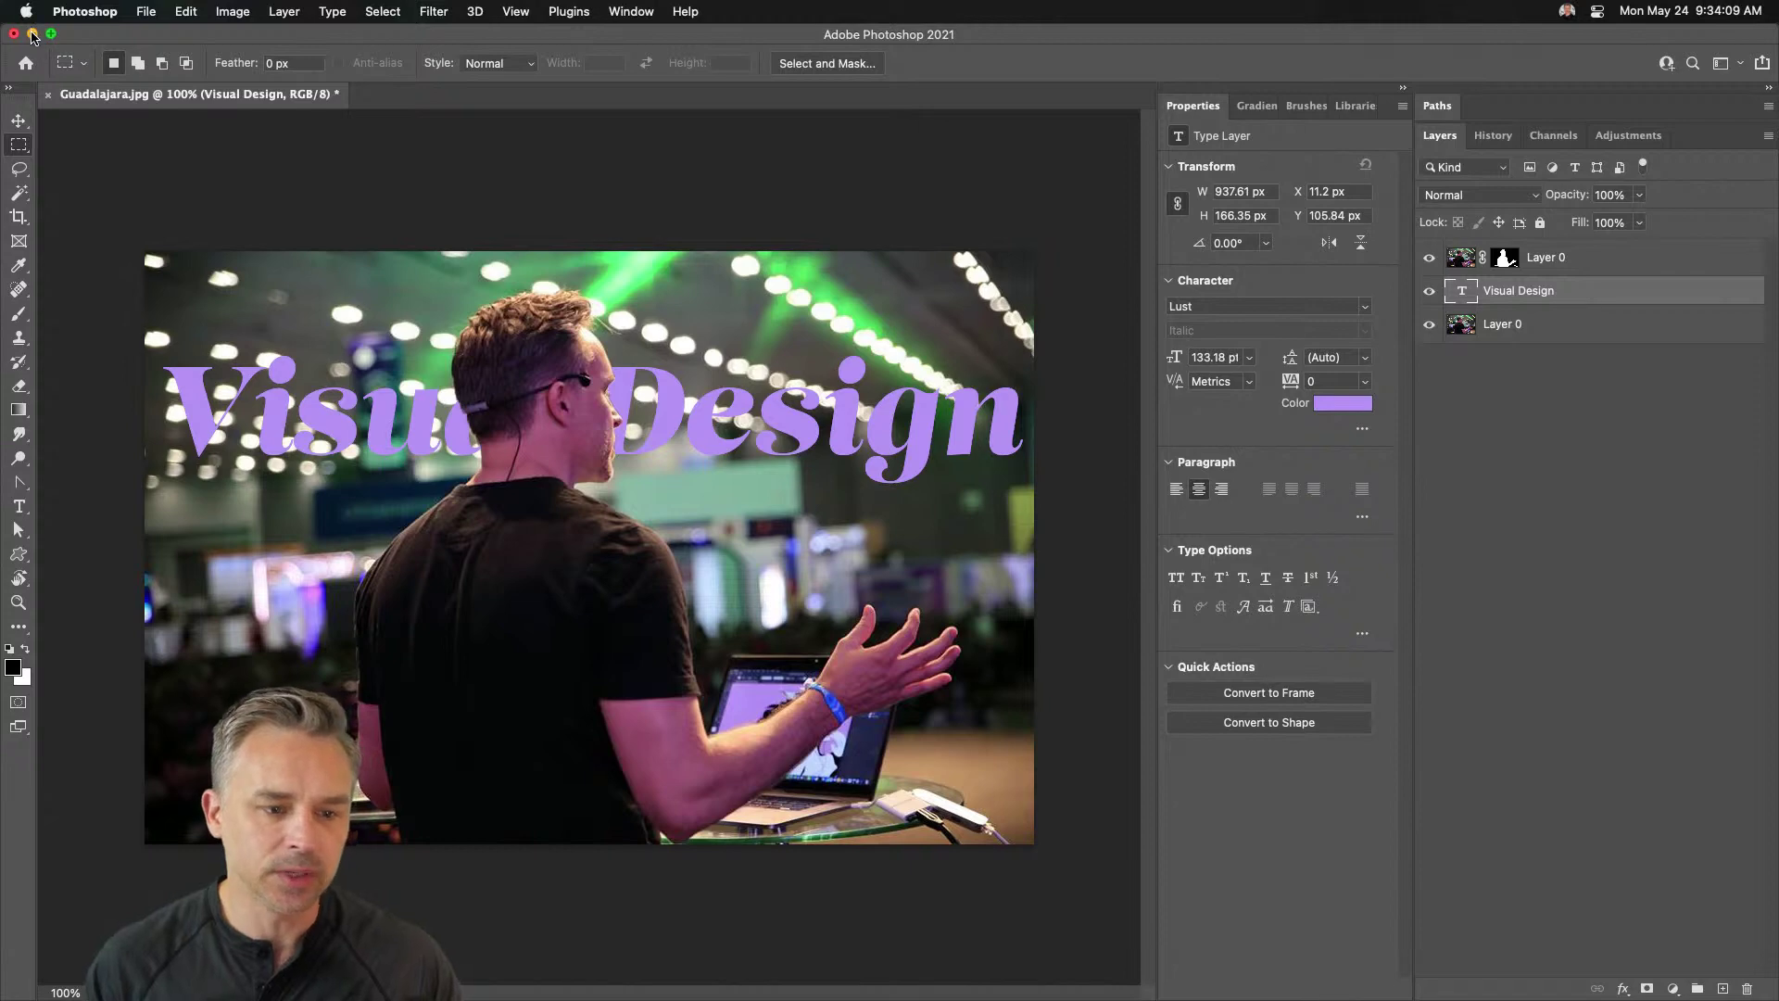
# - Minimize Photoshop, switch to Adobe Spark in Chrome and return from the blank post to the Spark home page
pyautogui.click(32, 35)
pyautogui.click(504, 274)
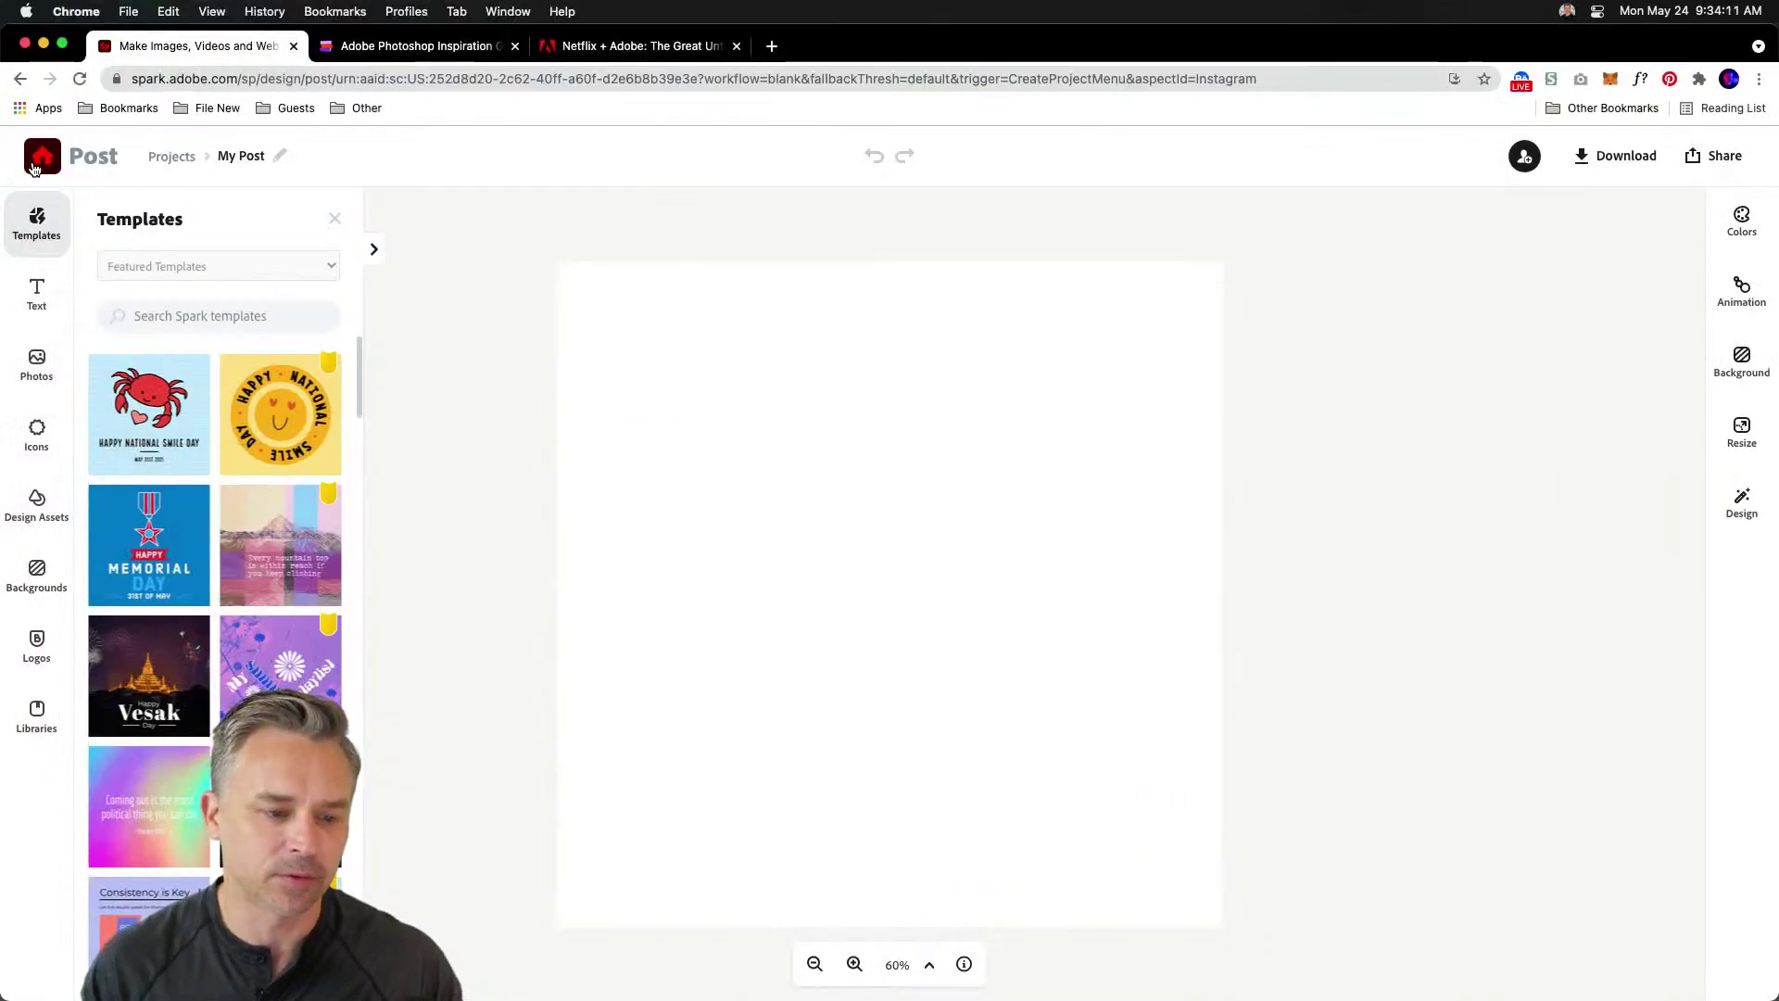
pyautogui.click(33, 167)
# - Look through the Spark home page's creation options, templates and tutorials, and the saved projects
pyautogui.click(1028, 638)
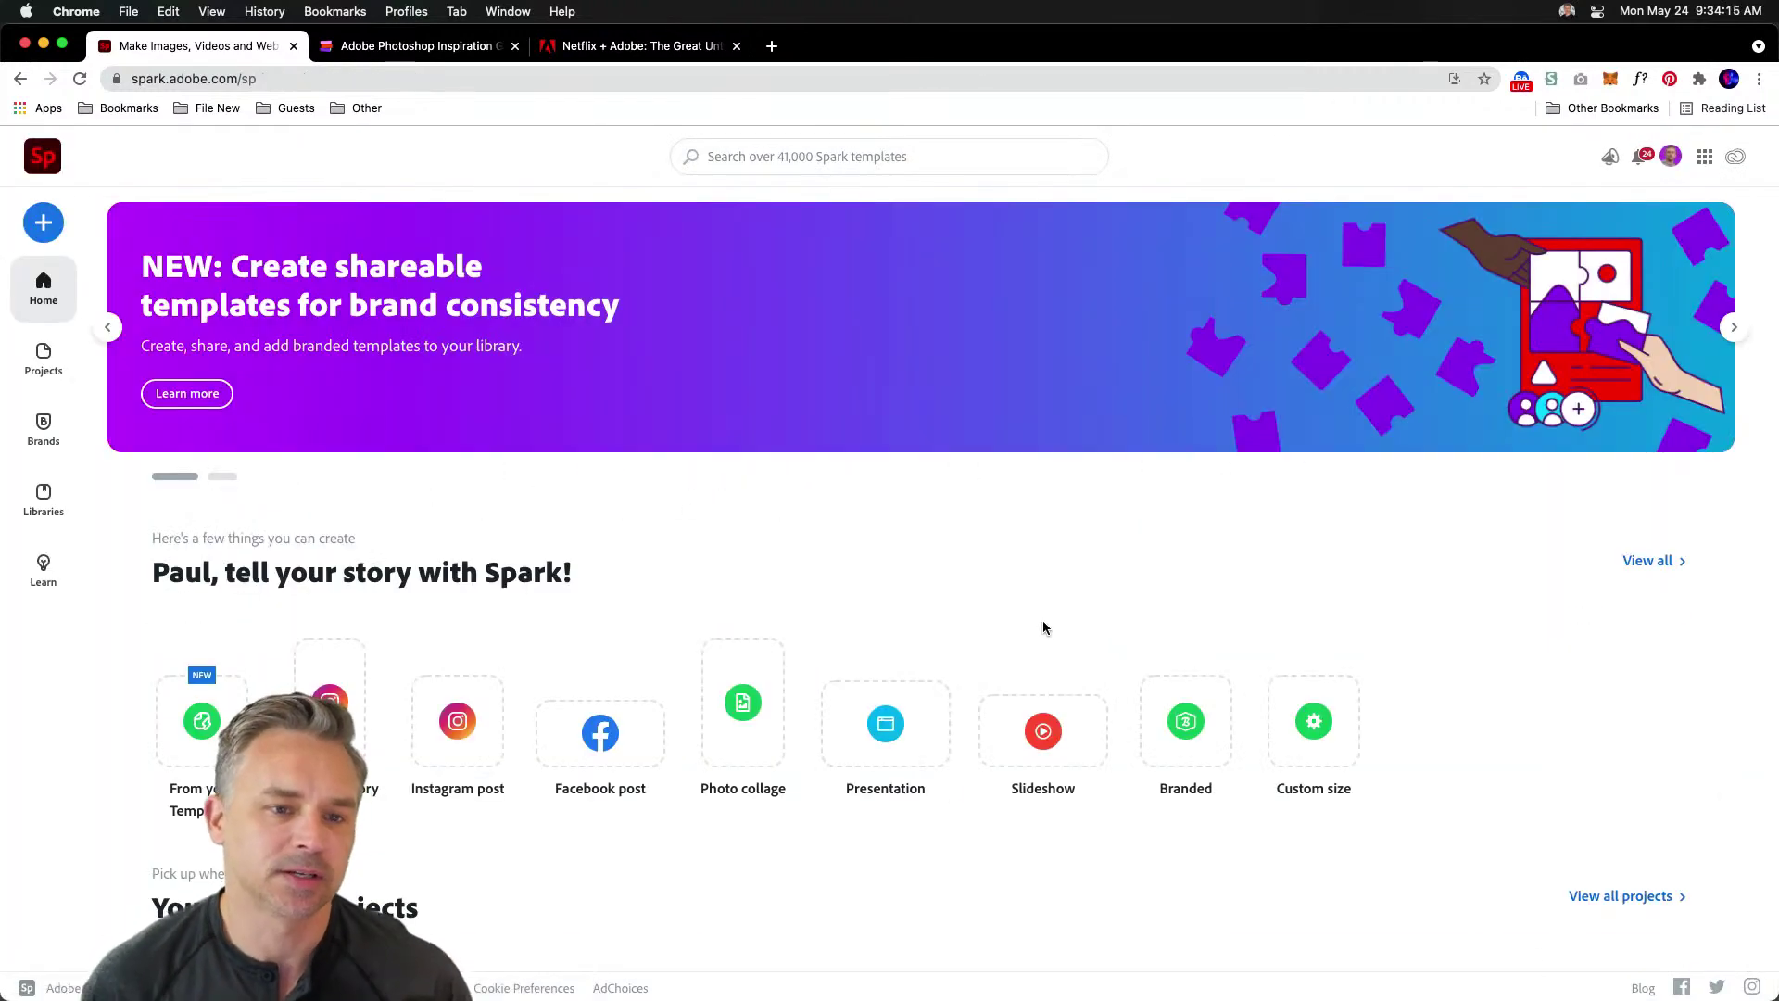
pyautogui.scroll(-3, 692, 511)
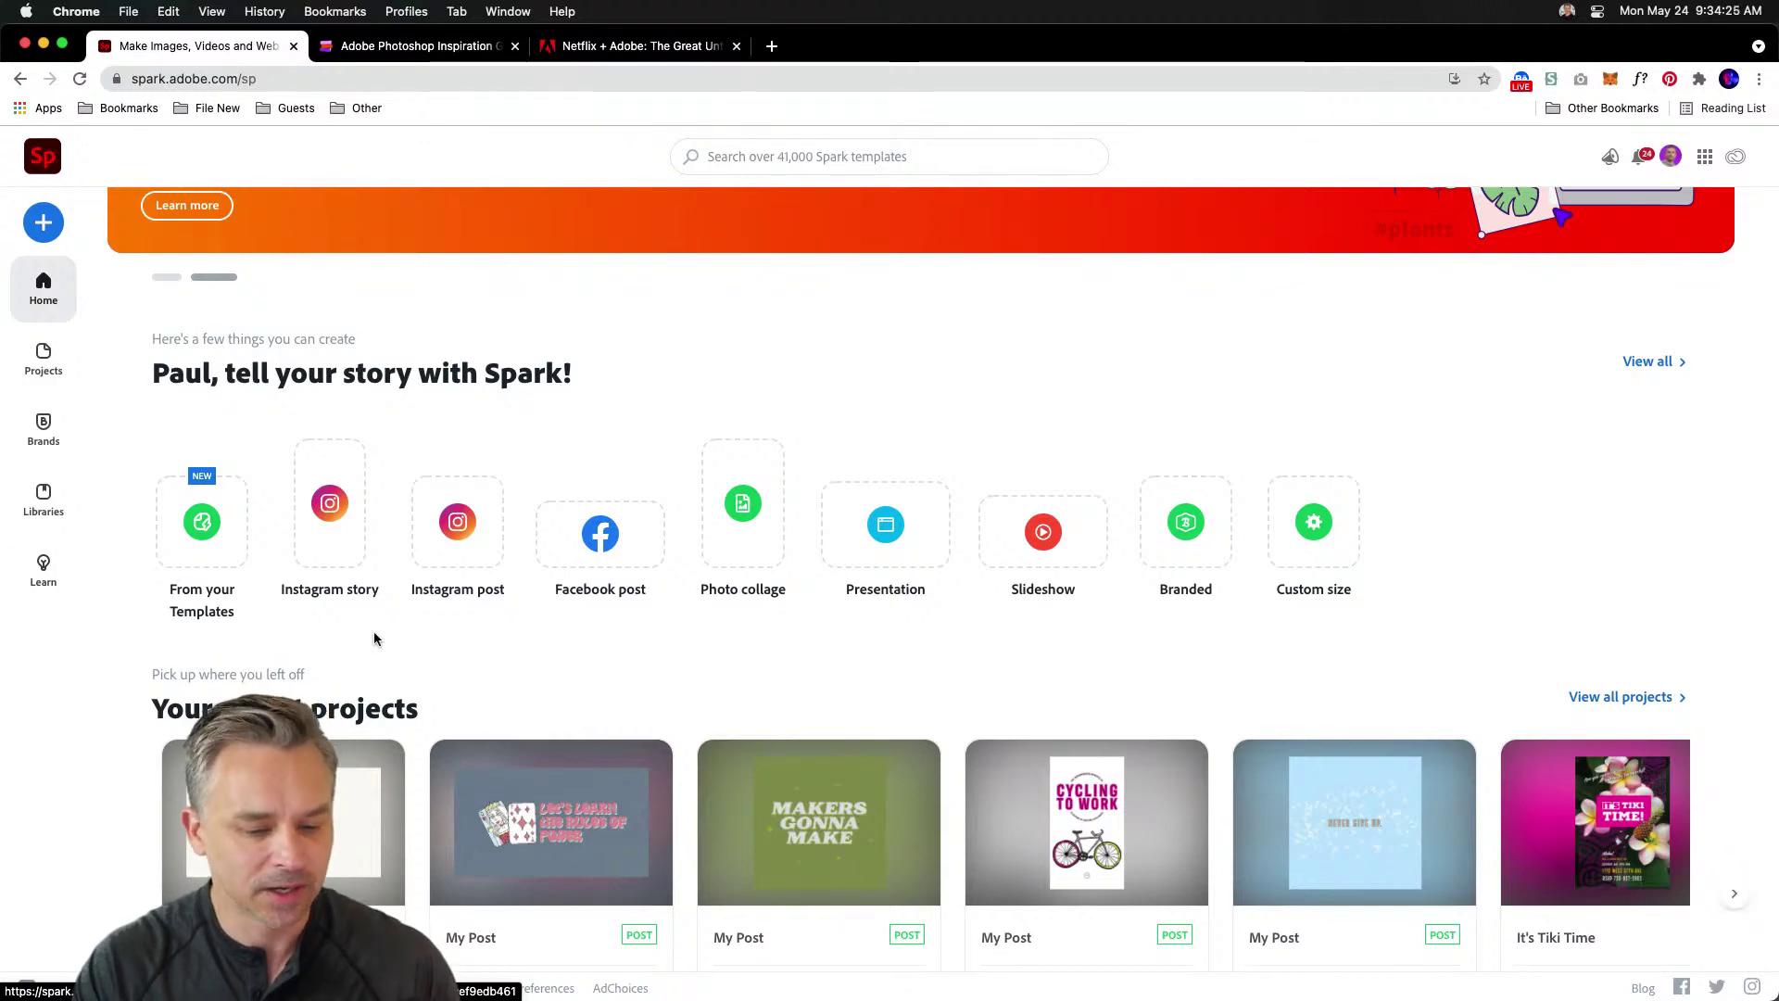
pyautogui.scroll(-1, 167, 648)
pyautogui.scroll(3, 158, 643)
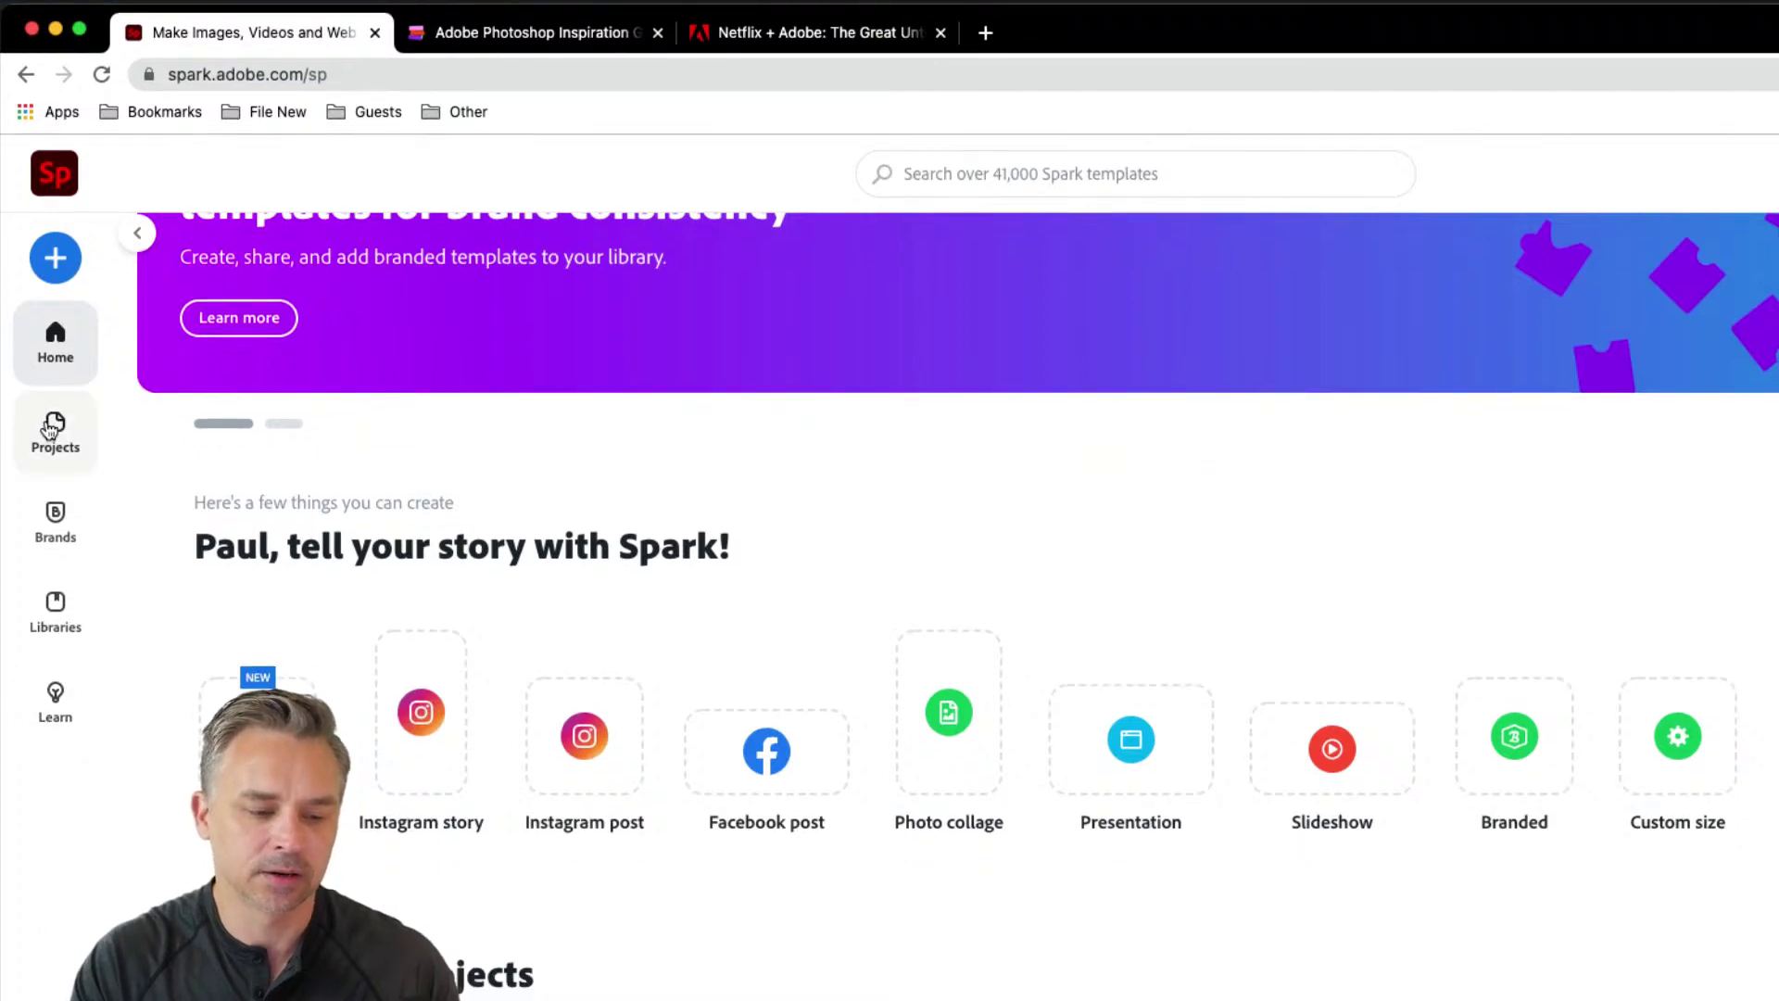
pyautogui.click(51, 427)
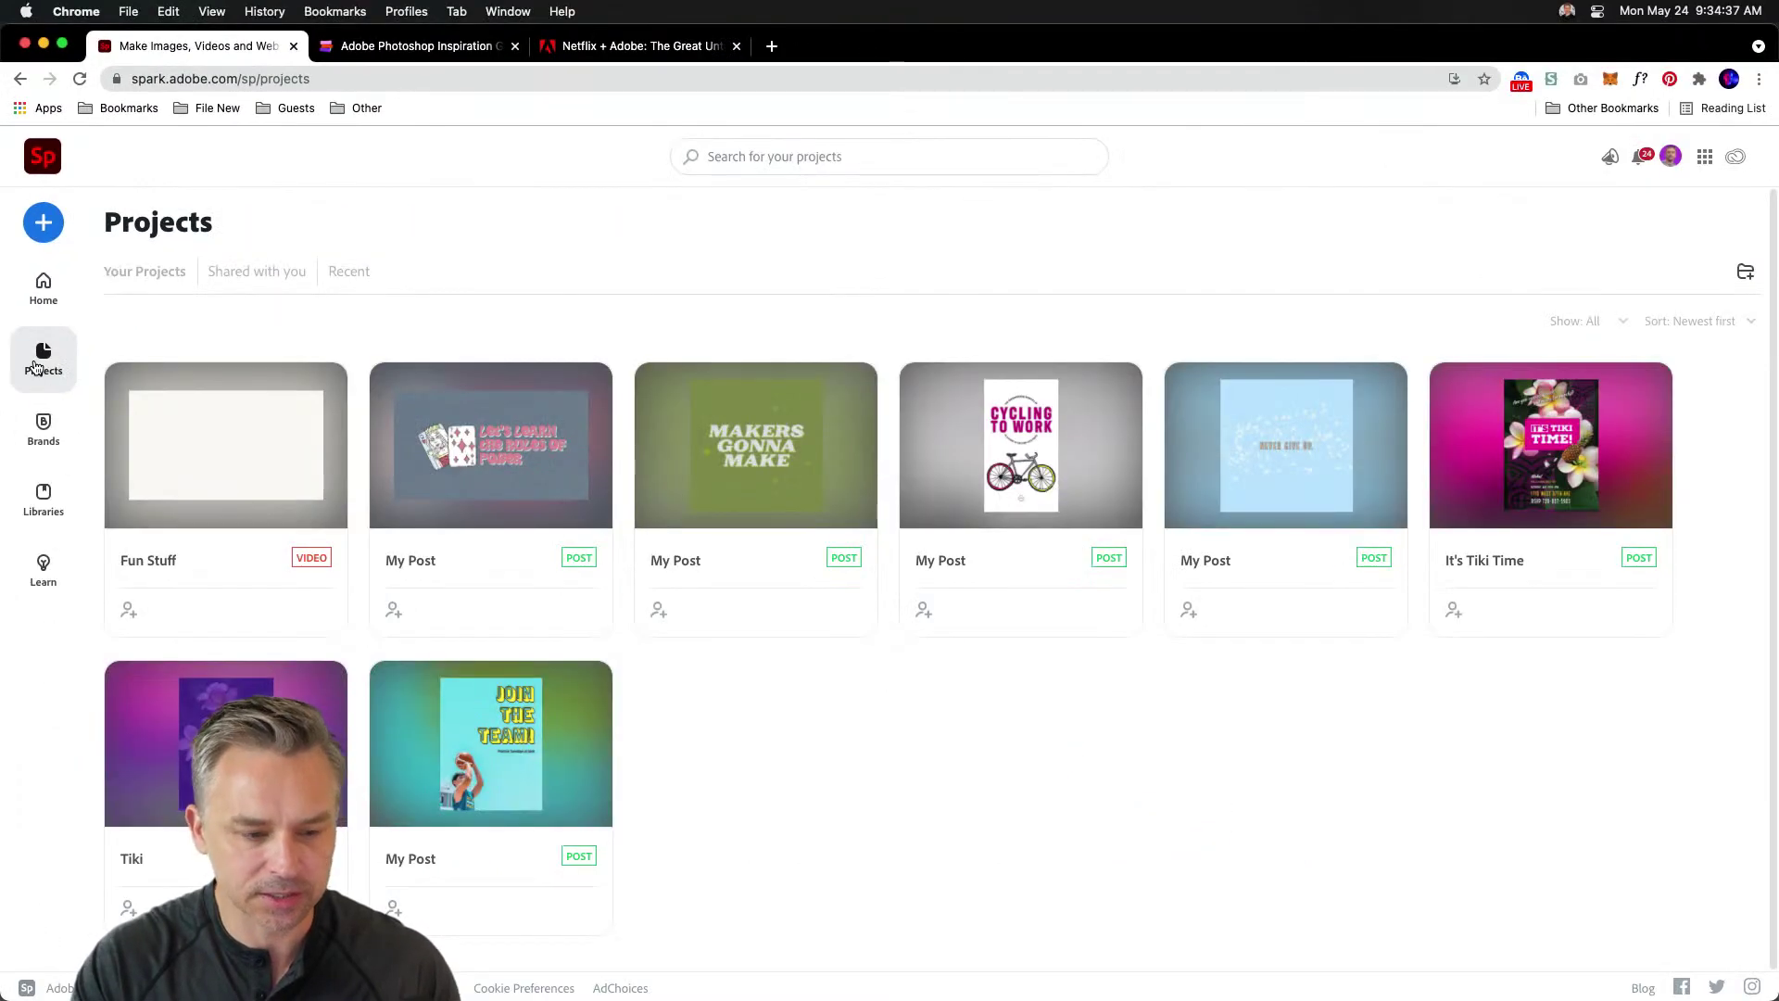
pyautogui.scroll(-5, 654, 567)
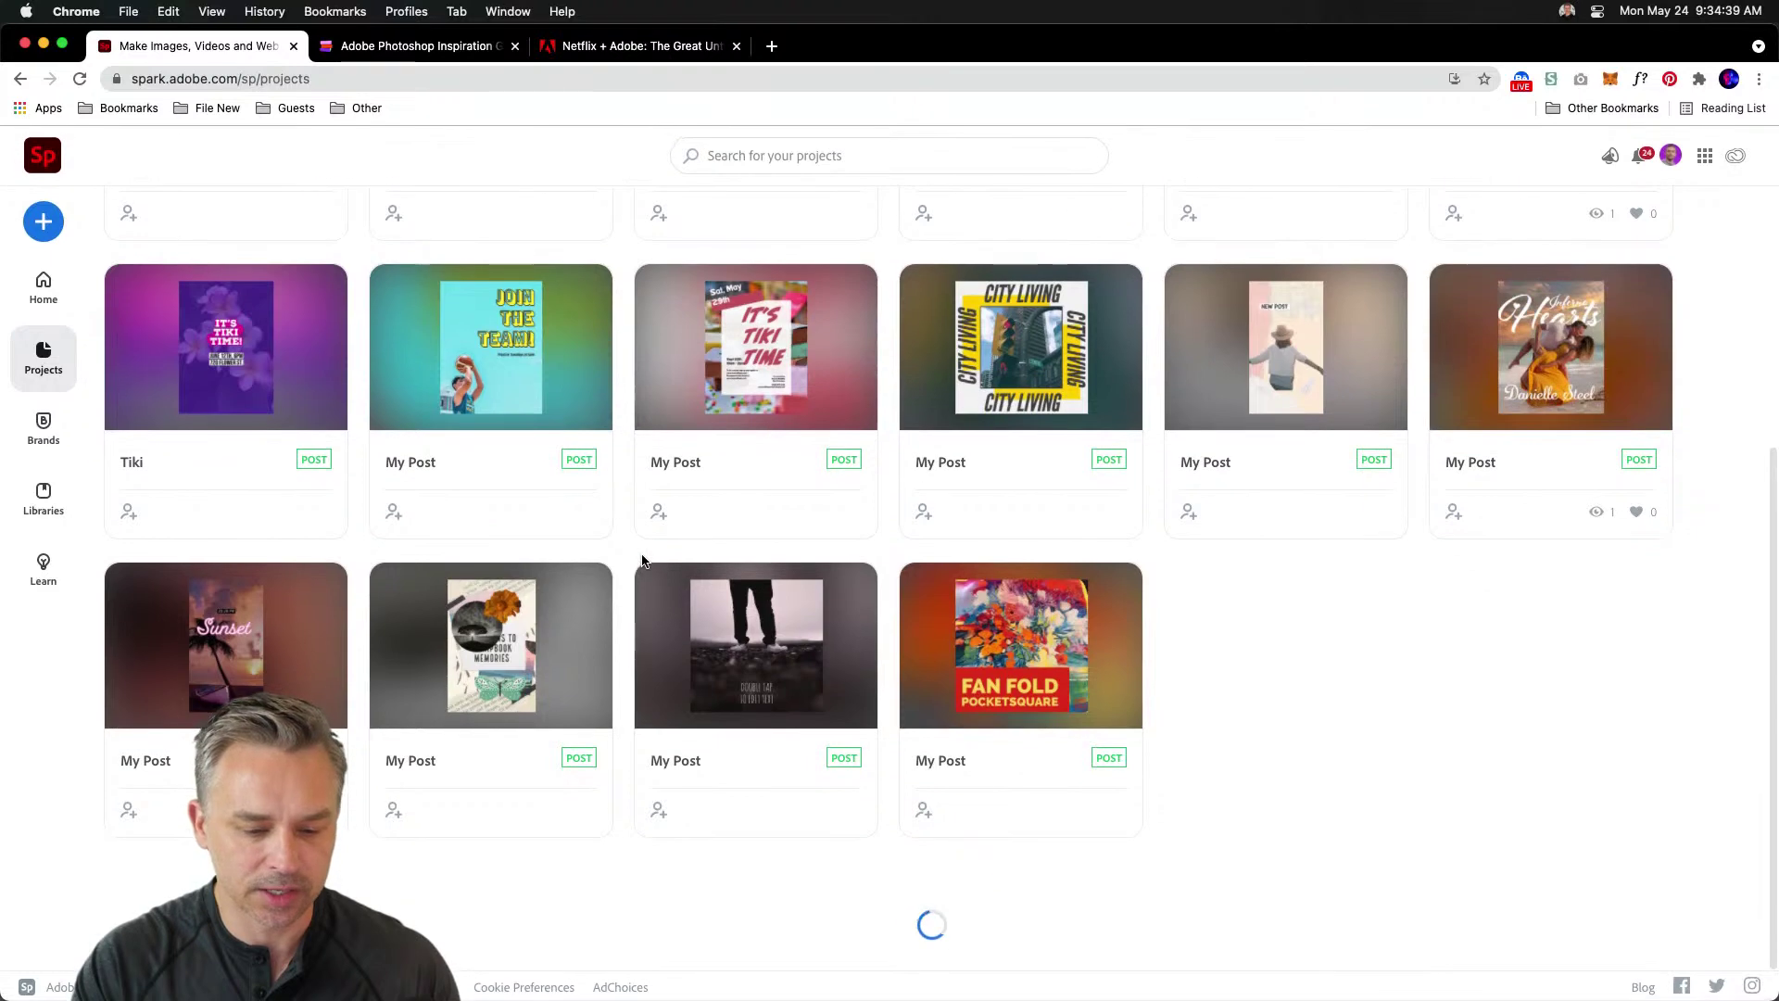
pyautogui.scroll(5, 642, 560)
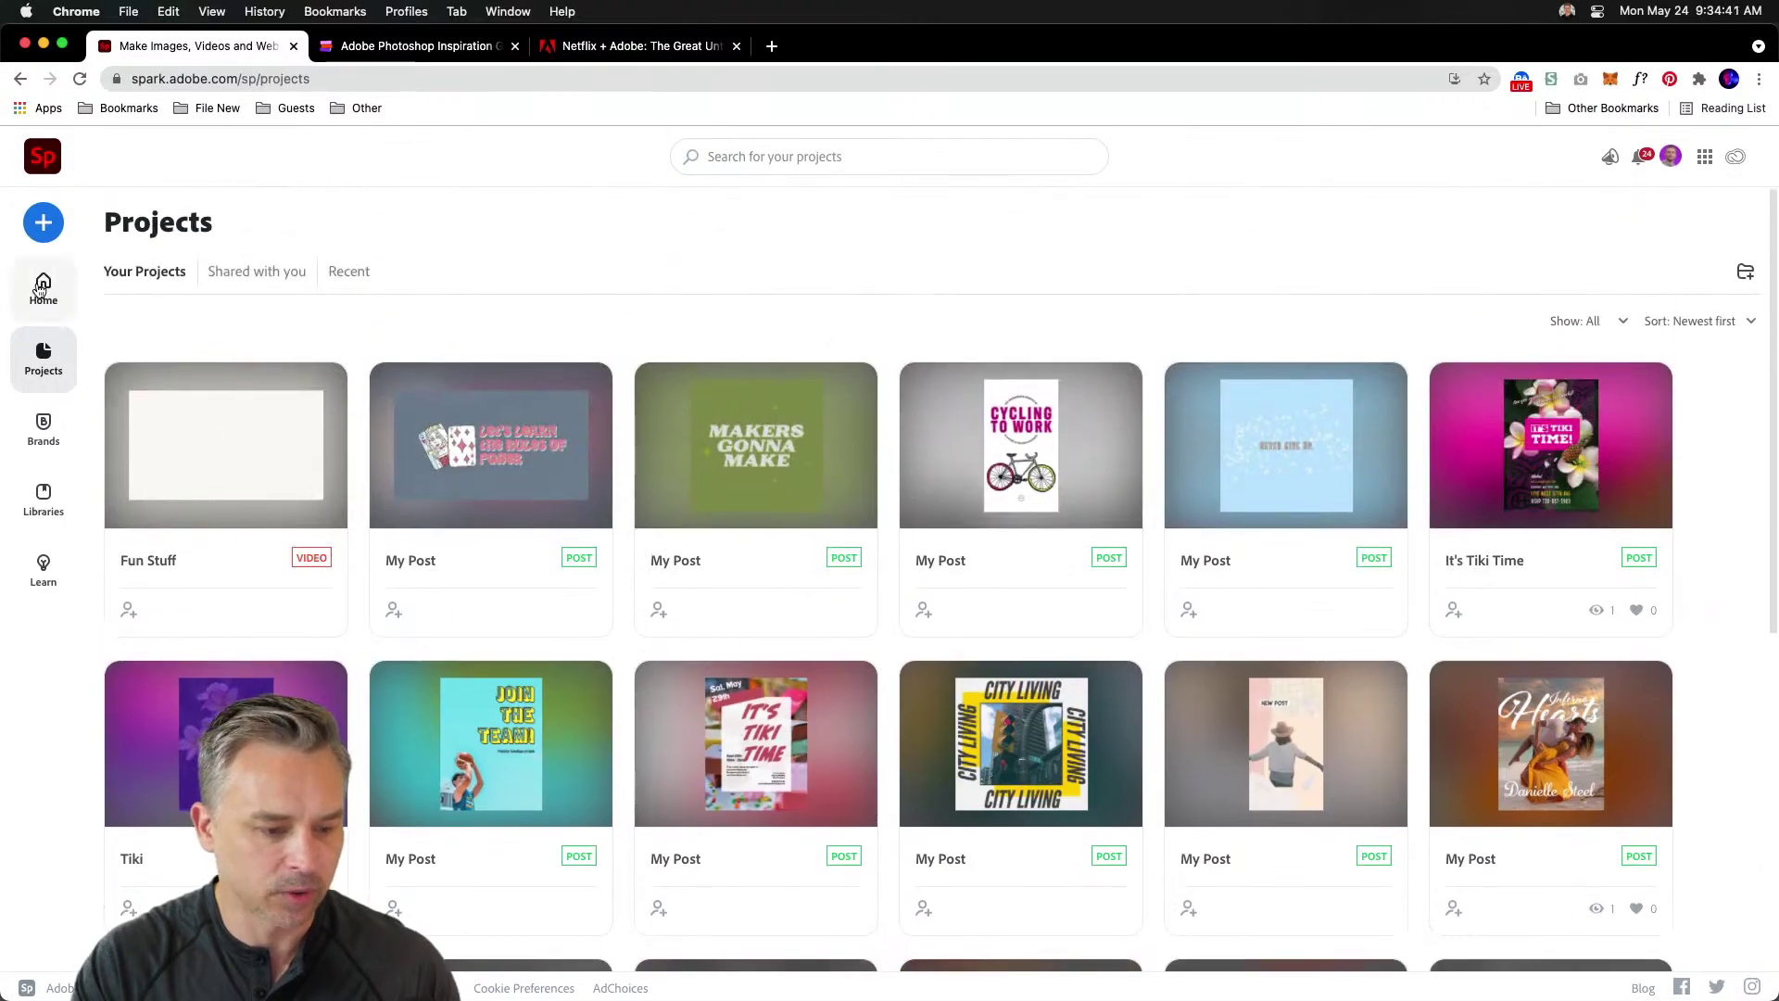
pyautogui.click(41, 290)
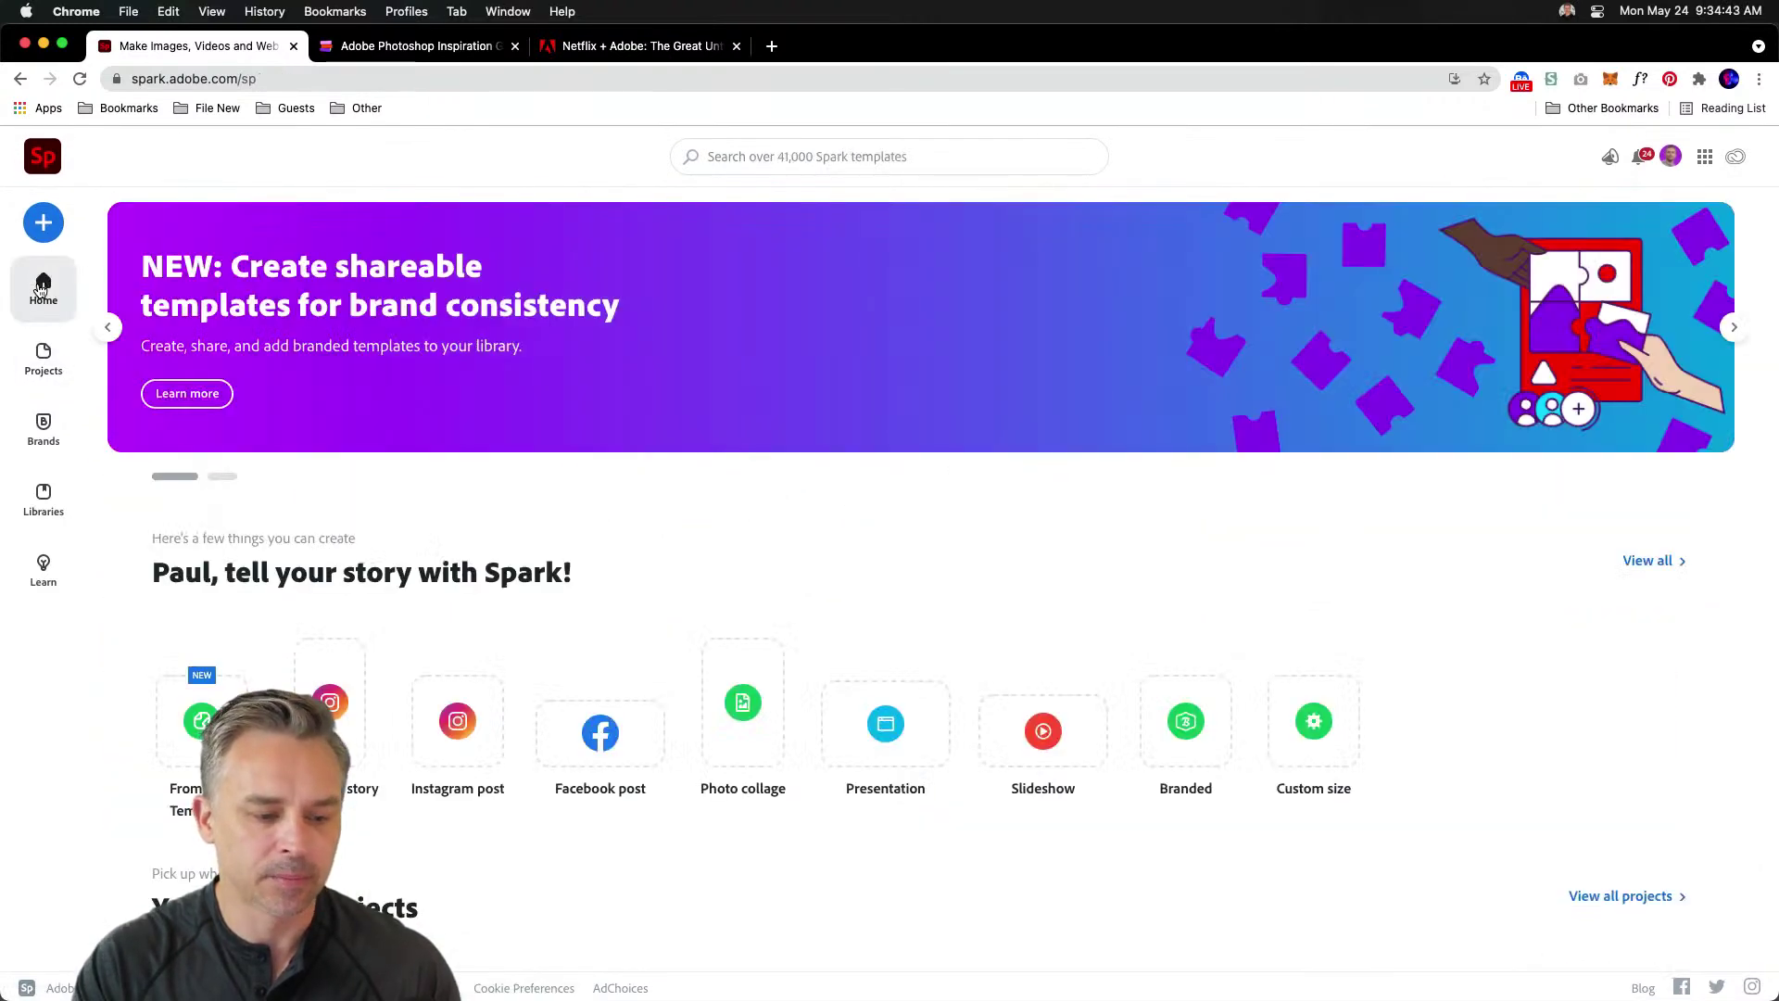
pyautogui.scroll(-5, 1065, 759)
pyautogui.scroll(-6, 1065, 758)
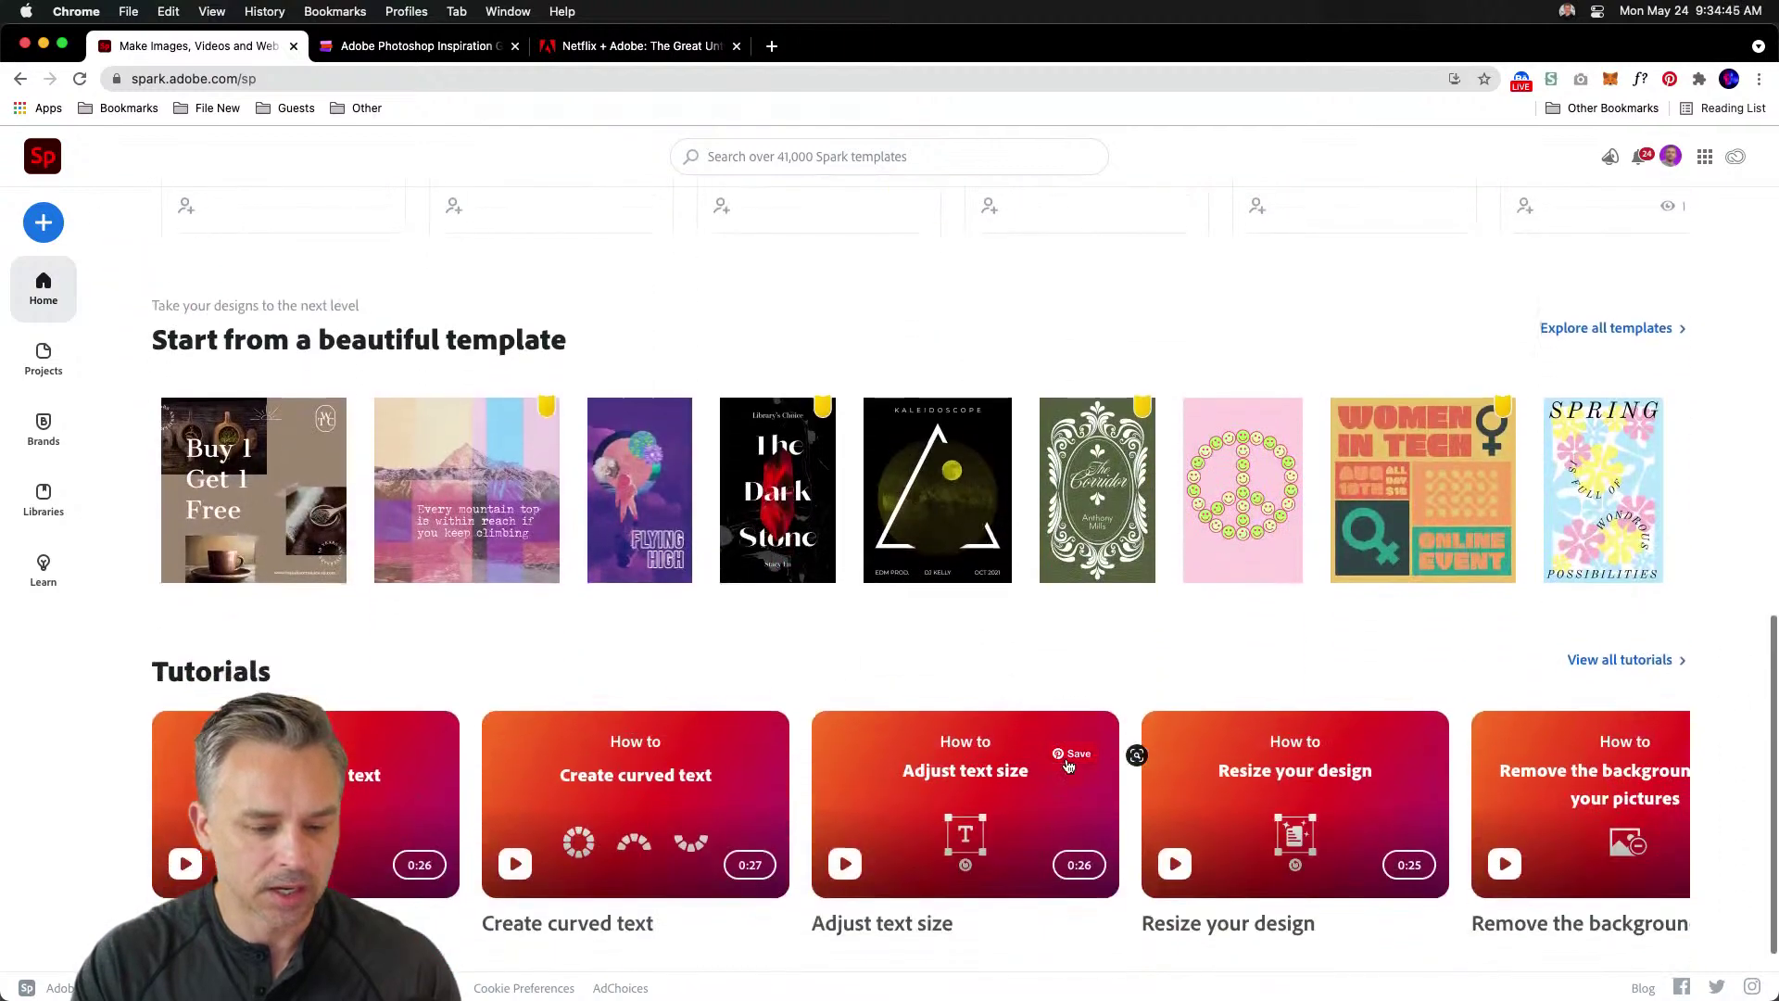
pyautogui.scroll(8, 806, 664)
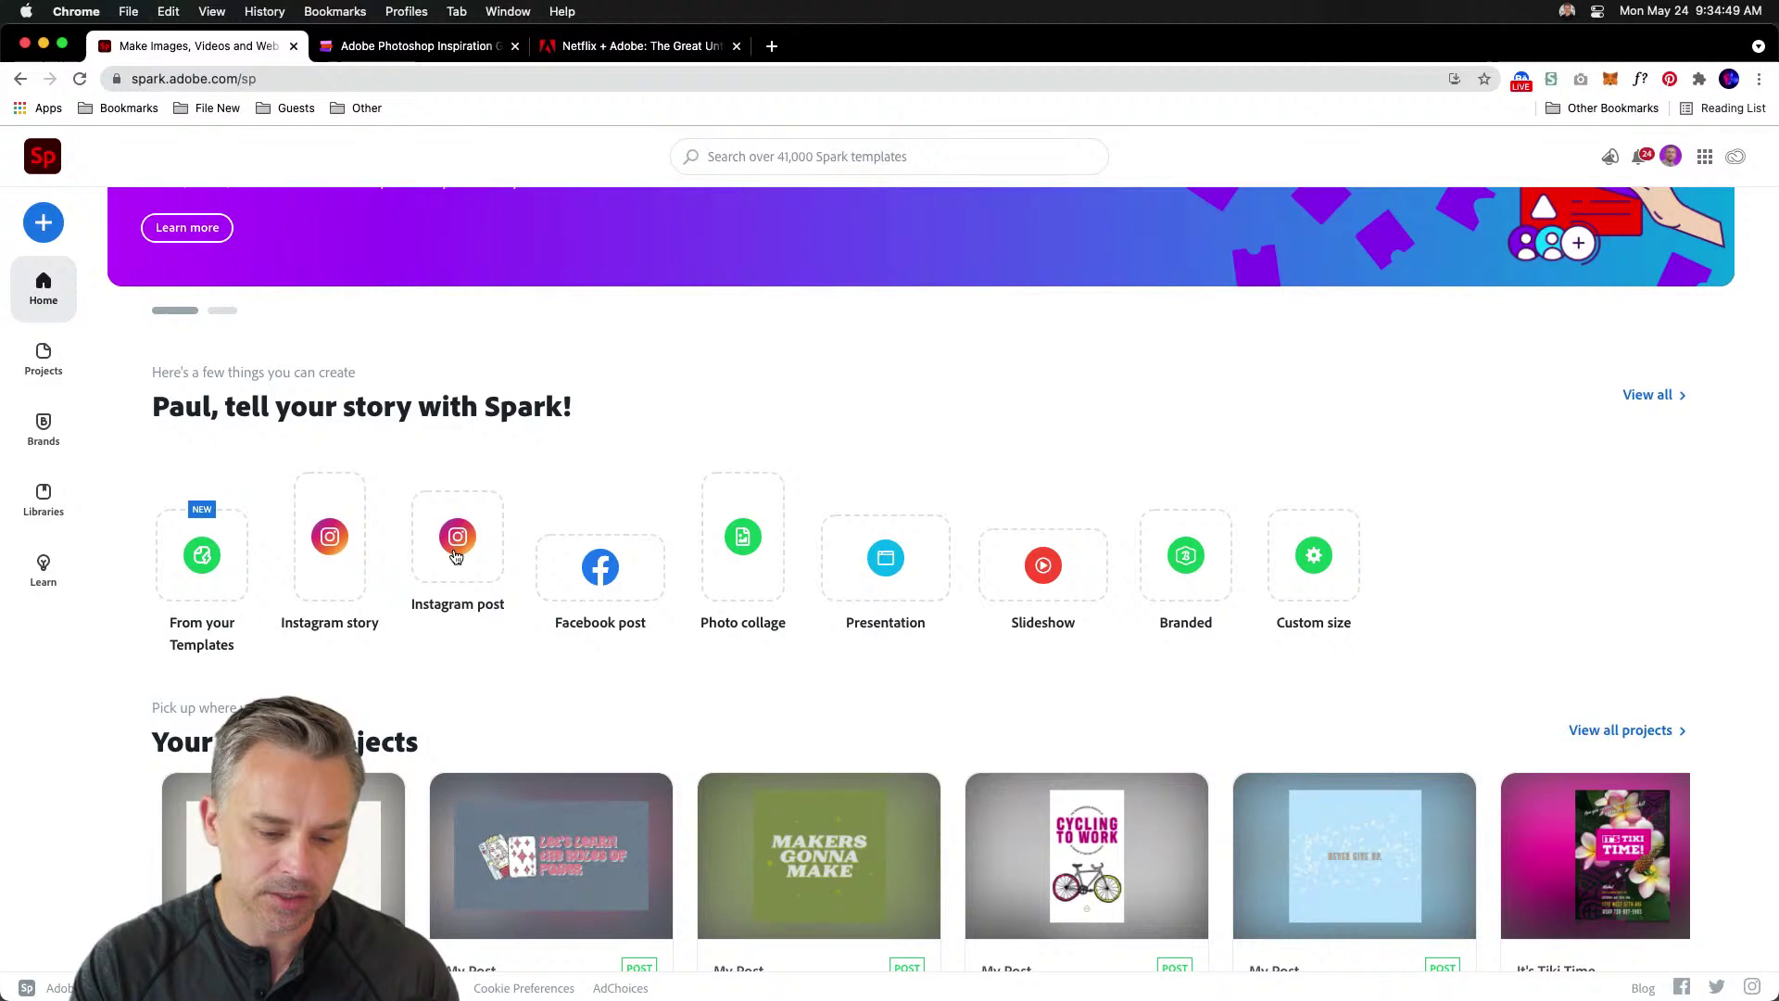
# - Start a new Instagram post and search its templates for "graphic design"
pyautogui.click(456, 551)
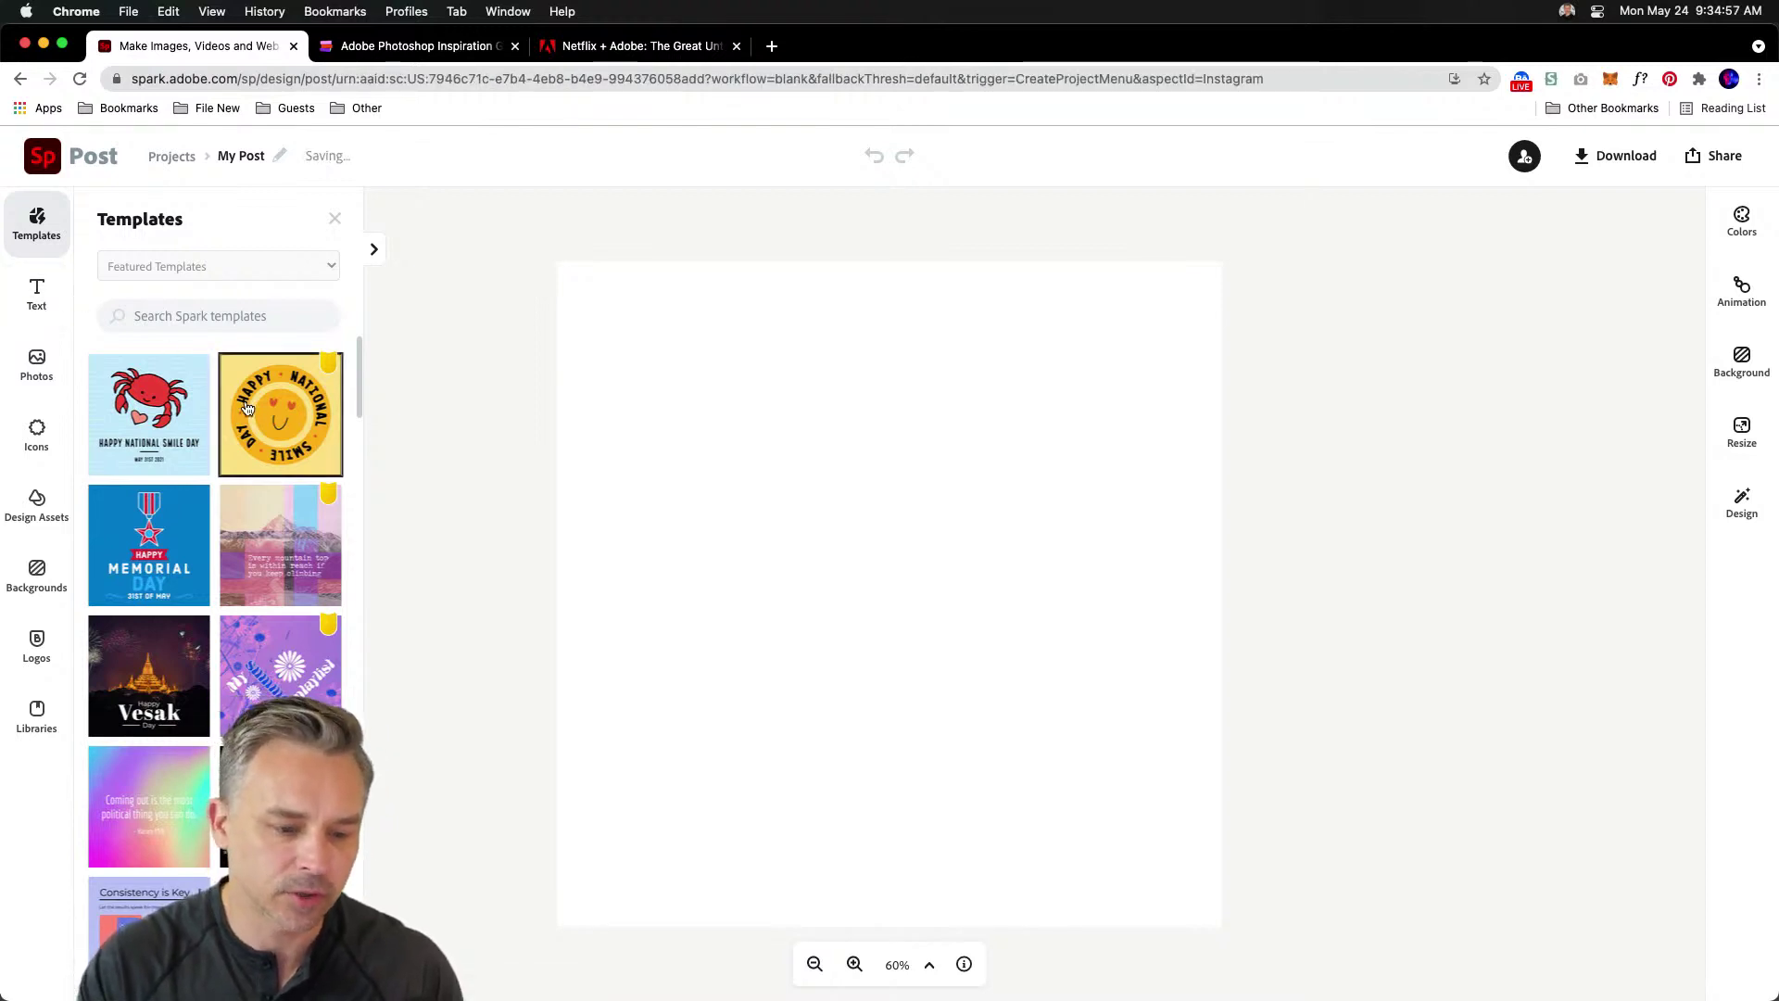
pyautogui.click(168, 317)
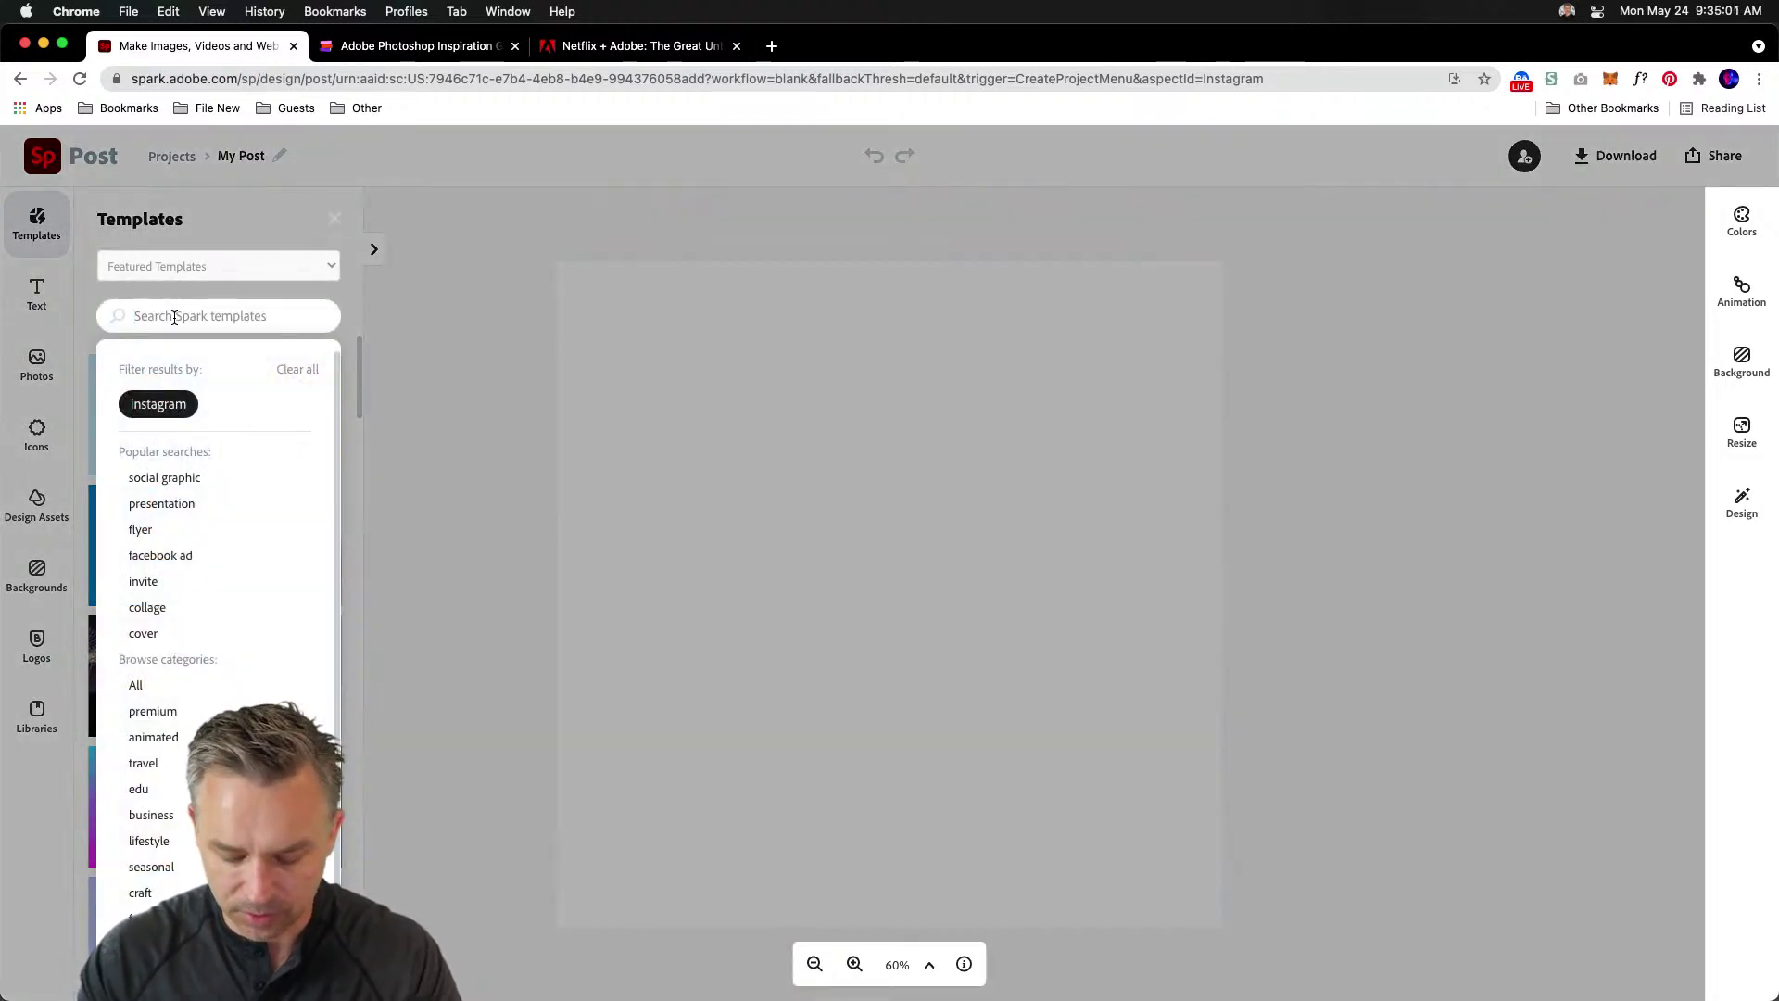
pyautogui.write('graphic d')
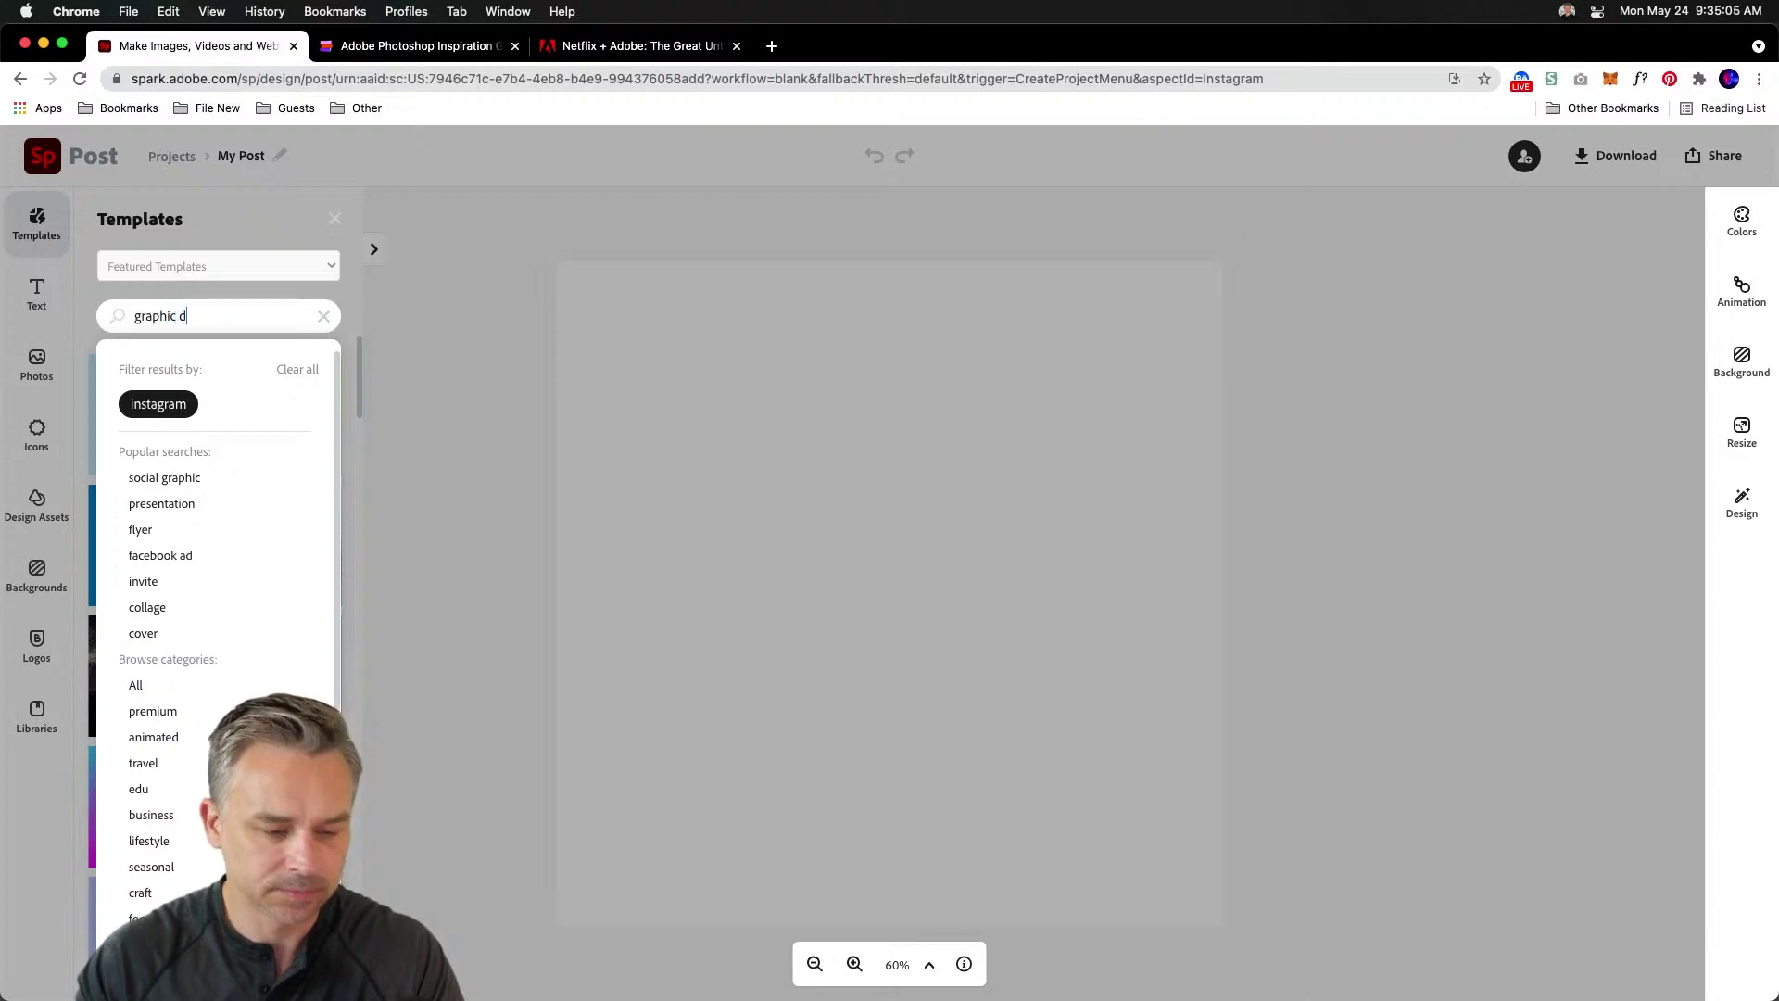
pyautogui.write('esign')
pyautogui.press('Return')
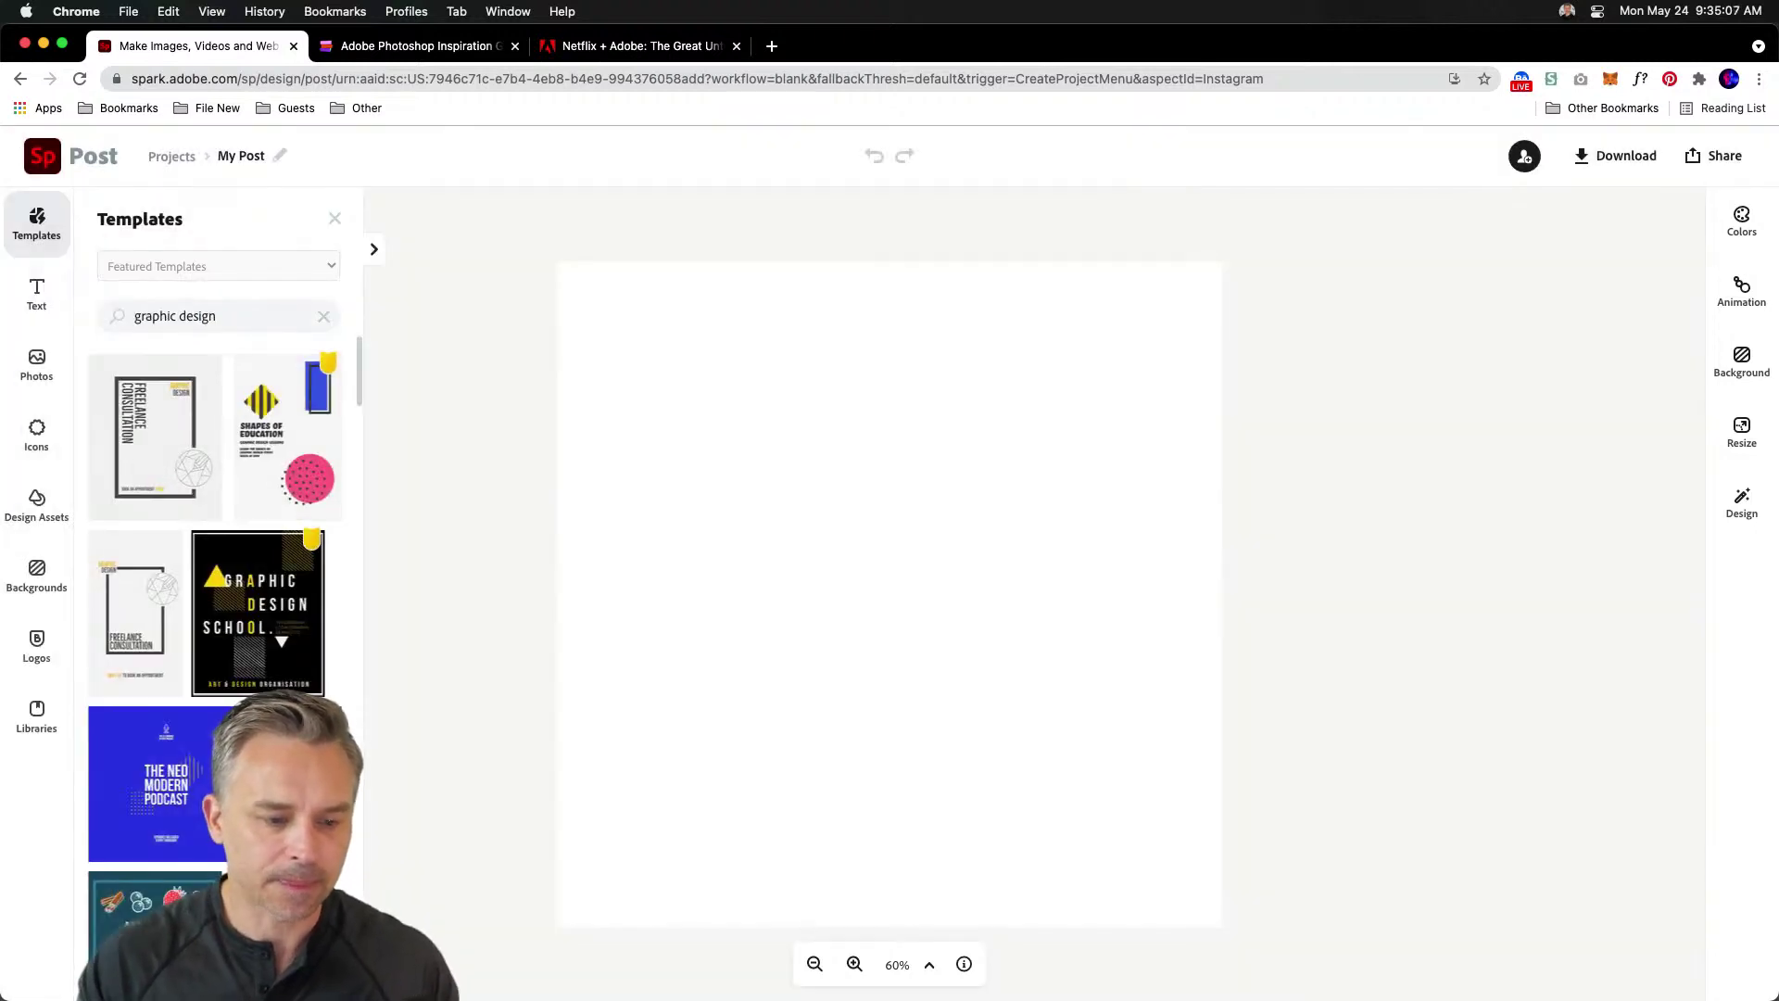
# - Create a project from the black "Graphic Design School" premium template and check the editing options of its "GRAPHIC" text
pyautogui.click(250, 628)
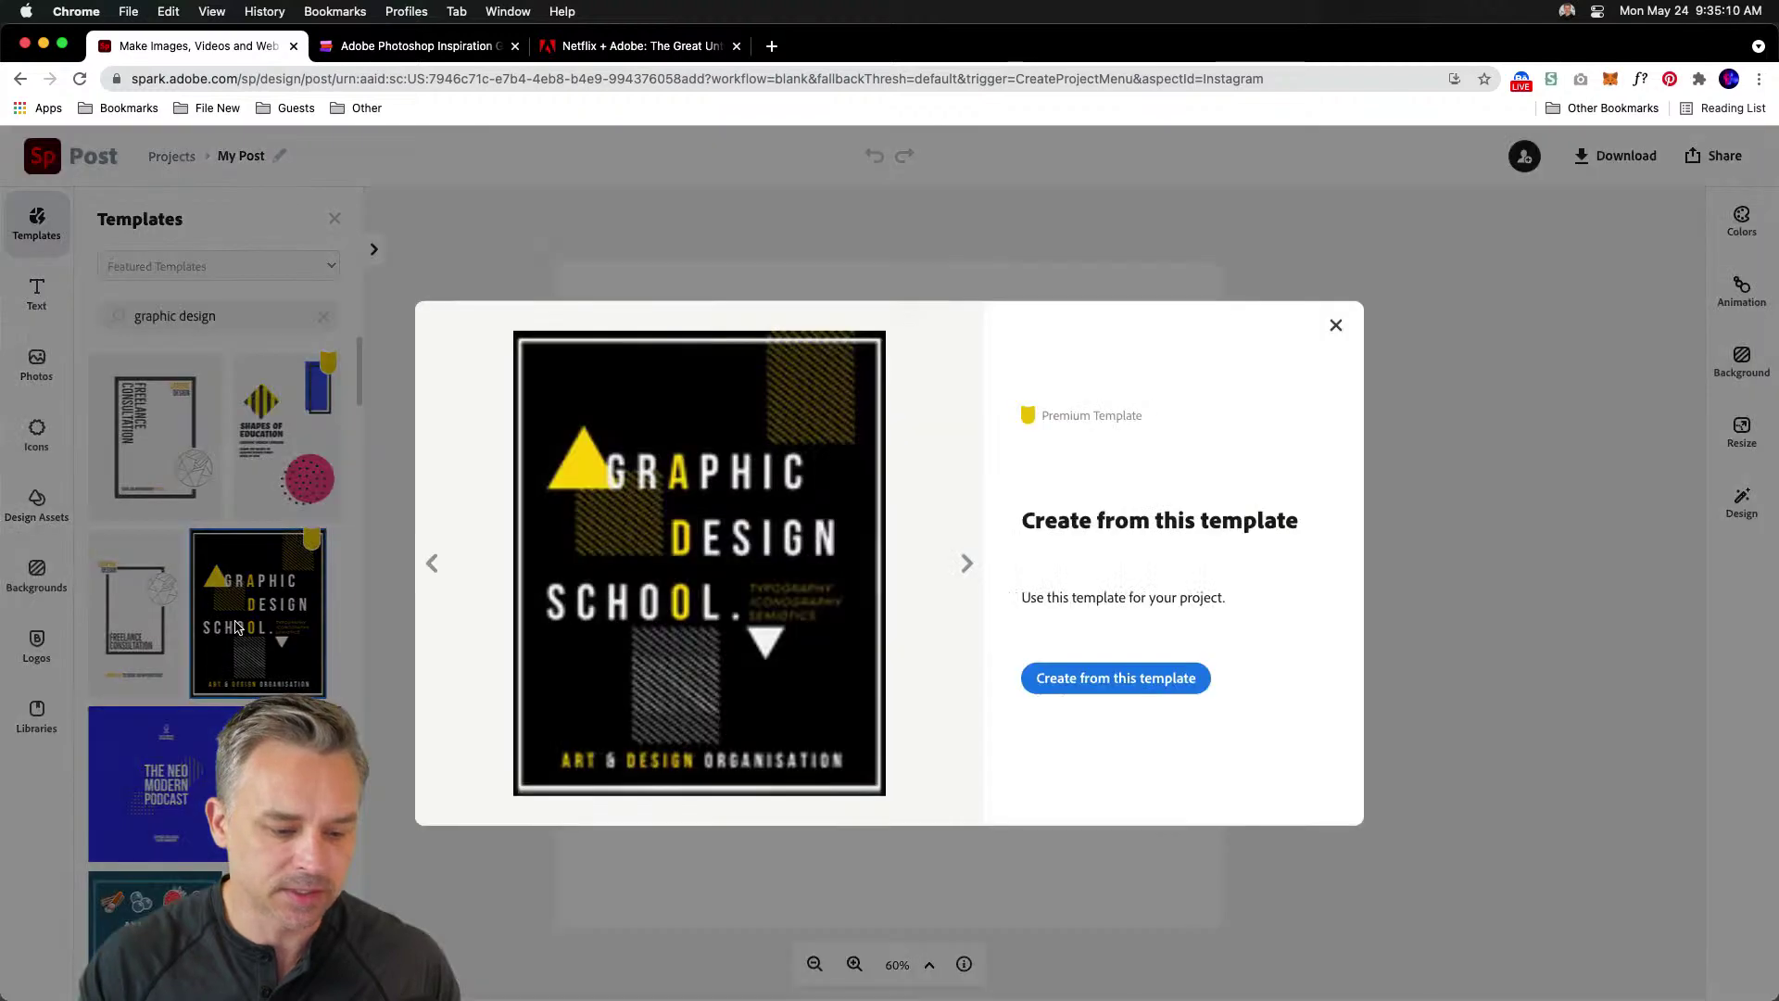
pyautogui.click(1071, 677)
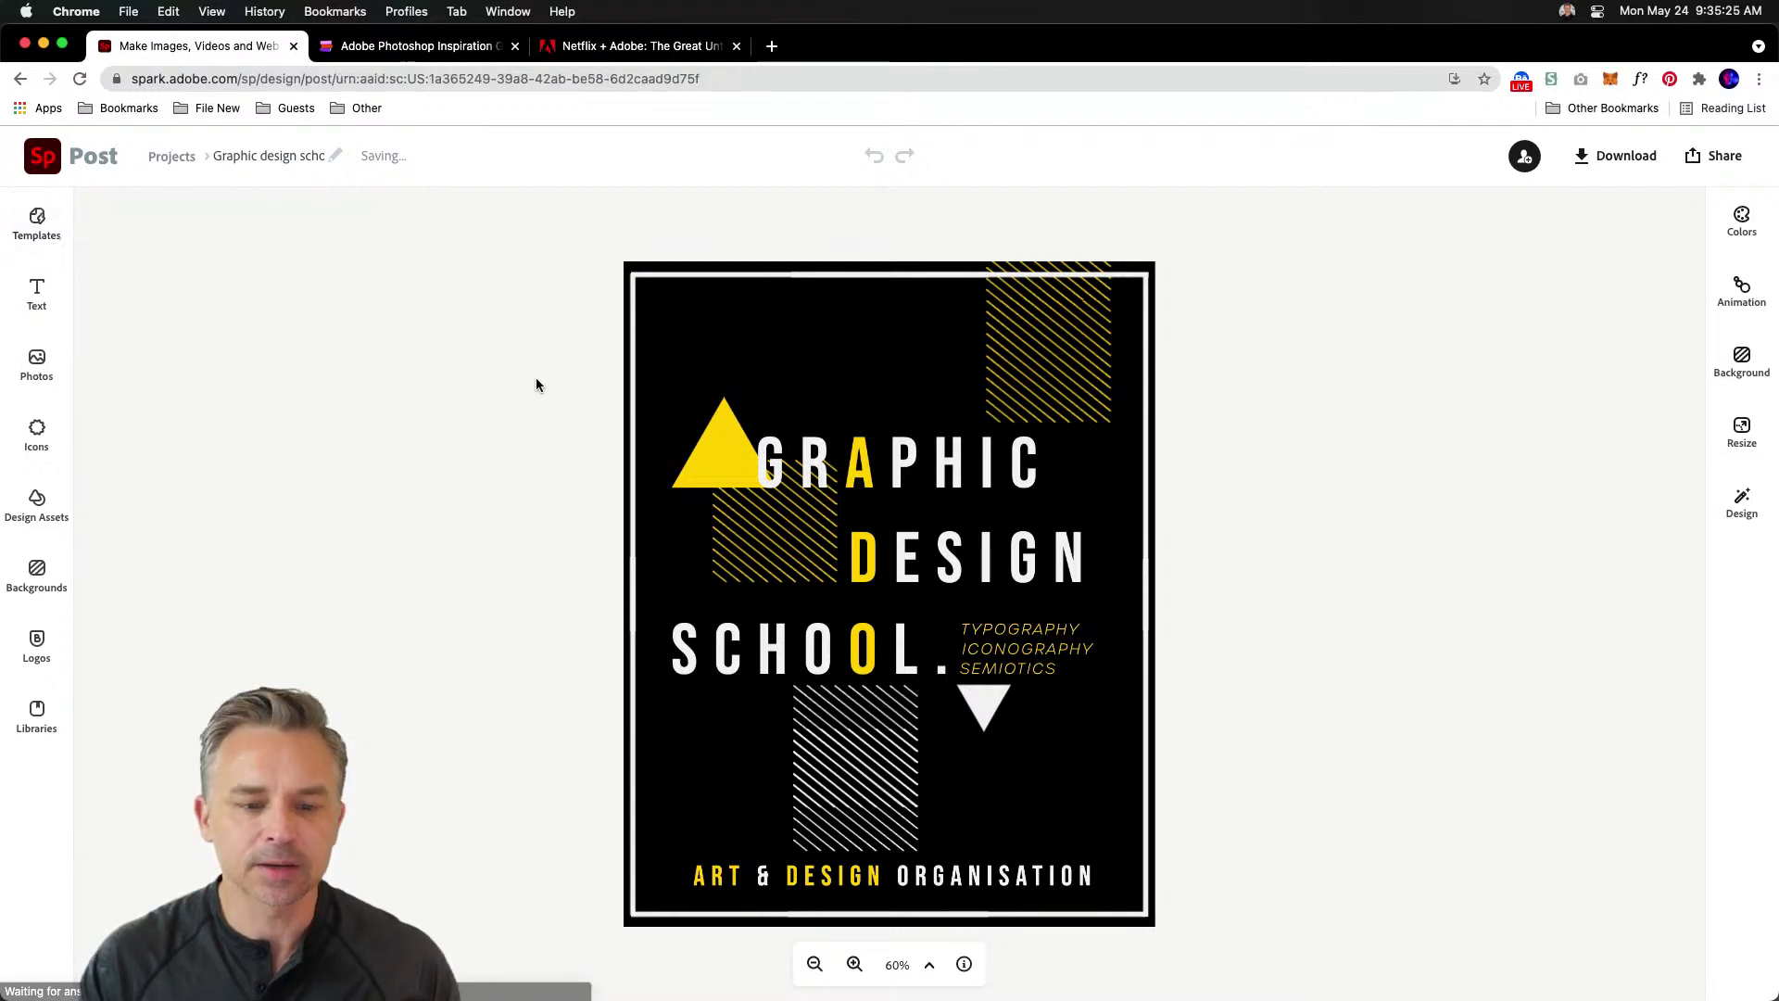
pyautogui.click(883, 475)
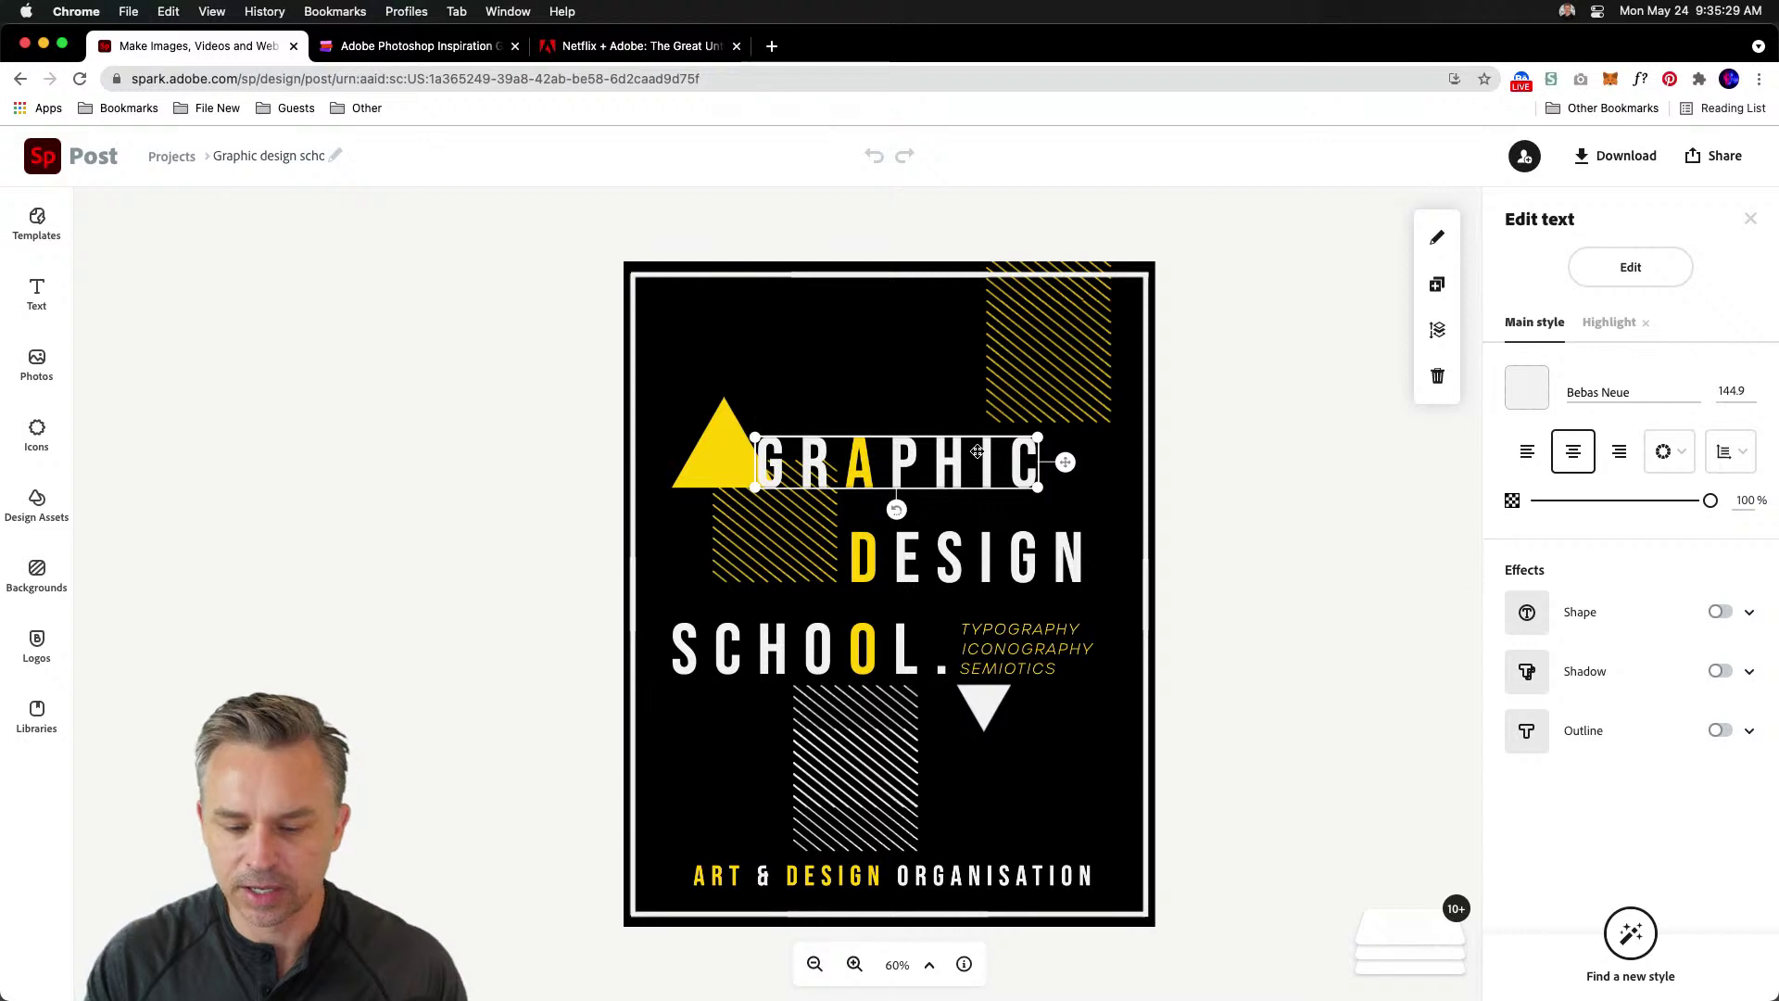
pyautogui.click(515, 346)
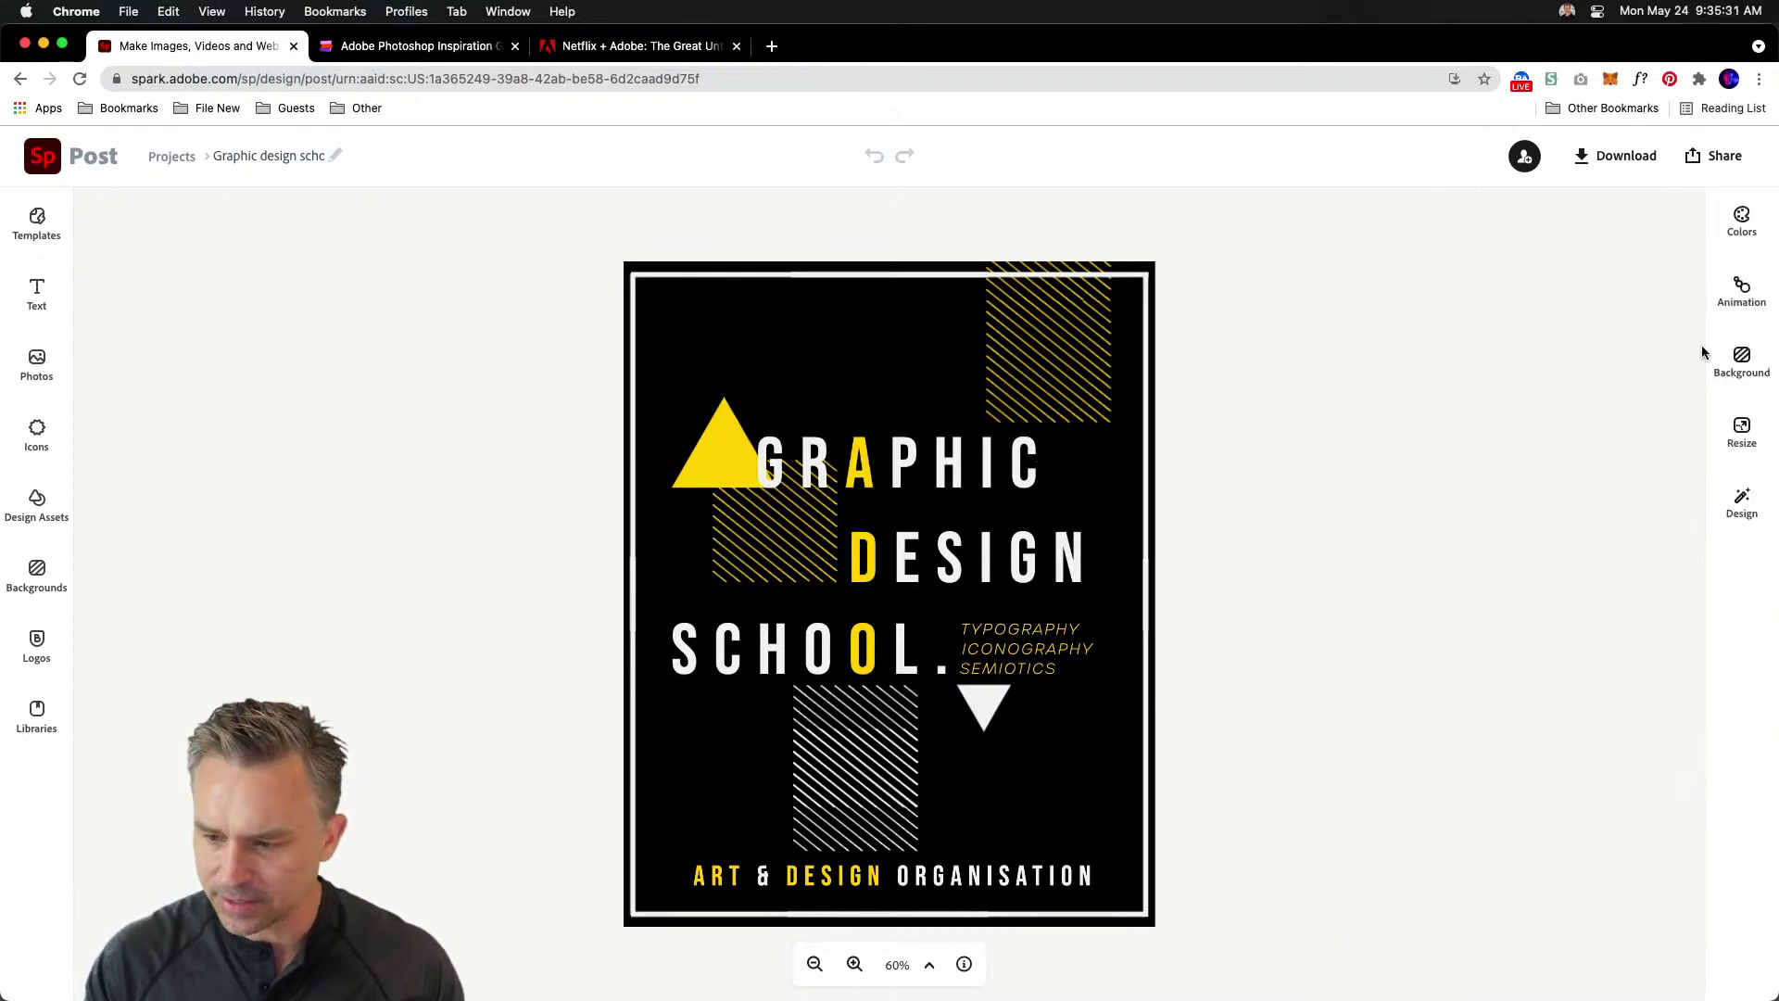
# - Try several Decorative color palettes on the poster, finish with the teal, light blue, yellow, white and dark red one, and browse the Modern palettes
pyautogui.click(1743, 220)
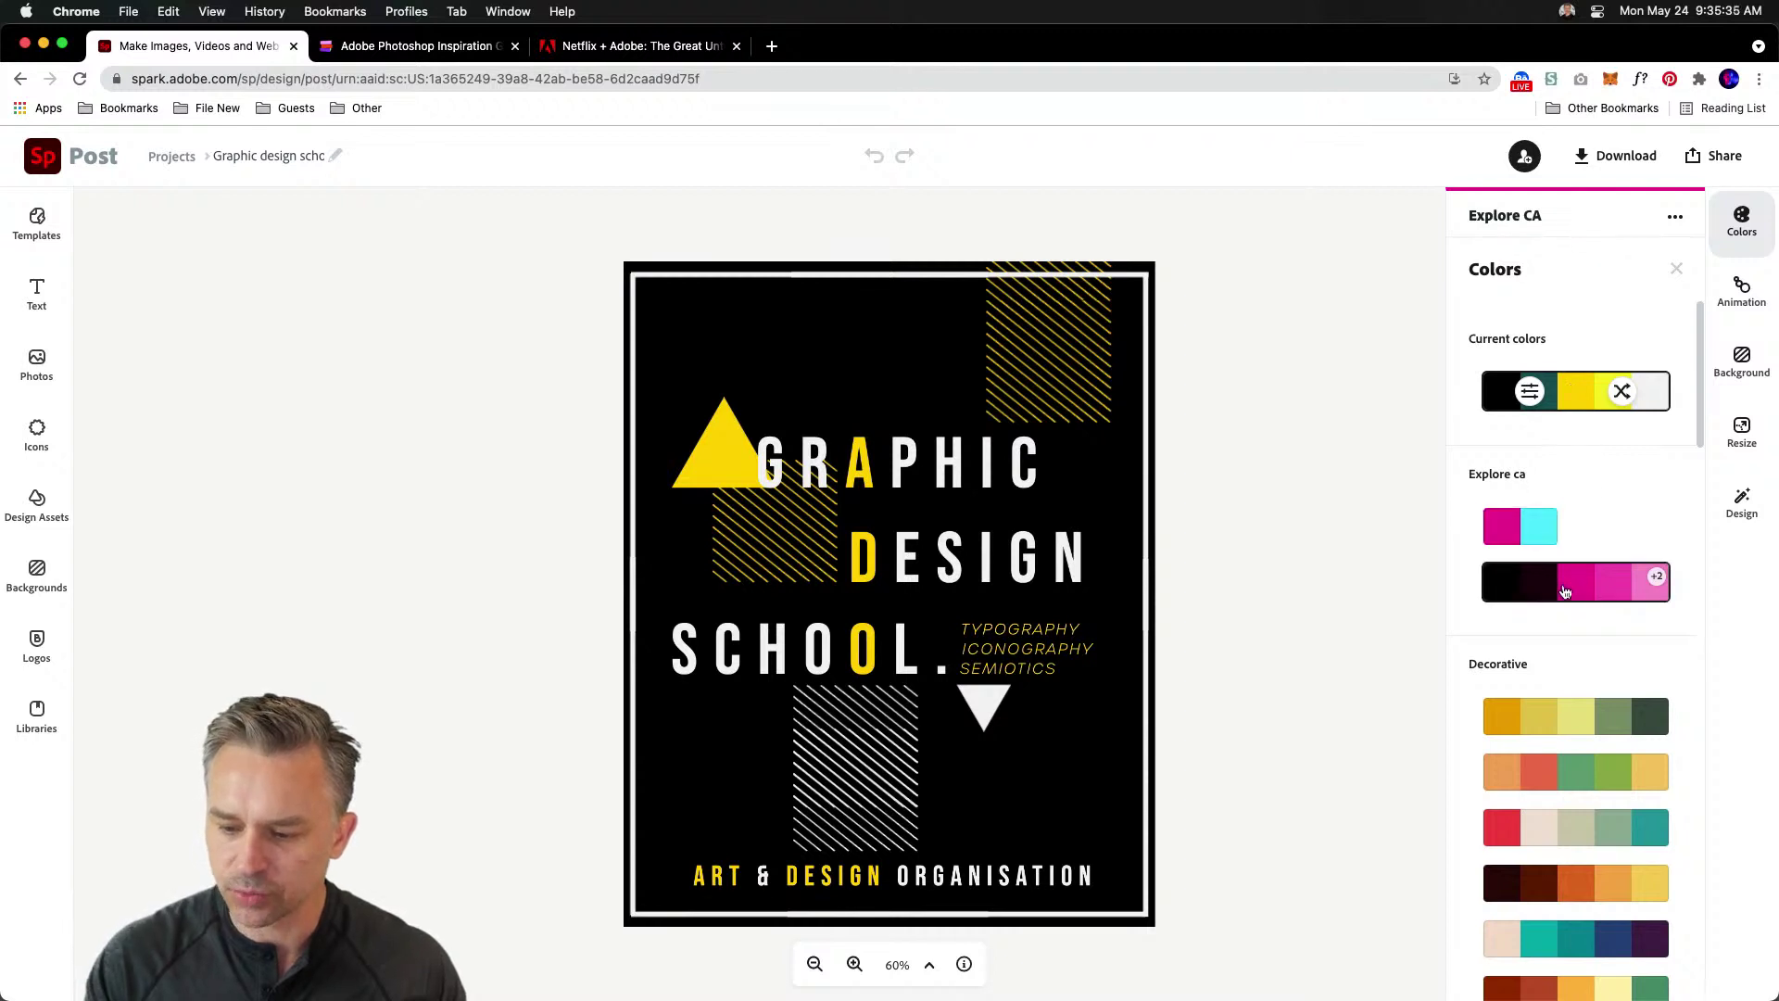
pyautogui.scroll(-5, 1552, 709)
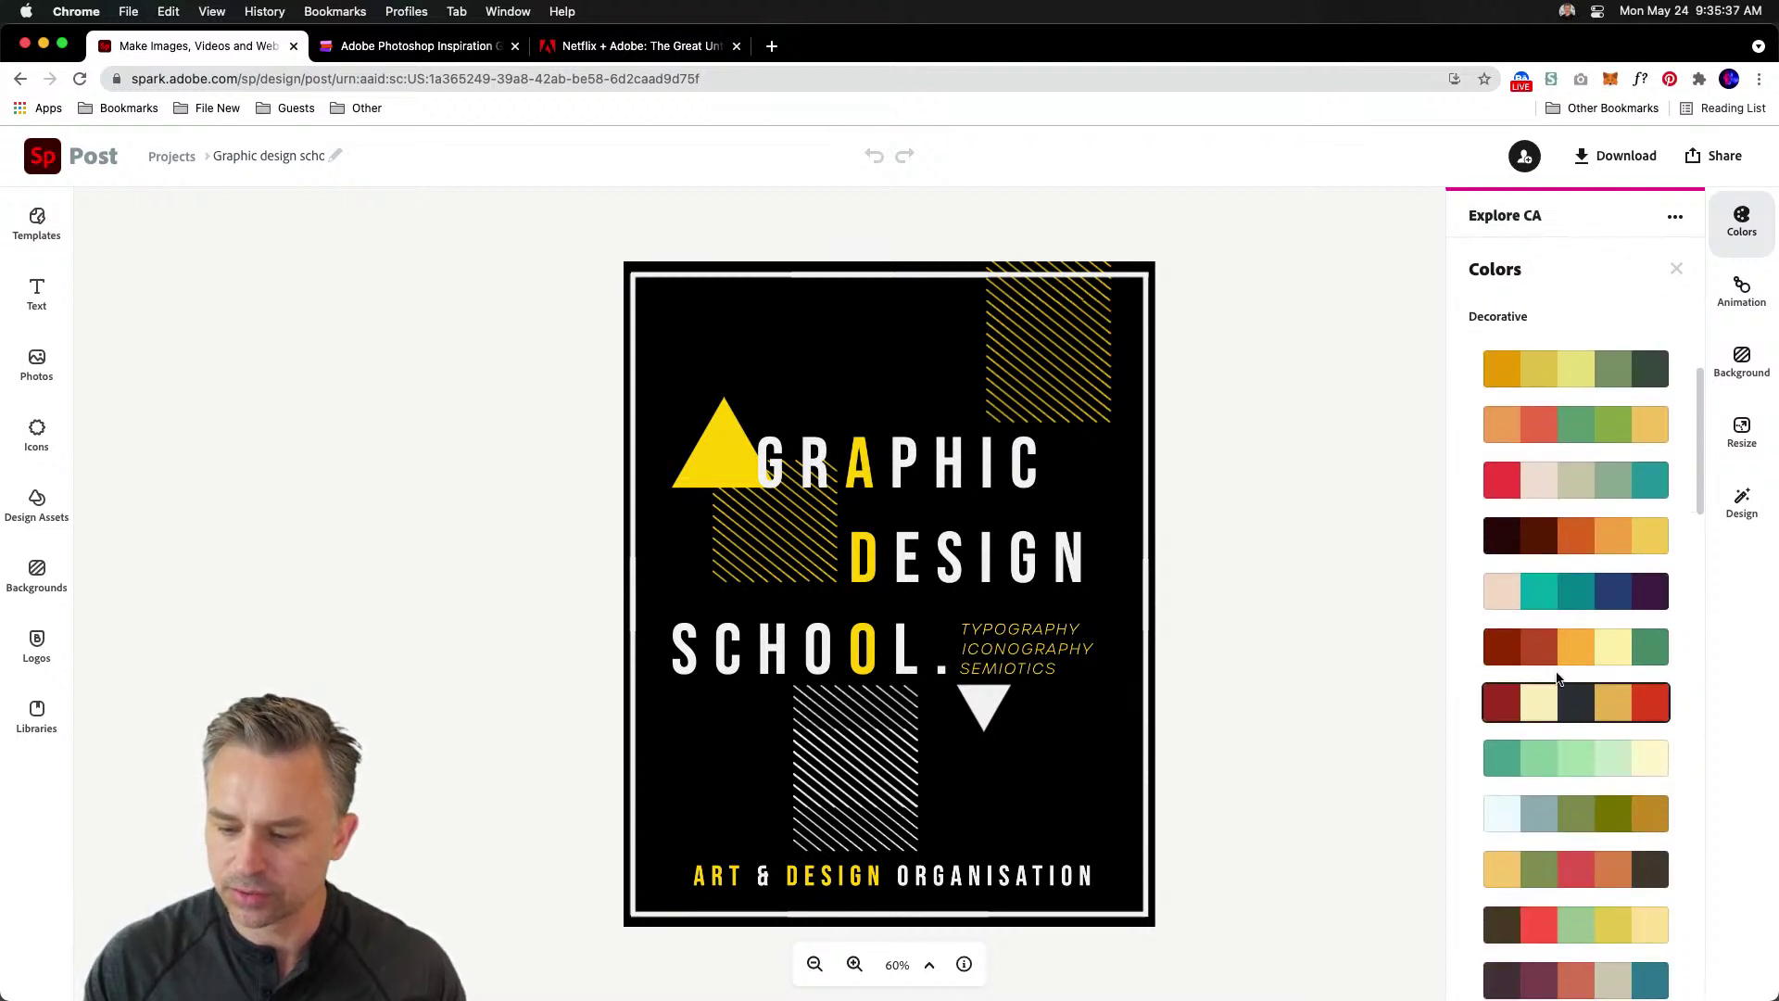
pyautogui.click(1568, 569)
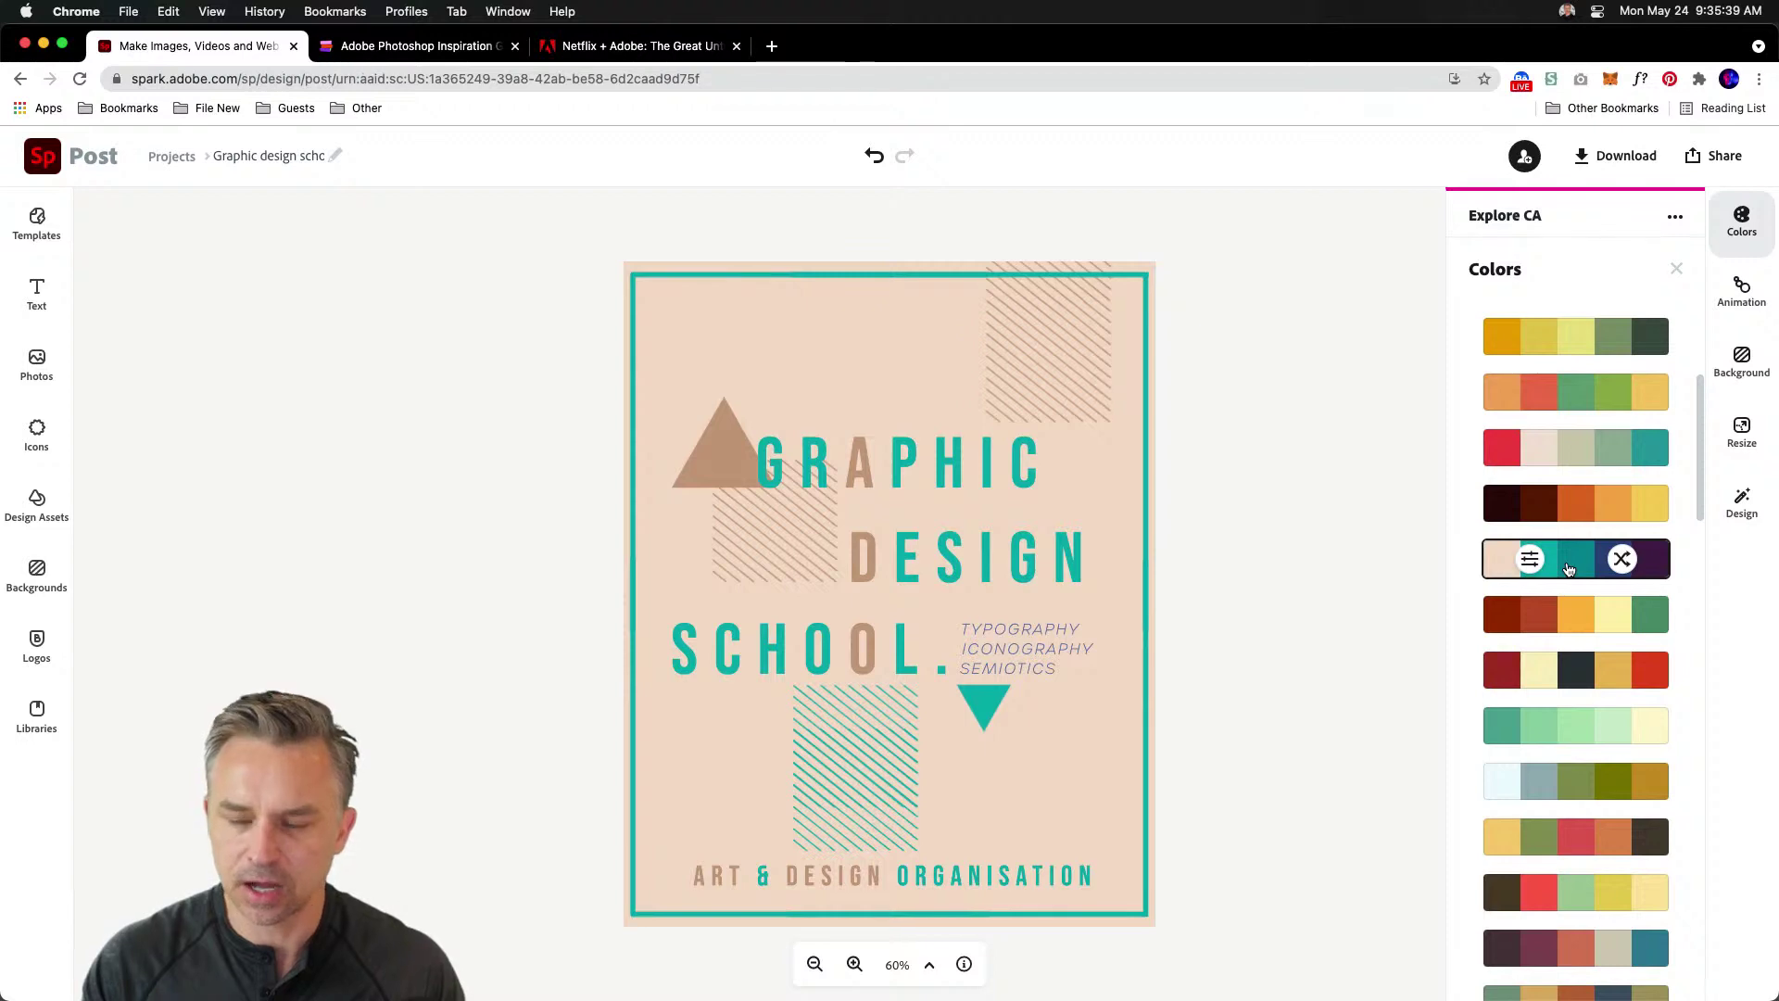
pyautogui.click(1566, 630)
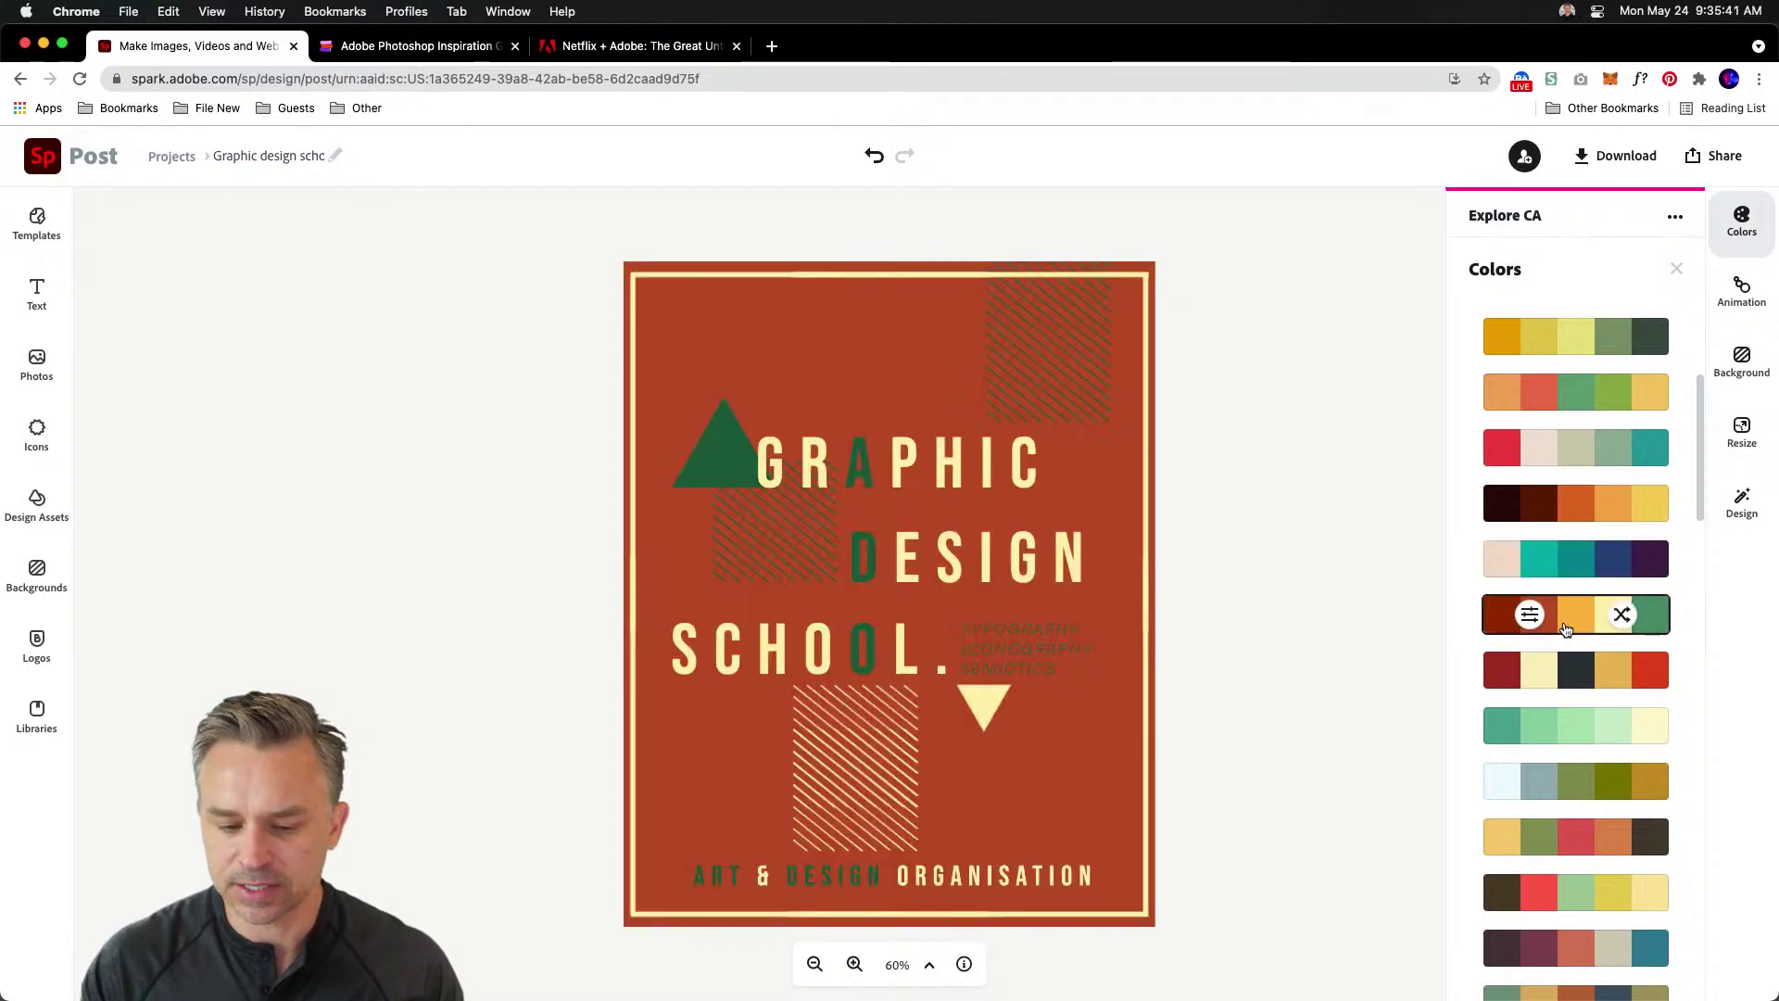
pyautogui.click(1570, 674)
pyautogui.click(1584, 726)
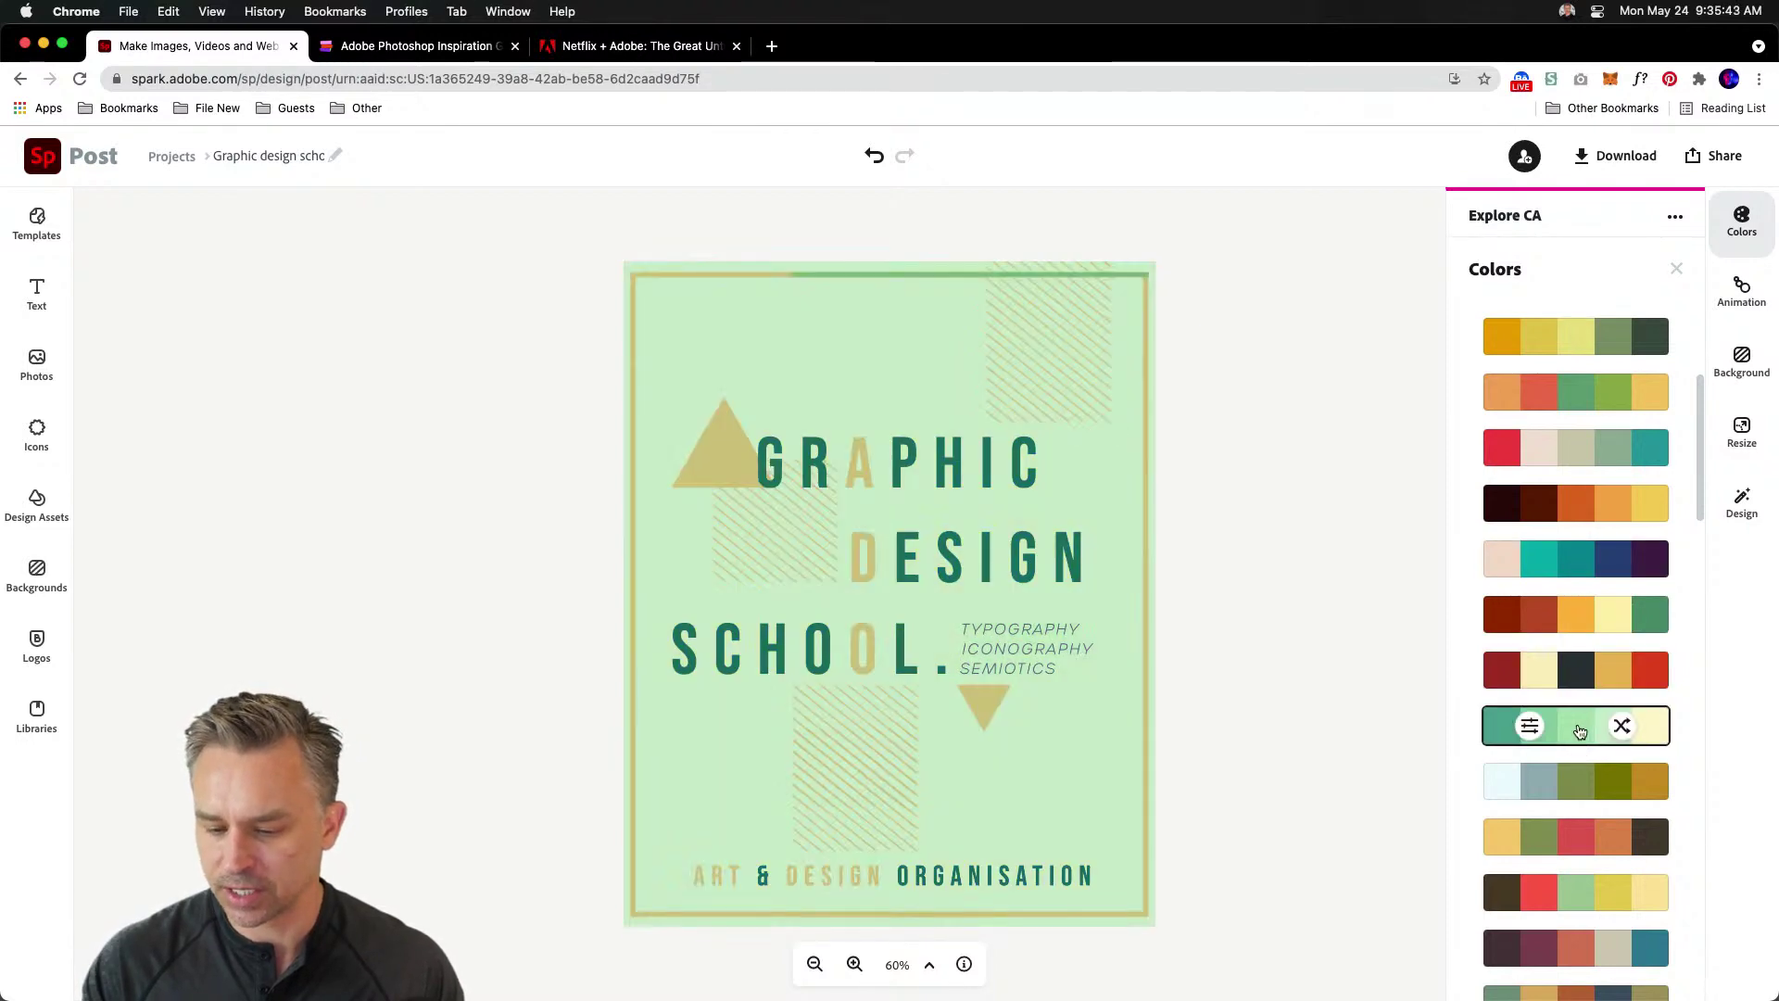
pyautogui.click(1572, 835)
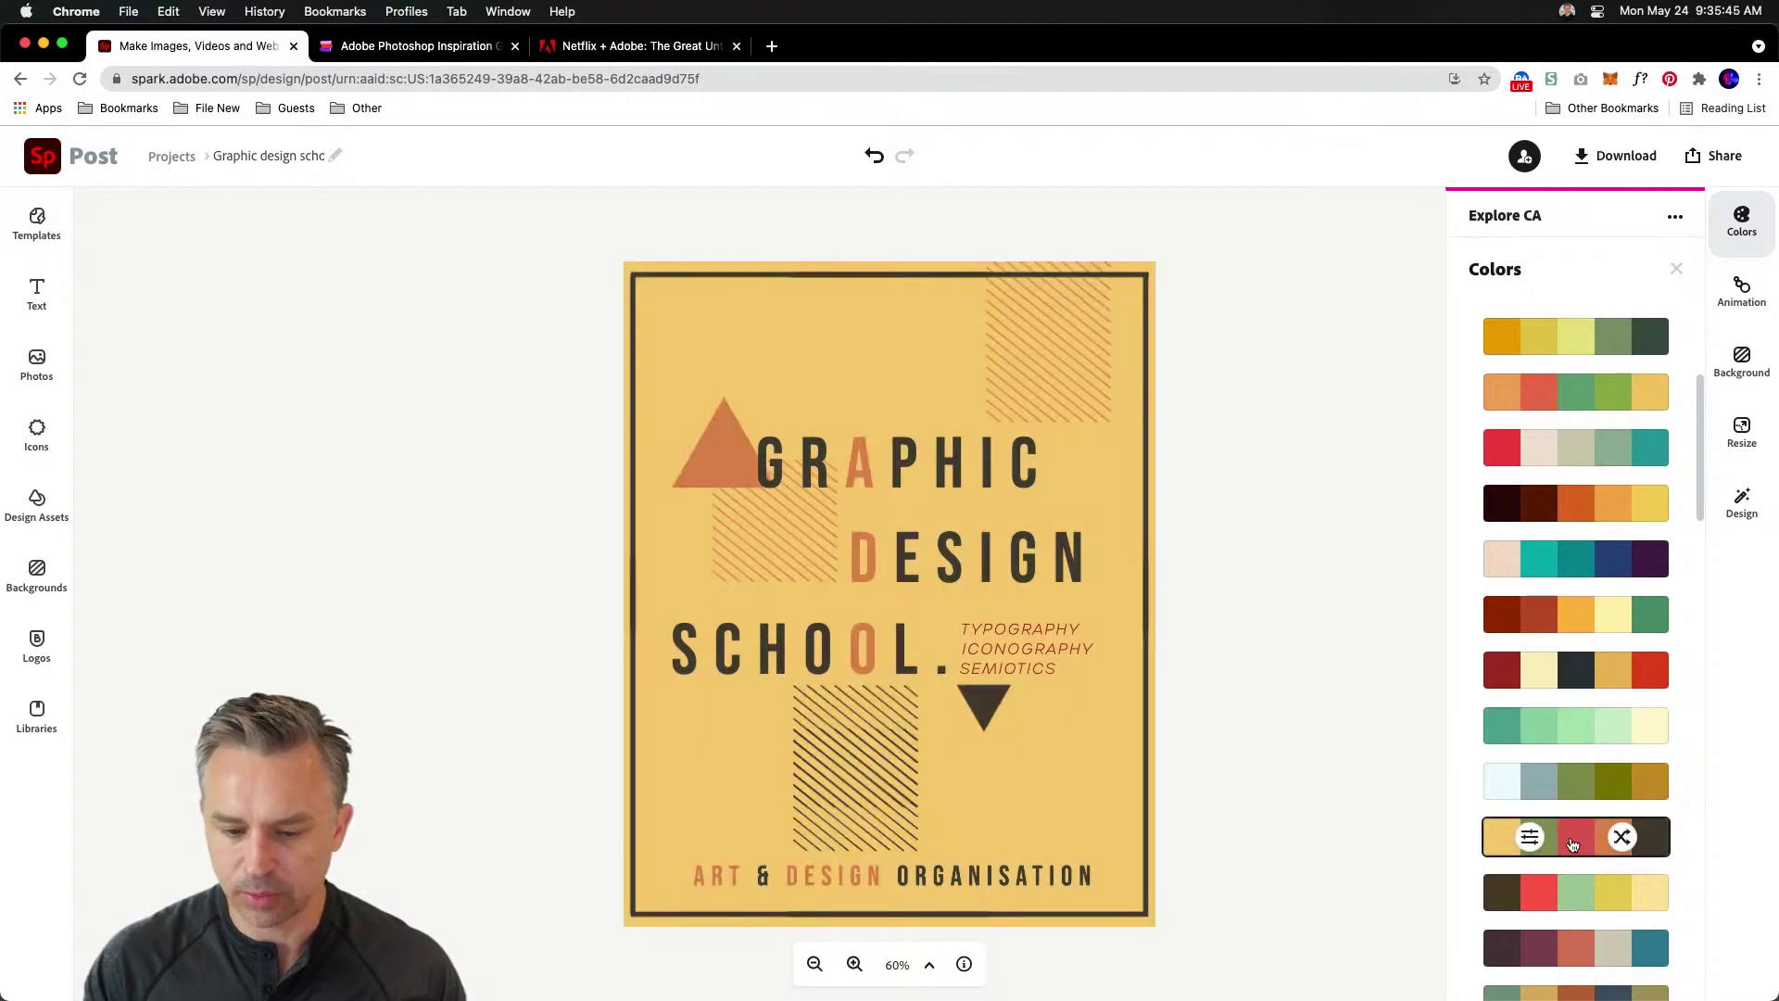
pyautogui.scroll(-3, 1570, 834)
pyautogui.click(1564, 731)
pyautogui.scroll(-3, 1562, 704)
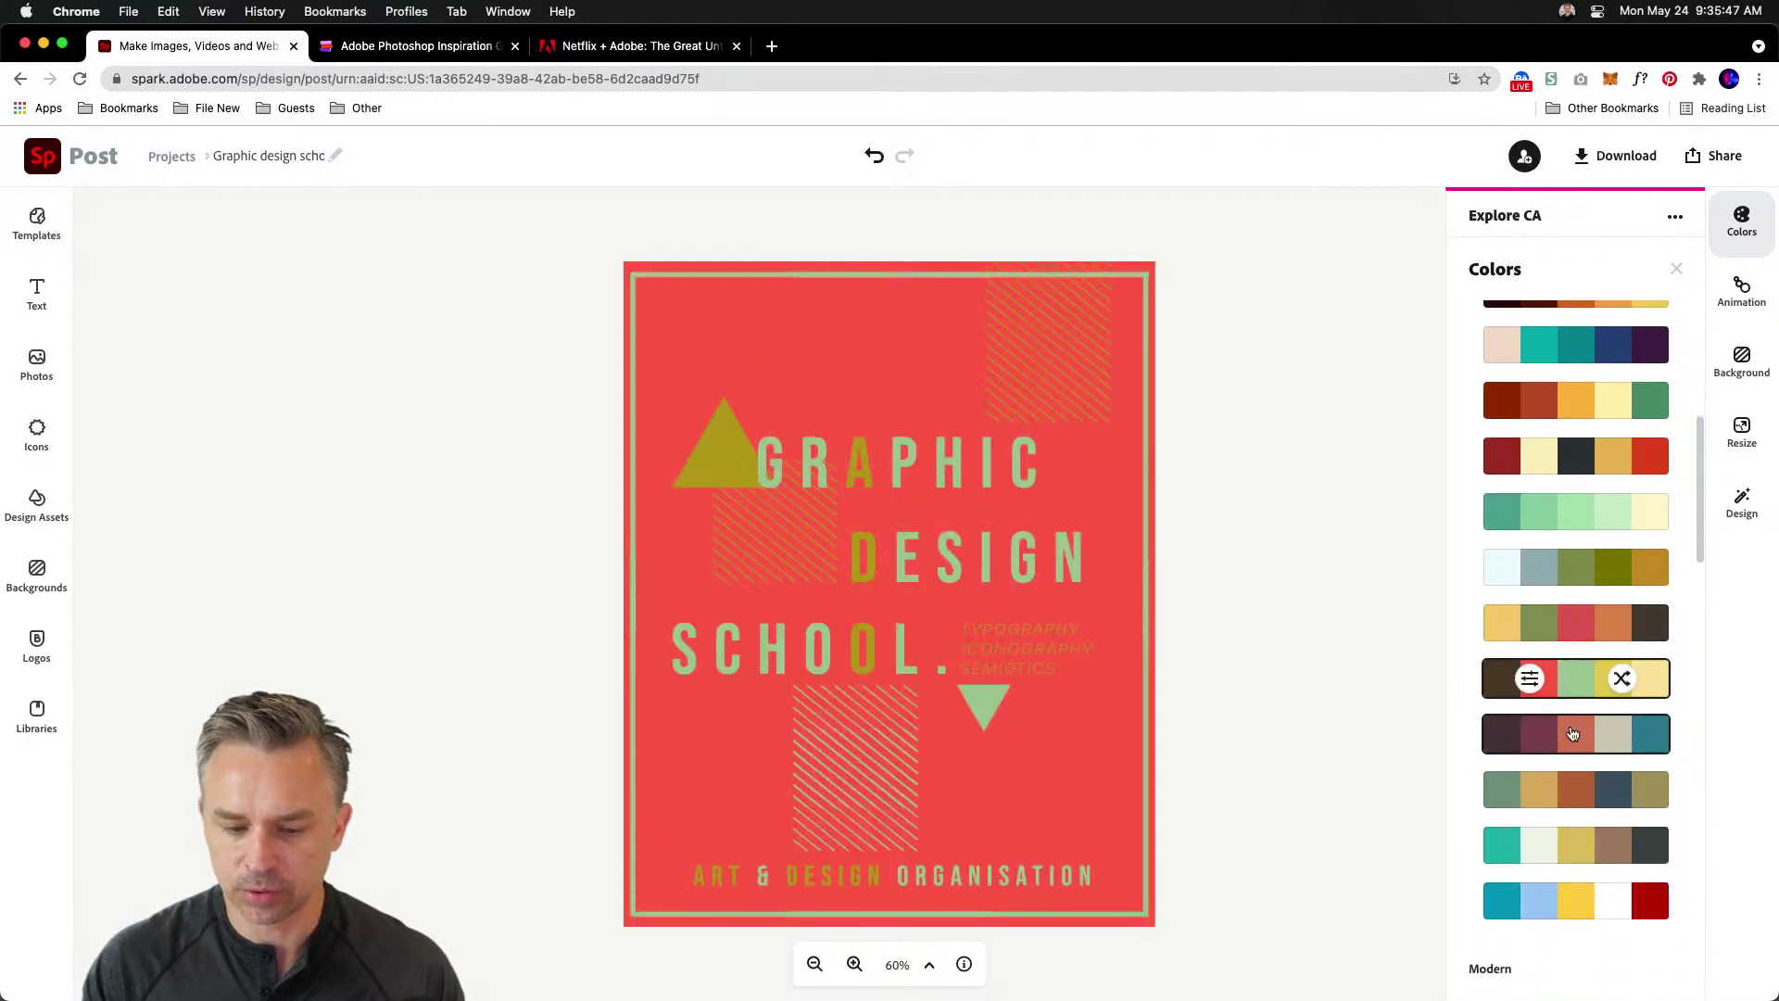
pyautogui.click(1560, 644)
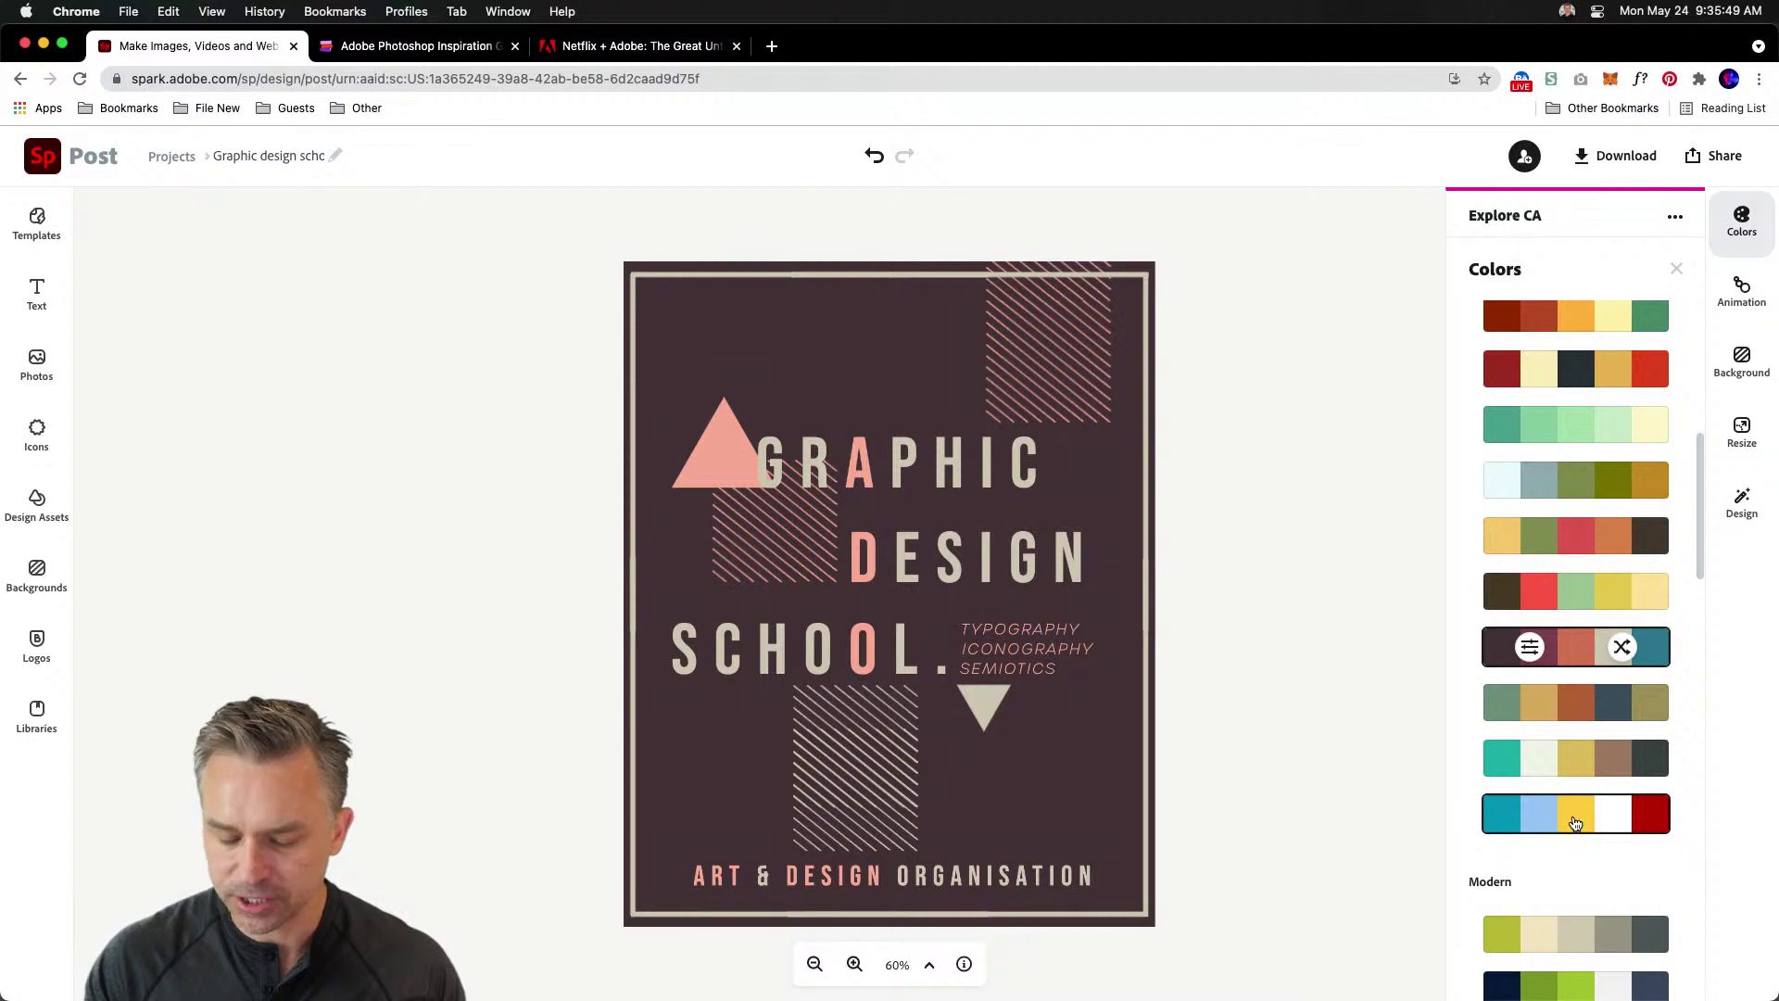
pyautogui.click(1575, 822)
pyautogui.scroll(-10, 1575, 823)
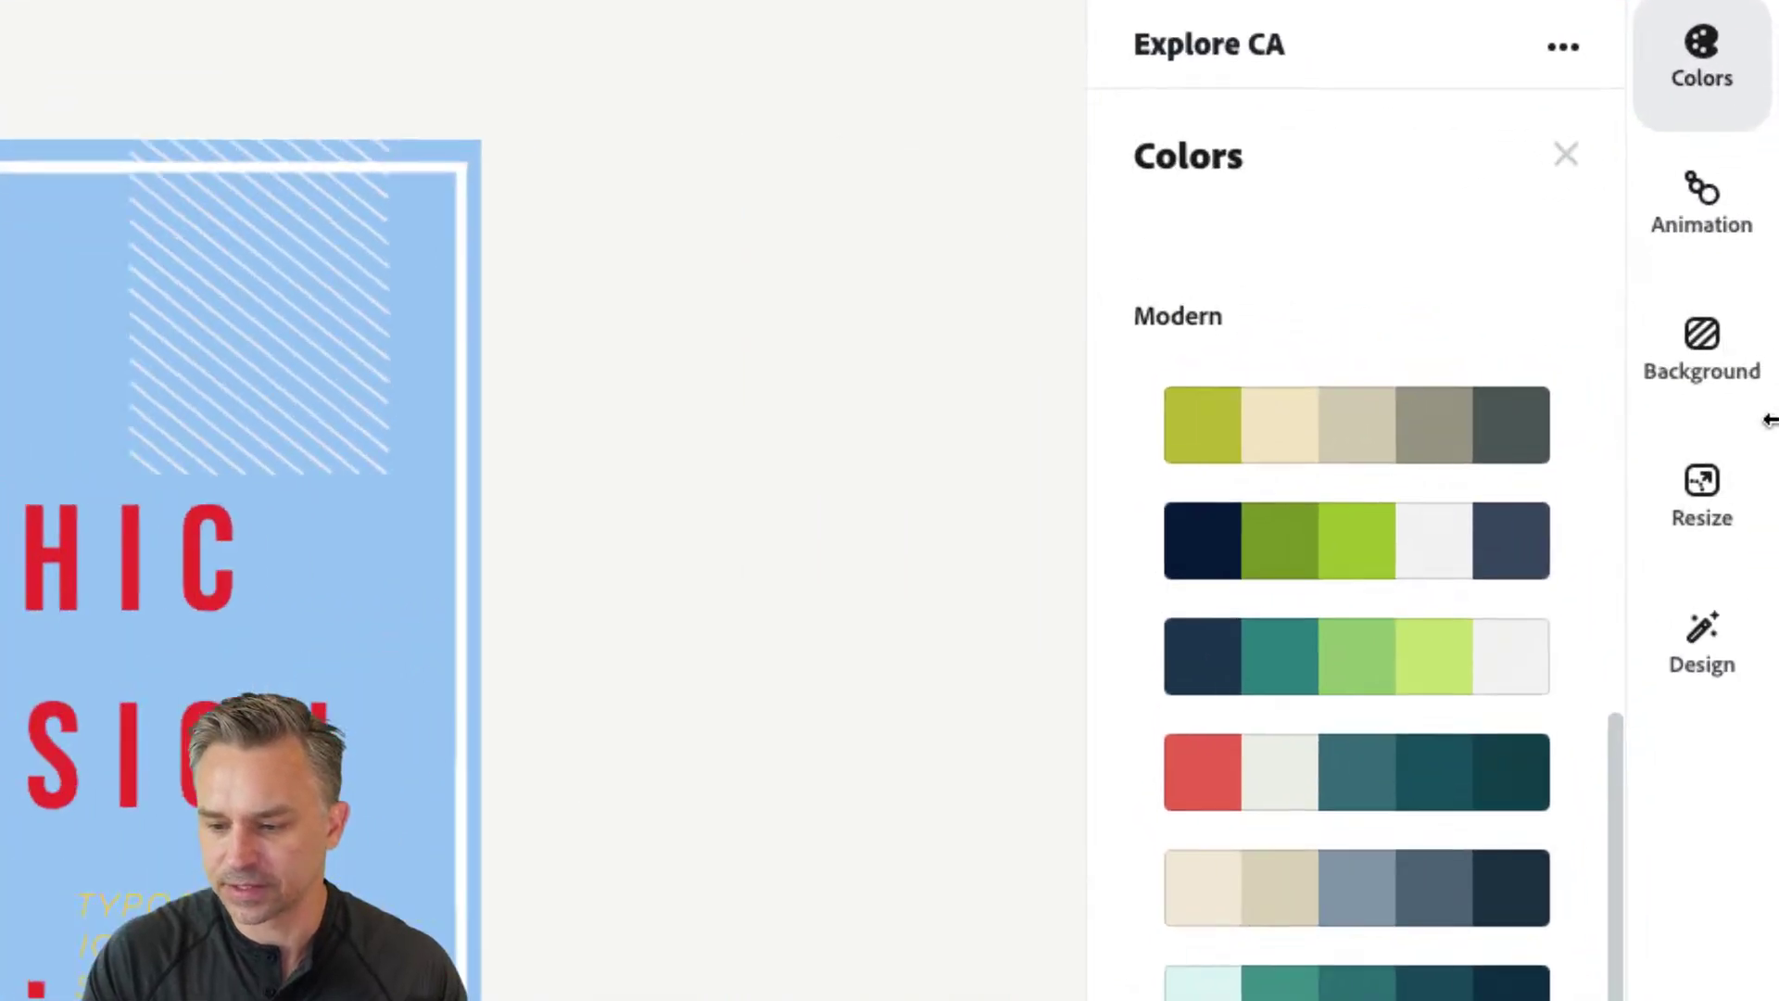
# - Try several Modern color palettes on the poster and finish with the aqua, blue, dark teal, red and tan one on a dark teal background
pyautogui.click(1322, 454)
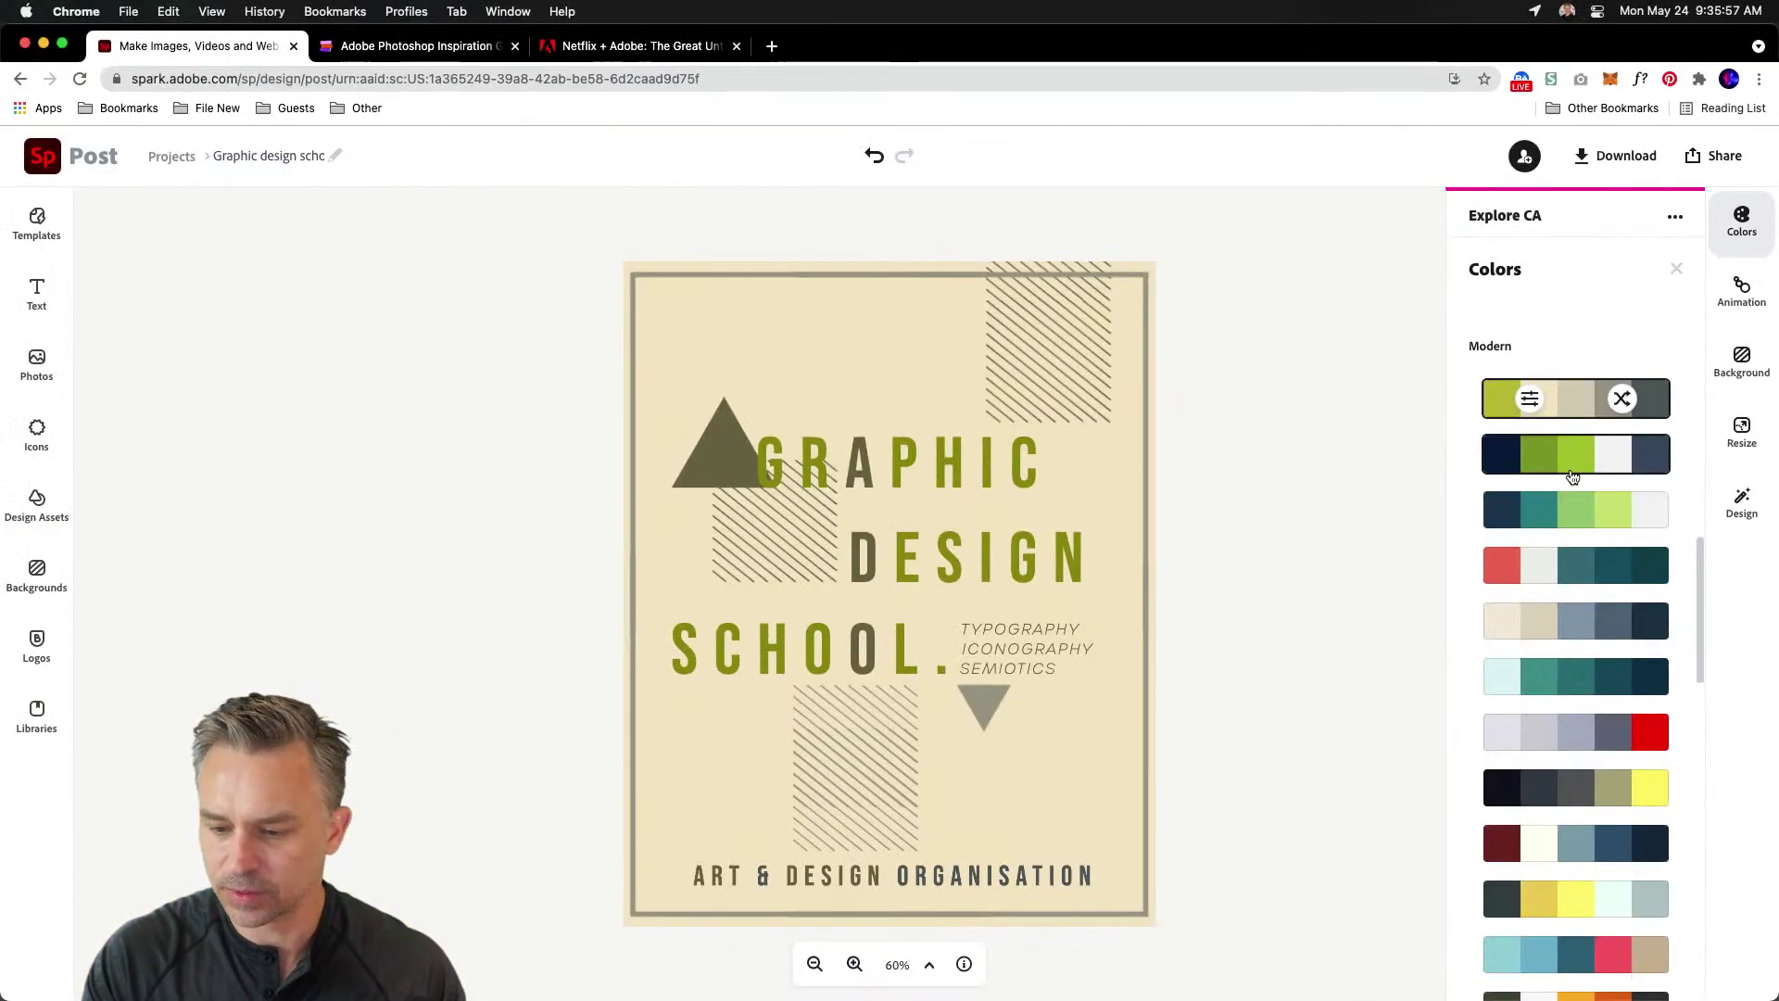
pyautogui.click(1573, 468)
pyautogui.click(1571, 511)
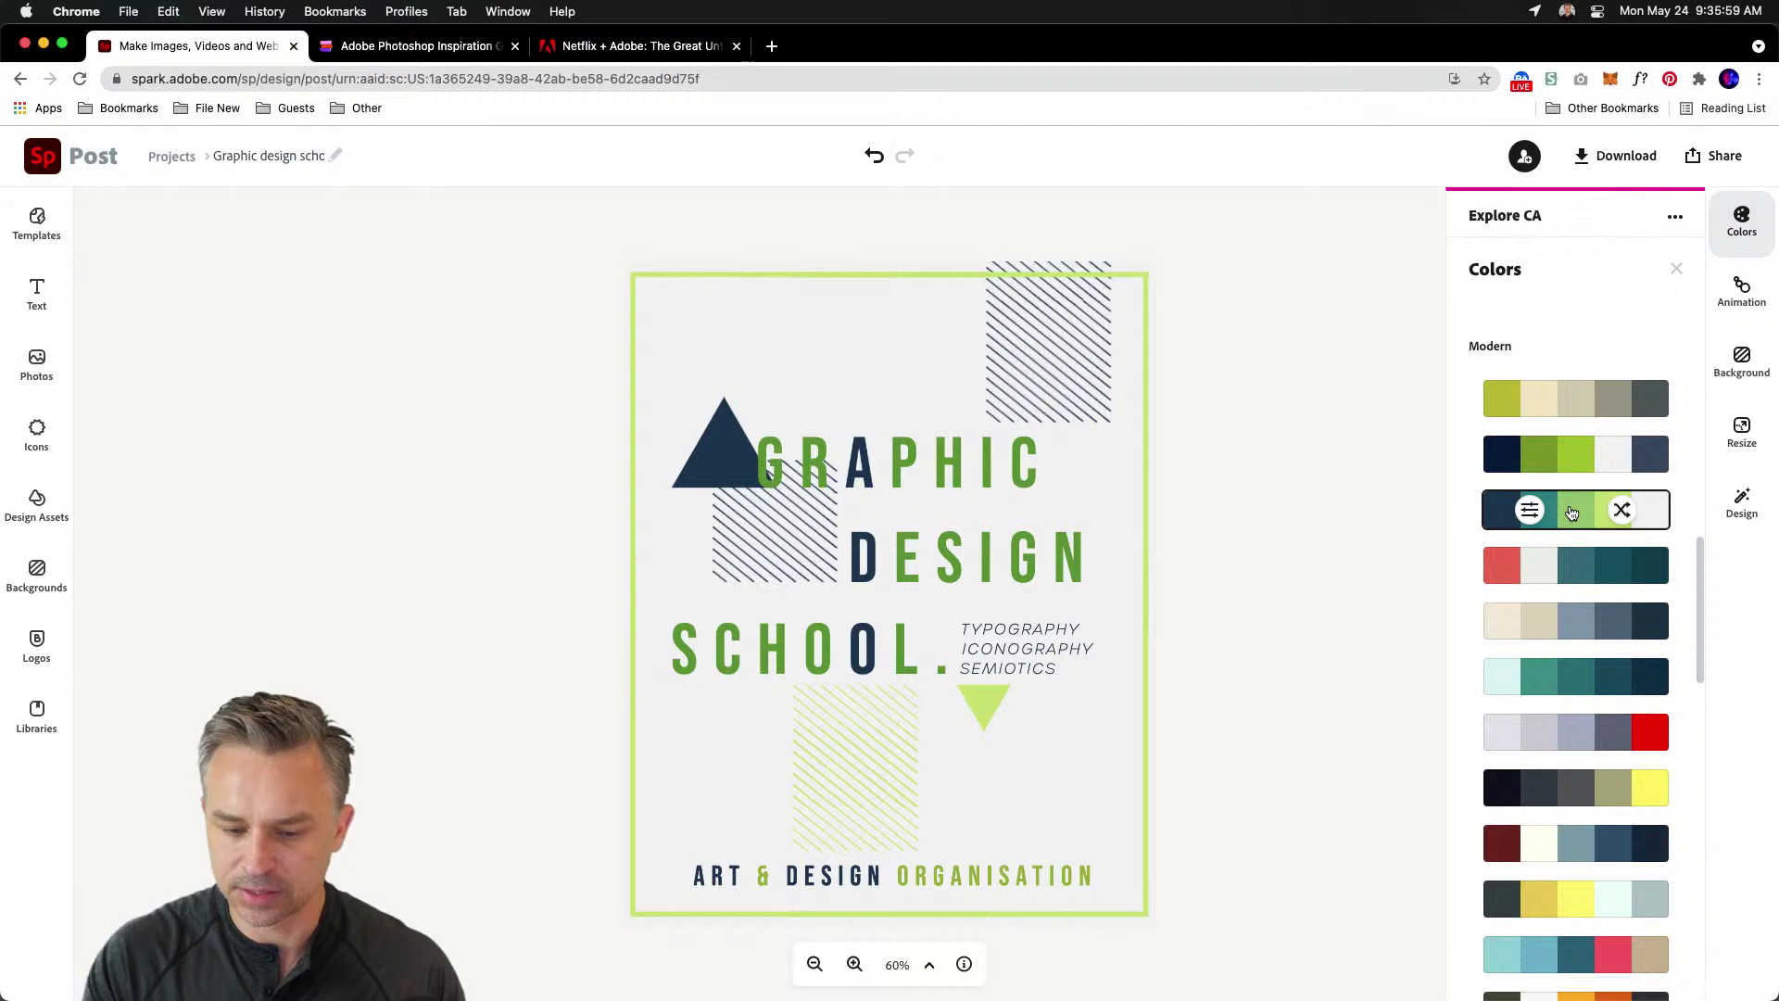
pyautogui.click(1568, 576)
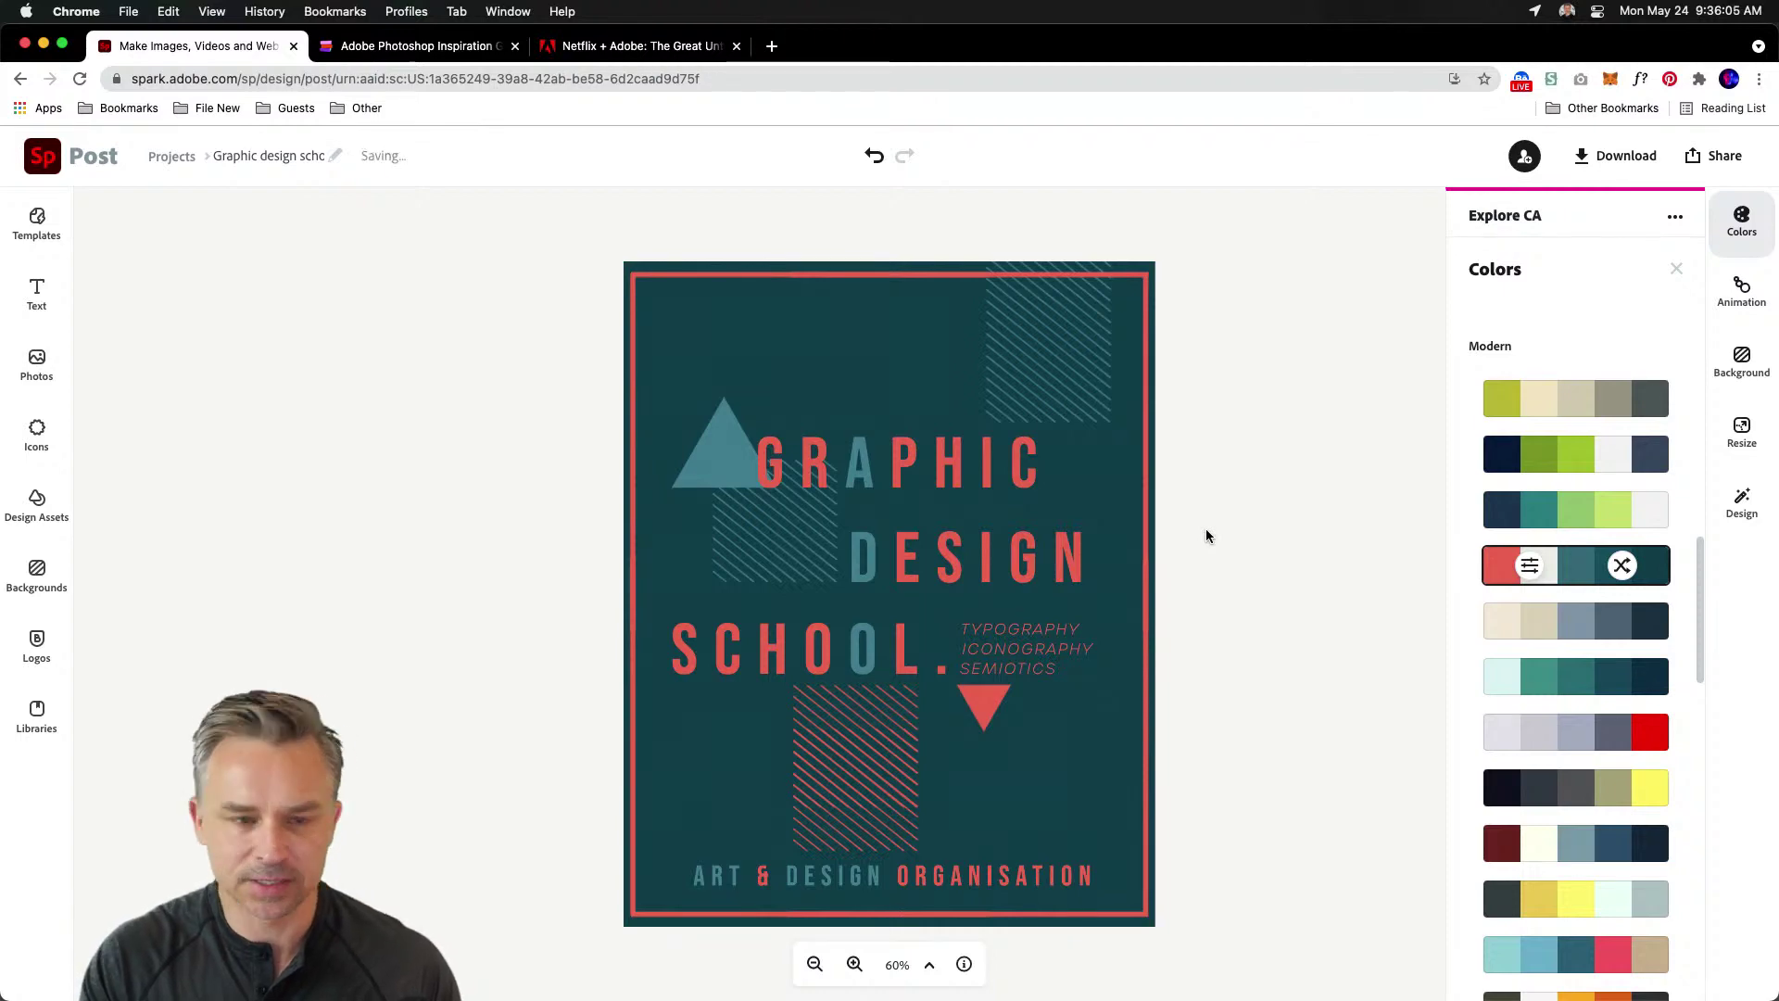
pyautogui.click(1568, 794)
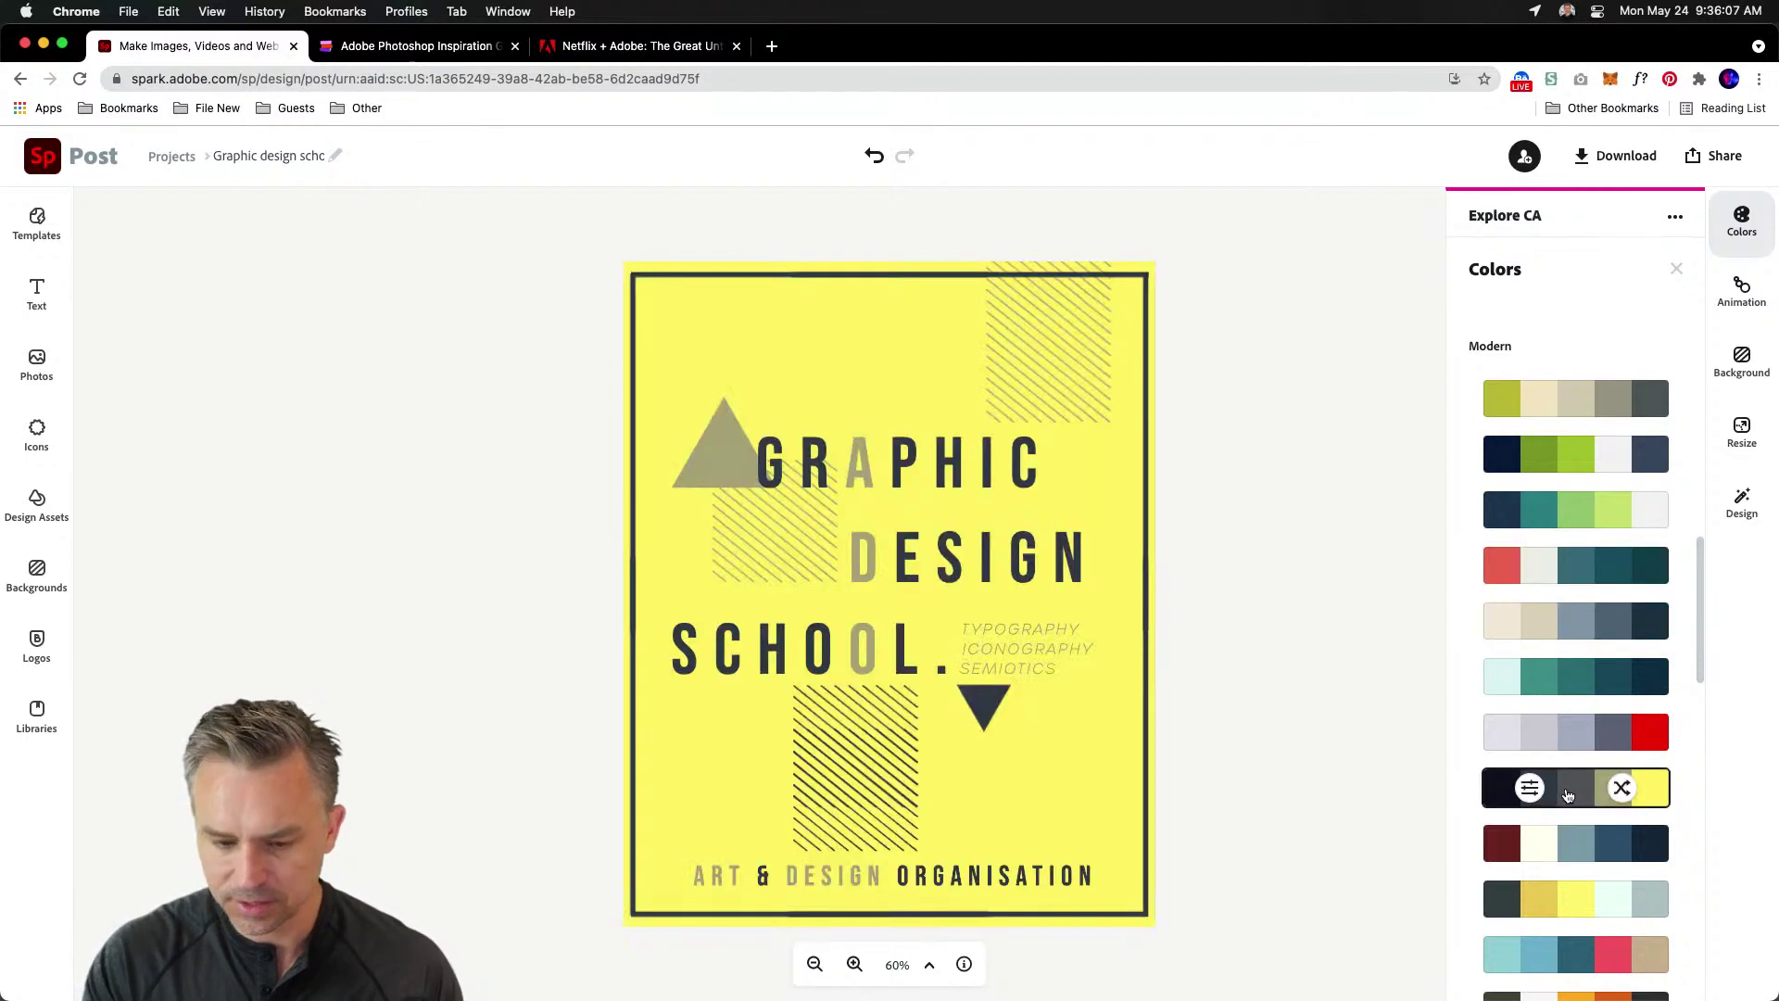
pyautogui.click(1568, 901)
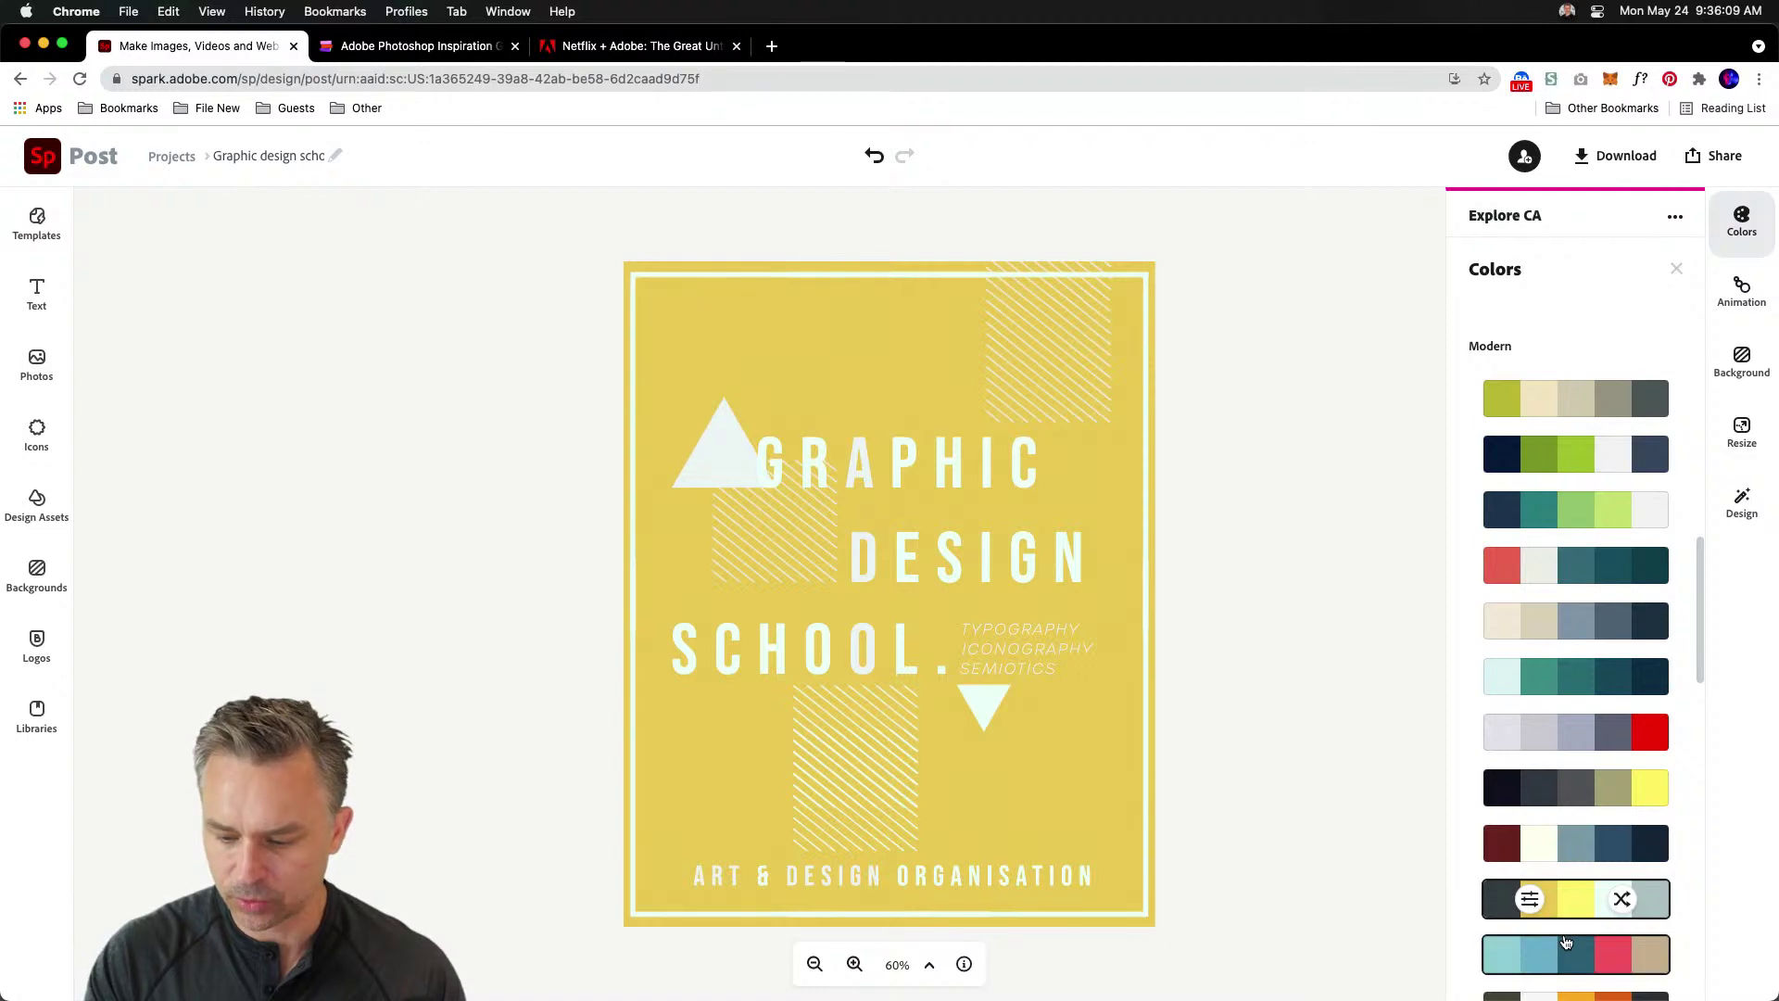
pyautogui.click(1569, 954)
pyautogui.scroll(-2, 1572, 932)
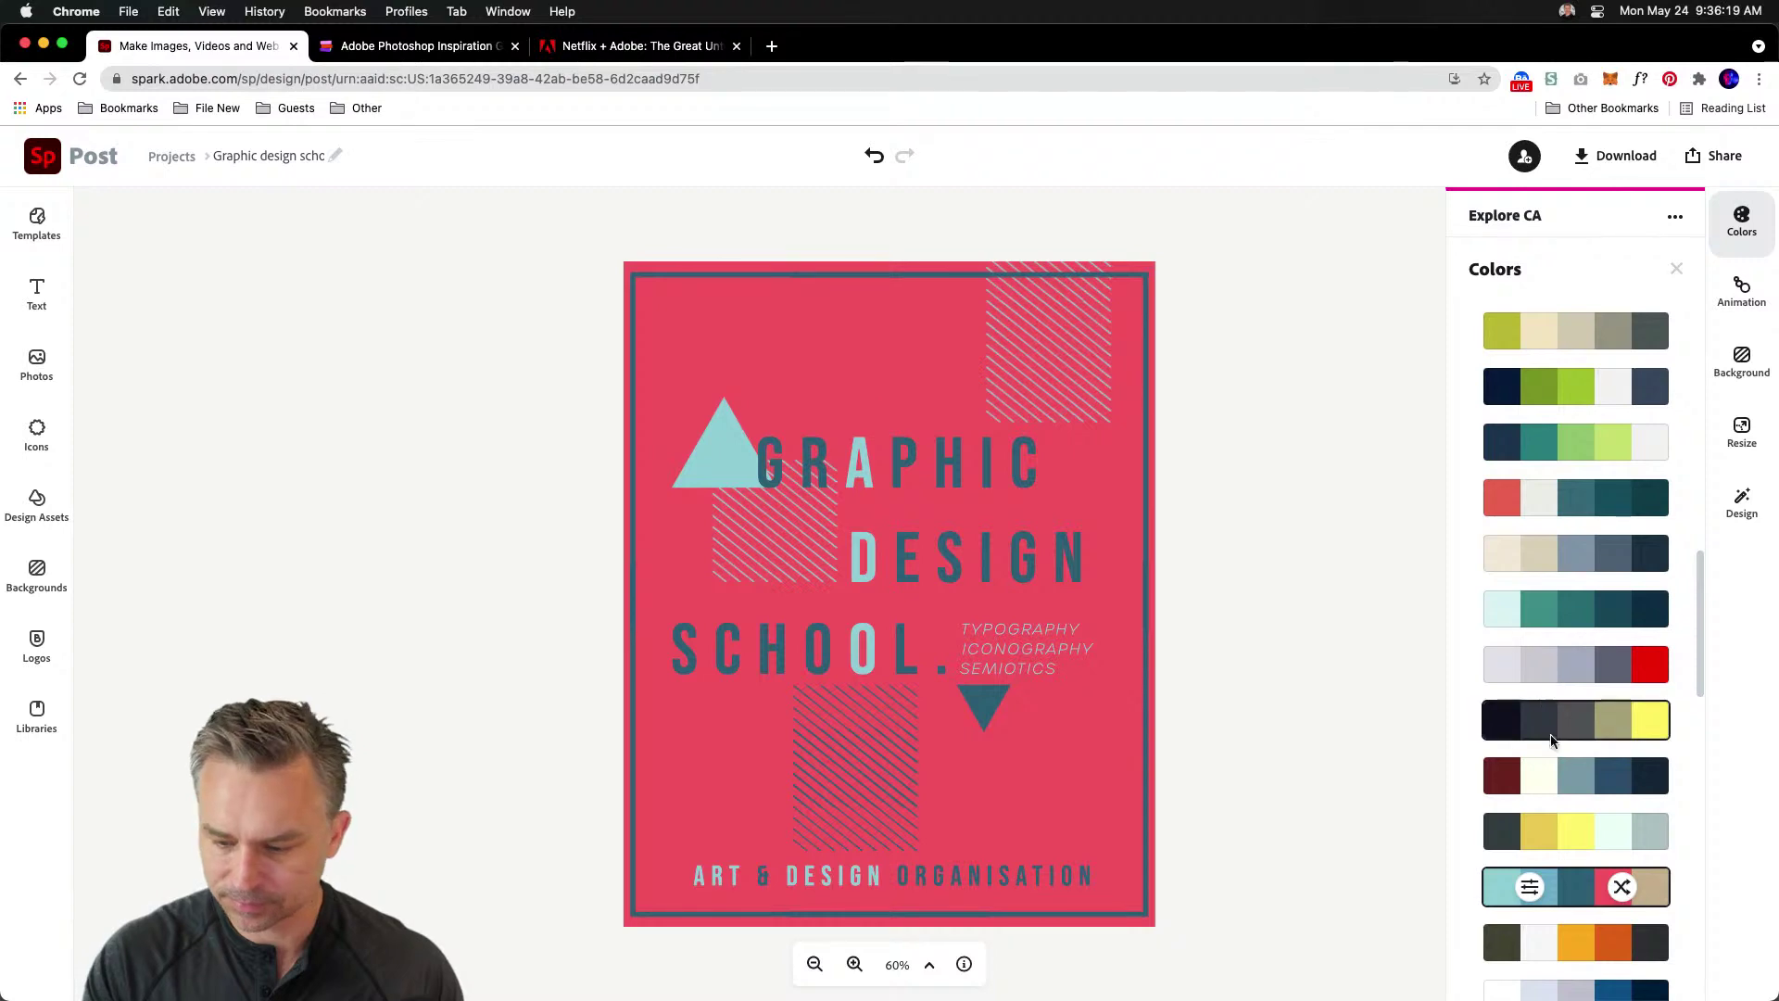
pyautogui.scroll(-5, 1562, 747)
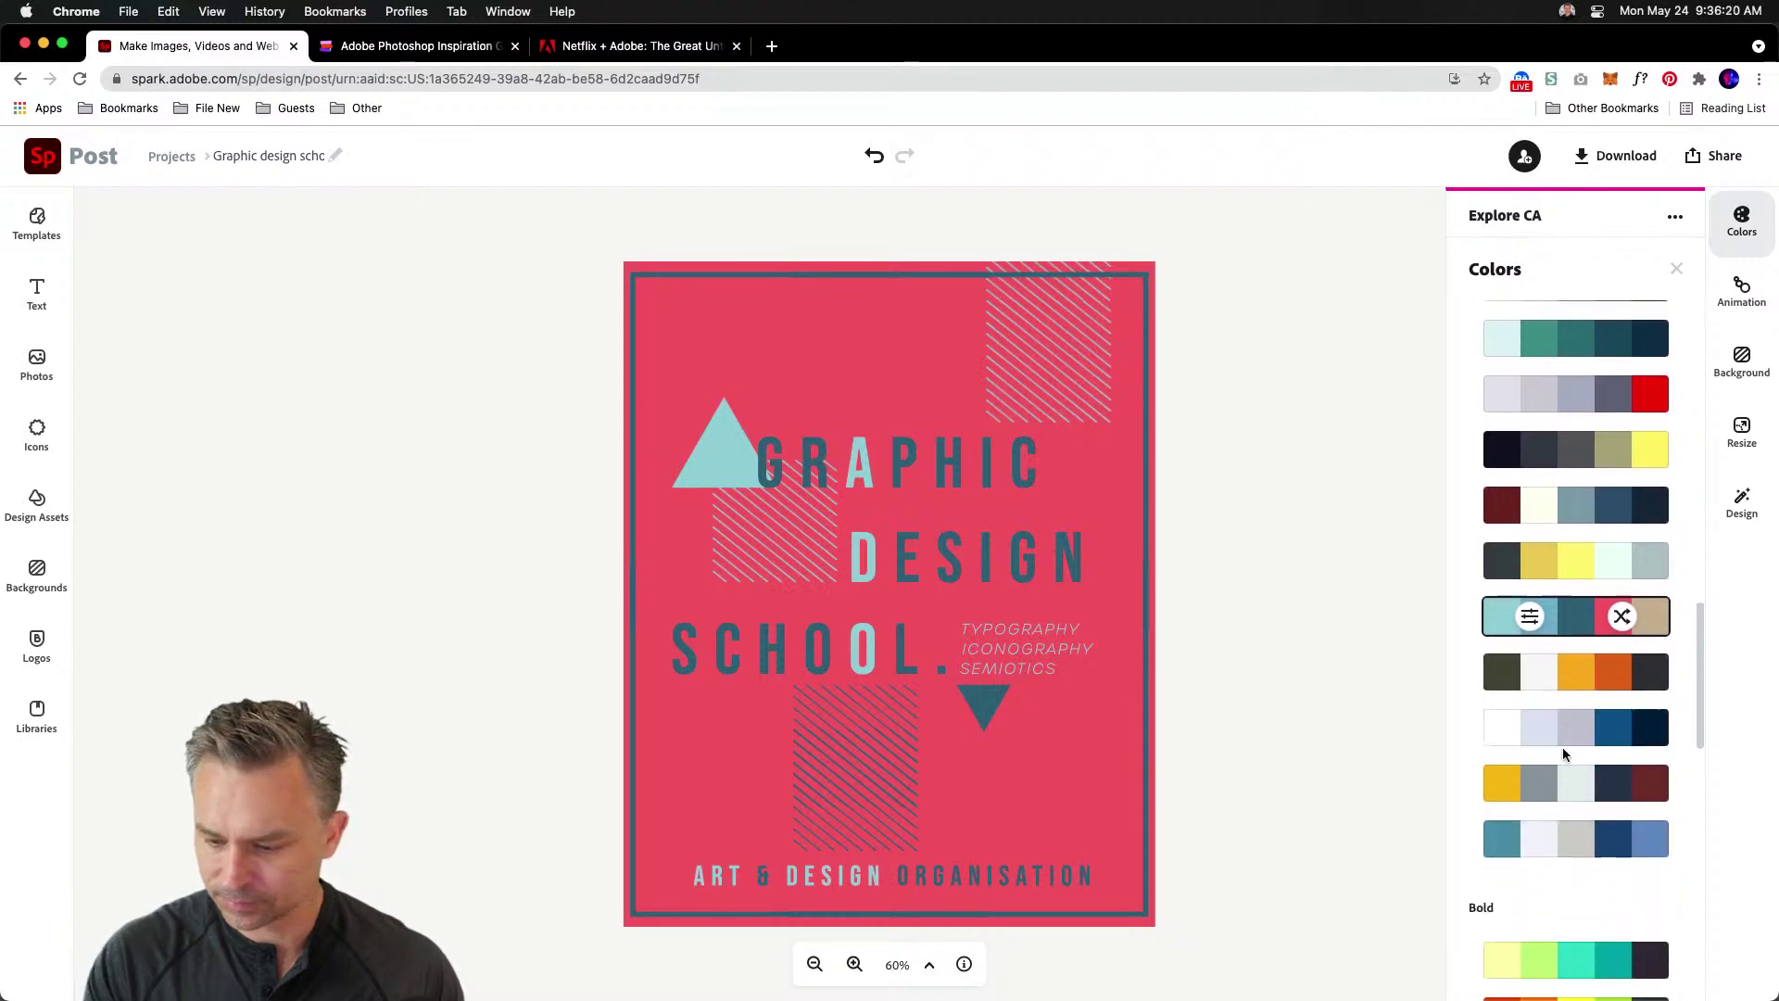
pyautogui.click(1568, 676)
pyautogui.click(1563, 570)
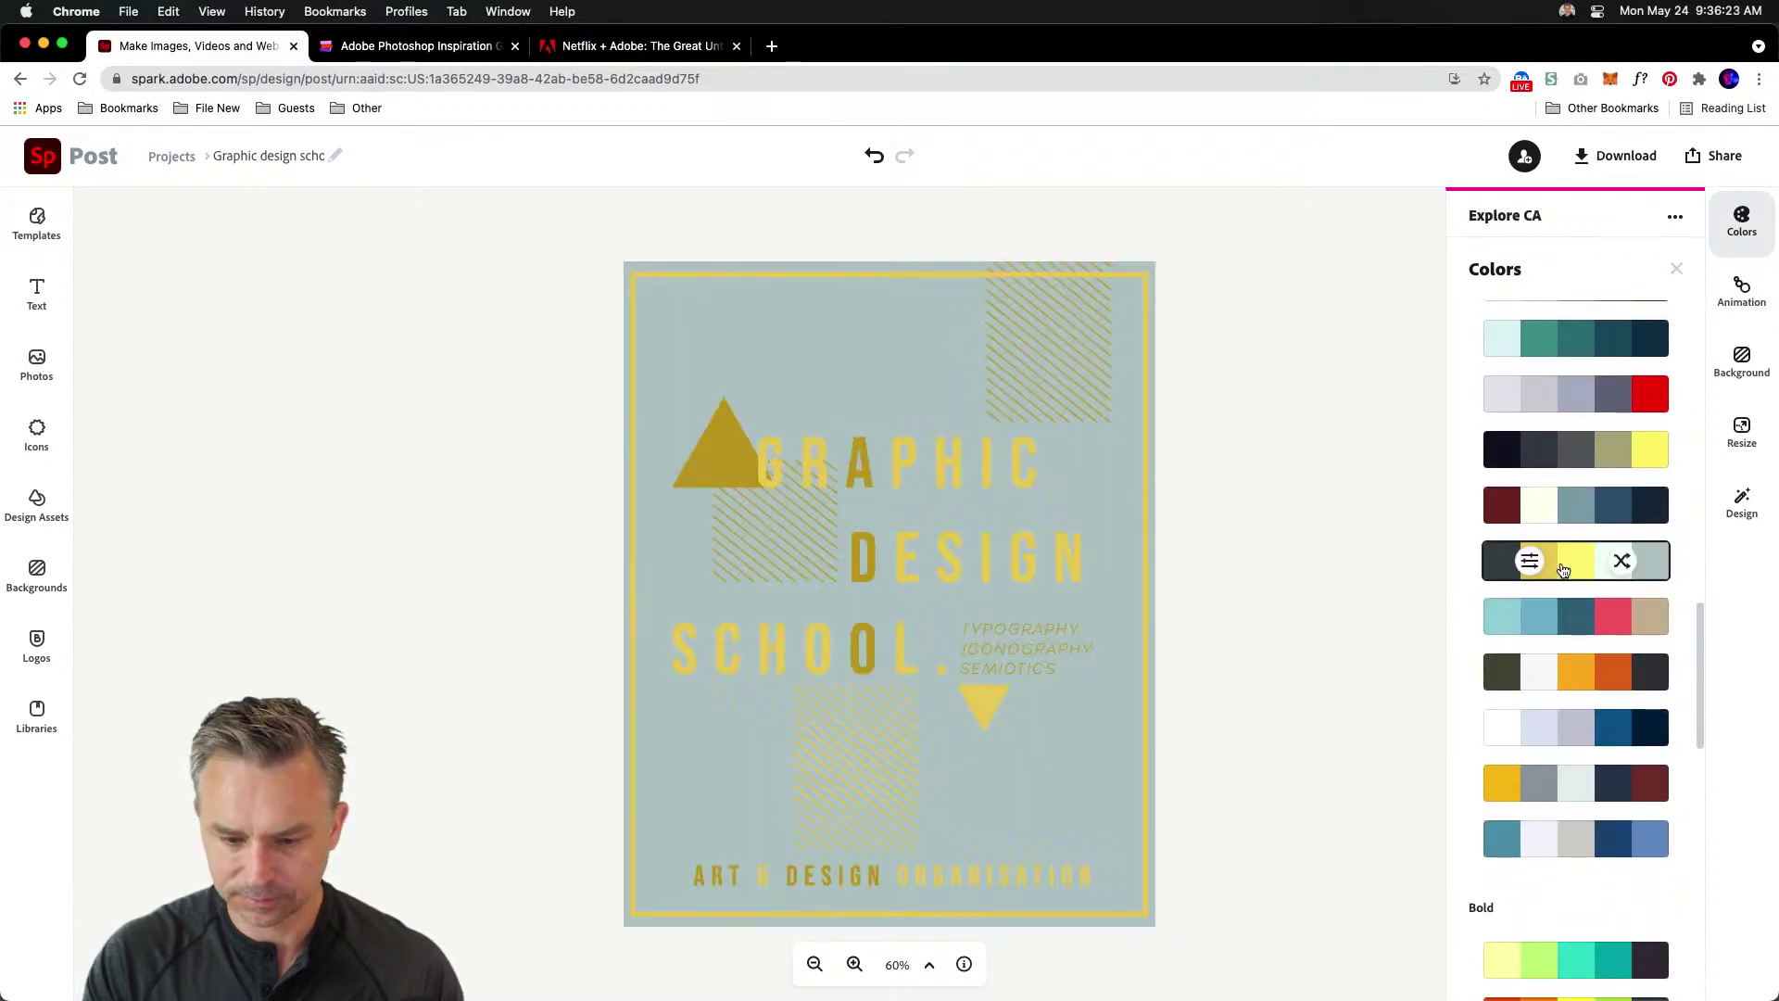
pyautogui.click(1572, 628)
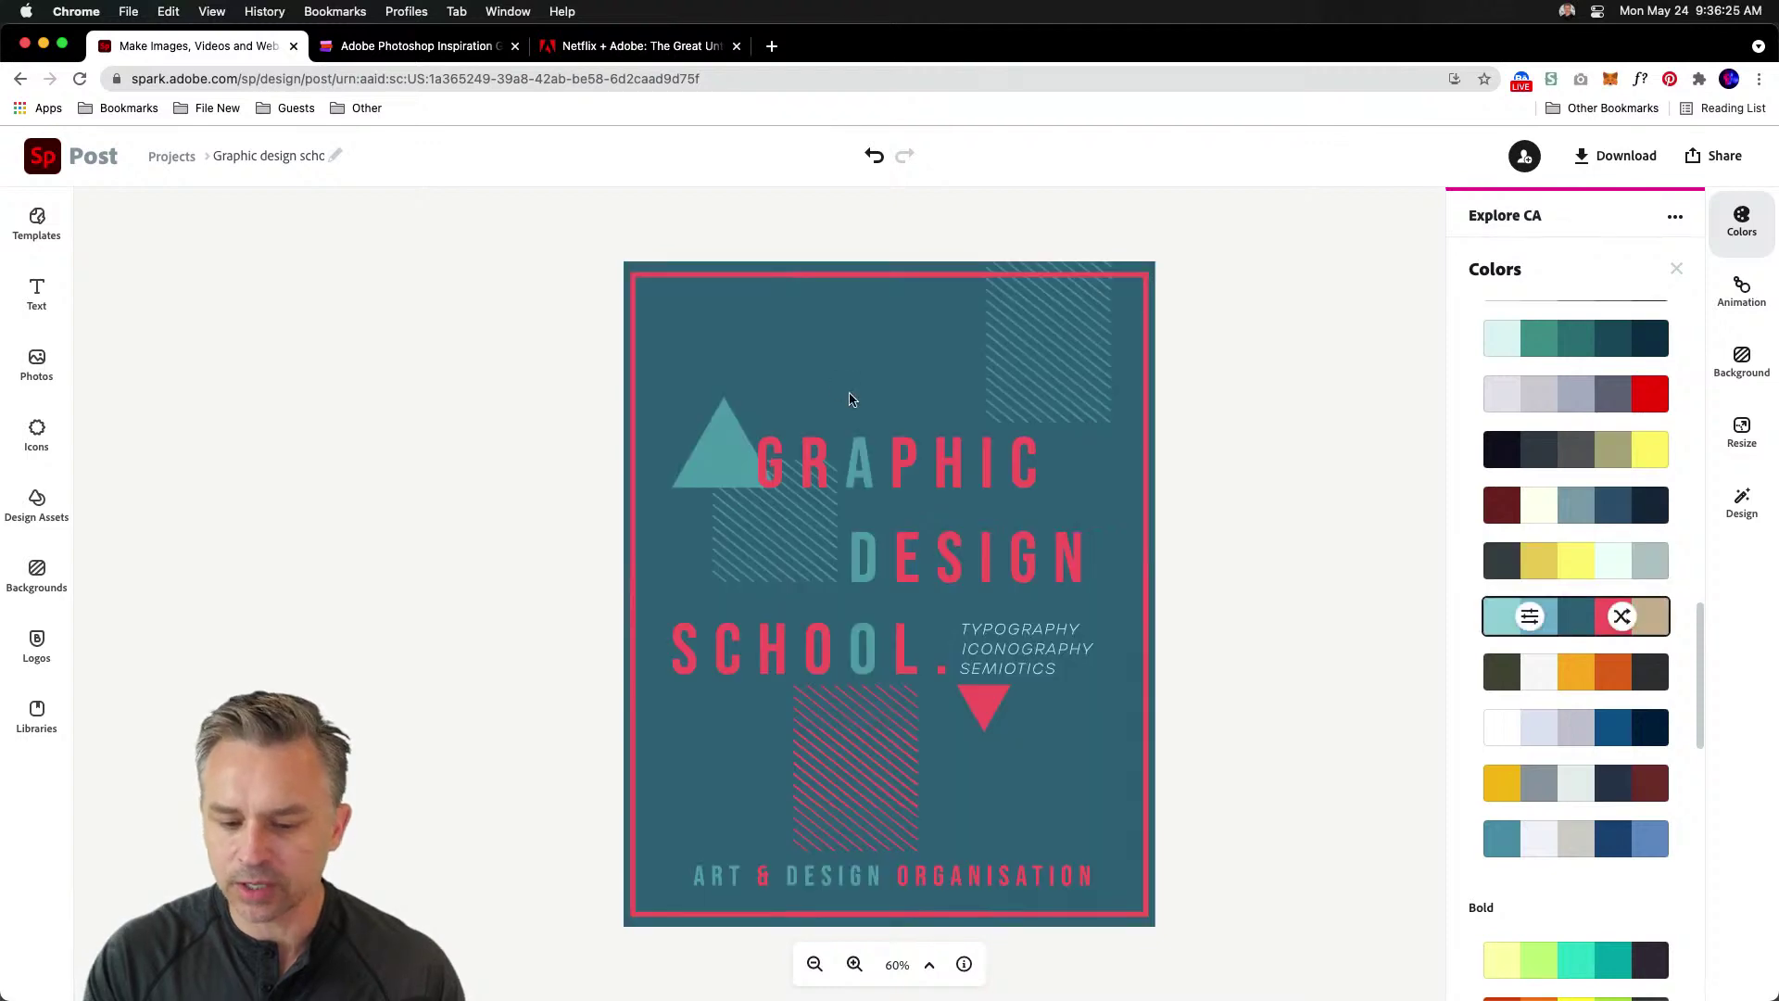
# - Replace the poster's "GRAPHIC" text with the designer's full name
pyautogui.click(803, 473)
pyautogui.click(786, 660)
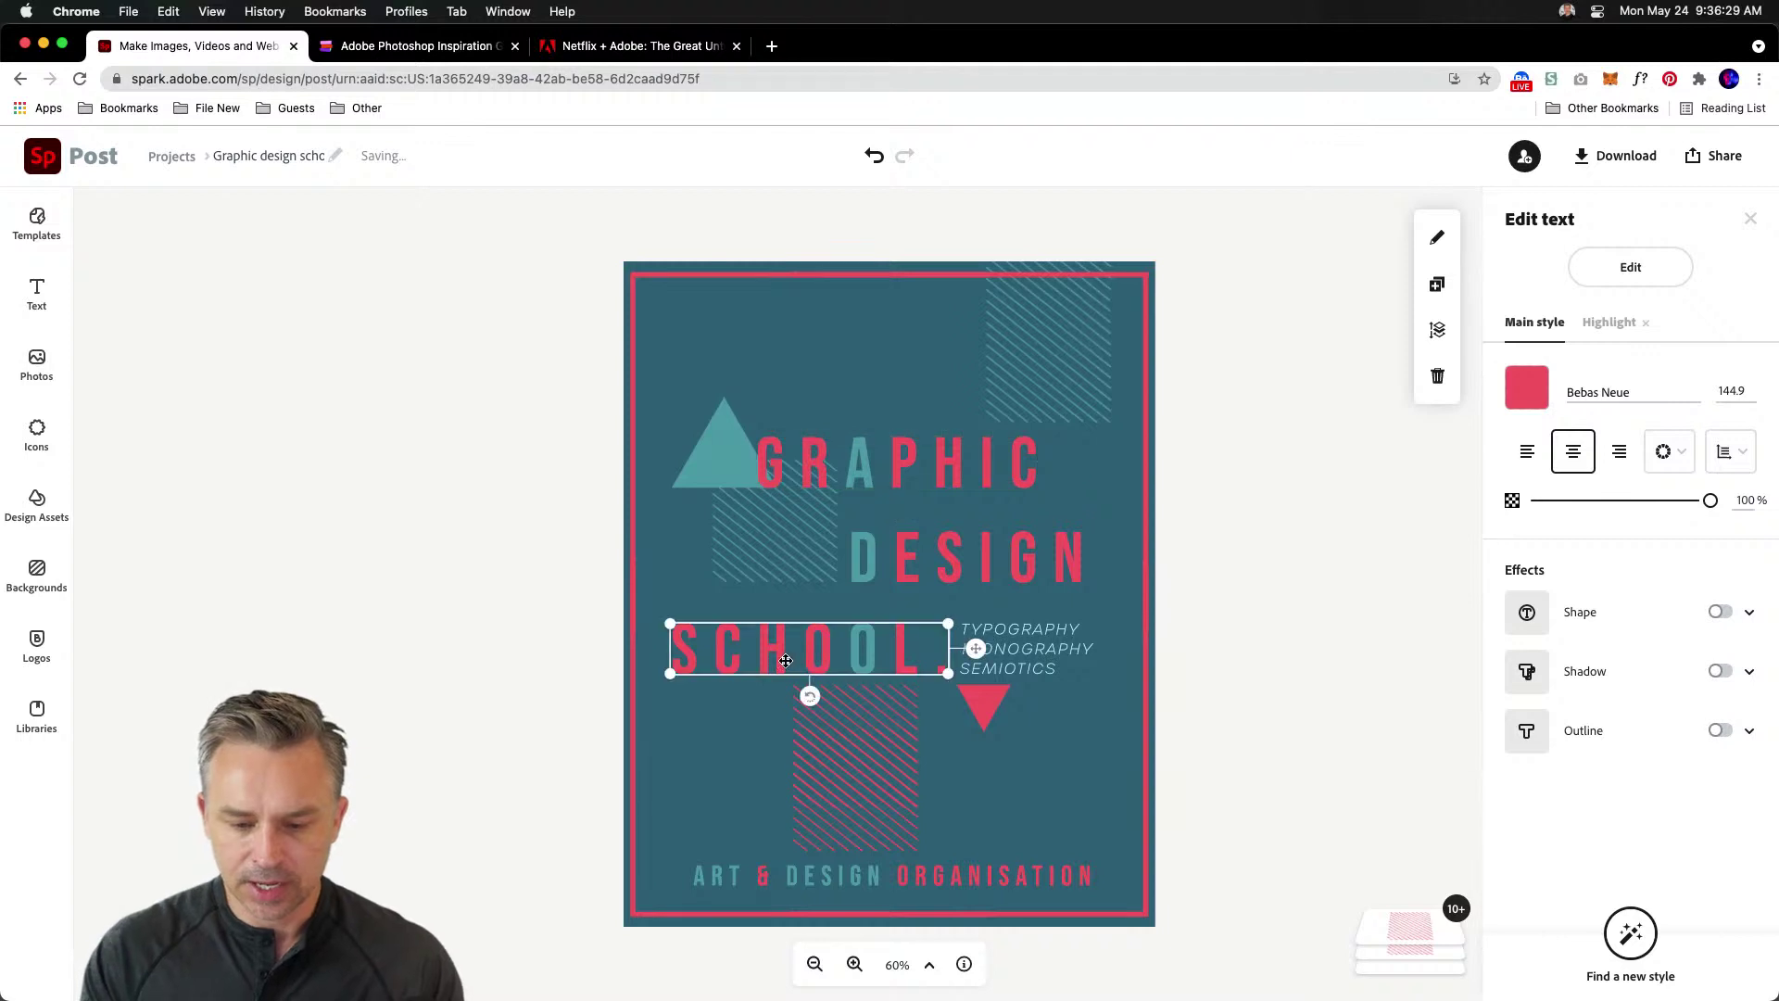
pyautogui.doubleClick(818, 463)
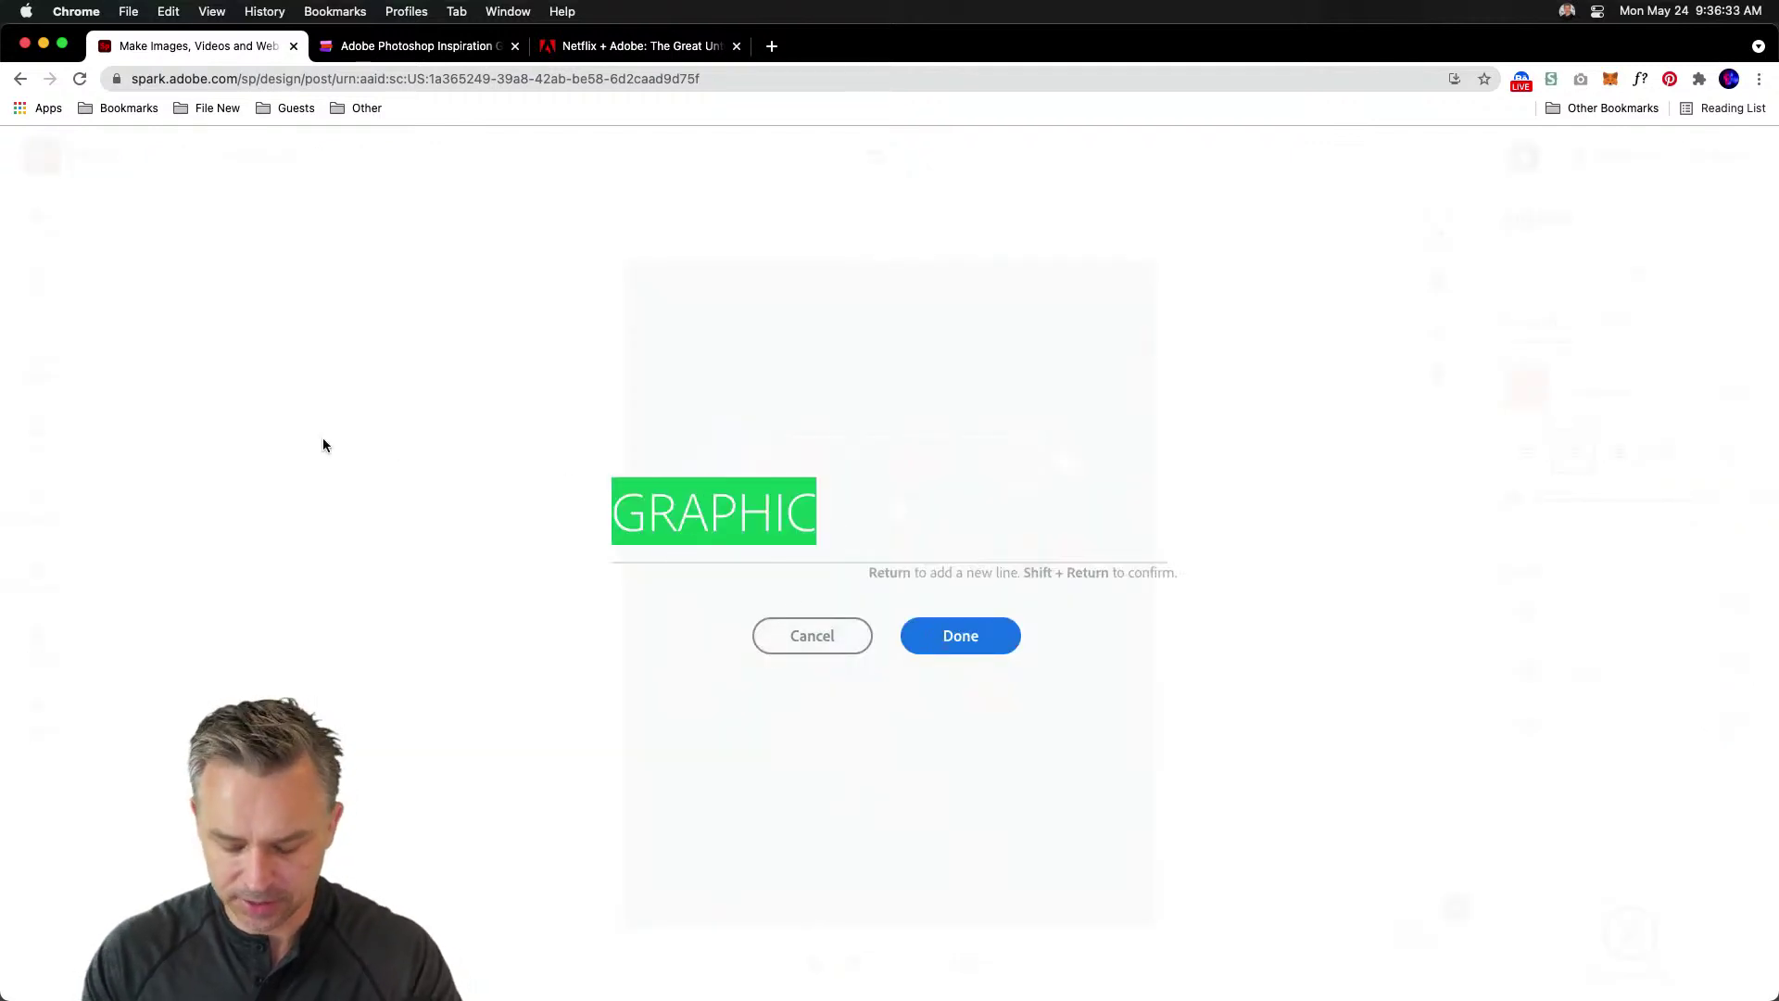
pyautogui.write('SPaul Trani')
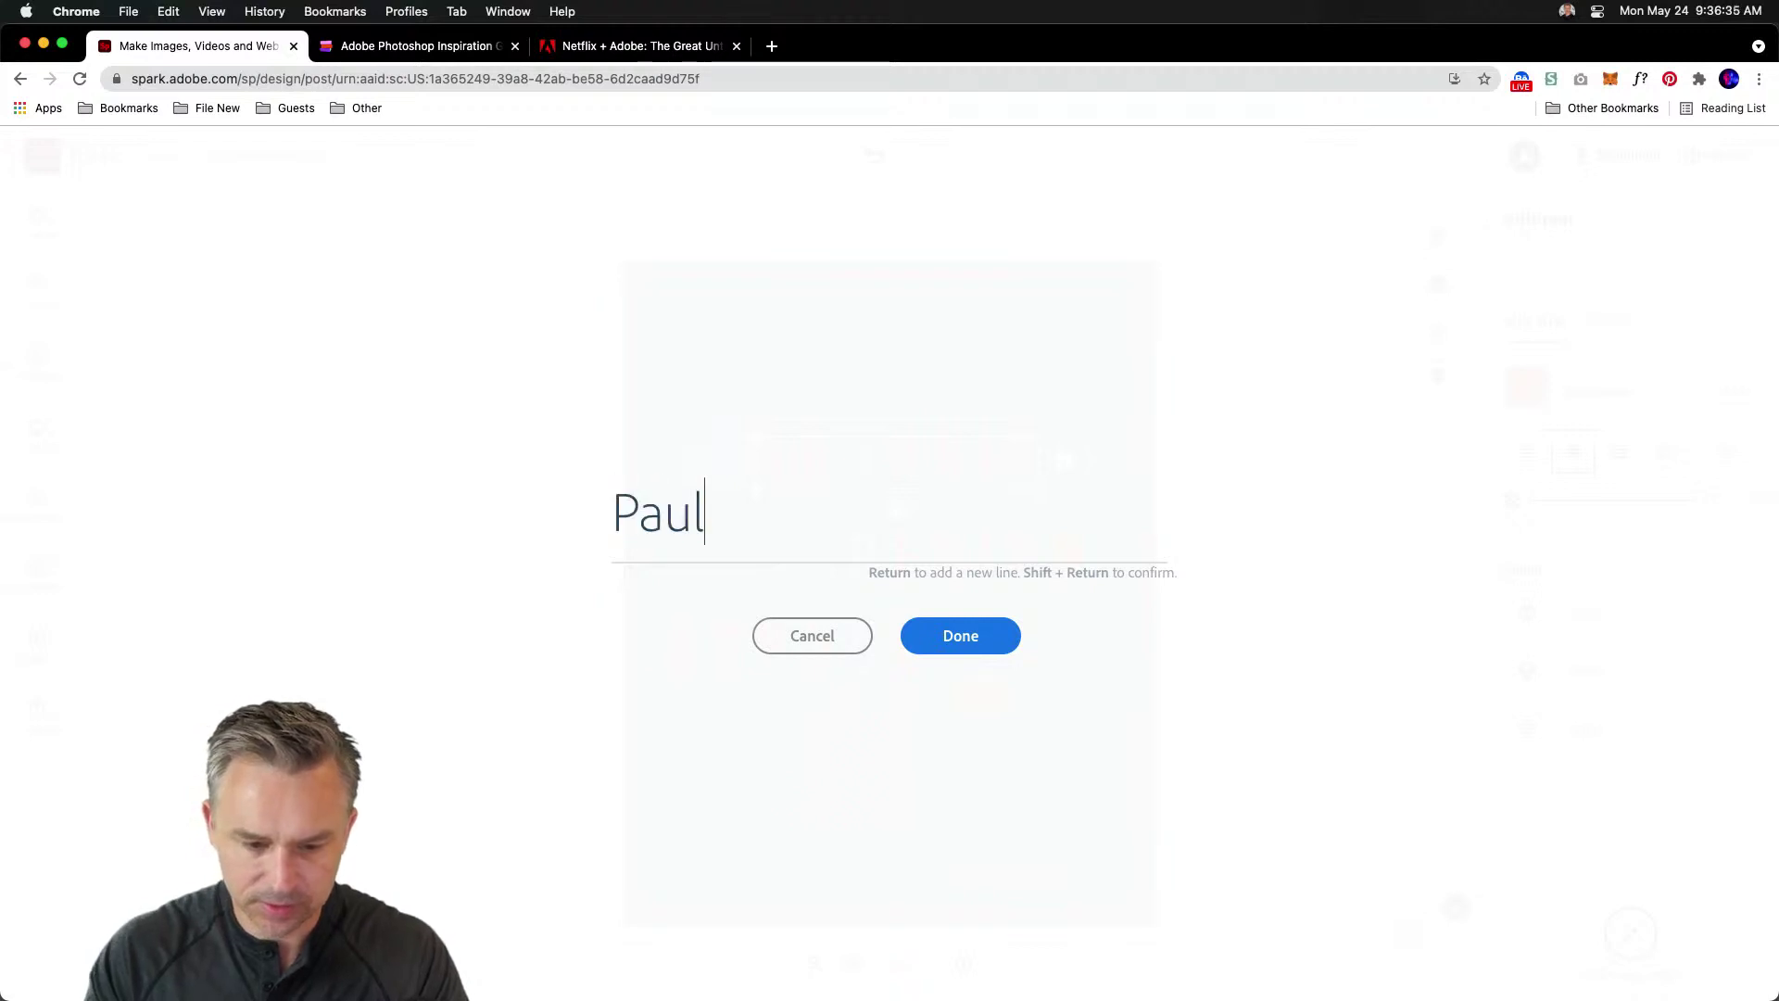
pyautogui.click(947, 640)
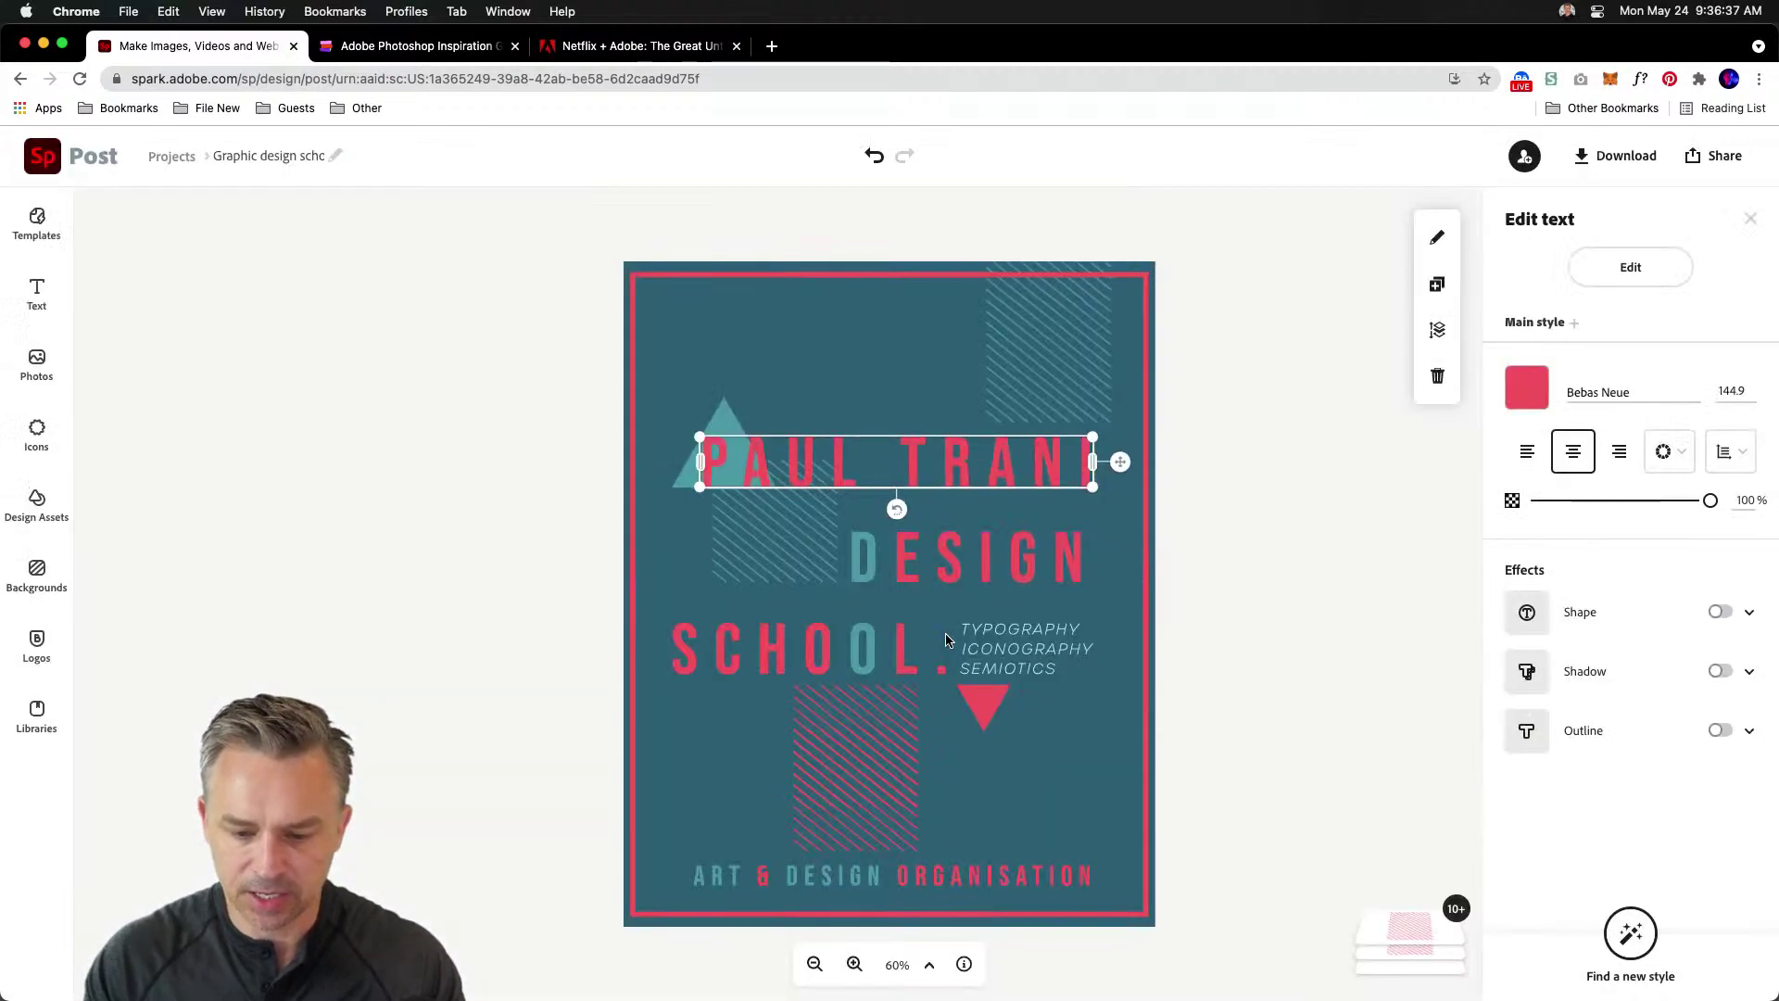
# - Check the "DESIGN" text's edit view and its curved, grid and magic alignment options
pyautogui.click(907, 557)
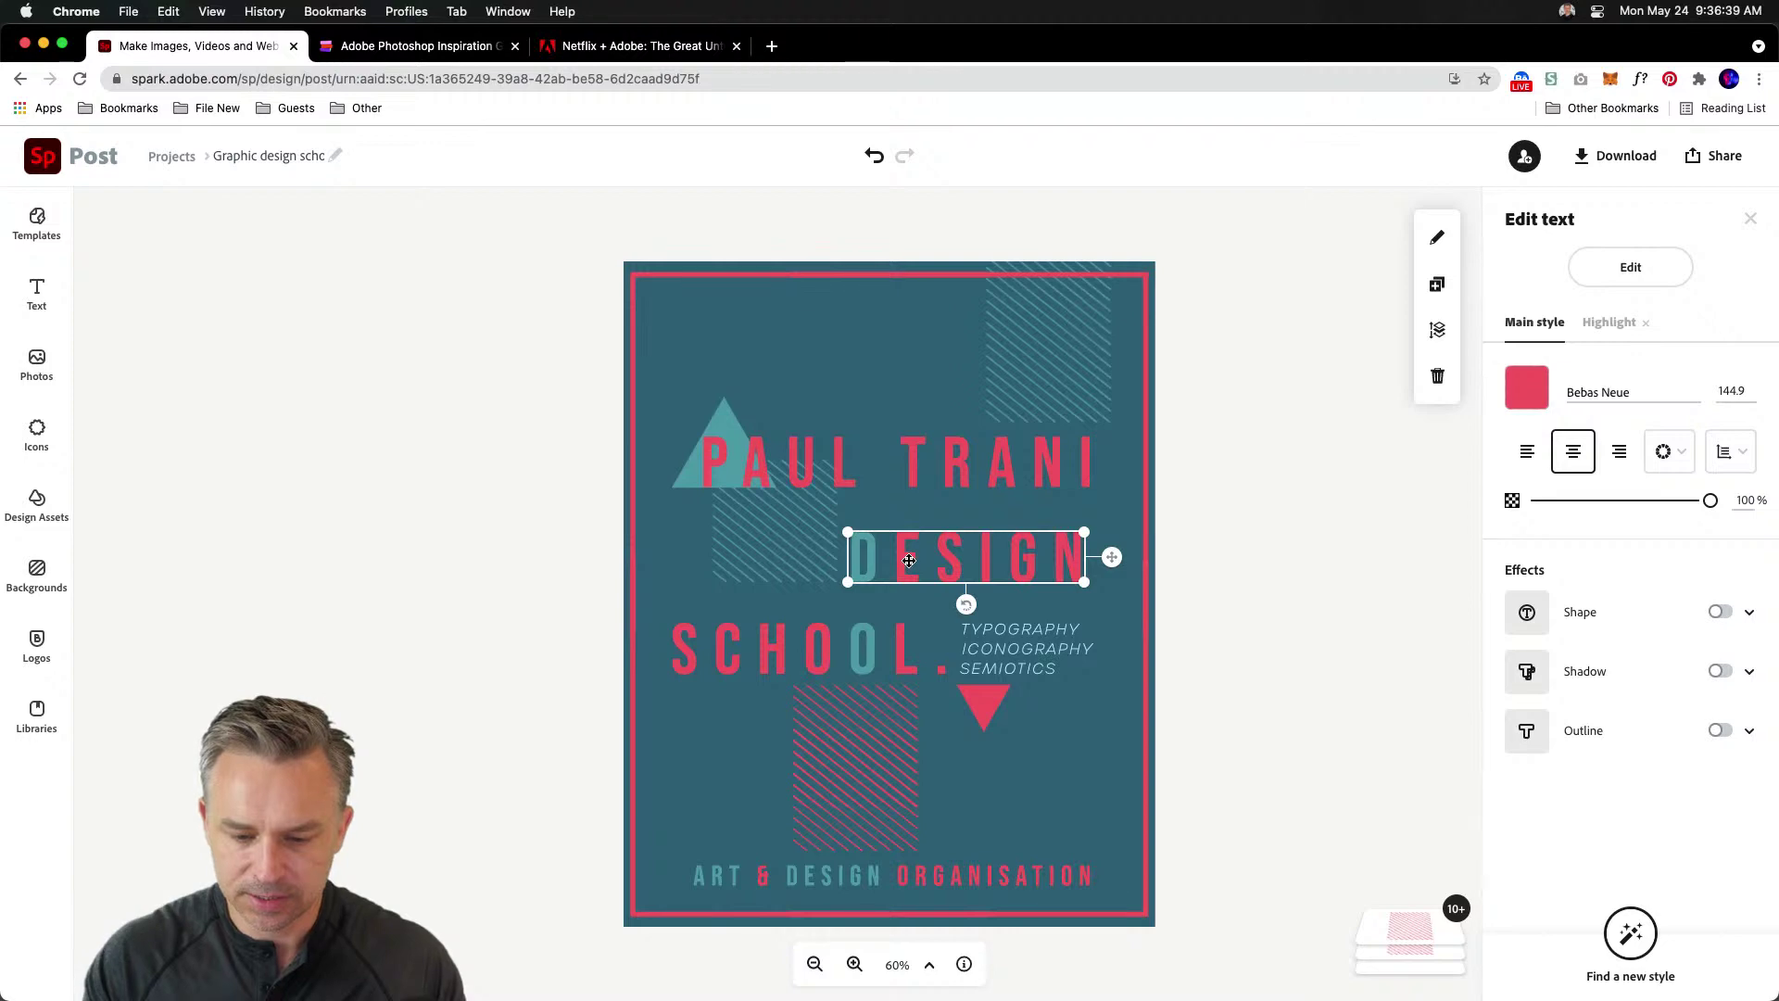
pyautogui.doubleClick(866, 558)
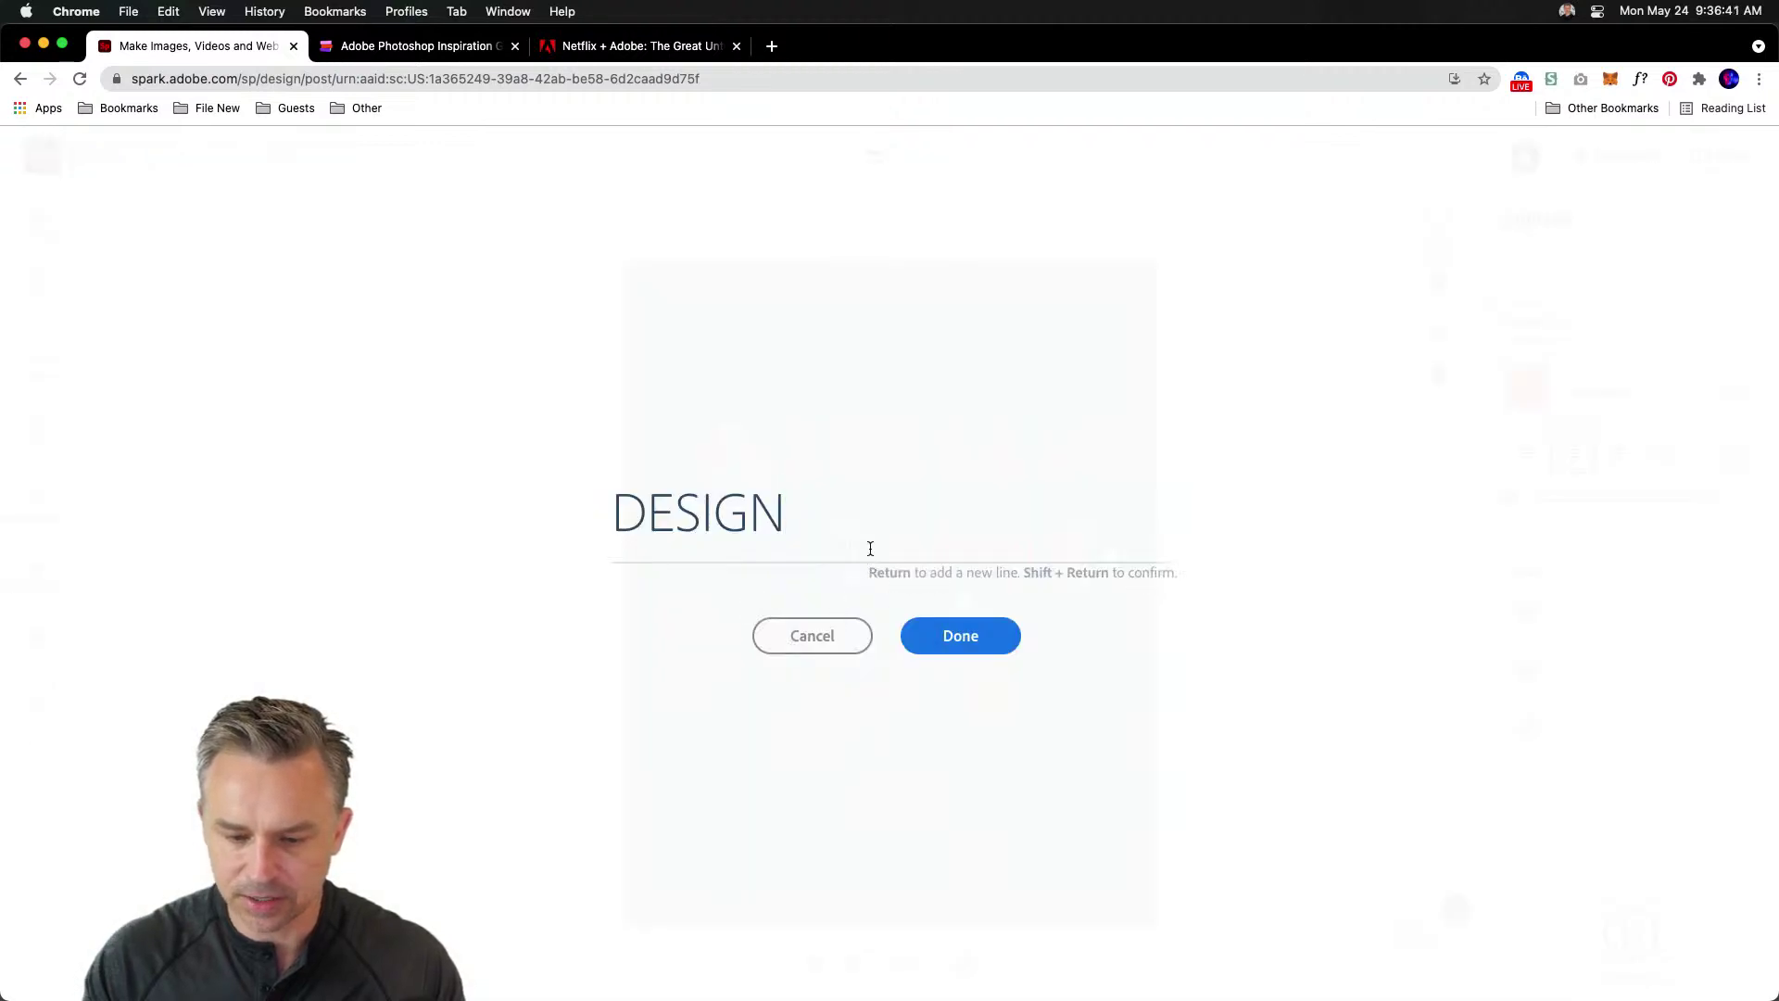
pyautogui.moveTo(870, 548); pyautogui.dragTo(278, 454)
pyautogui.click(812, 636)
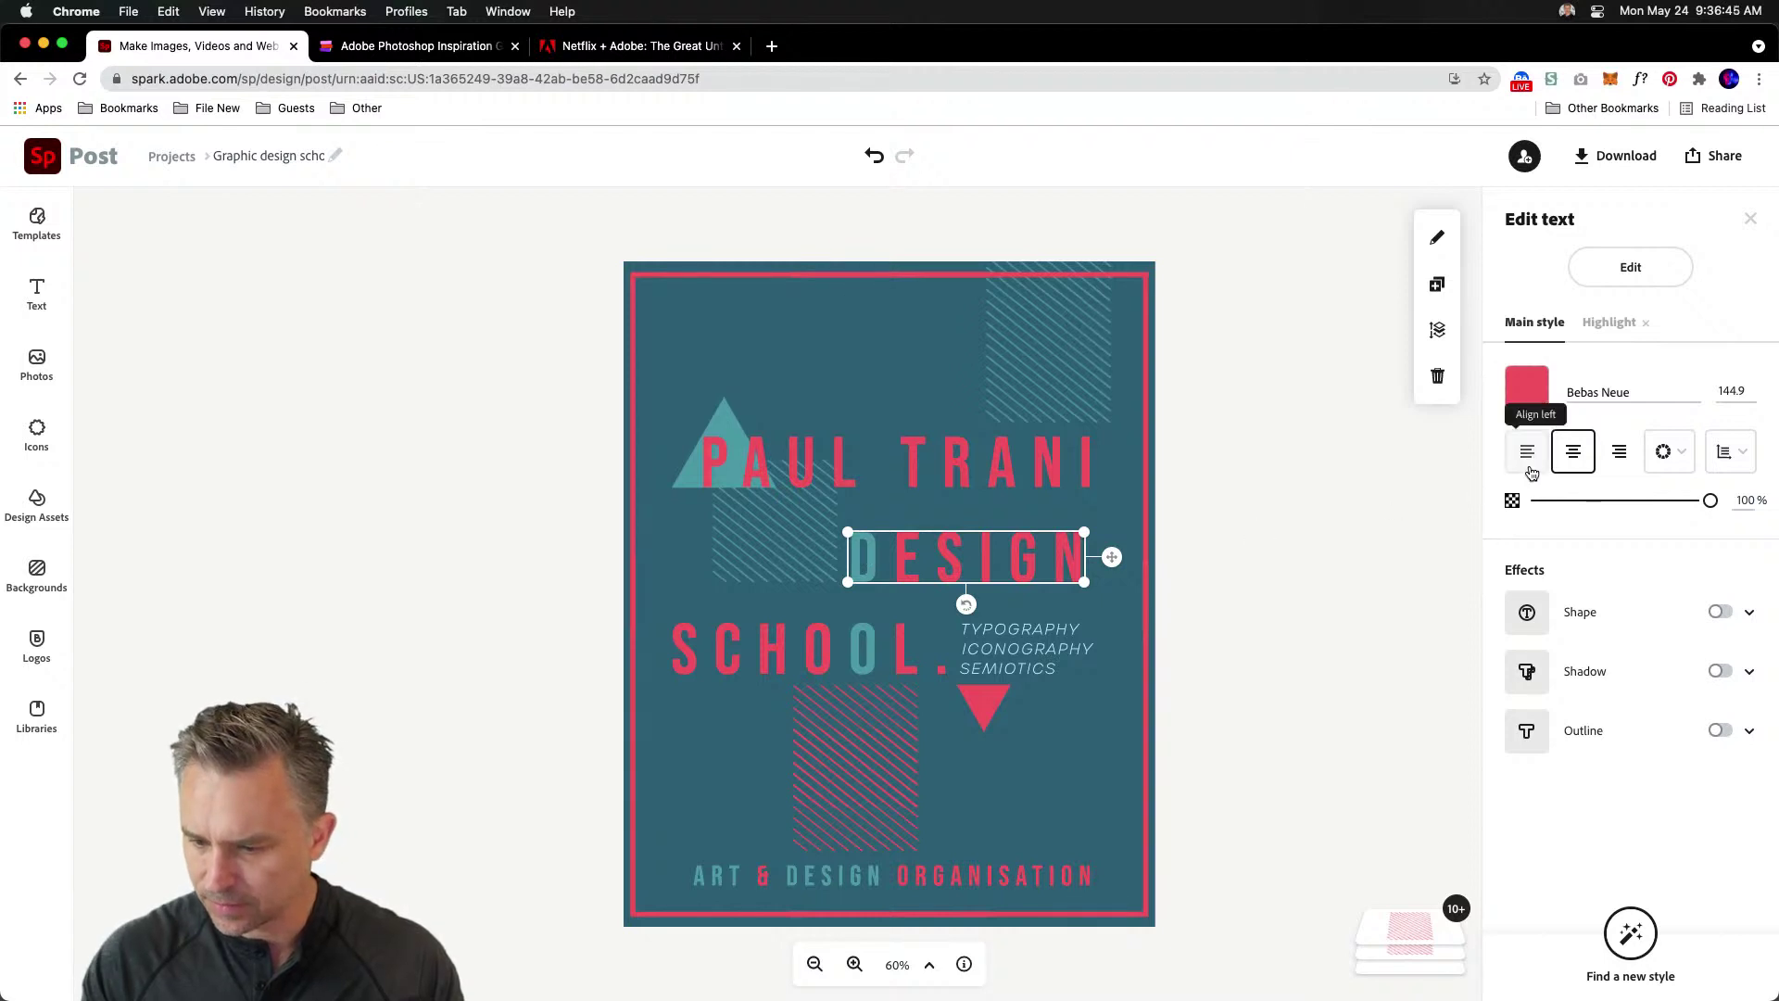
pyautogui.click(1671, 454)
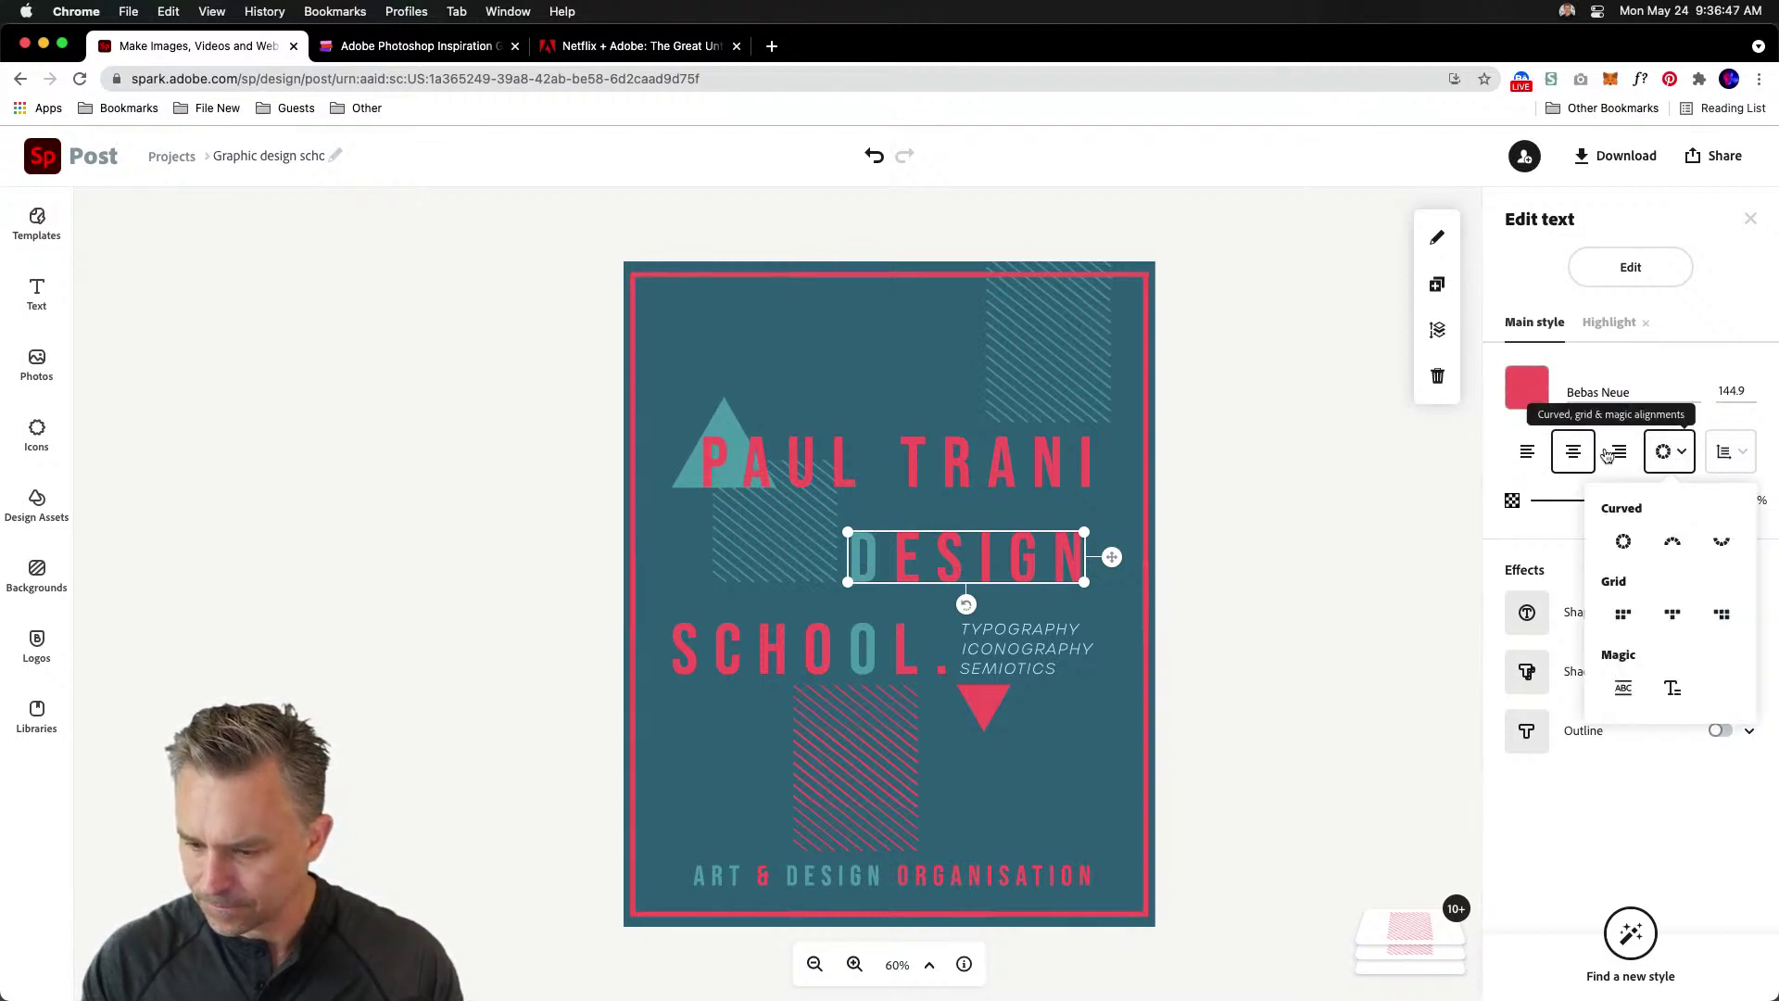
pyautogui.click(1605, 832)
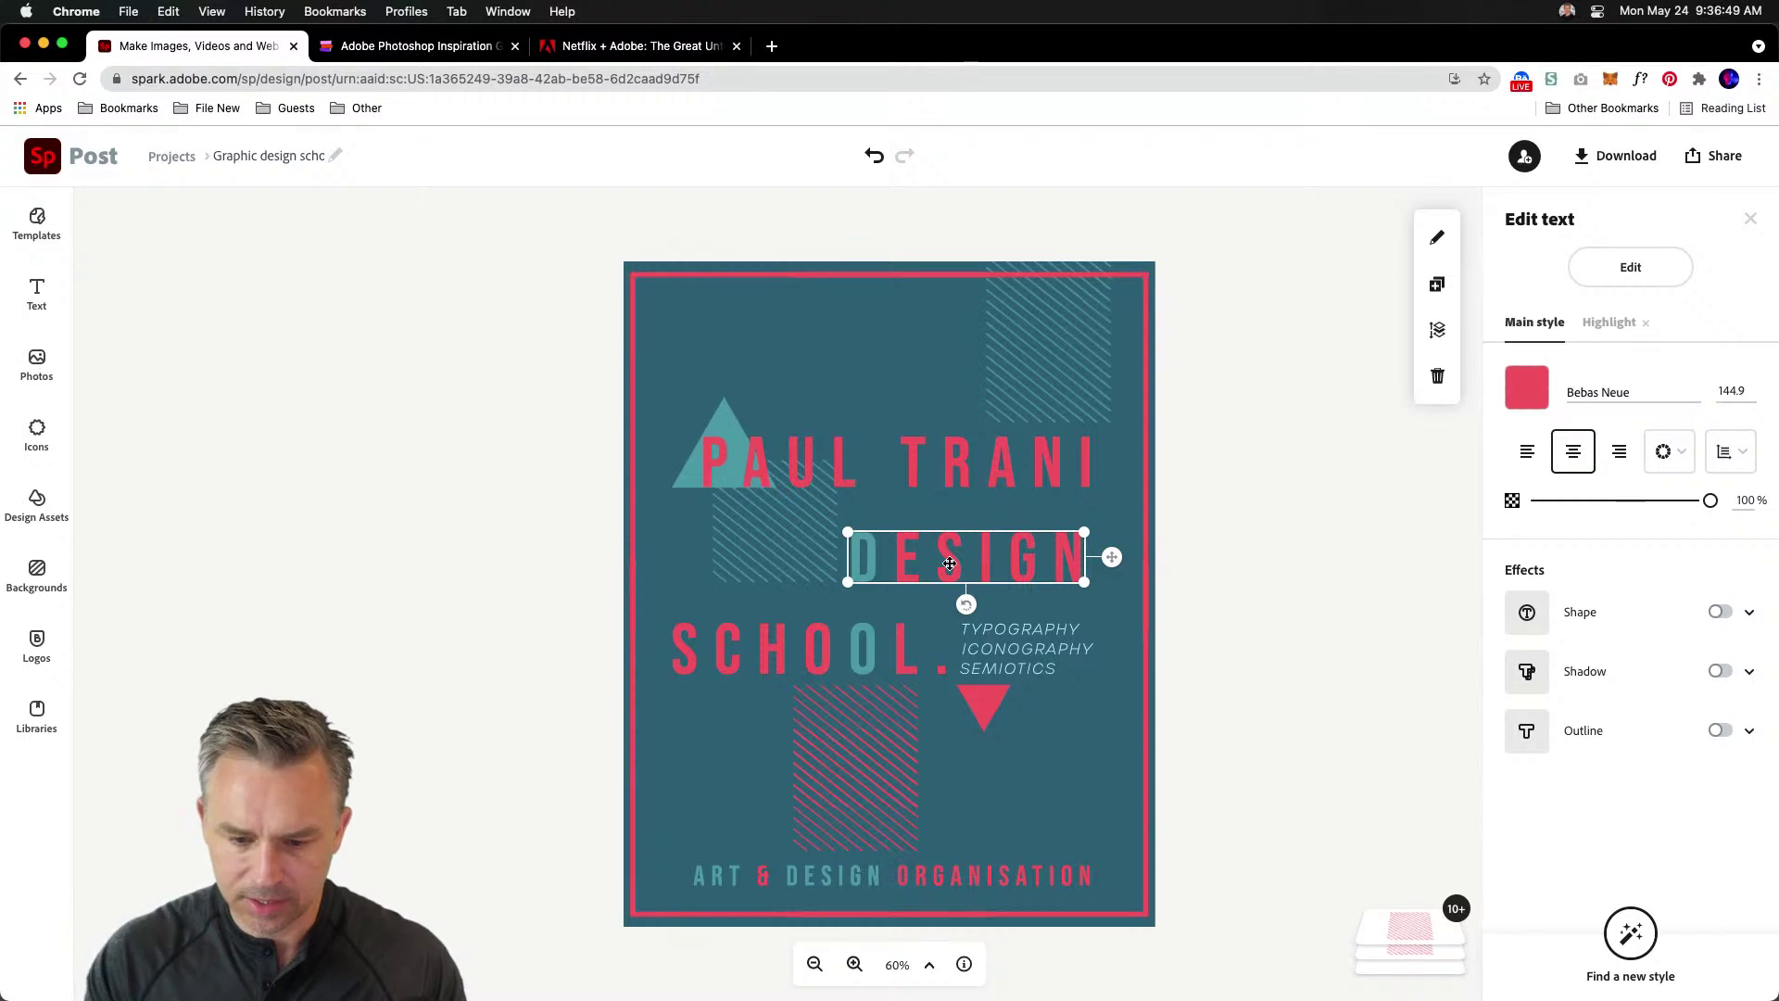
# - Change the "DESIGN" line to "DESIGNER"
pyautogui.click(767, 645)
pyautogui.doubleClick(946, 569)
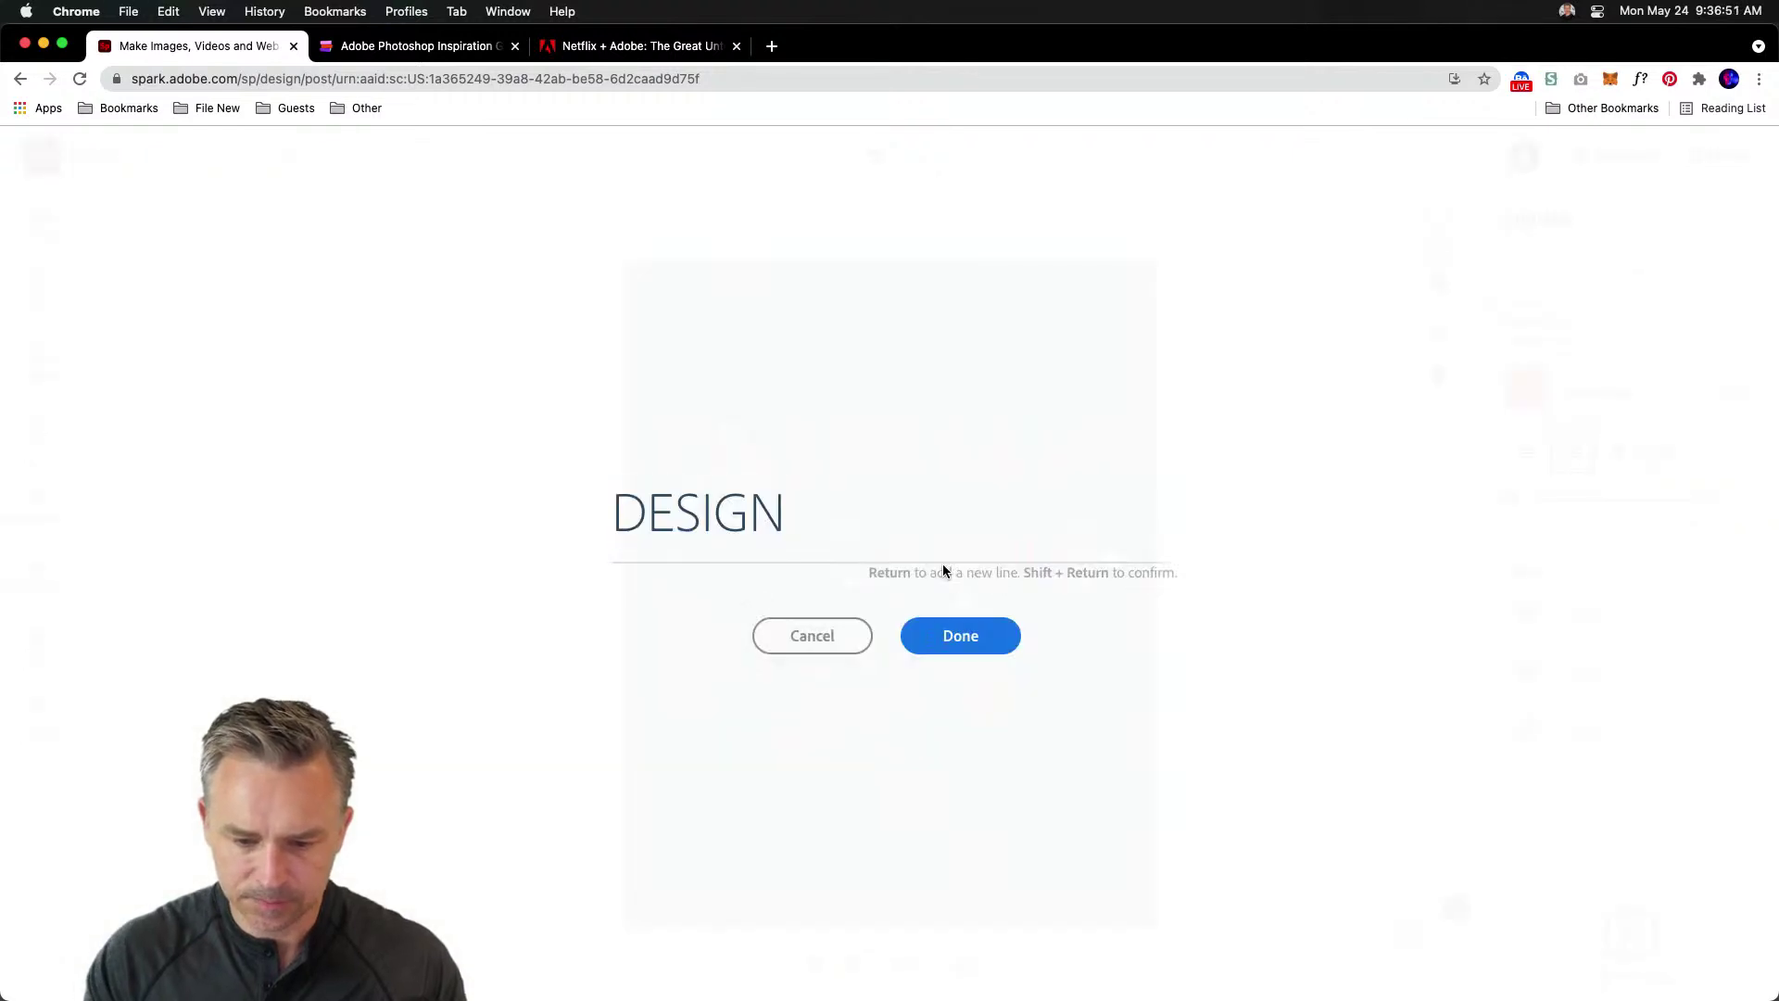
pyautogui.write('er')
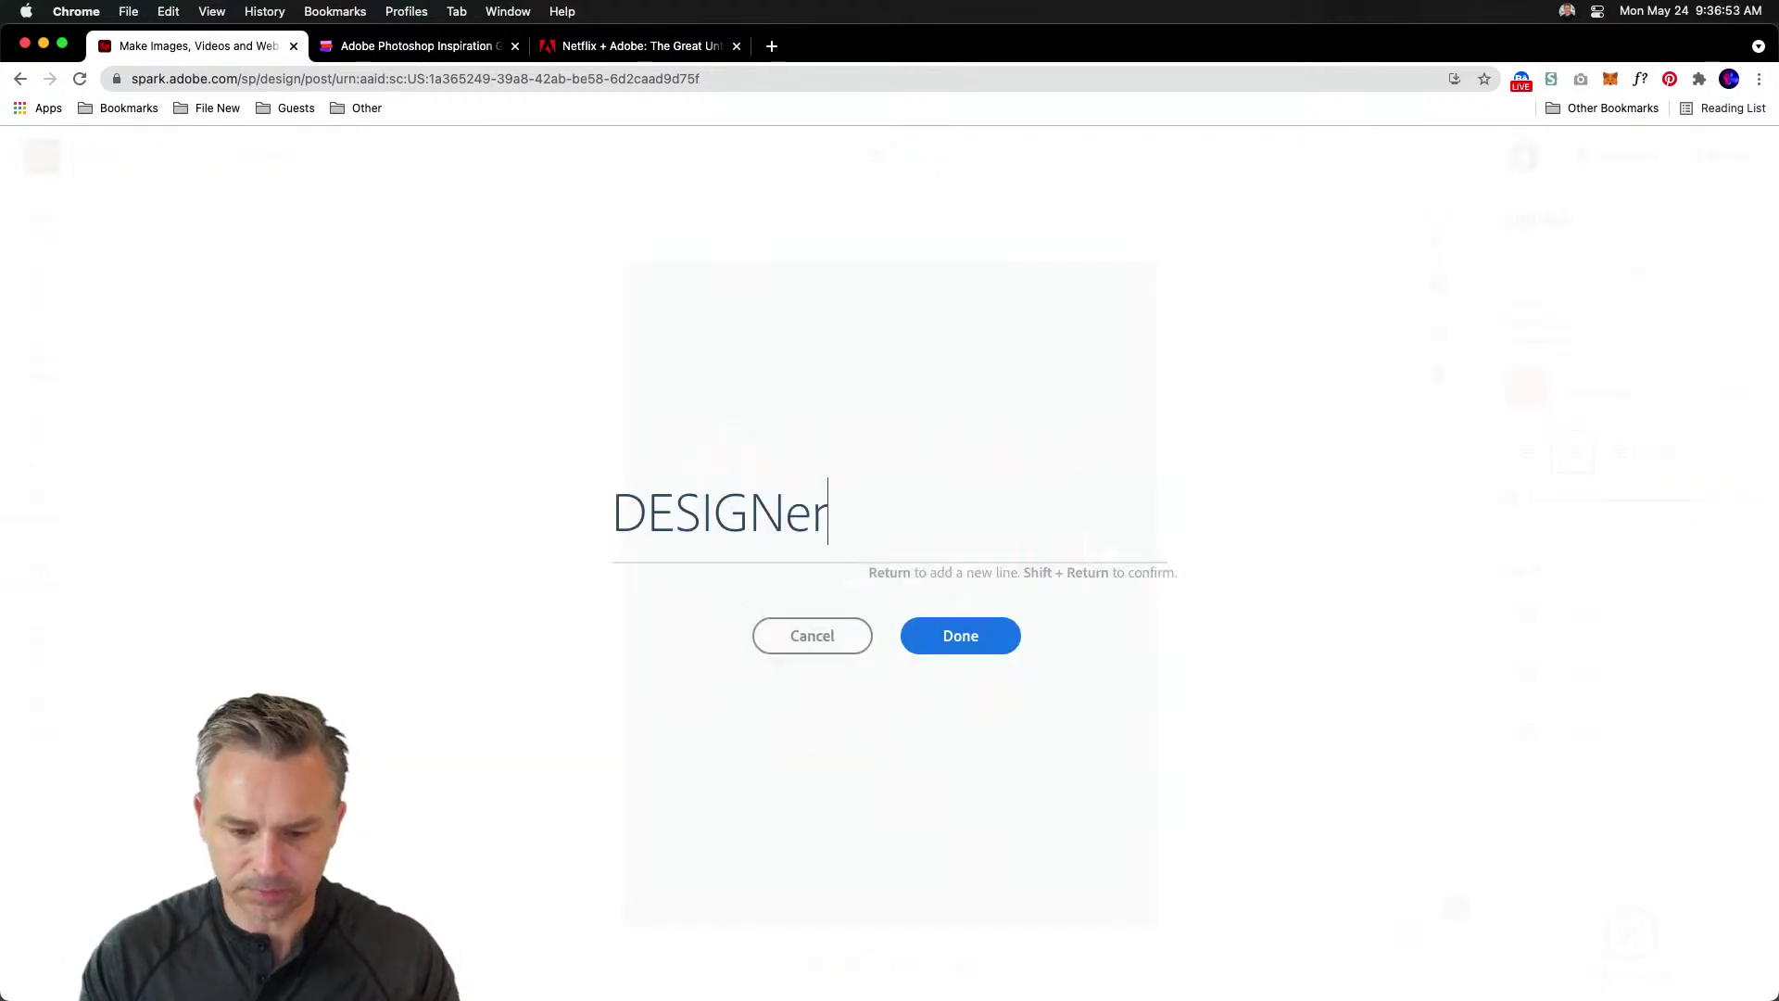
pyautogui.press('BackSpace')
pyautogui.press('BackSpace')
pyautogui.write('ER')
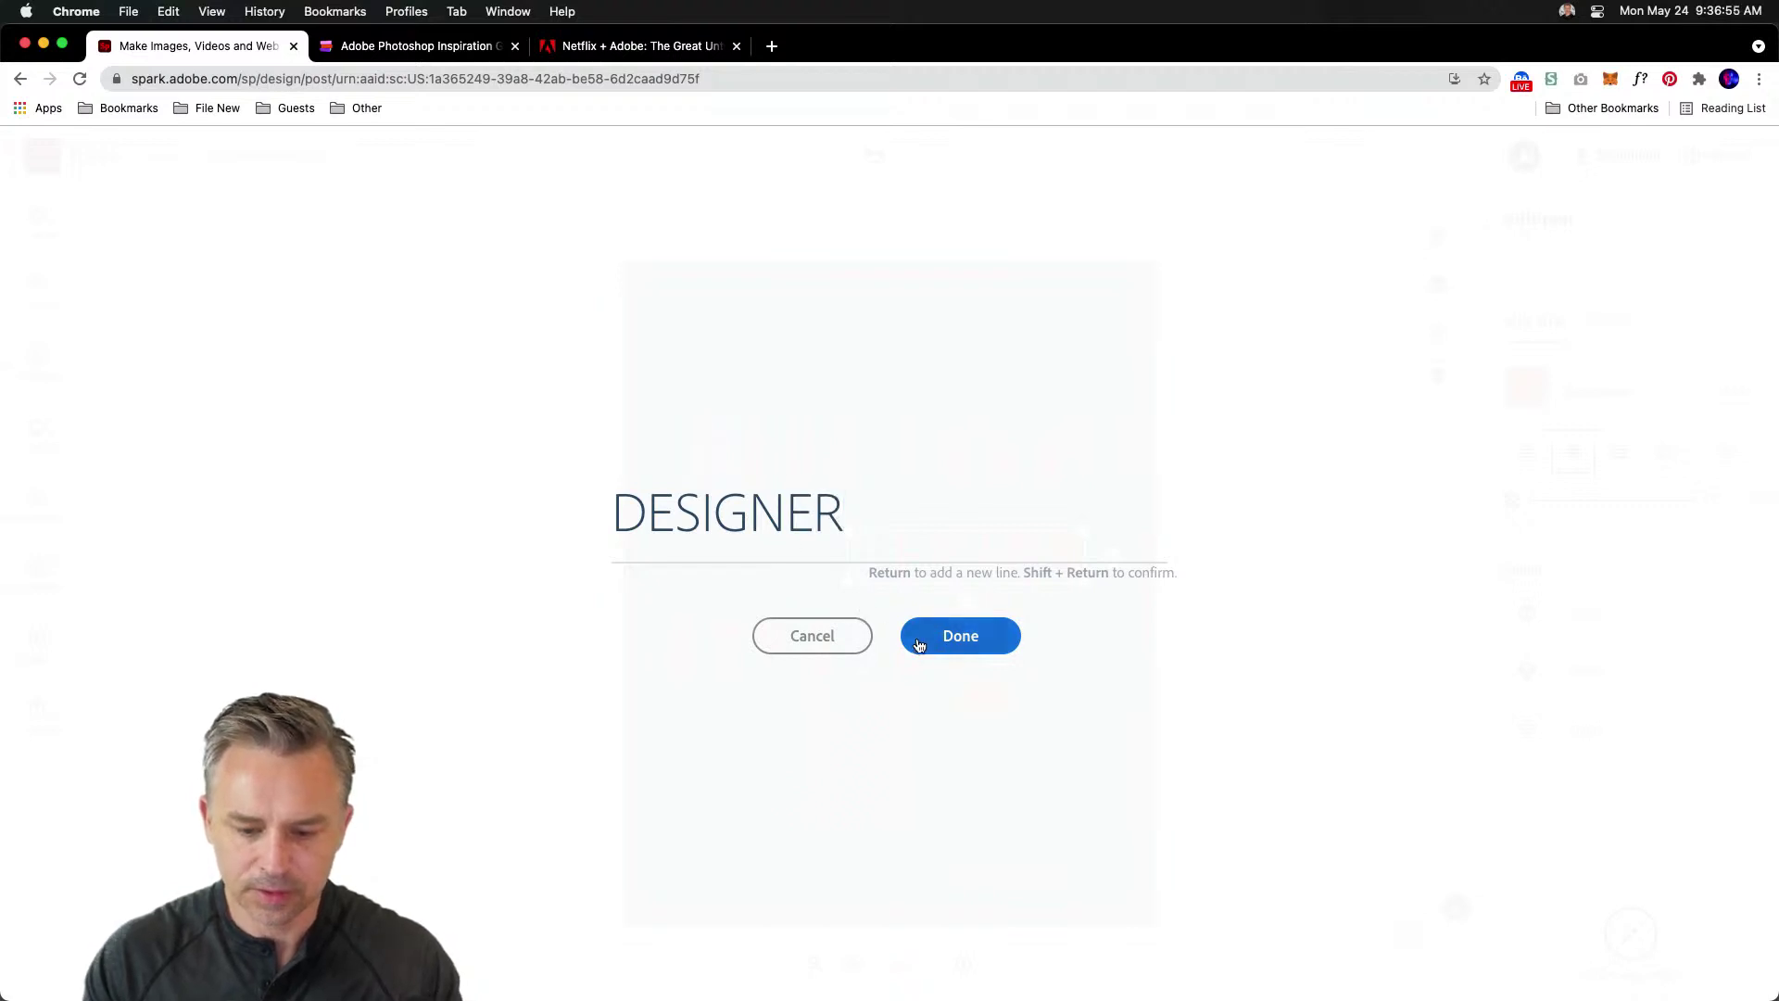
pyautogui.click(918, 638)
# - Replace "SCHOOL." with "FOR" and shift the "DESIGNER" and "FOR" lines left beneath the name
pyautogui.click(741, 646)
pyautogui.doubleClick(752, 647)
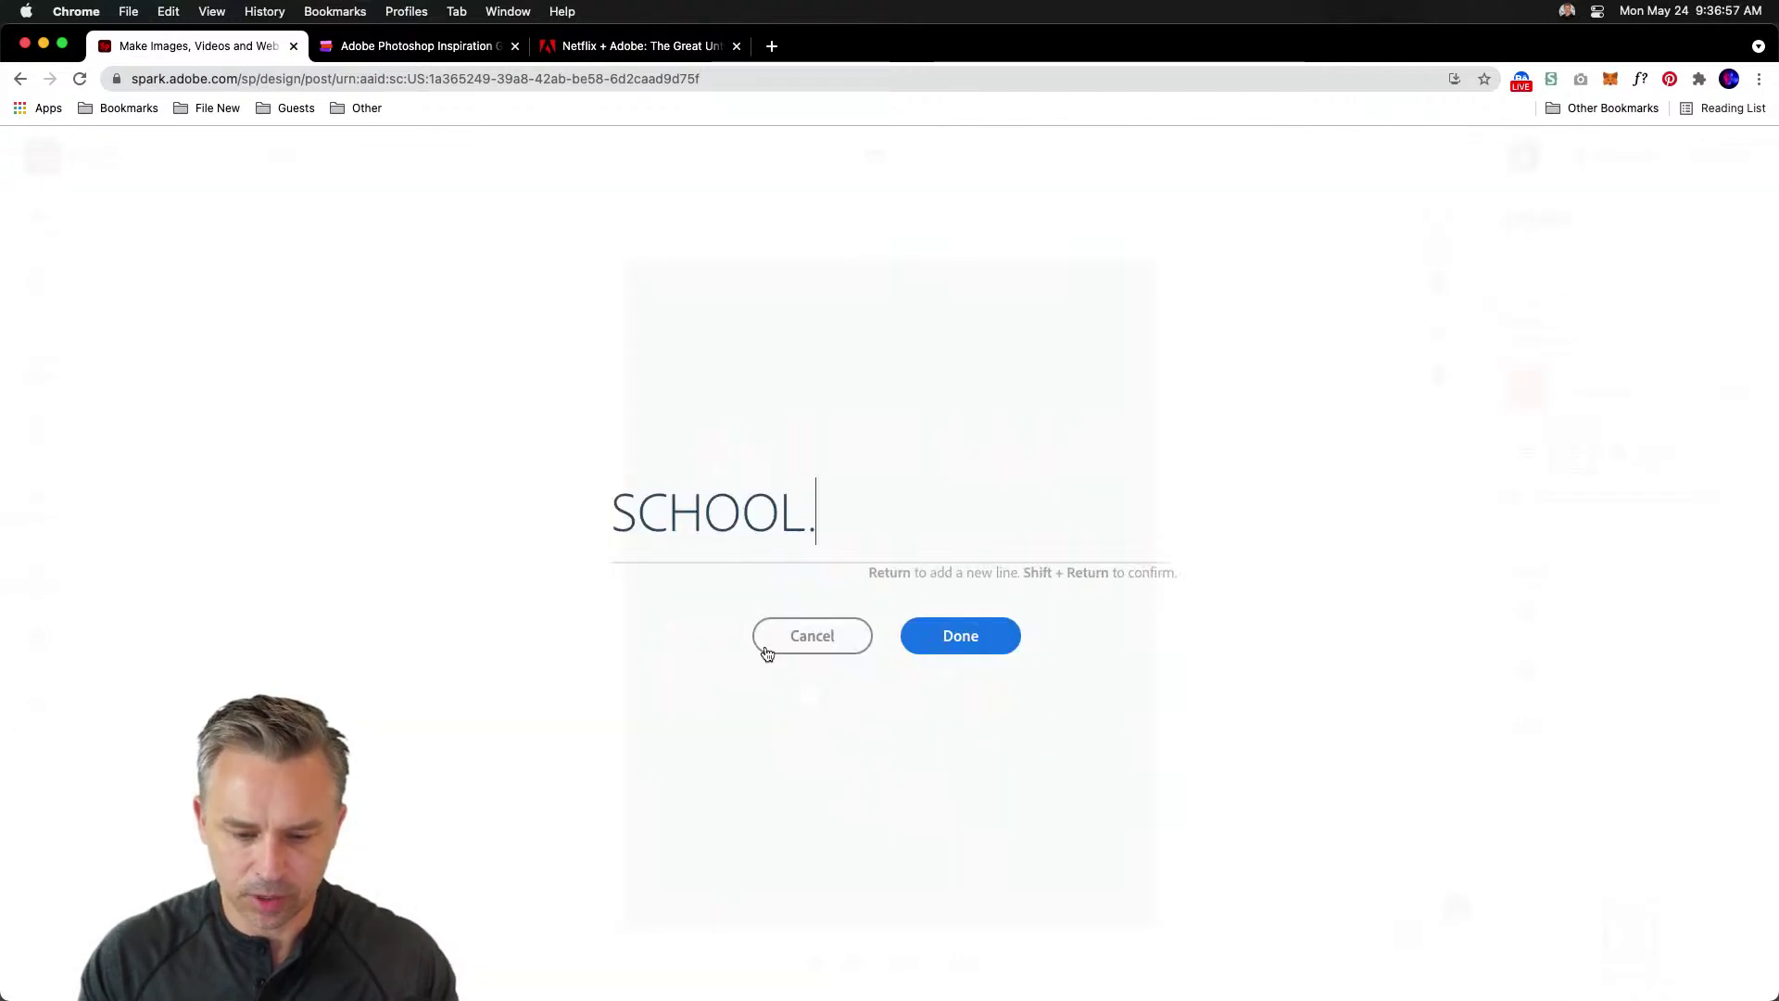
pyautogui.press('super+a')
pyautogui.write('FOR')
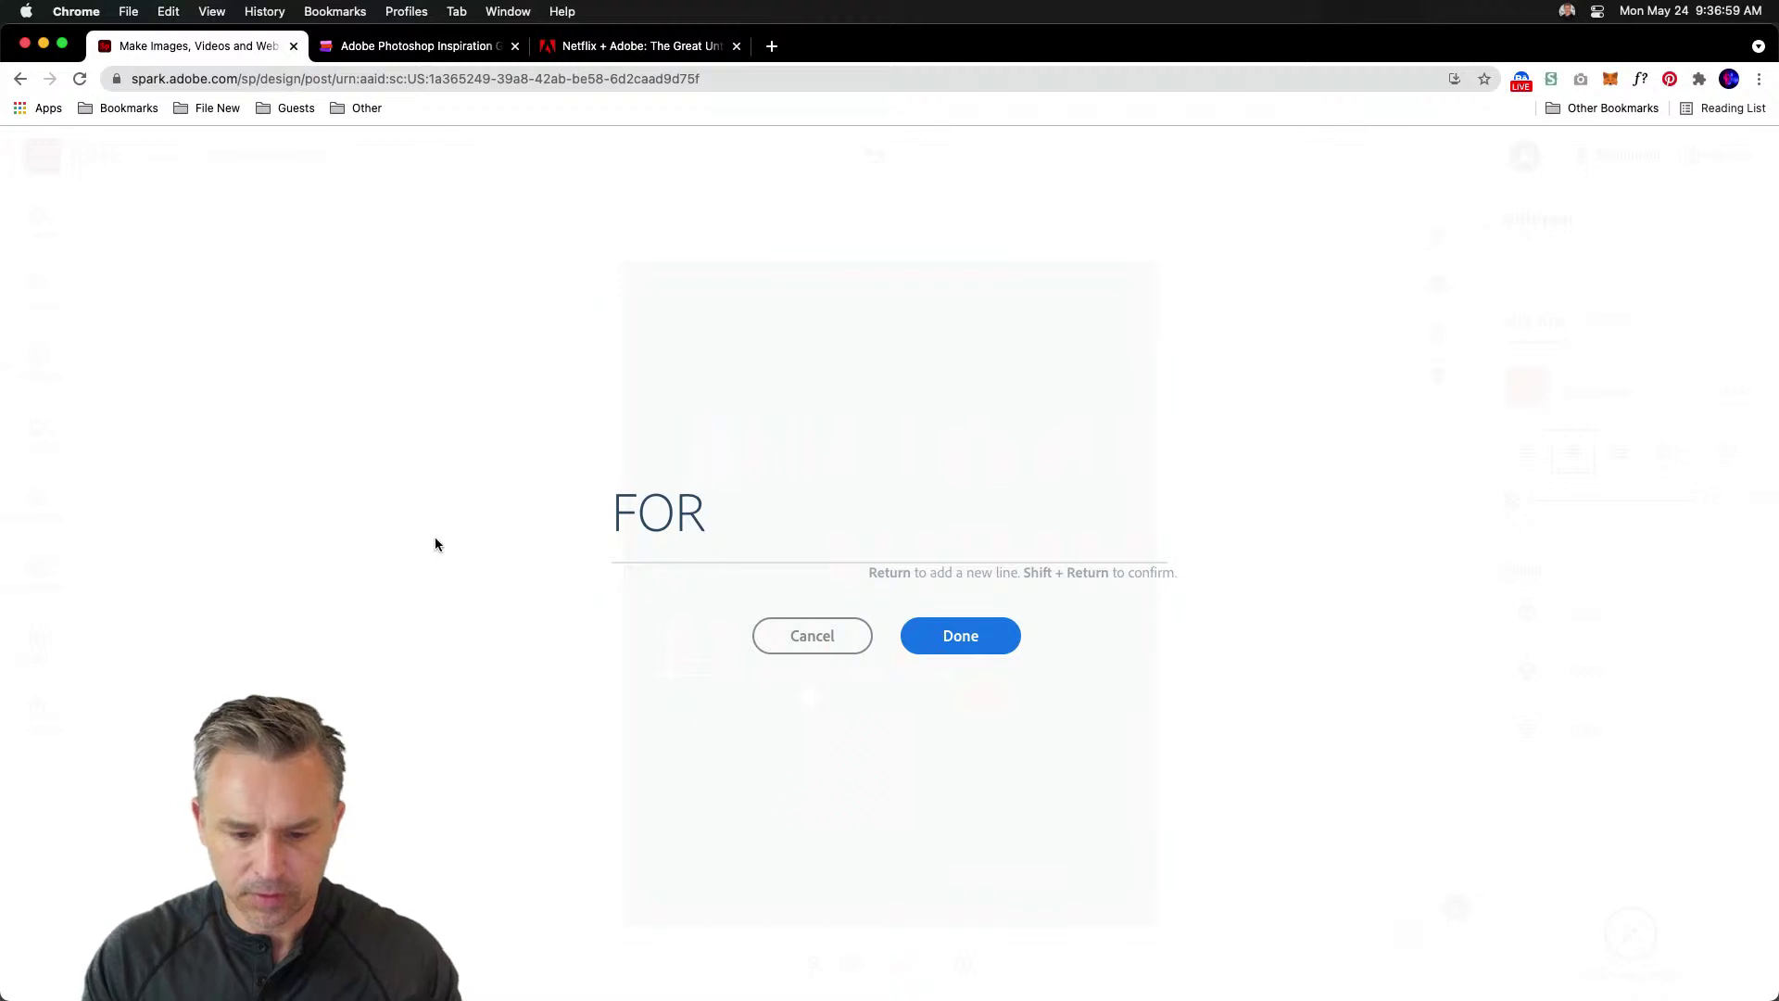
pyautogui.click(984, 651)
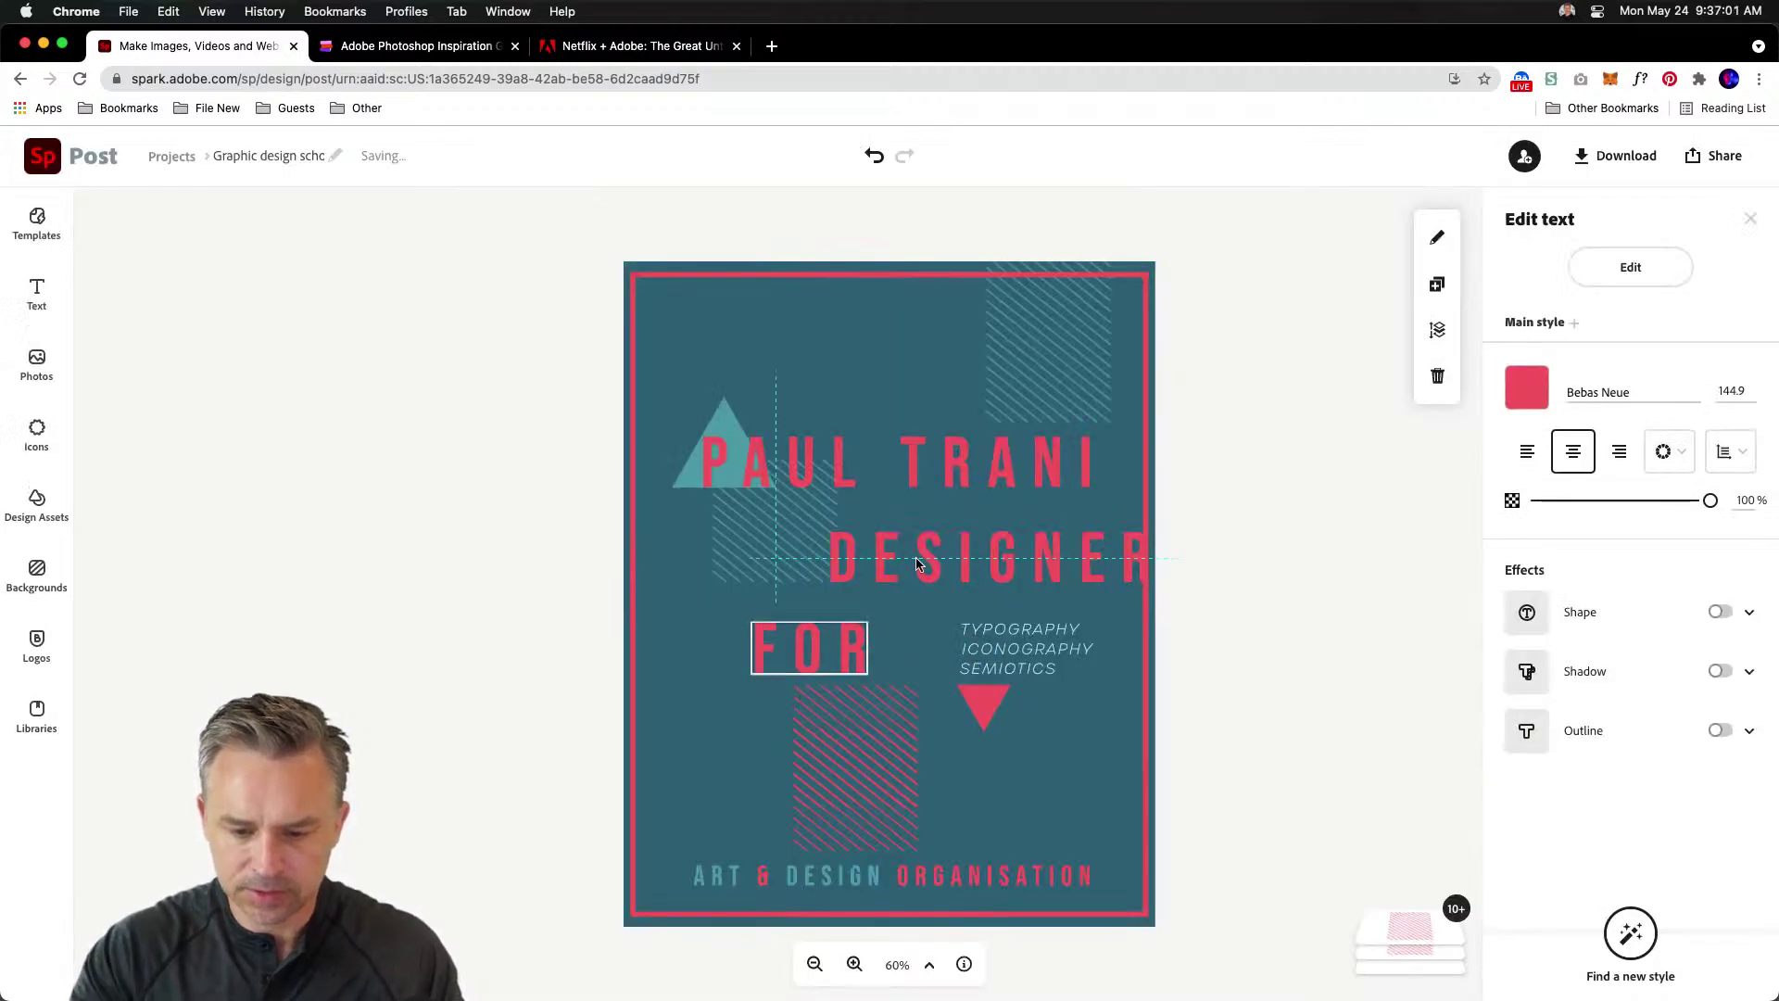
pyautogui.moveTo(917, 563); pyautogui.dragTo(840, 562)
pyautogui.moveTo(787, 664); pyautogui.dragTo(749, 664)
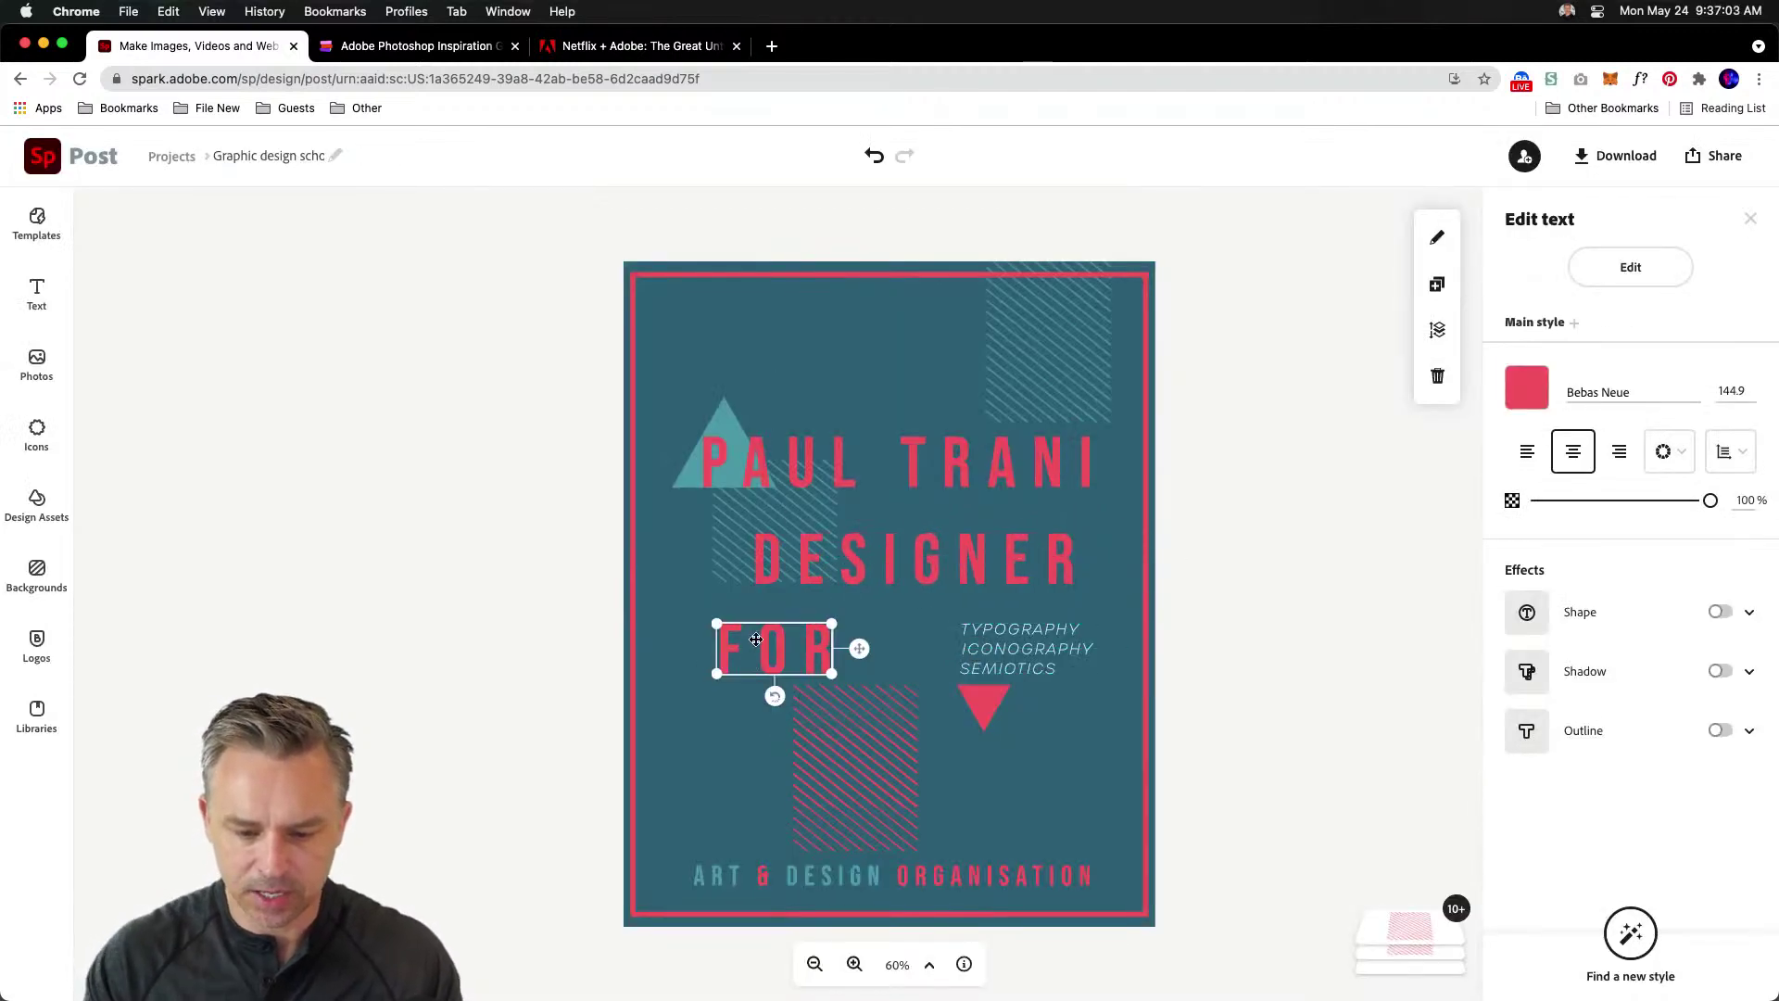
# - Duplicate the "FOR" text, place the copy below it over the red striped block, and change the copy to "HIRE"
pyautogui.click(1437, 283)
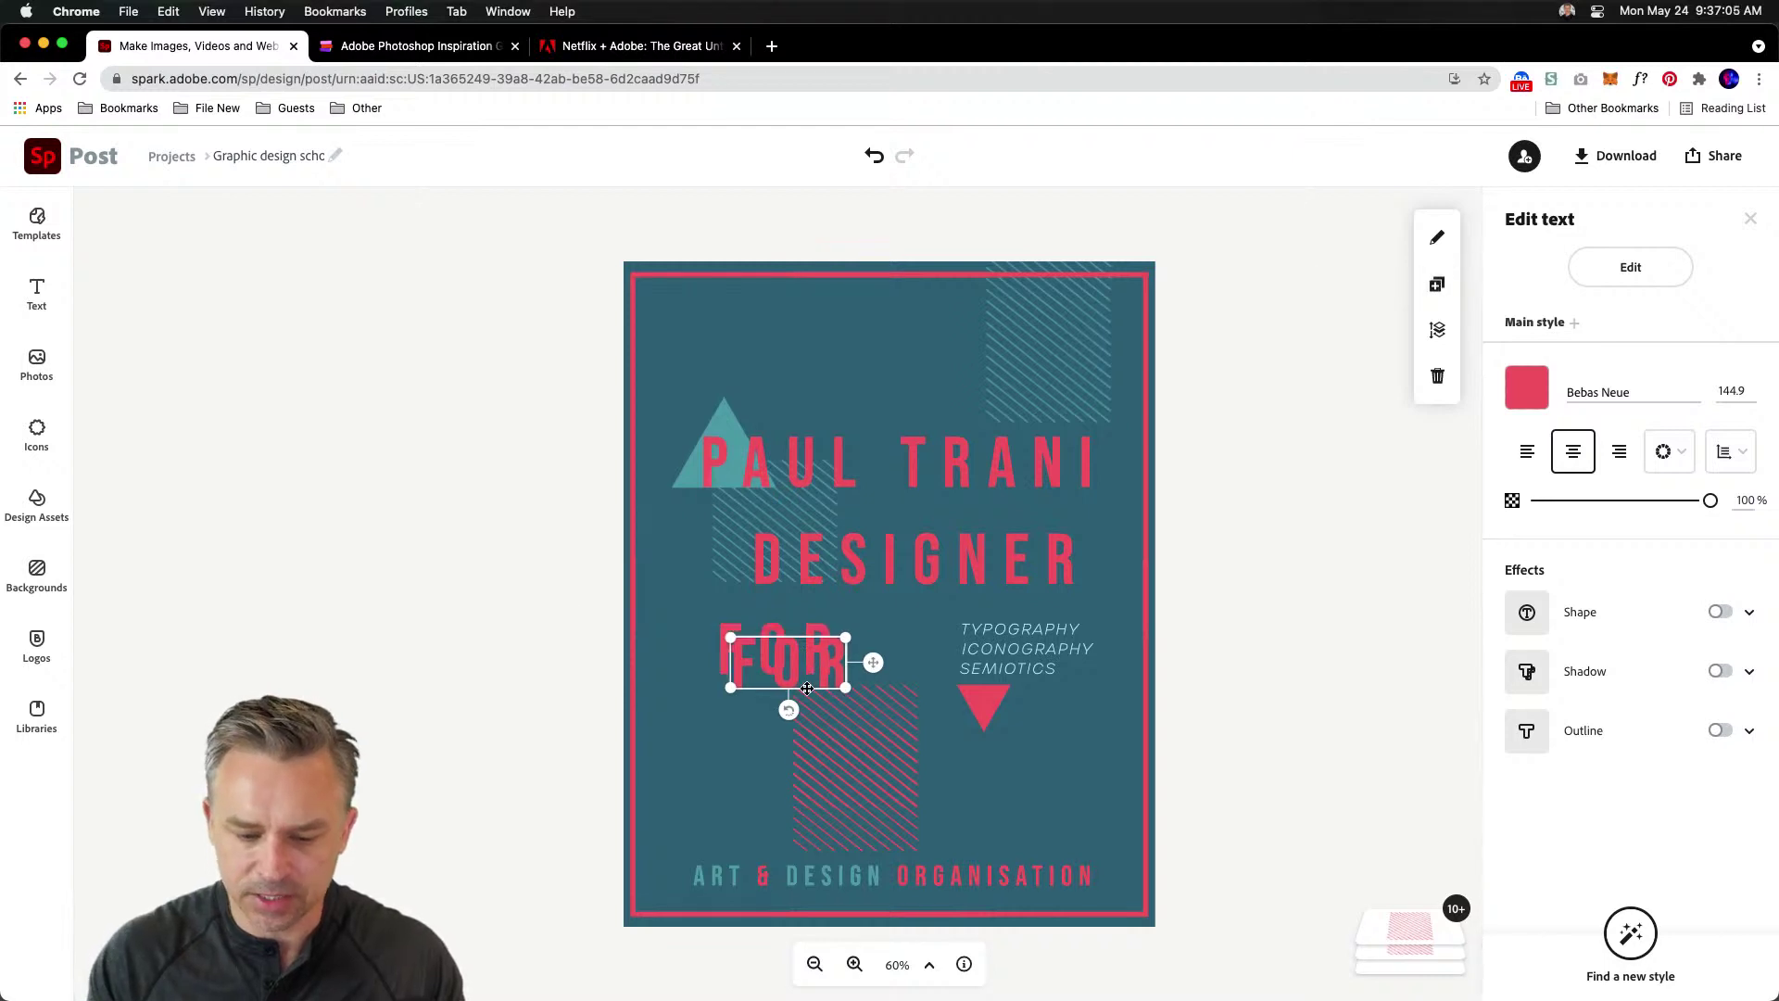
pyautogui.moveTo(807, 688); pyautogui.dragTo(844, 763)
pyautogui.click(822, 736)
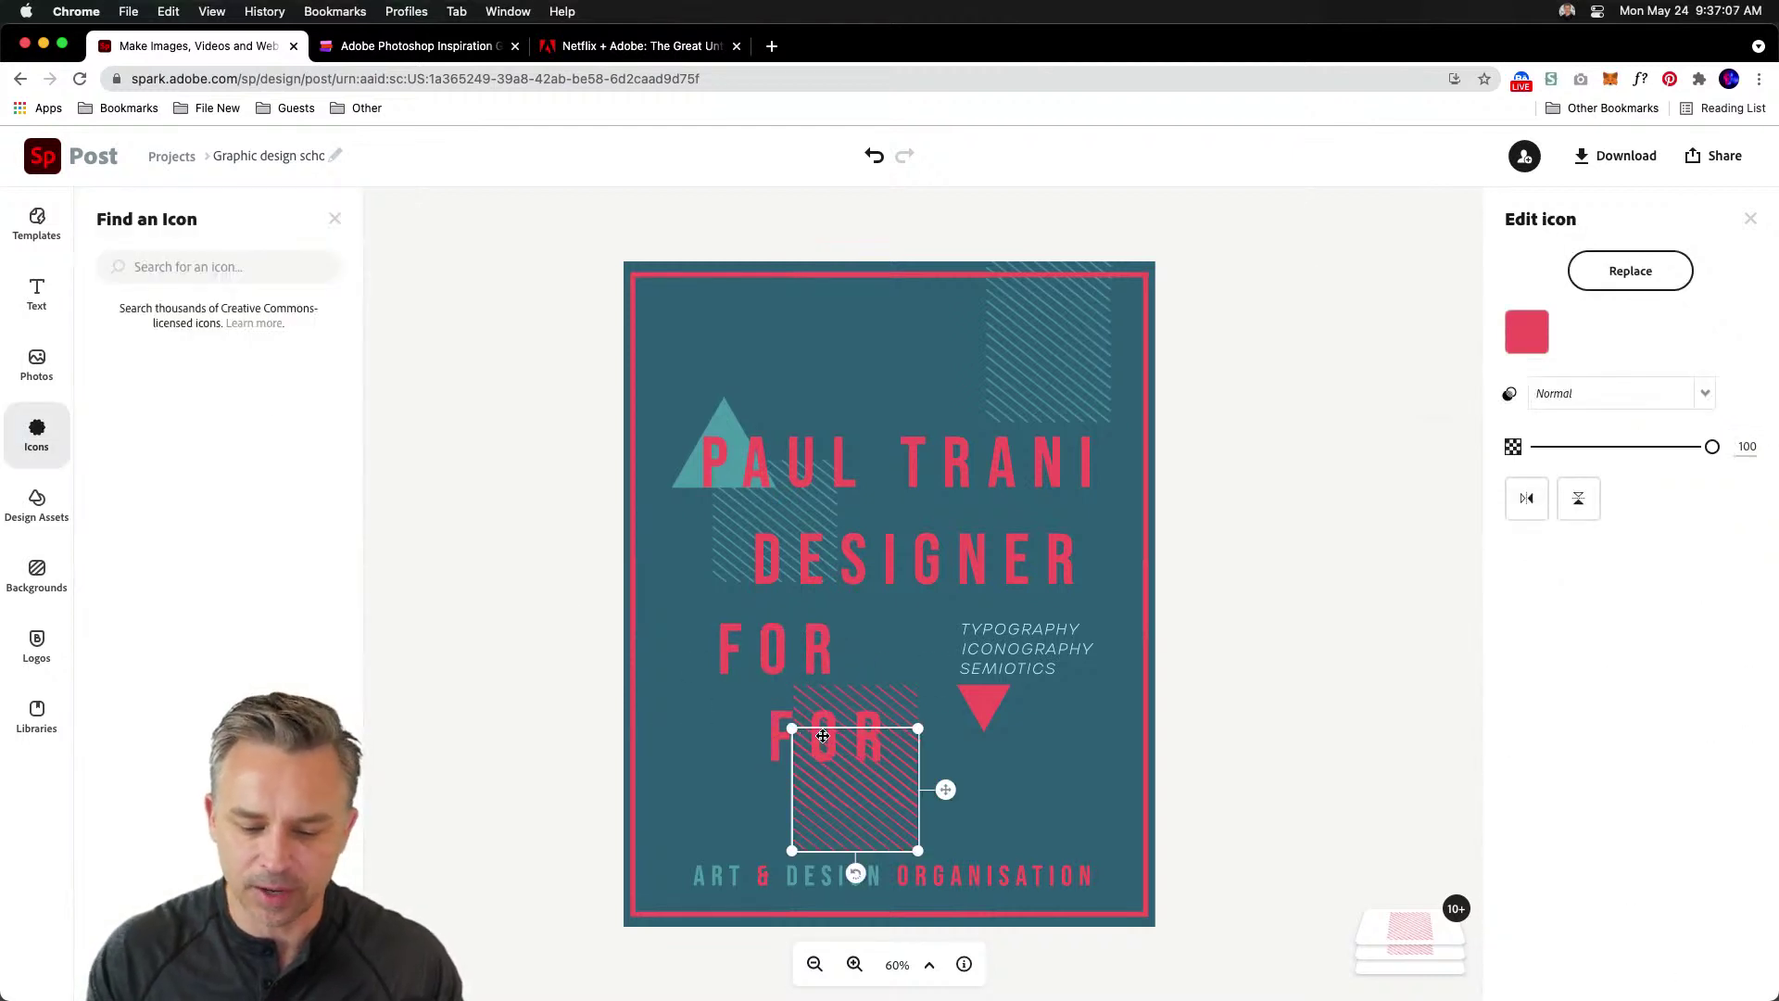
pyautogui.click(823, 735)
pyautogui.doubleClick(776, 723)
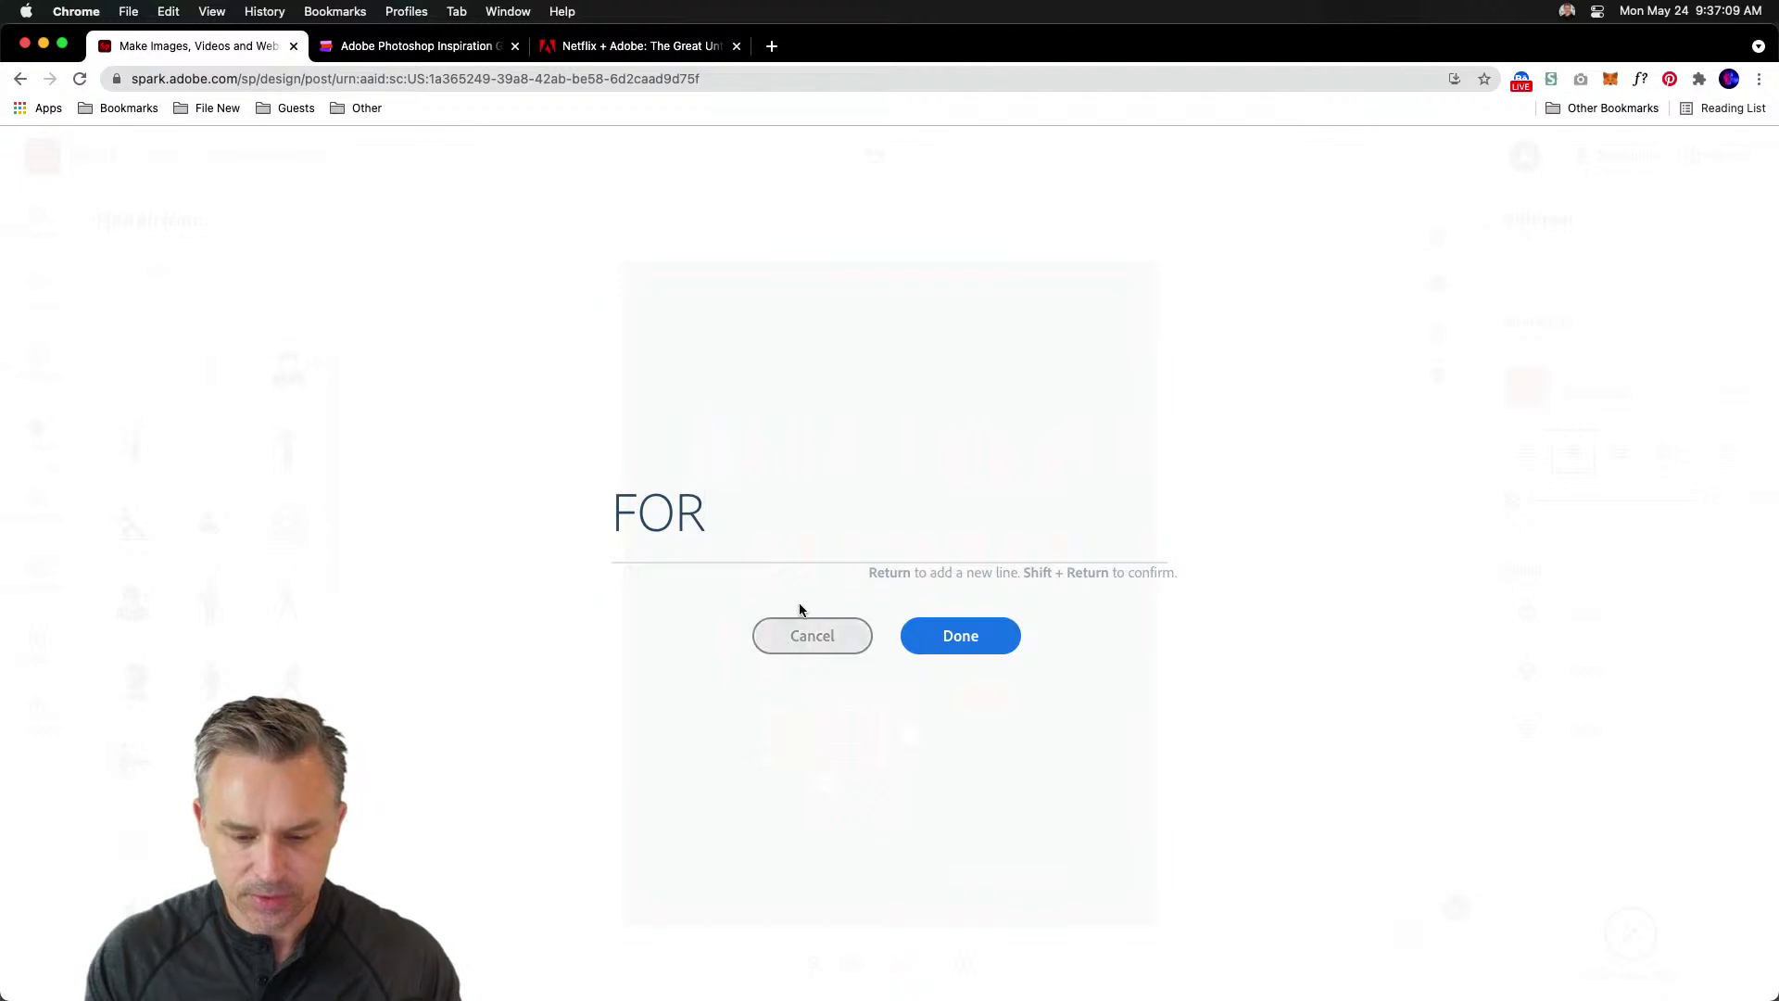
pyautogui.press('super+a')
pyautogui.write('HIRE')
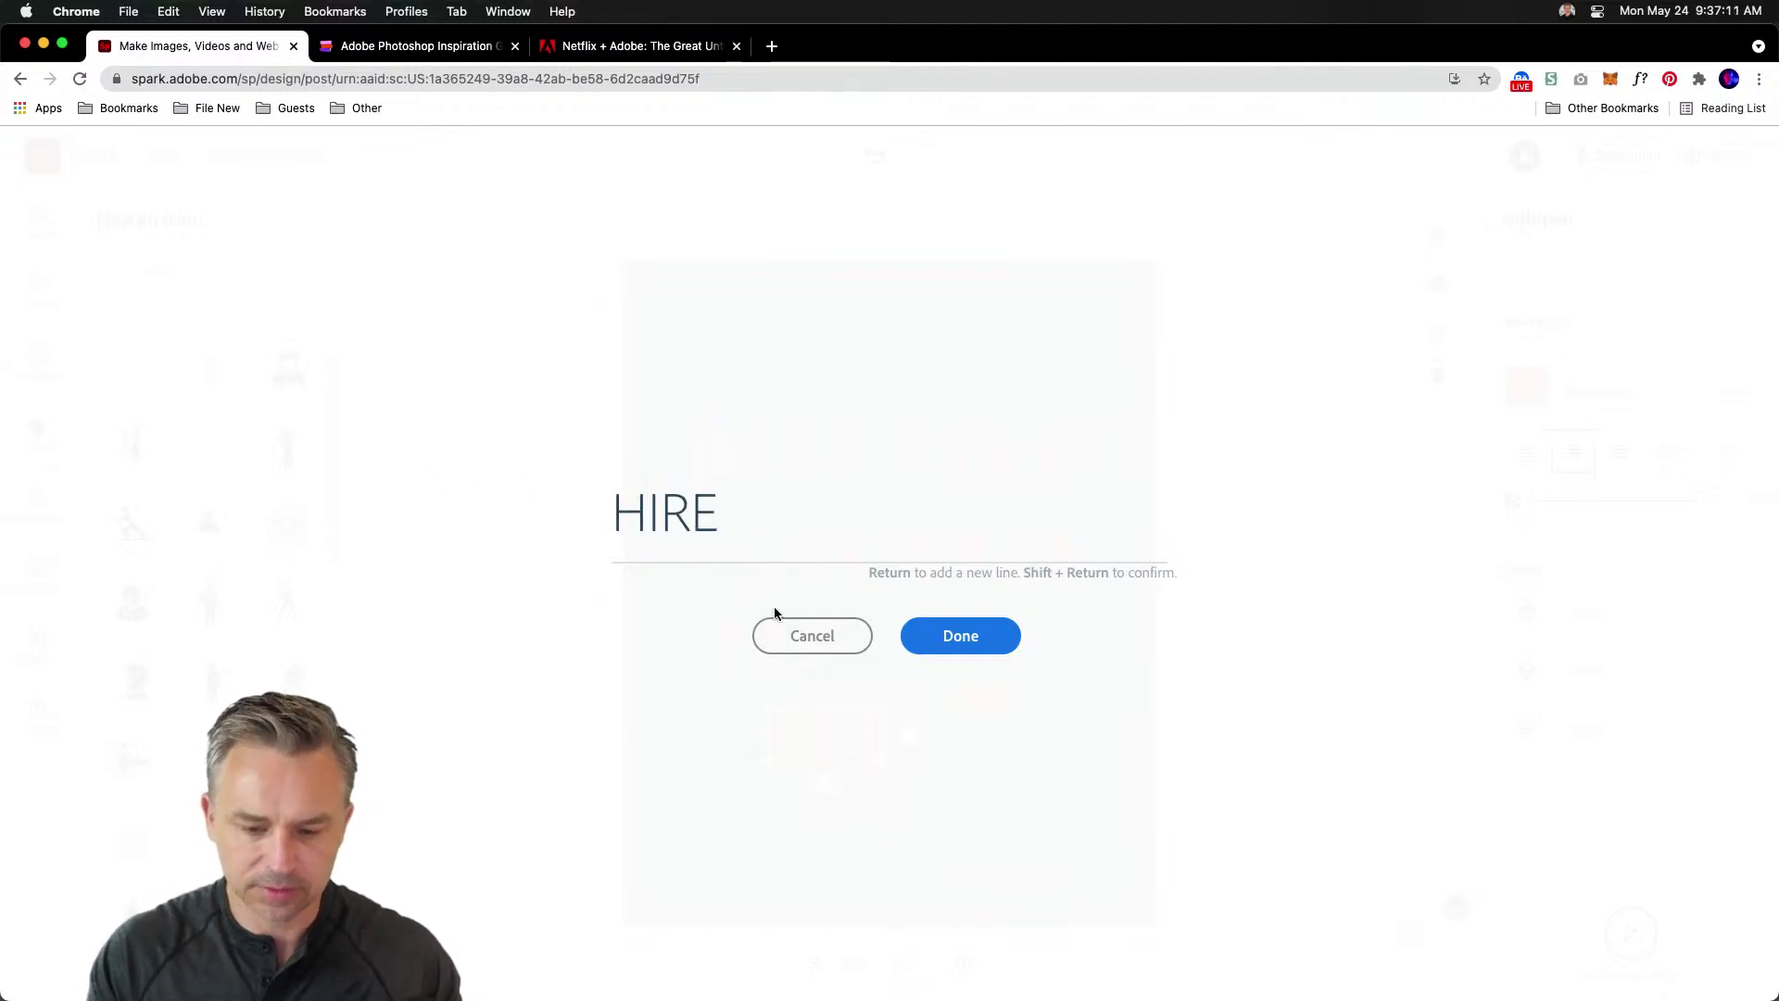
pyautogui.click(930, 638)
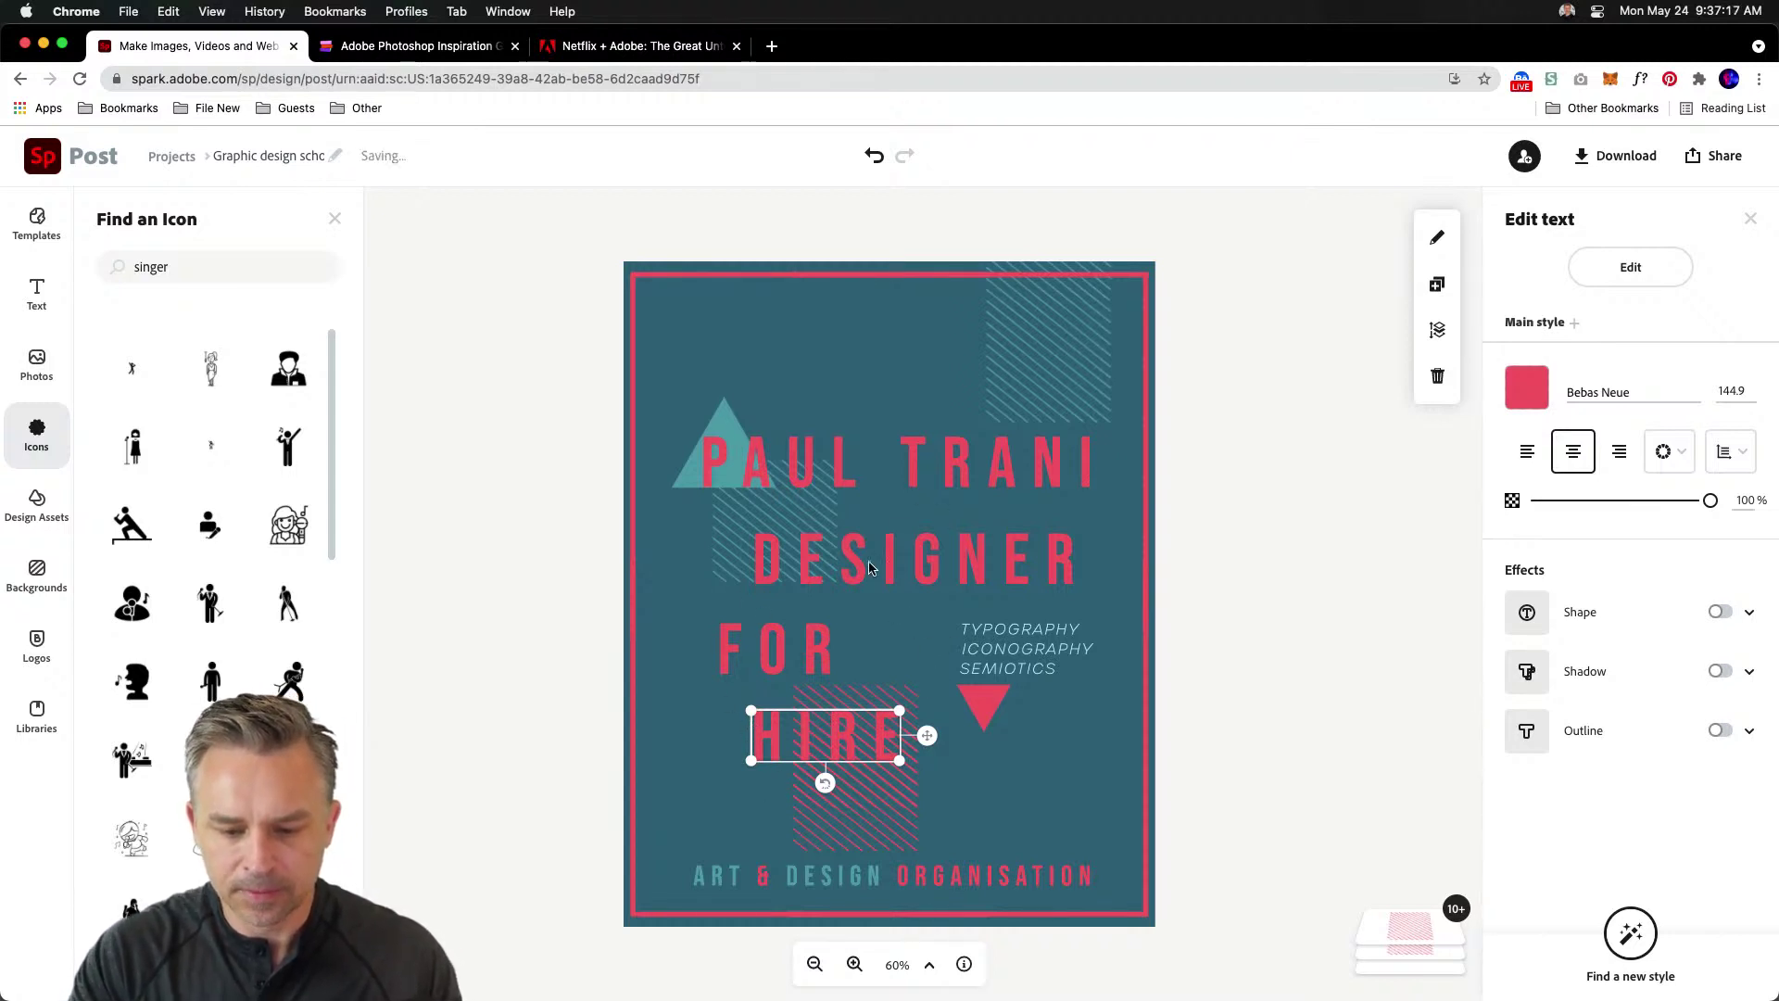
# - Replace the "TYPOGRAPHY" line with "LOGOS"
pyautogui.click(934, 654)
pyautogui.click(1014, 636)
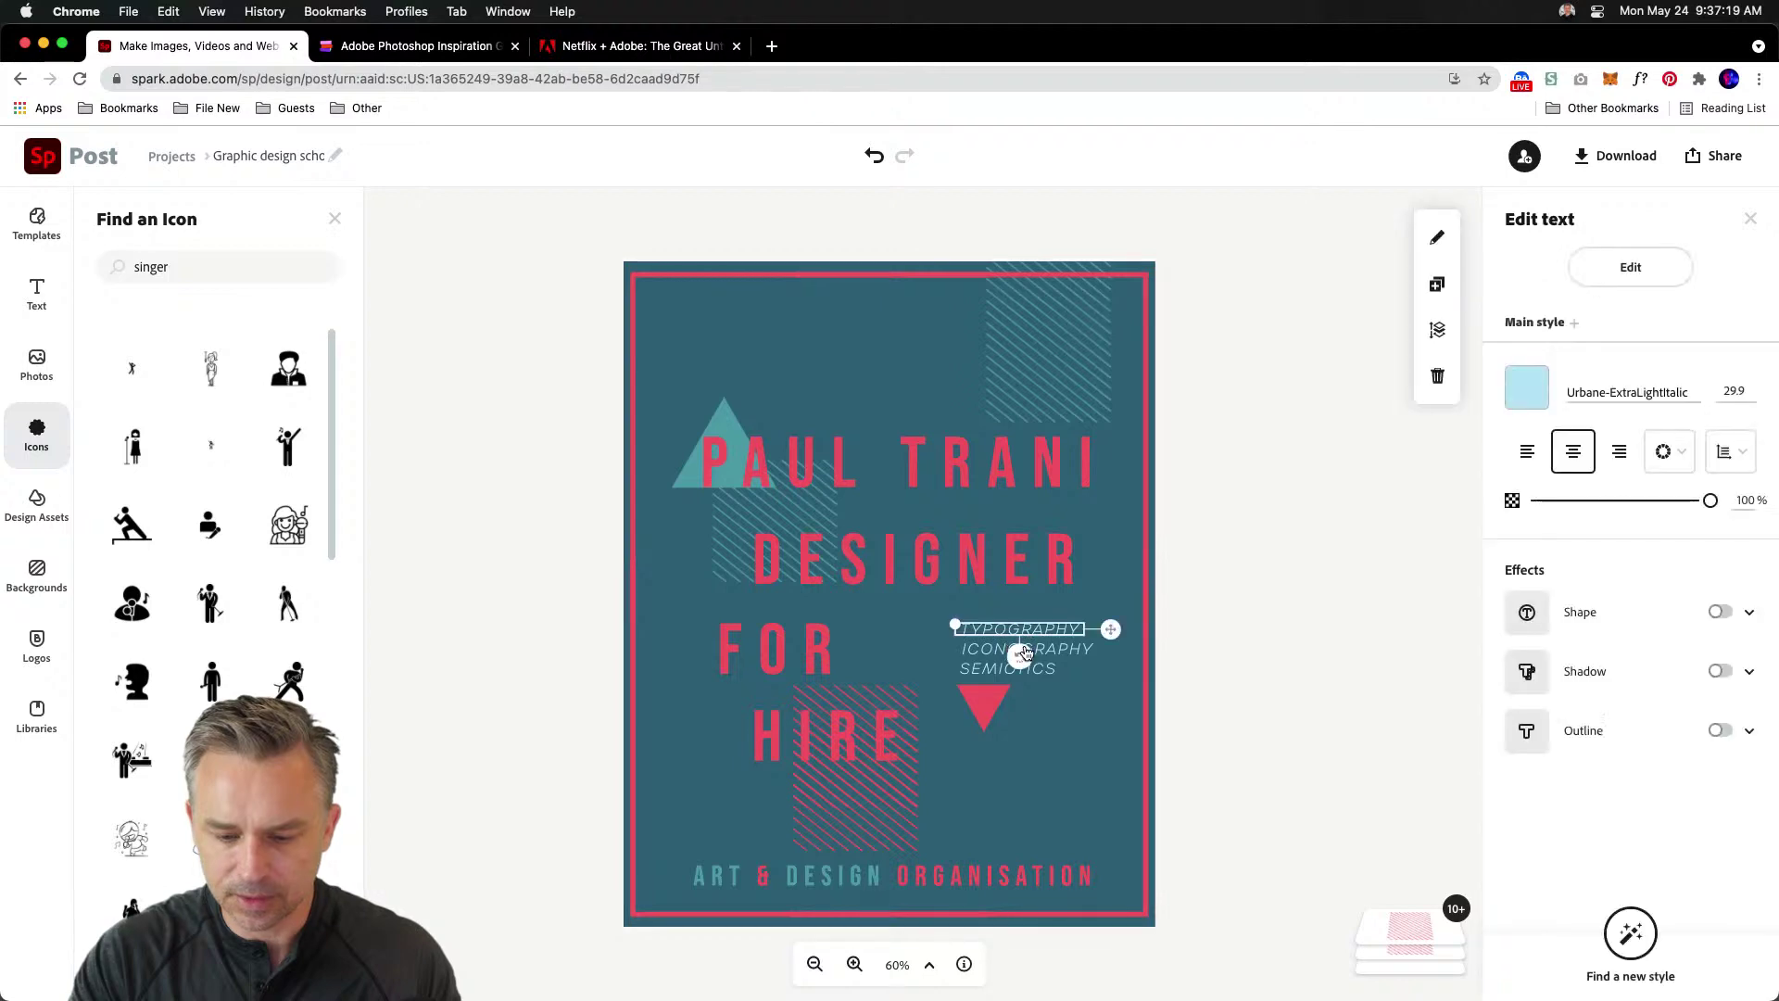
pyautogui.click(1010, 649)
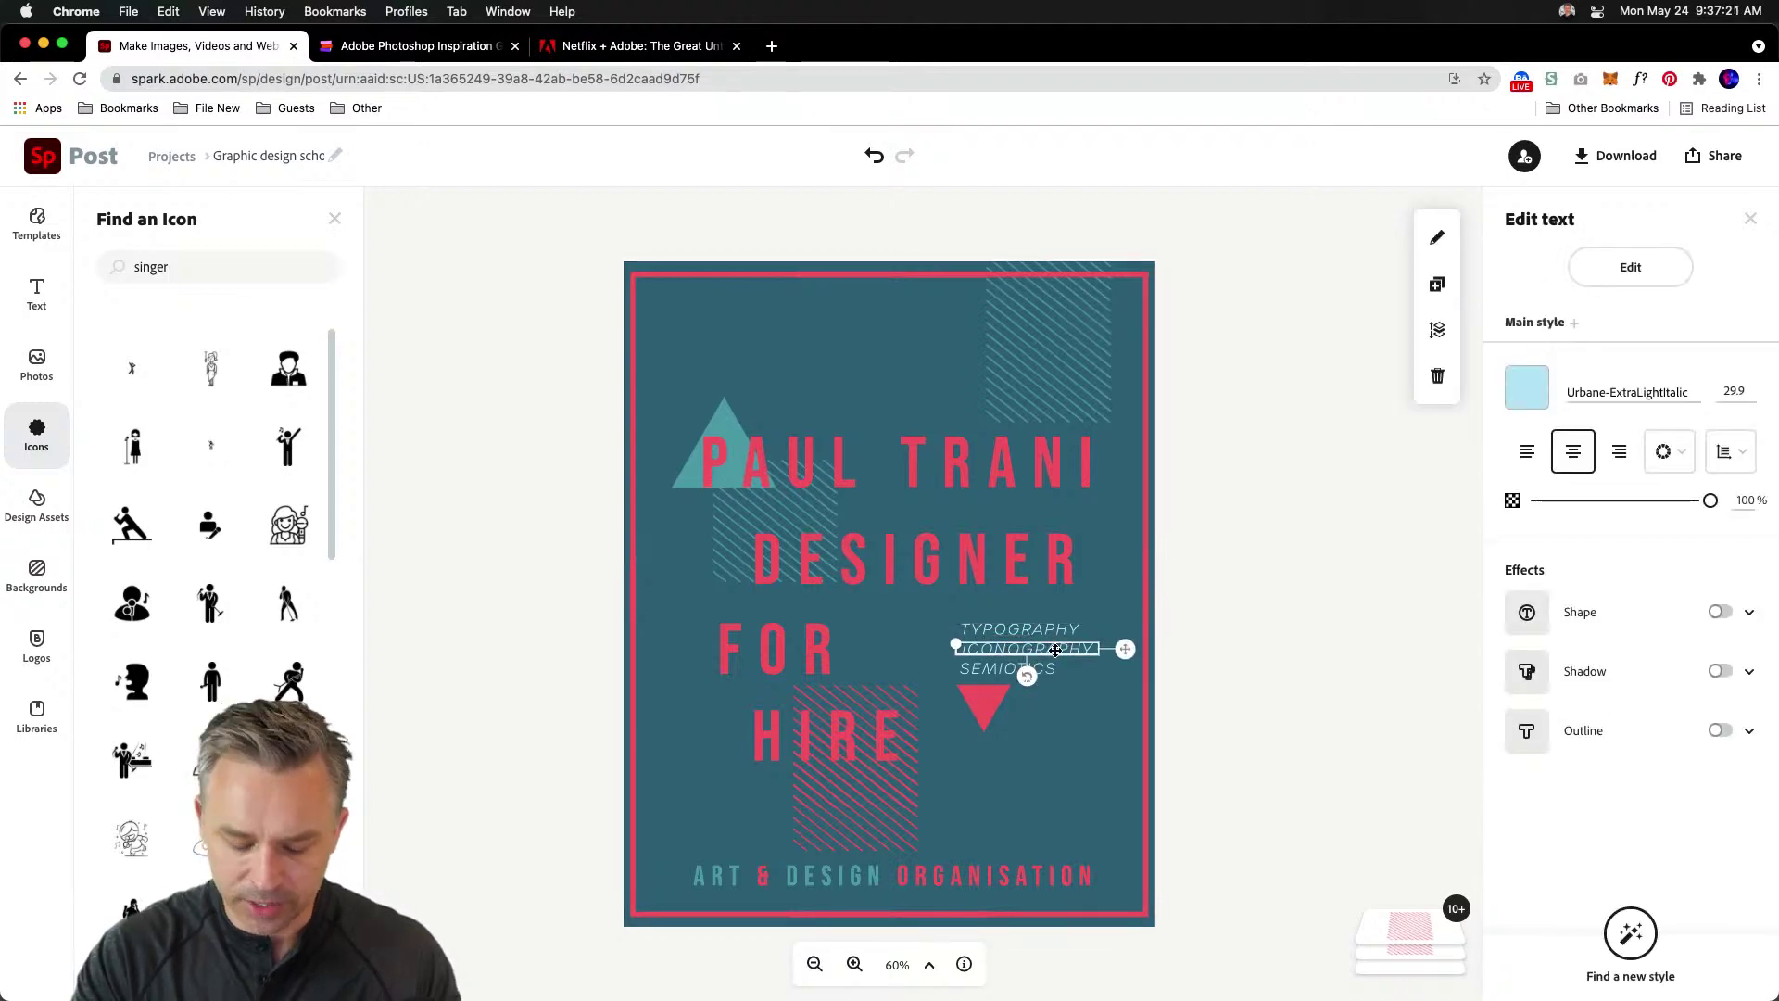
pyautogui.click(854, 964)
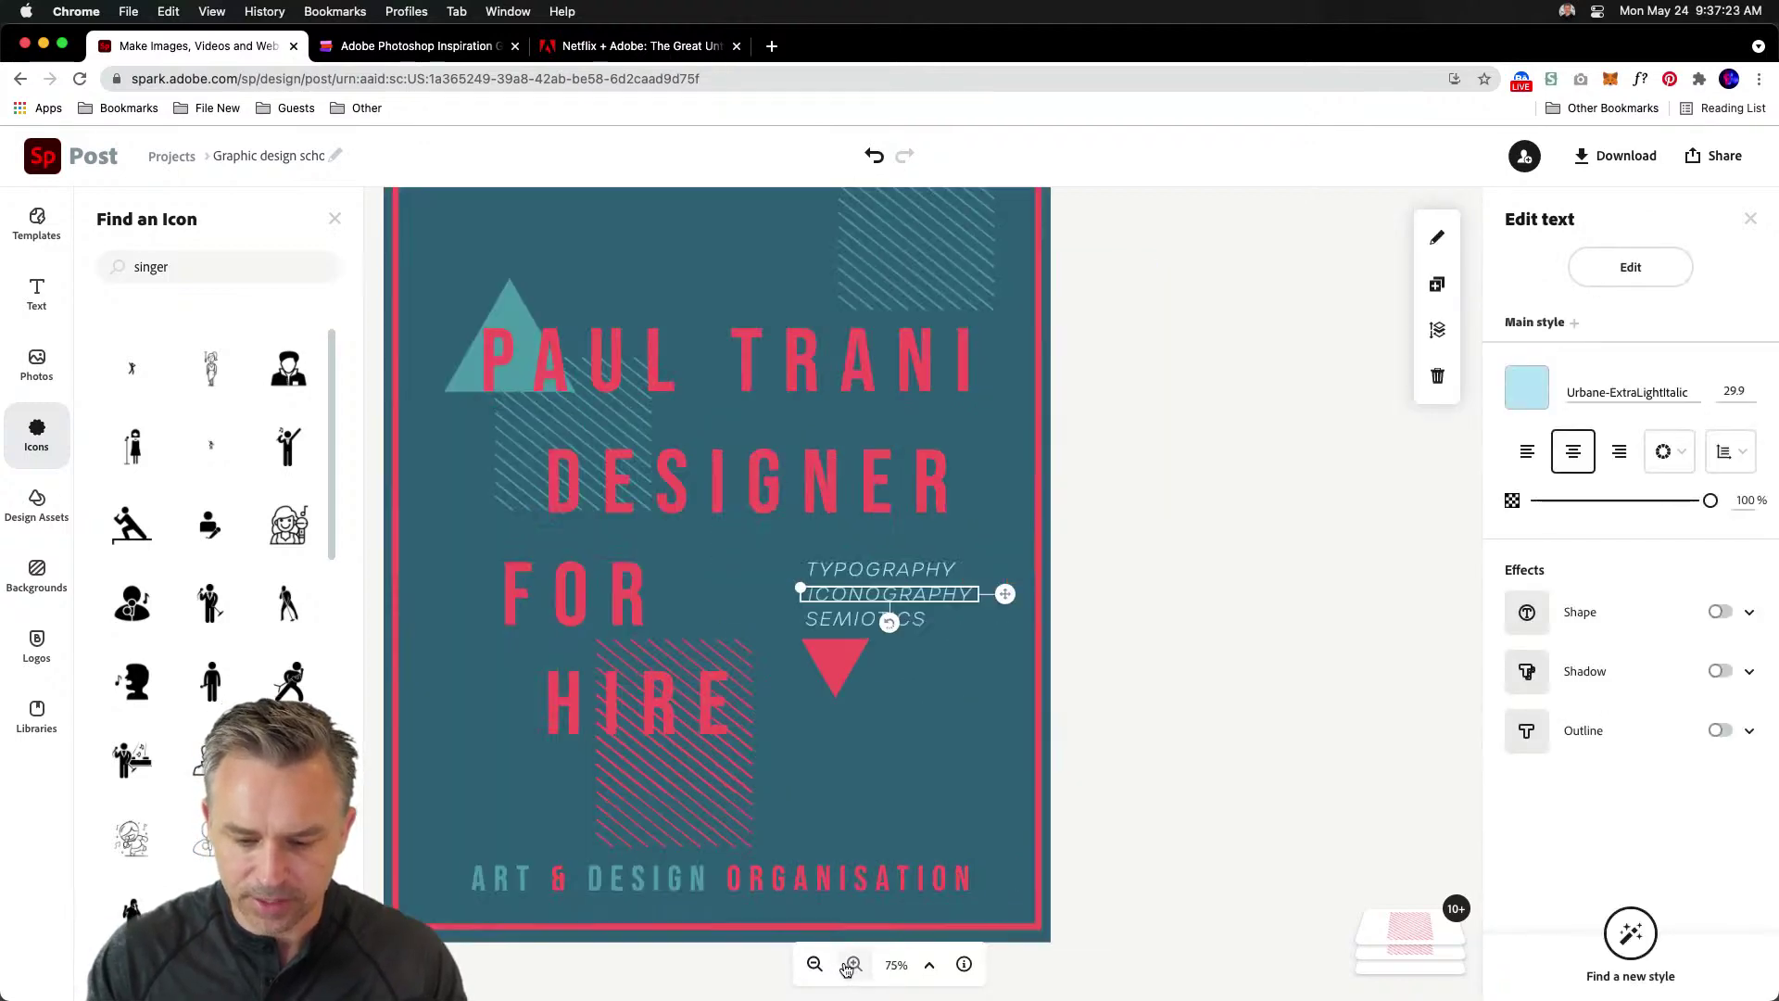
pyautogui.click(825, 561)
pyautogui.click(823, 565)
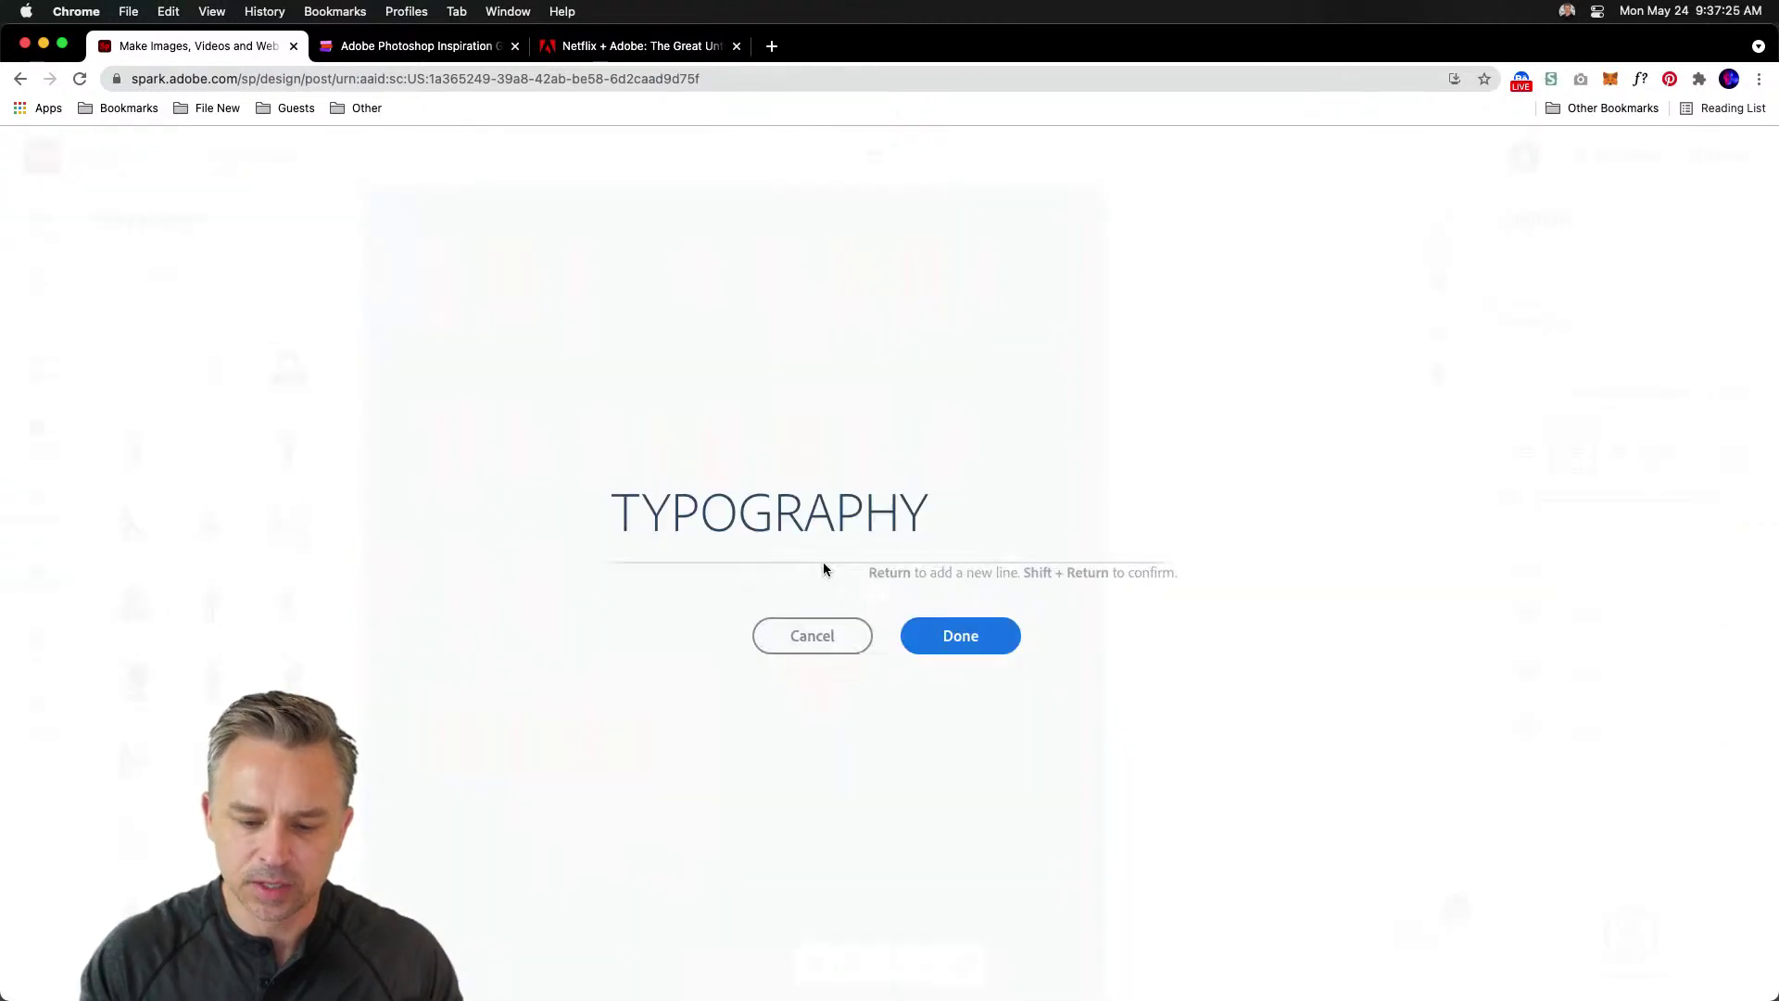
pyautogui.press('super+a')
pyautogui.write('LOGOS')
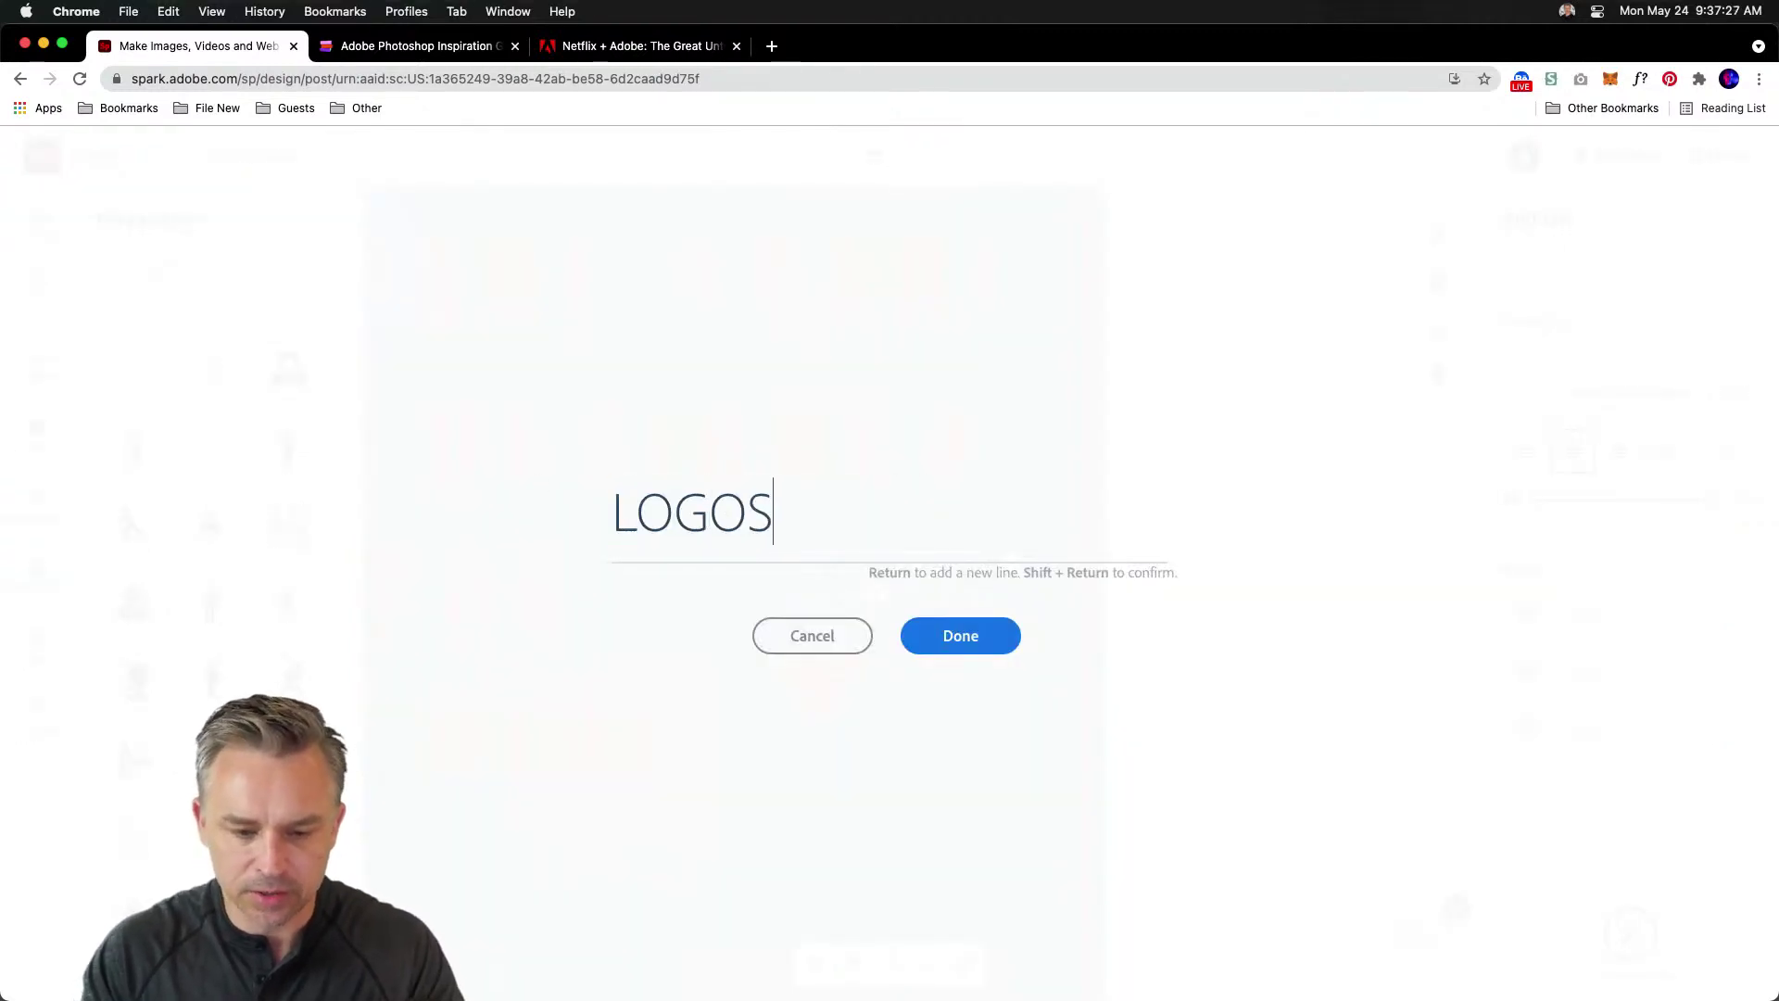
pyautogui.click(939, 637)
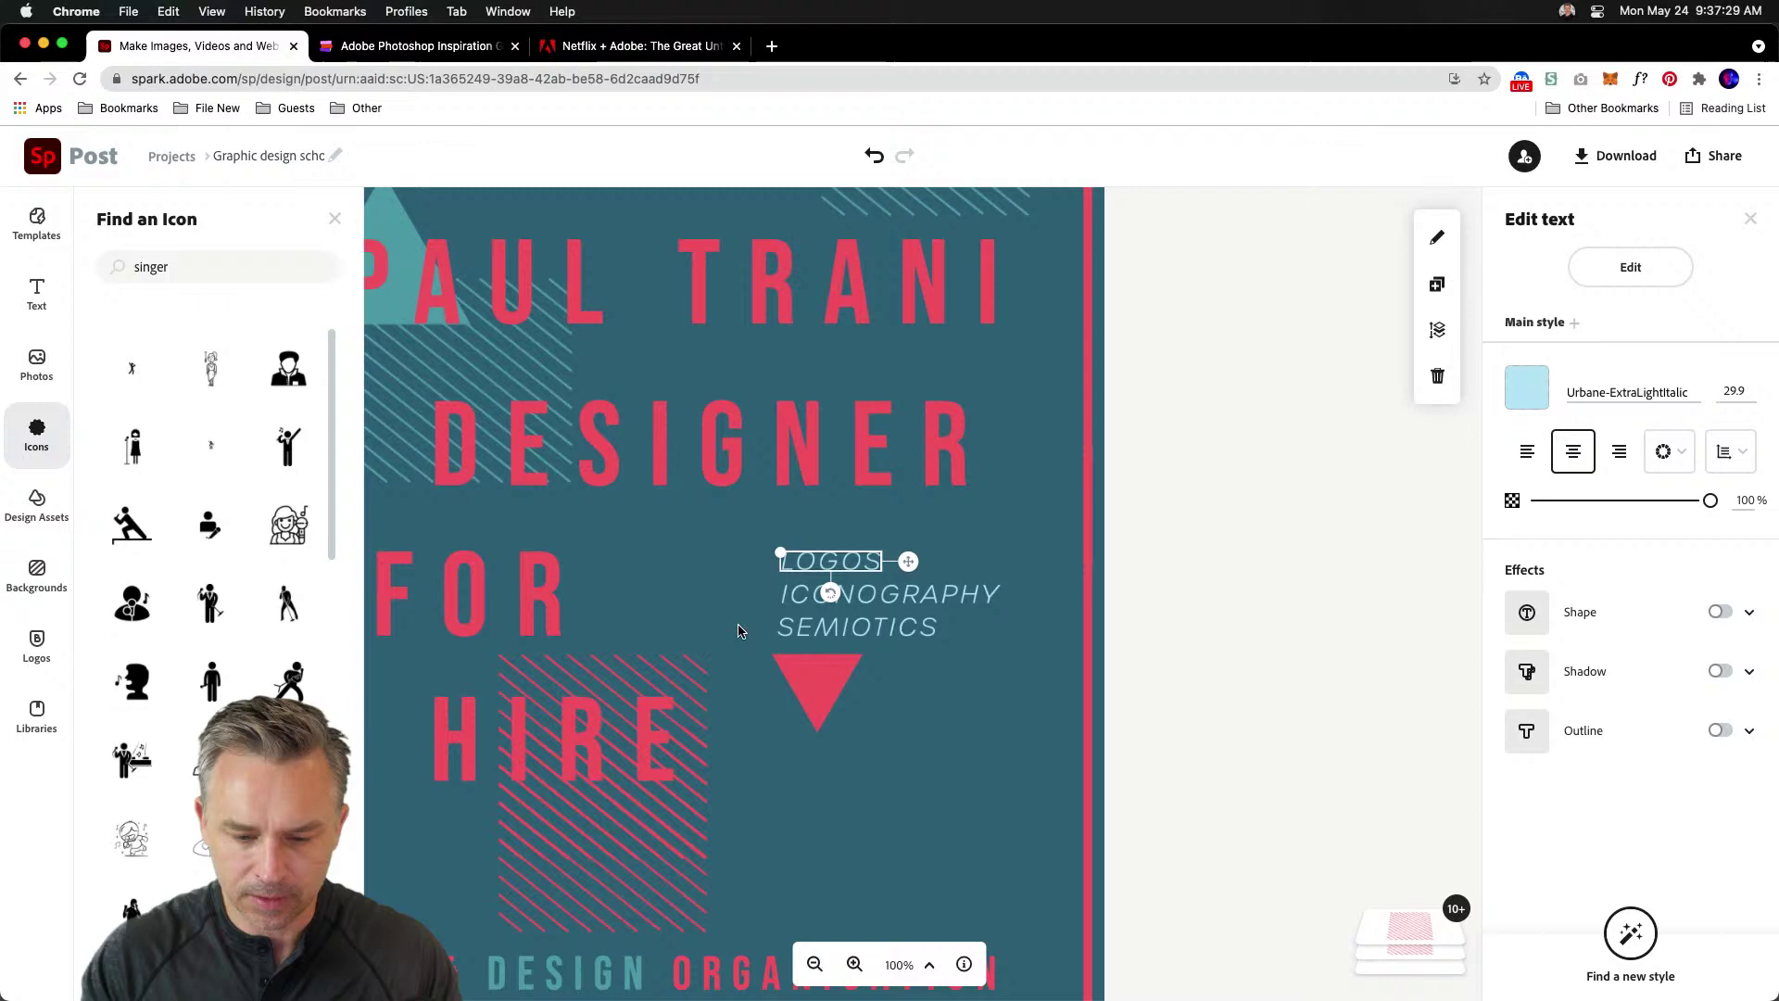
# - Replace the "ICONOGRAPHY" line with "BRANDING"
pyautogui.doubleClick(964, 594)
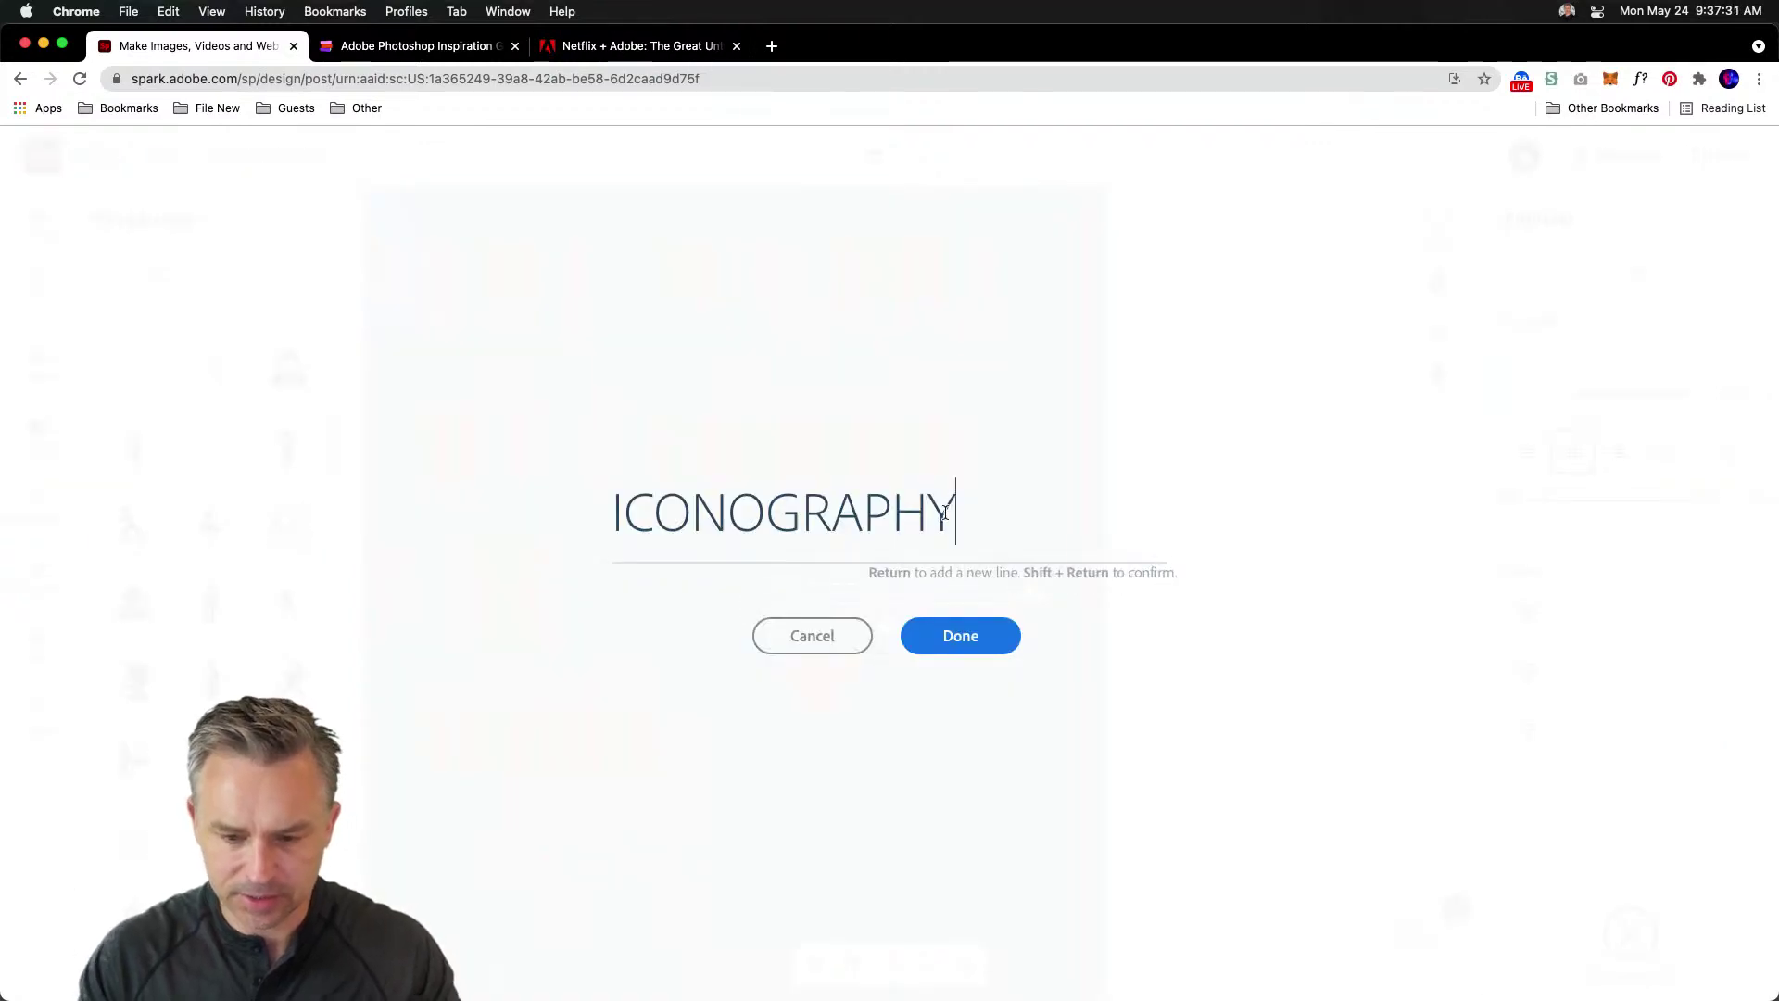
pyautogui.press('super+a')
pyautogui.write('BRANDING')
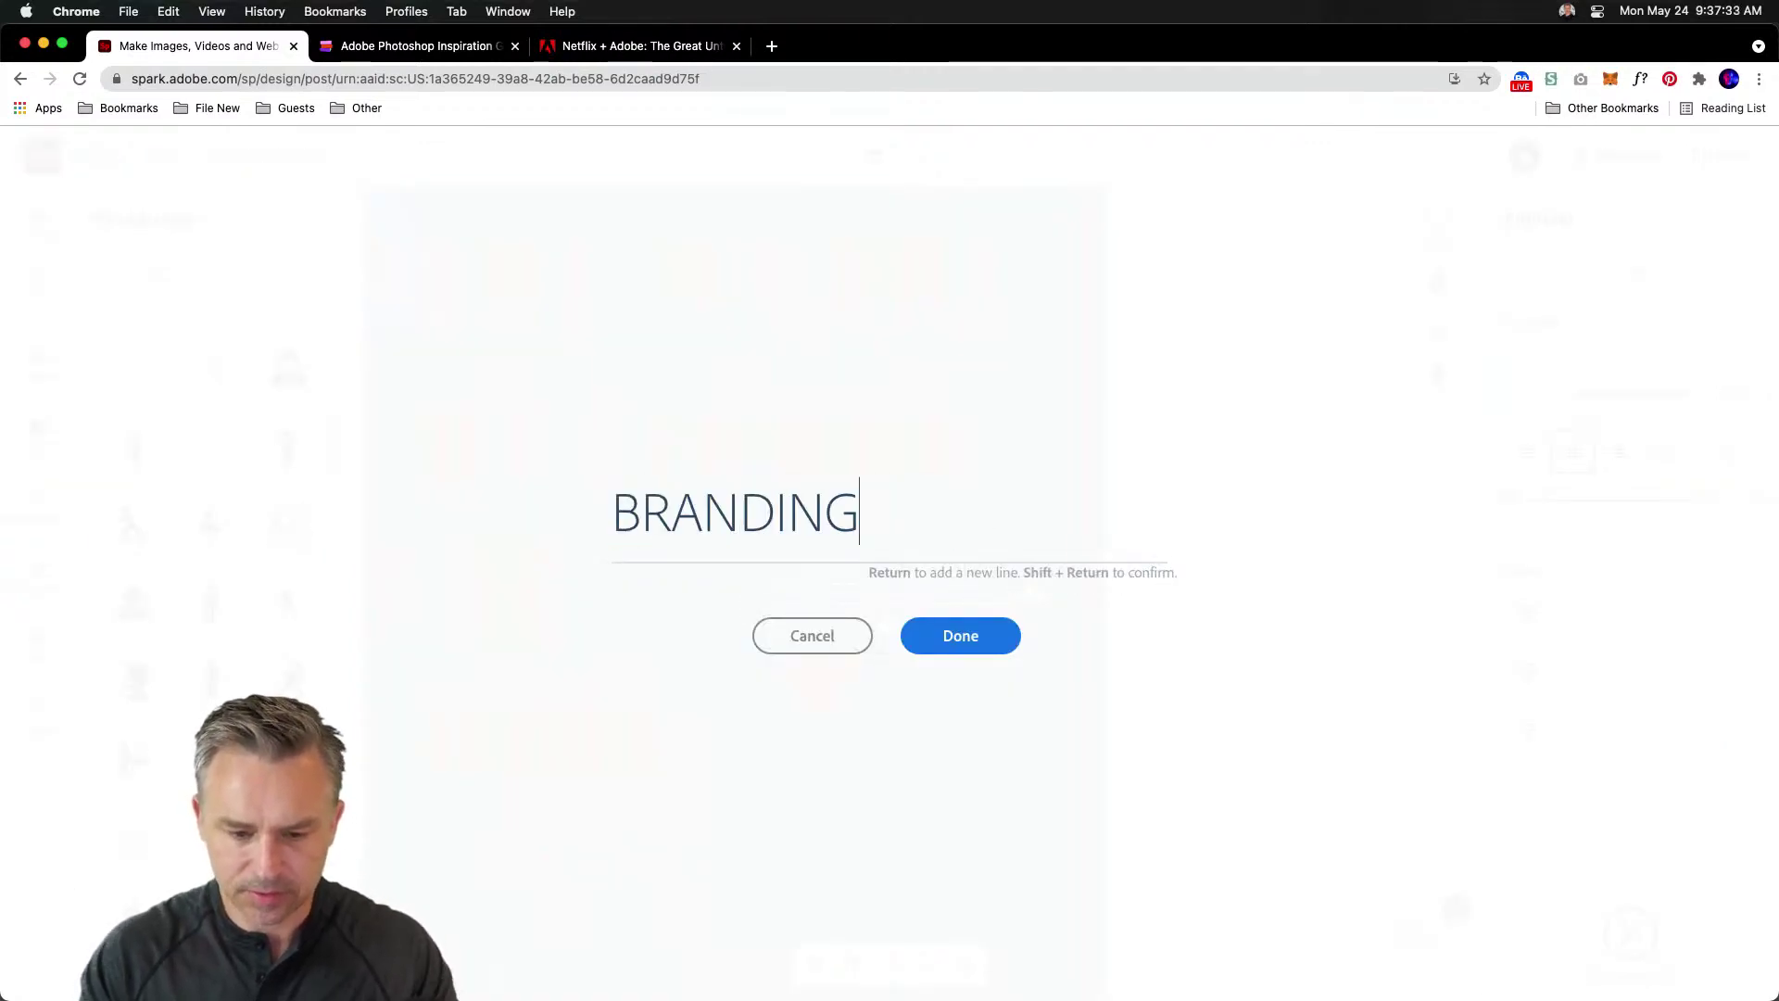
pyautogui.click(944, 637)
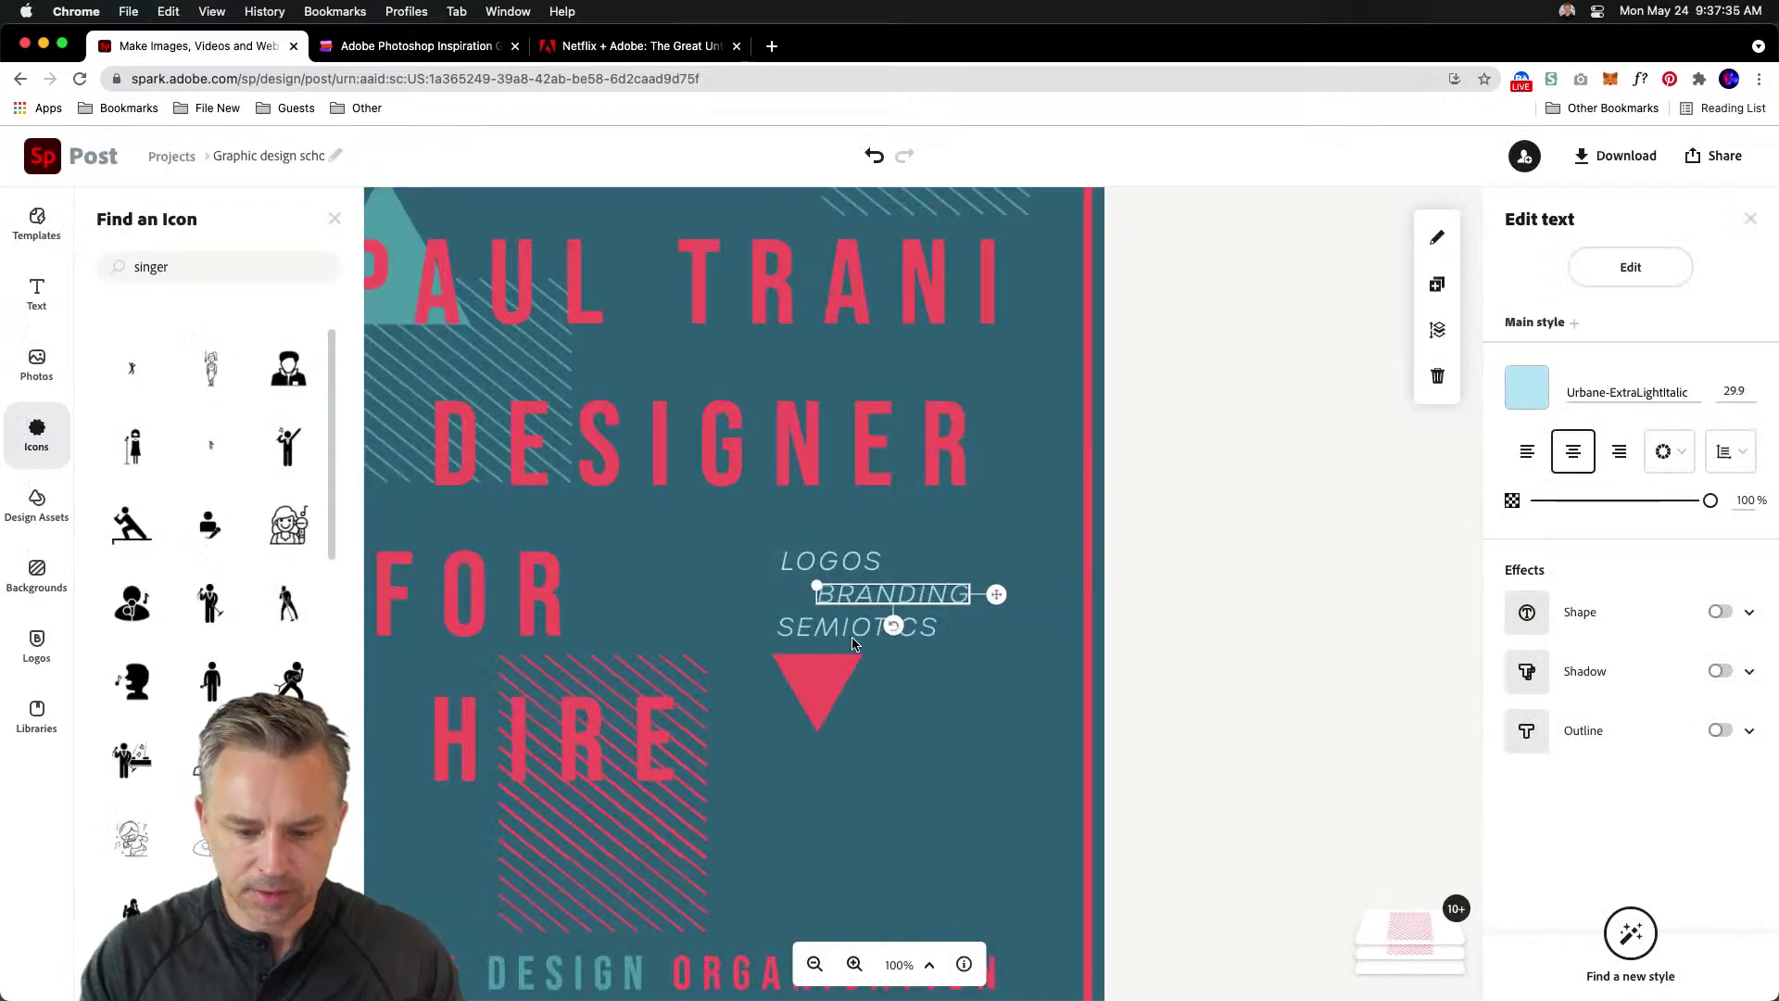
# - Replace the "SEMIOTICS" line with "PRINT" and shift it left to sit directly above the small red triangle
pyautogui.doubleClick(792, 642)
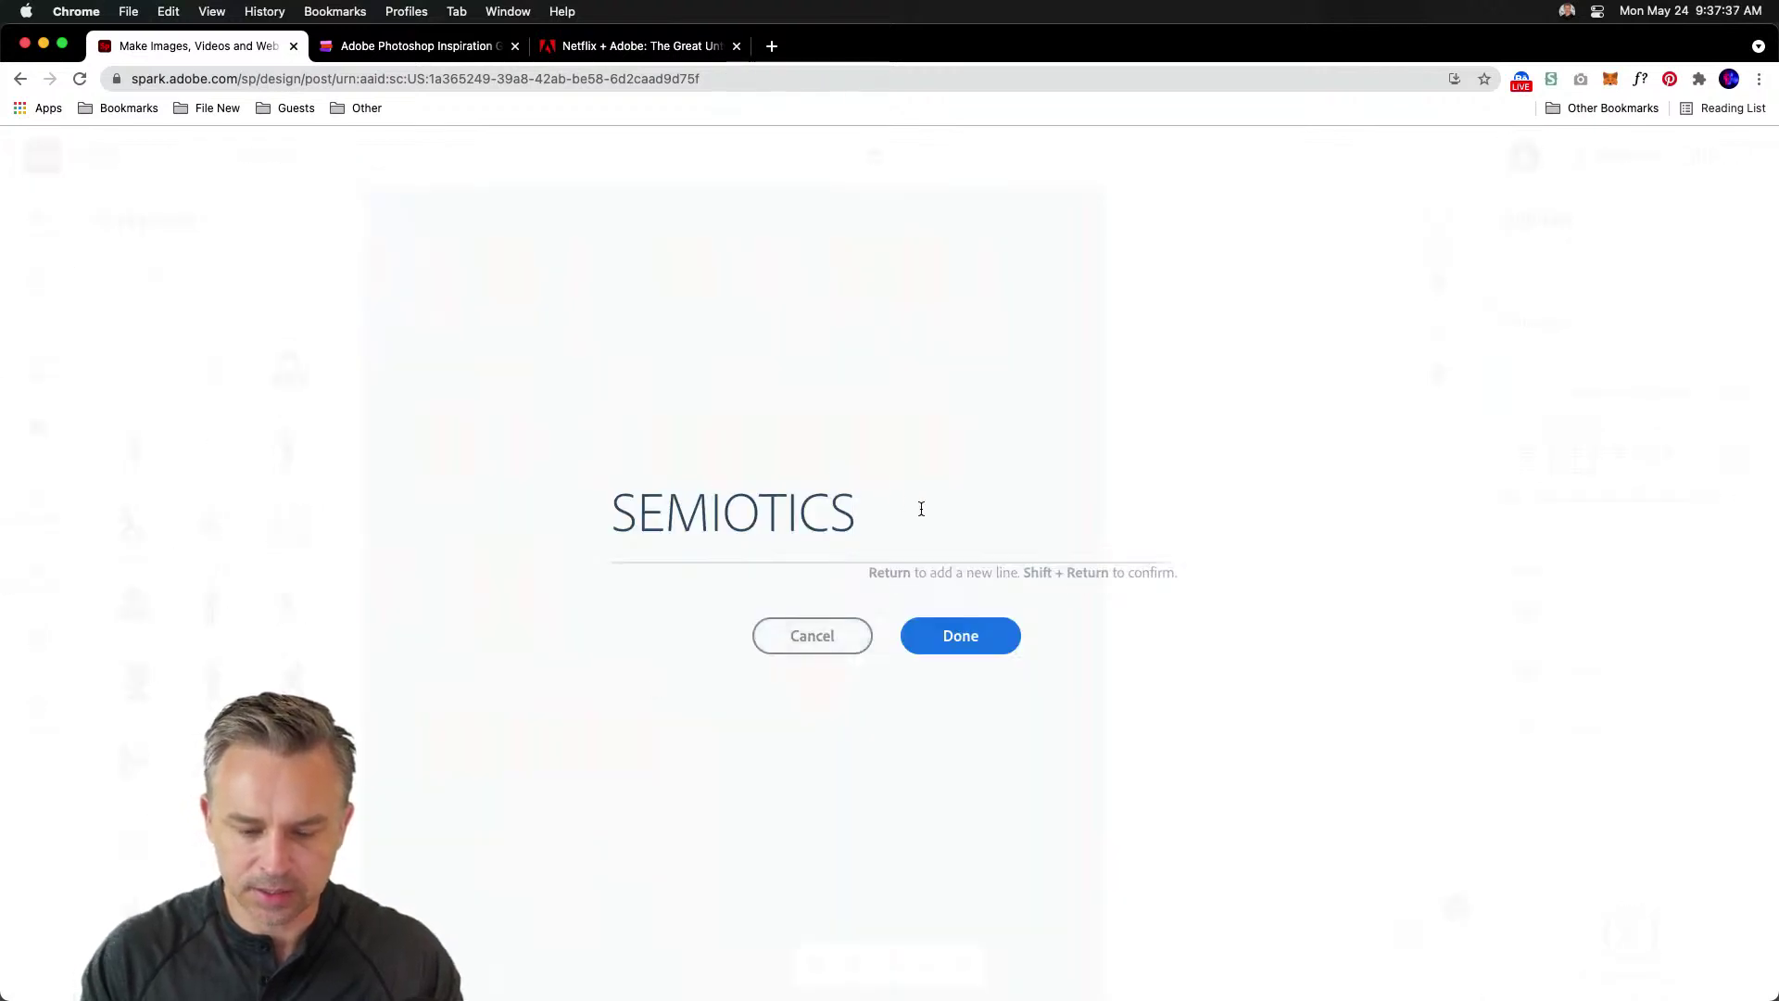
pyautogui.press('super+a')
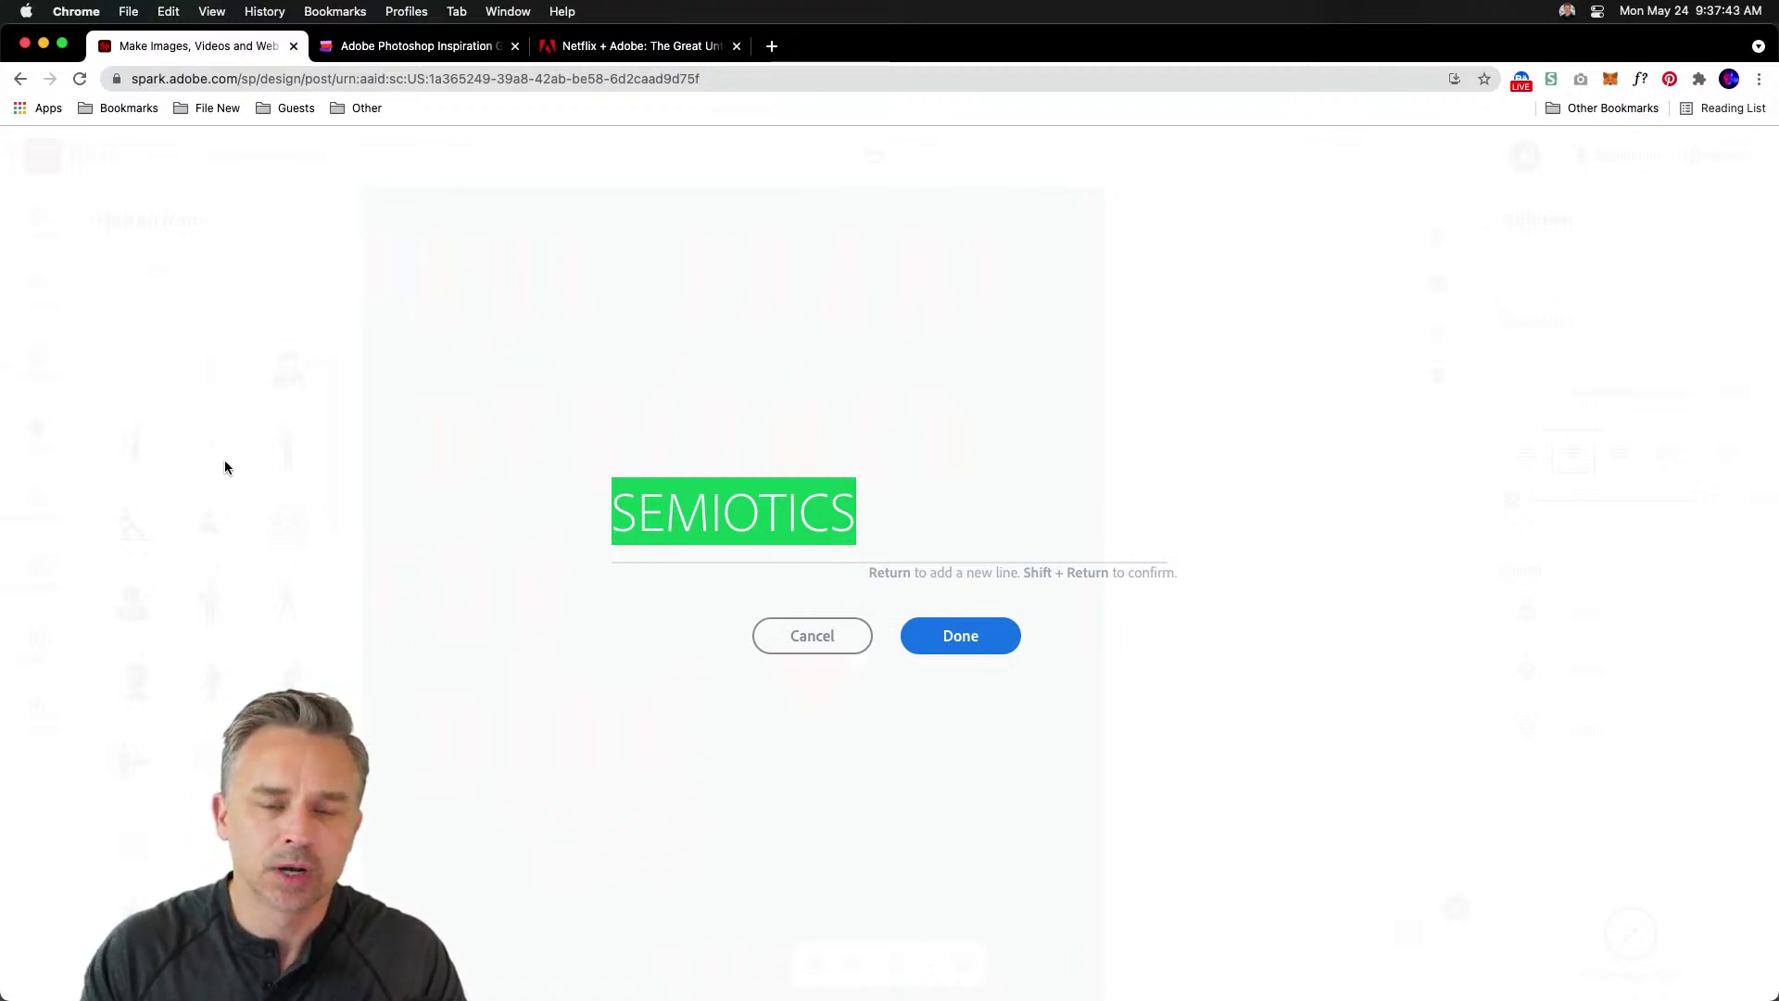
pyautogui.write('PRINT')
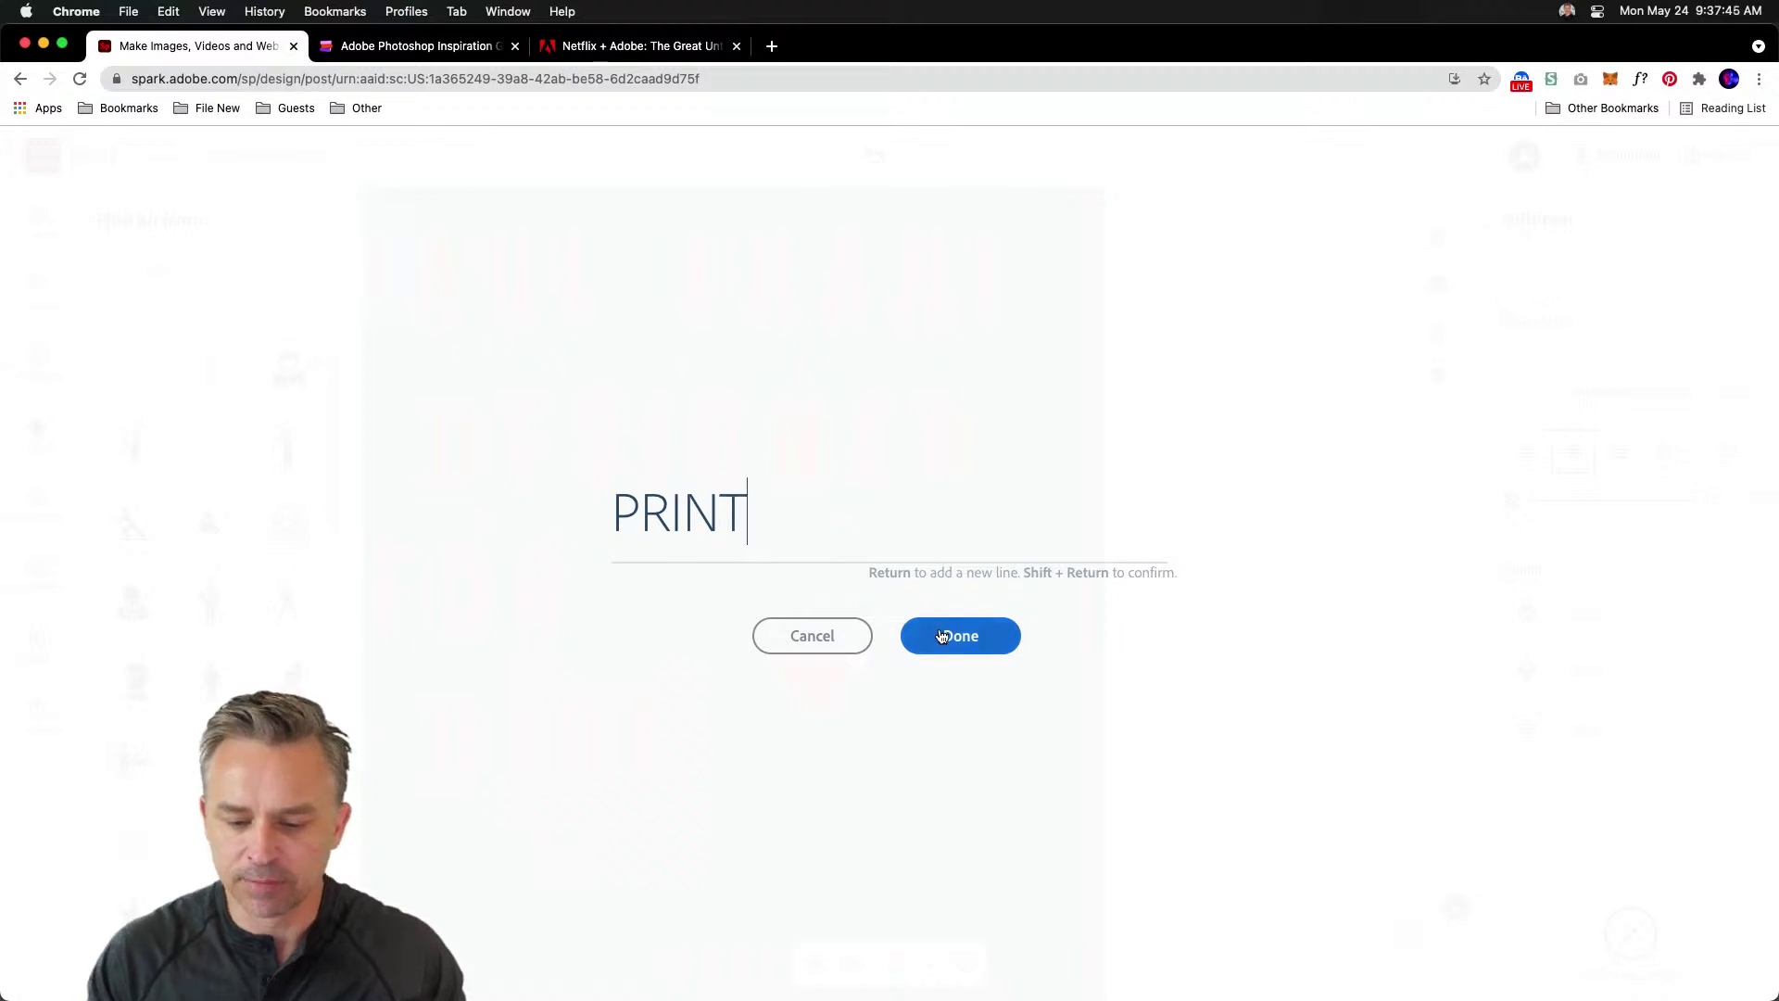
pyautogui.click(982, 635)
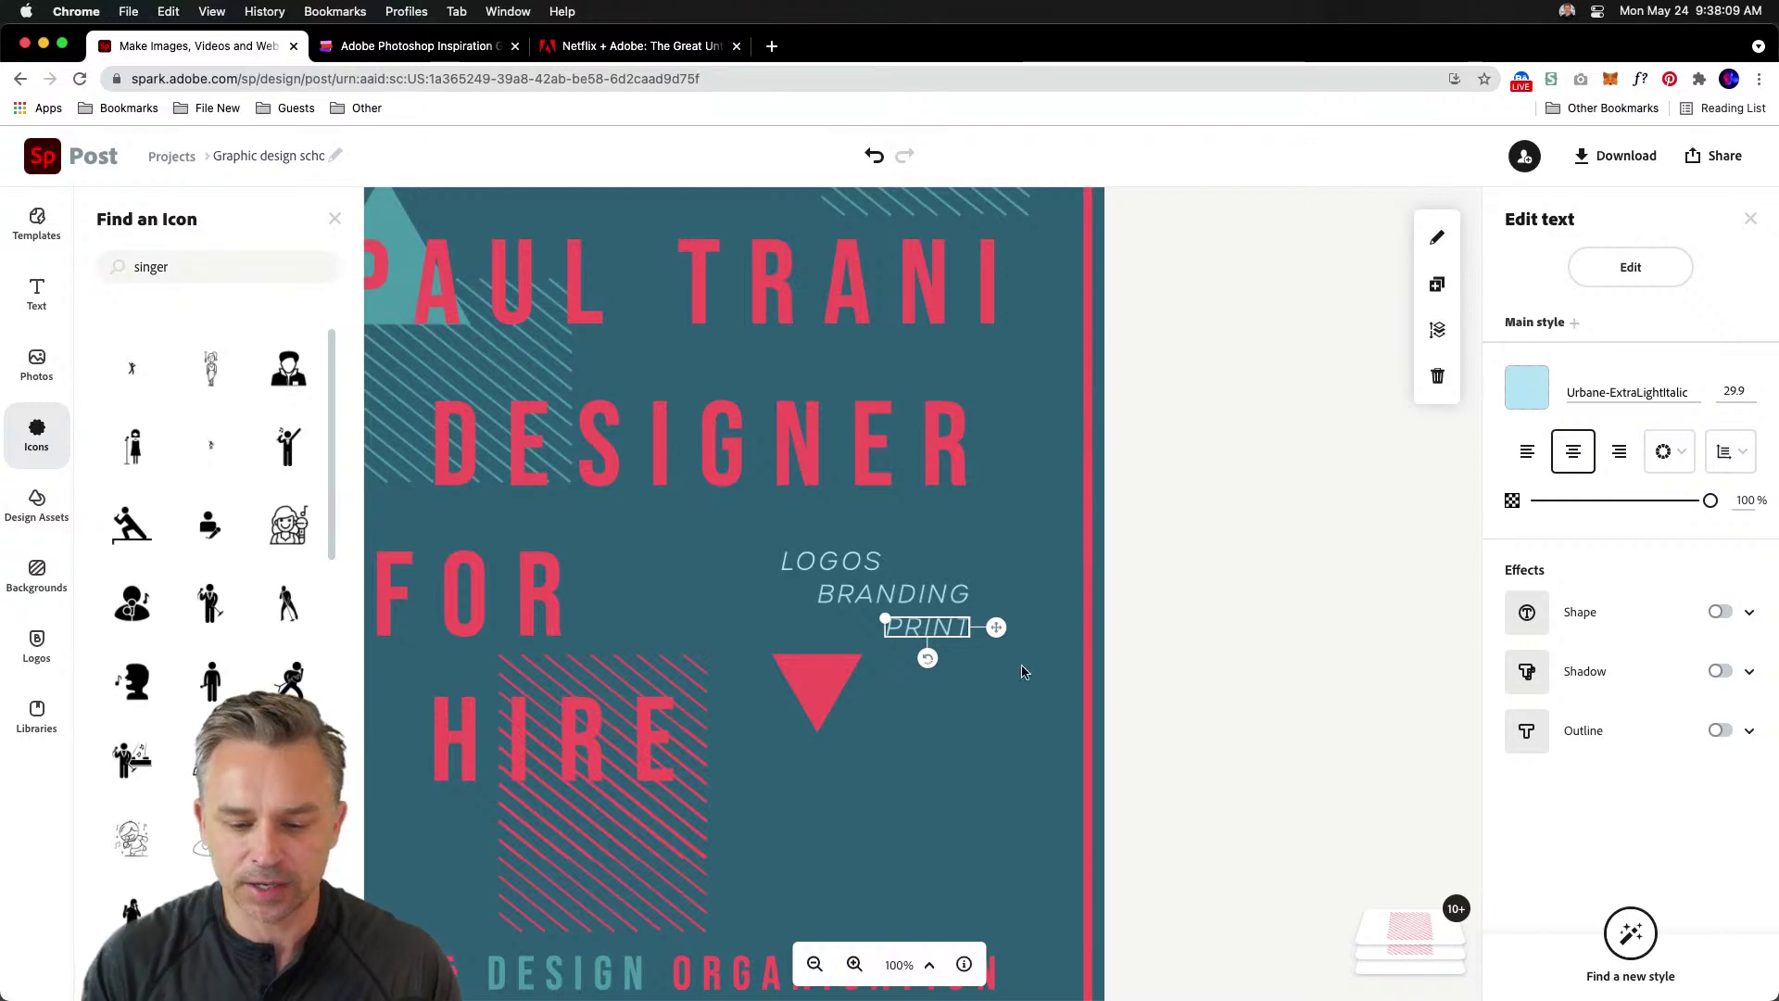
pyautogui.moveTo(916, 627); pyautogui.dragTo(801, 635)
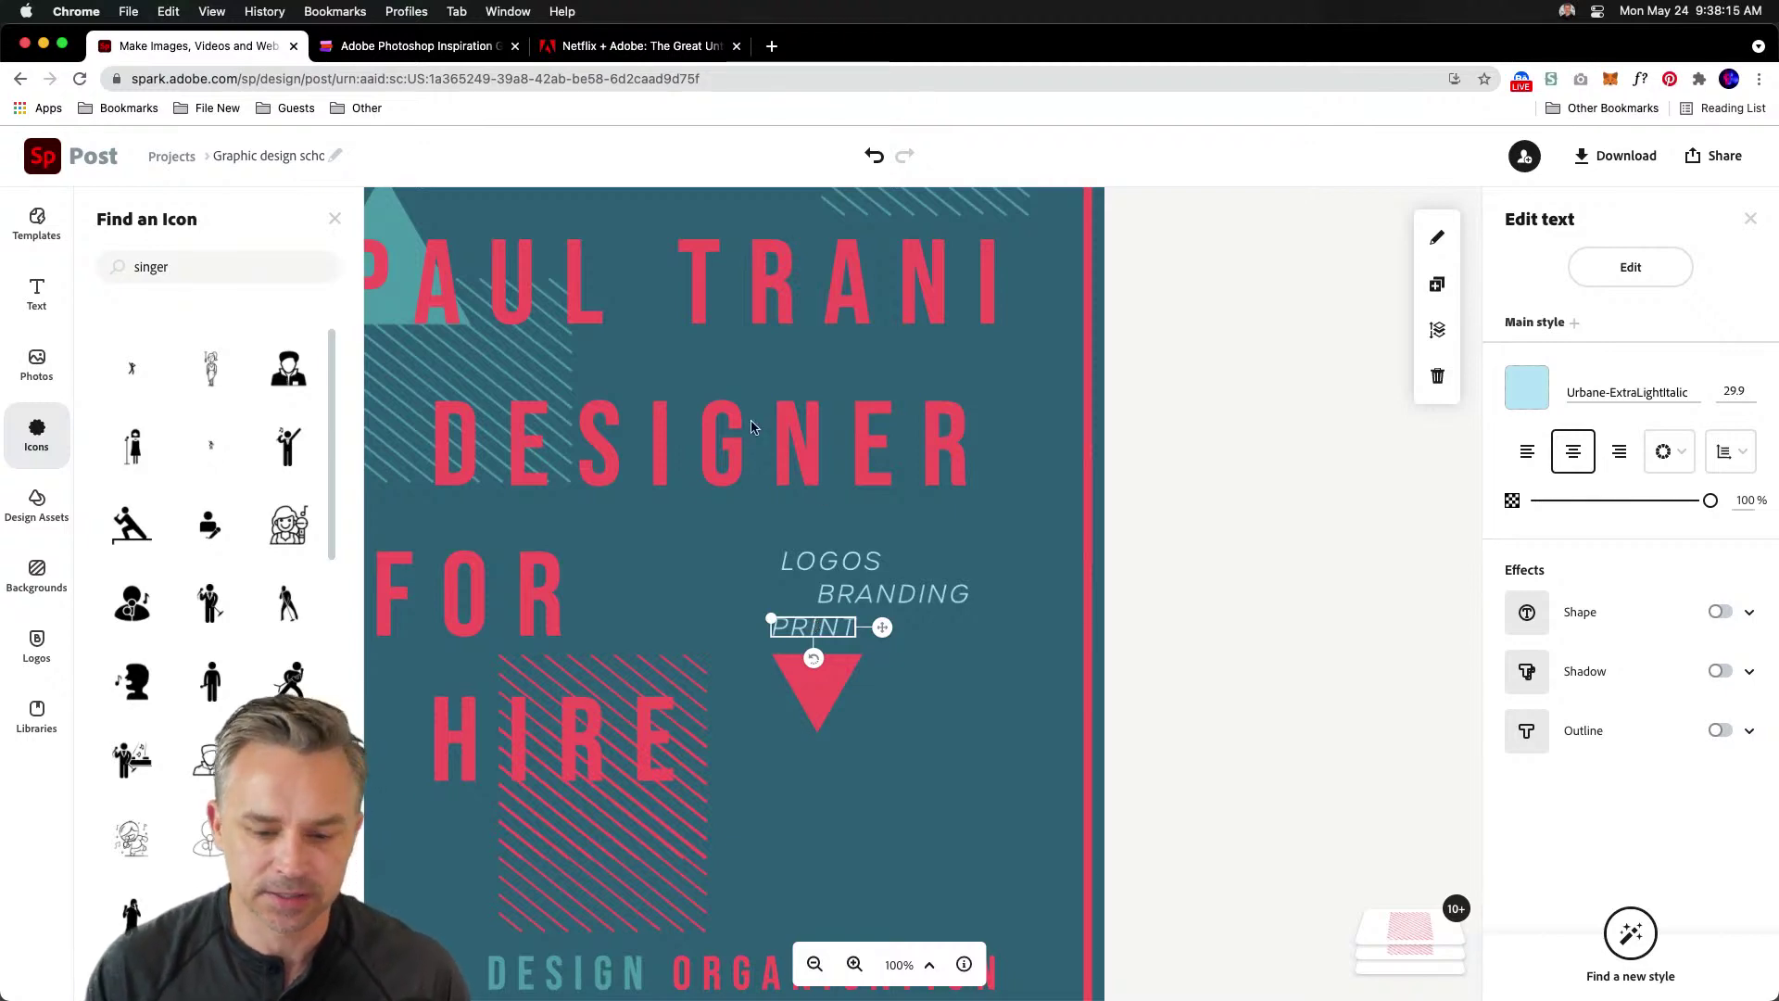
# - Move the large name line from above "DESIGNER" down to just above the "ART & DESIGN ORGANISATION" line
pyautogui.click(724, 570)
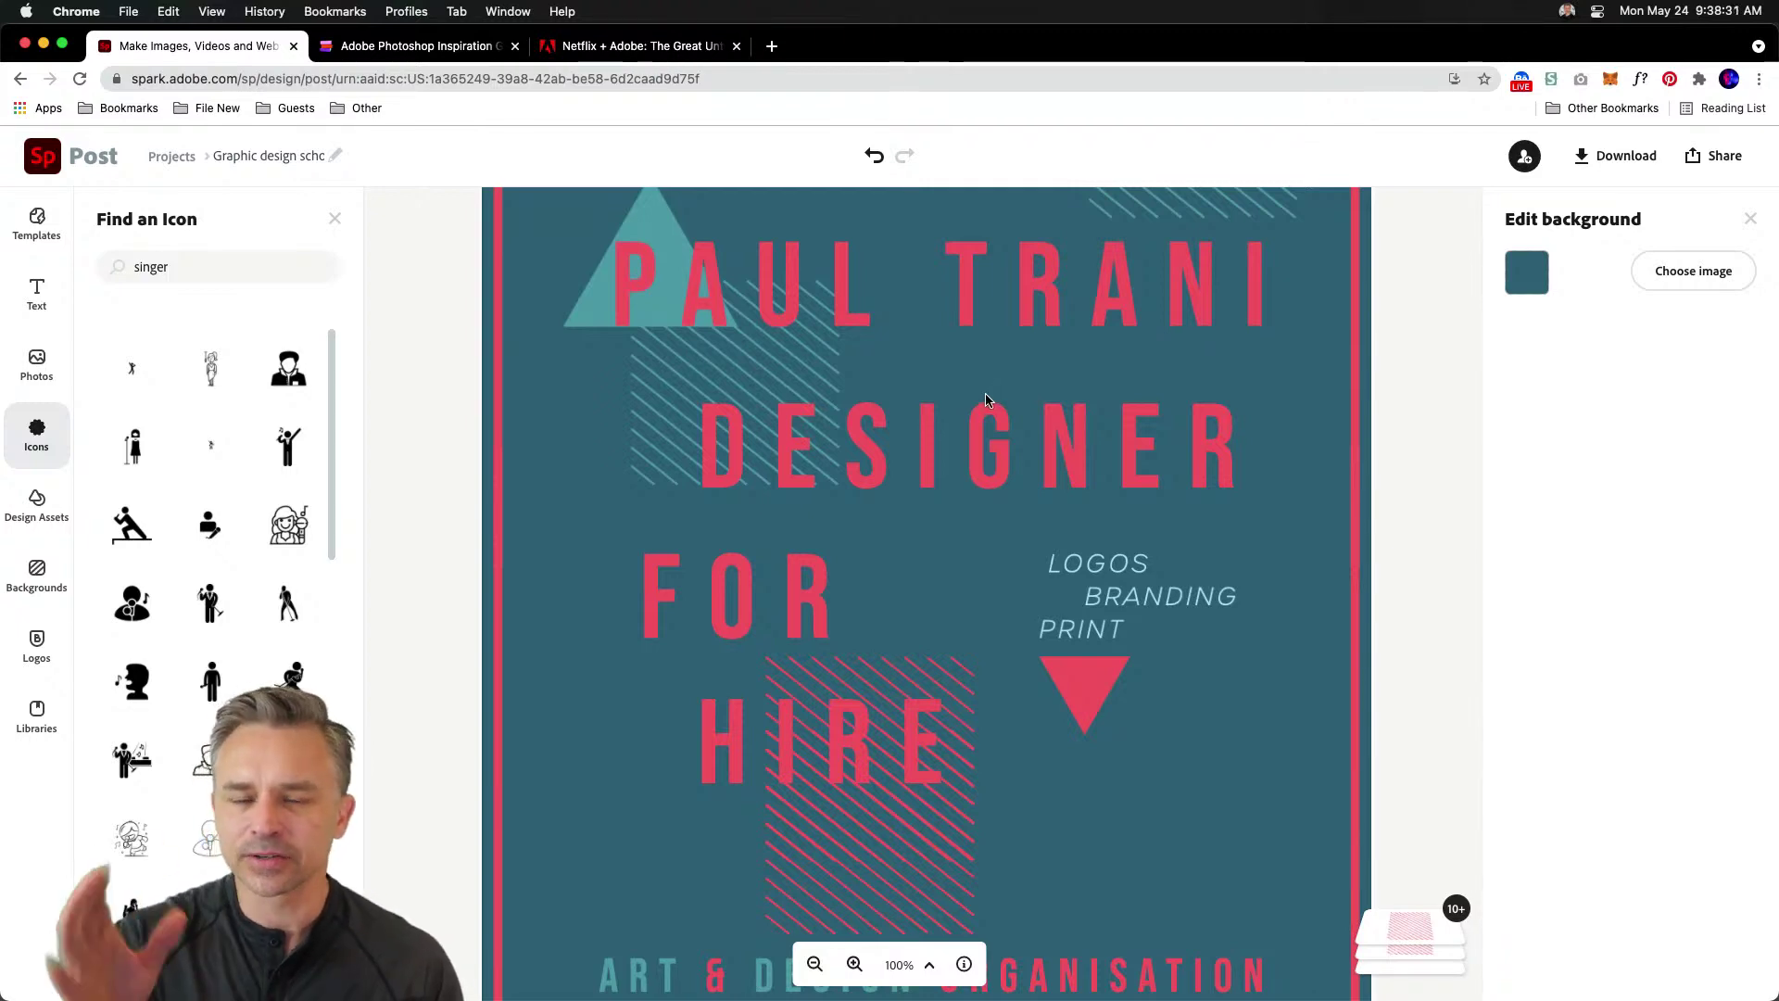
pyautogui.click(851, 309)
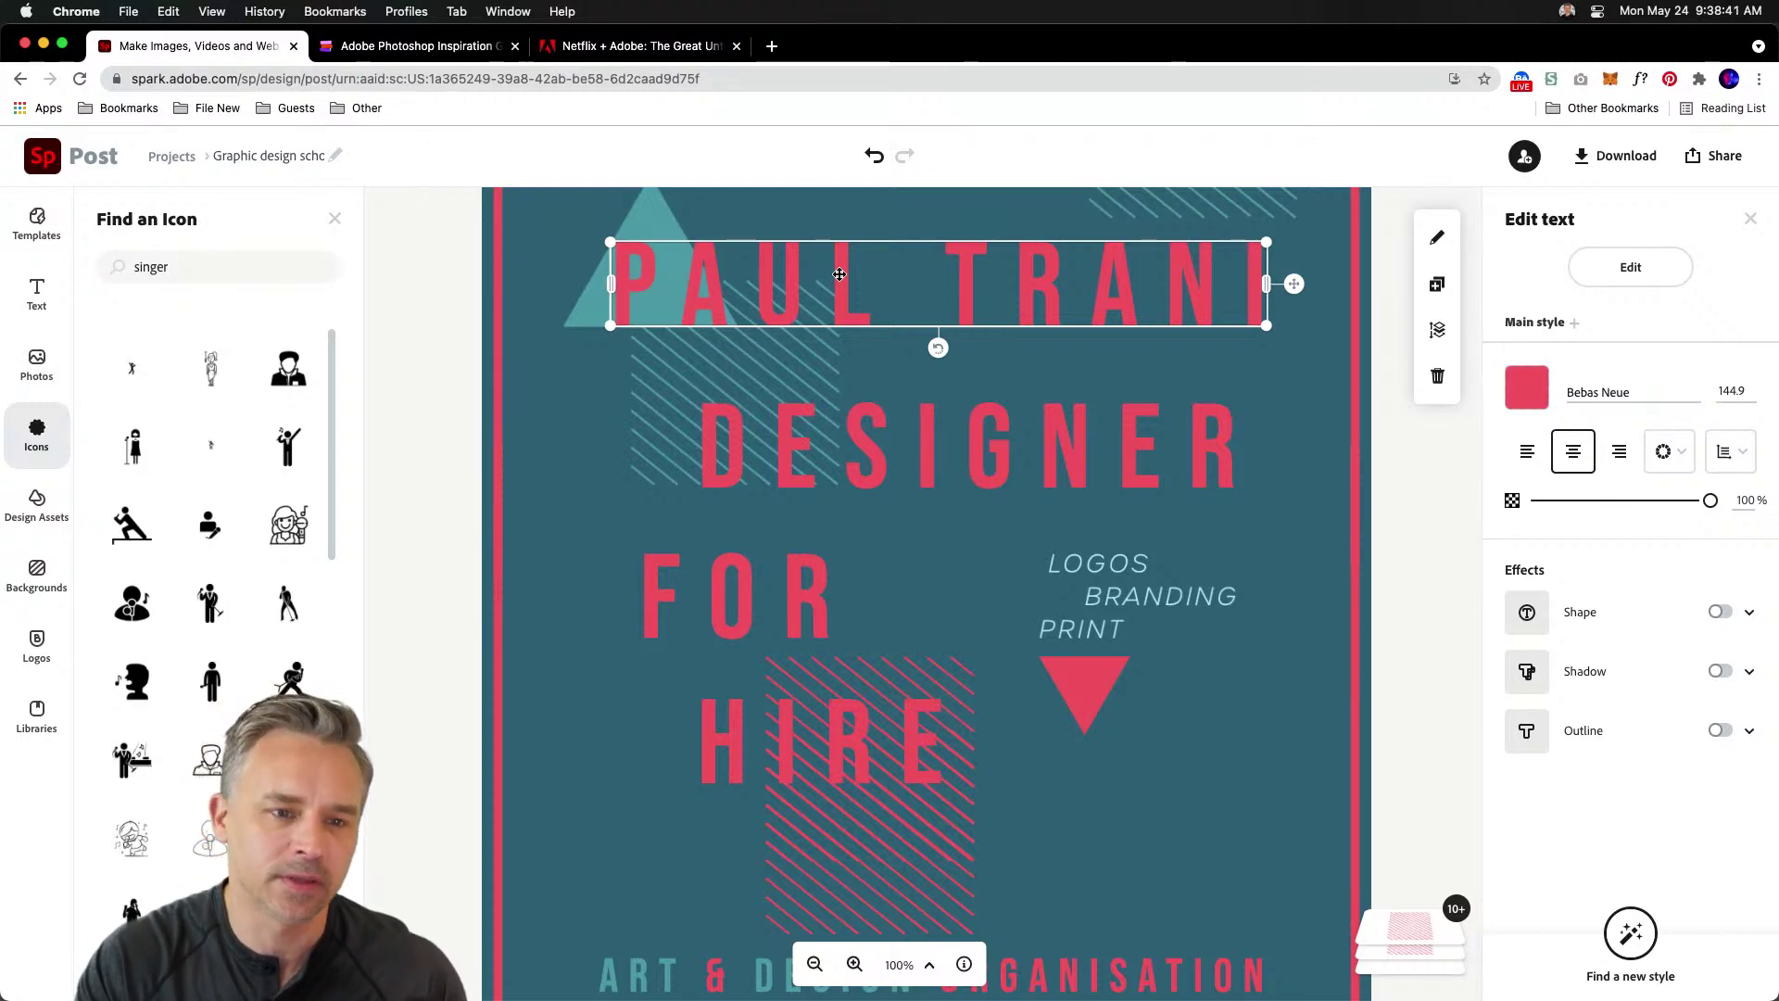
pyautogui.moveTo(838, 274); pyautogui.dragTo(870, 863)
# - Move the "DESIGNER", "FOR" and "HIRE" lines up together with a red striped block into the space the name left
pyautogui.click(779, 466)
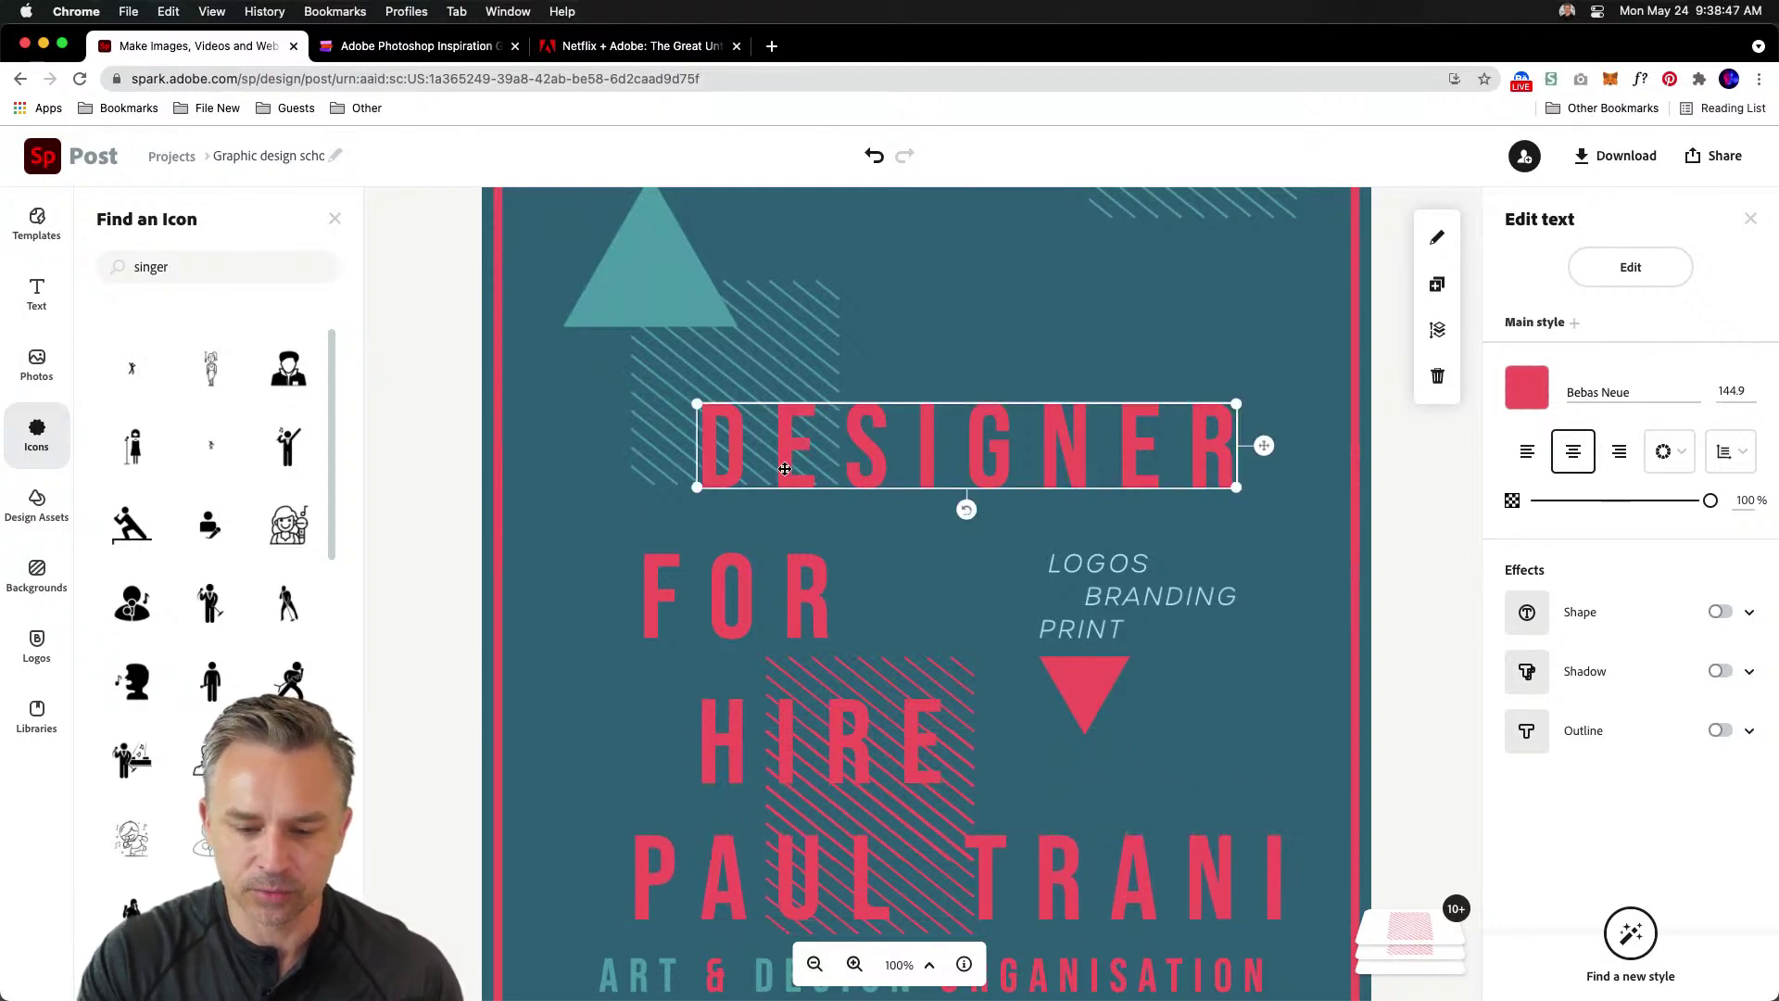
pyautogui.keyDown('shift'); pyautogui.click(797, 600); pyautogui.keyUp('shift')
pyautogui.keyDown('shift'); pyautogui.click(834, 755); pyautogui.keyUp('shift')
pyautogui.moveTo(773, 857); pyautogui.dragTo(750, 667)
# - Move "HIRE" up and to the right so it sits diagonally below "FOR", clear of the striped block
pyautogui.click(655, 782)
pyautogui.moveTo(721, 740); pyautogui.dragTo(856, 507)
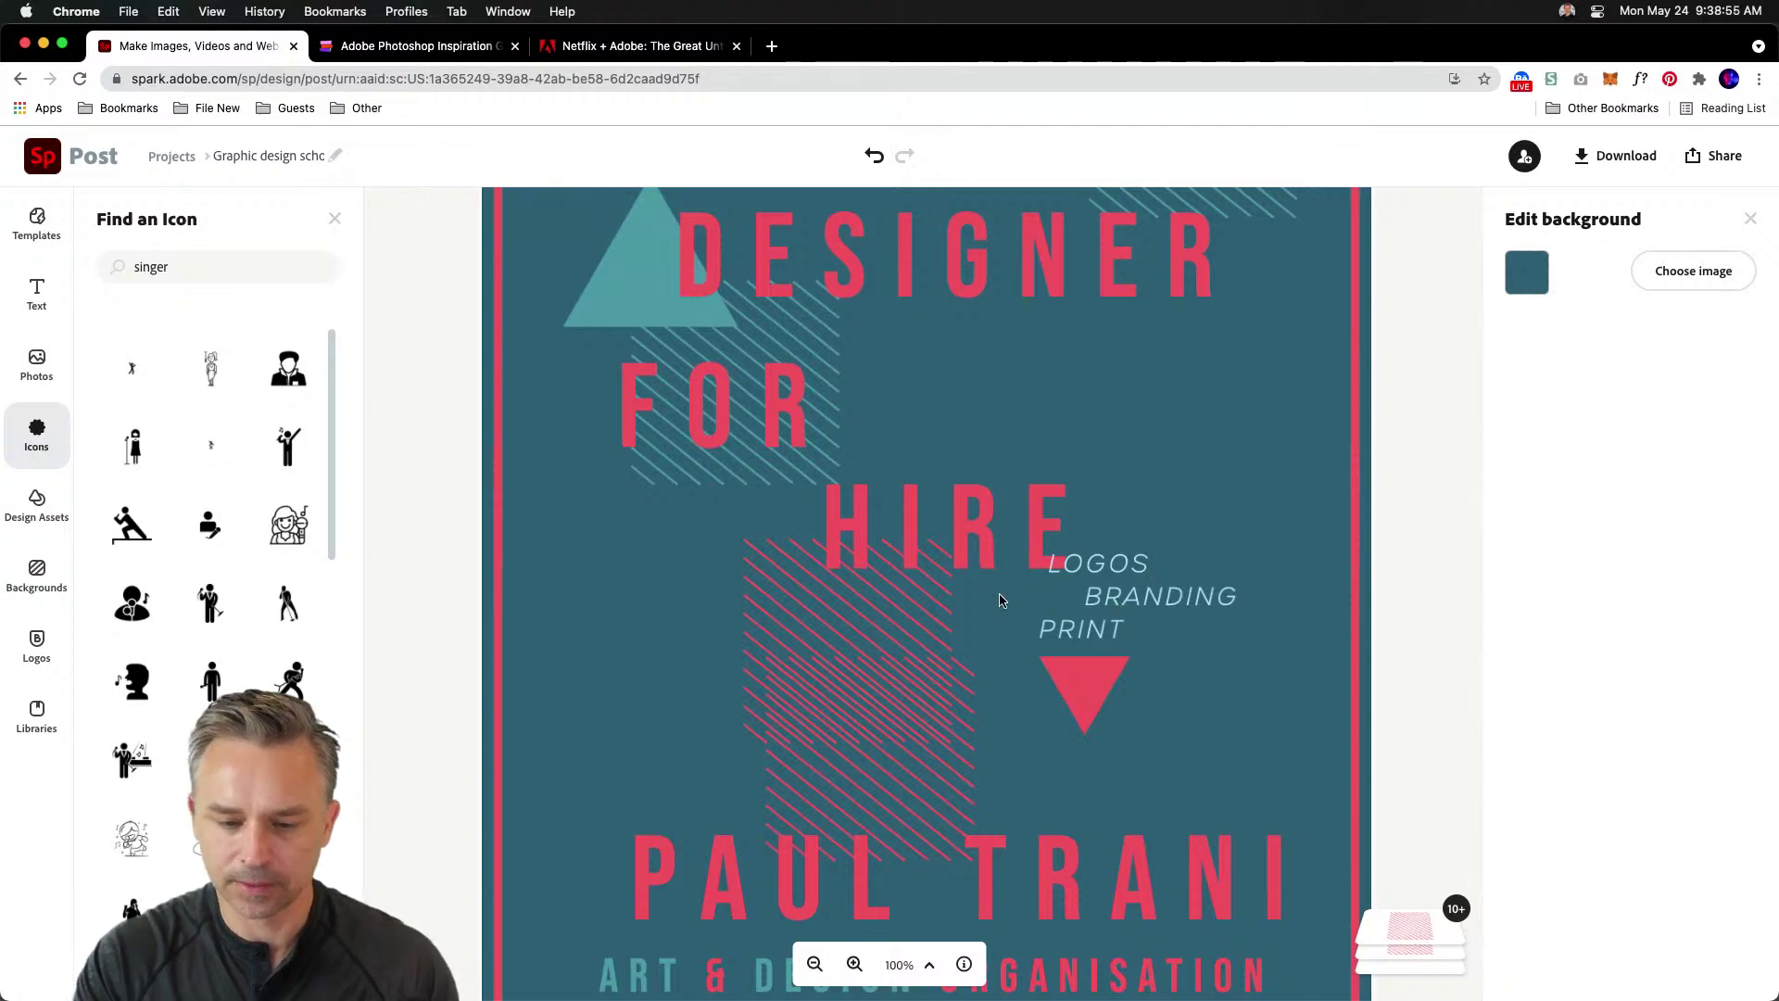
pyautogui.moveTo(885, 533); pyautogui.dragTo(909, 510)
pyautogui.click(927, 502)
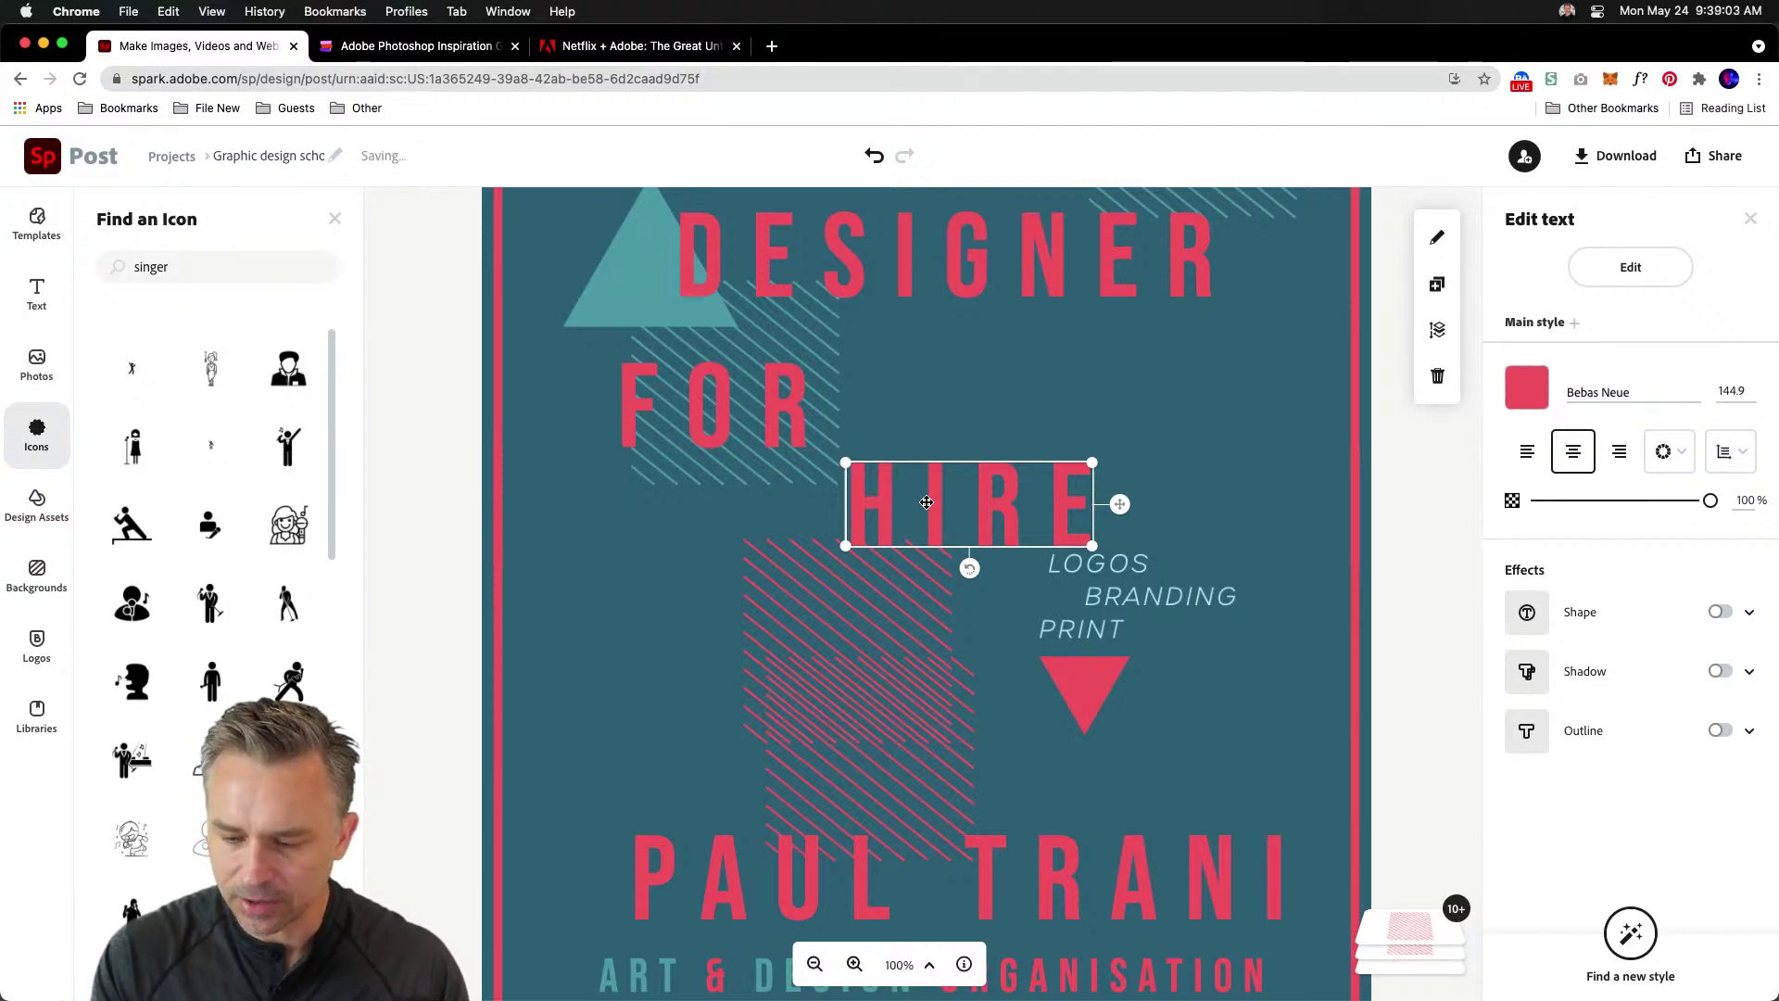
pyautogui.doubleClick(927, 503)
pyautogui.click(675, 506)
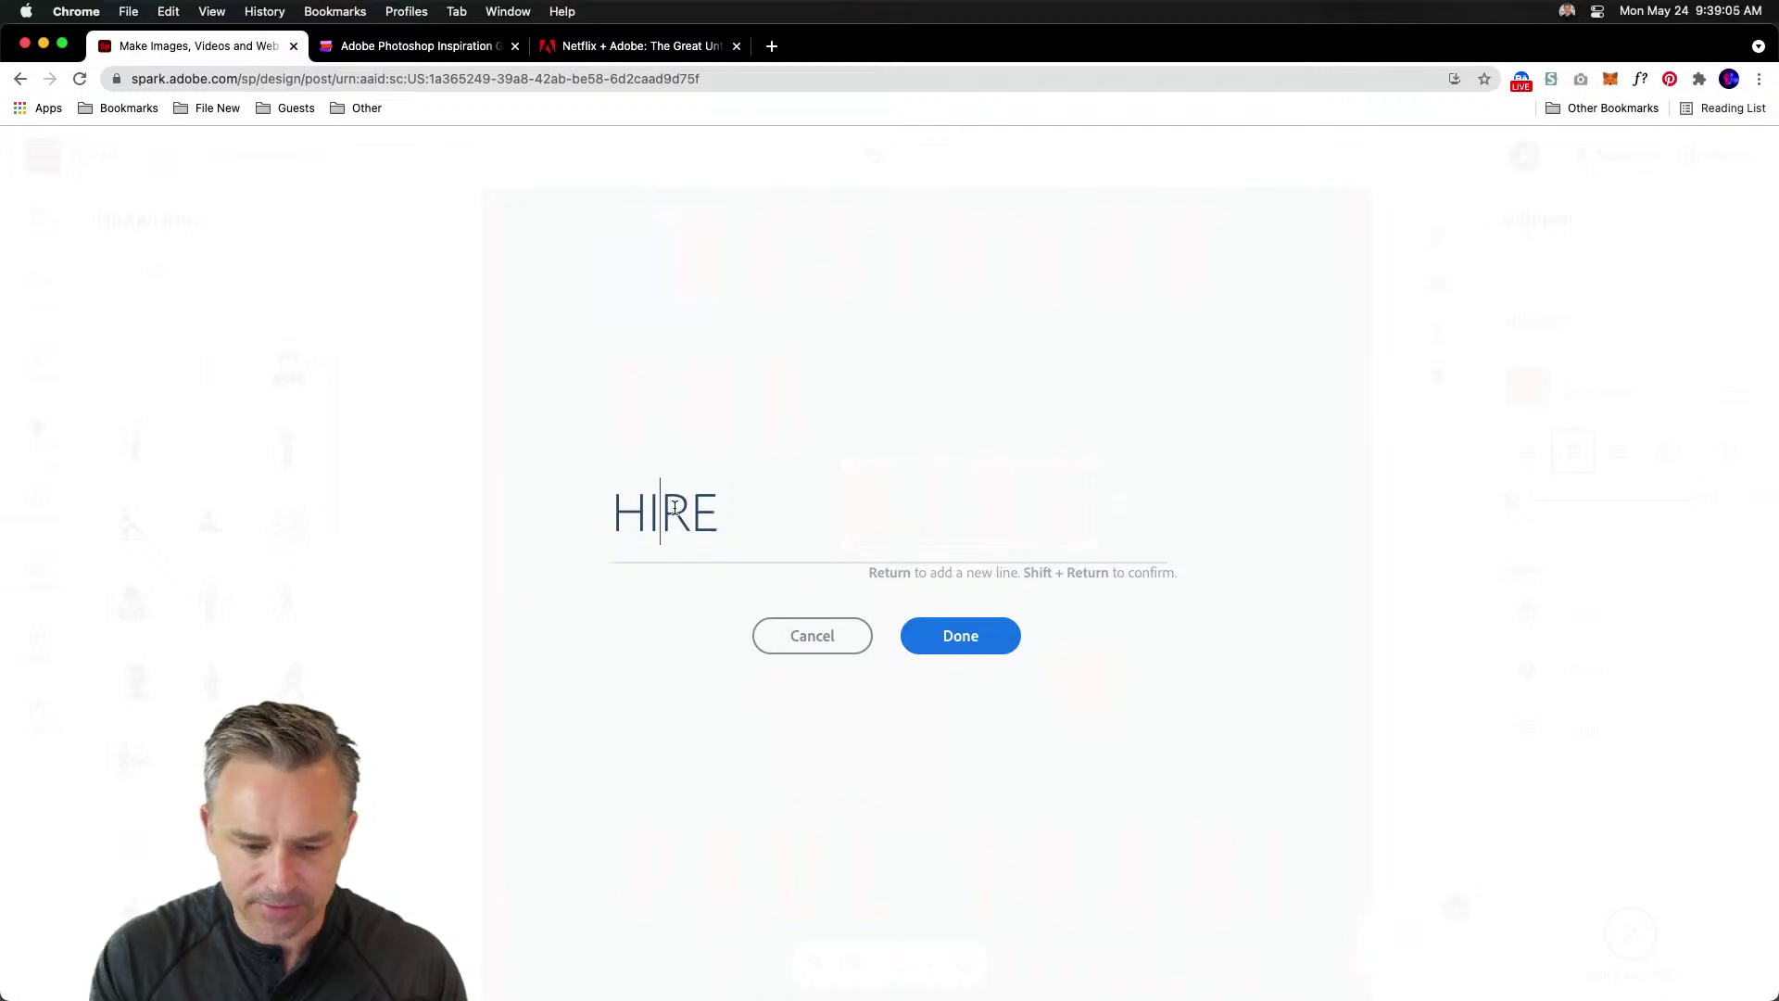
pyautogui.click(815, 635)
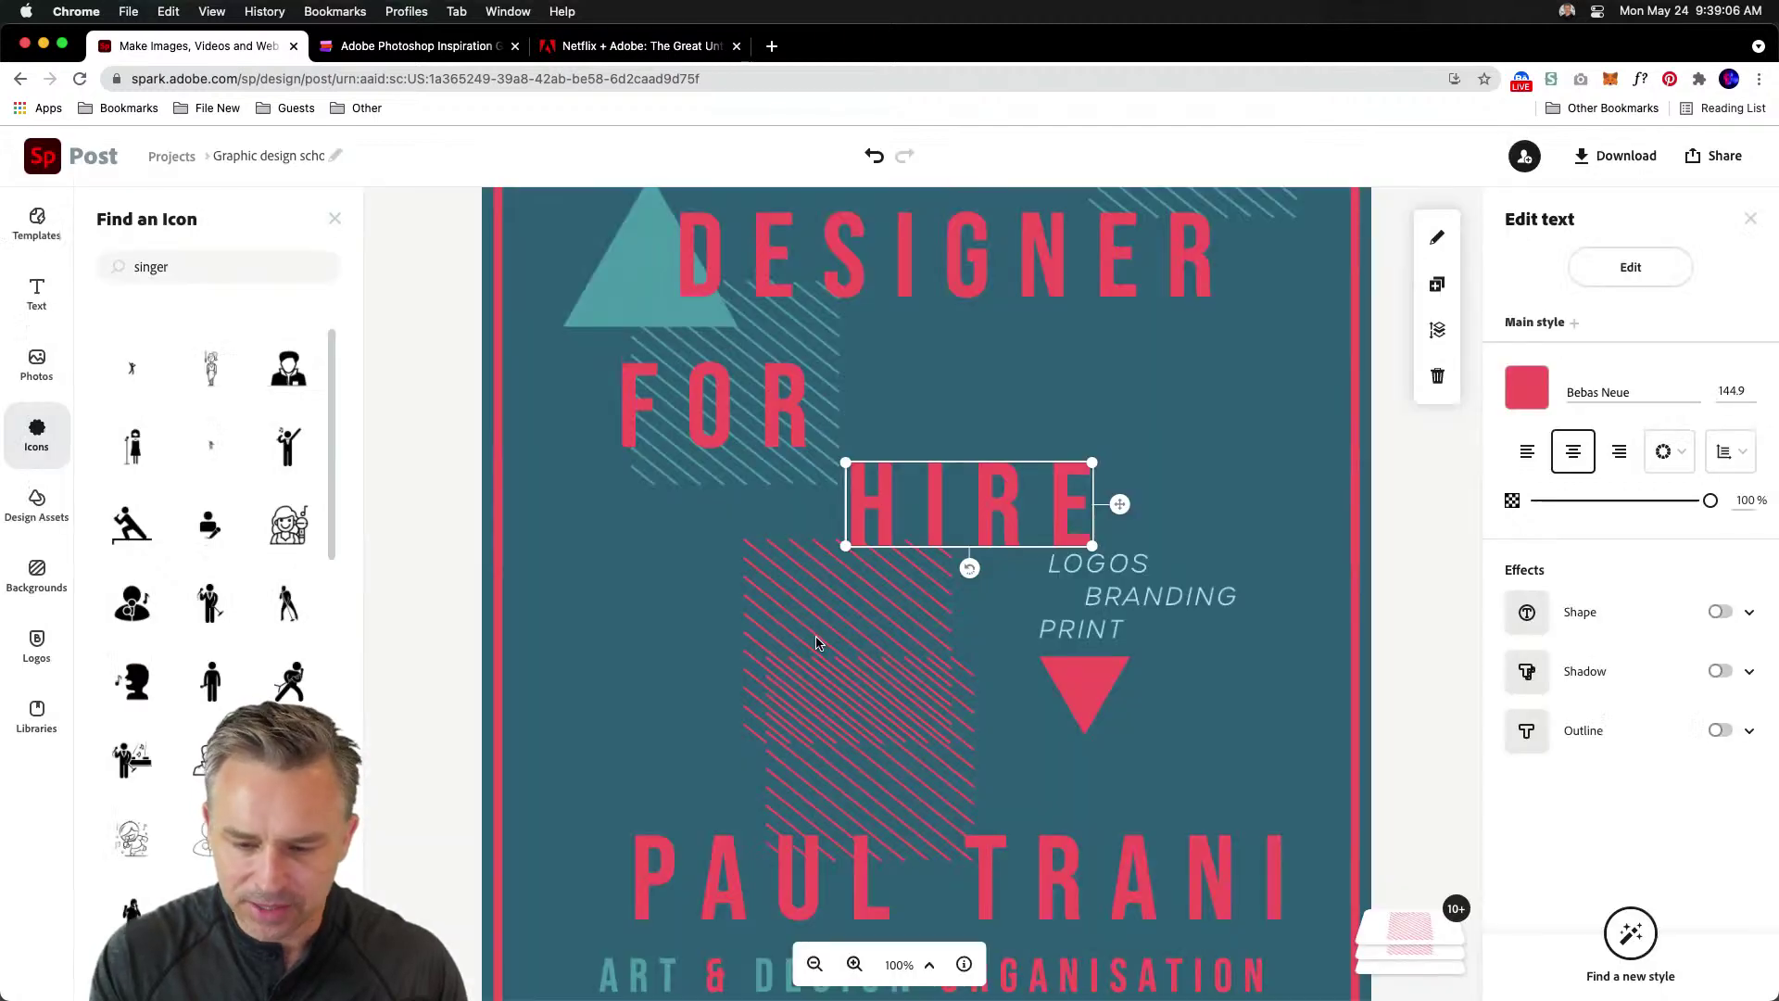
pyautogui.click(1595, 268)
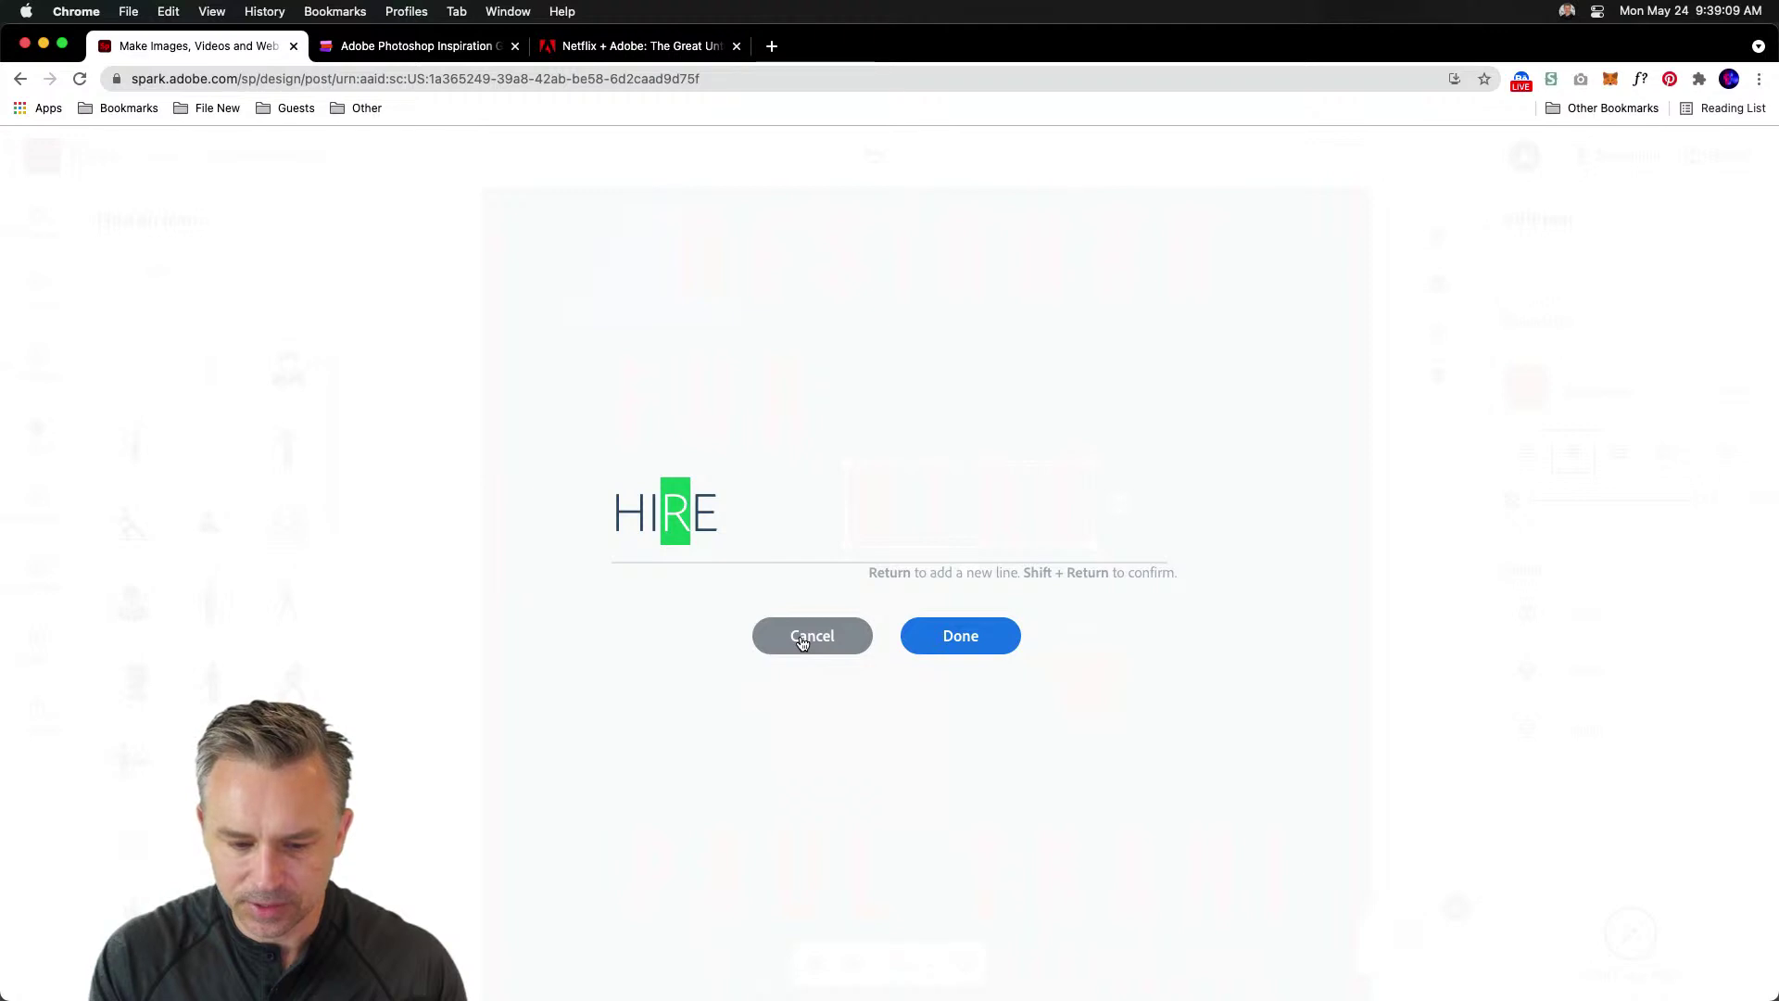
pyautogui.click(803, 639)
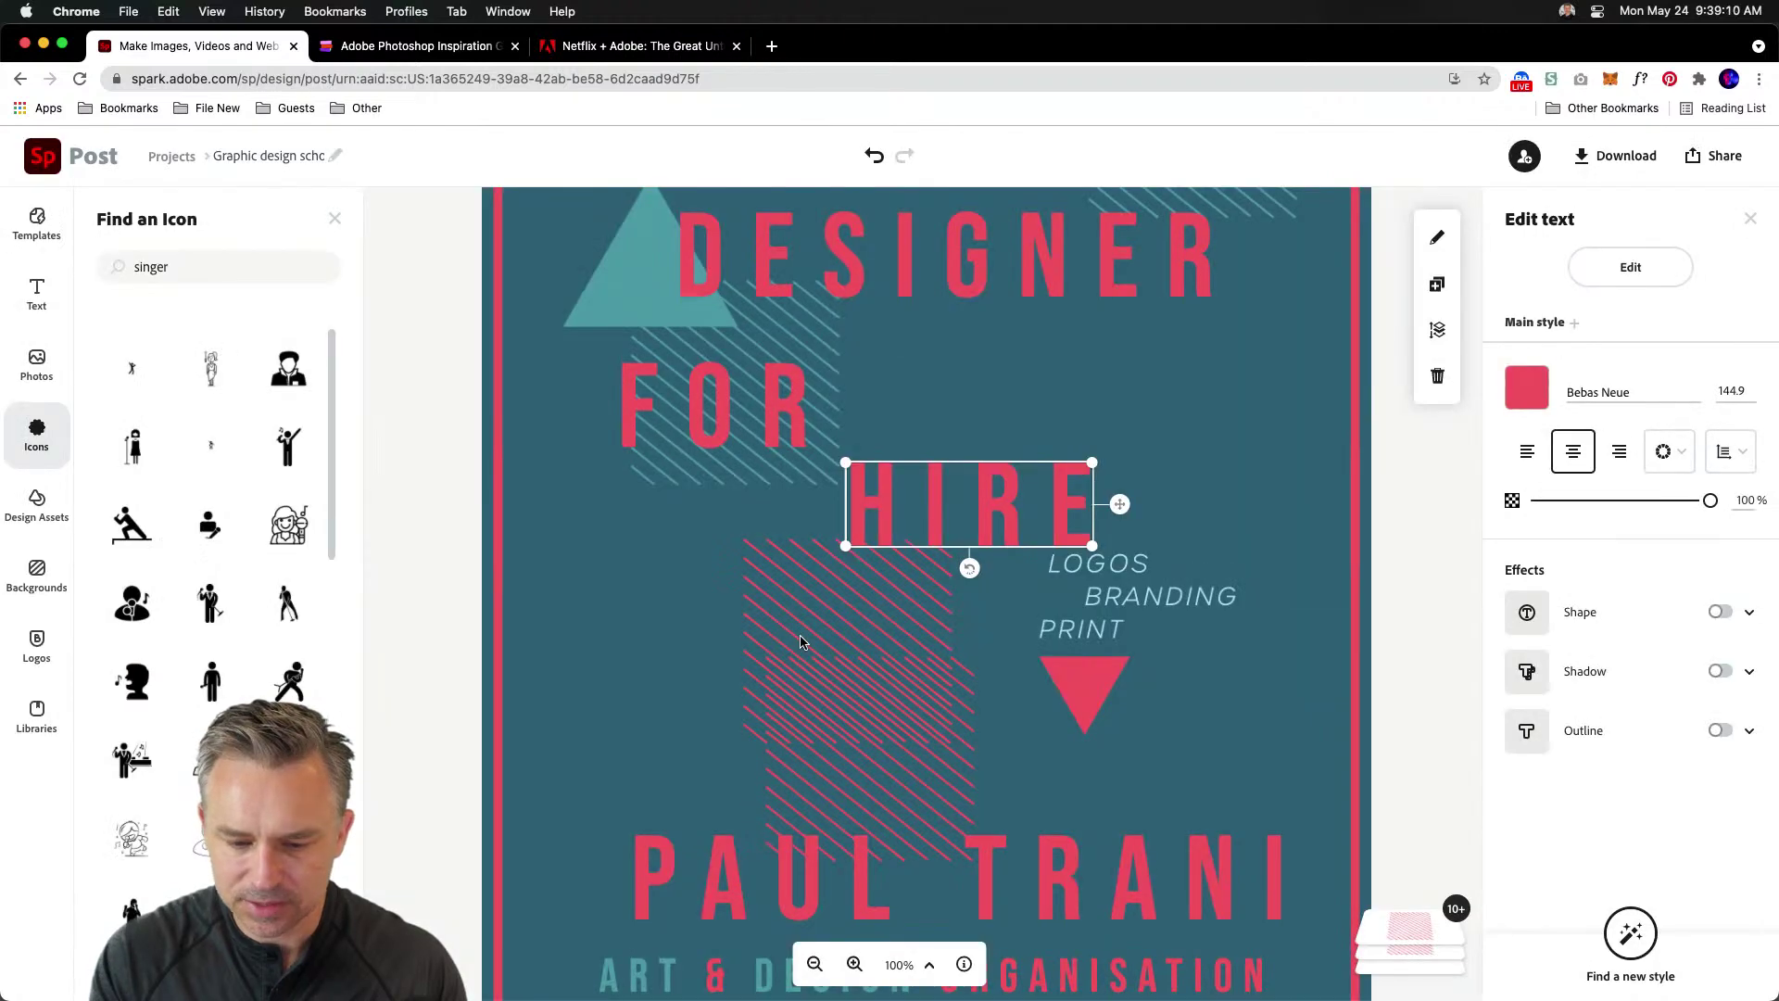
# - Try the palette's light teal #8FCED6 on the "HIRE" text and return it to the palette's red
pyautogui.click(1526, 394)
pyautogui.click(1688, 554)
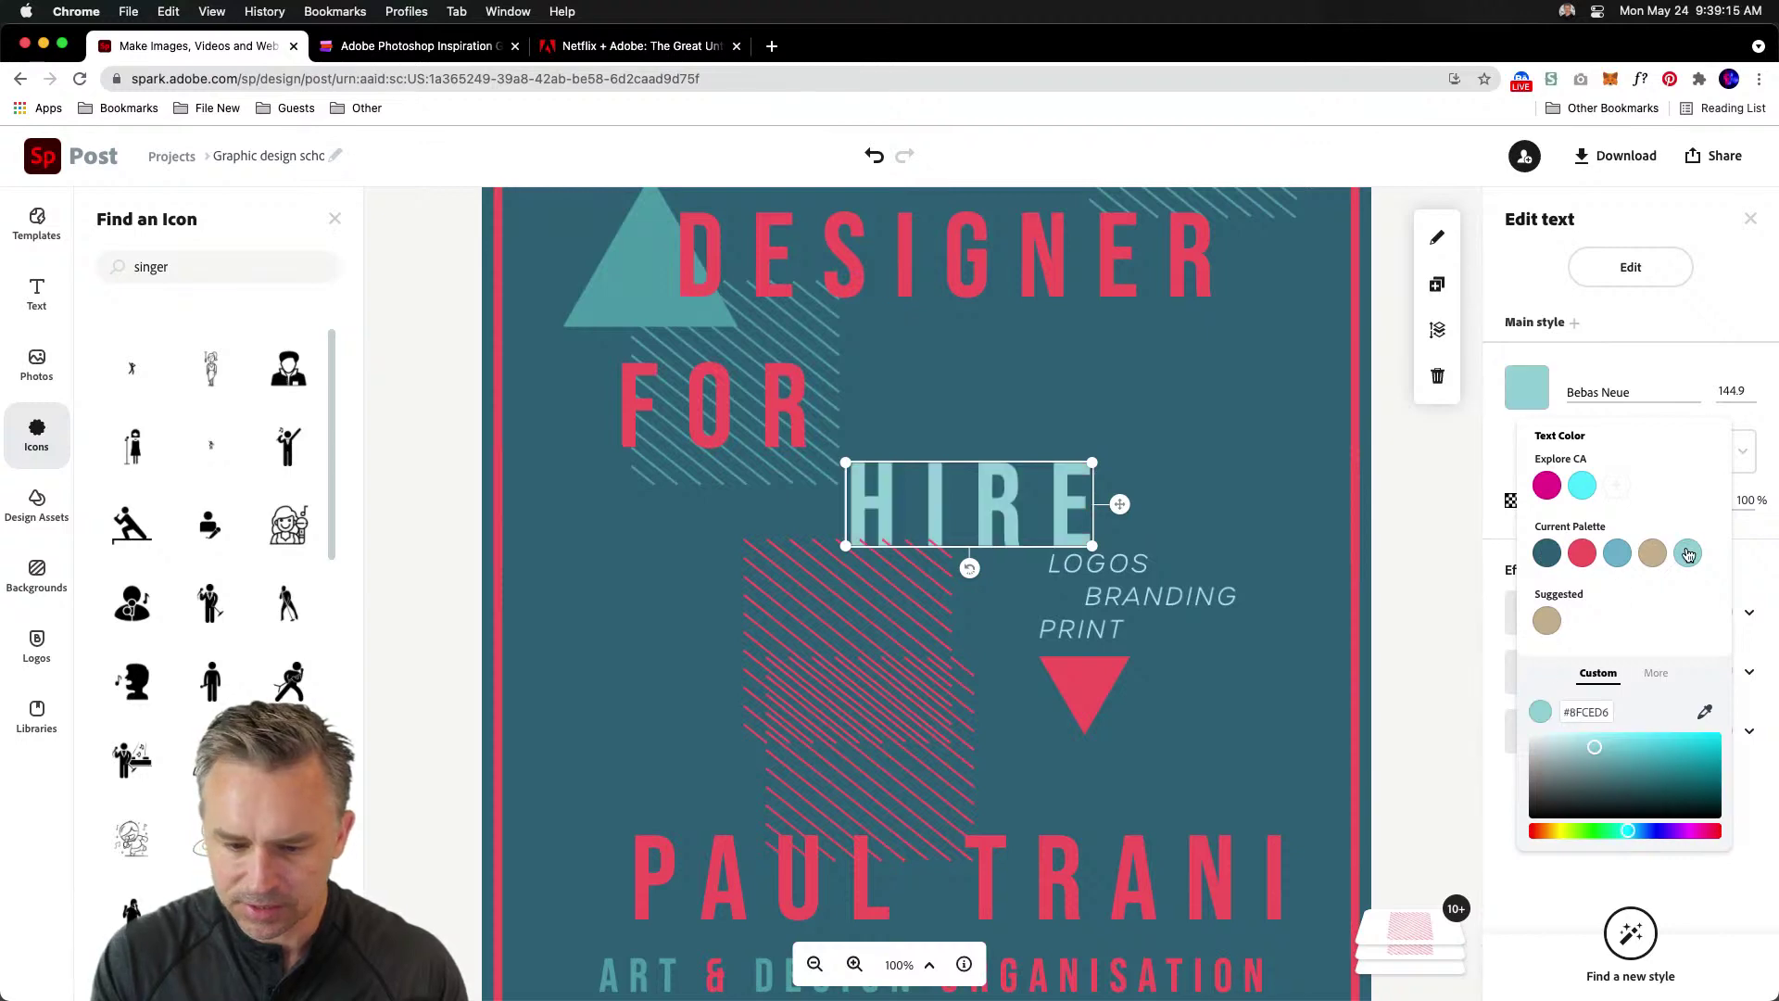
pyautogui.click(1585, 554)
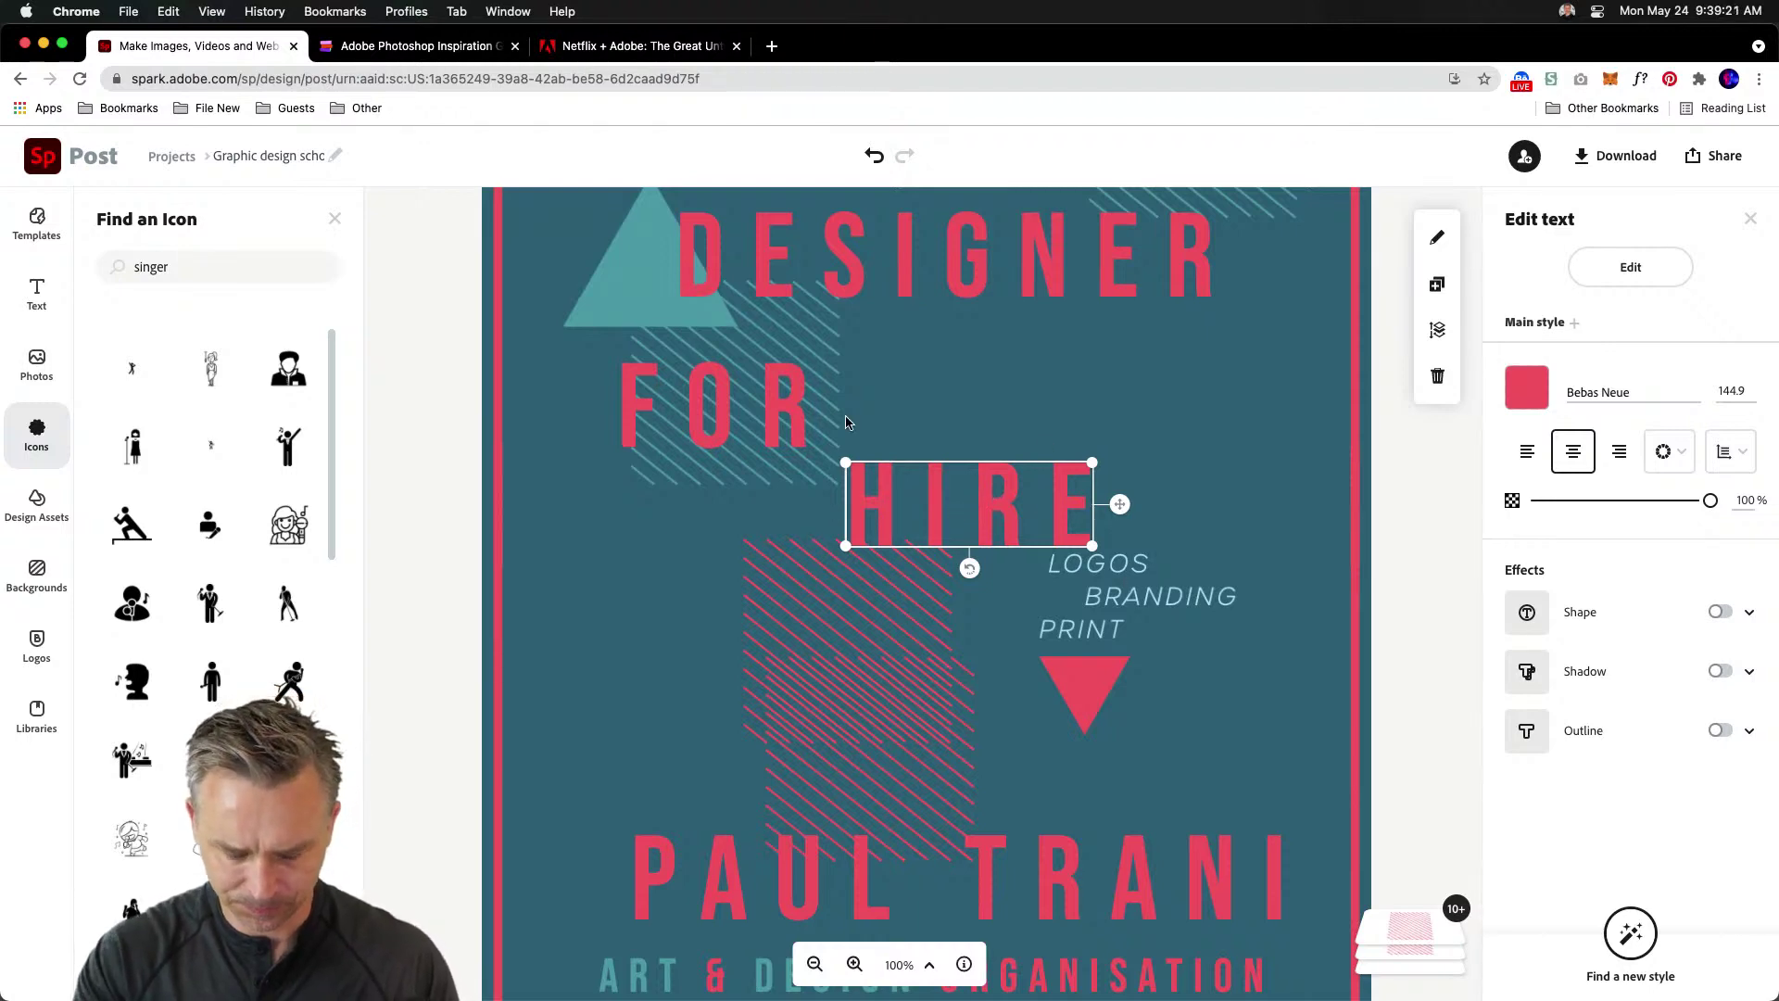
# - Move the "LOGOS", "BRANDING" and "PRINT" lines together with the red triangle slightly down and left, away from "HIRE"
pyautogui.click(1090, 601)
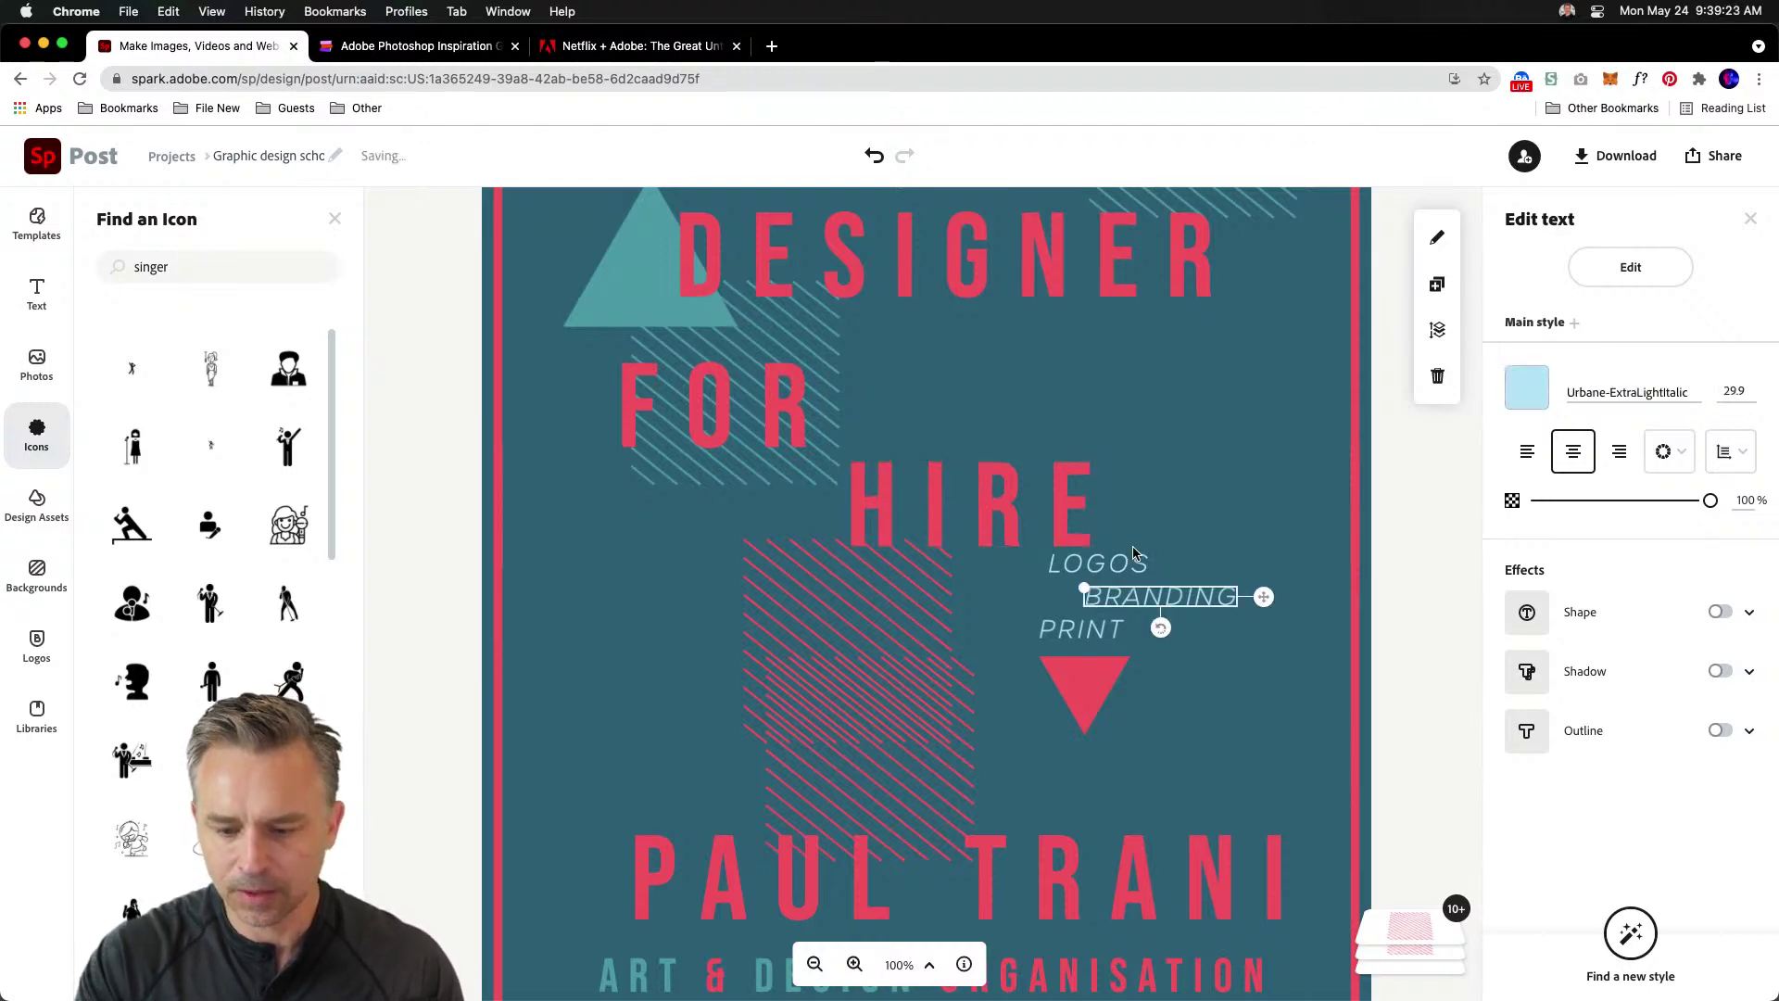
pyautogui.keyDown('shift'); pyautogui.click(1134, 563); pyautogui.keyUp('shift')
pyautogui.keyDown('shift'); pyautogui.click(1078, 631); pyautogui.keyUp('shift')
pyautogui.keyDown('shift'); pyautogui.click(1081, 684); pyautogui.keyUp('shift')
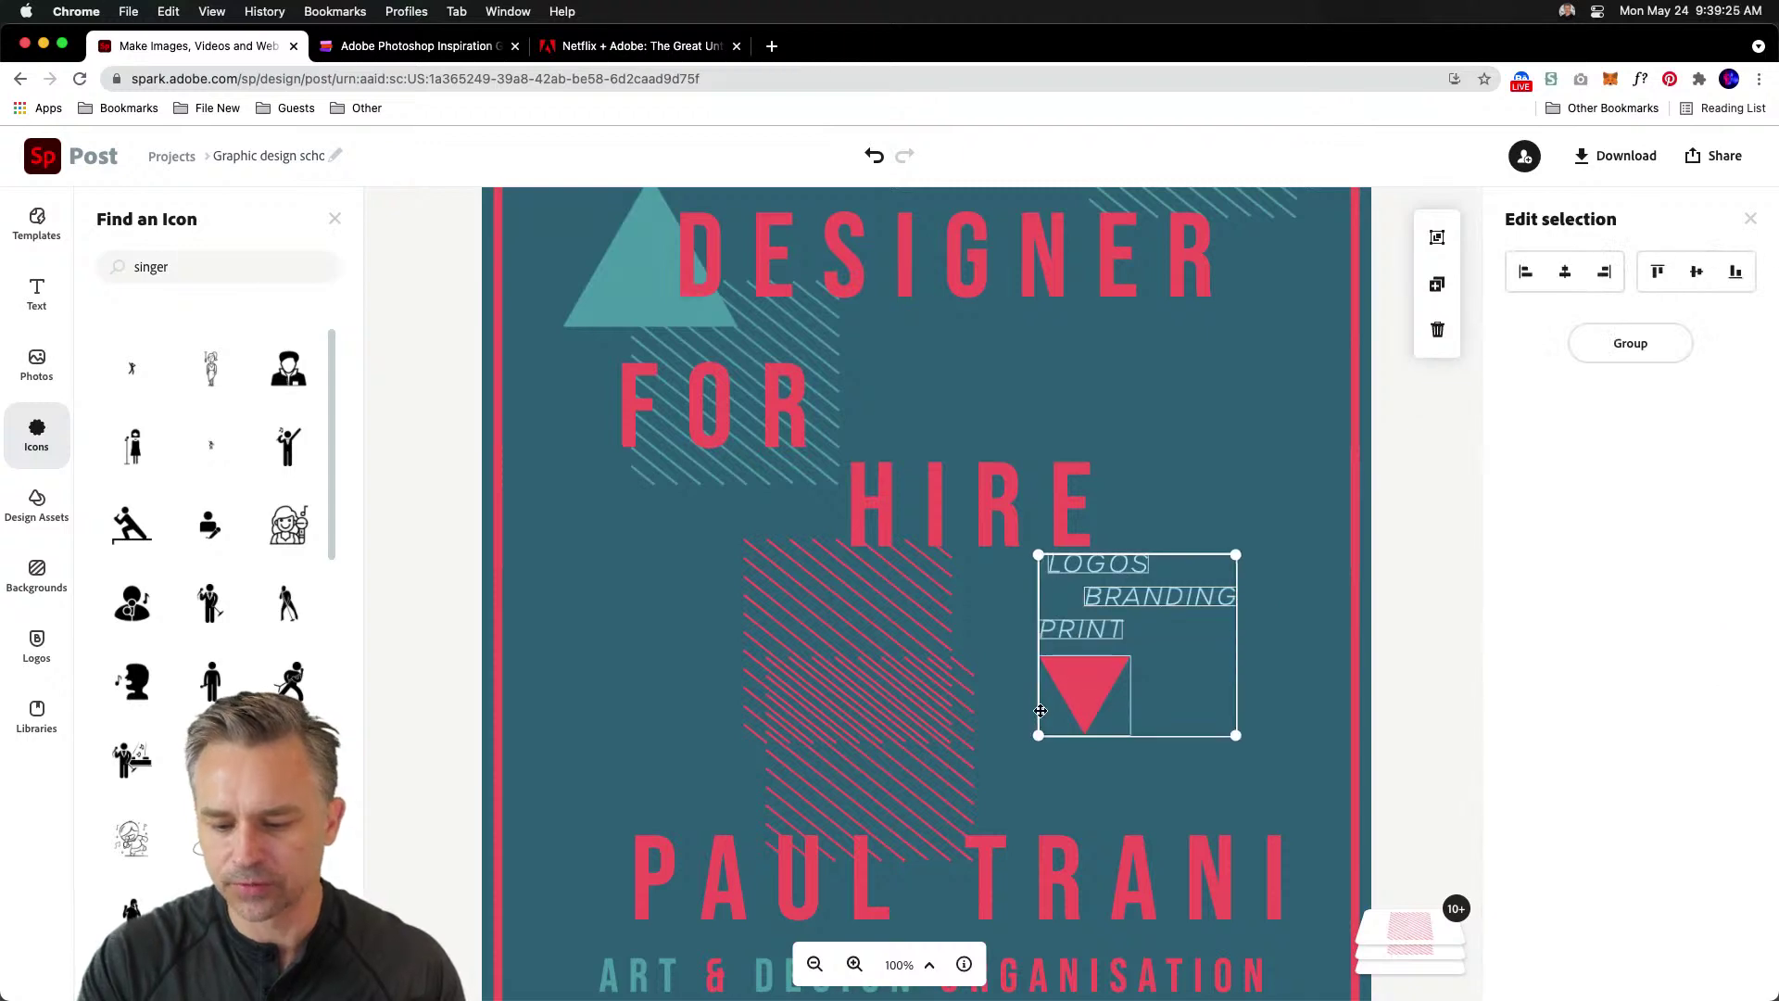
pyautogui.moveTo(1067, 685); pyautogui.dragTo(1037, 721)
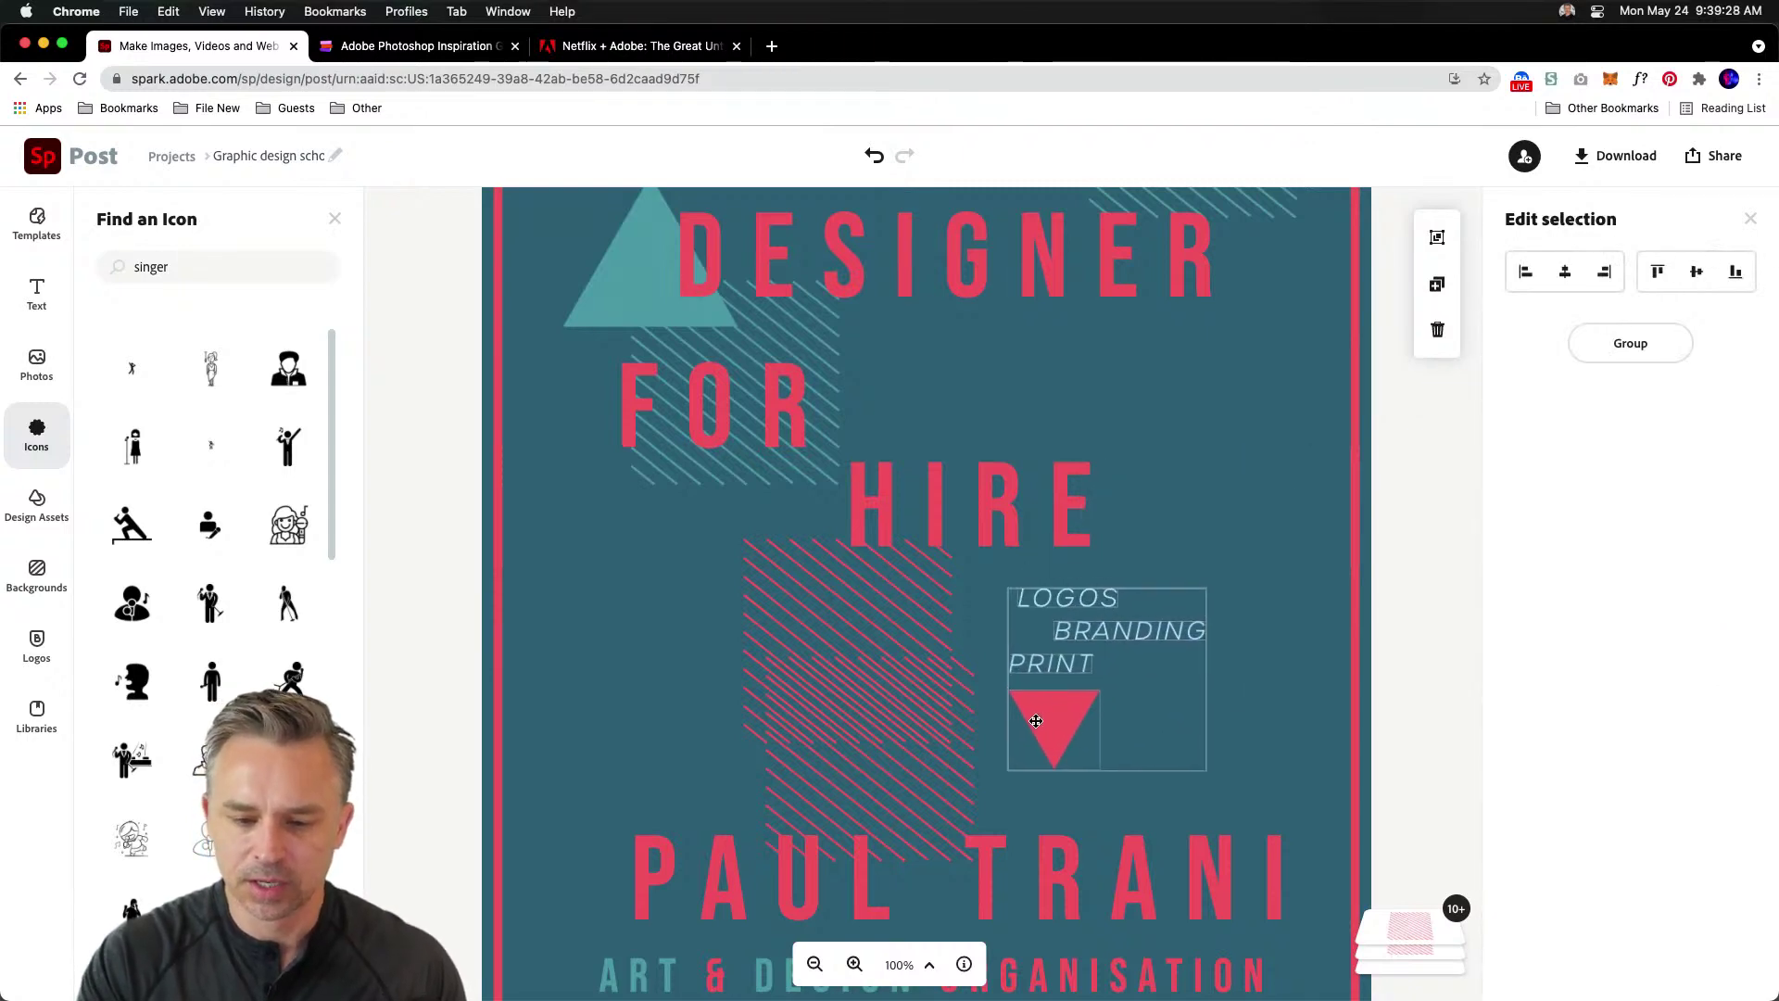
pyautogui.click(552, 239)
# - Move the "DESIGNER", "FOR" and "HIRE" lines together straight up, so "DESIGNER" overlaps the upper striped block
pyautogui.click(934, 969)
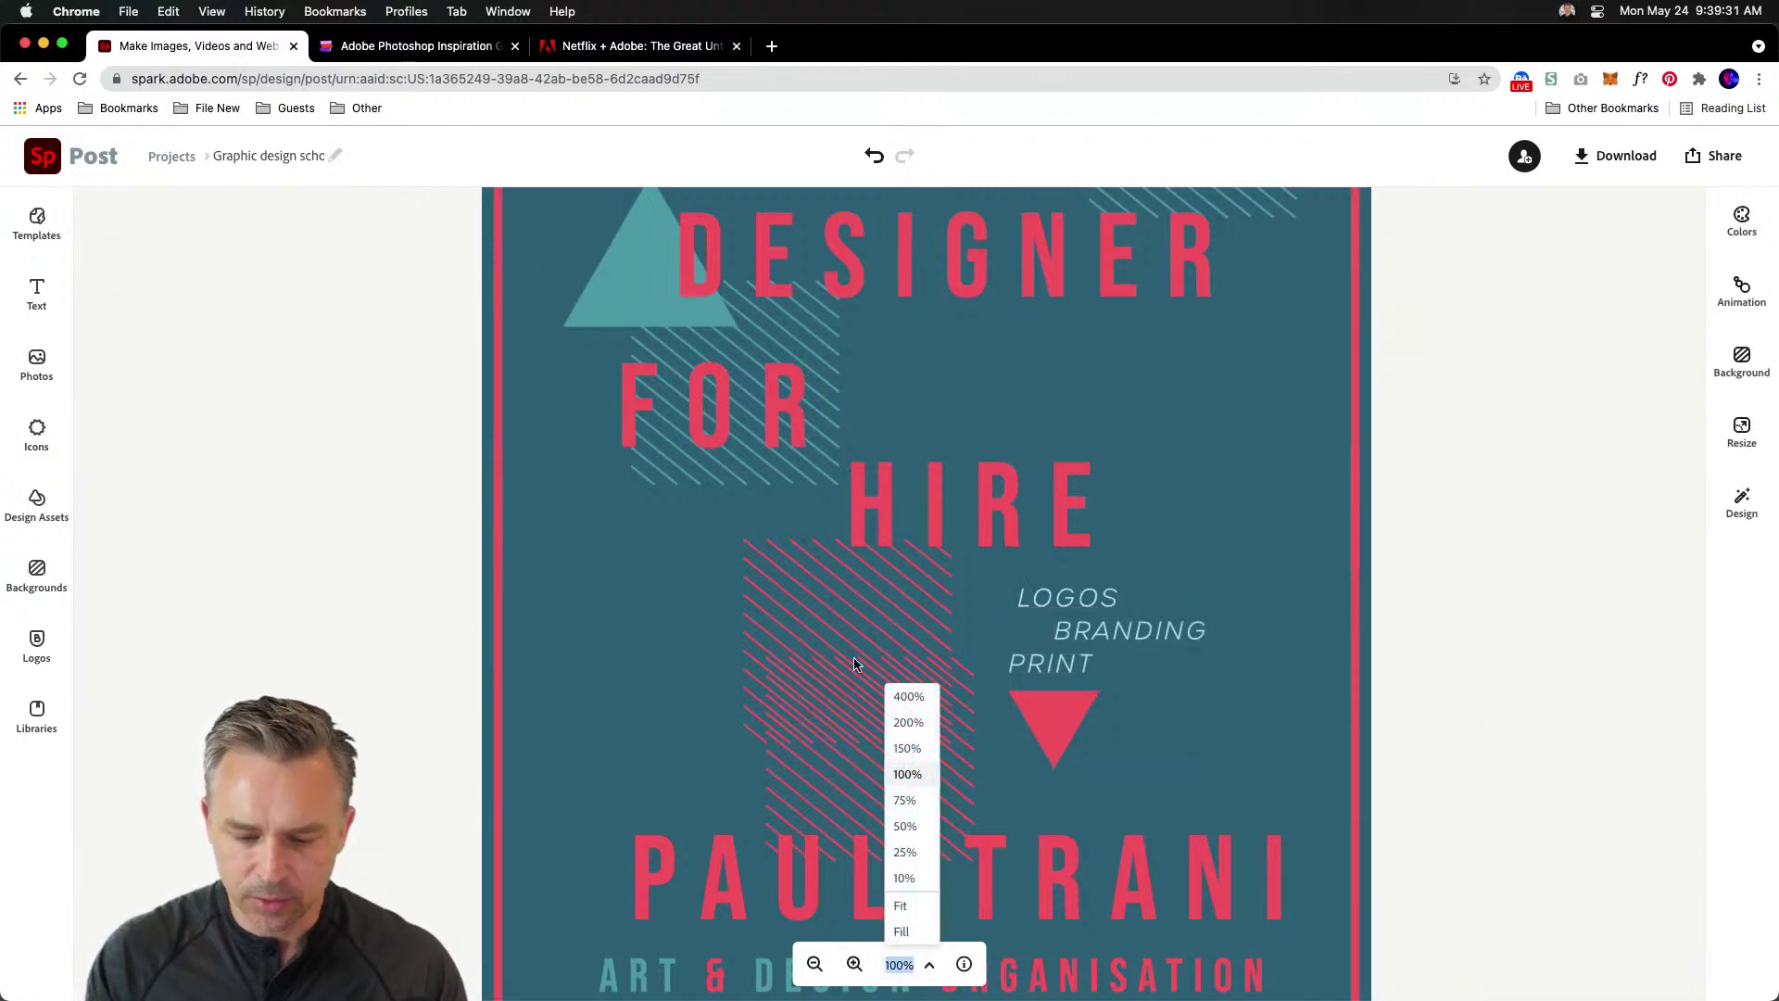
pyautogui.click(908, 913)
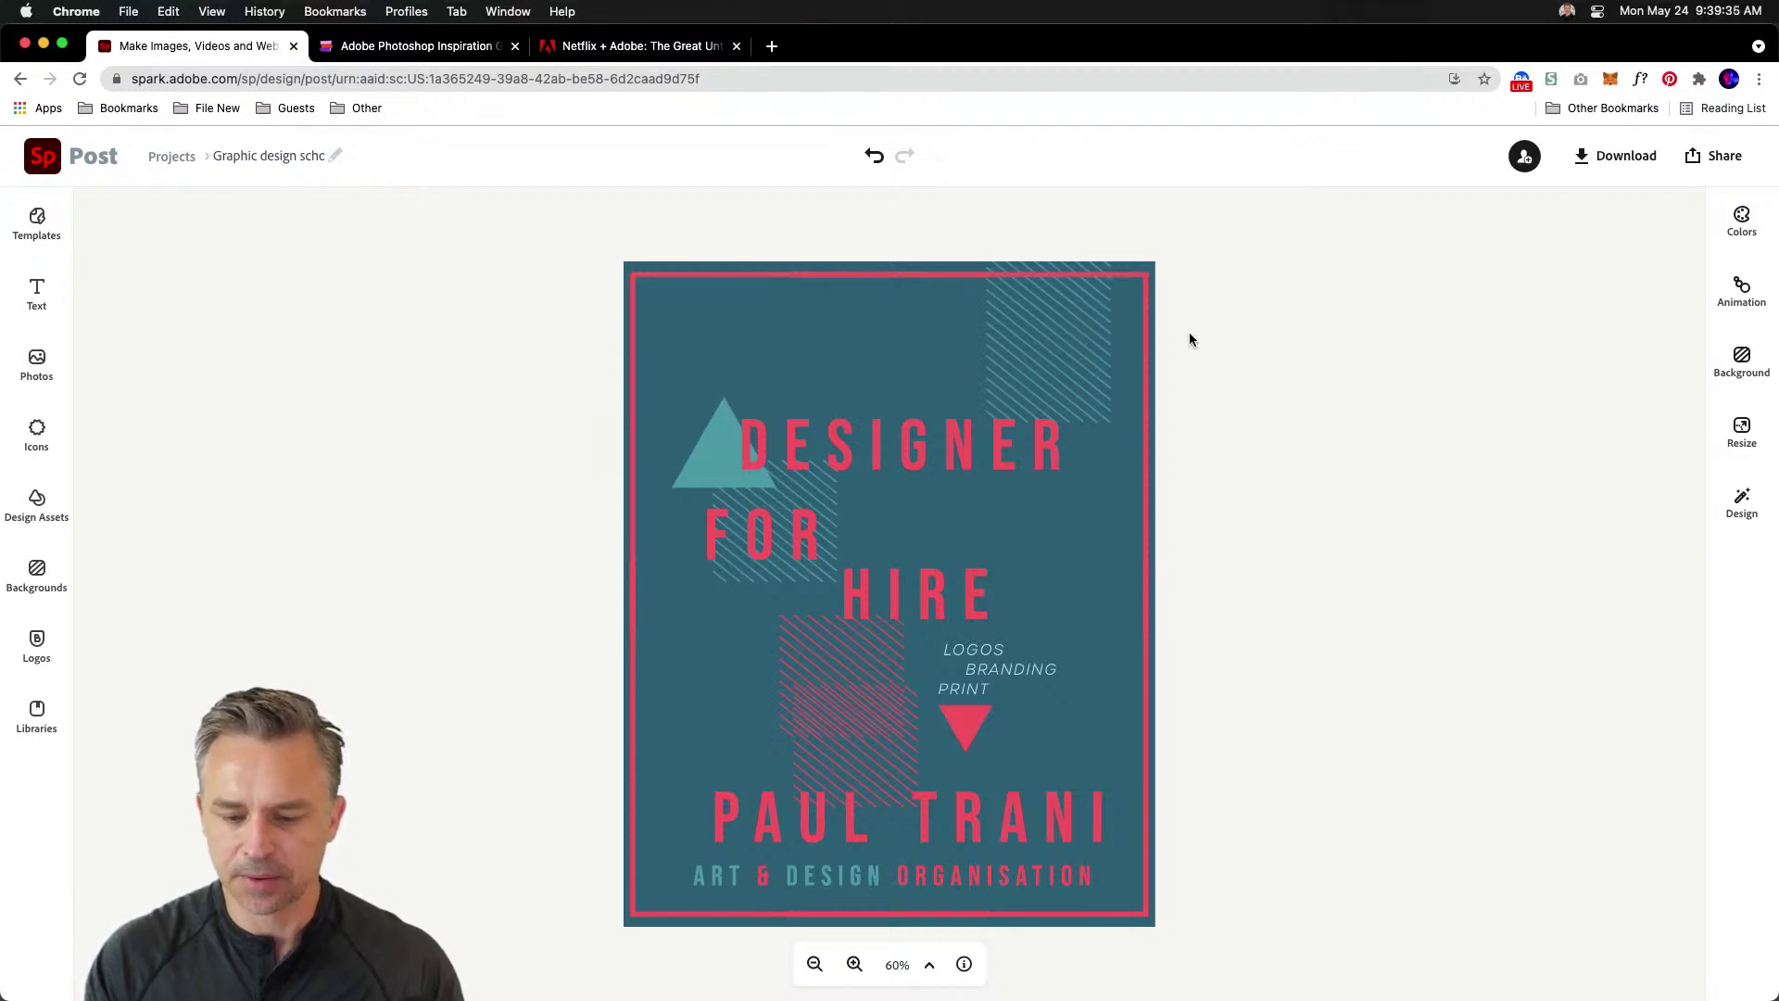
pyautogui.click(803, 446)
pyautogui.keyDown('shift'); pyautogui.click(786, 532); pyautogui.keyUp('shift')
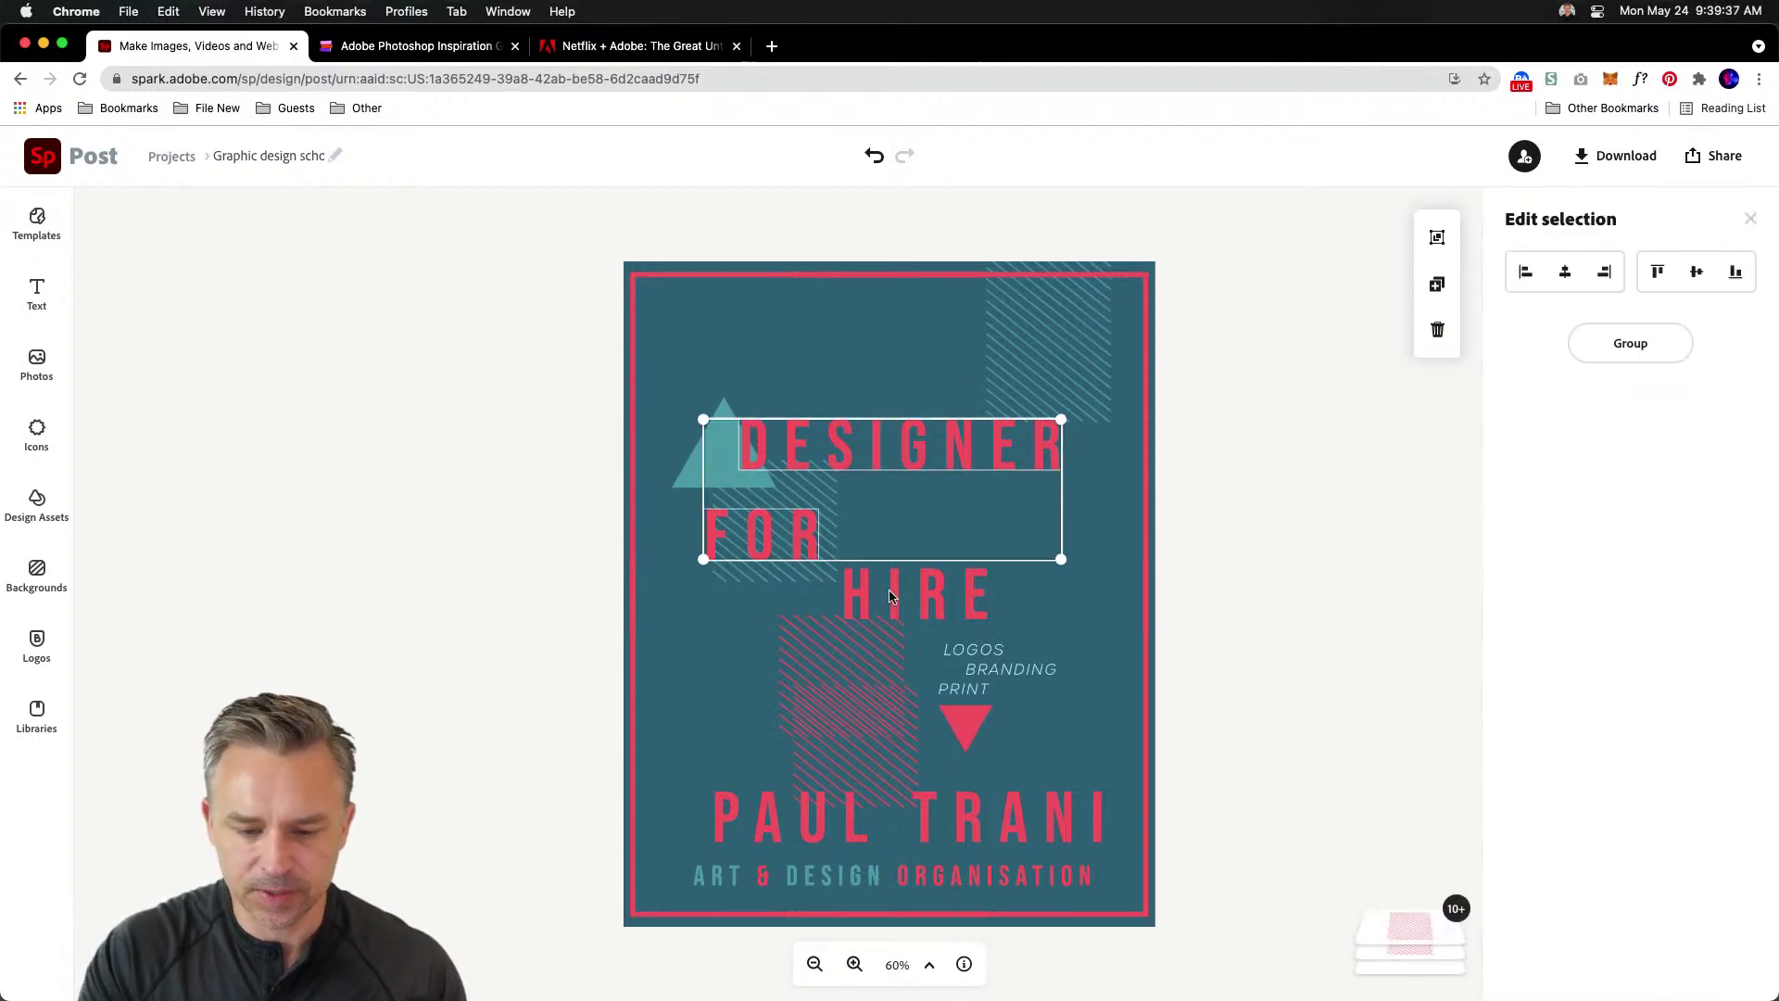
pyautogui.keyDown('shift'); pyautogui.click(890, 596); pyautogui.keyUp('shift')
pyautogui.click(988, 660)
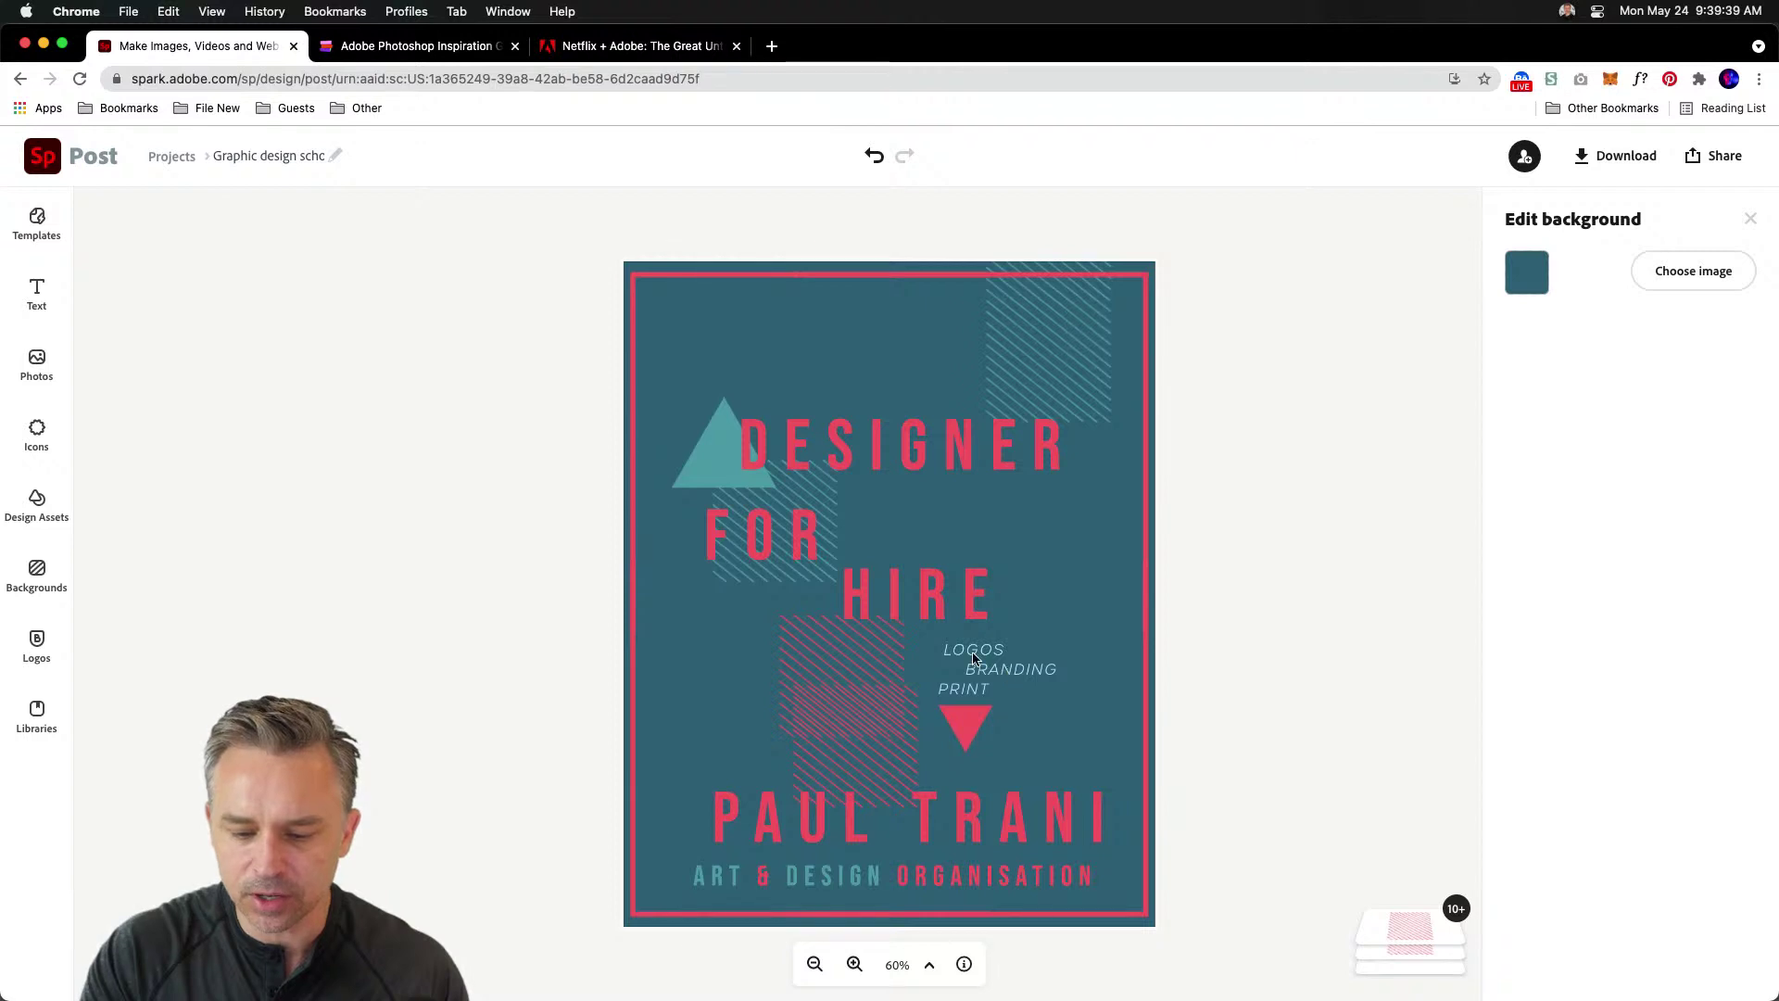
pyautogui.click(878, 591)
pyautogui.keyDown('shift'); pyautogui.click(805, 535); pyautogui.keyUp('shift')
pyautogui.keyDown('shift'); pyautogui.click(788, 453); pyautogui.keyUp('shift')
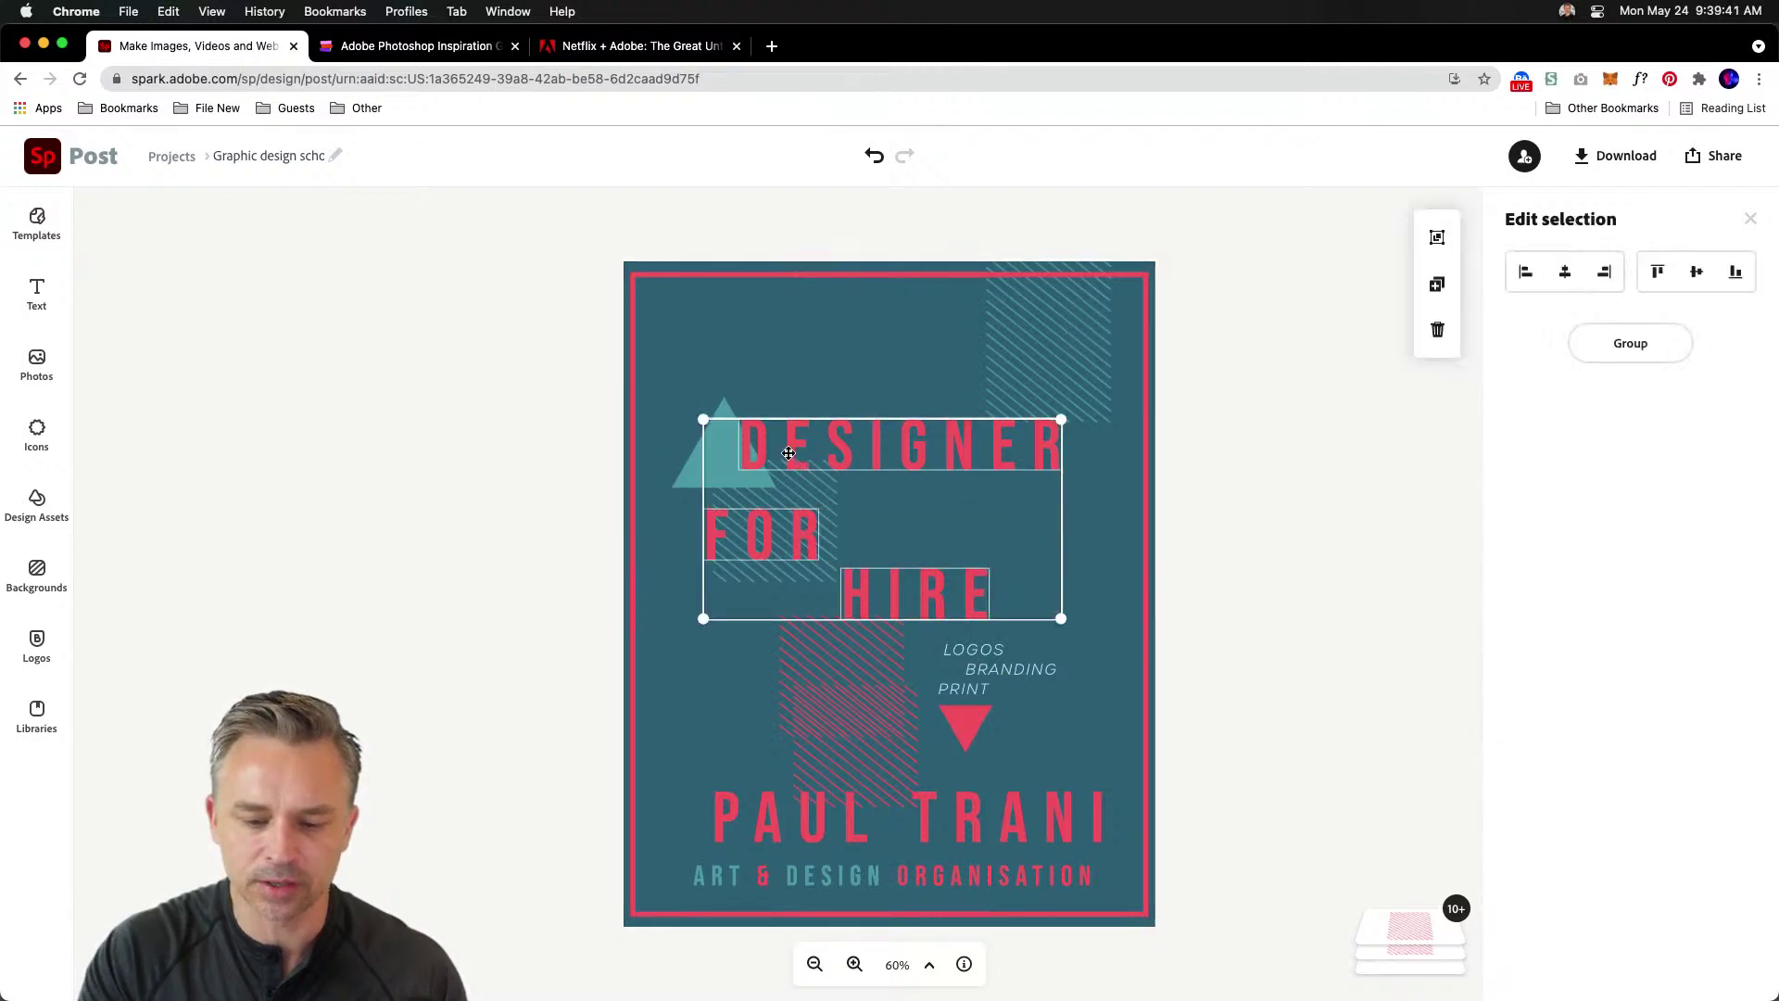
pyautogui.moveTo(790, 434); pyautogui.dragTo(792, 379)
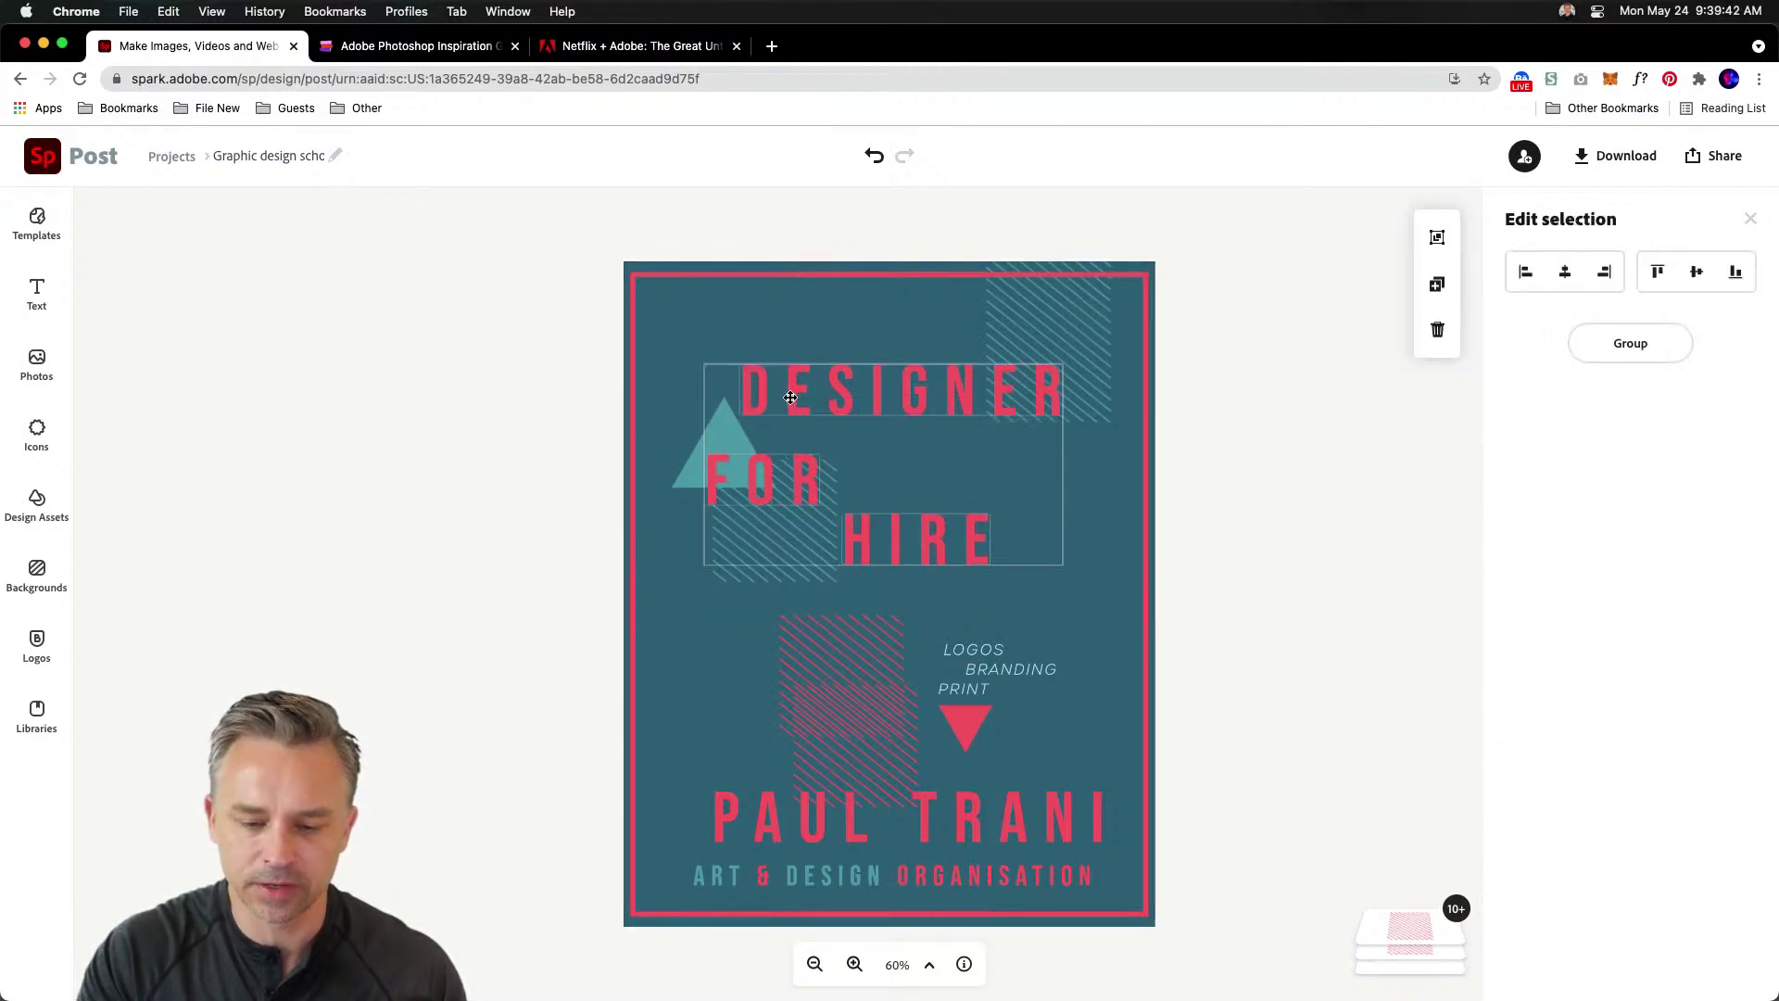
# - Move the "LOGOS", "BRANDING" and "PRINT" lines with the red triangle slightly up, and shift the designer's name up and left
pyautogui.click(1003, 675)
pyautogui.keyDown('shift'); pyautogui.click(957, 694); pyautogui.keyUp('shift')
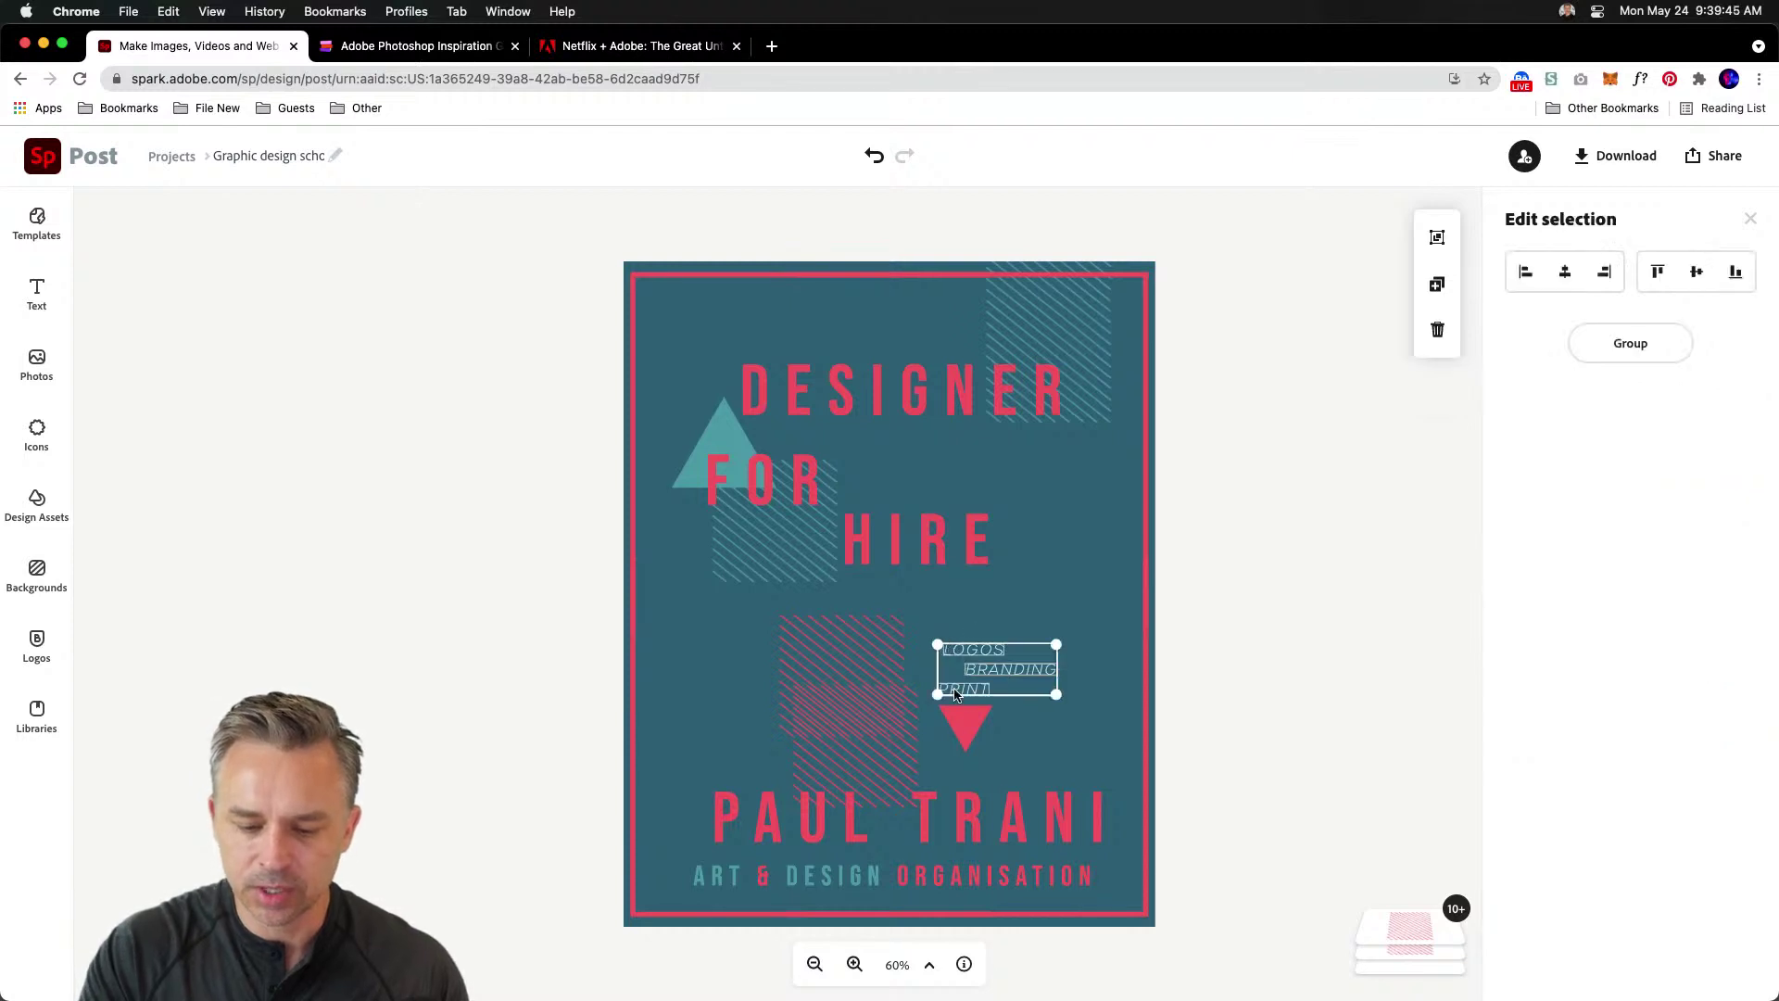
pyautogui.keyDown('shift'); pyautogui.click(968, 732); pyautogui.keyUp('shift')
pyautogui.moveTo(967, 732); pyautogui.dragTo(968, 691)
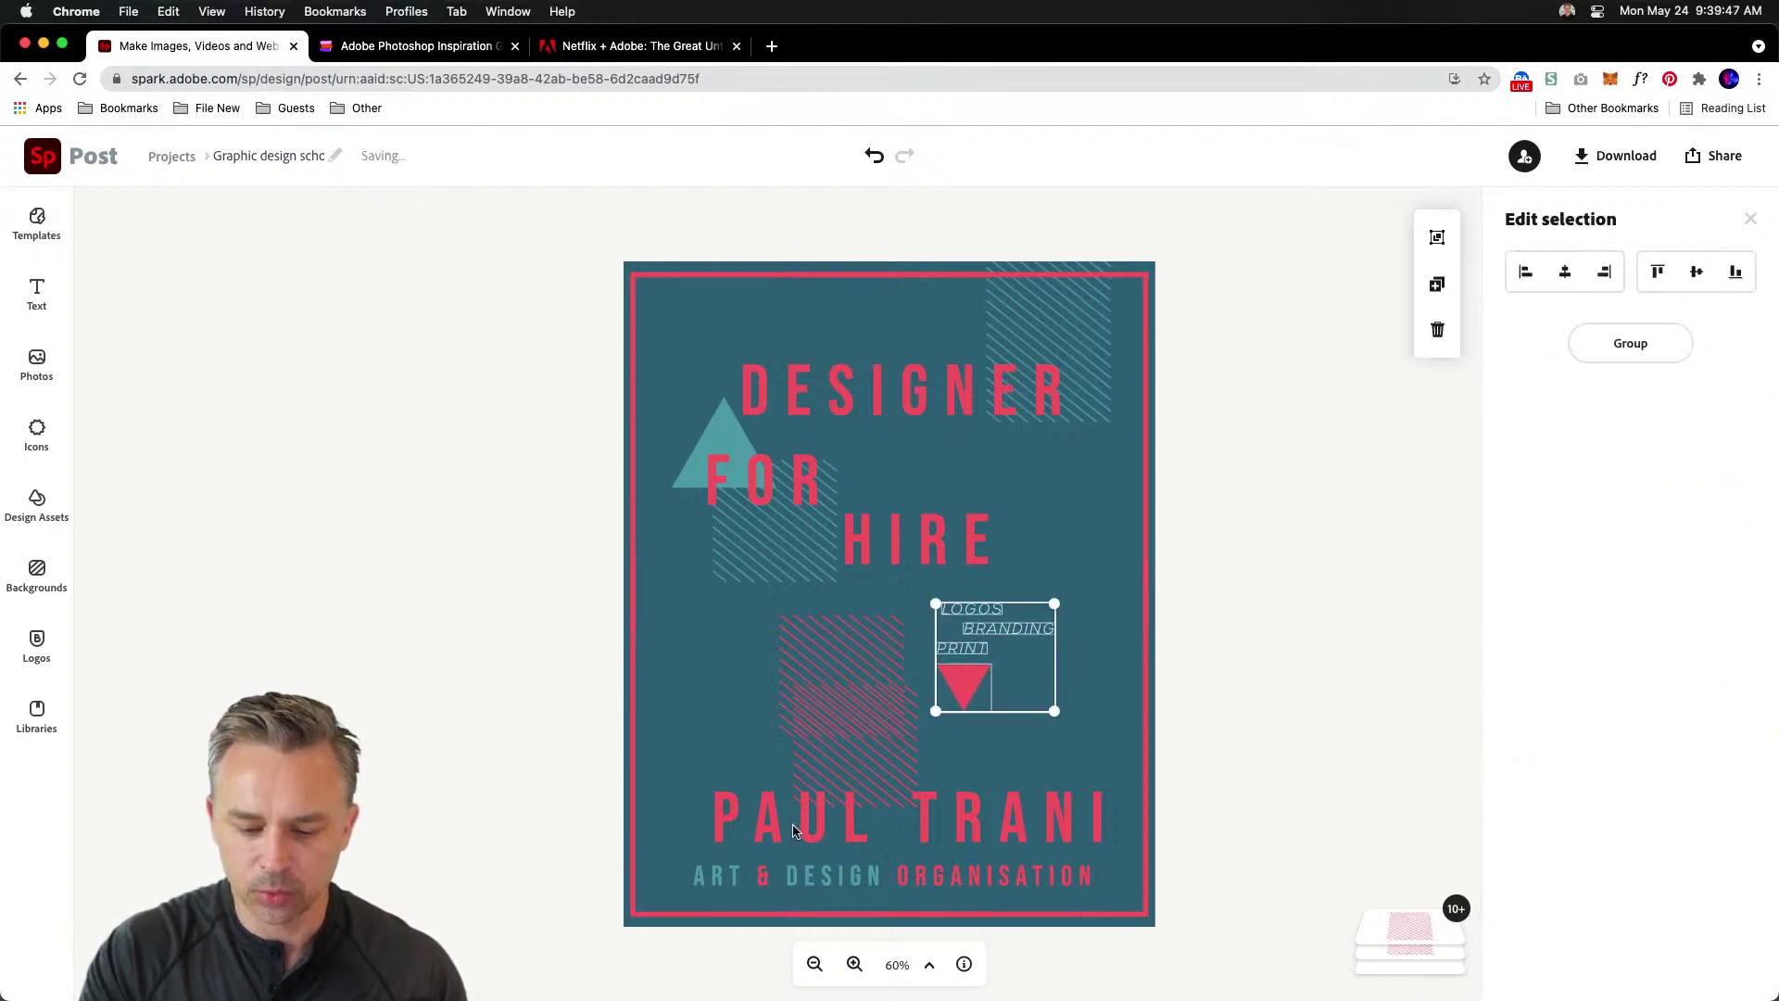
pyautogui.moveTo(776, 795); pyautogui.dragTo(773, 805)
# - Replace "ART & DESIGN ORGANISATION" with the designer's website address in capitals and move that line slightly left
pyautogui.doubleClick(852, 879)
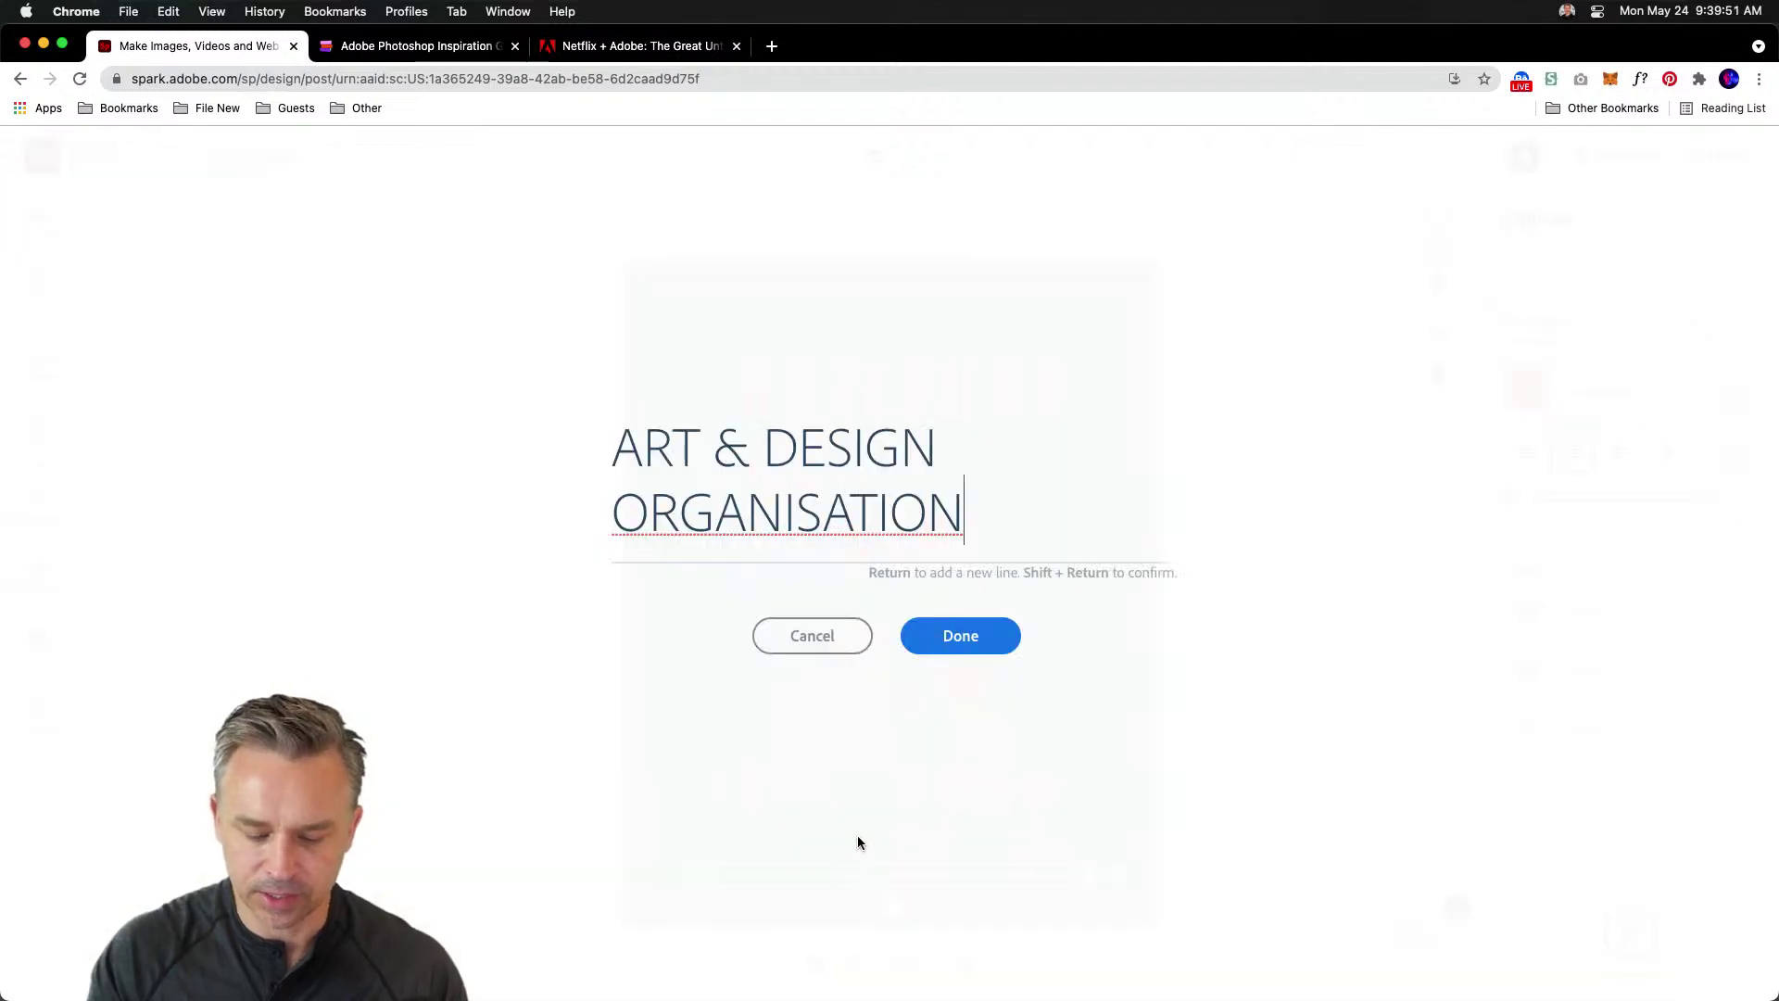
pyautogui.moveTo(1027, 515); pyautogui.dragTo(97, 246)
pyautogui.write('PAULTRANI.COM')
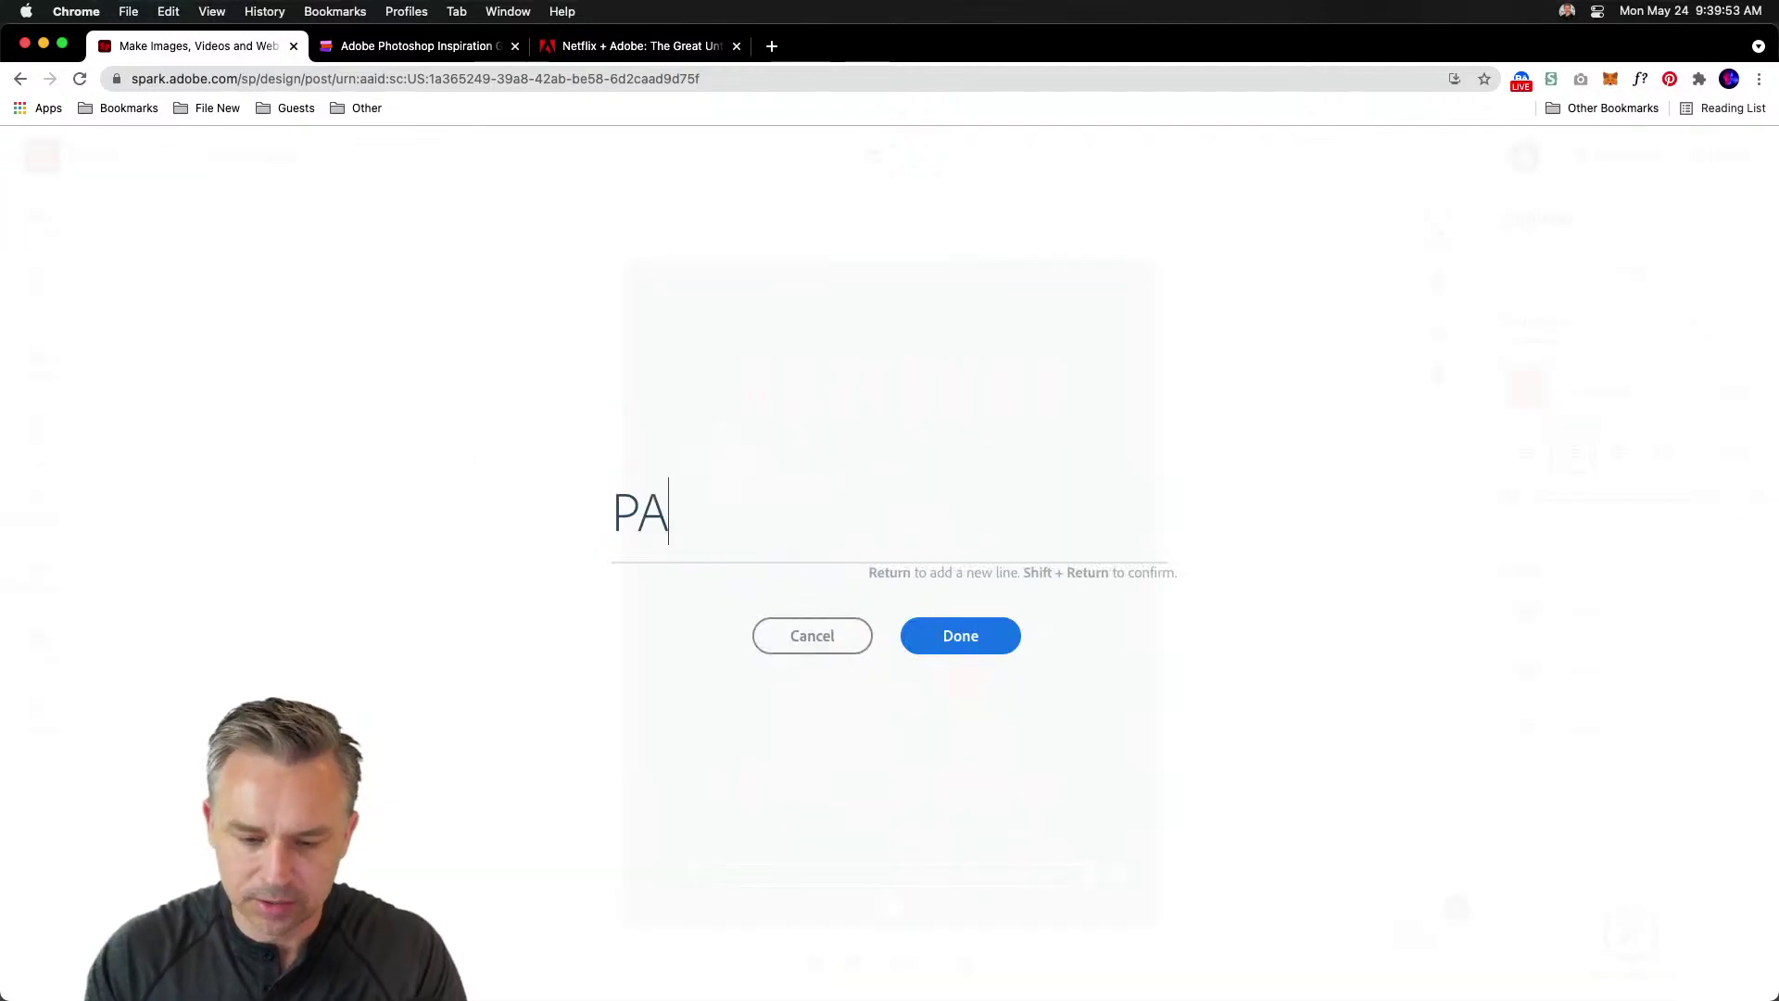
pyautogui.click(948, 638)
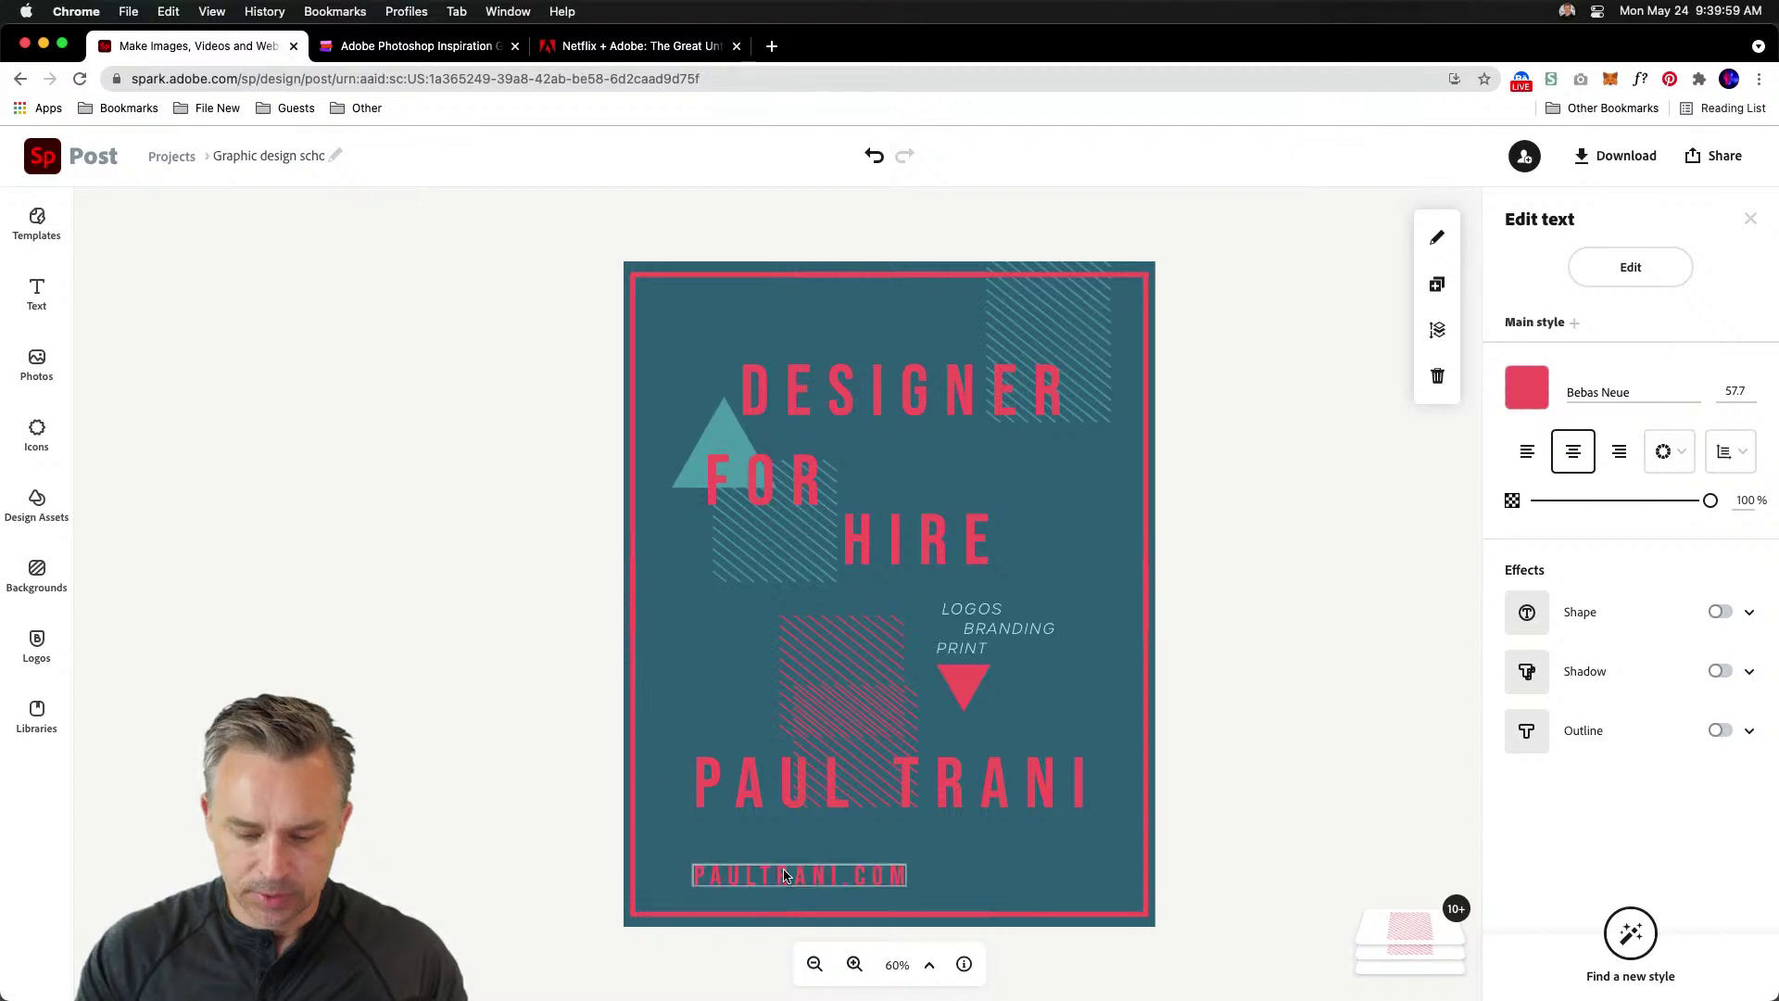
pyautogui.moveTo(784, 875)
pyautogui.mouseDown()
pyautogui.moveTo(769, 877)
pyautogui.moveTo(794, 875)
pyautogui.mouseUp()
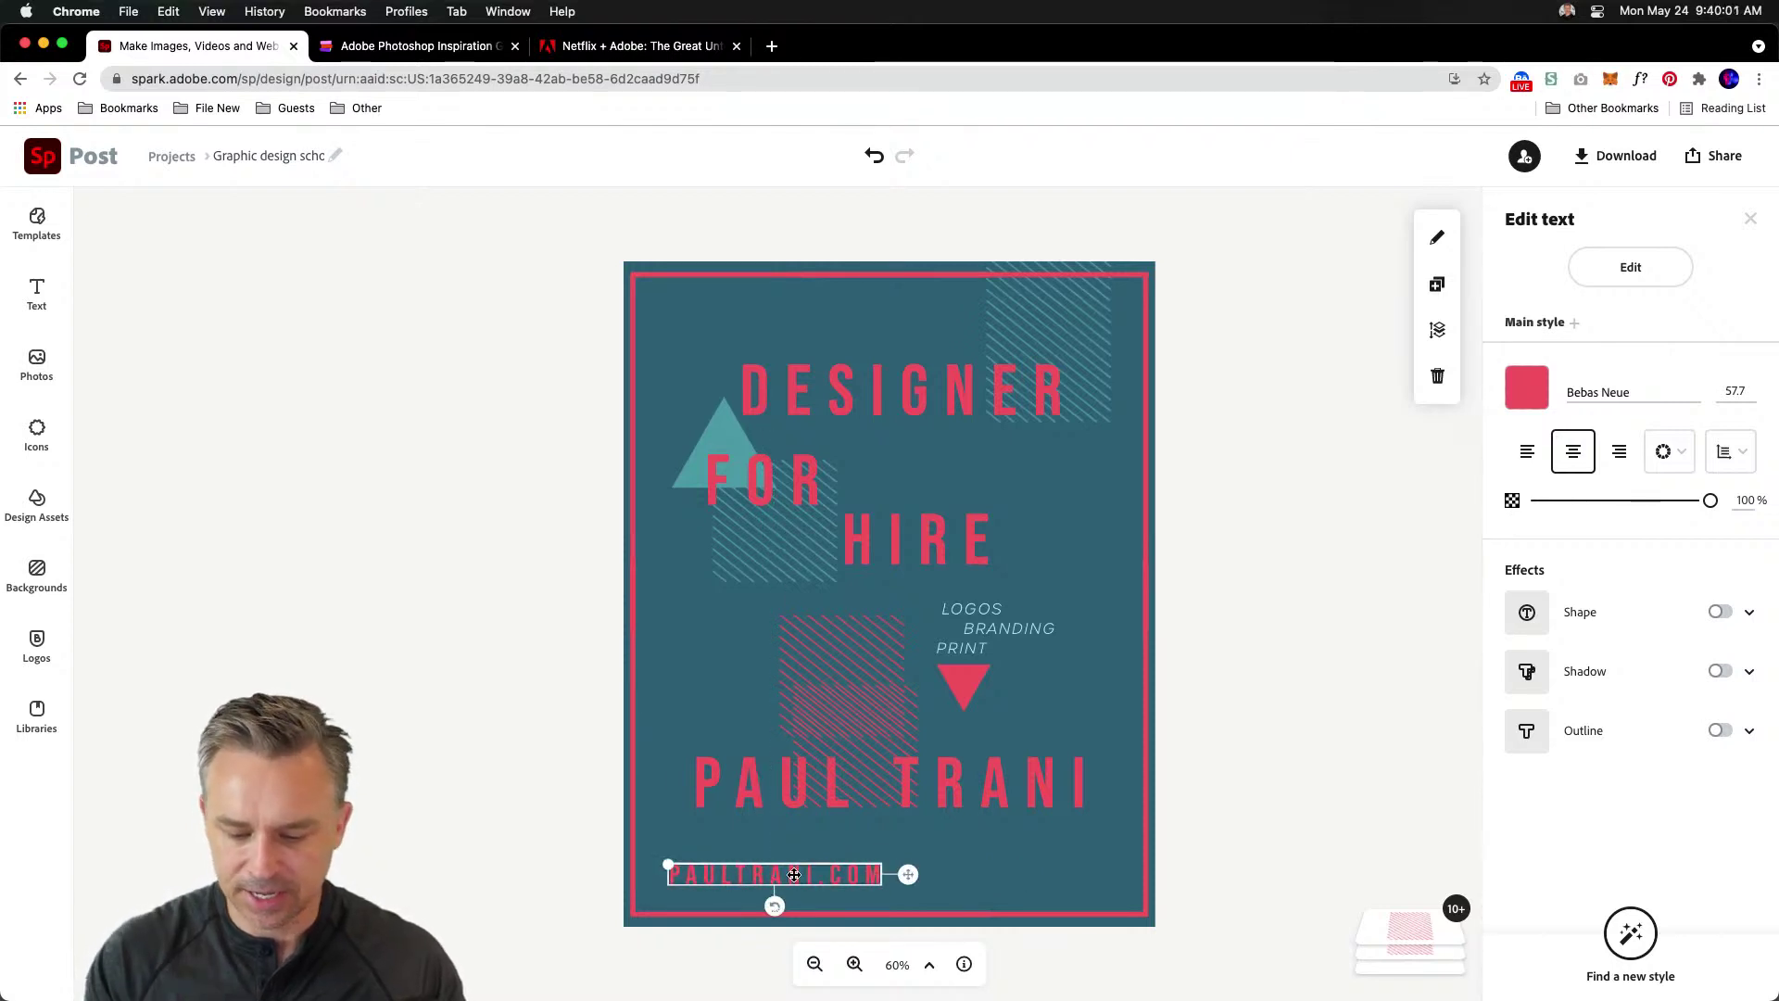
# - Duplicate the website line to its right and change the copy's text to the designer's phone number
pyautogui.click(1437, 284)
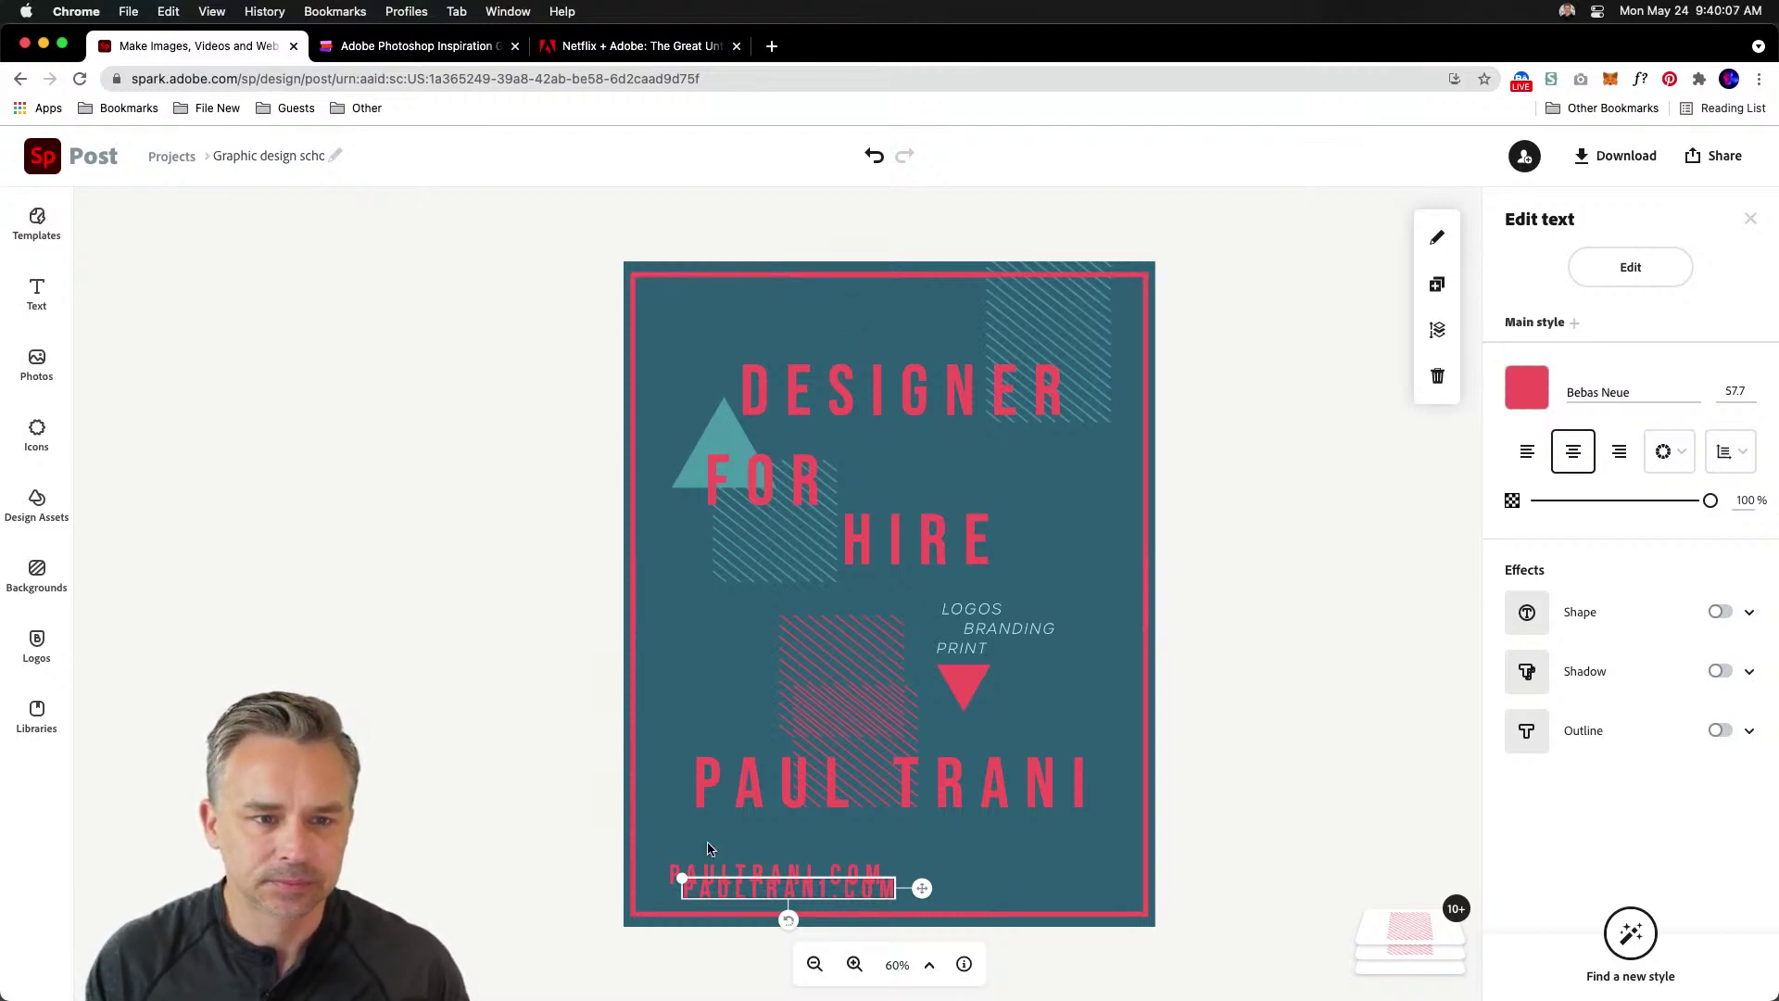
pyautogui.moveTo(835, 887); pyautogui.dragTo(1072, 873)
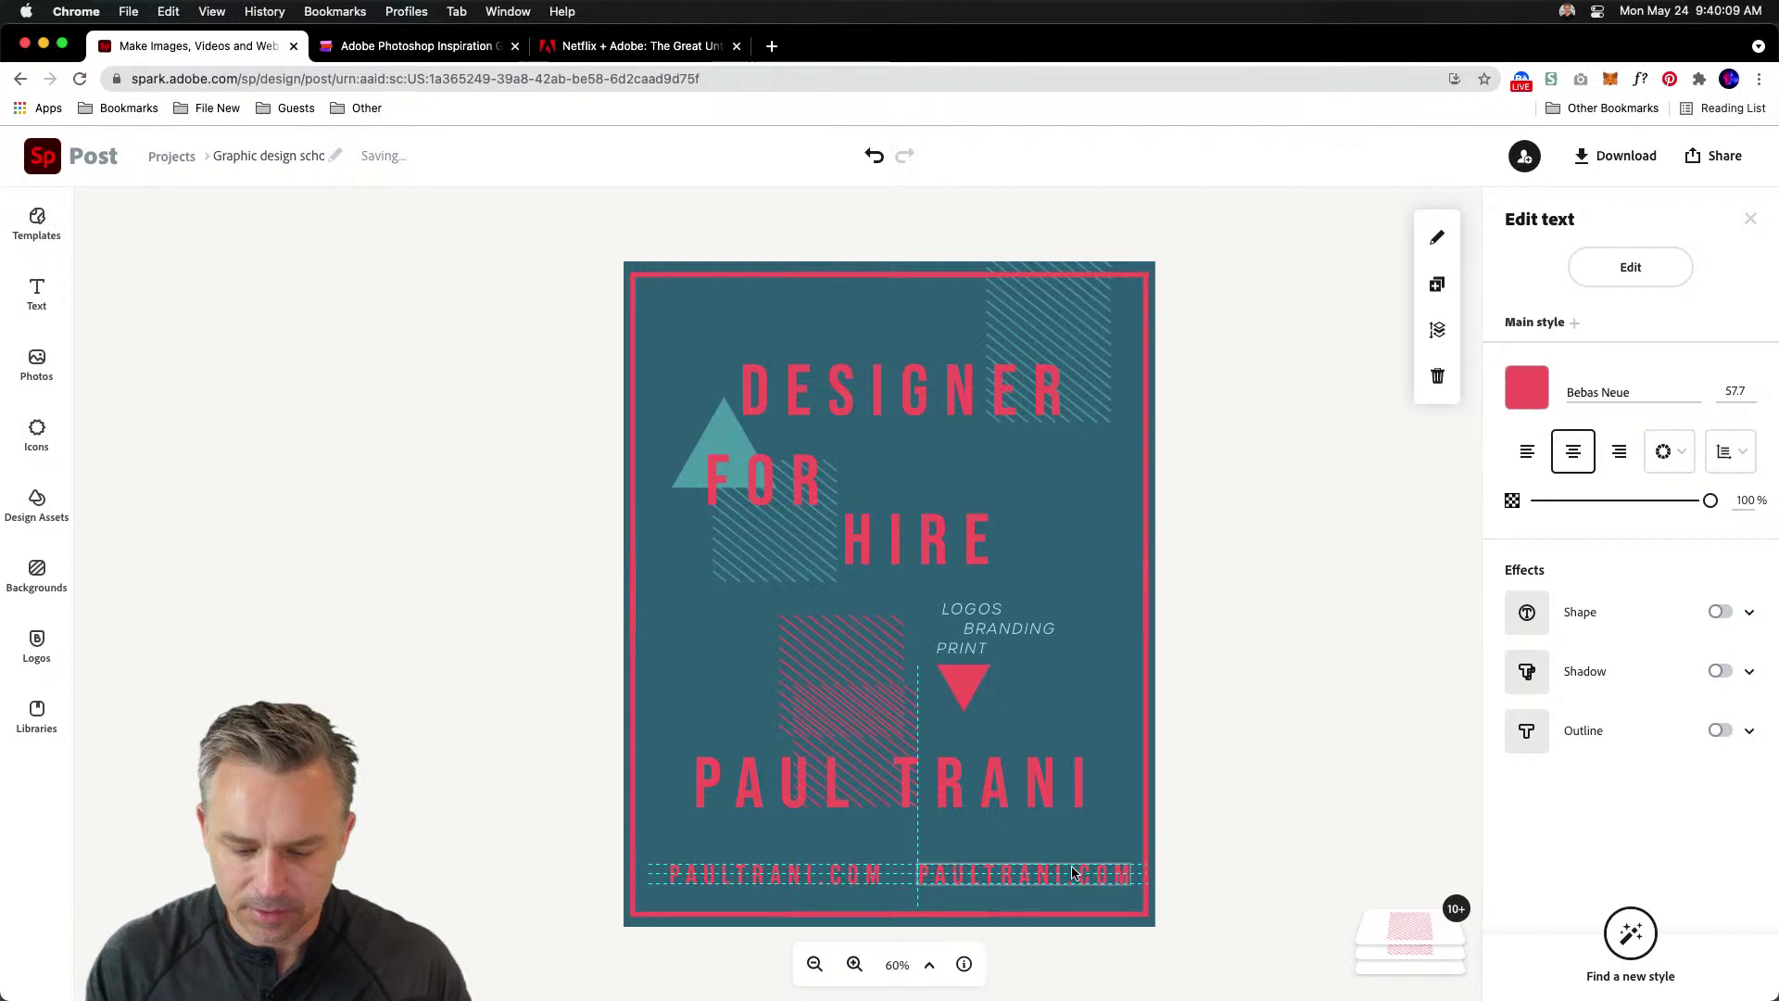
pyautogui.doubleClick(1026, 874)
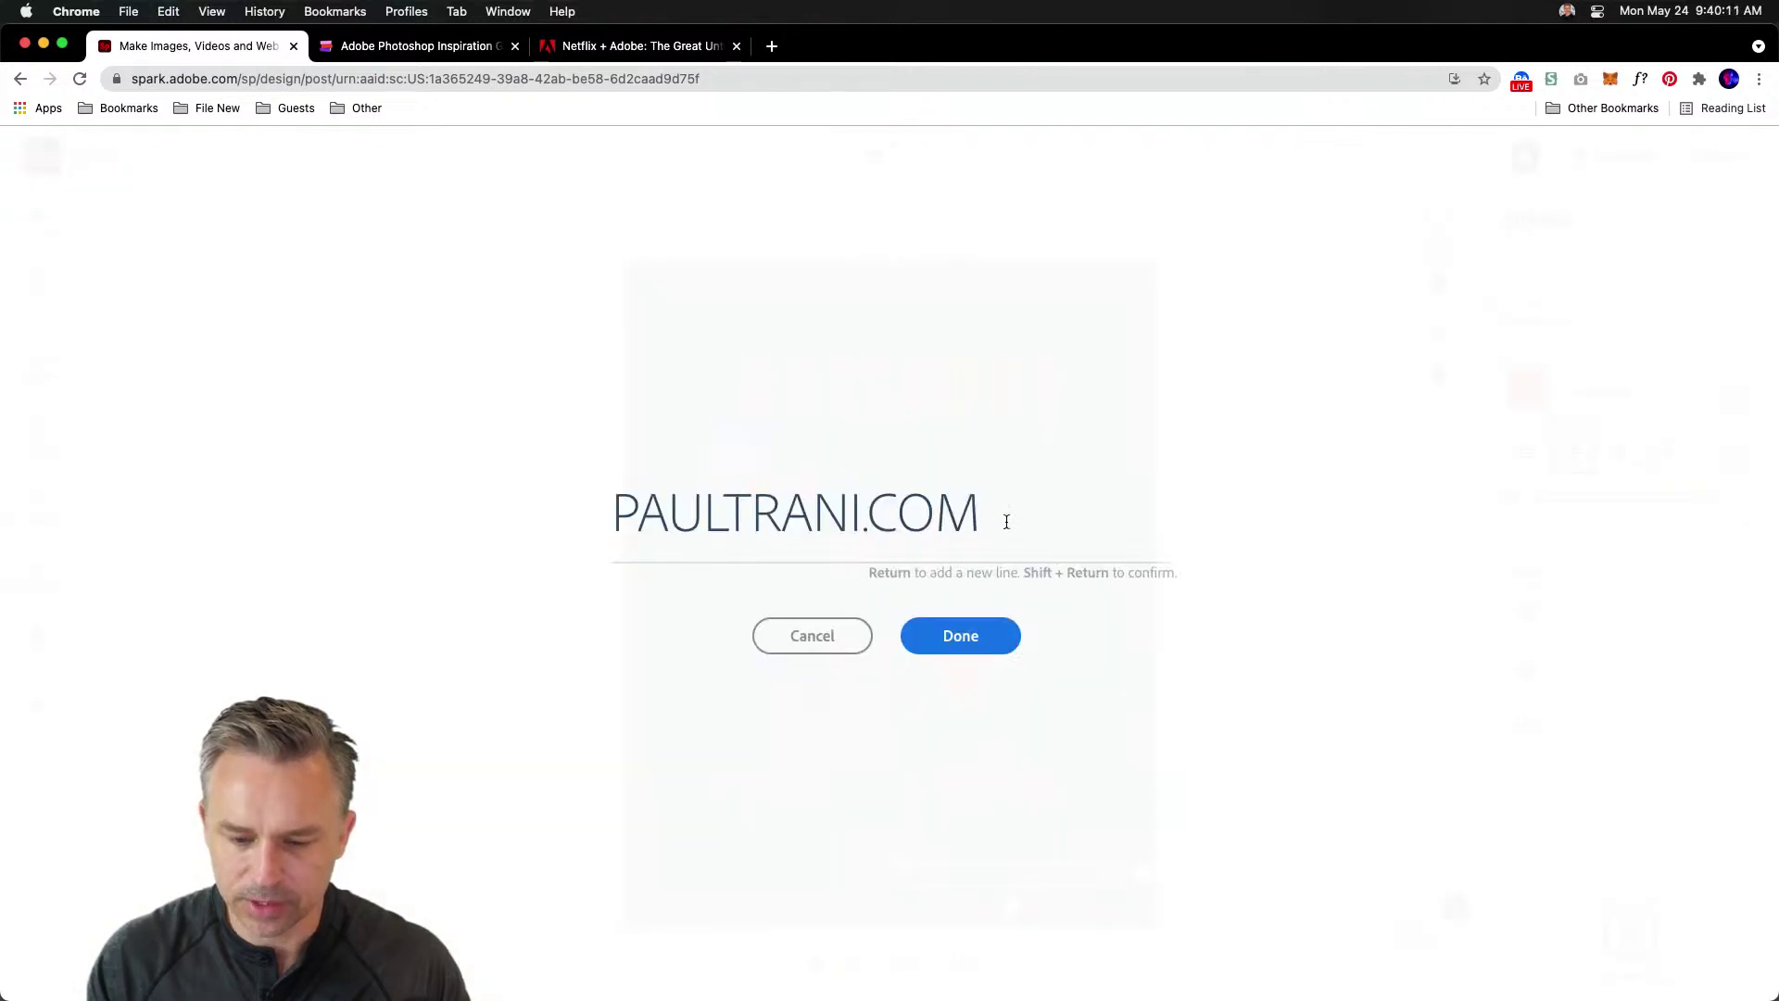
pyautogui.moveTo(1006, 522); pyautogui.dragTo(227, 425)
pyautogui.write('72')
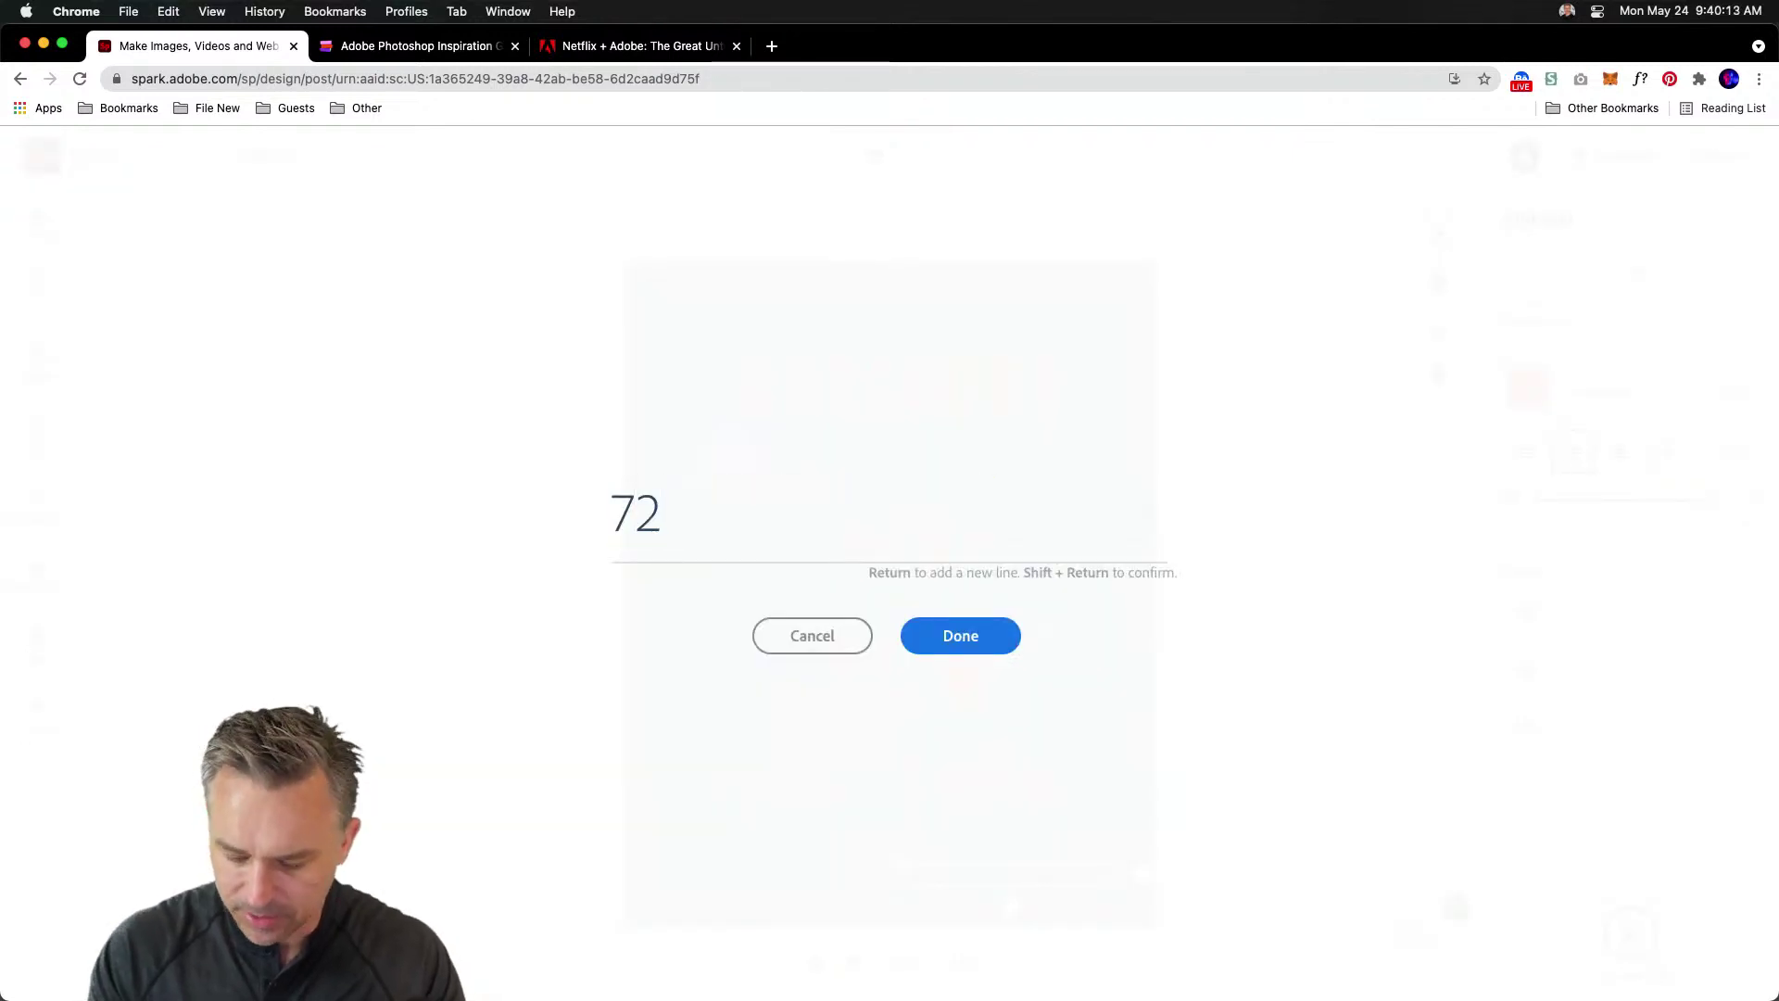
pyautogui.write('0-555-')
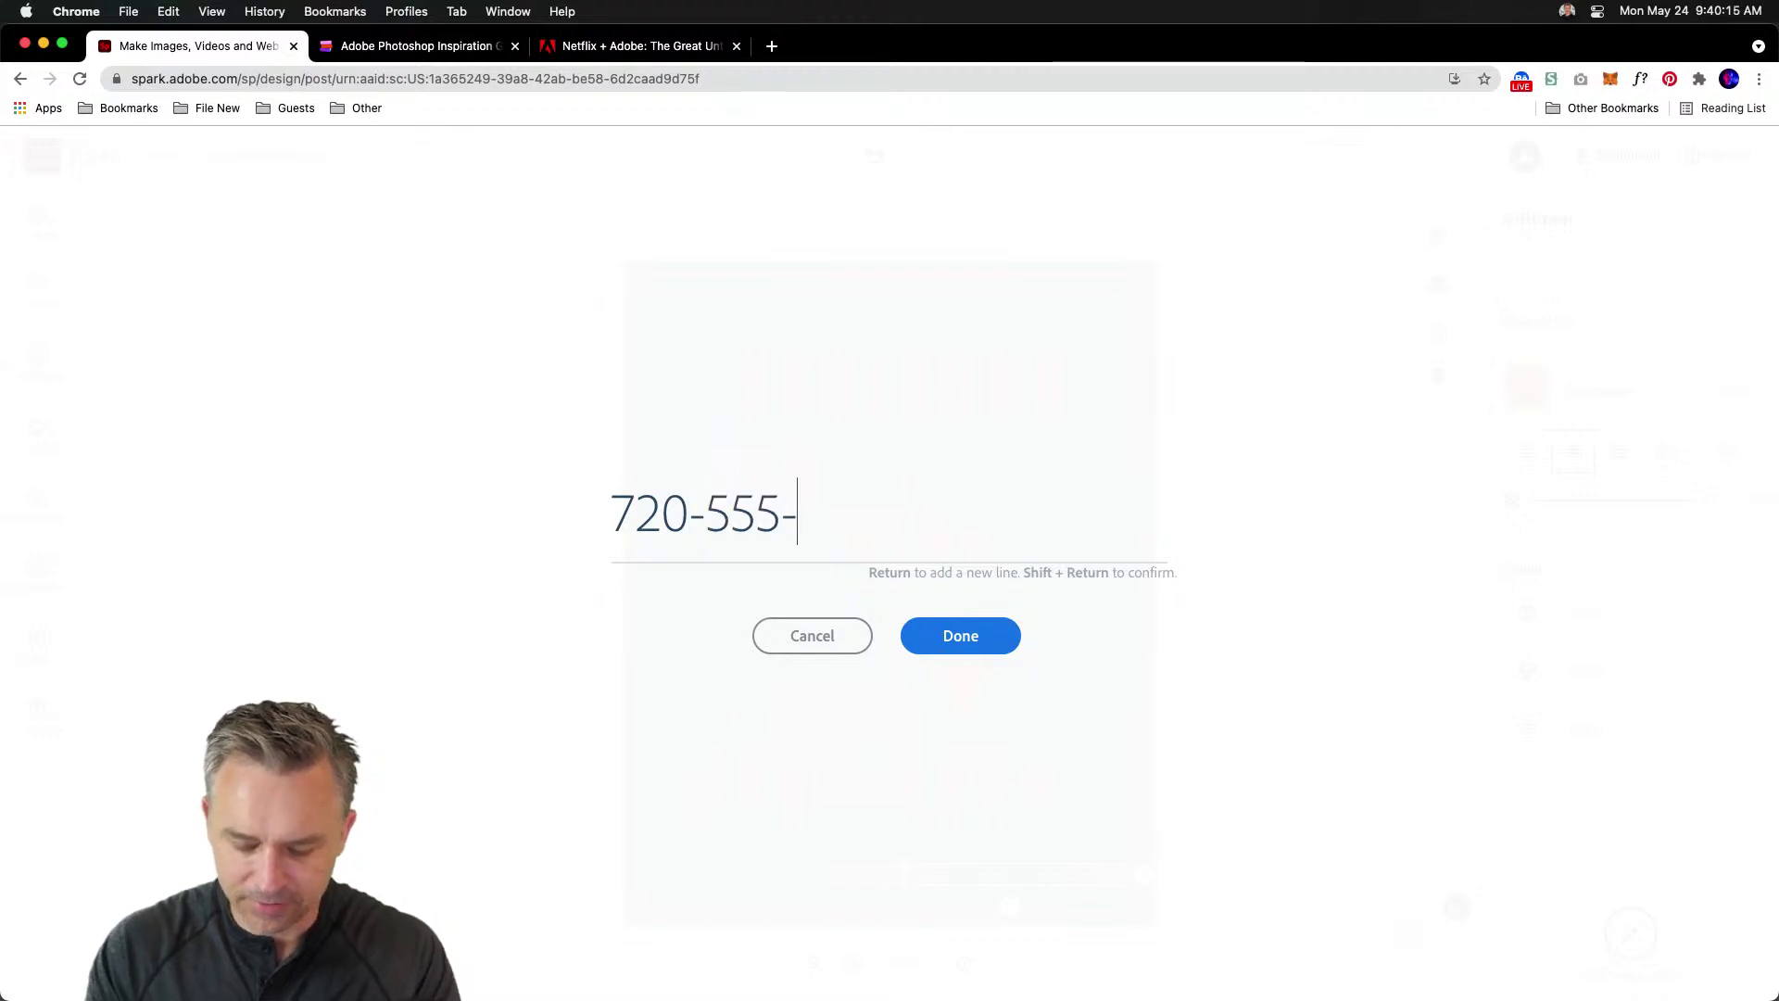
pyautogui.write('4555')
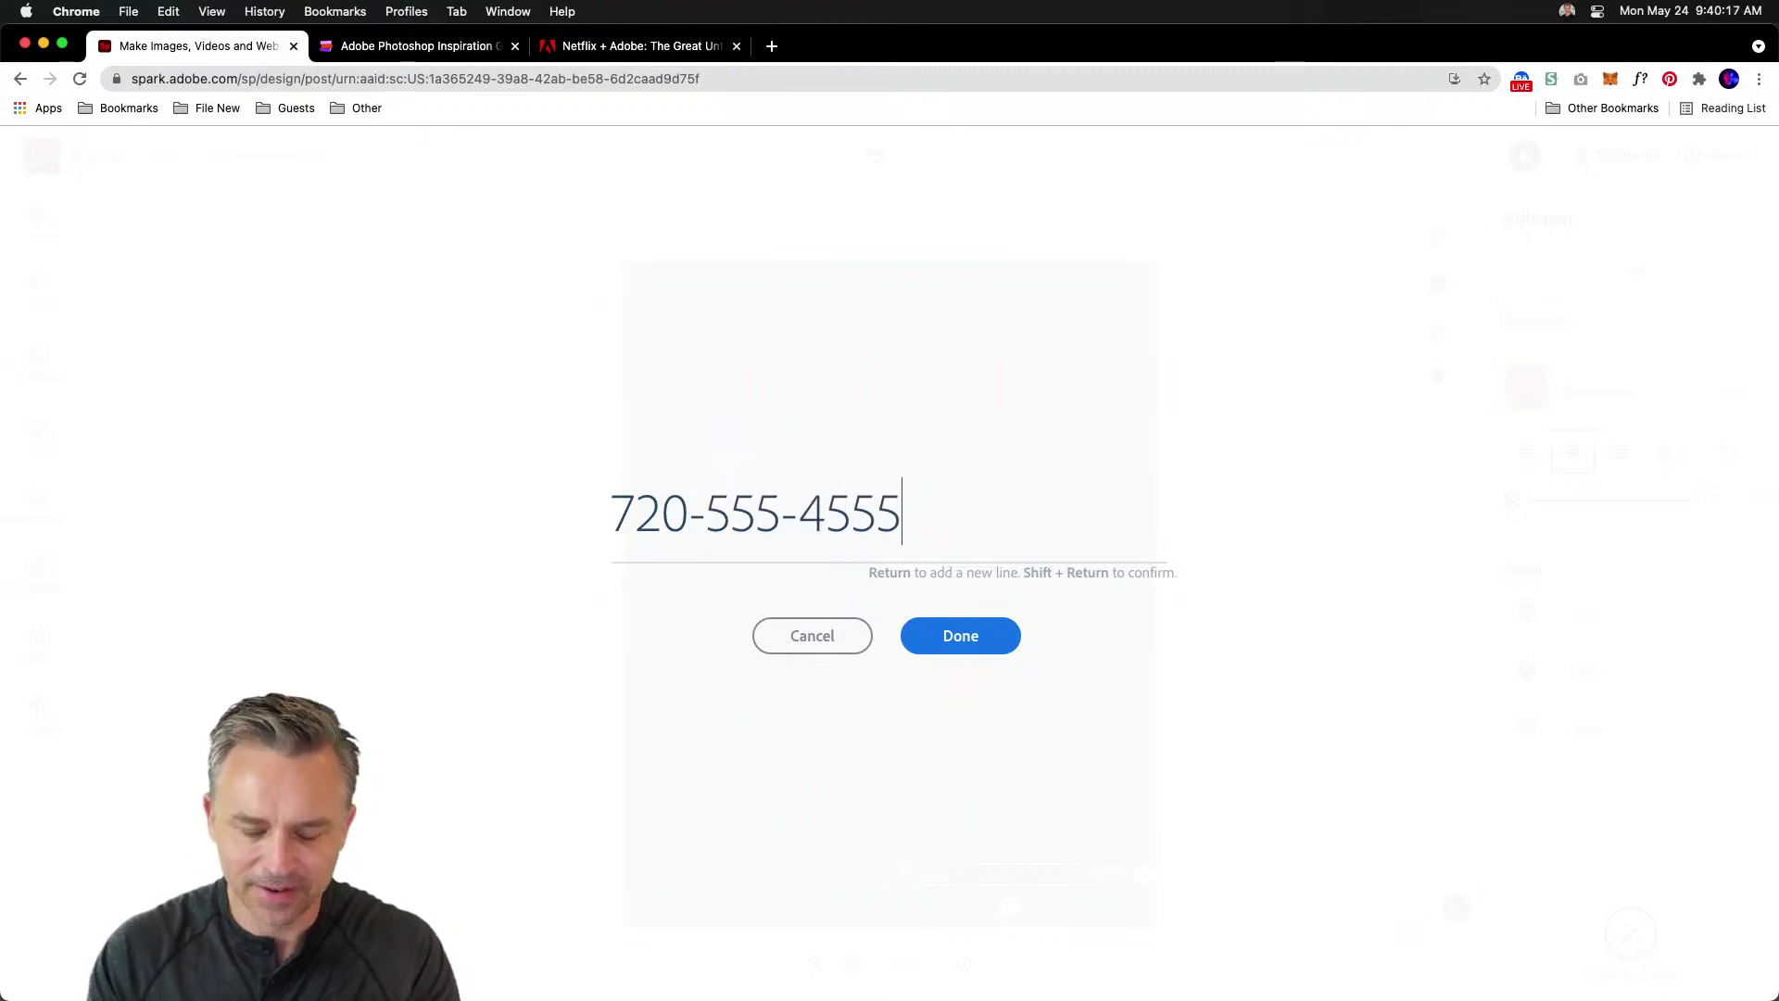
pyautogui.press('BackSpace')
pyautogui.press('BackSpace')
pyautogui.press('BackSpace')
pyautogui.press('BackSpace')
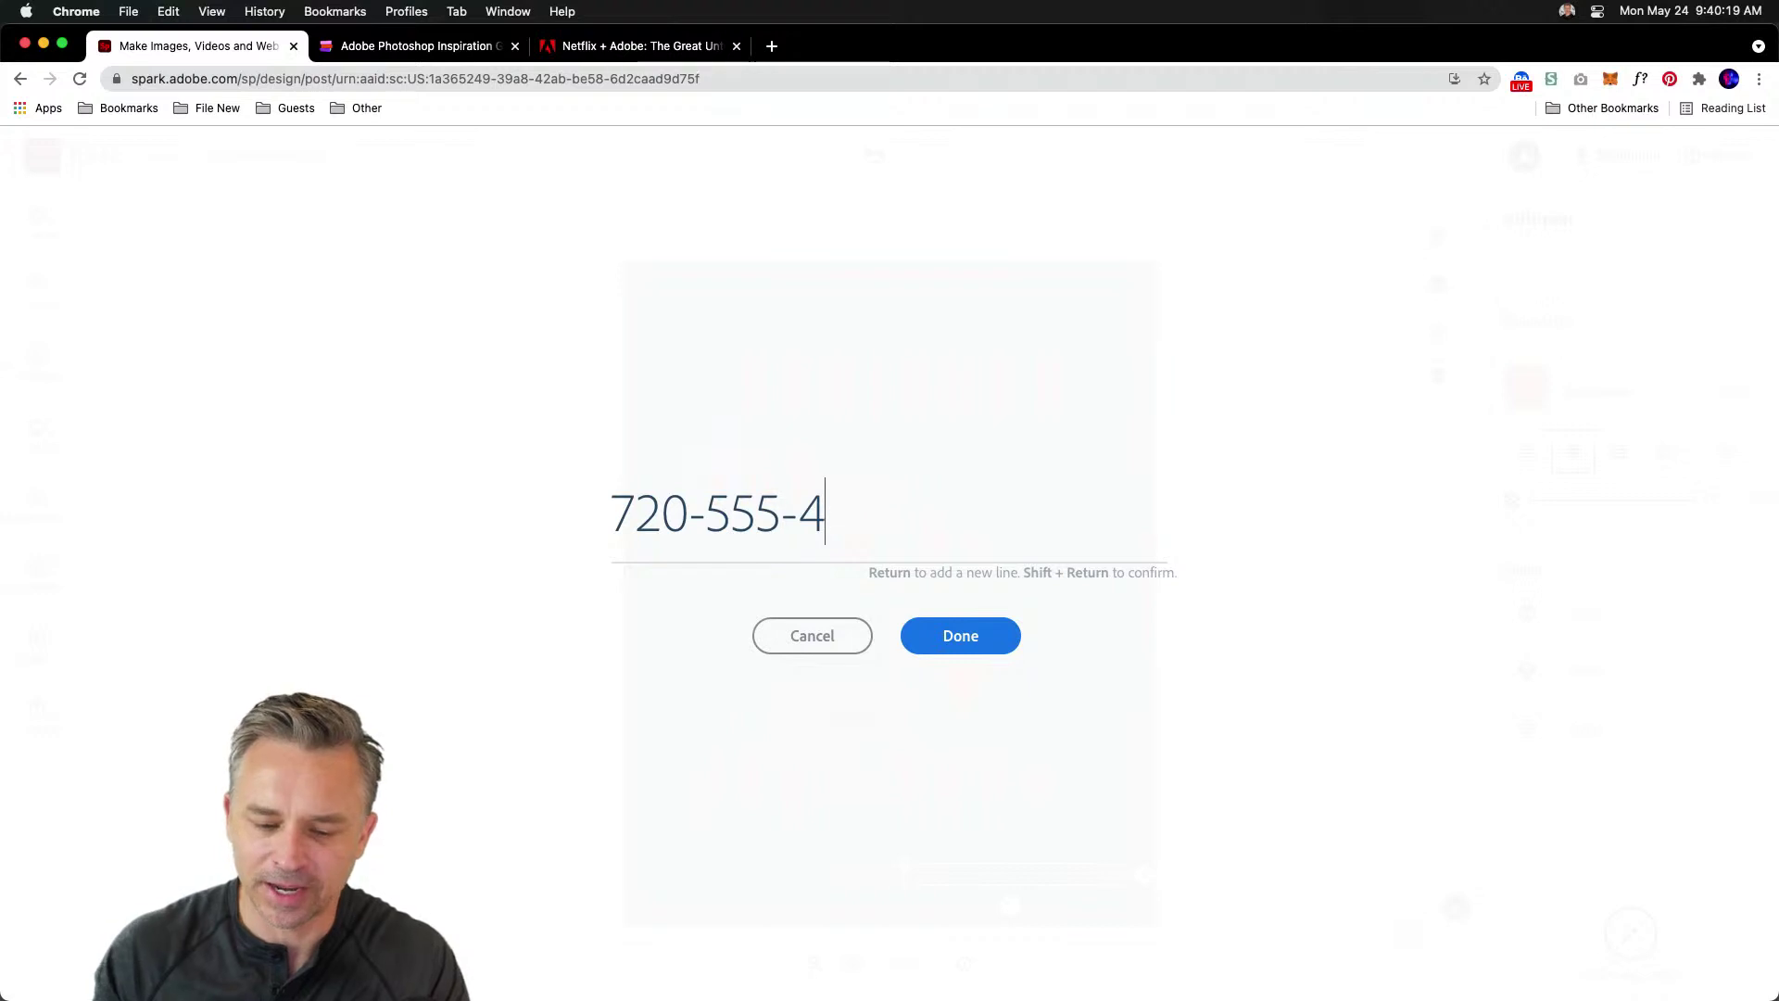
pyautogui.write('5555')
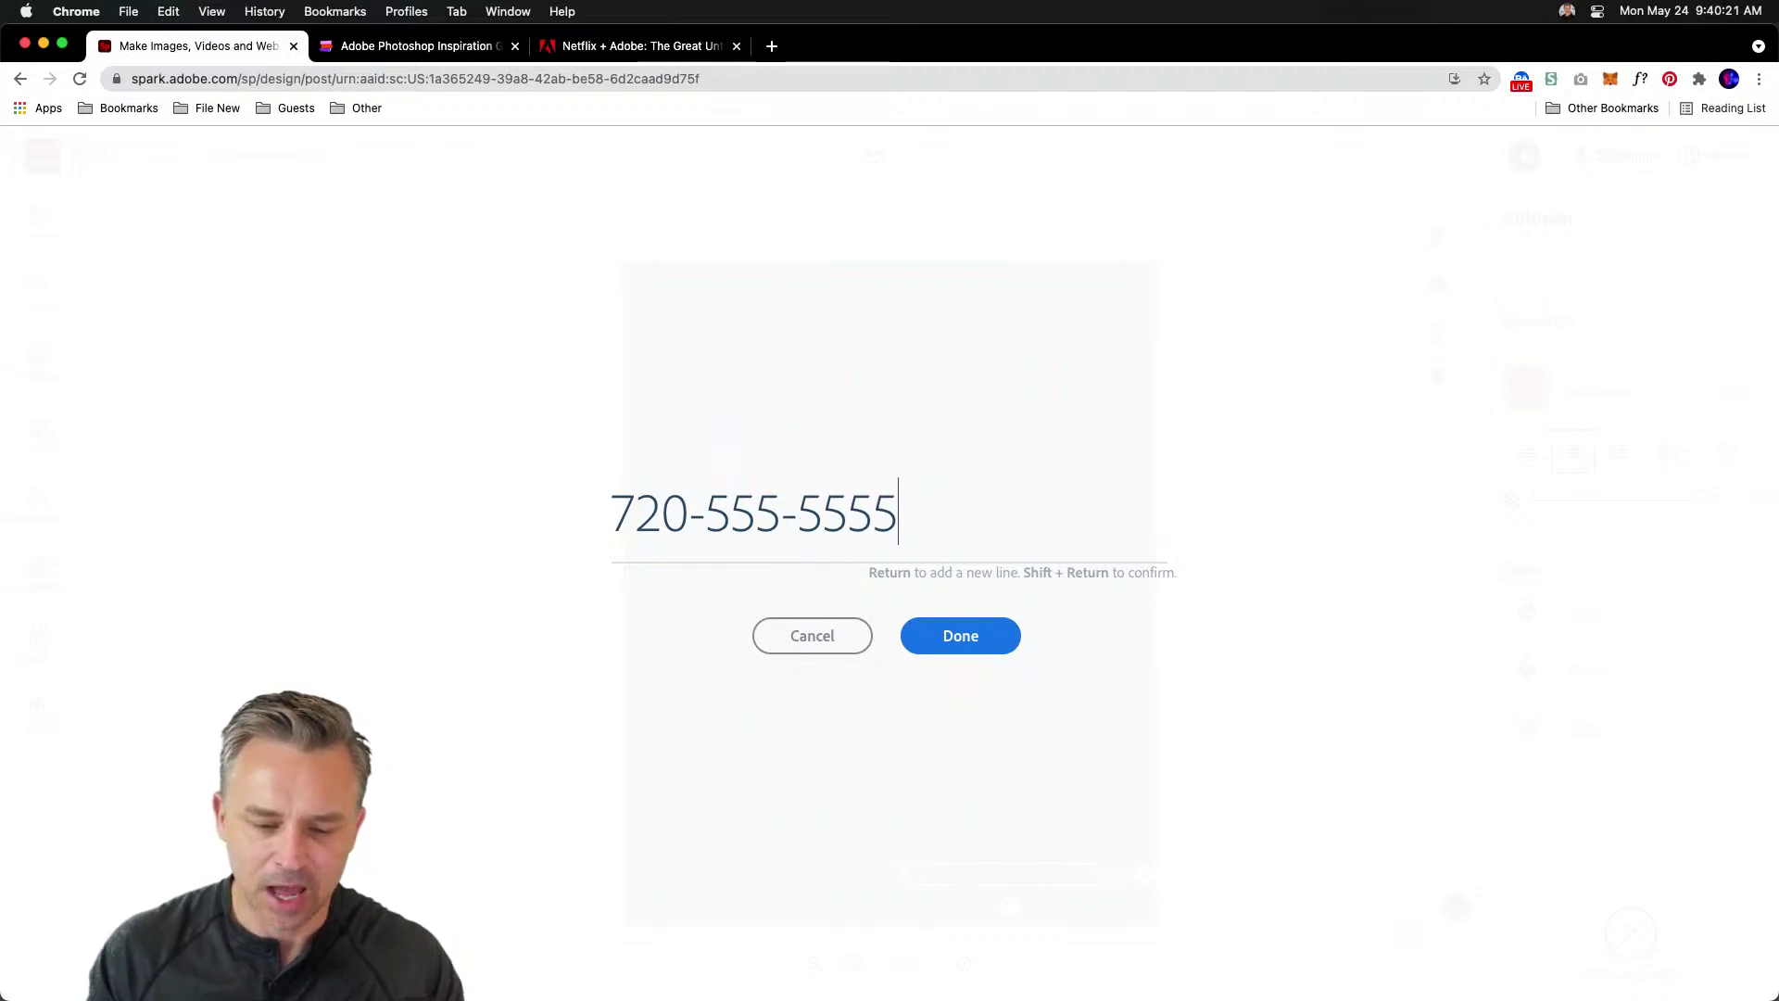
pyautogui.click(956, 636)
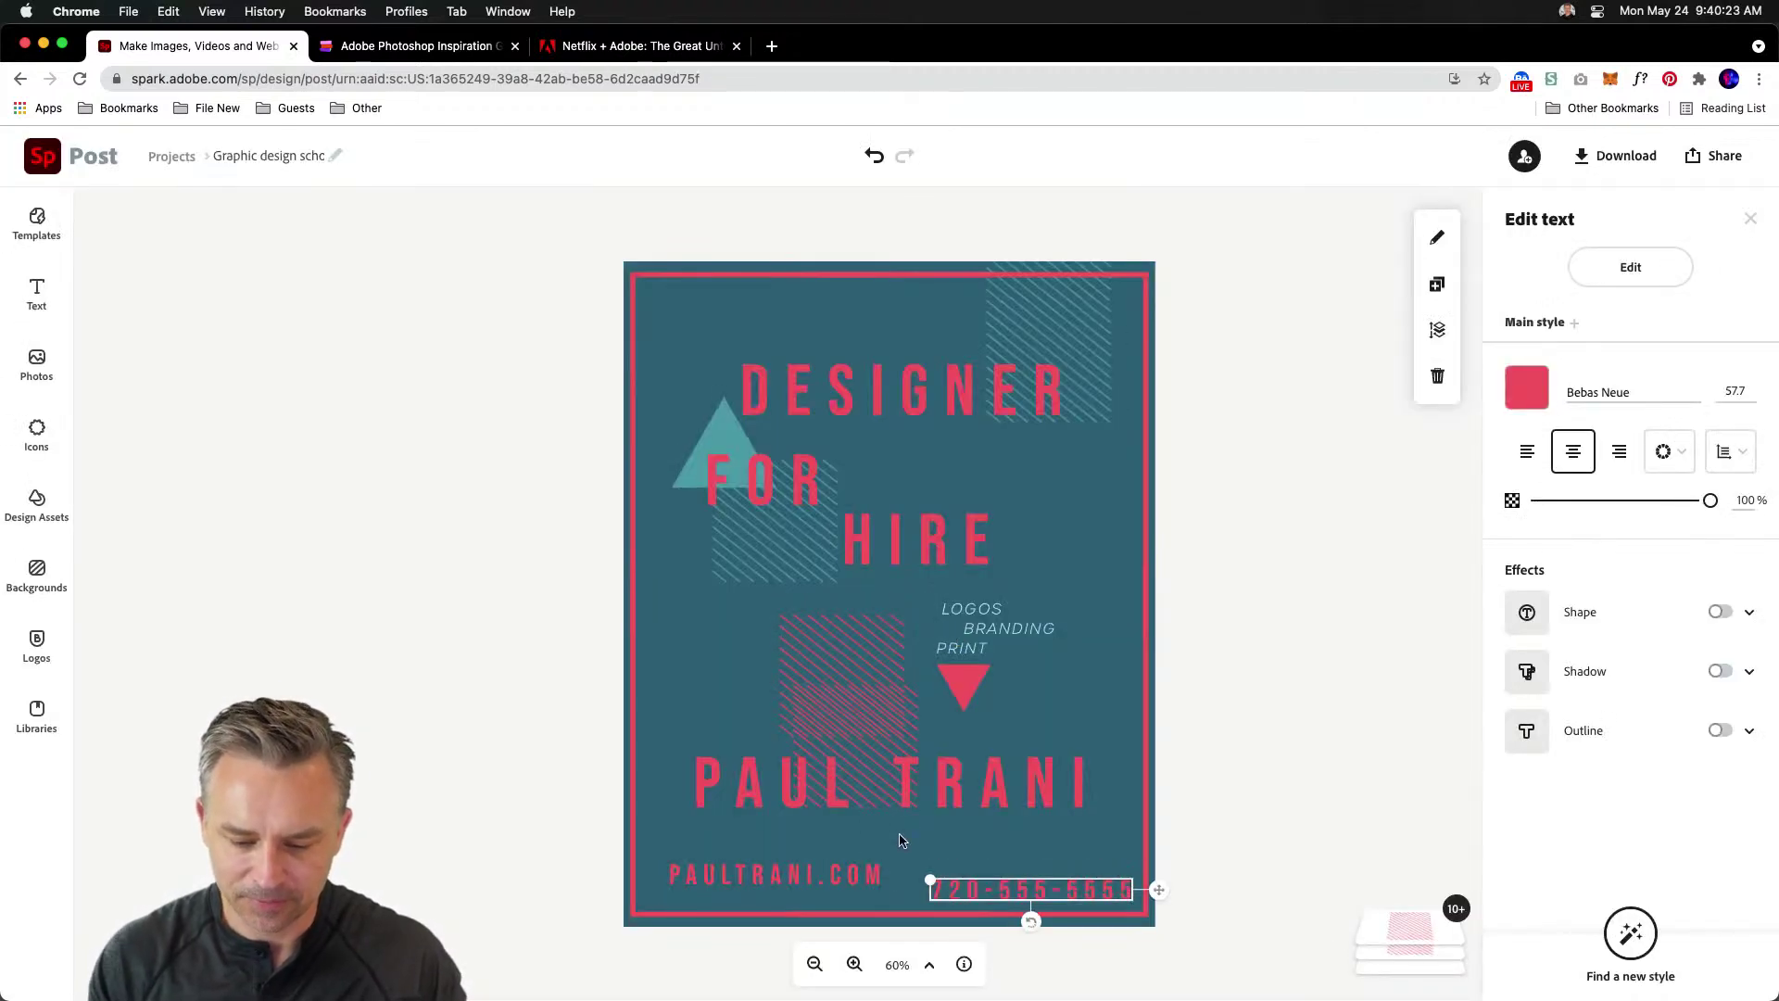
# - Place the phone number directly after the website on the same line and scale both down to about the name's width
pyautogui.click(947, 880)
pyautogui.keyDown('shift'); pyautogui.click(695, 877); pyautogui.keyUp('shift')
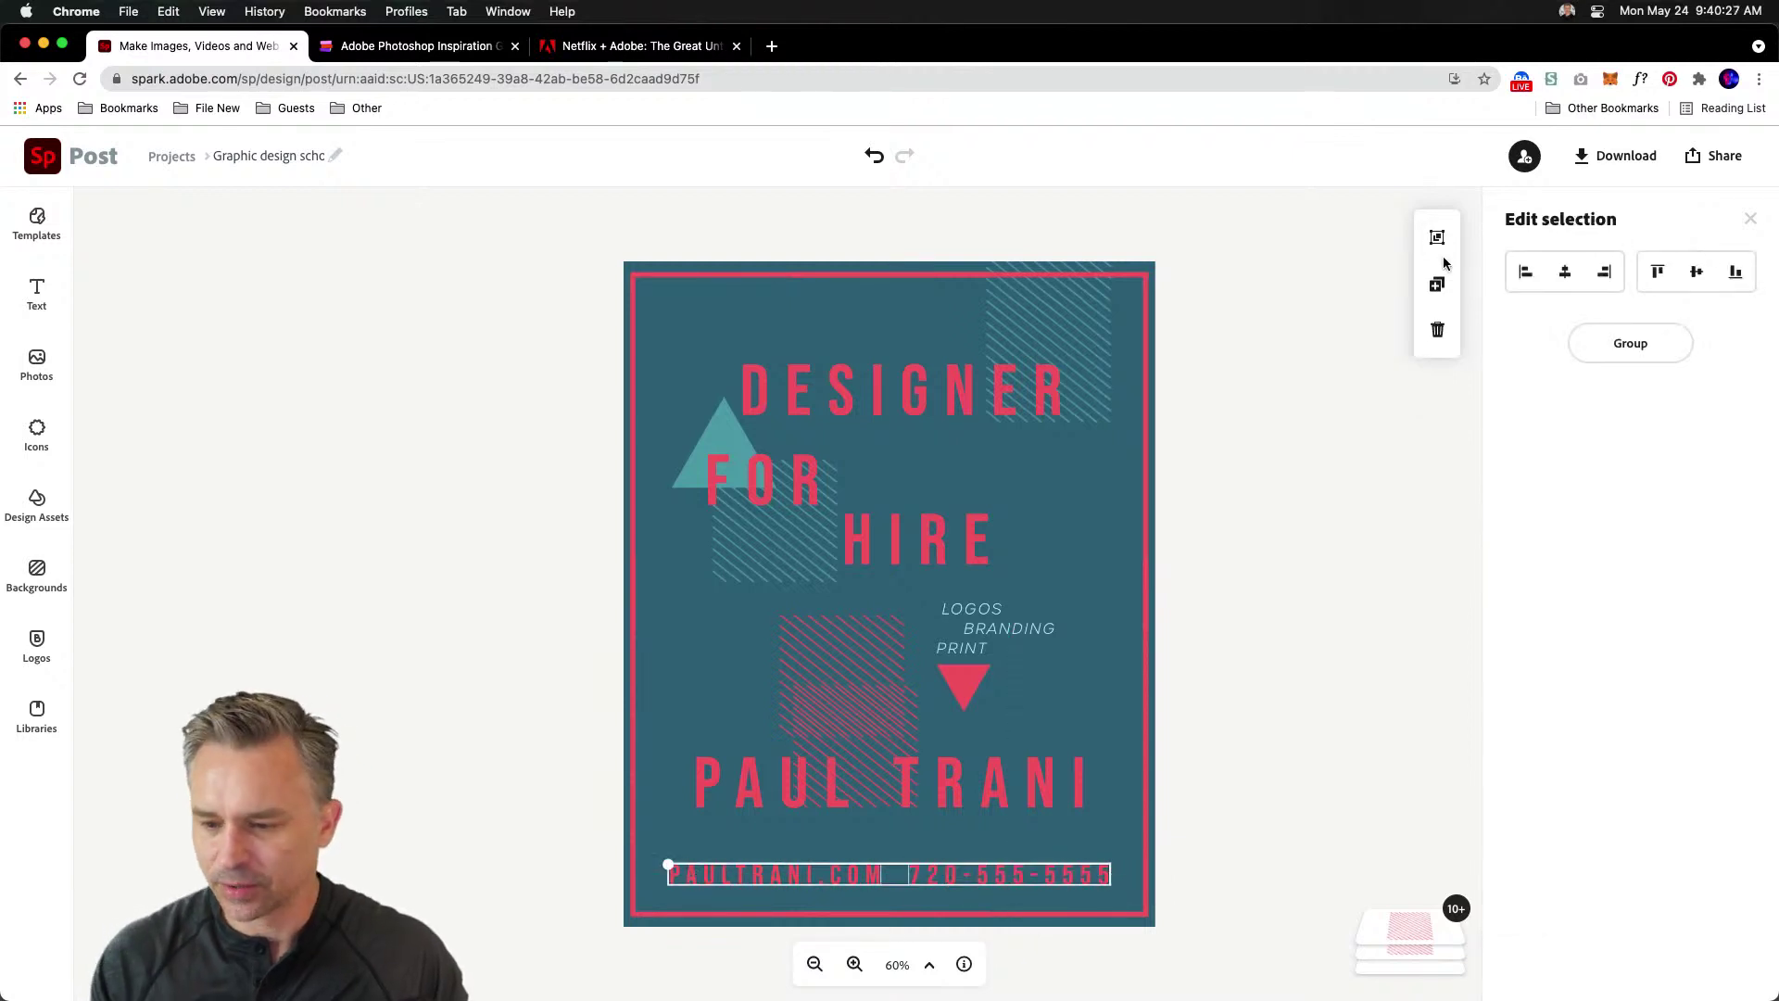
pyautogui.click(883, 850)
pyautogui.click(932, 877)
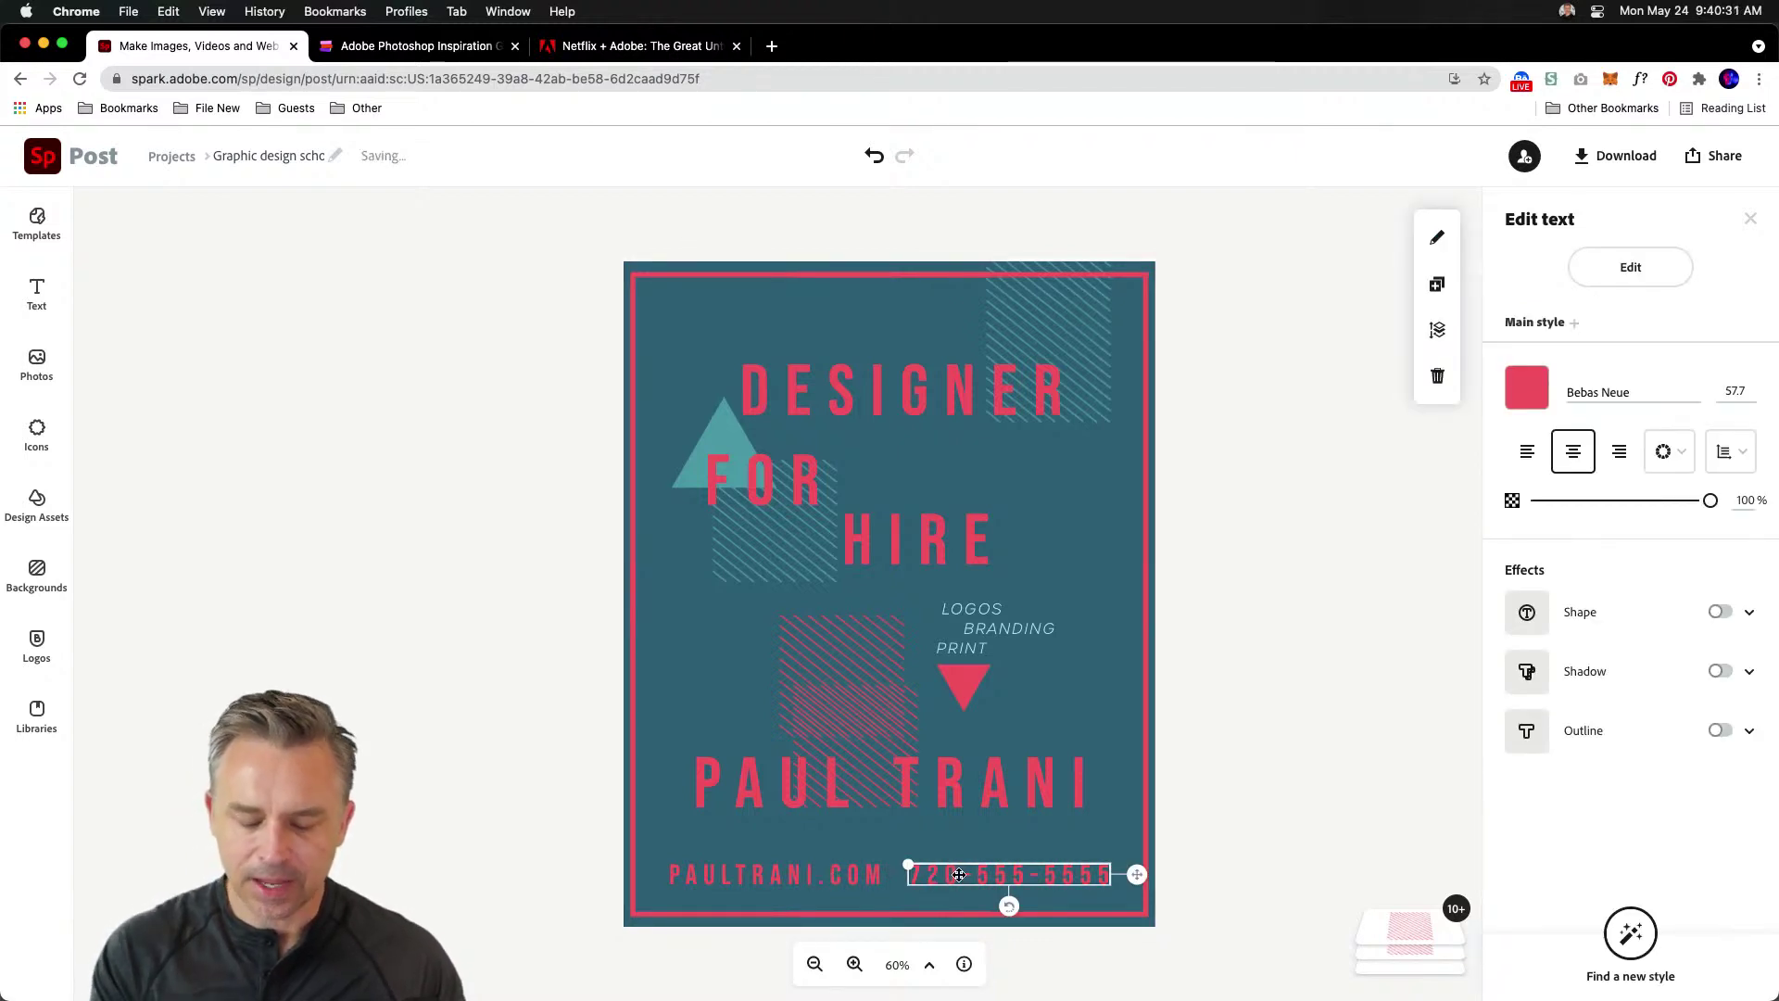
pyautogui.moveTo(959, 875); pyautogui.dragTo(938, 877)
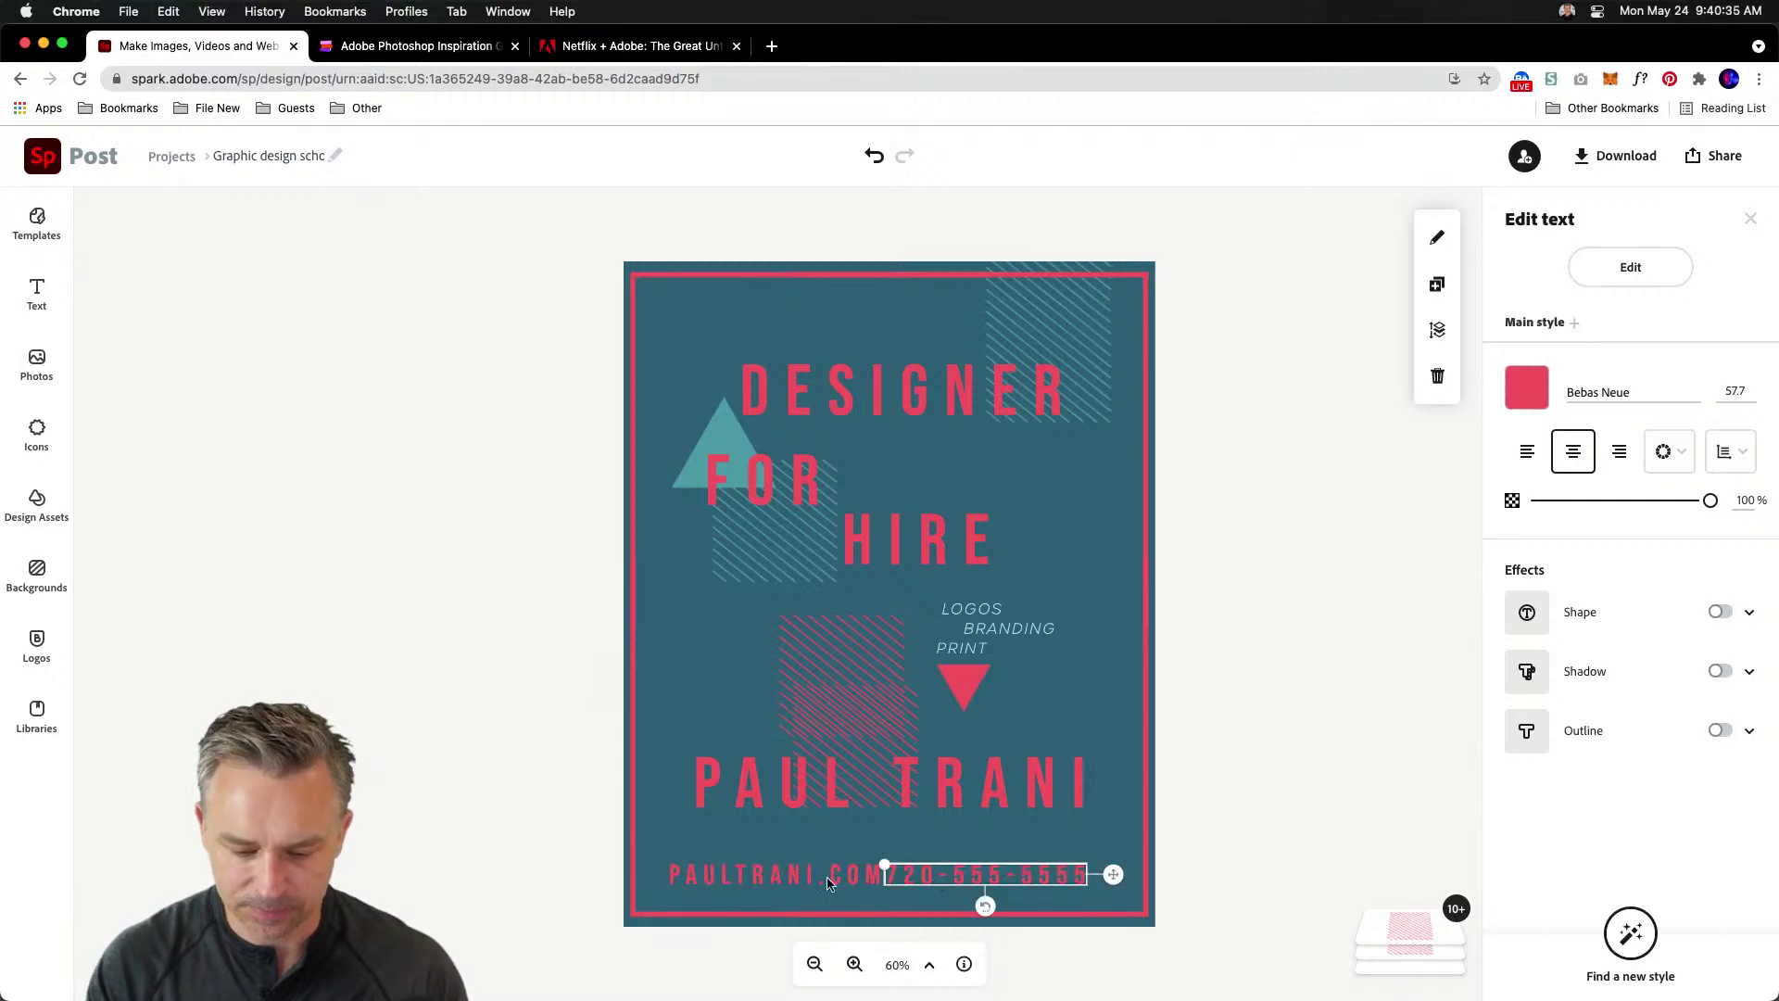
pyautogui.keyDown('shift'); pyautogui.click(704, 881); pyautogui.keyUp('shift')
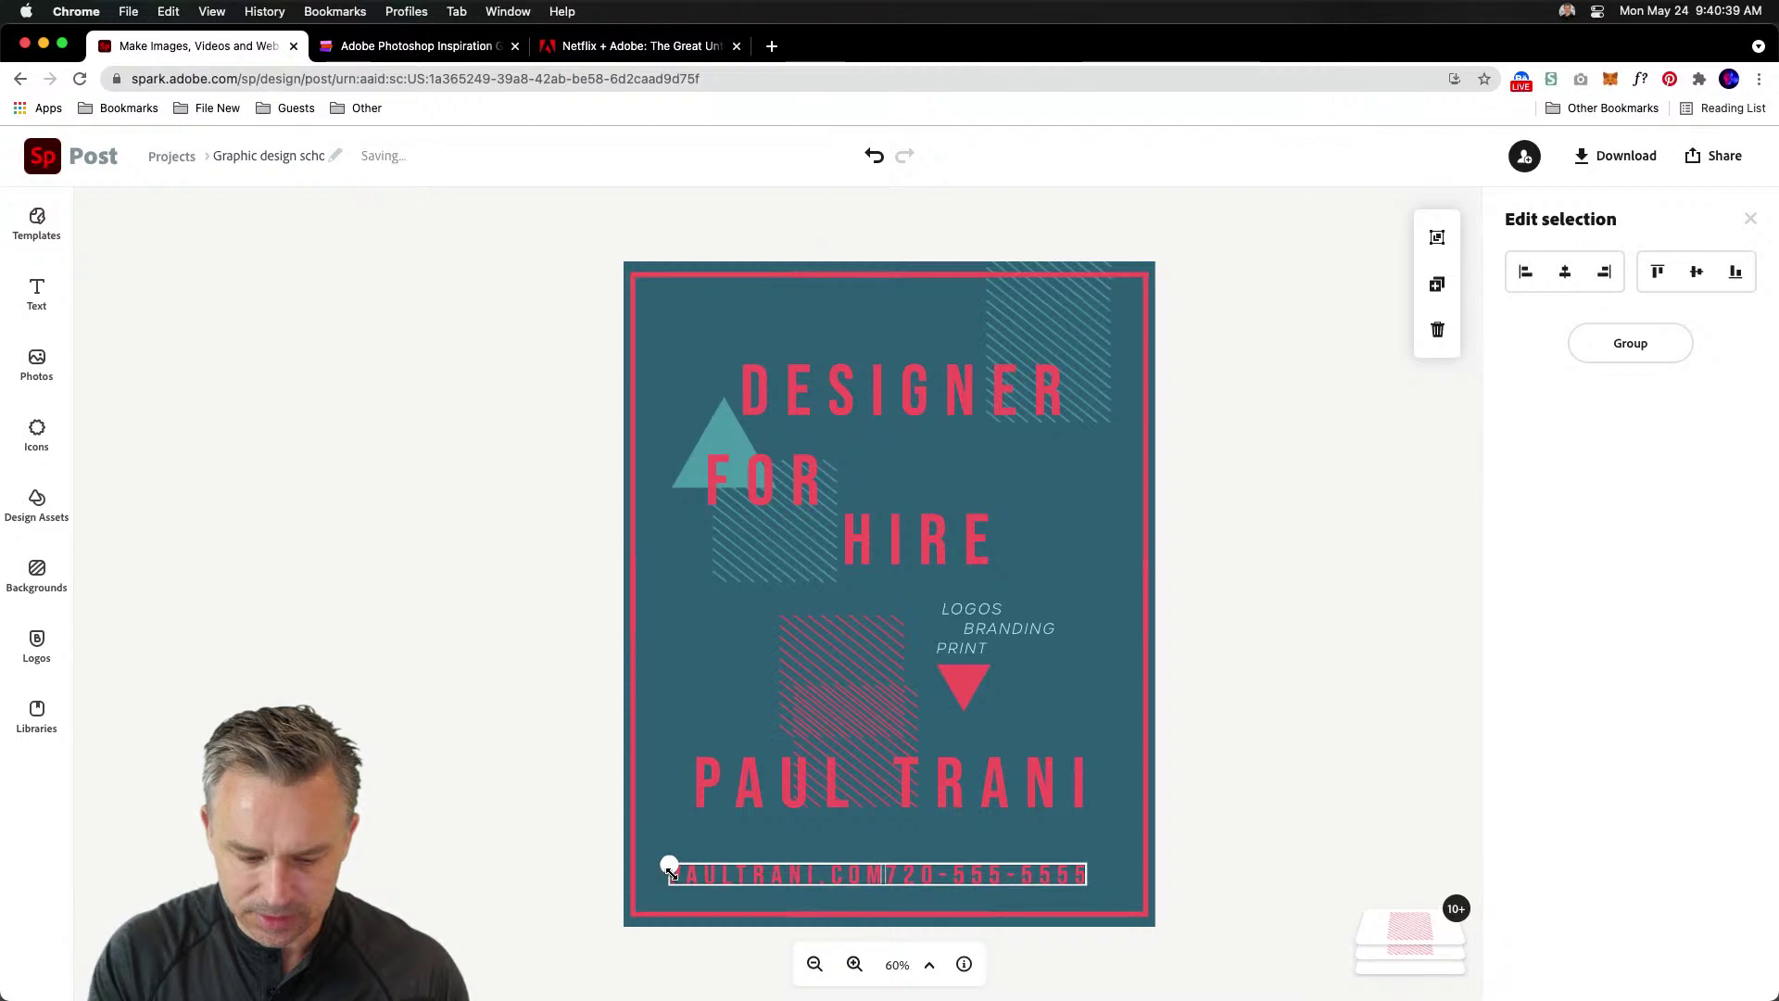
pyautogui.moveTo(668, 865); pyautogui.dragTo(699, 867)
pyautogui.click(530, 785)
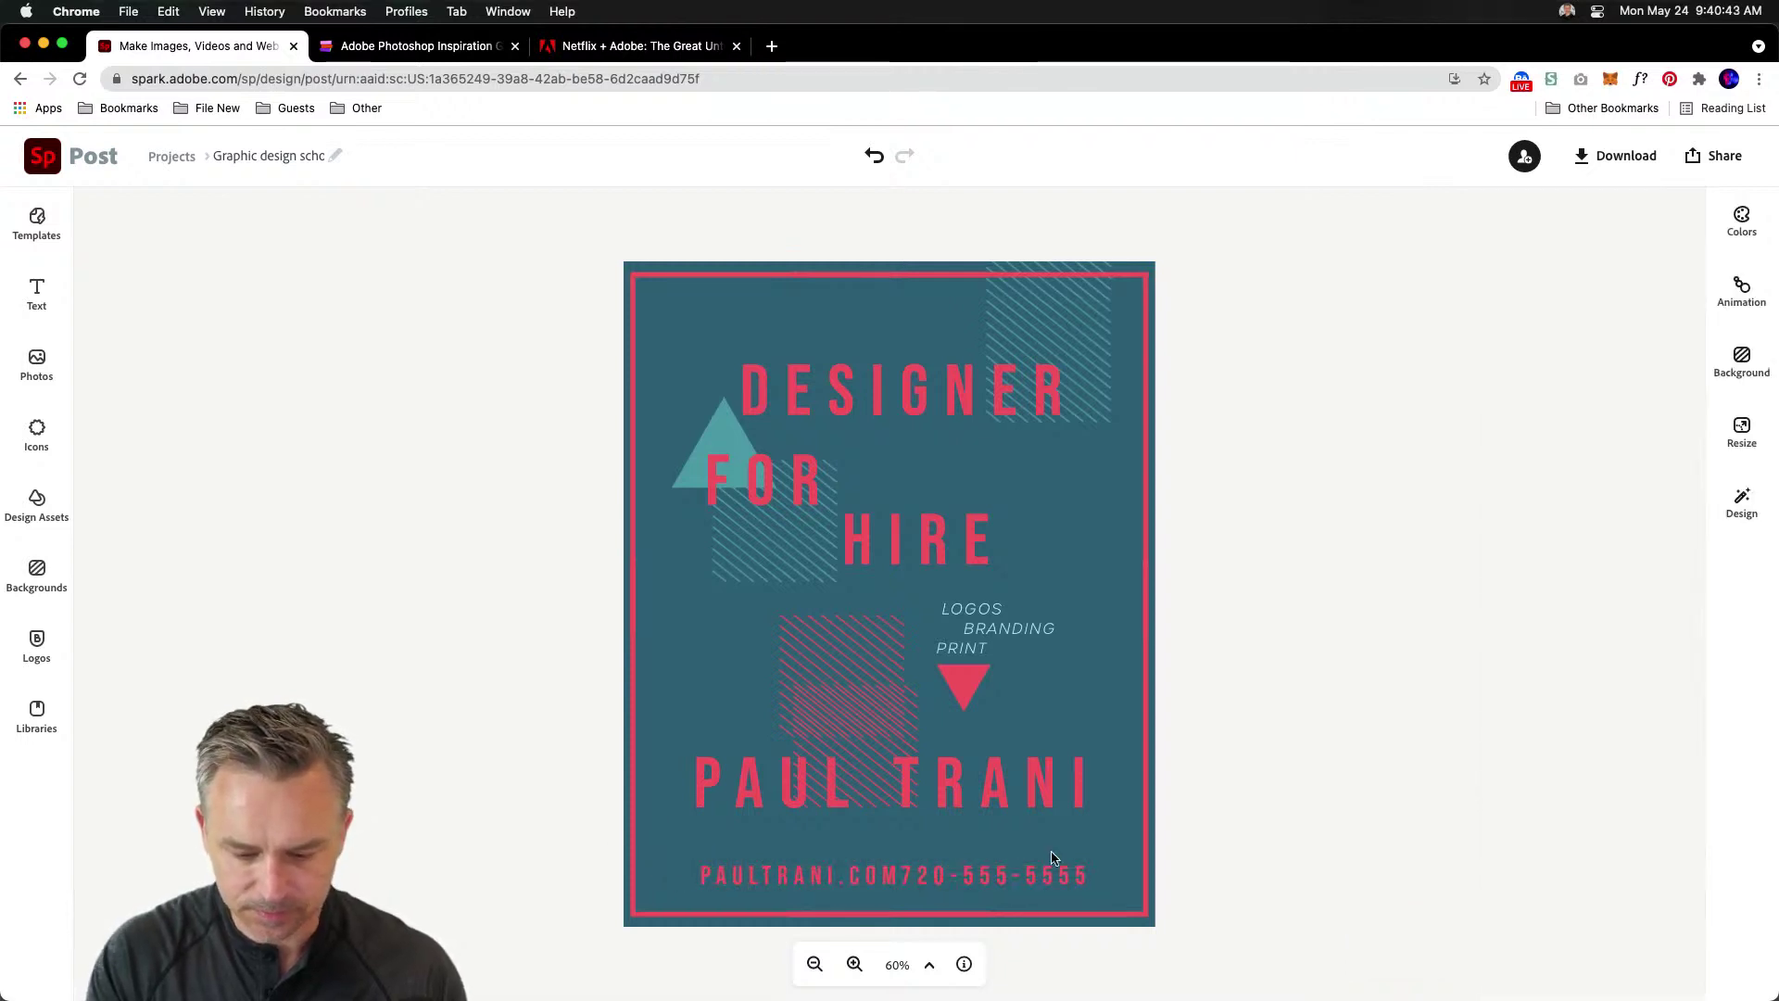
# - Color the phone number the palette's light teal #8FCED6, shrink both contact lines slightly, and move the website left to leave a gap
pyautogui.click(979, 877)
pyautogui.click(1528, 394)
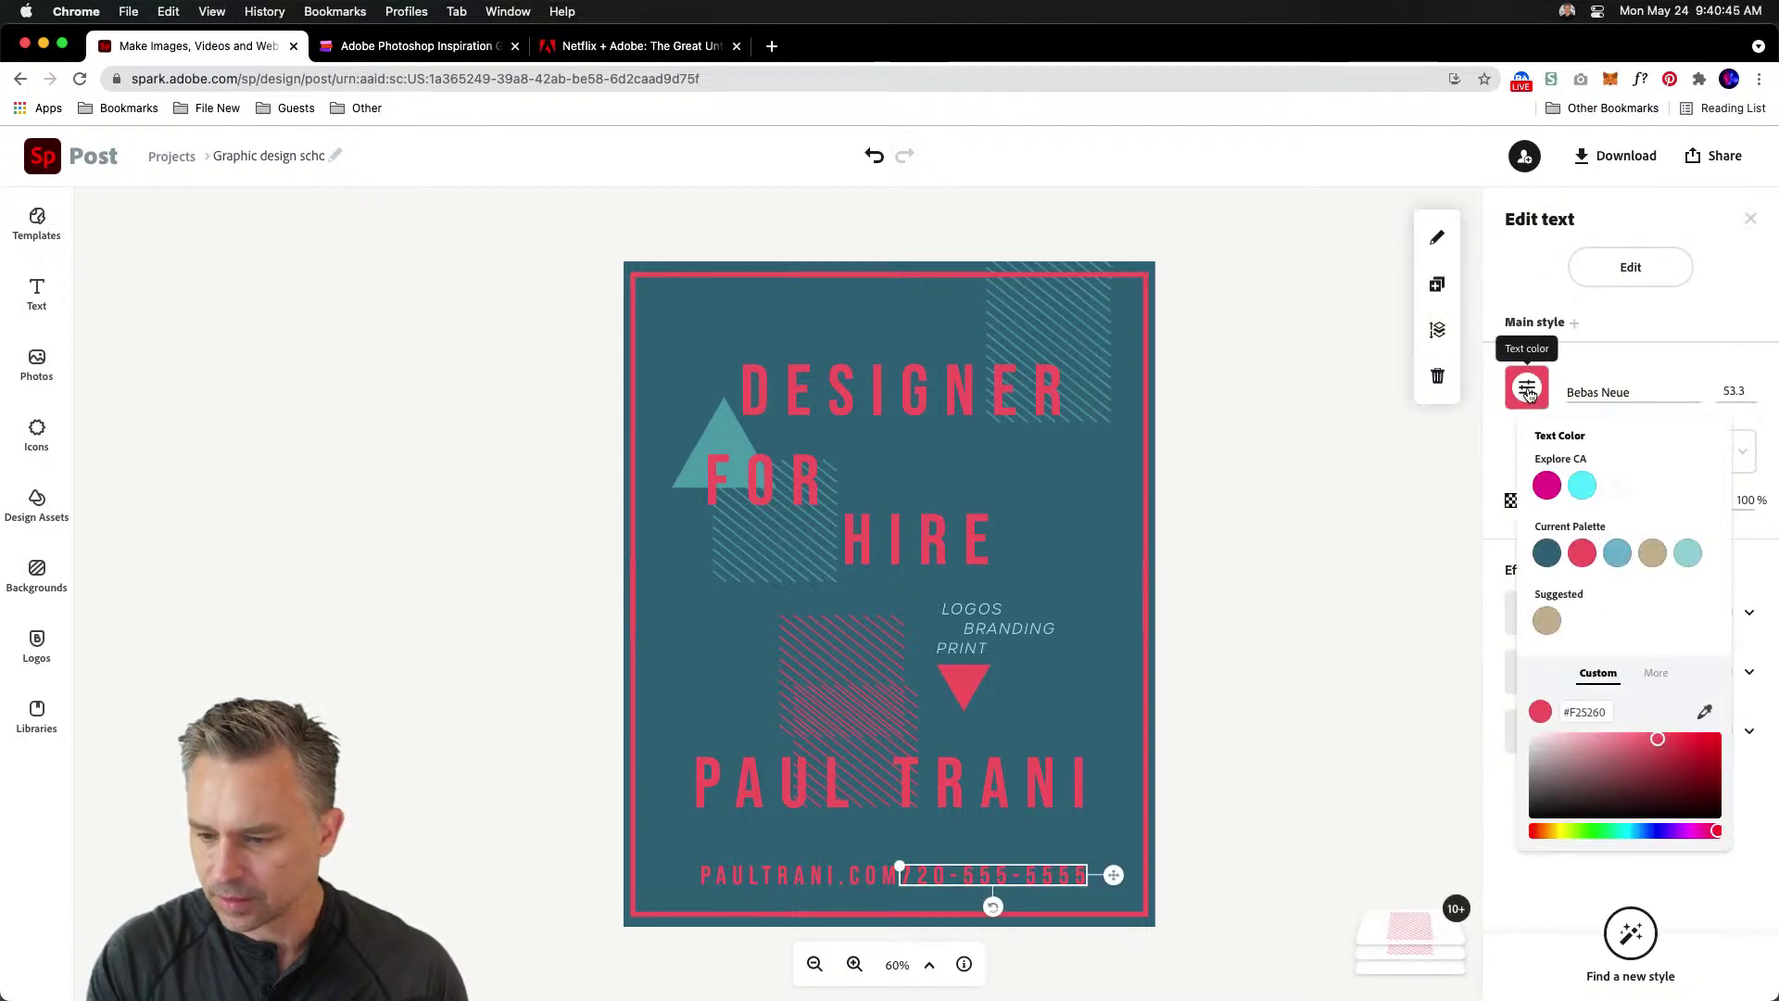
pyautogui.click(1688, 555)
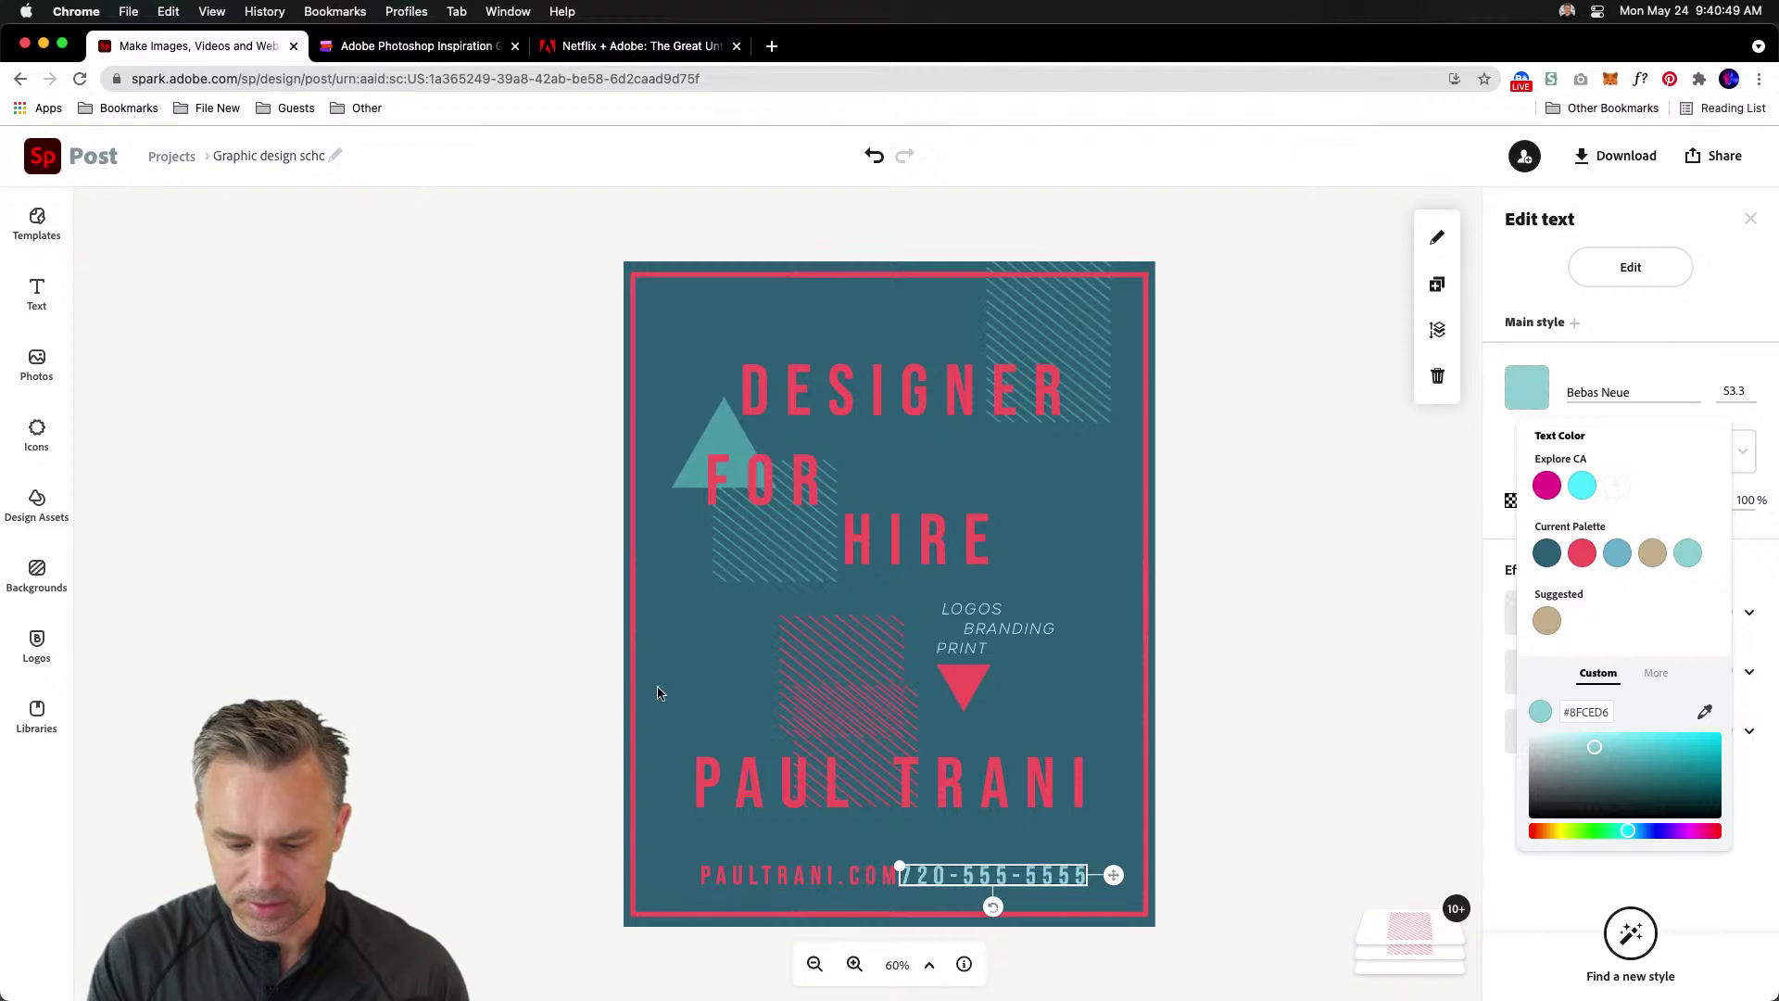
pyautogui.keyDown('shift'); pyautogui.click(776, 880); pyautogui.keyUp('shift')
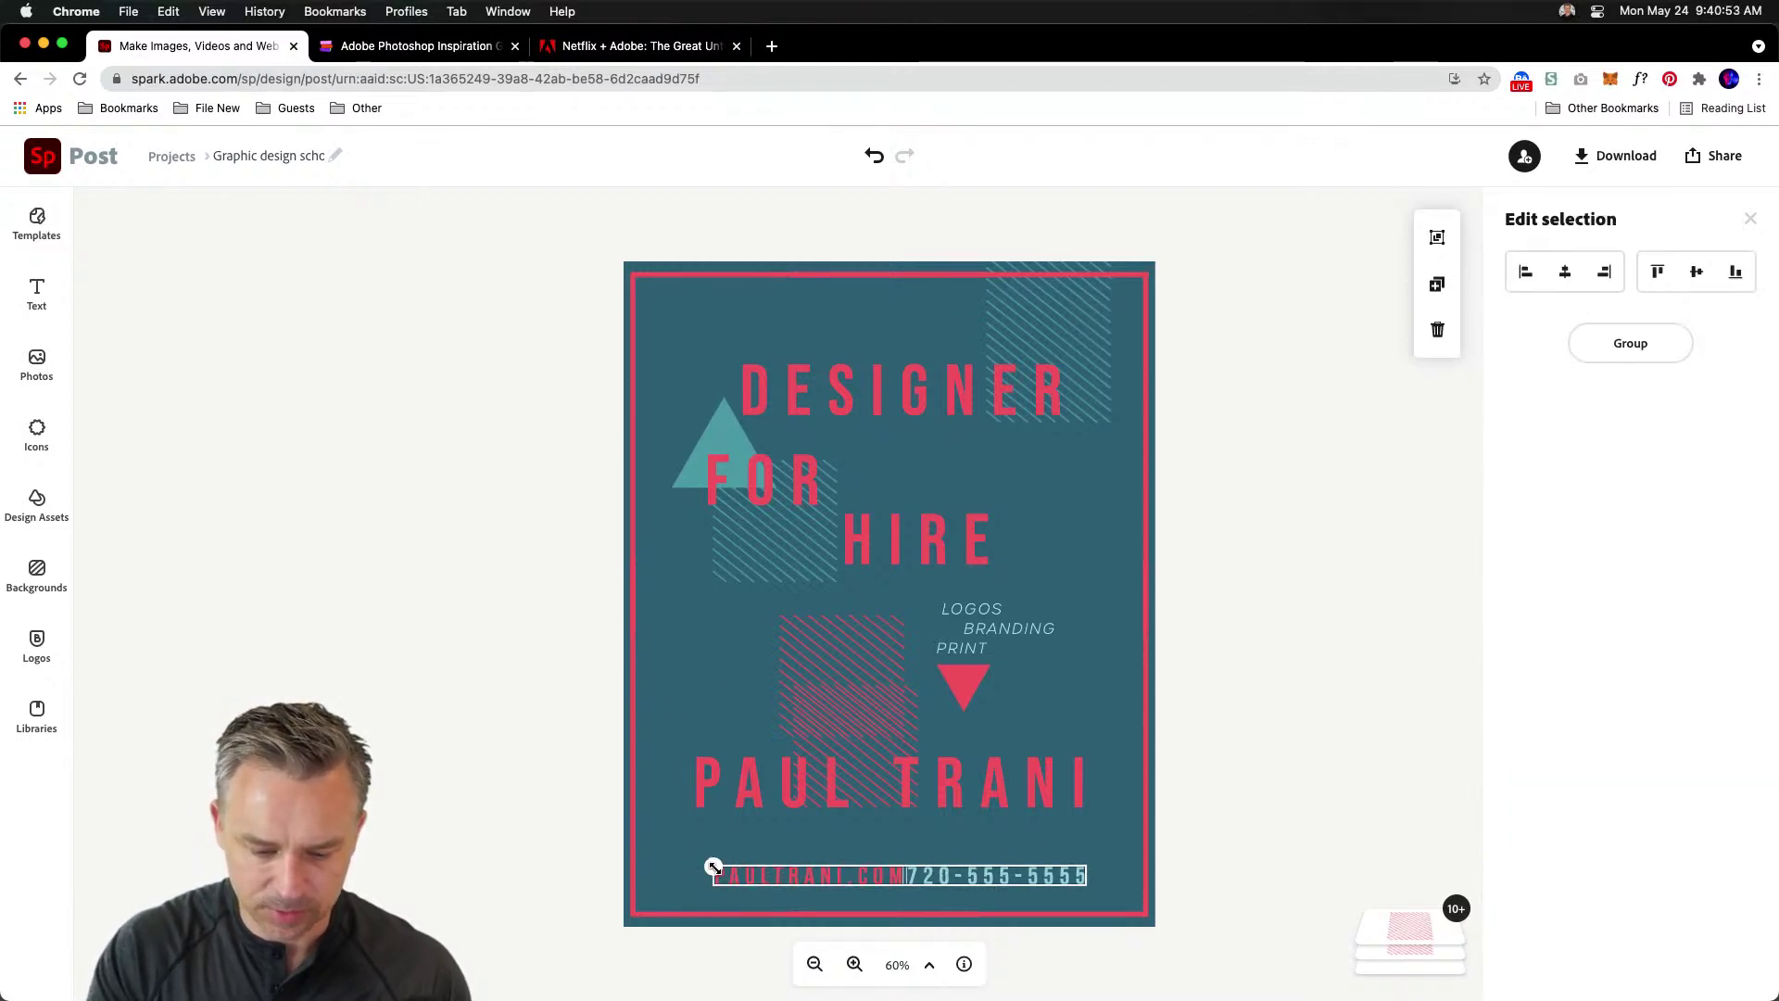
pyautogui.click(713, 867)
pyautogui.moveTo(806, 878); pyautogui.dragTo(783, 885)
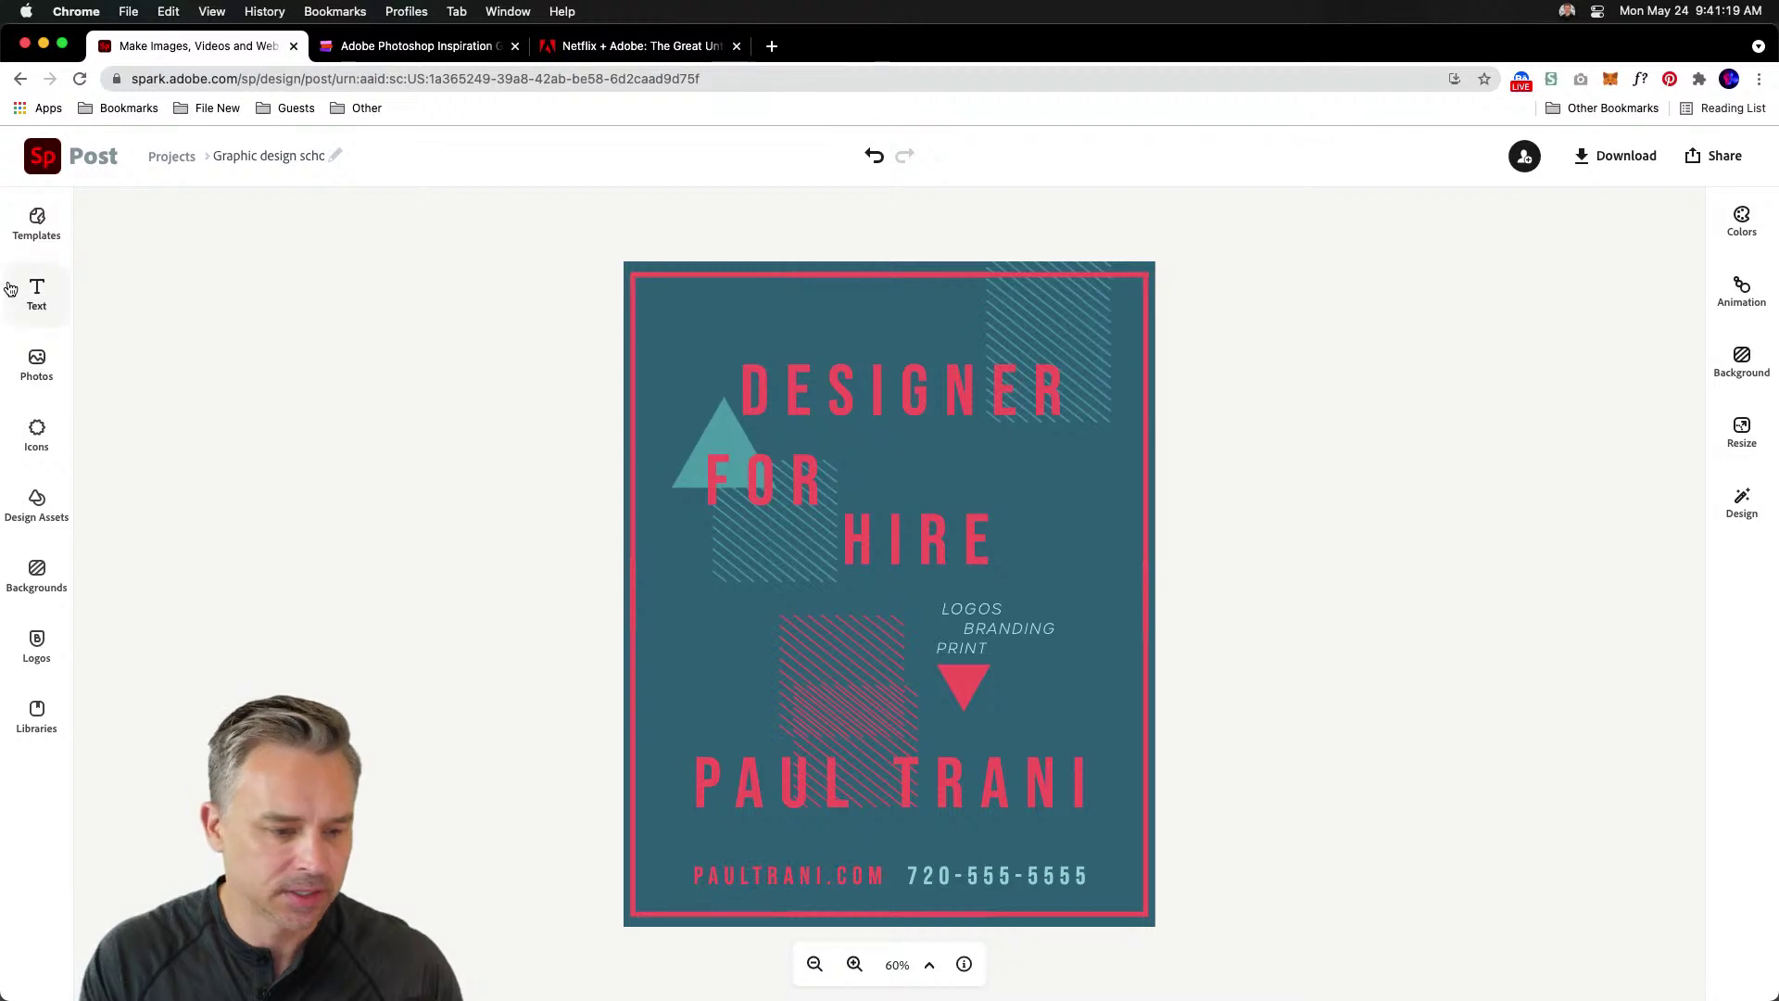
# - Search the icons for "symbol" and add the interlaced diamond knot icon to the poster
pyautogui.click(28, 369)
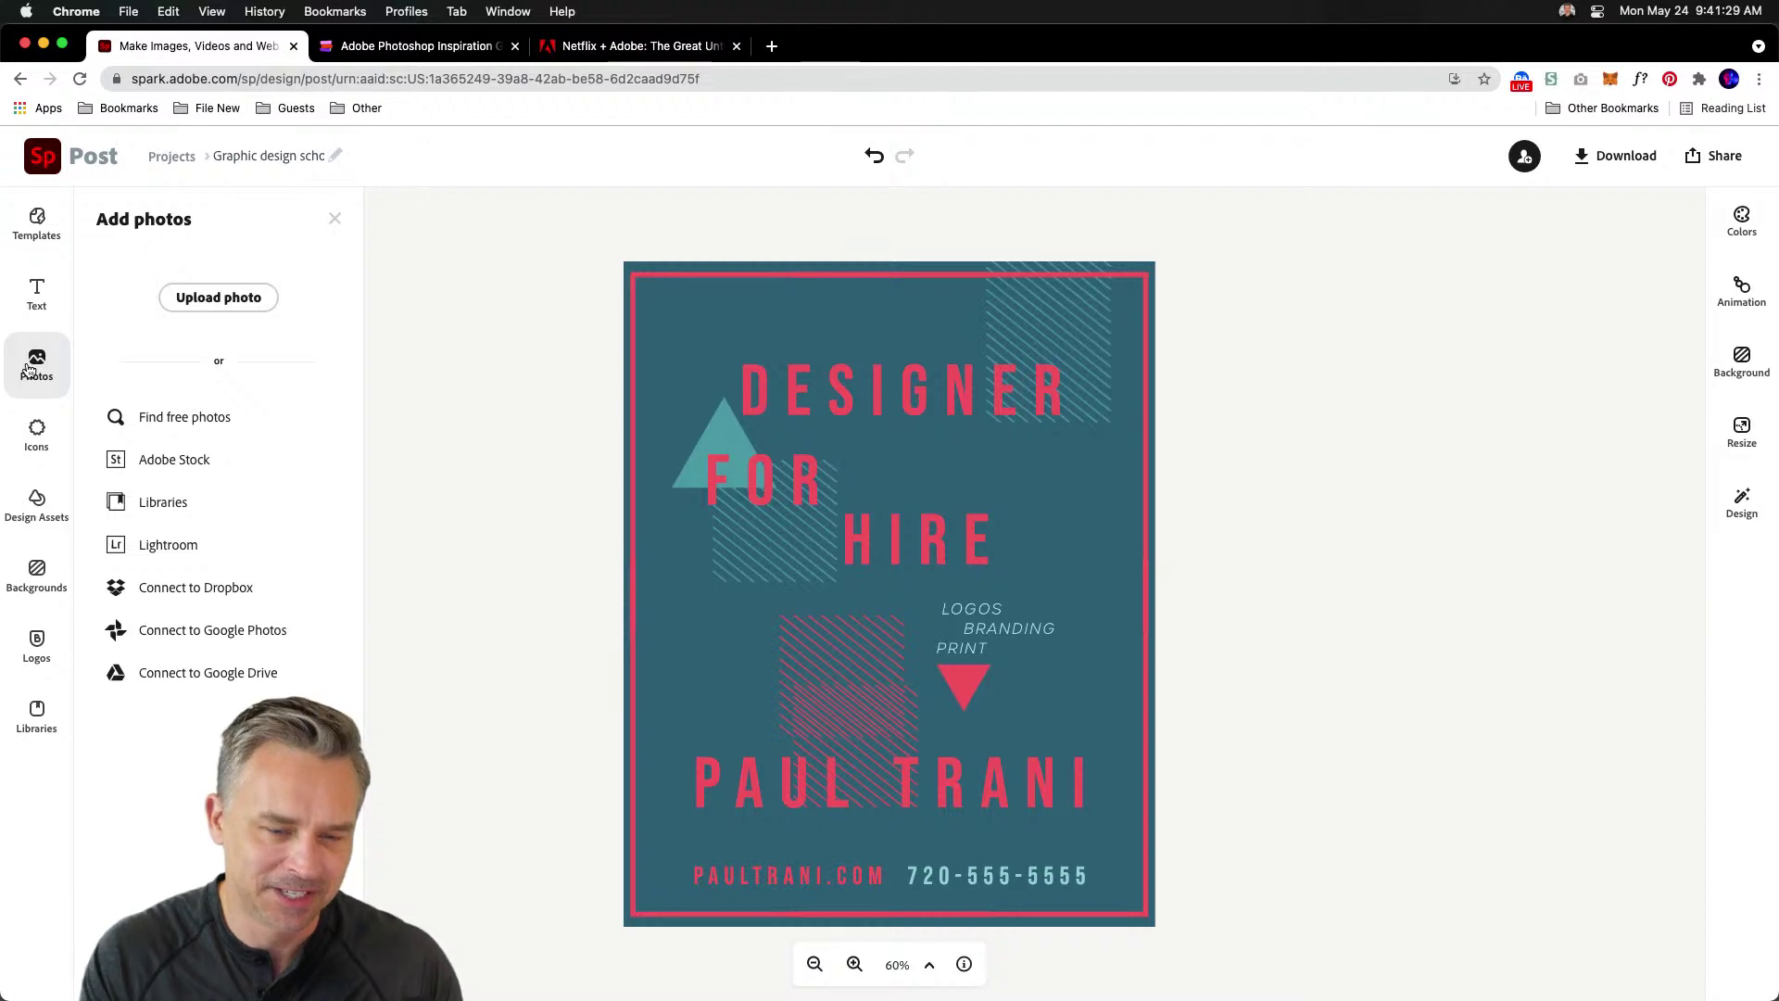
pyautogui.click(37, 427)
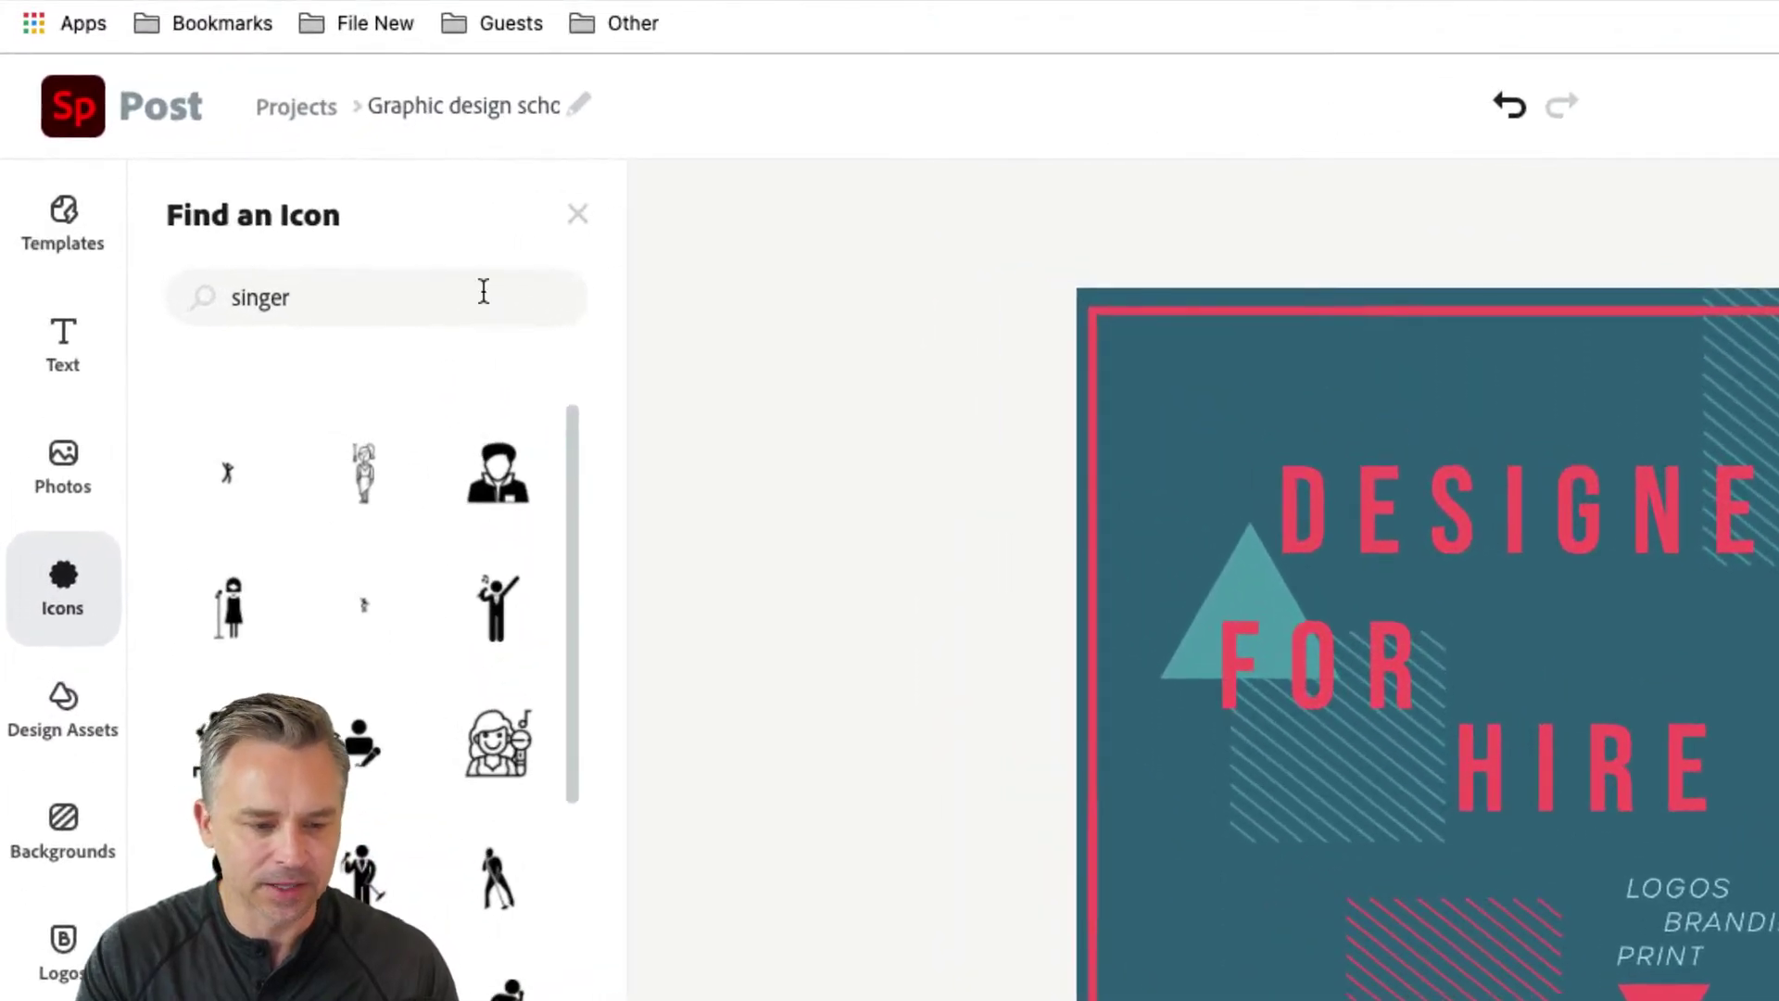
pyautogui.moveTo(220, 278); pyautogui.dragTo(5, 271)
pyautogui.write('s')
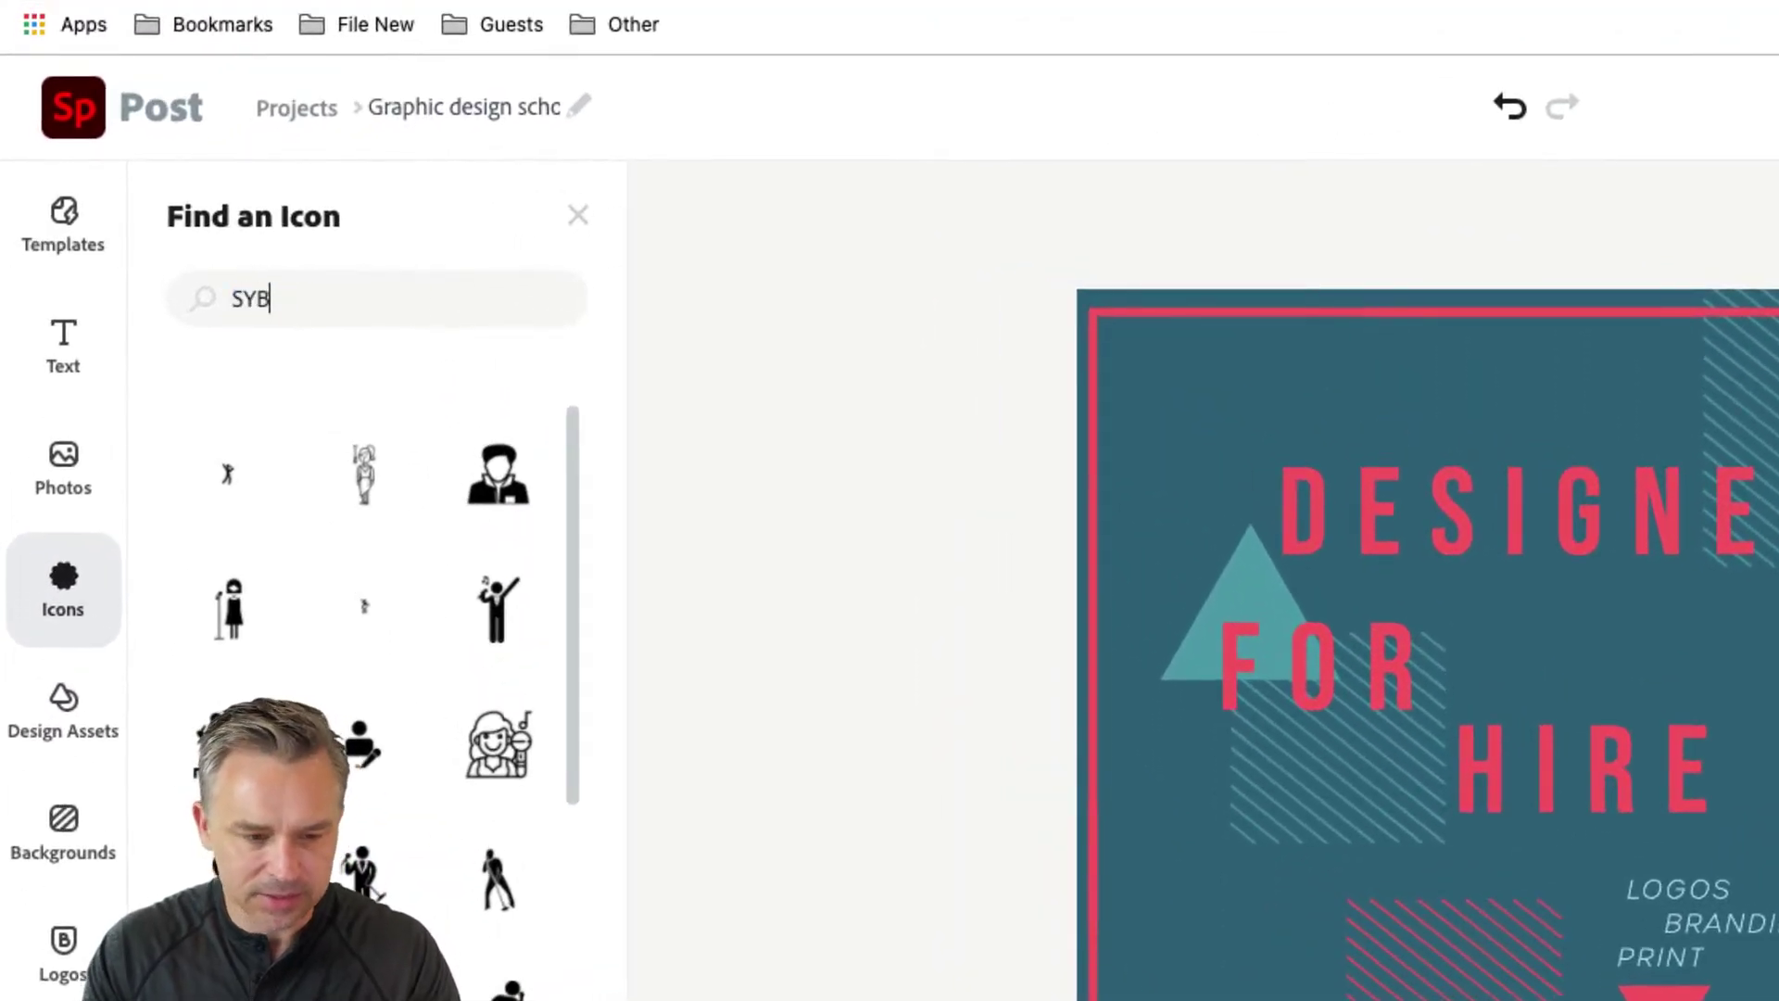
pyautogui.write('Y')
pyautogui.press('BackSpace')
pyautogui.press('BackSpace')
pyautogui.write('symbo')
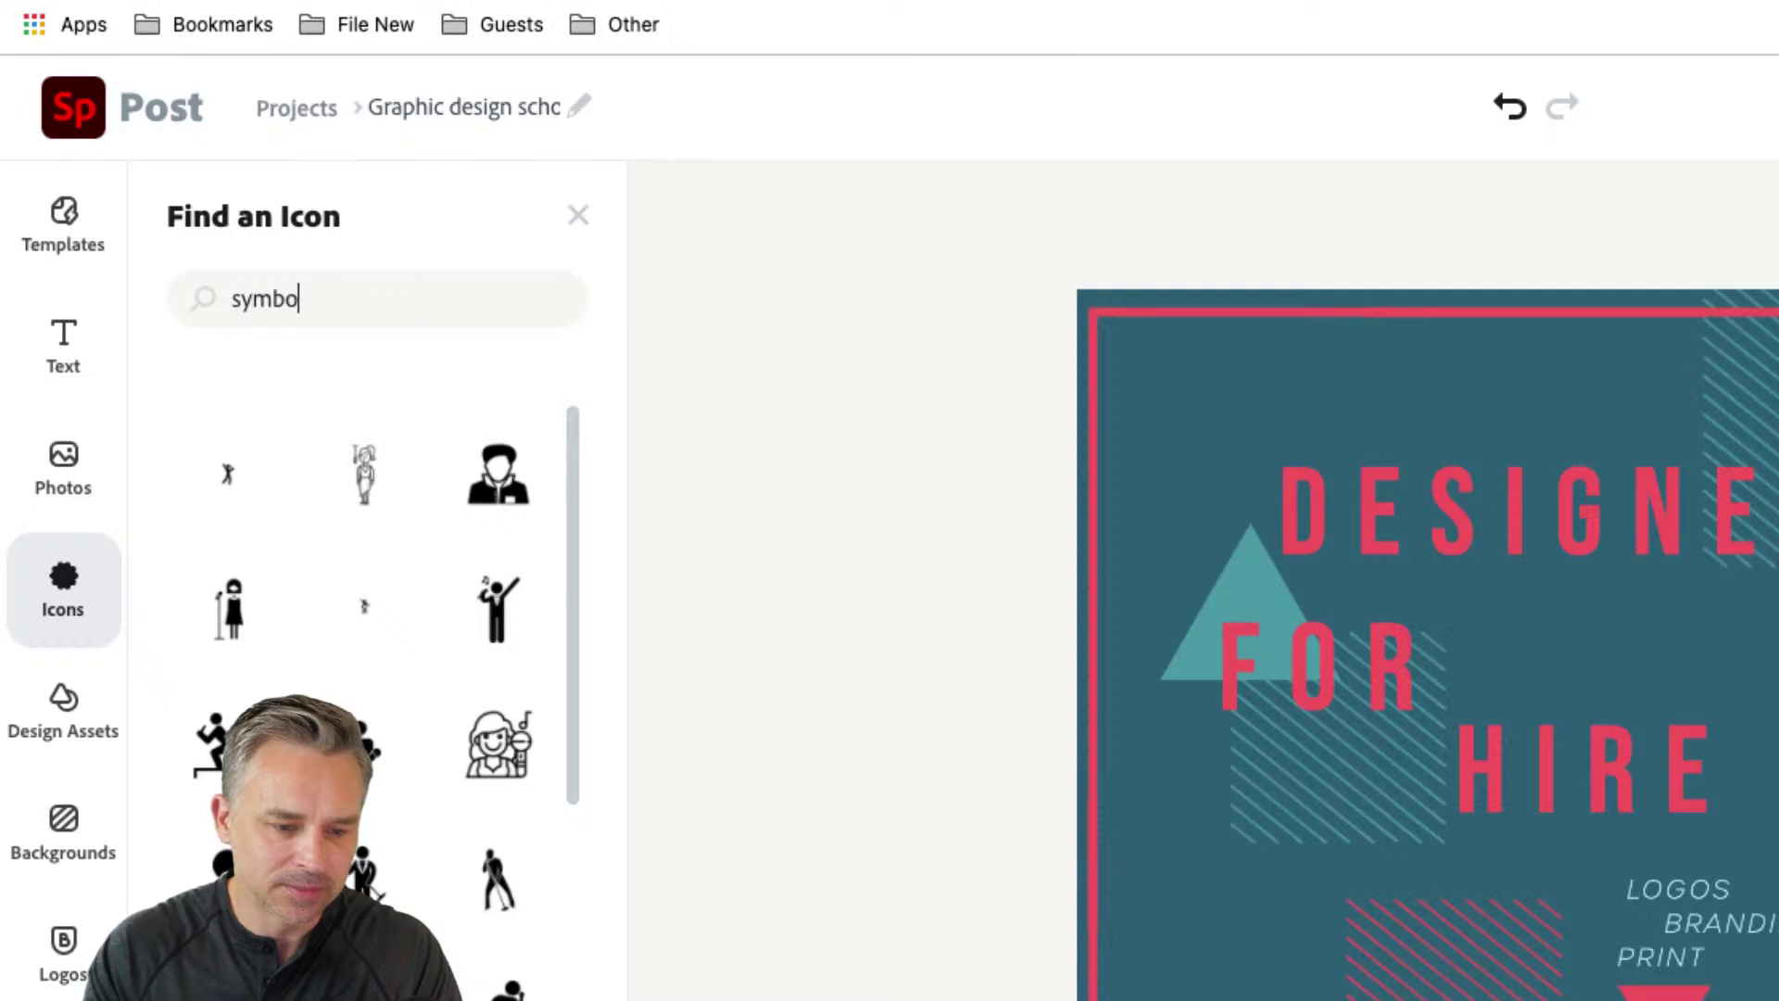
pyautogui.write('l')
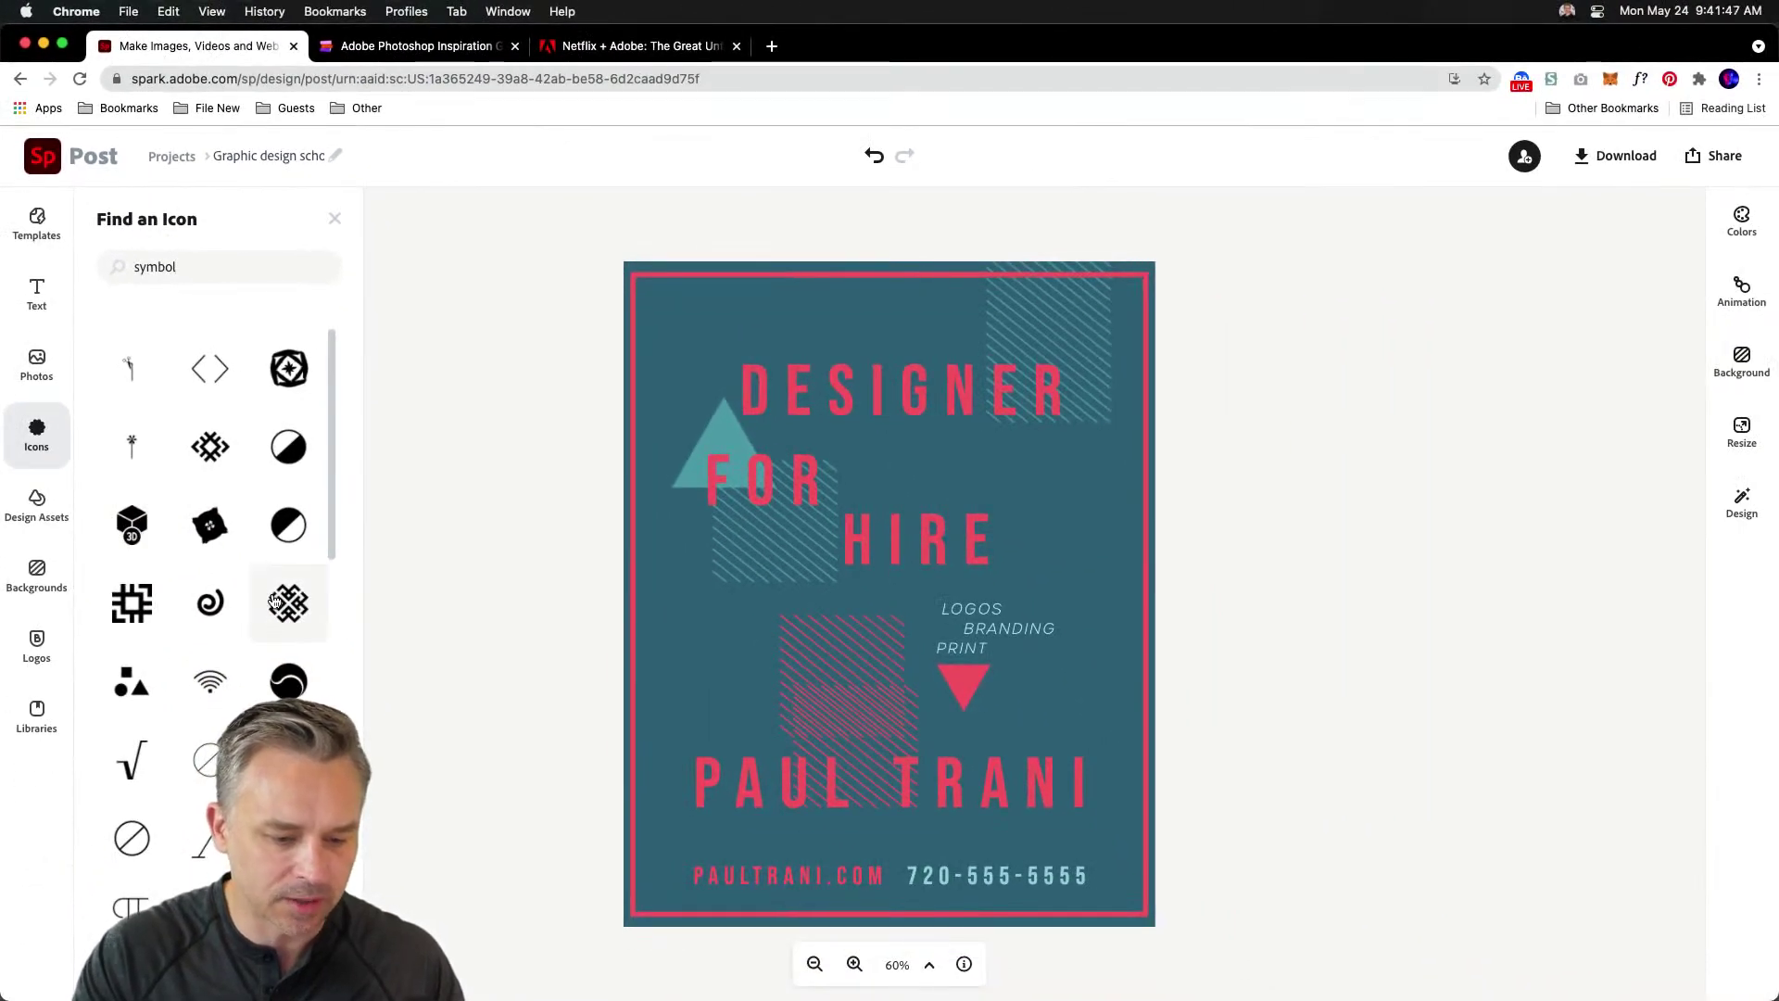
pyautogui.click(275, 602)
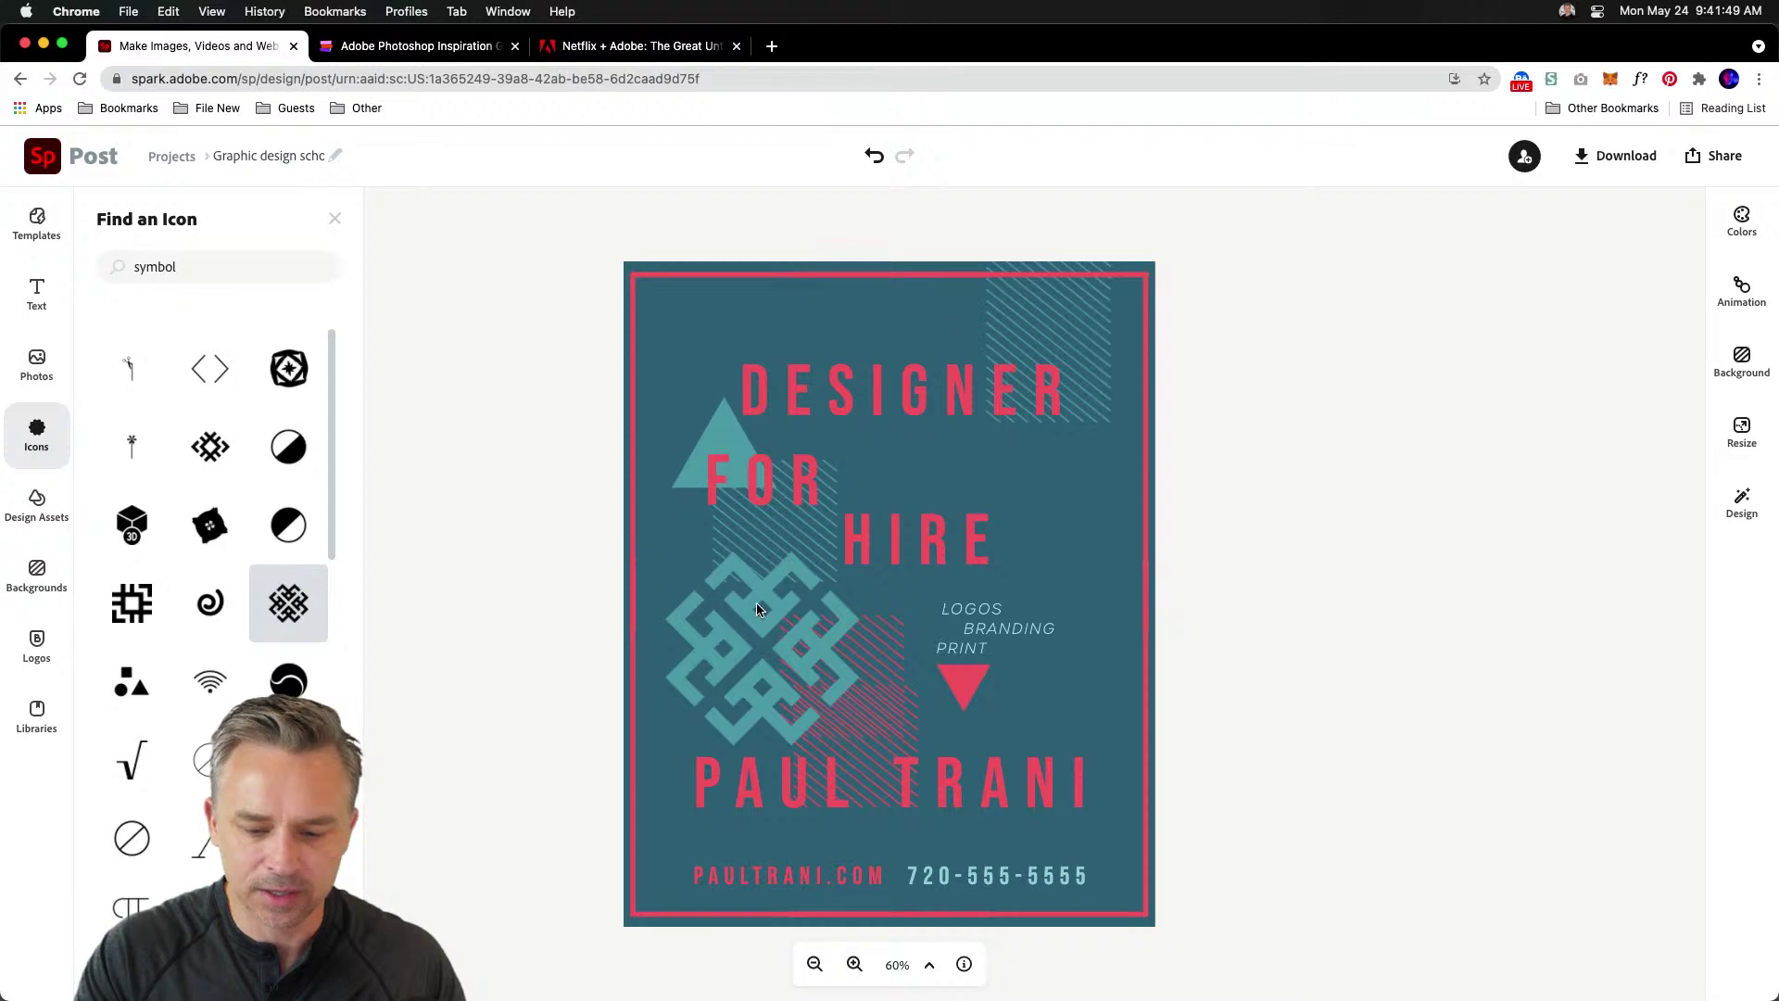
# - Shrink the knot icon to a little over half its size and place it beneath the striped block below "FOR"
pyautogui.click(744, 611)
pyautogui.moveTo(743, 613); pyautogui.dragTo(1008, 462)
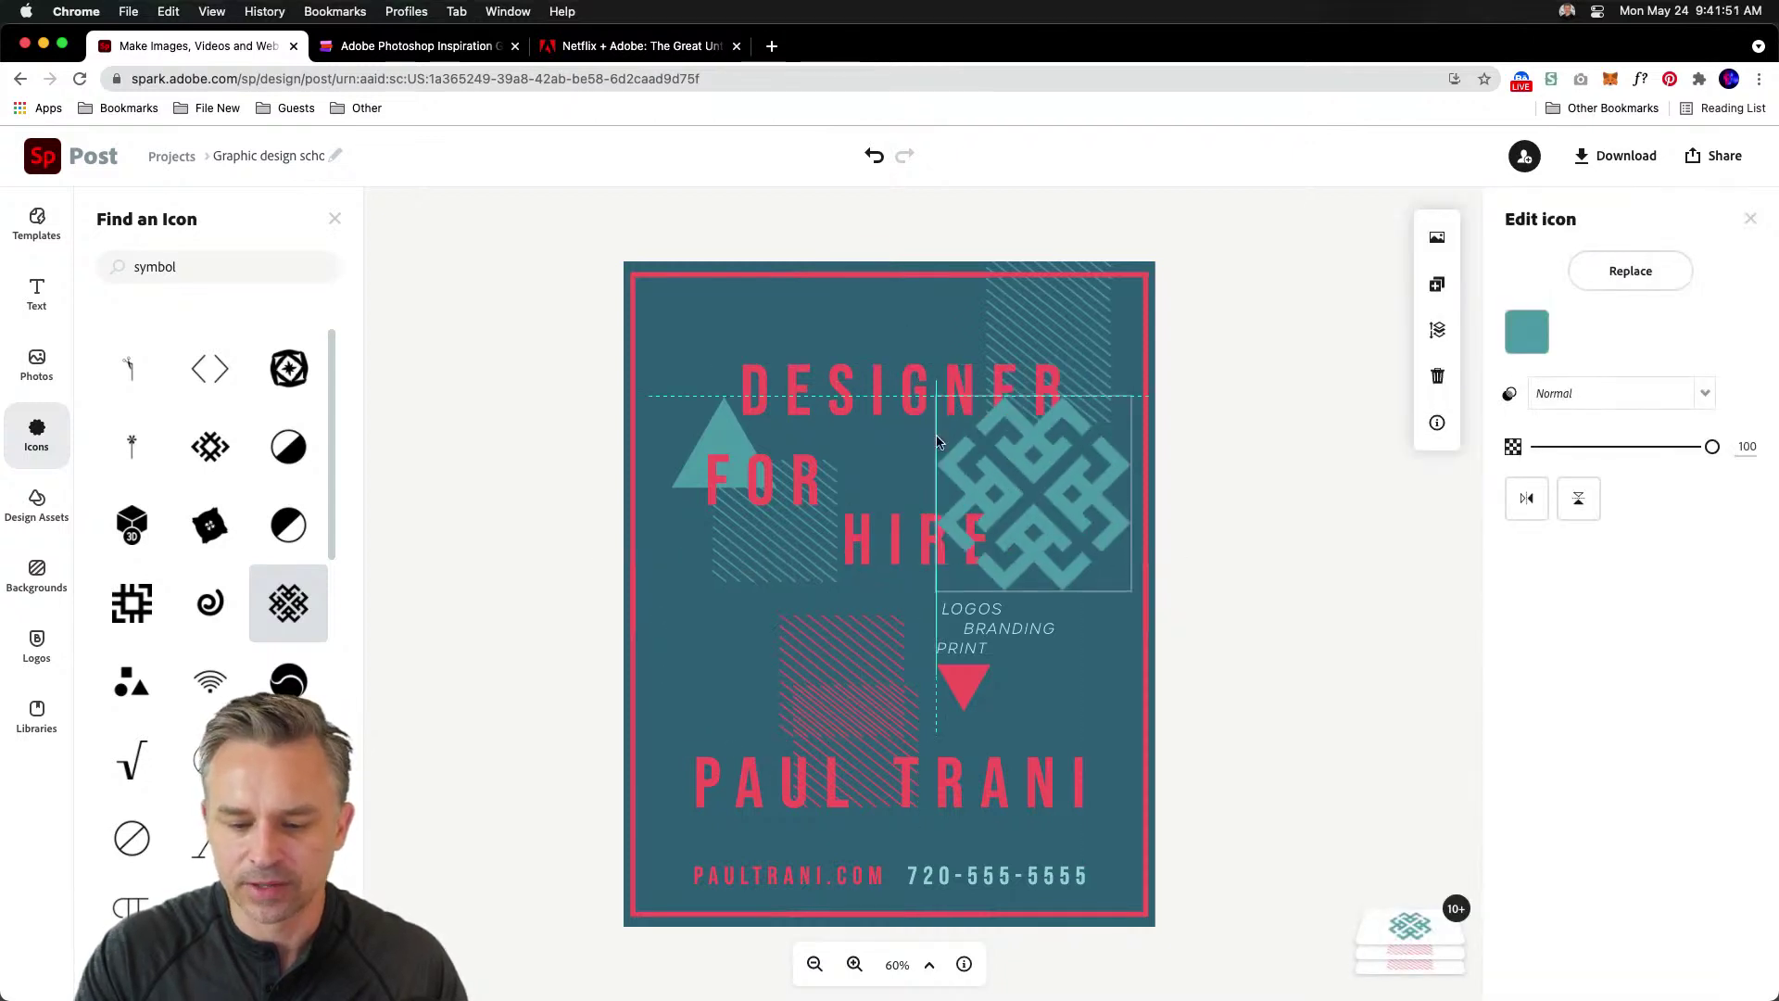
pyautogui.moveTo(932, 389); pyautogui.dragTo(1044, 515)
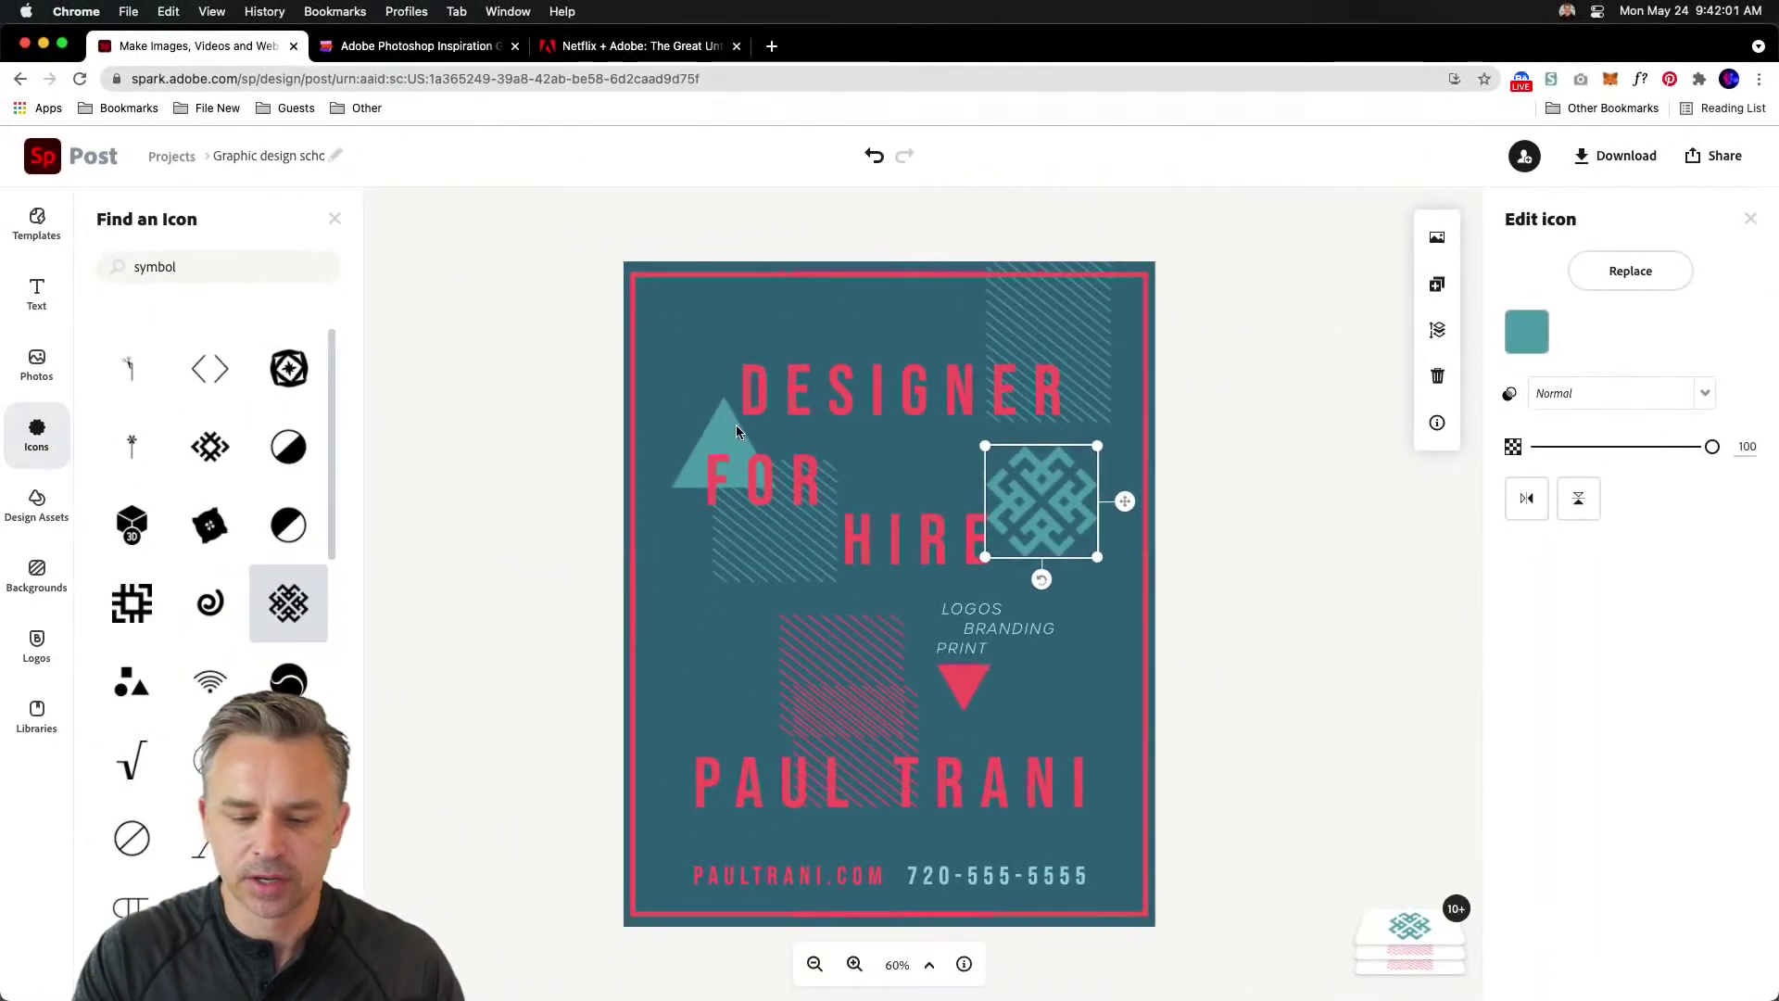
pyautogui.moveTo(1039, 484); pyautogui.dragTo(764, 620)
# - Add the outlined square, circle and triangle icon from the "symbol" results and move it up so it overlaps "HIRE"
pyautogui.scroll(-3, 213, 593)
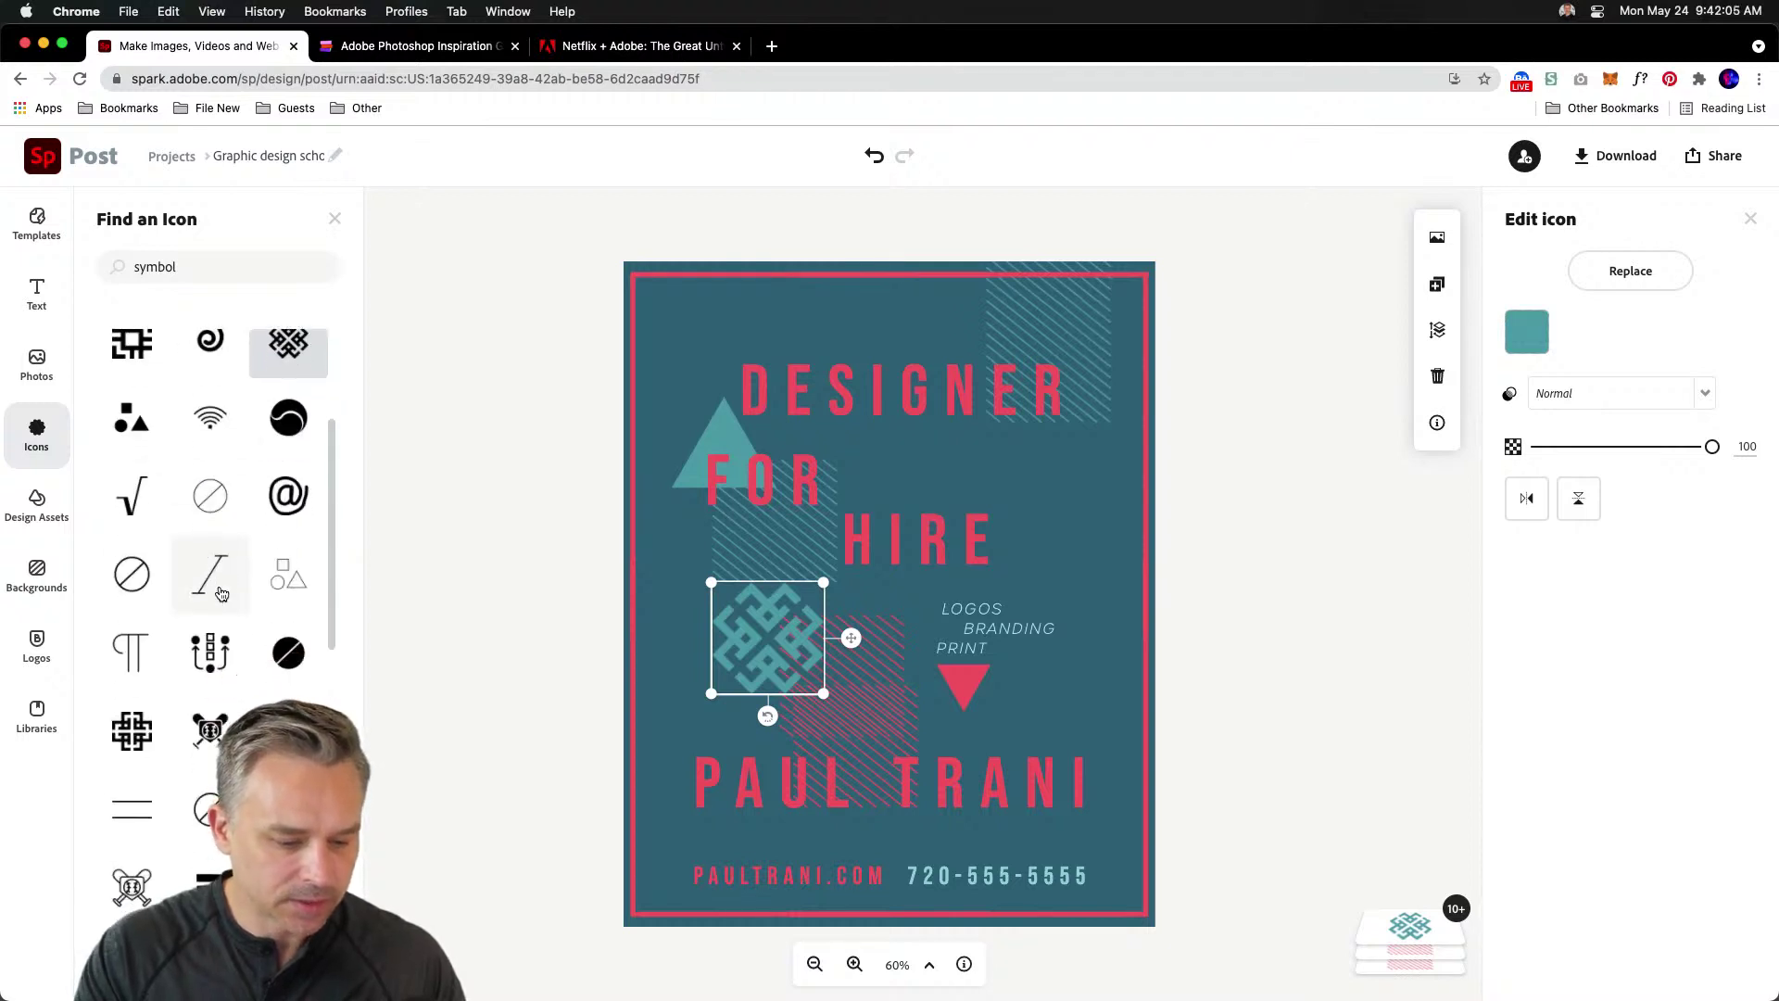
pyautogui.click(288, 574)
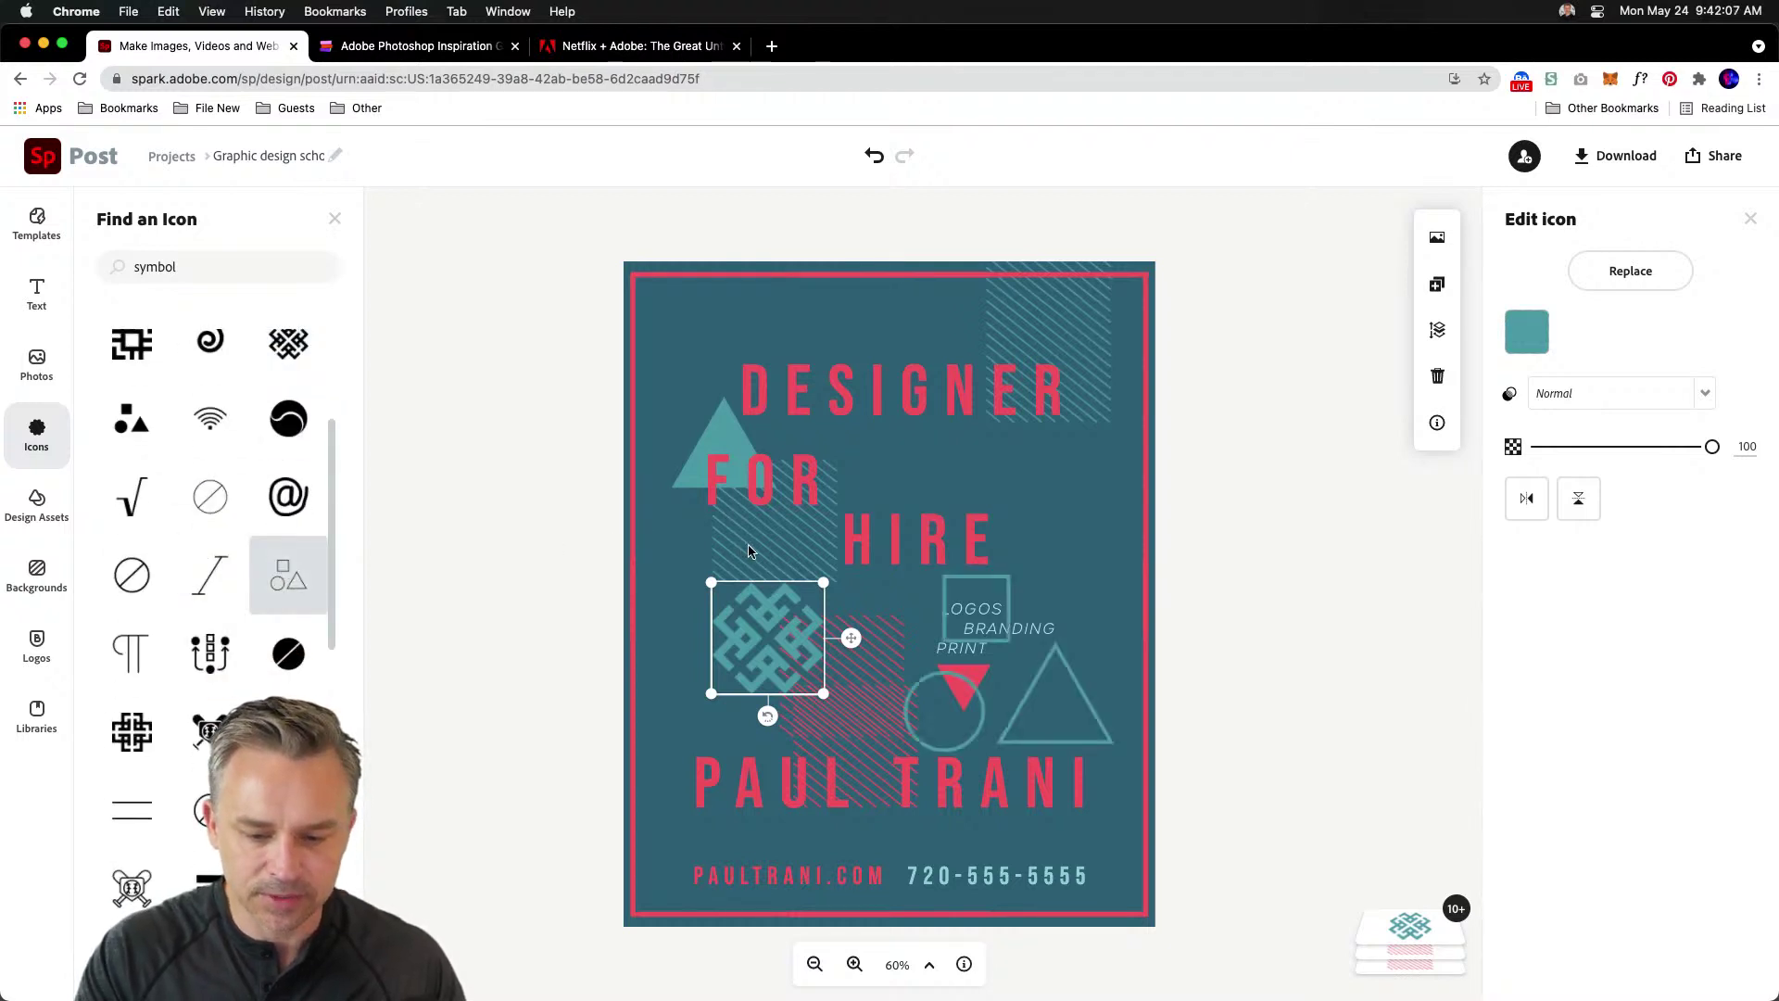
pyautogui.click(944, 632)
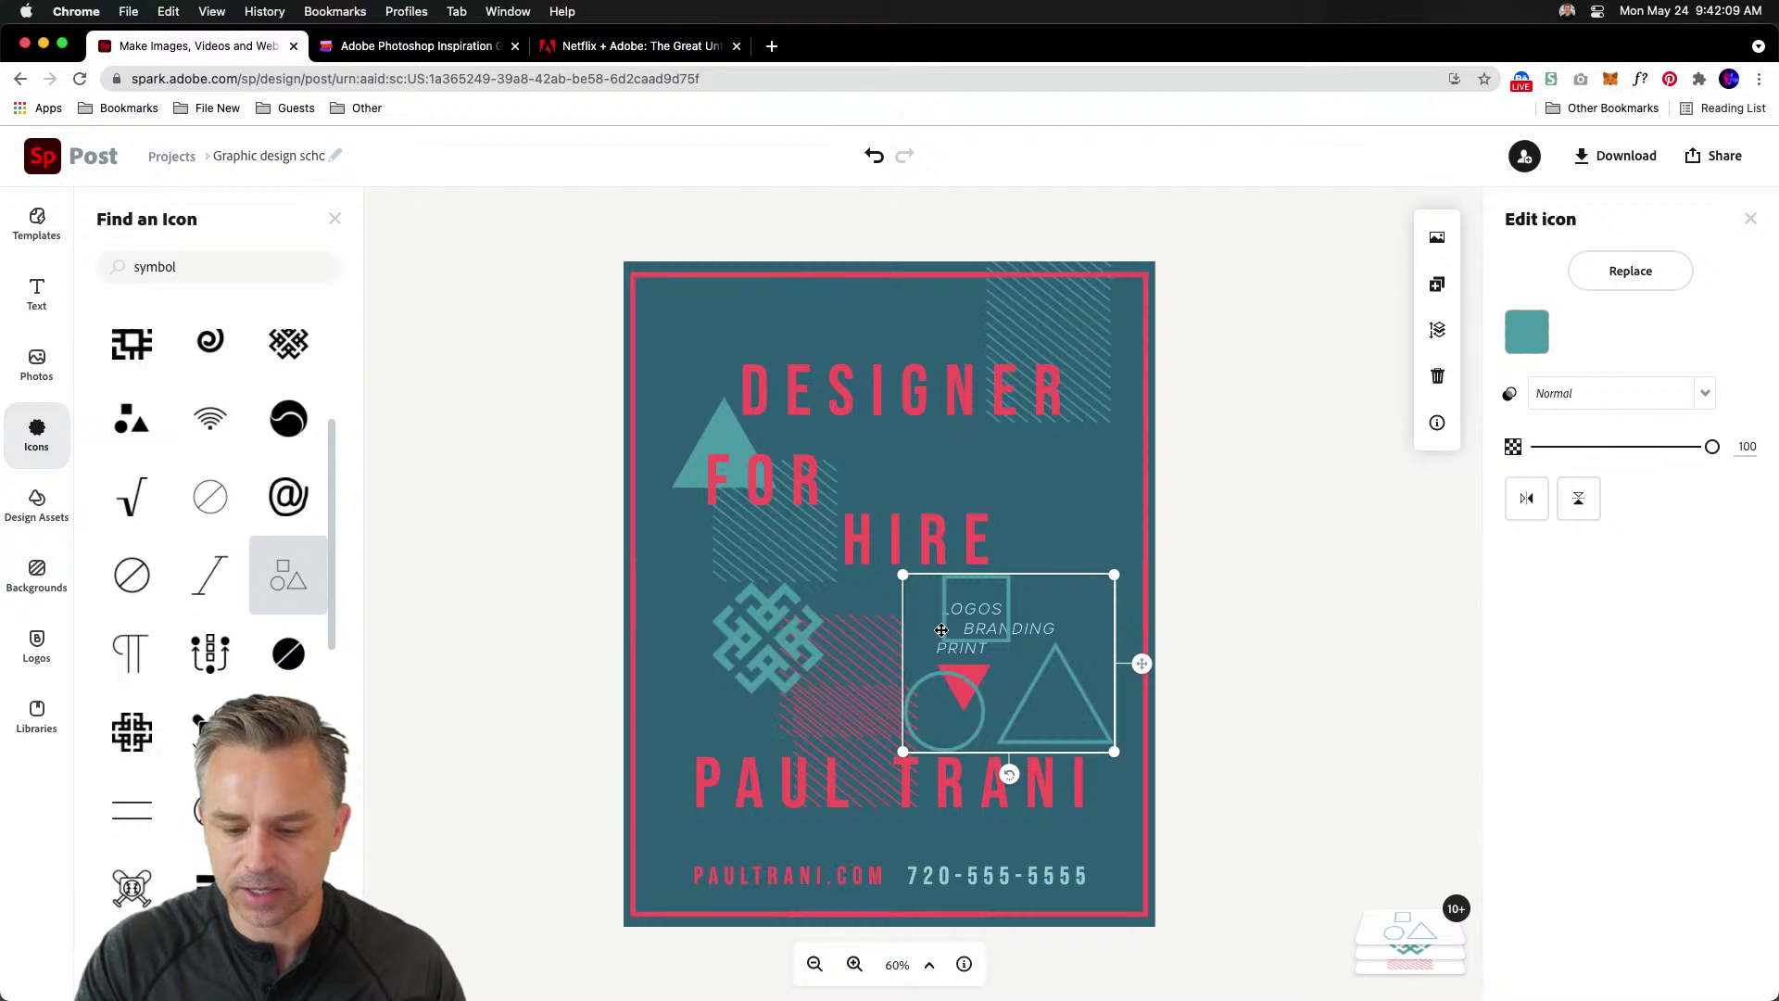
pyautogui.moveTo(941, 630); pyautogui.dragTo(961, 505)
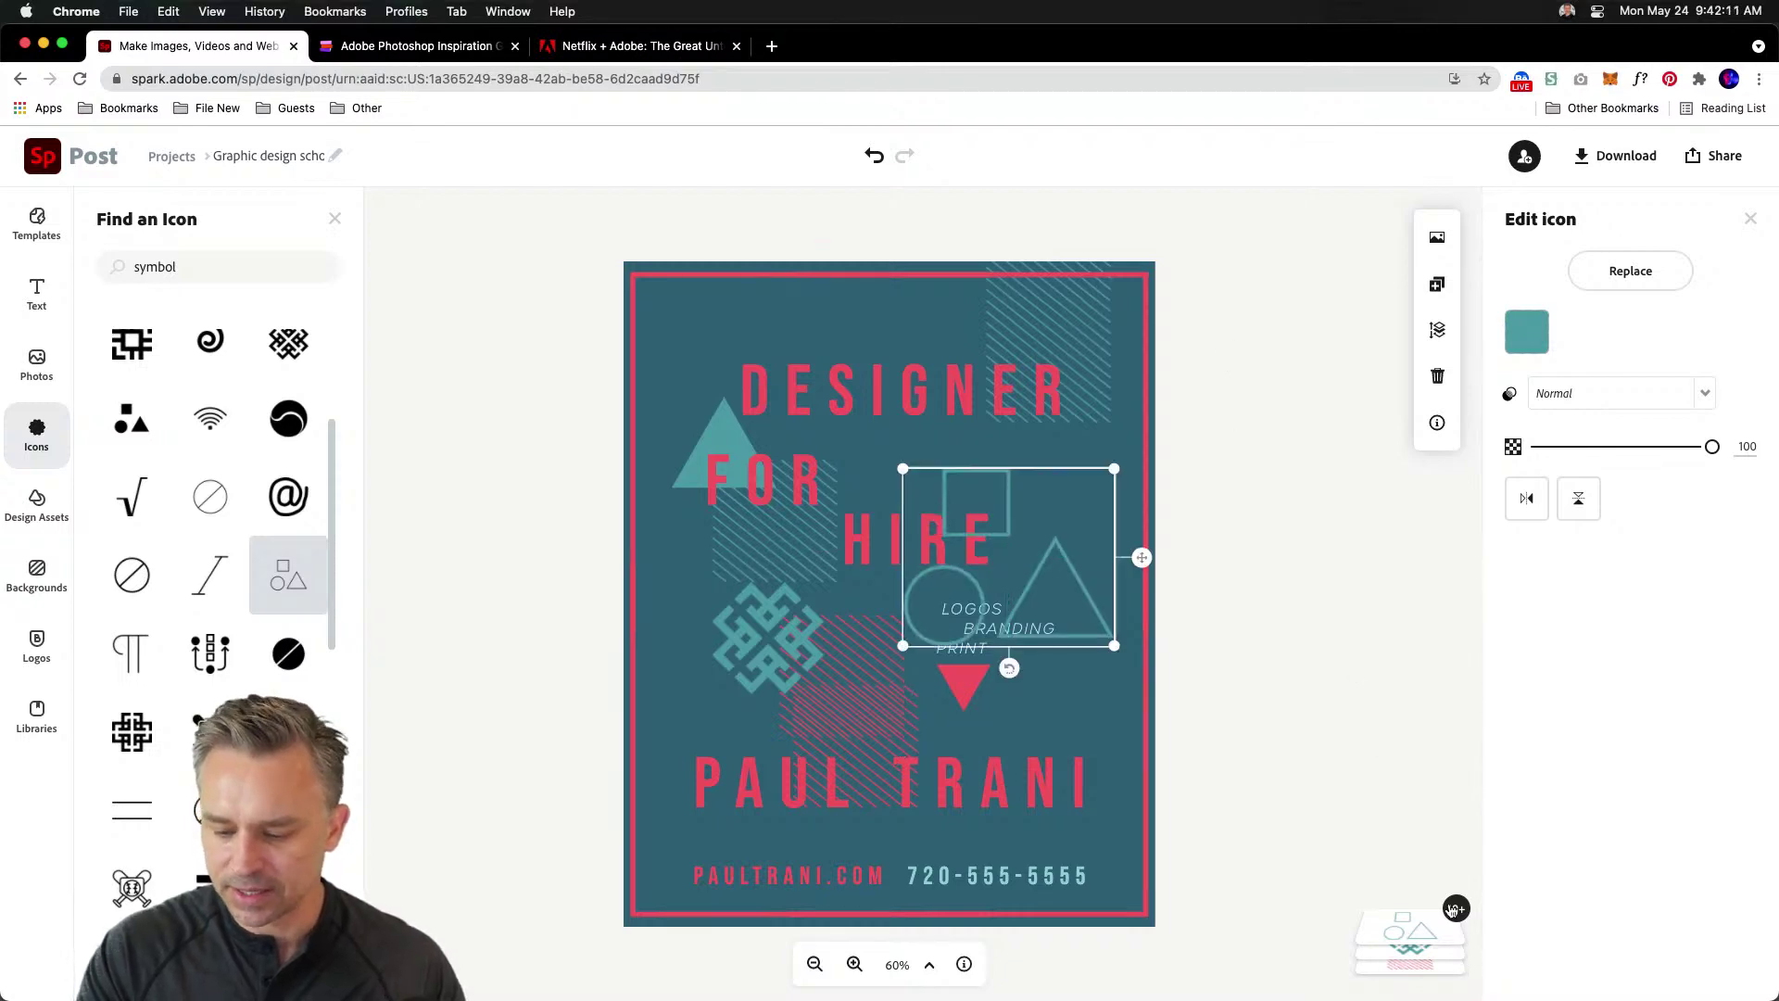
# - Move the outlined shapes icon below the text and triangle layers and lower its opacity to about 39
pyautogui.click(1448, 903)
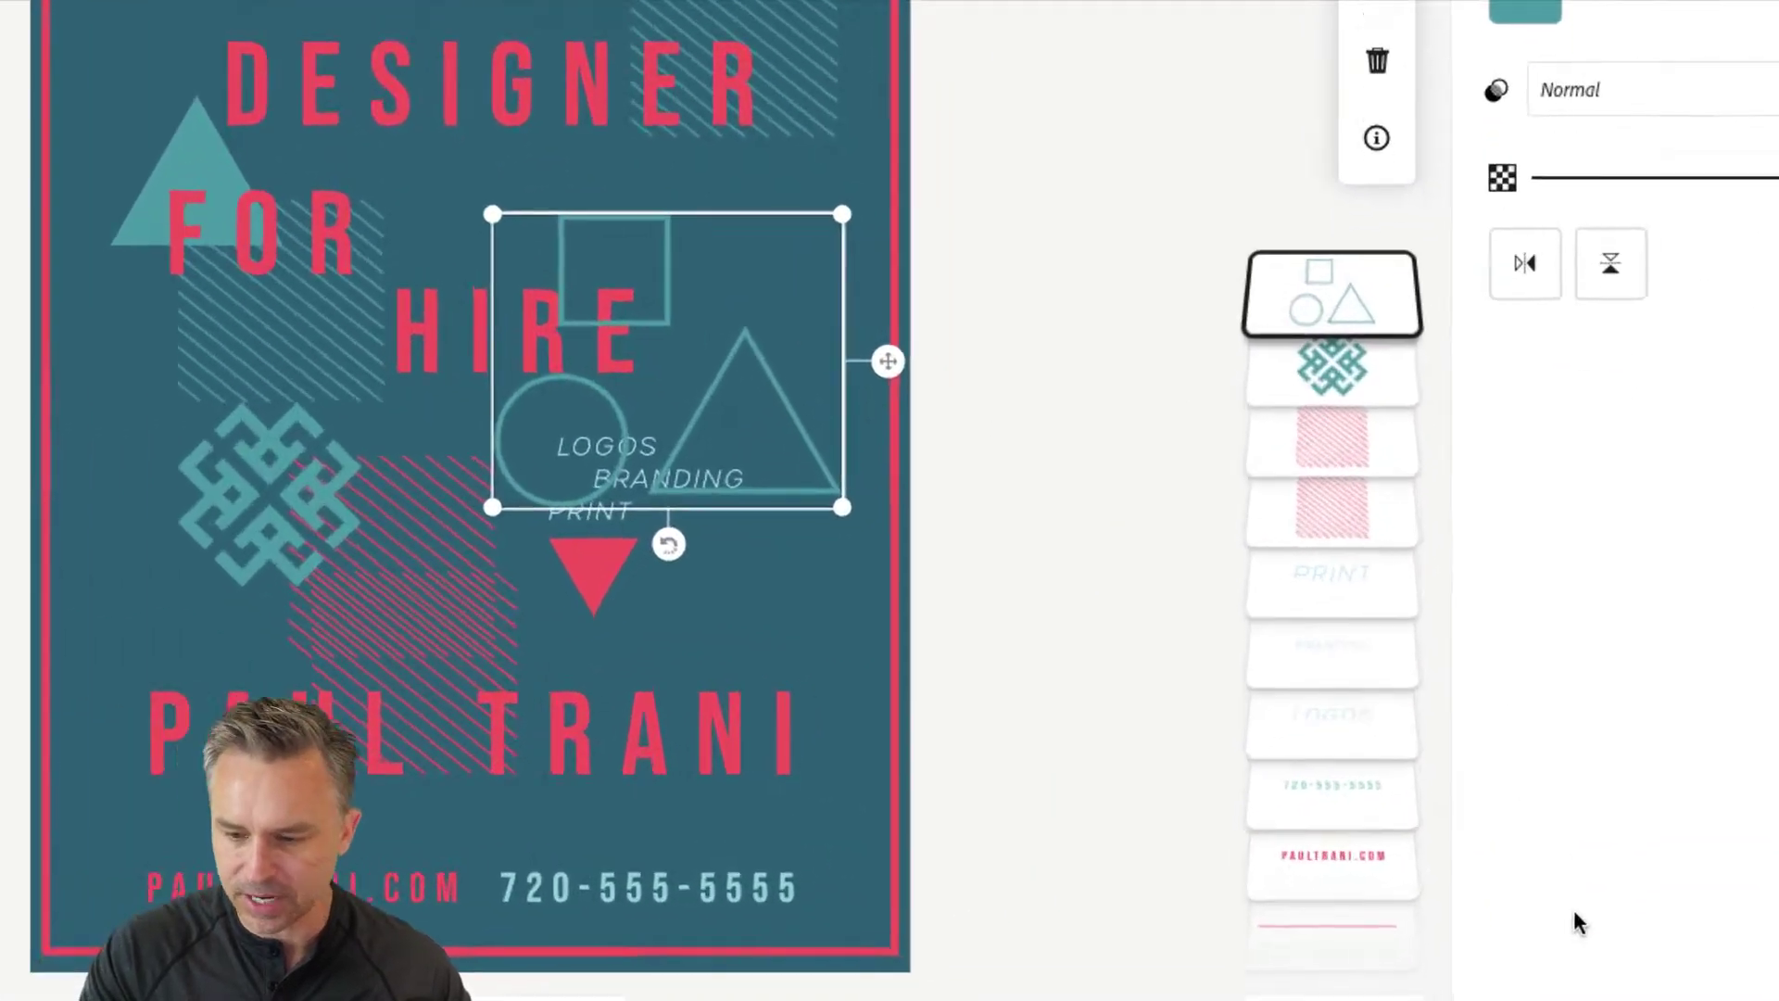
pyautogui.moveTo(1316, 315); pyautogui.dragTo(1301, 633)
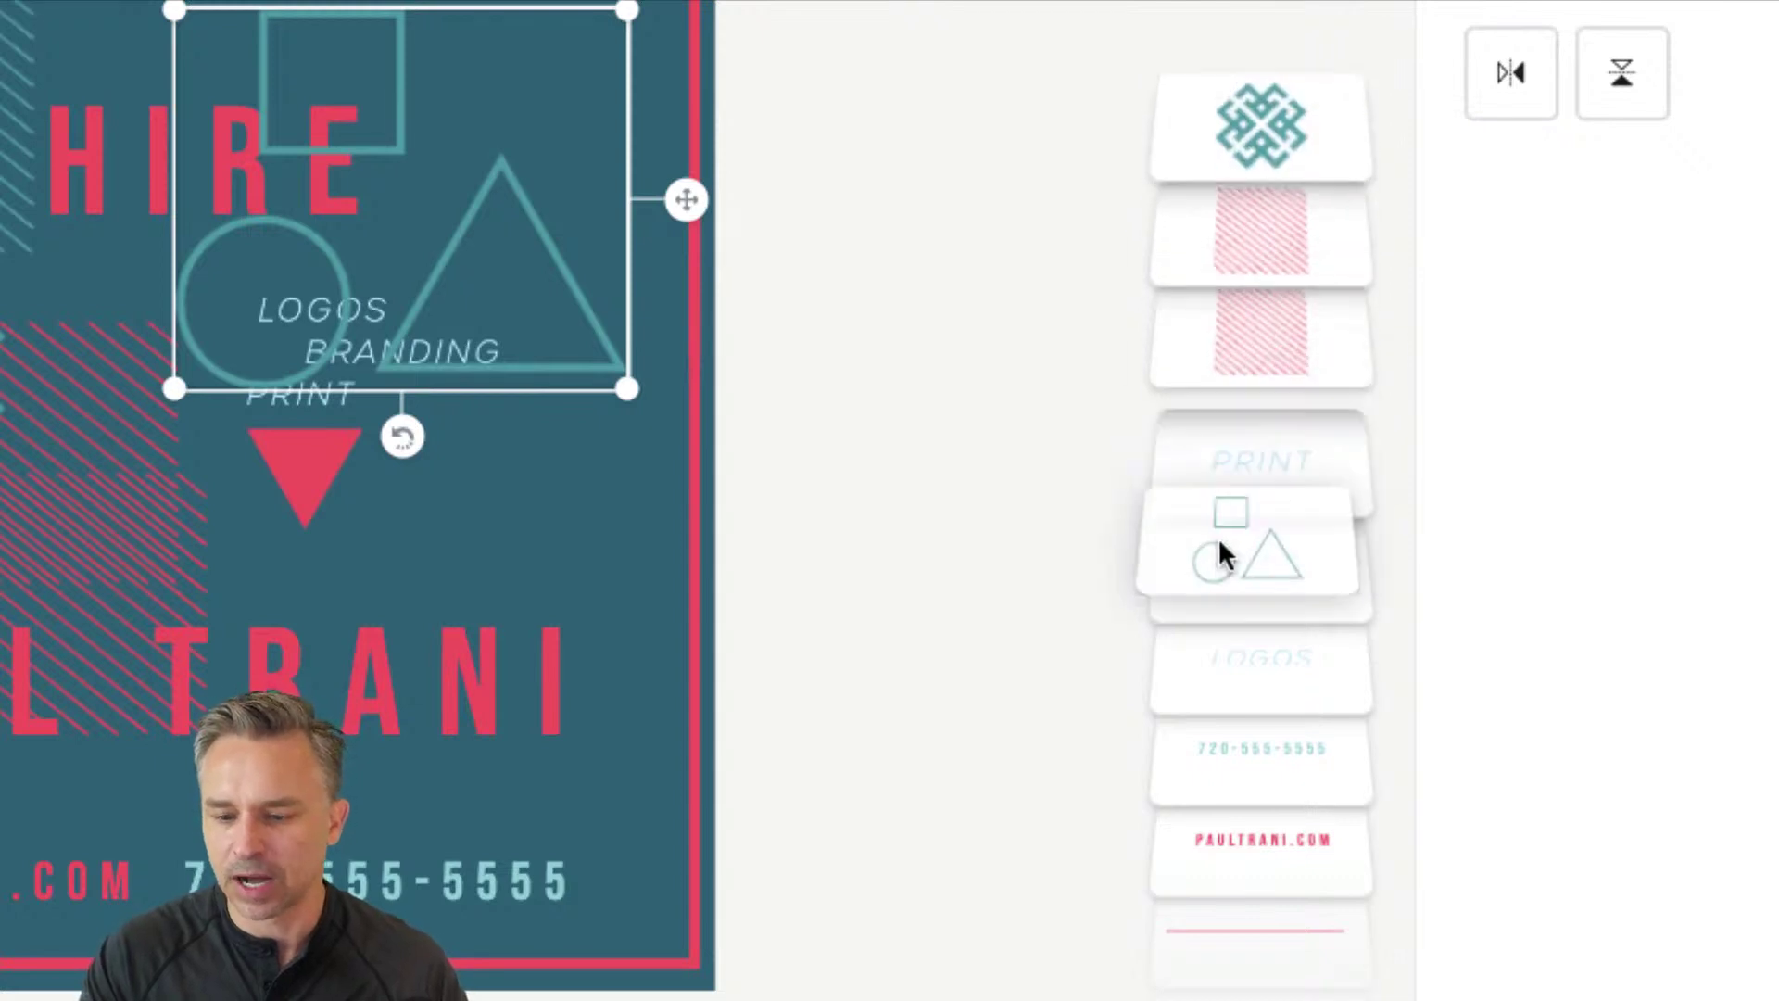
pyautogui.moveTo(1220, 545); pyautogui.dragTo(1221, 897)
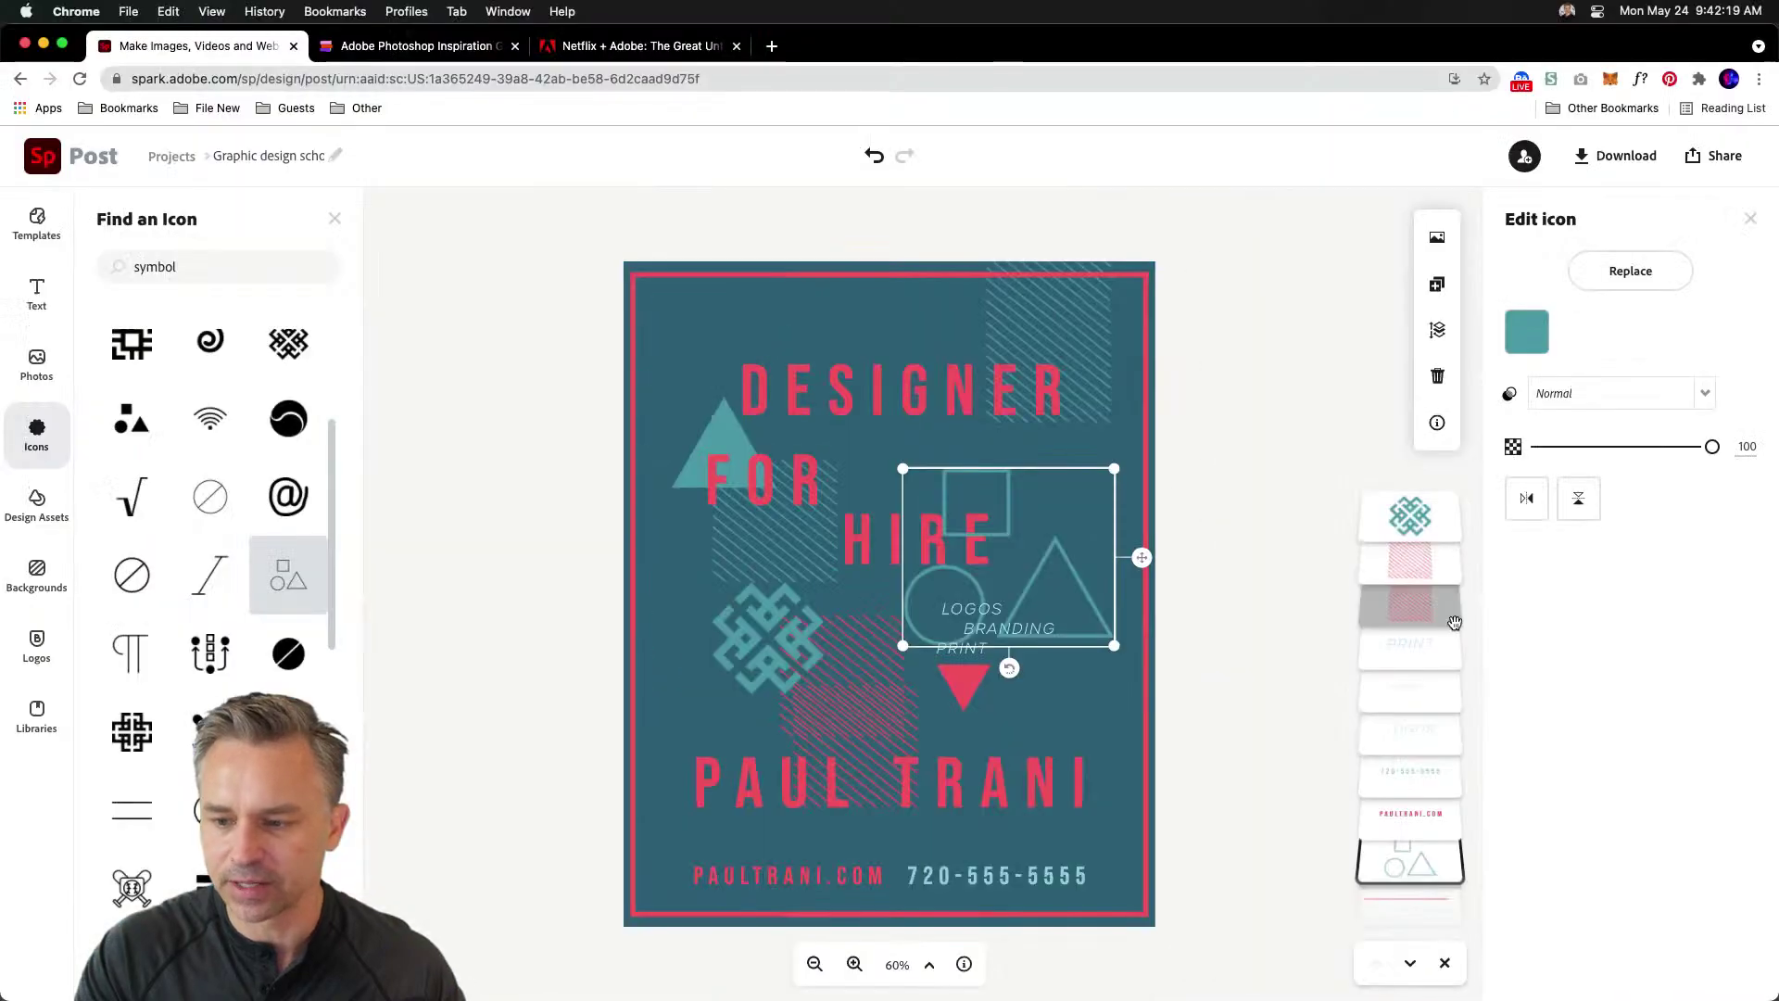
pyautogui.moveTo(1614, 458); pyautogui.dragTo(1602, 454)
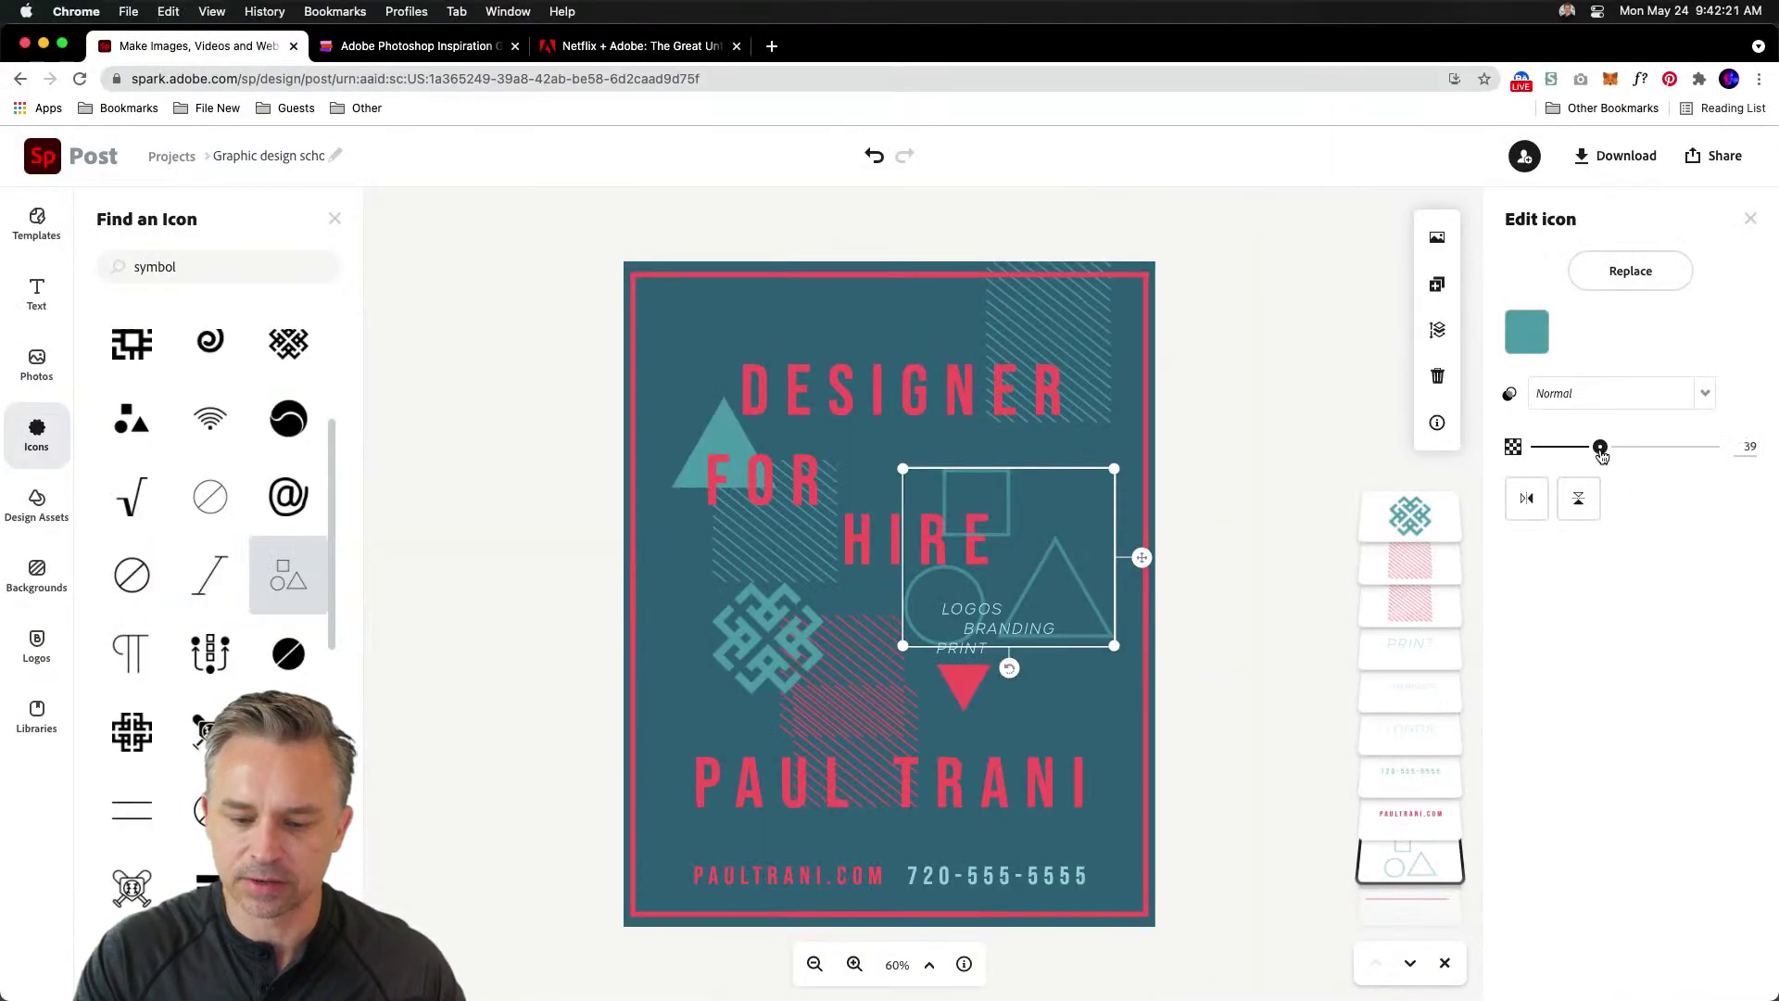
pyautogui.moveTo(1356, 866); pyautogui.dragTo(1392, 752)
pyautogui.click(580, 415)
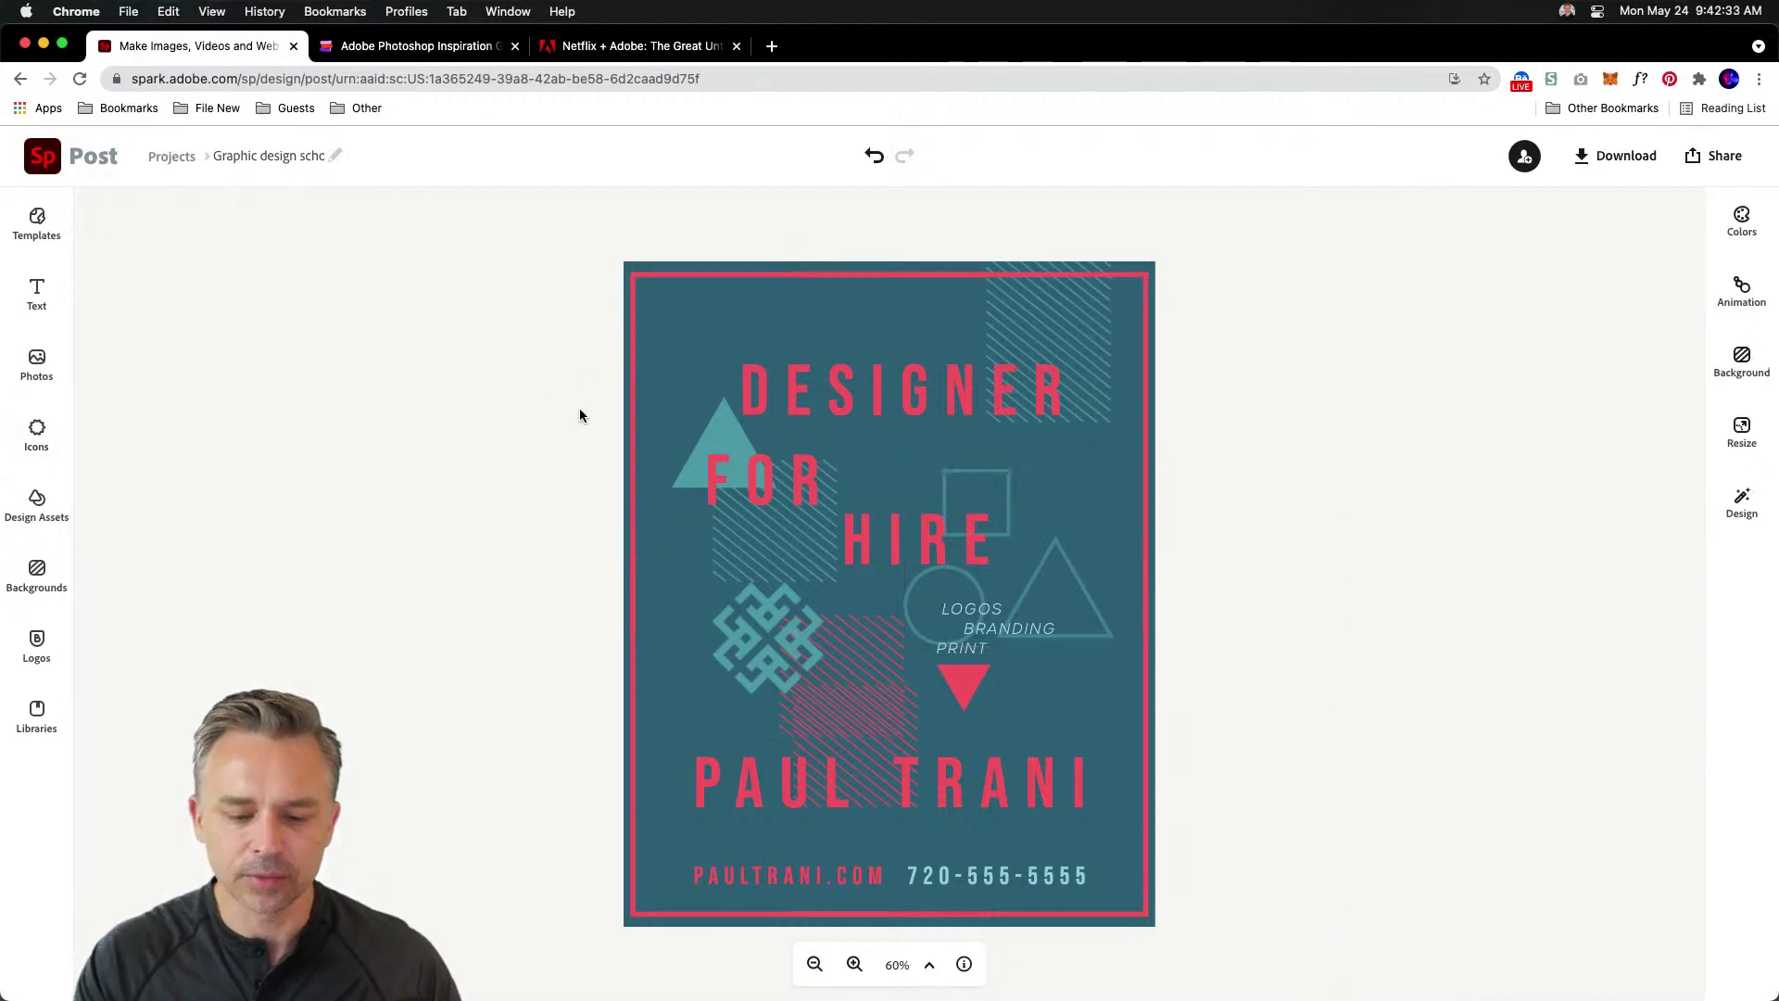
# - Place the knot icon over the end of the name, send it beneath the outlined shapes layer, and set its opacity to 32
pyautogui.moveTo(745, 654); pyautogui.dragTo(1000, 803)
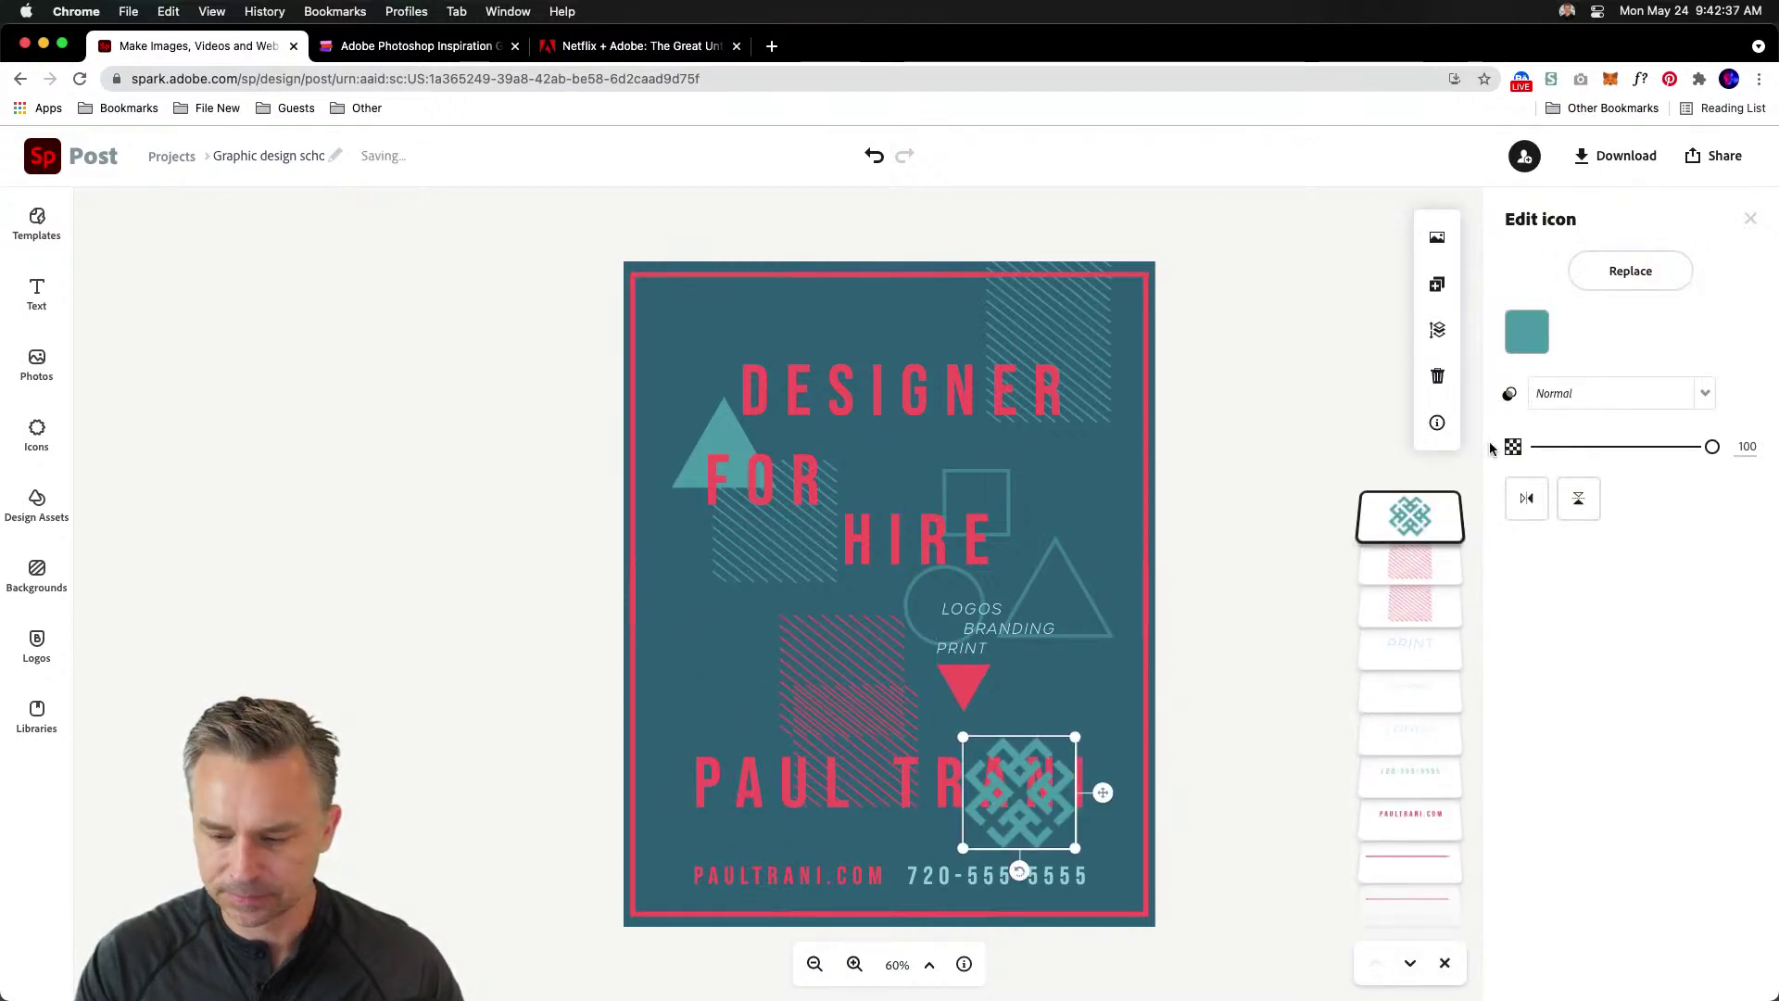
pyautogui.moveTo(1410, 516)
pyautogui.mouseDown()
pyautogui.moveTo(1410, 964)
pyautogui.moveTo(1389, 783)
pyautogui.mouseUp()
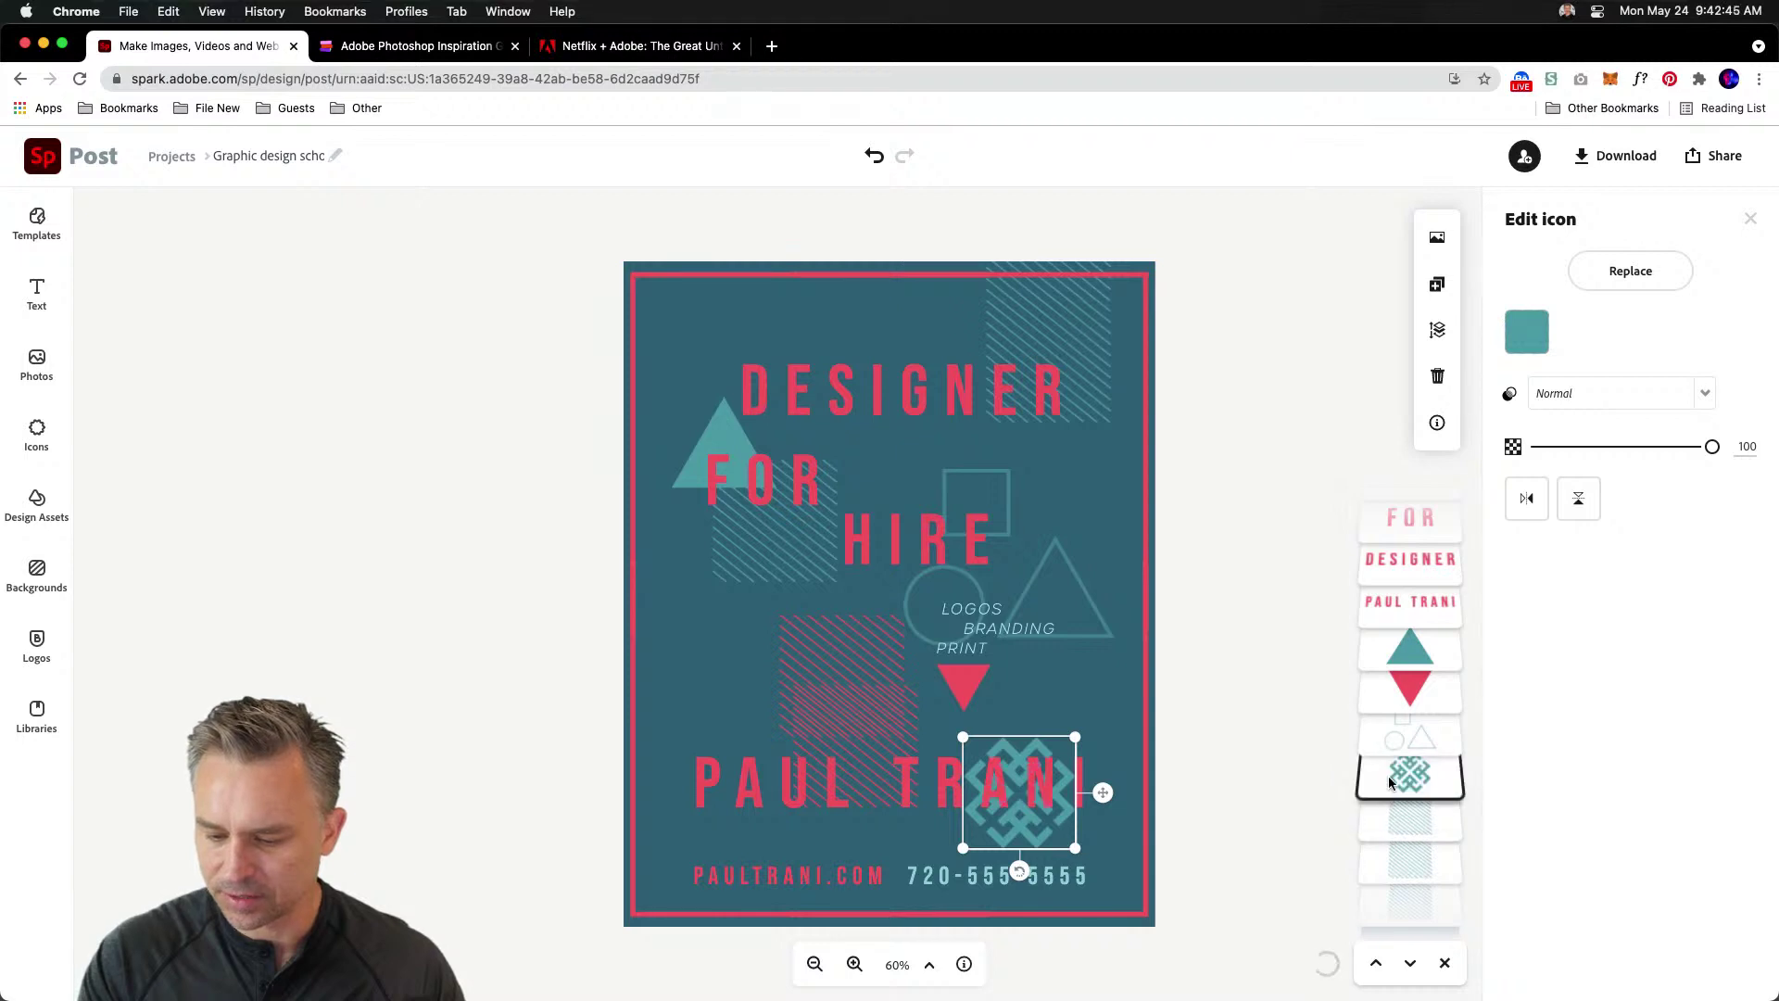
pyautogui.click(1605, 448)
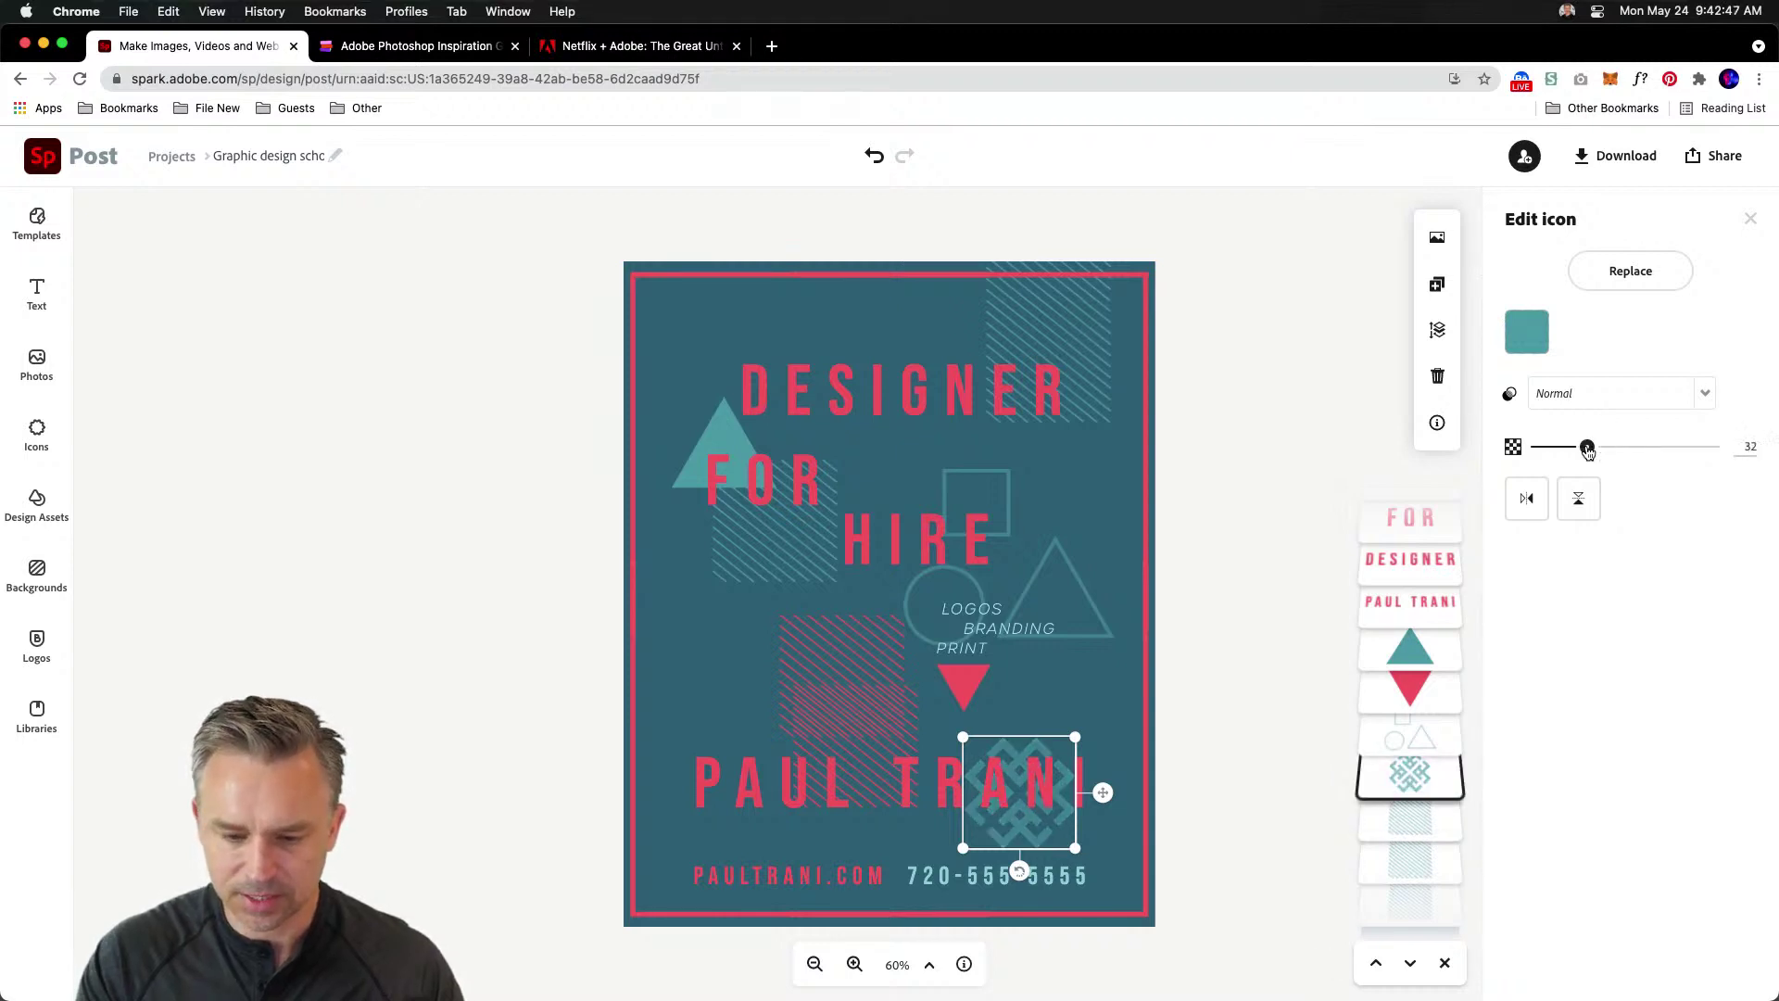
pyautogui.click(423, 490)
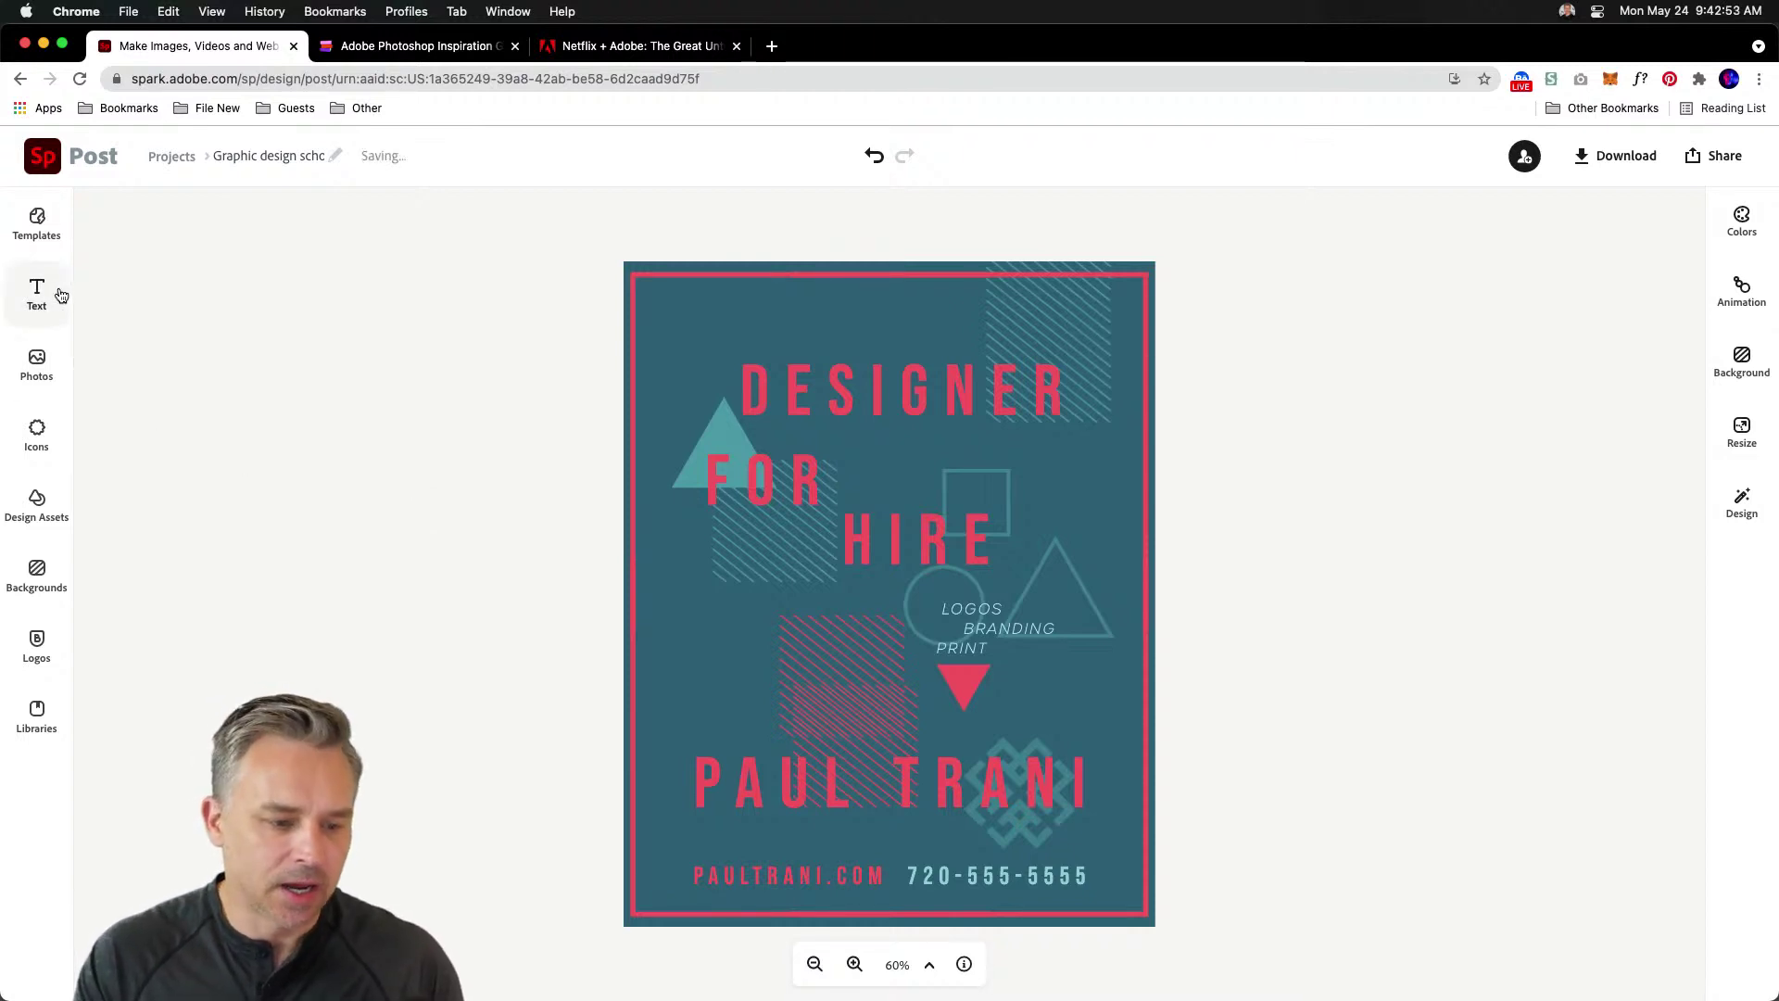
# - Search the design assets for "skull" and look over the available backgrounds and brand logos
pyautogui.click(19, 442)
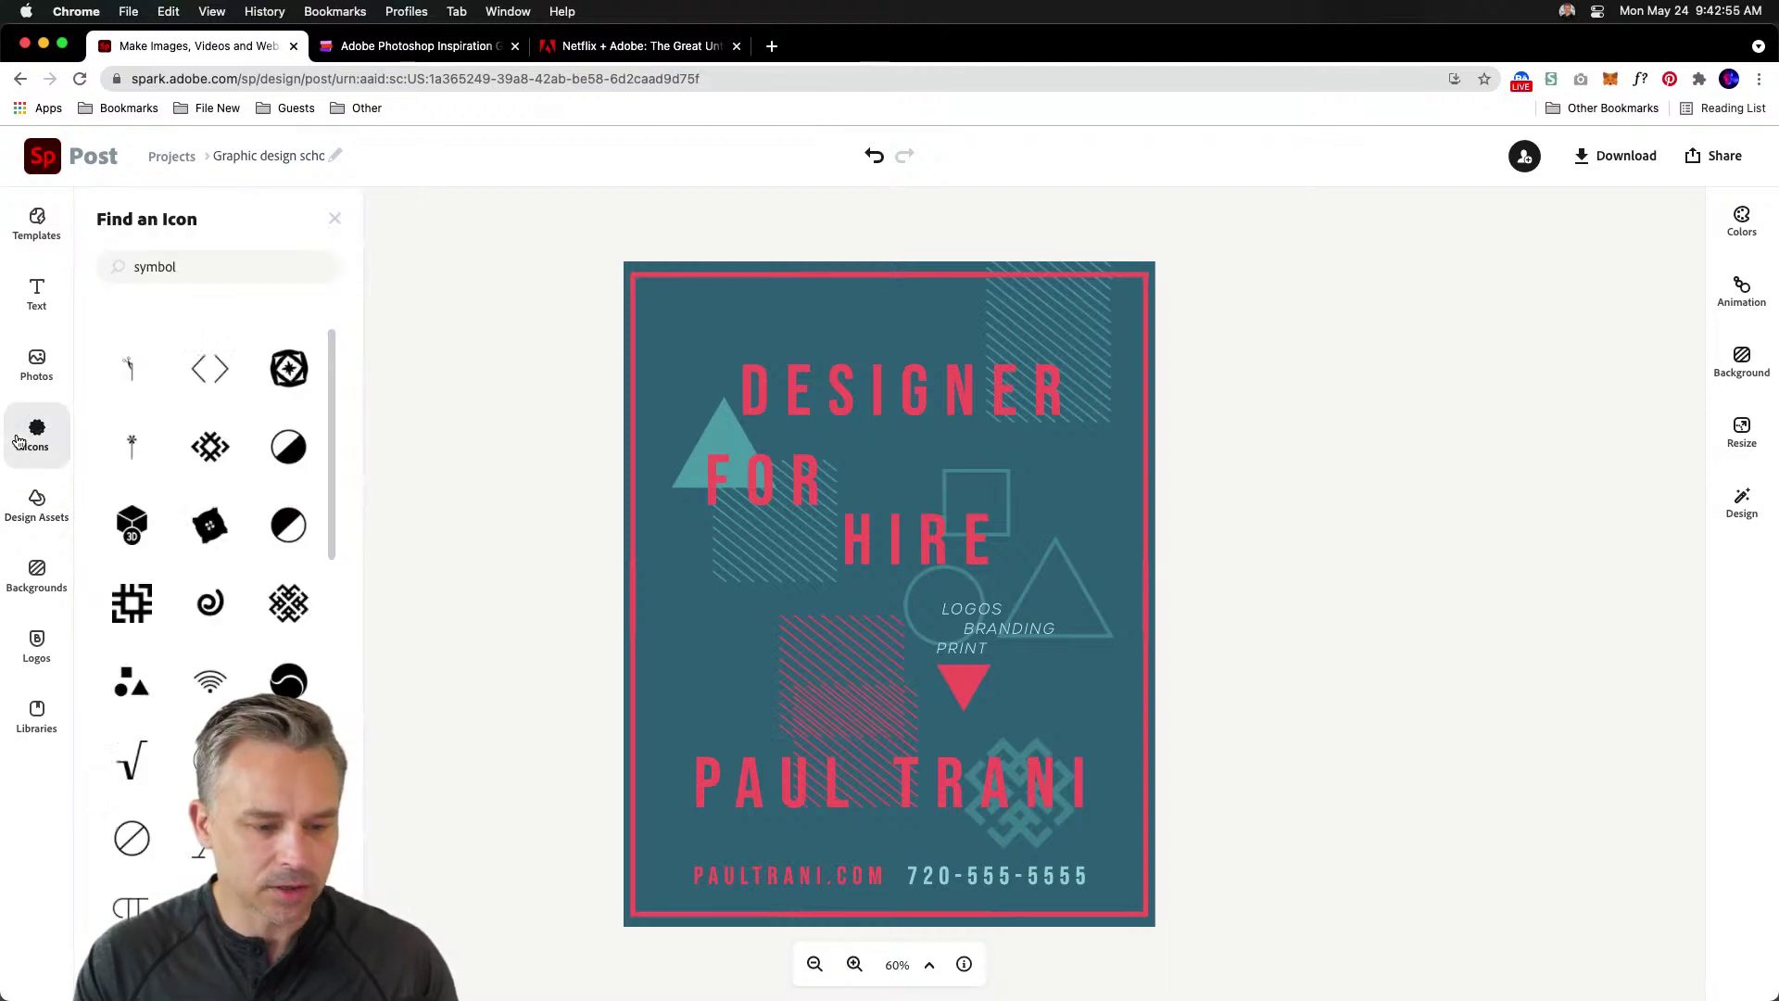
pyautogui.click(28, 505)
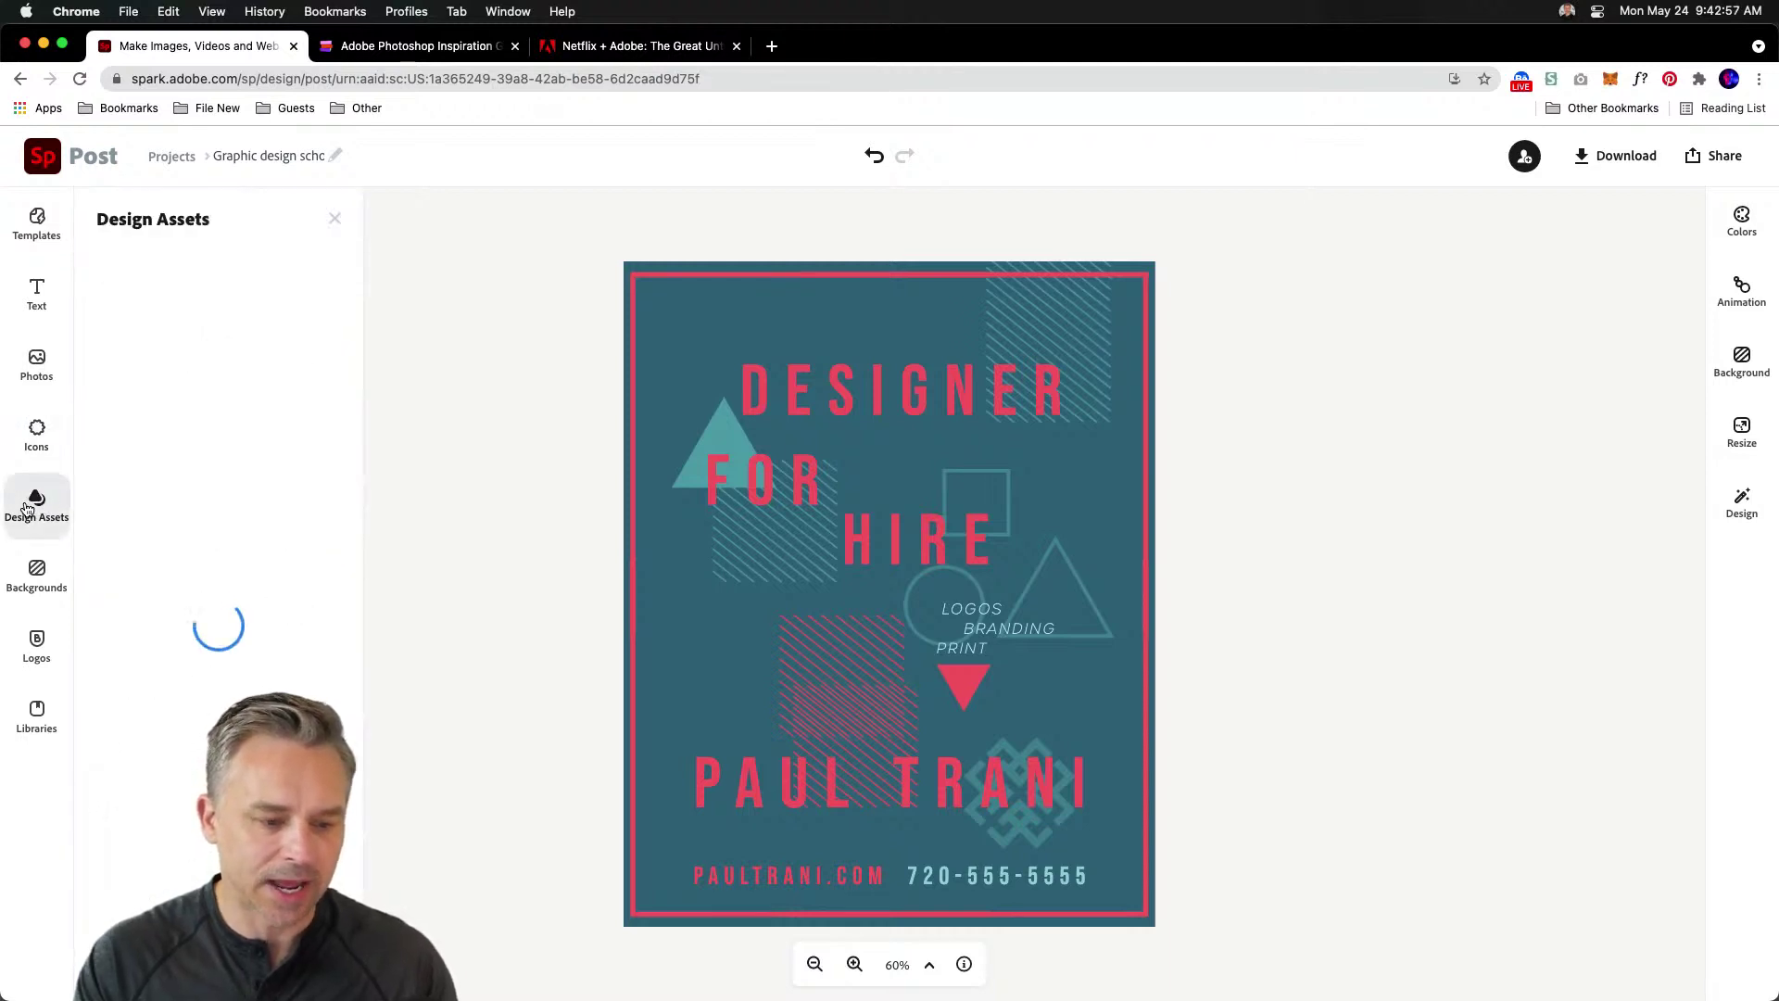
pyautogui.scroll(-10, 218, 509)
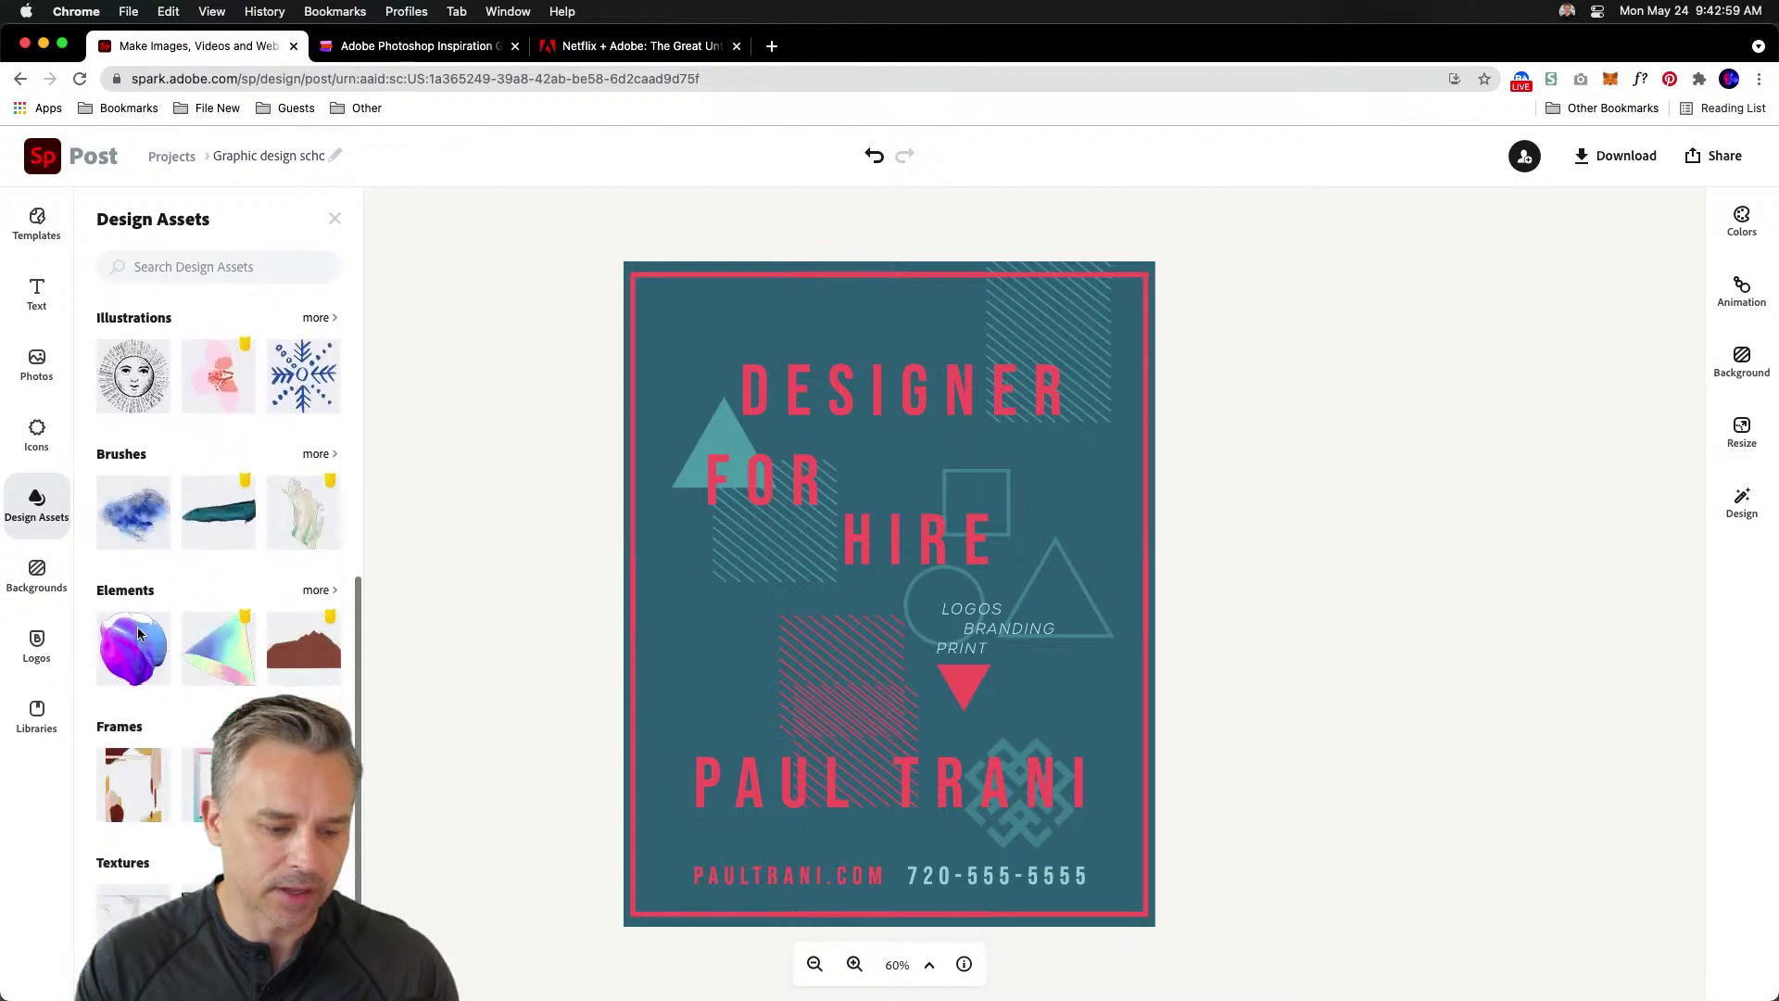
pyautogui.click(167, 264)
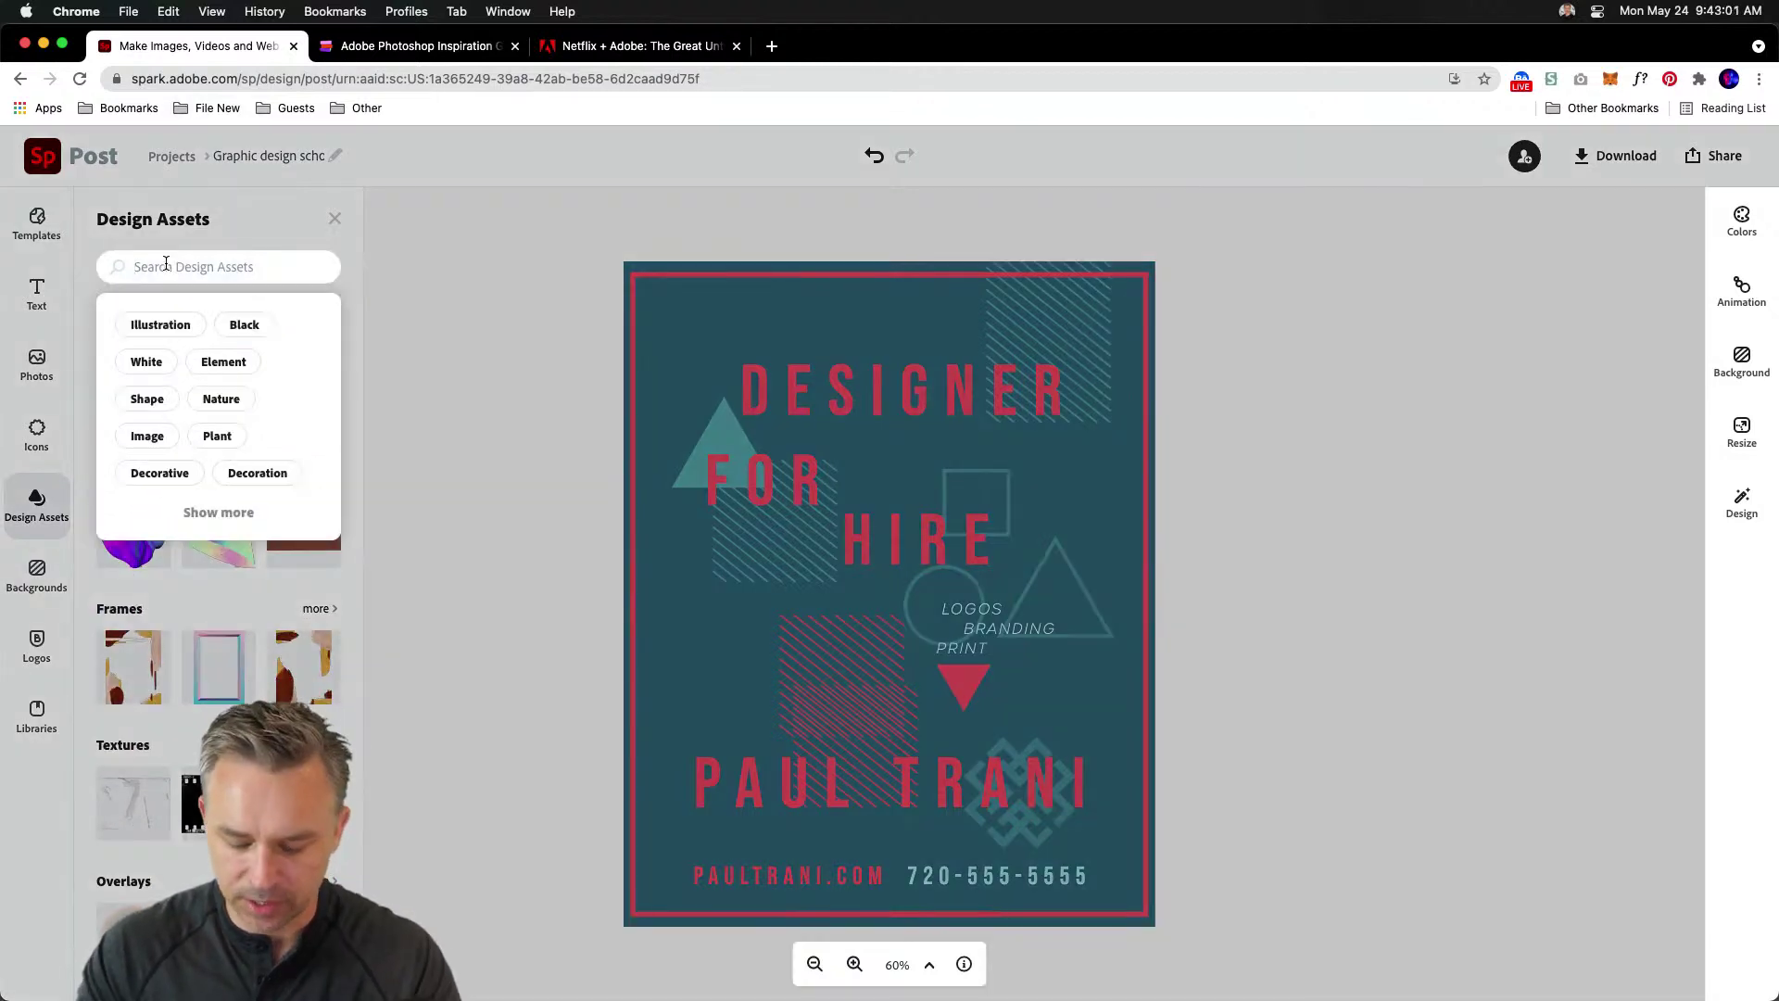
pyautogui.press('Return')
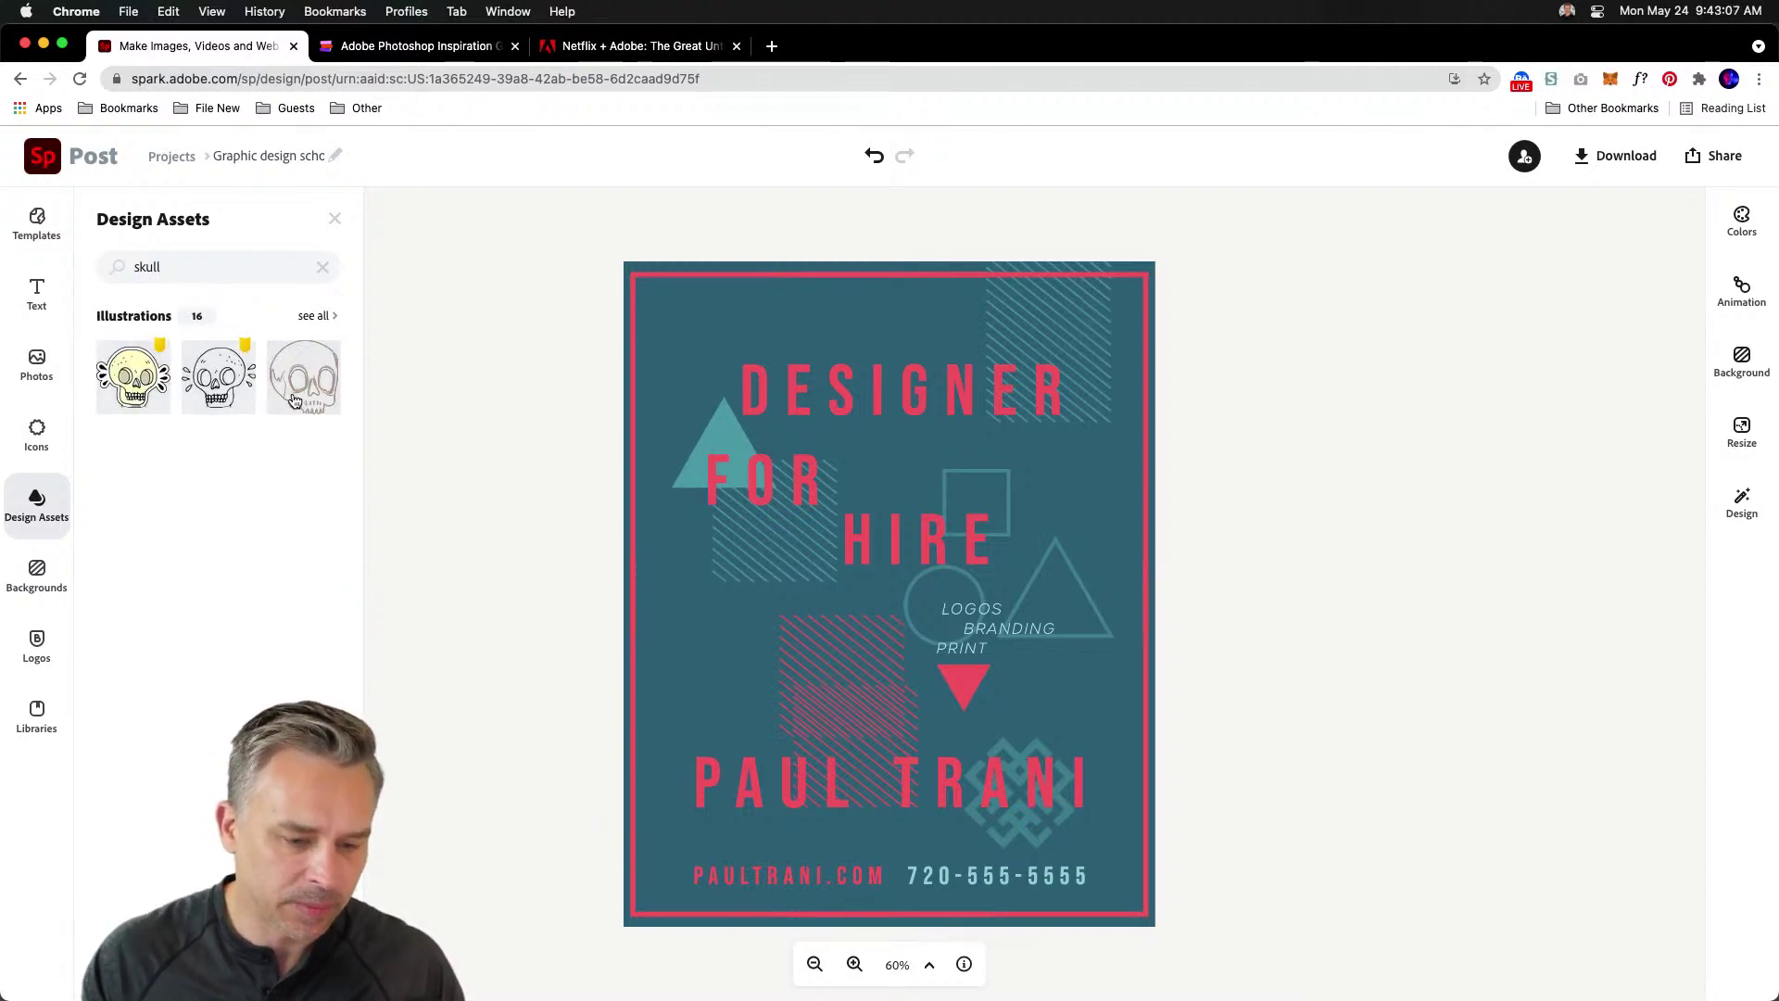
pyautogui.click(36, 574)
pyautogui.click(38, 648)
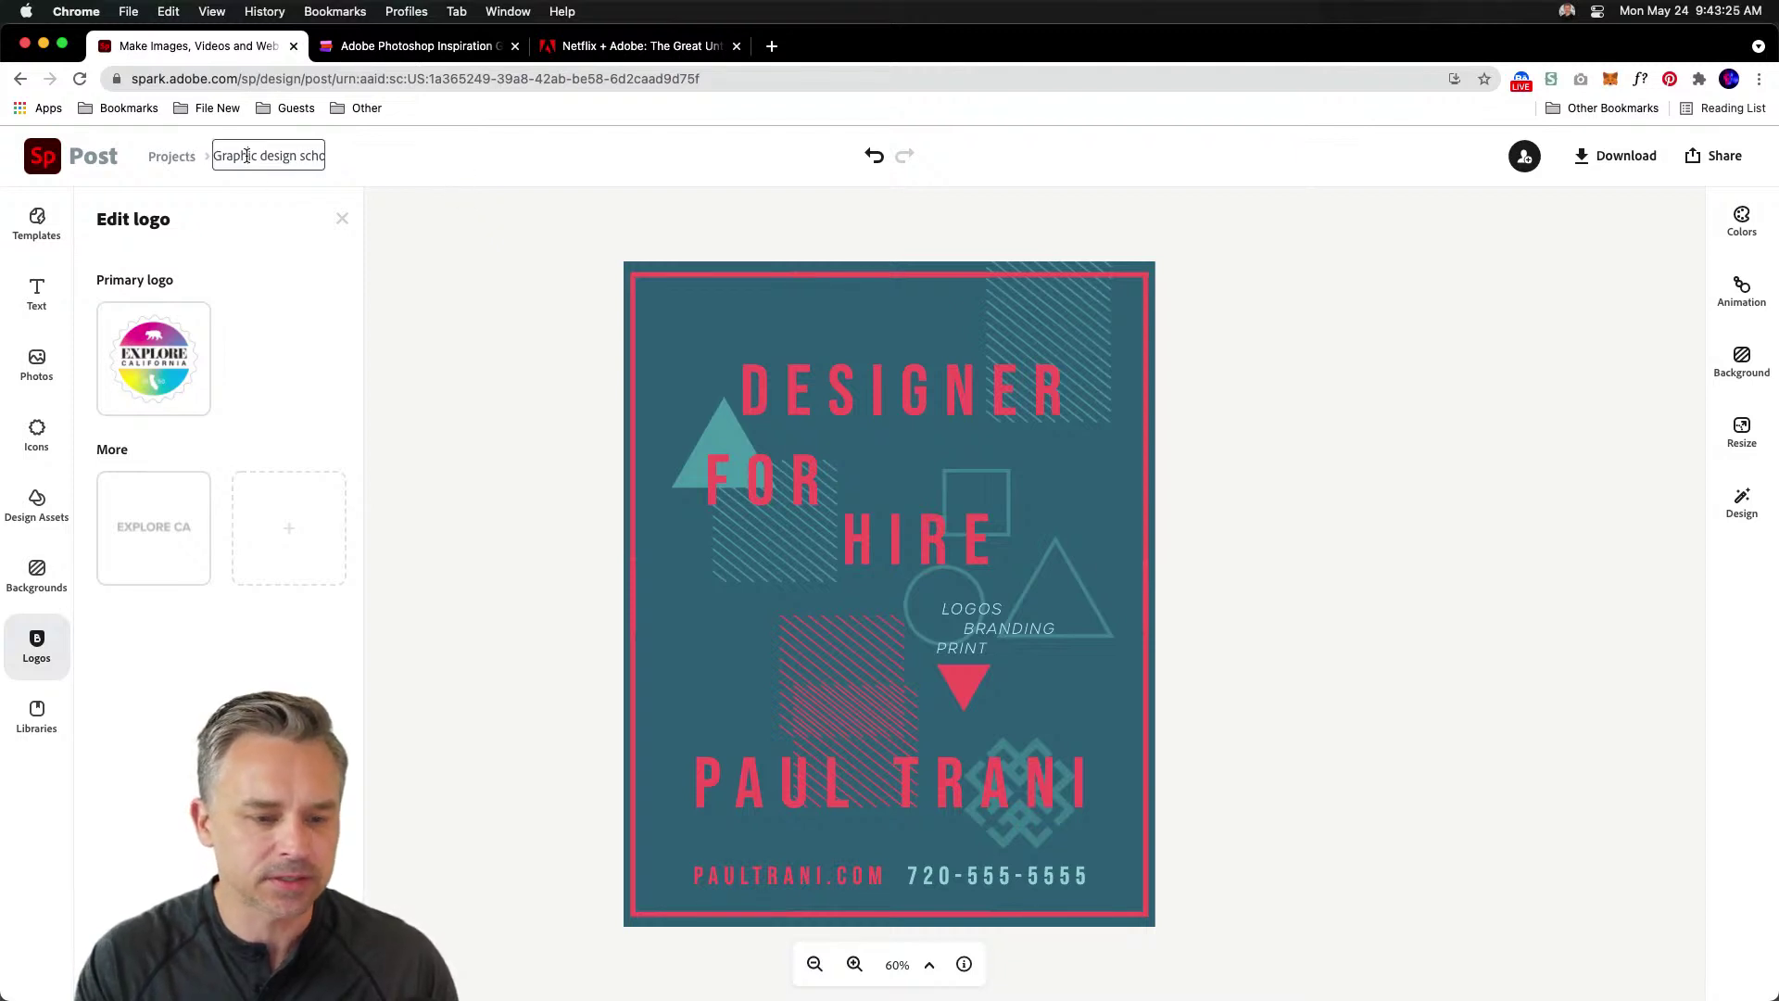
# - Rename the project with the designer's first name followed by "Promo"
pyautogui.click(541, 237)
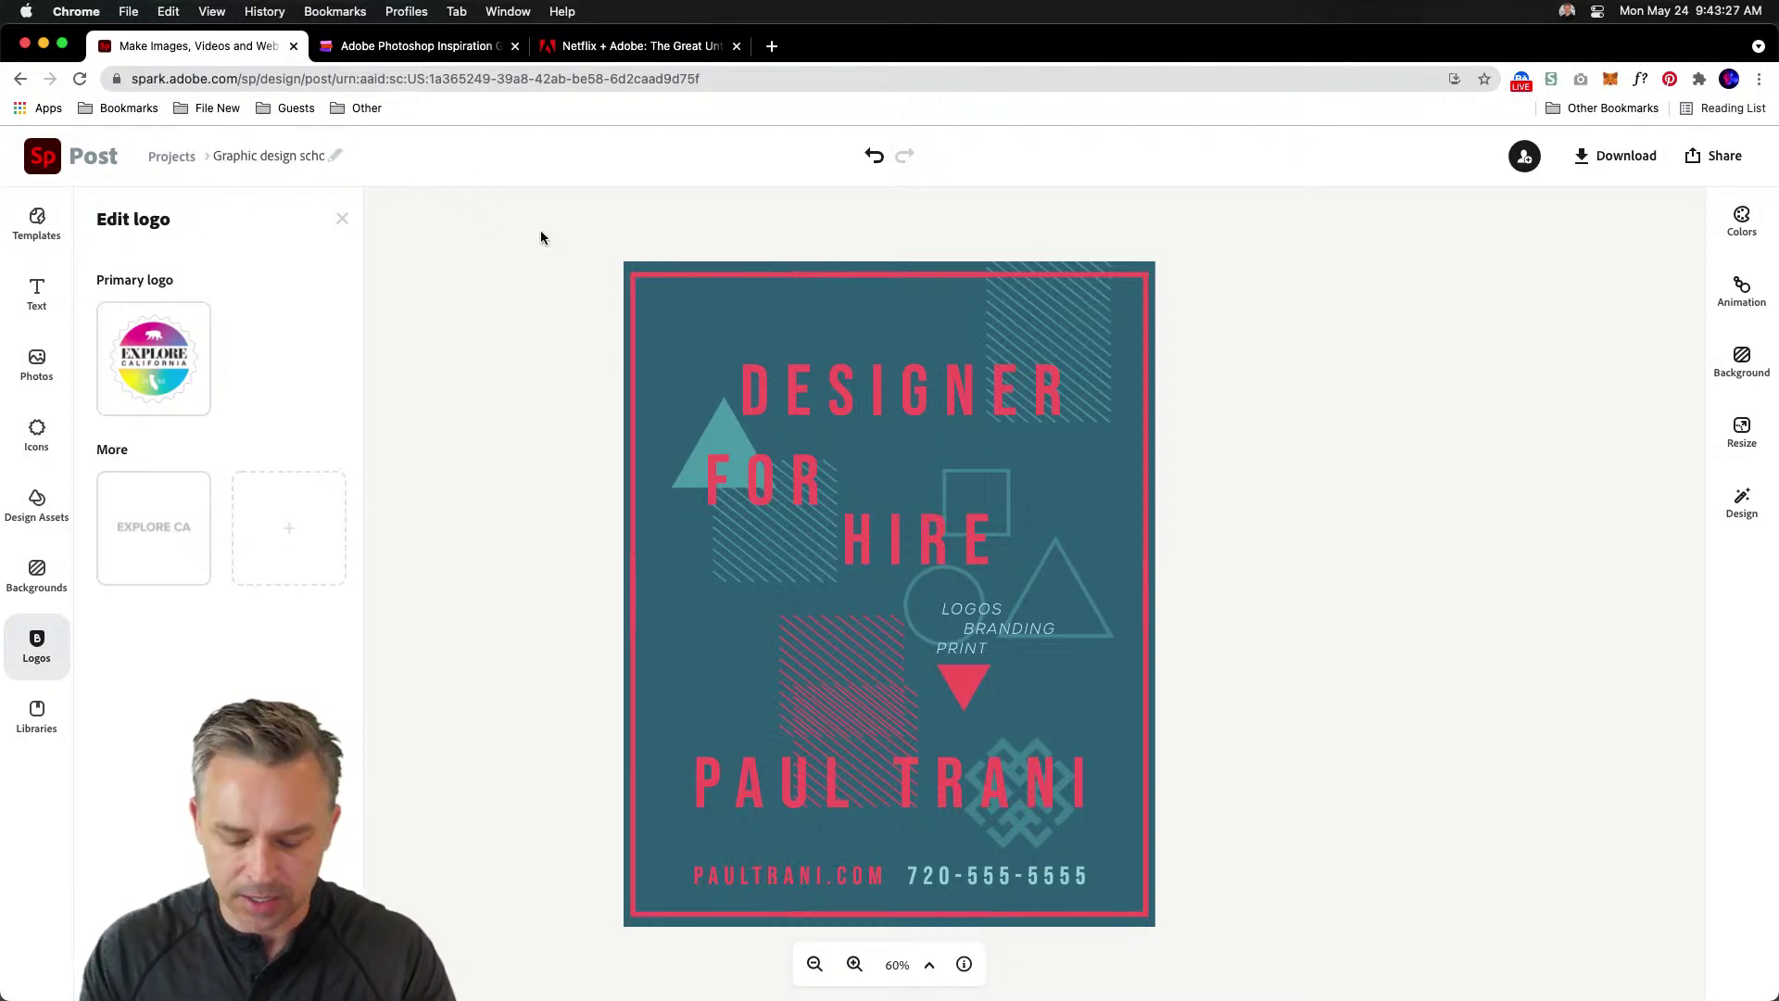
pyautogui.click(296, 155)
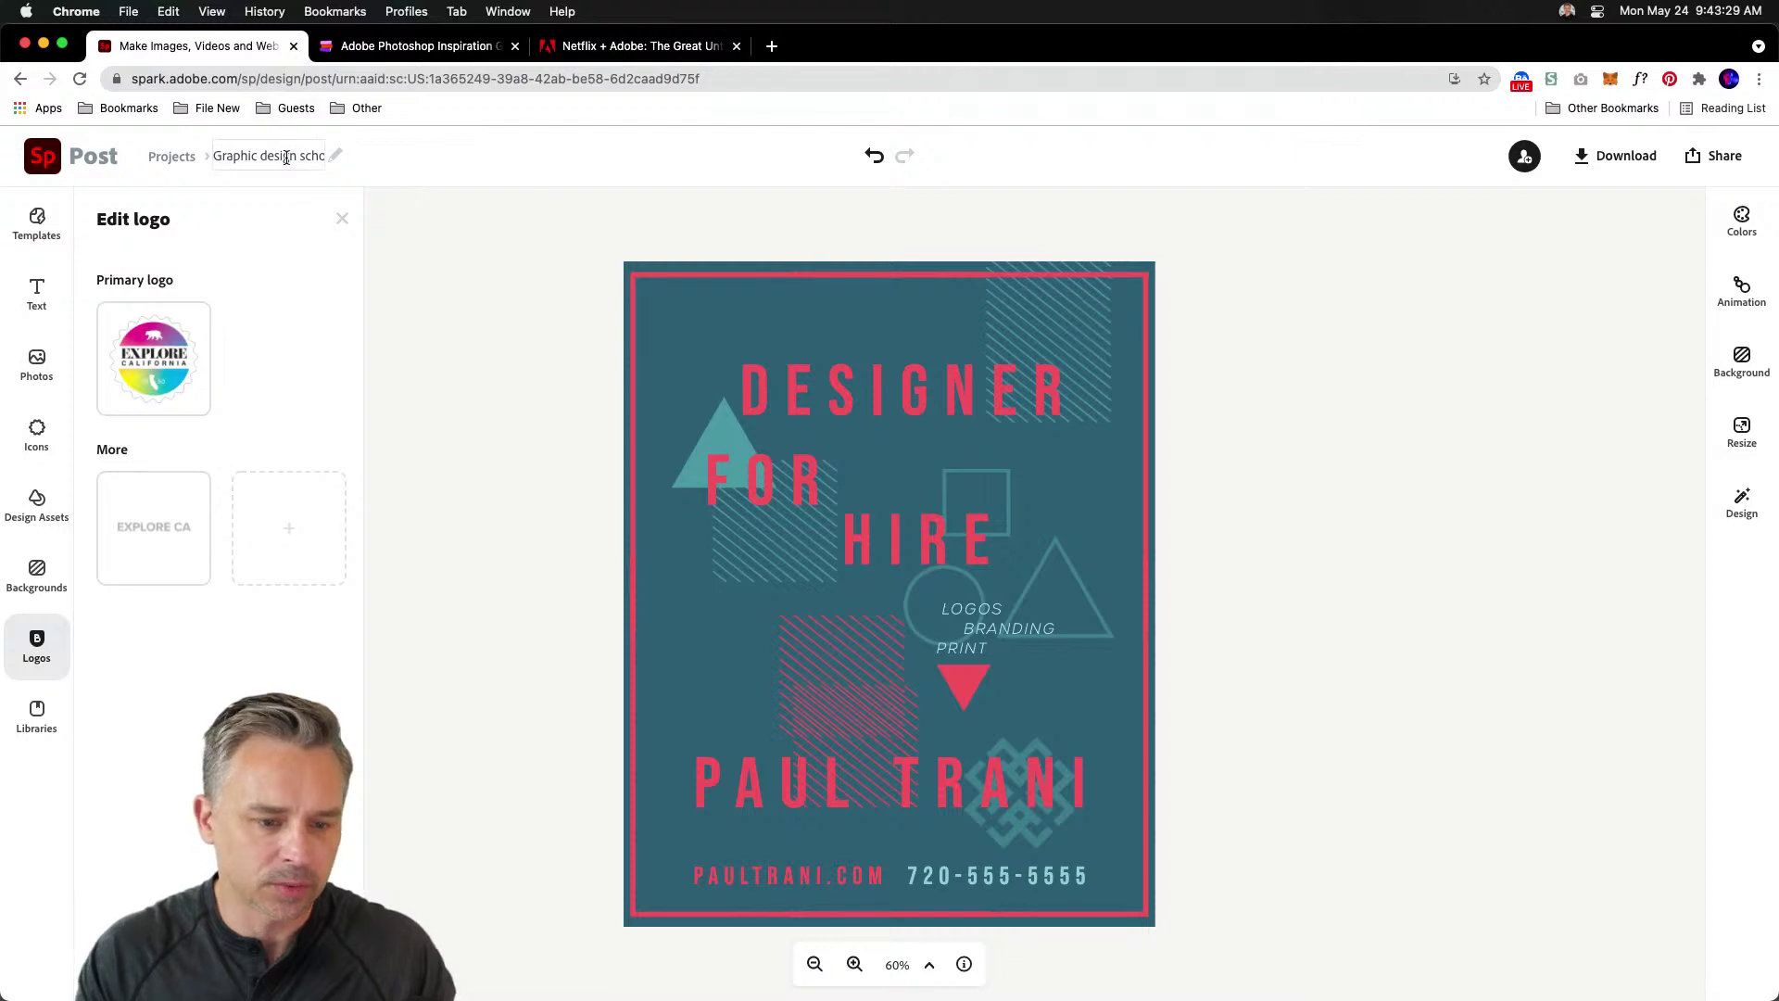
pyautogui.press('super+a')
pyautogui.write('P')
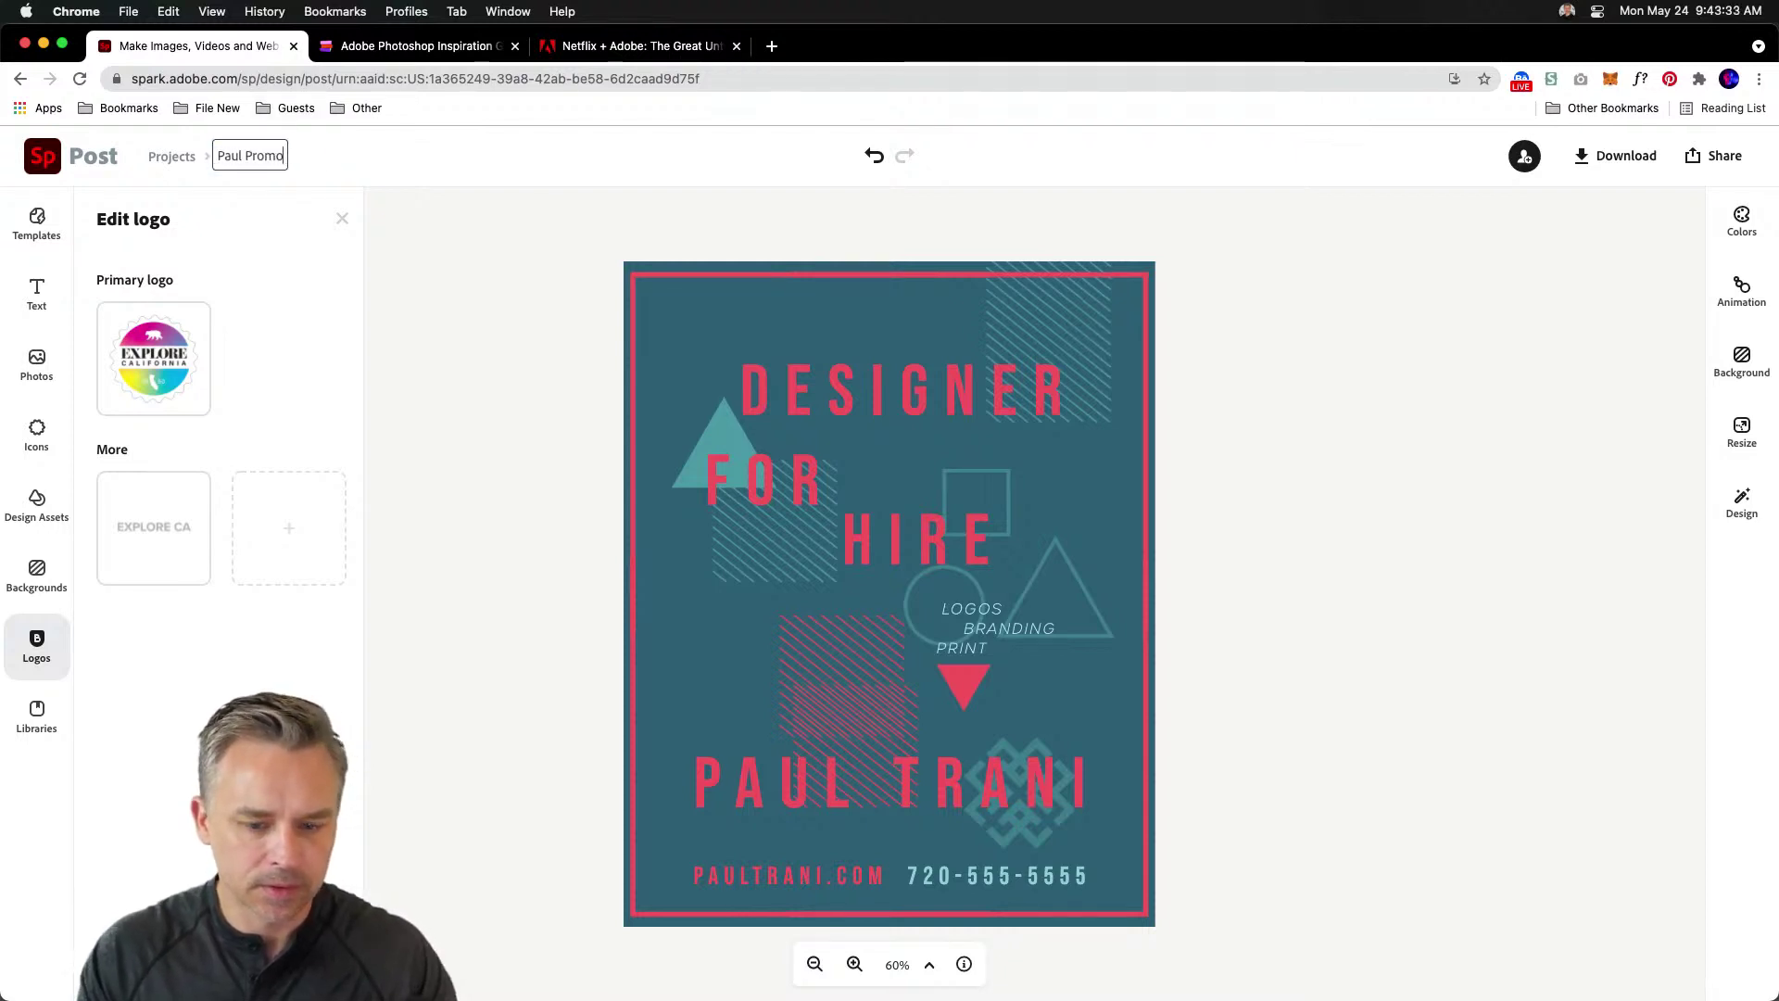
pyautogui.press('Return')
pyautogui.click(454, 271)
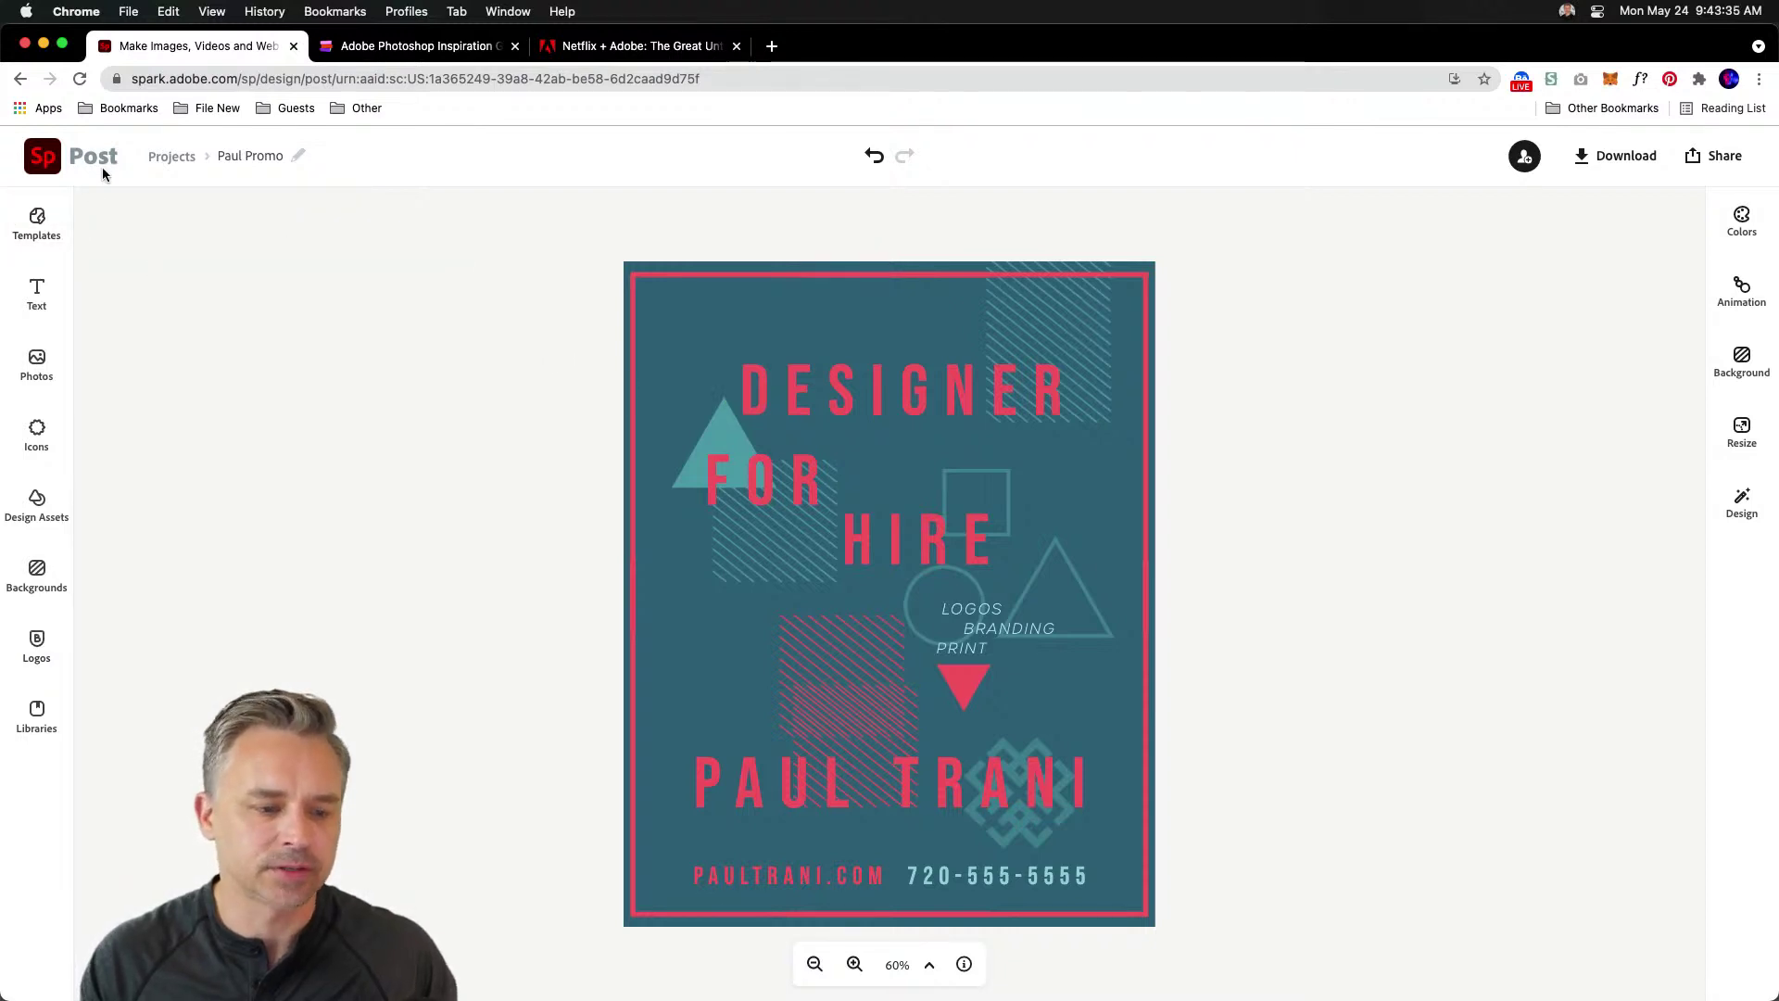
# - Leave the poster for the projects overview, start creating a new brand, and open the file selection for its logo
pyautogui.click(173, 157)
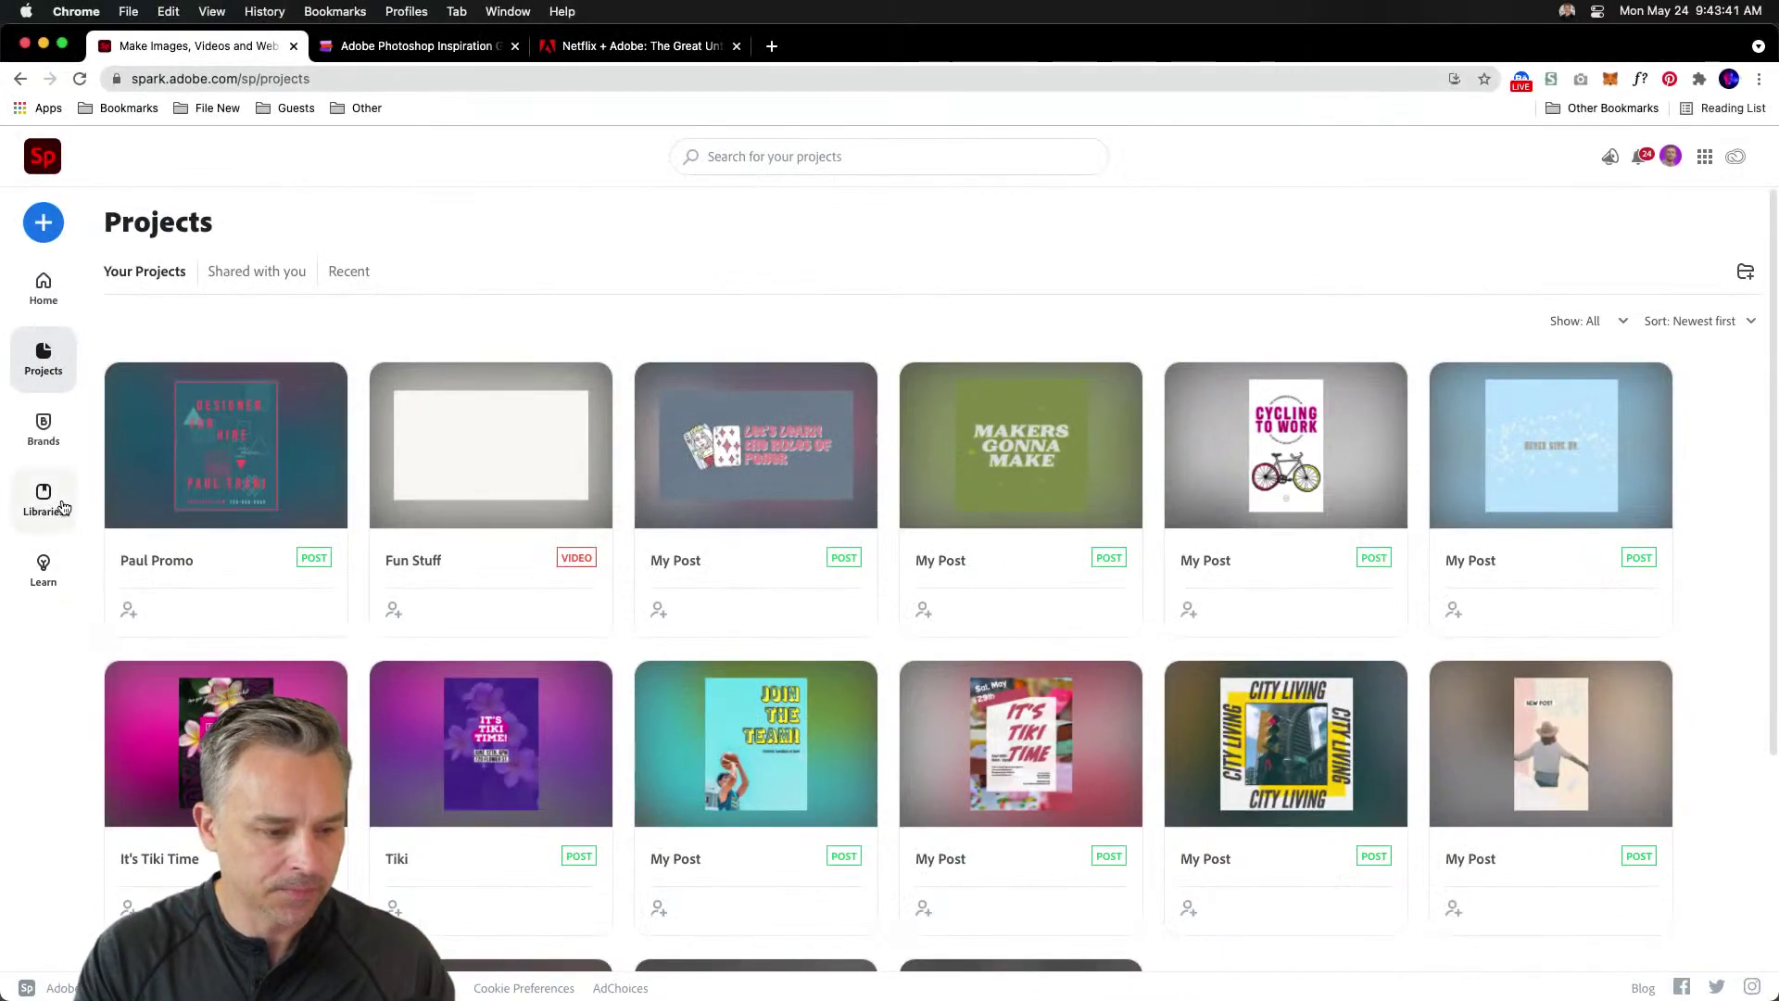
pyautogui.click(39, 428)
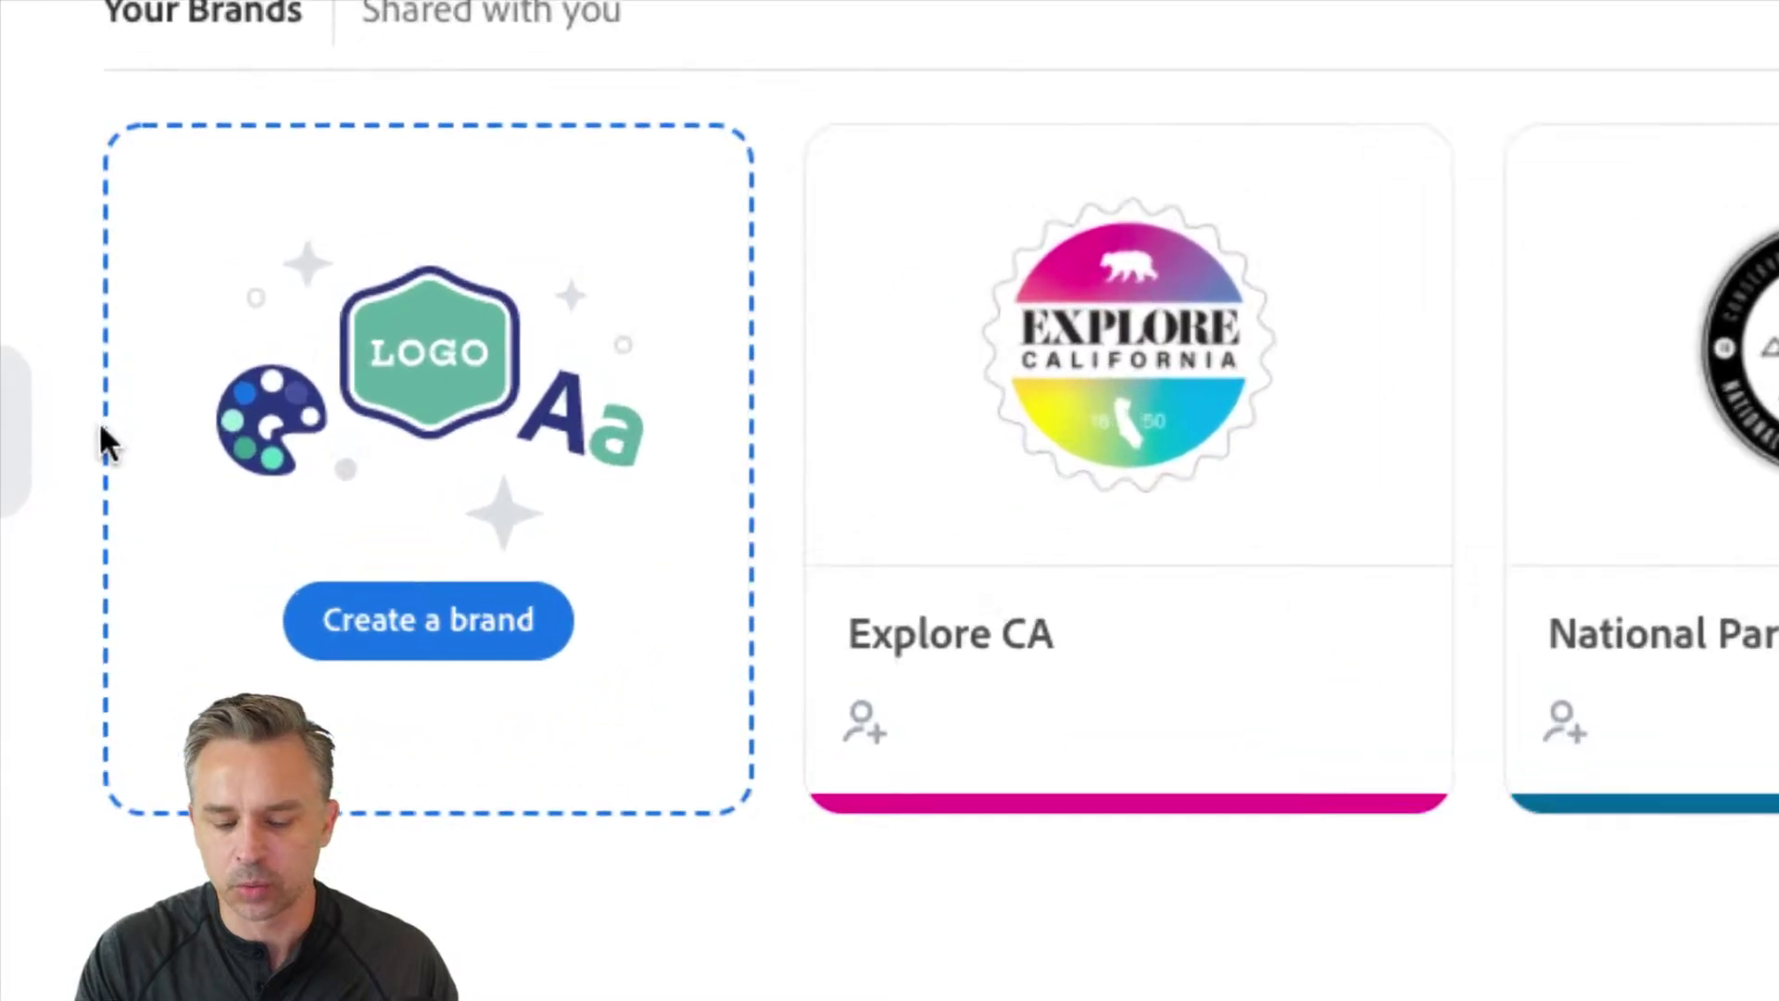
pyautogui.moveTo(1045, 660)
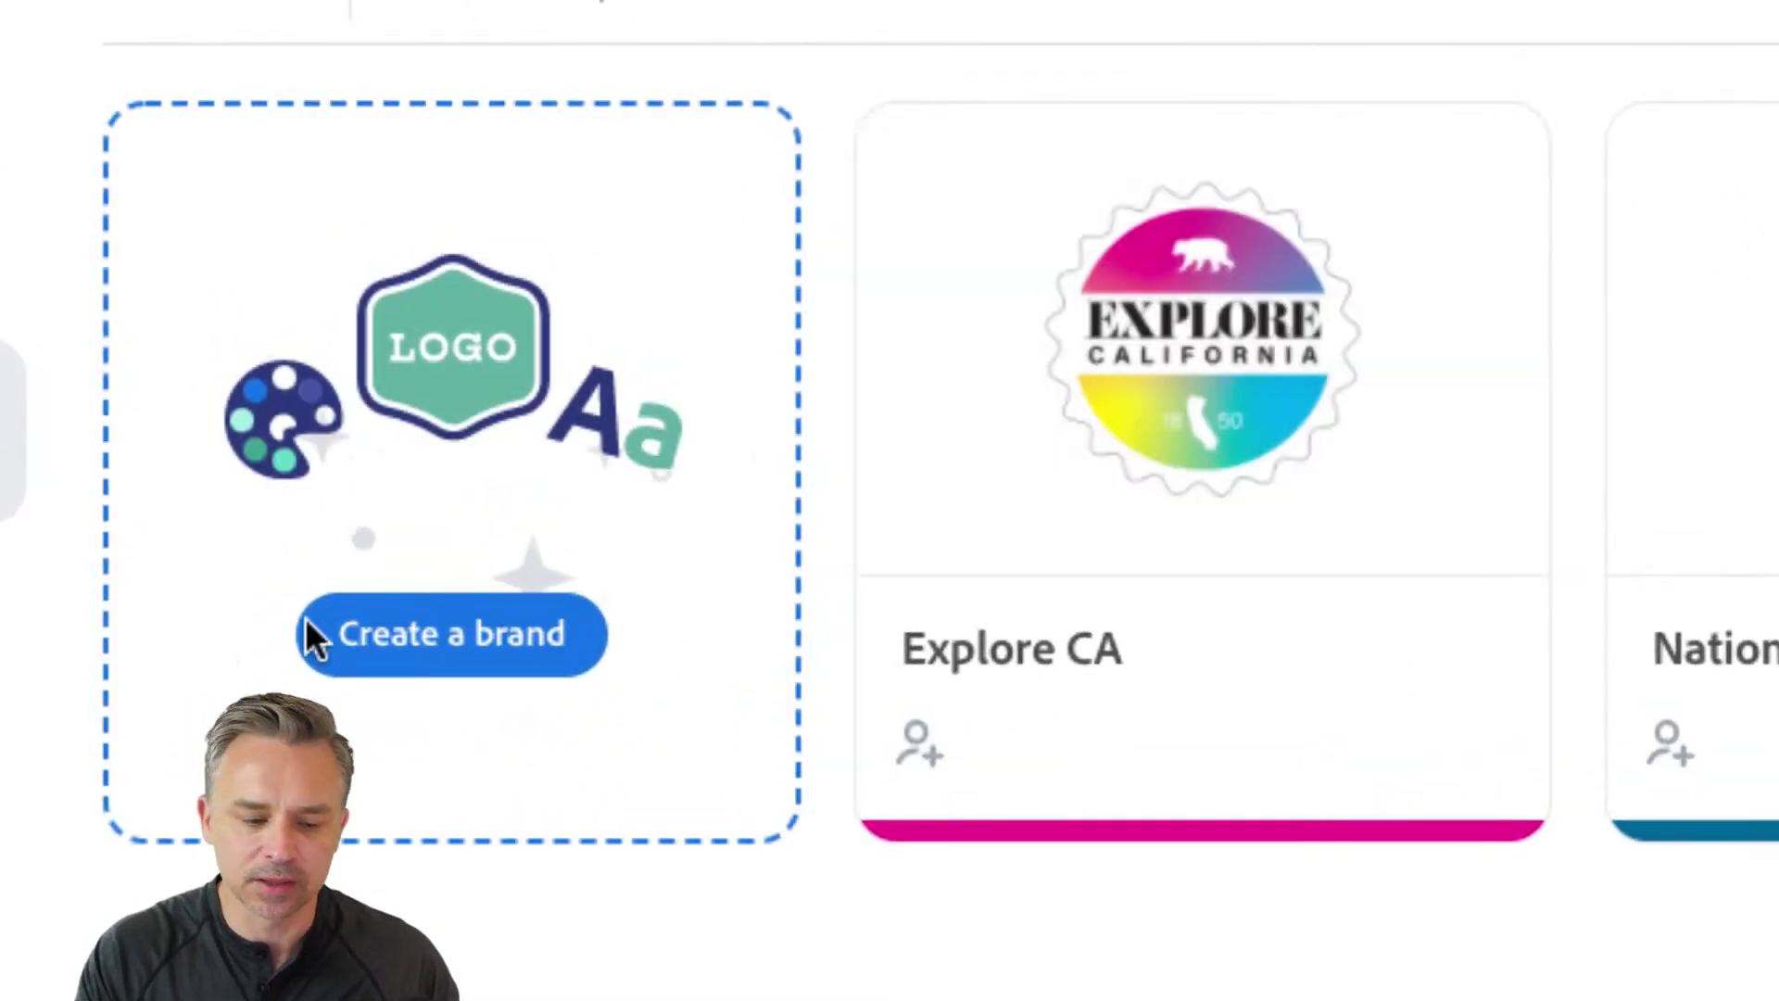
pyautogui.click(440, 649)
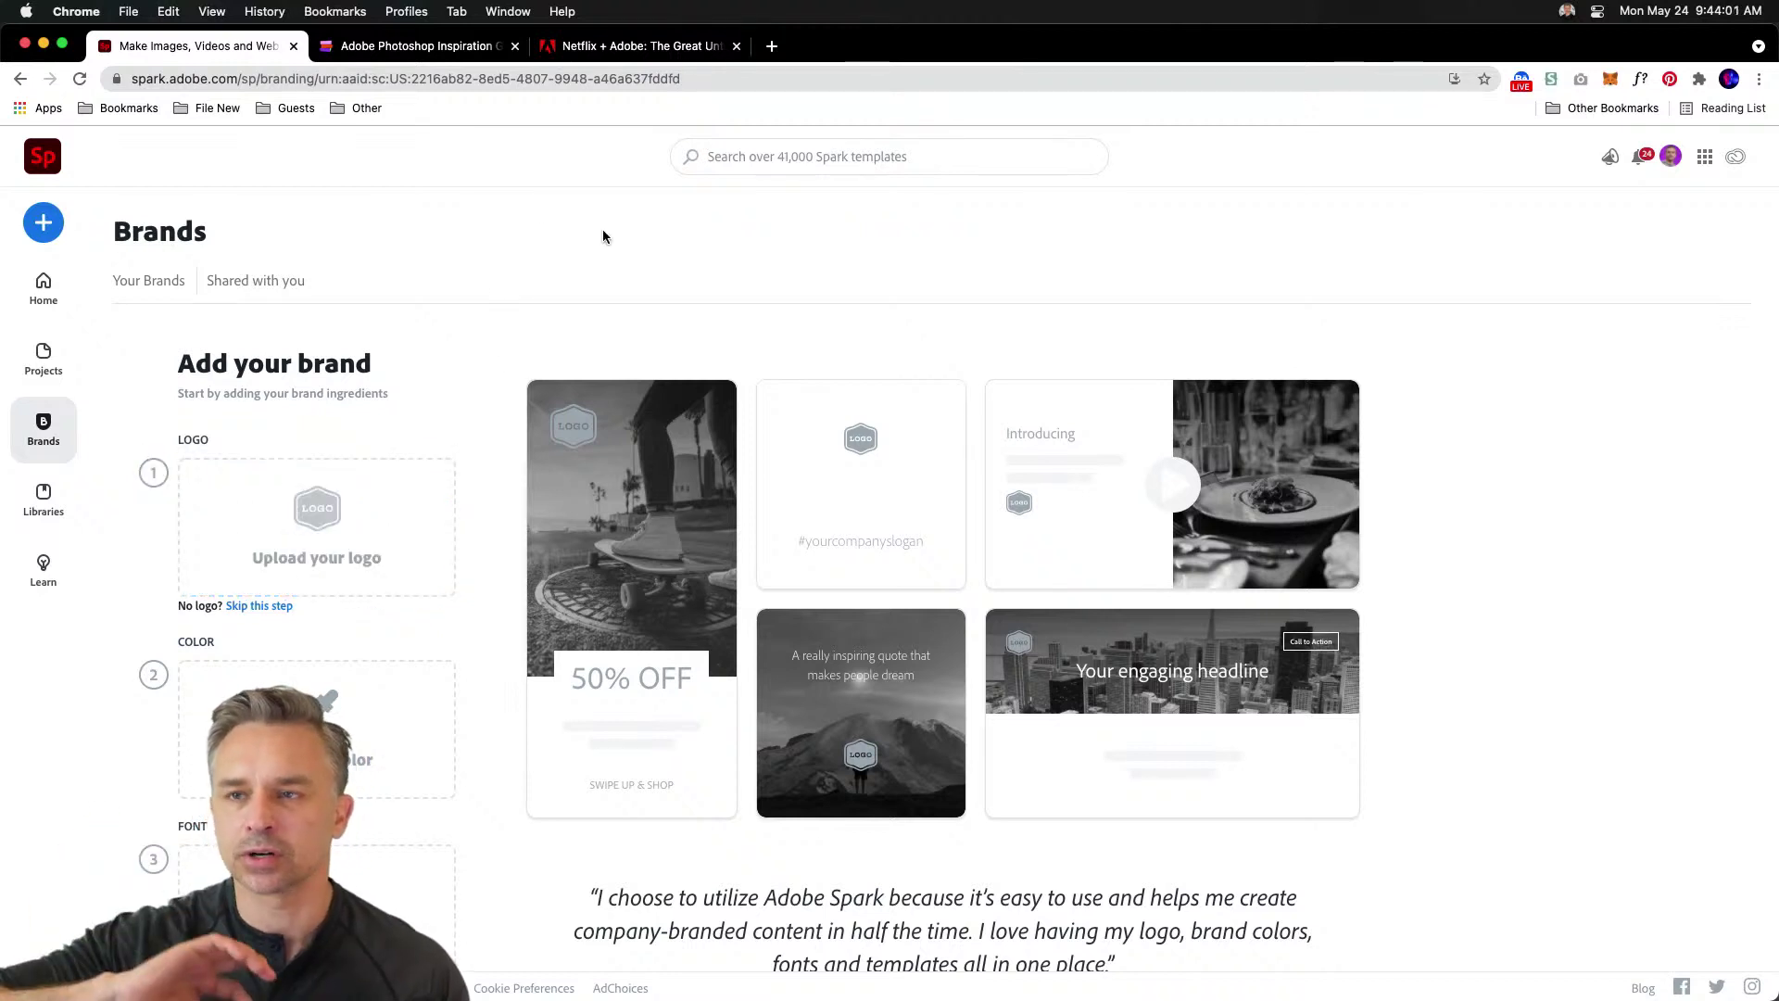
pyautogui.click(315, 549)
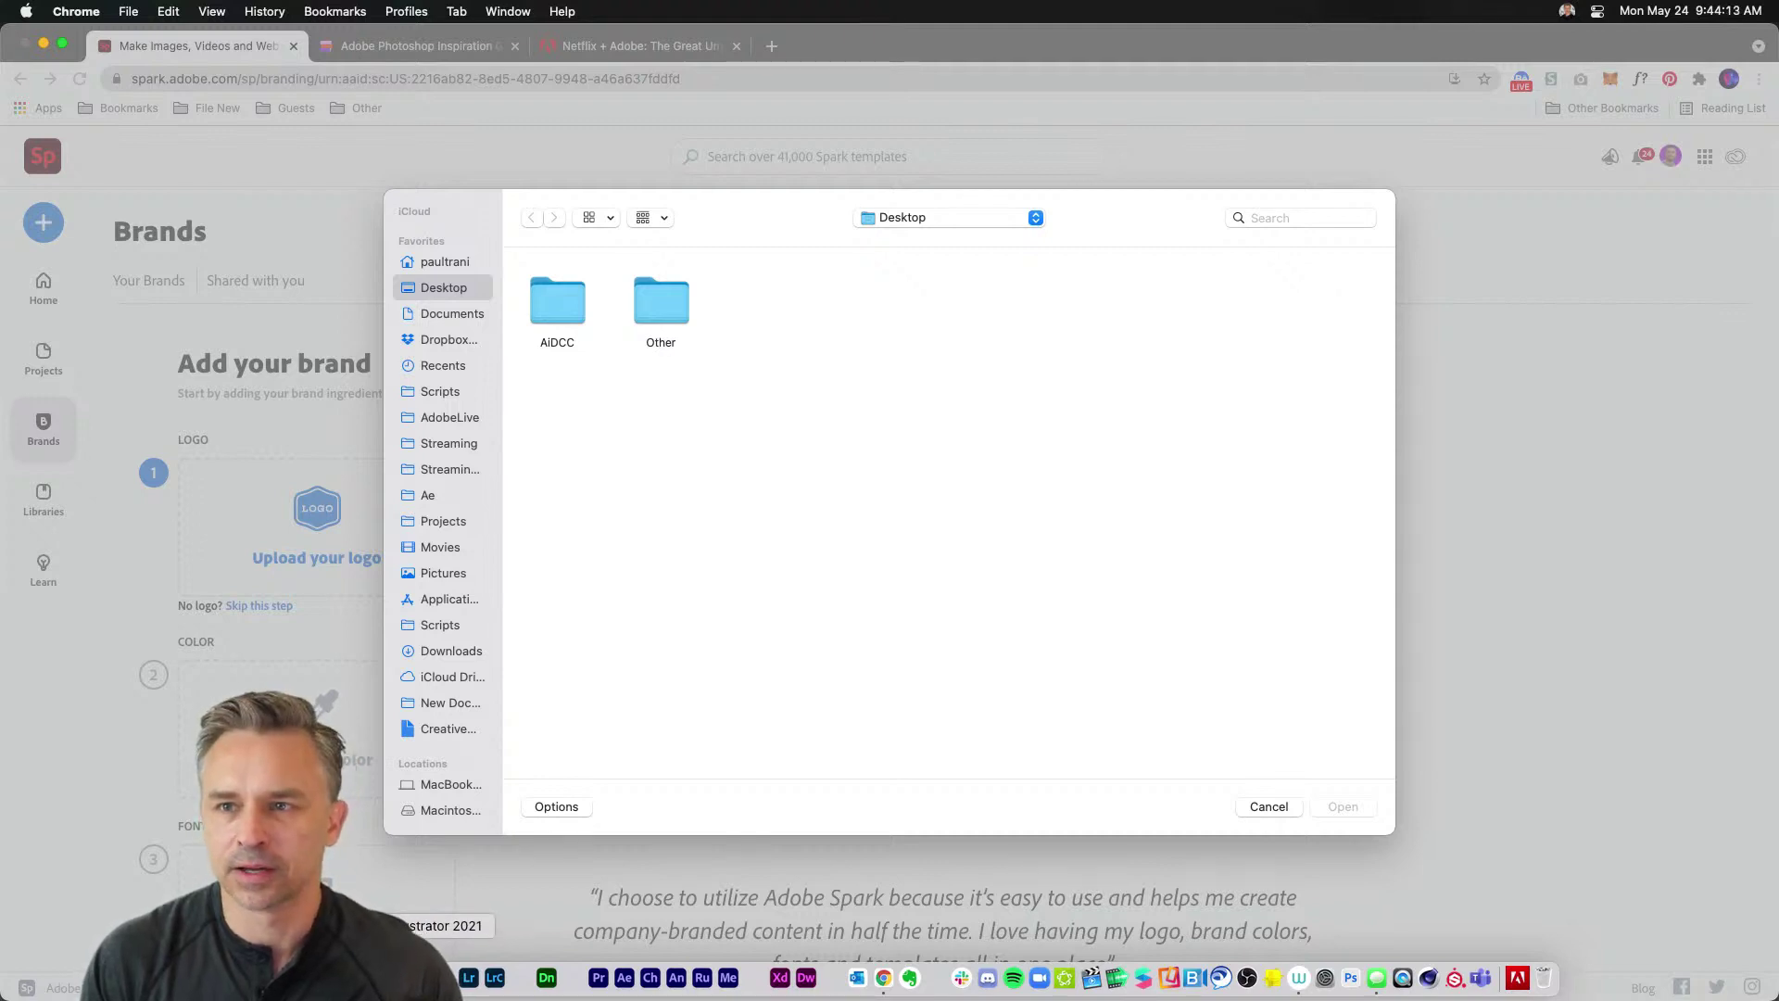
# - Switch to Photoshop, add the text "PT" on the back of the man's shirt, and move its layer above the masked photo layer
pyautogui.click(366, 978)
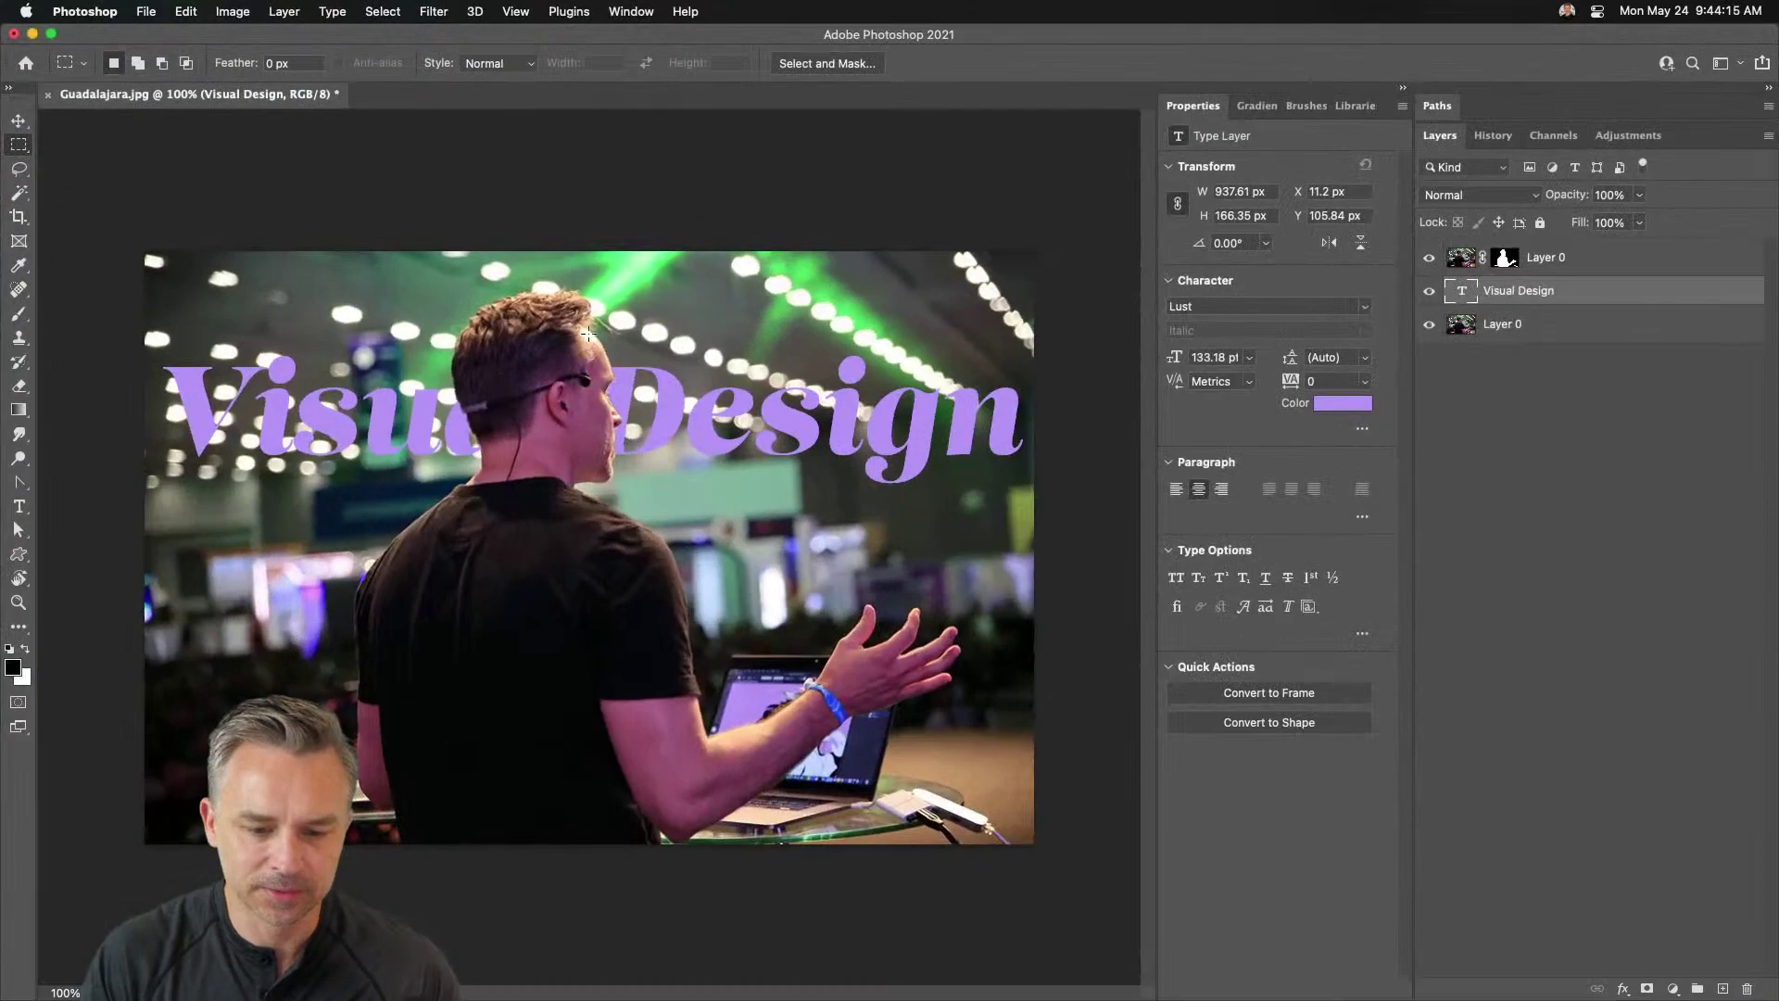
pyautogui.click(26, 509)
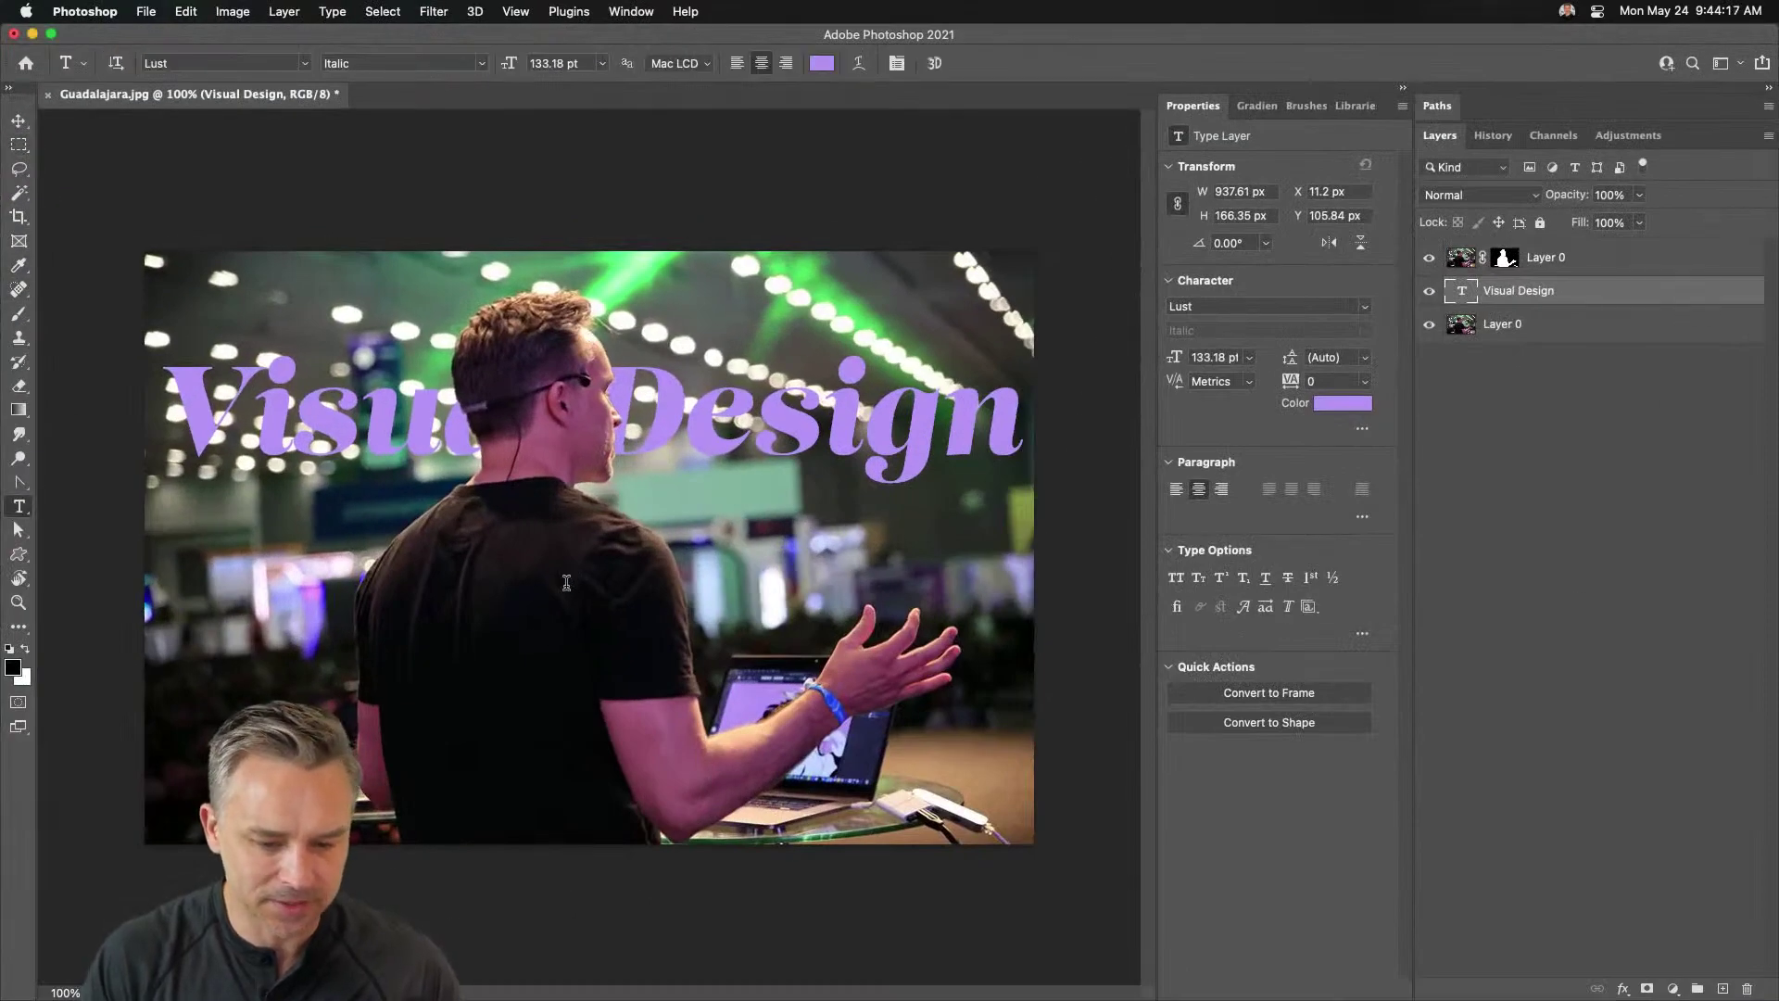
pyautogui.click(566, 582)
pyautogui.press('BackSpace')
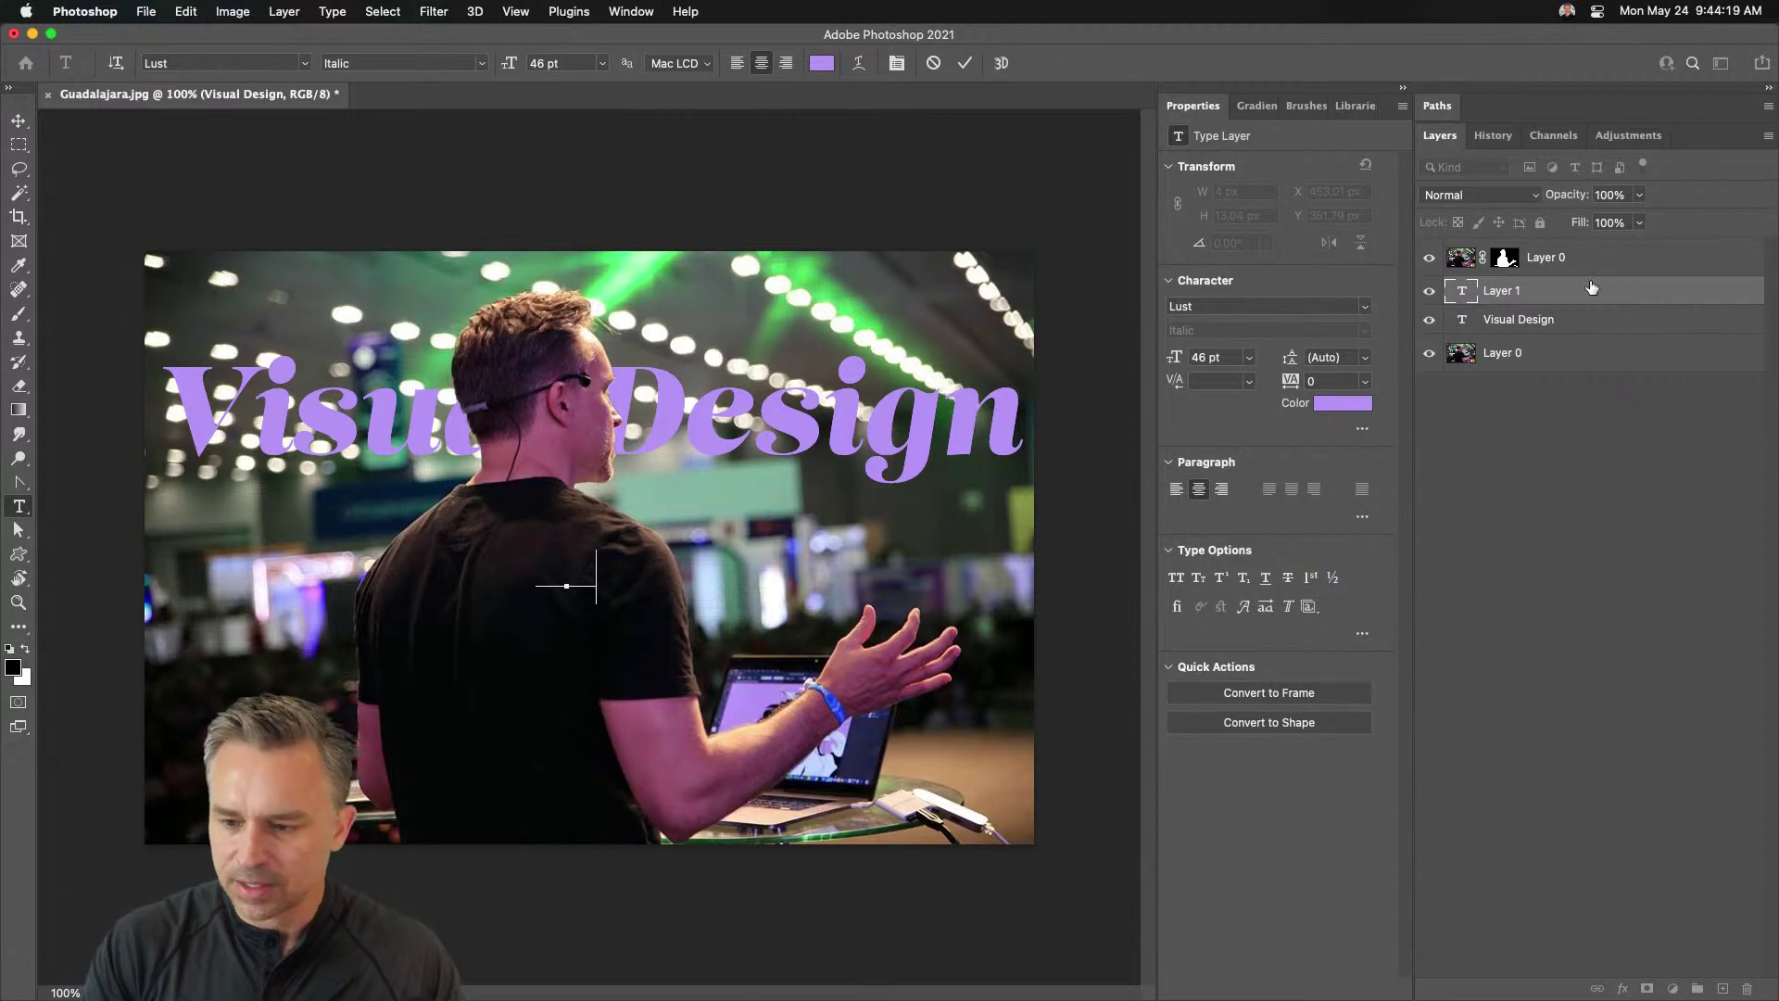
pyautogui.write('PT')
pyautogui.moveTo(1592, 290); pyautogui.dragTo(1501, 264)
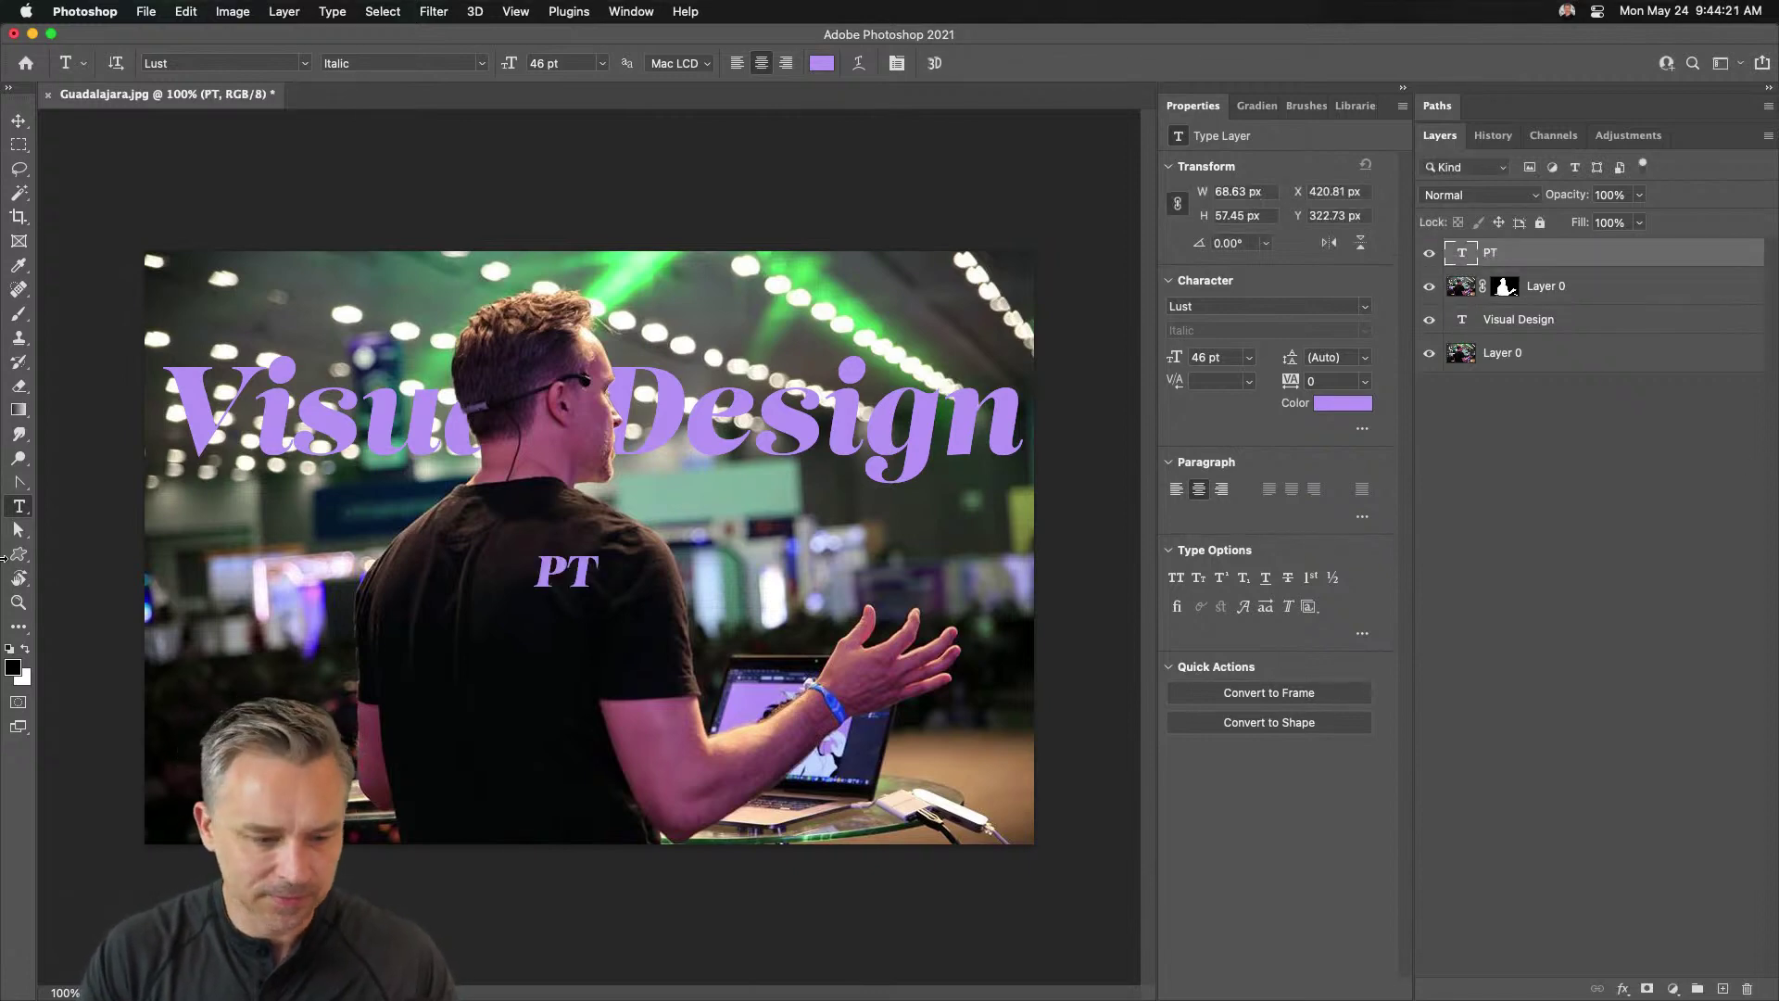
# - Scale the "PT" text up to about 165.63 pt so it spans the back of the shirt
pyautogui.press('super+t')
pyautogui.moveTo(593, 538); pyautogui.dragTo(598, 623)
pyautogui.press('Return')
# - Change the capital T on the shirt to a lowercase "t" and switch the P to its swash alternate glyph
pyautogui.write('t')
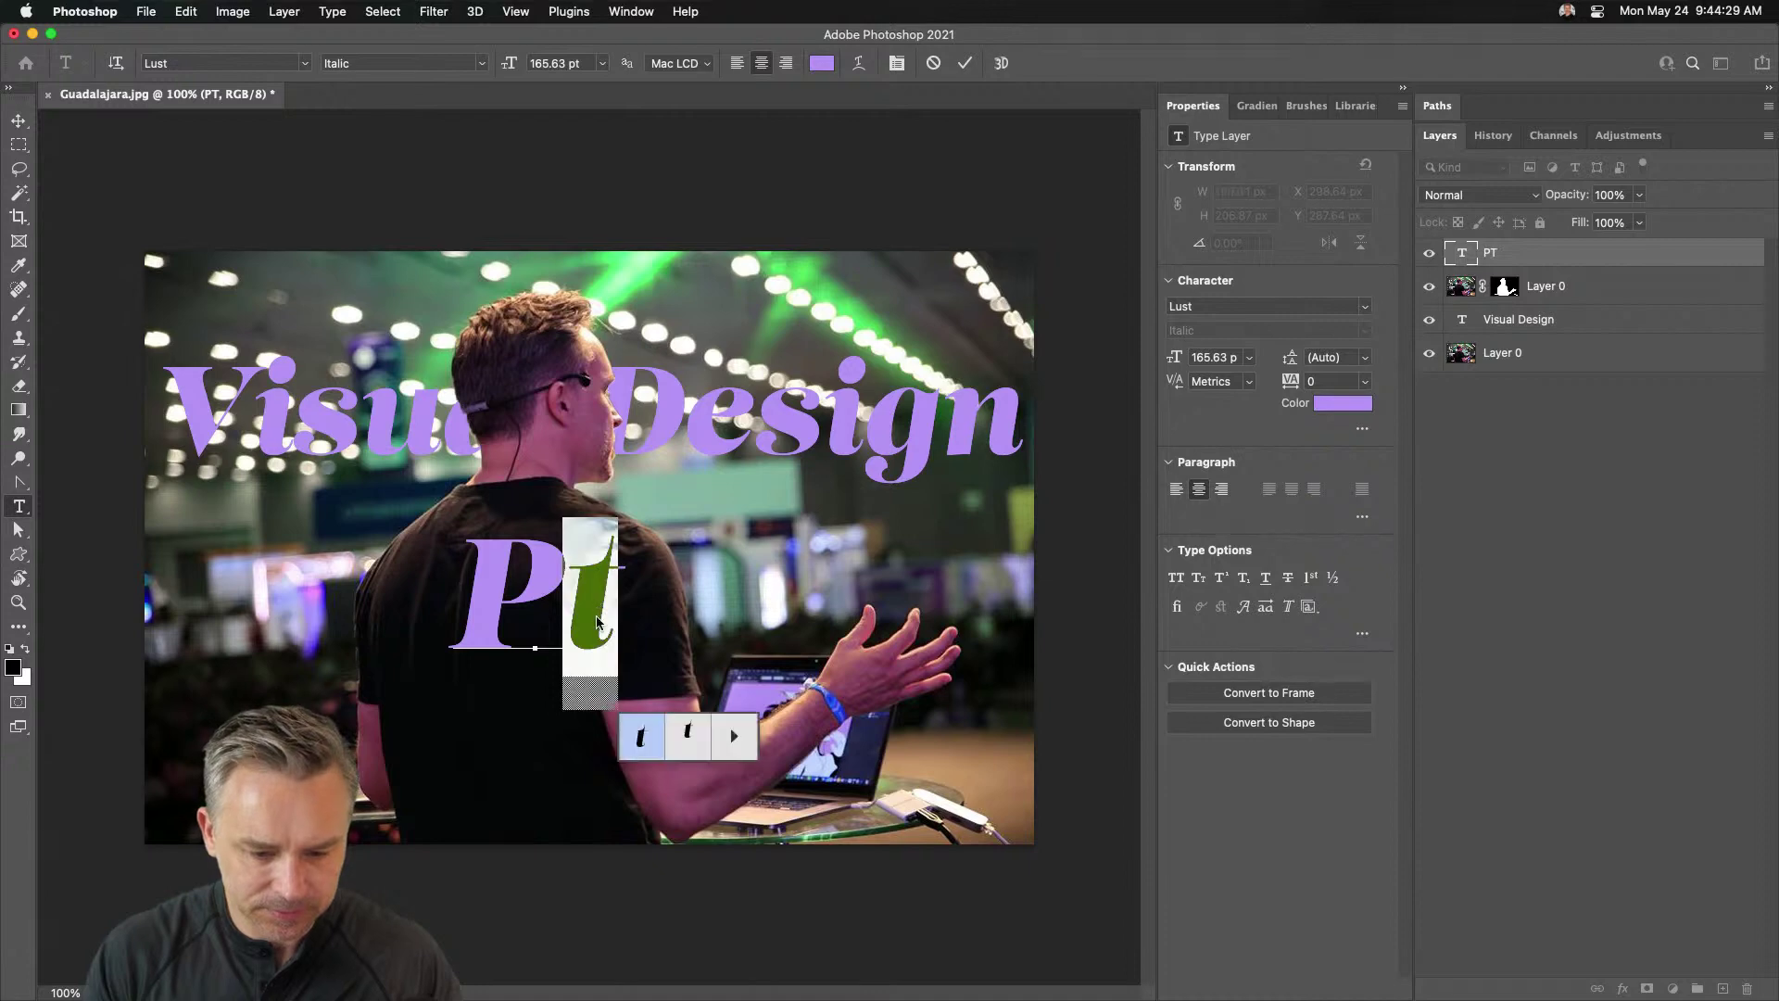
pyautogui.click(641, 741)
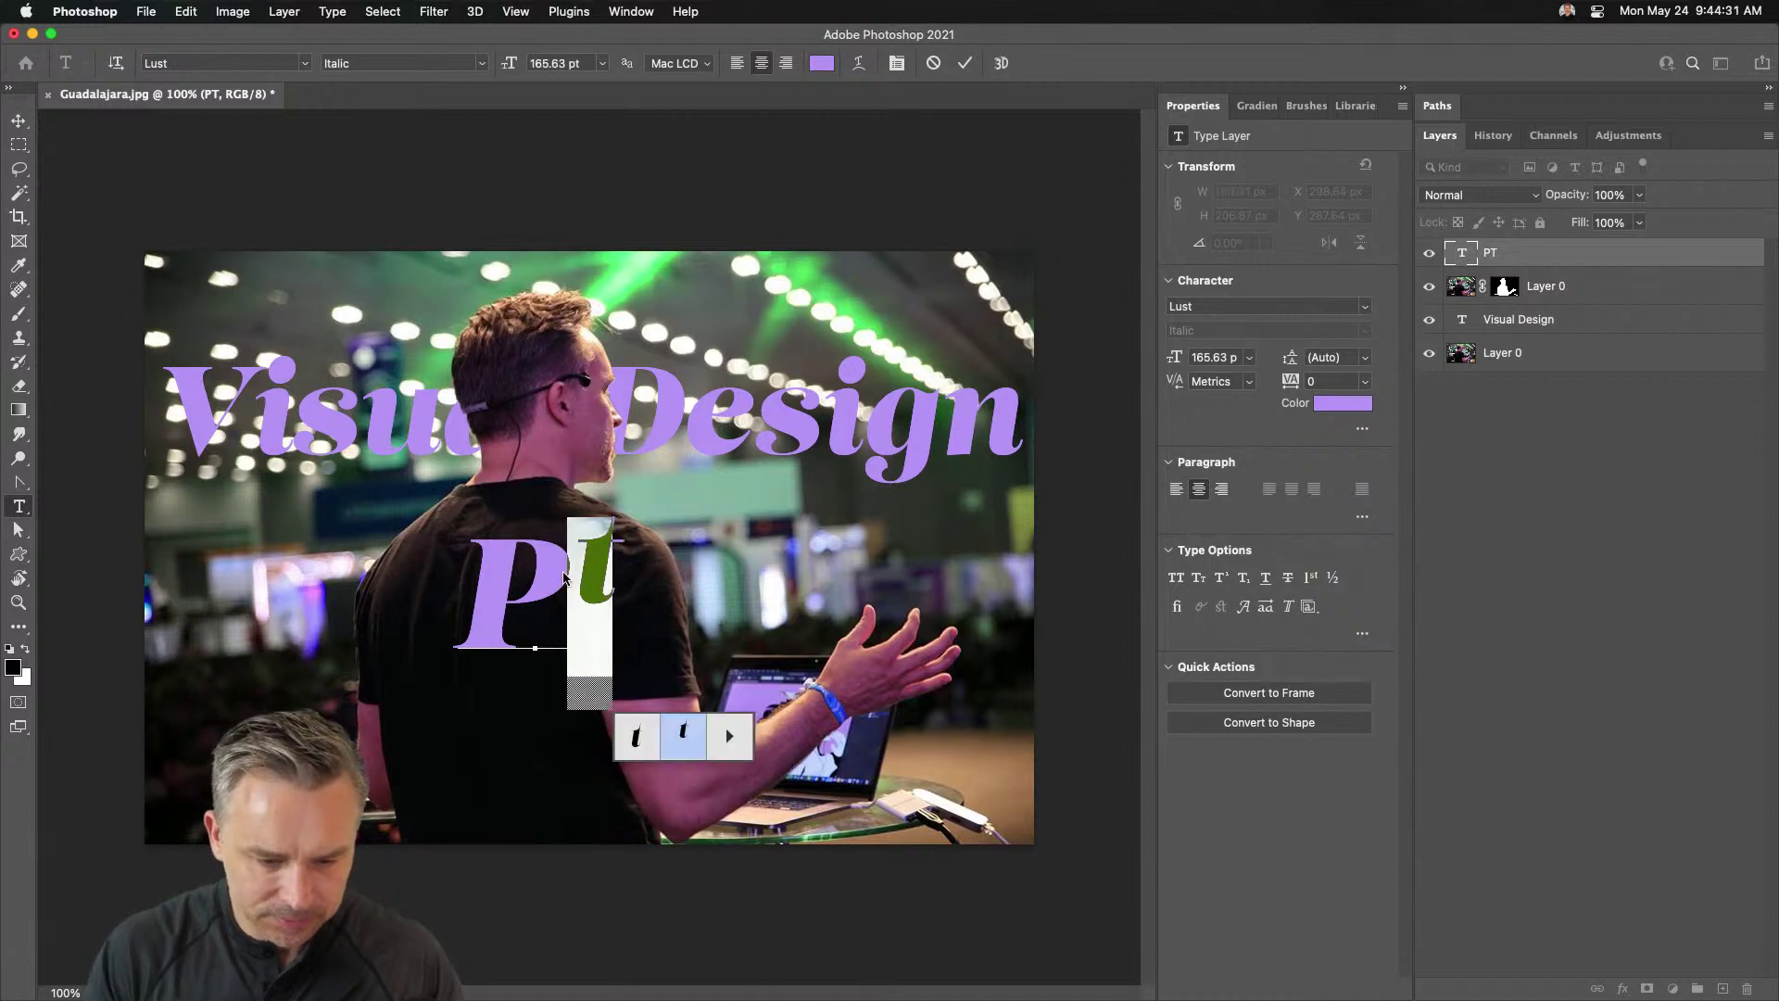
pyautogui.moveTo(563, 603); pyautogui.dragTo(440, 582)
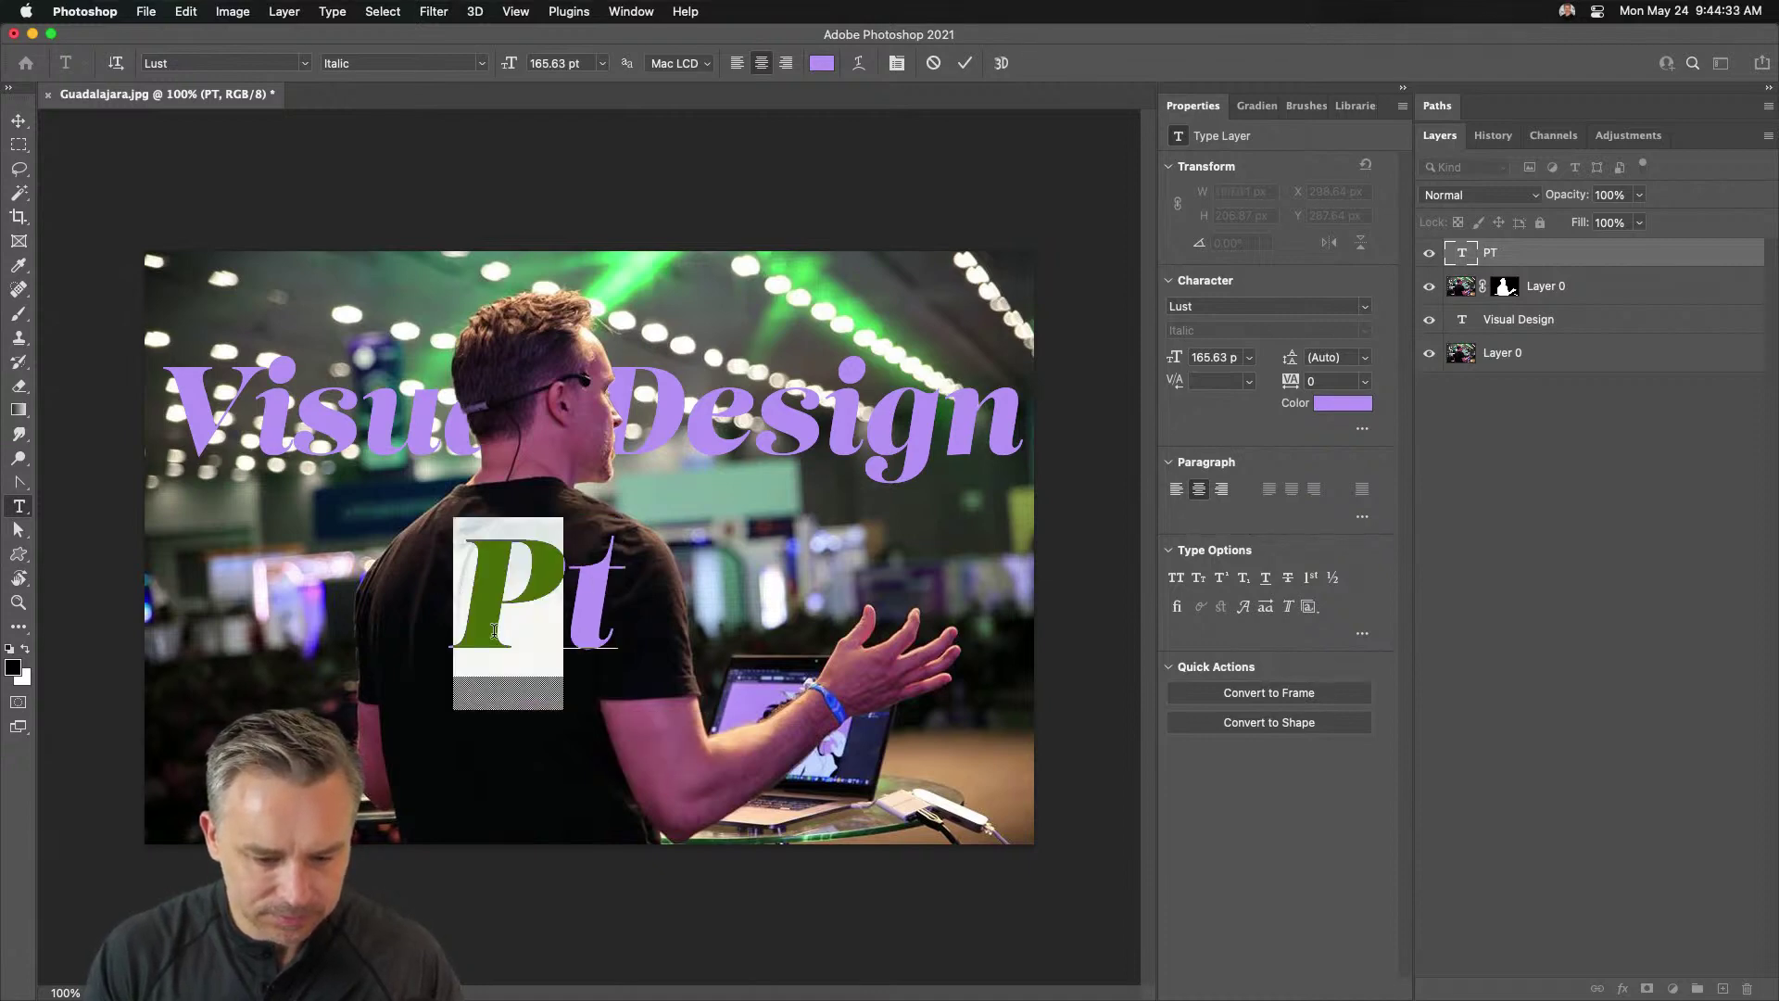
pyautogui.click(628, 734)
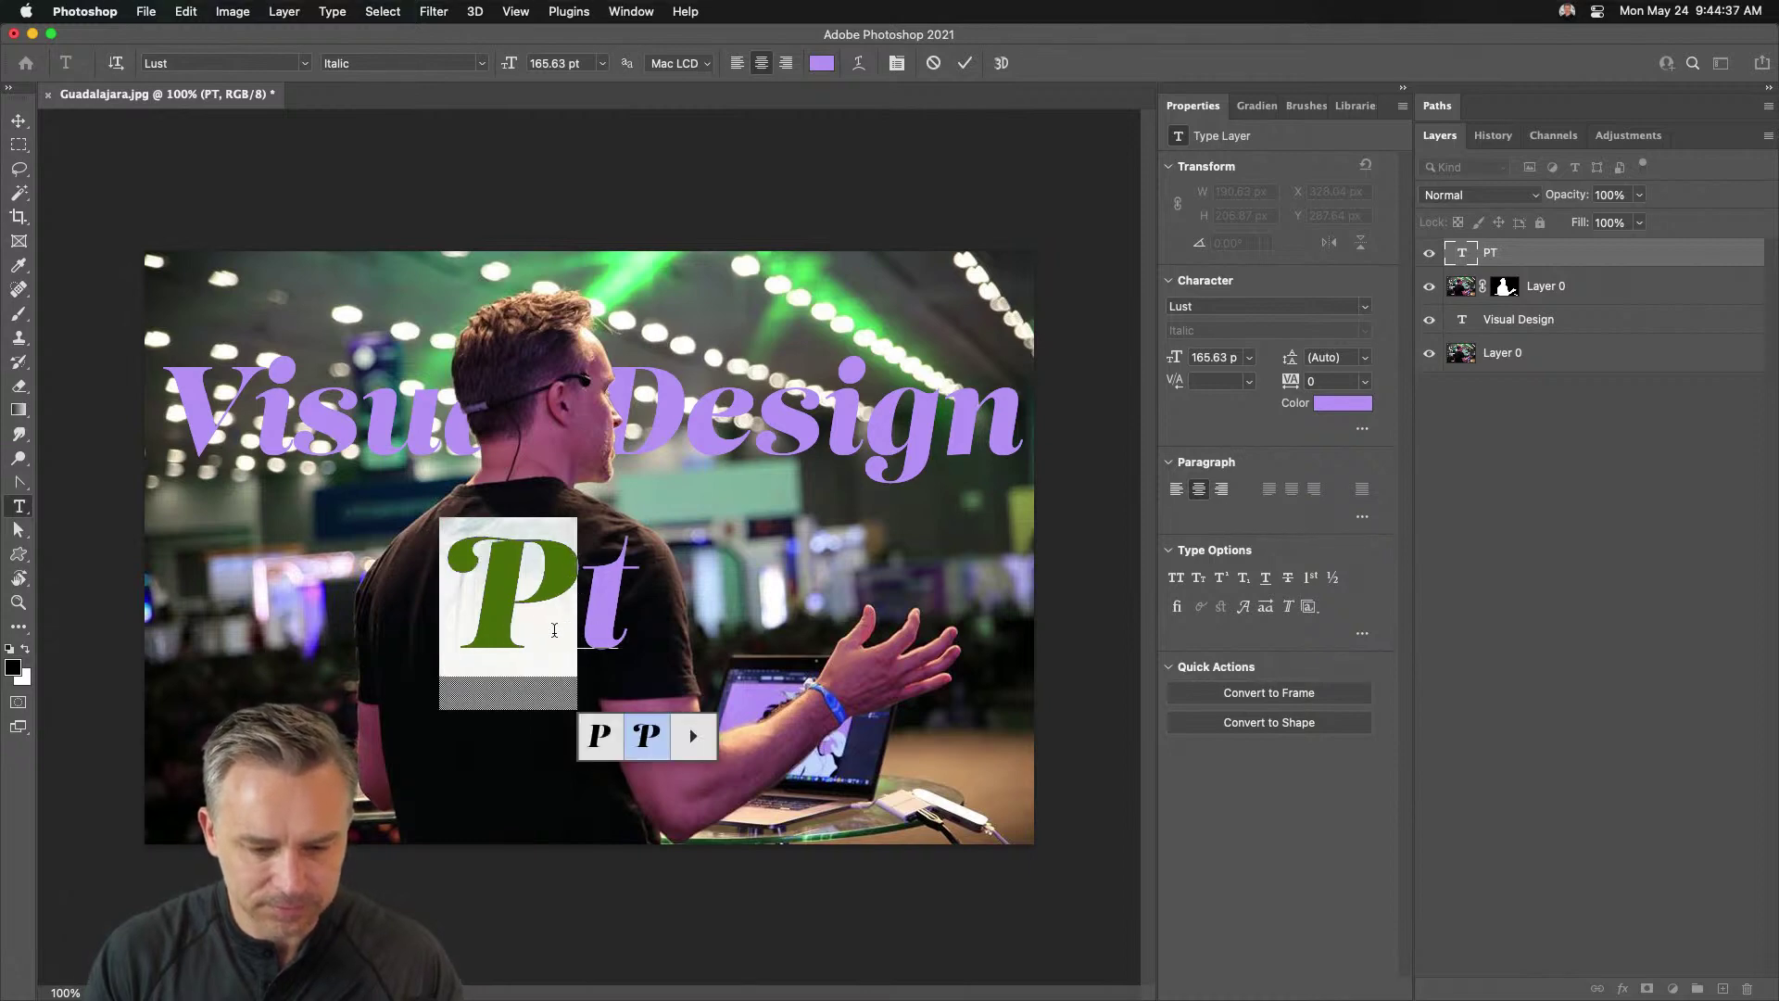
# - Shift the "Pt" text slightly down and left on the shirt back, and rasterize its type layer
pyautogui.click(19, 121)
pyautogui.moveTo(550, 600)
pyautogui.mouseDown()
pyautogui.moveTo(568, 646)
pyautogui.moveTo(537, 622)
pyautogui.mouseUp()
pyautogui.press('super+0')
pyautogui.press('super+plus')
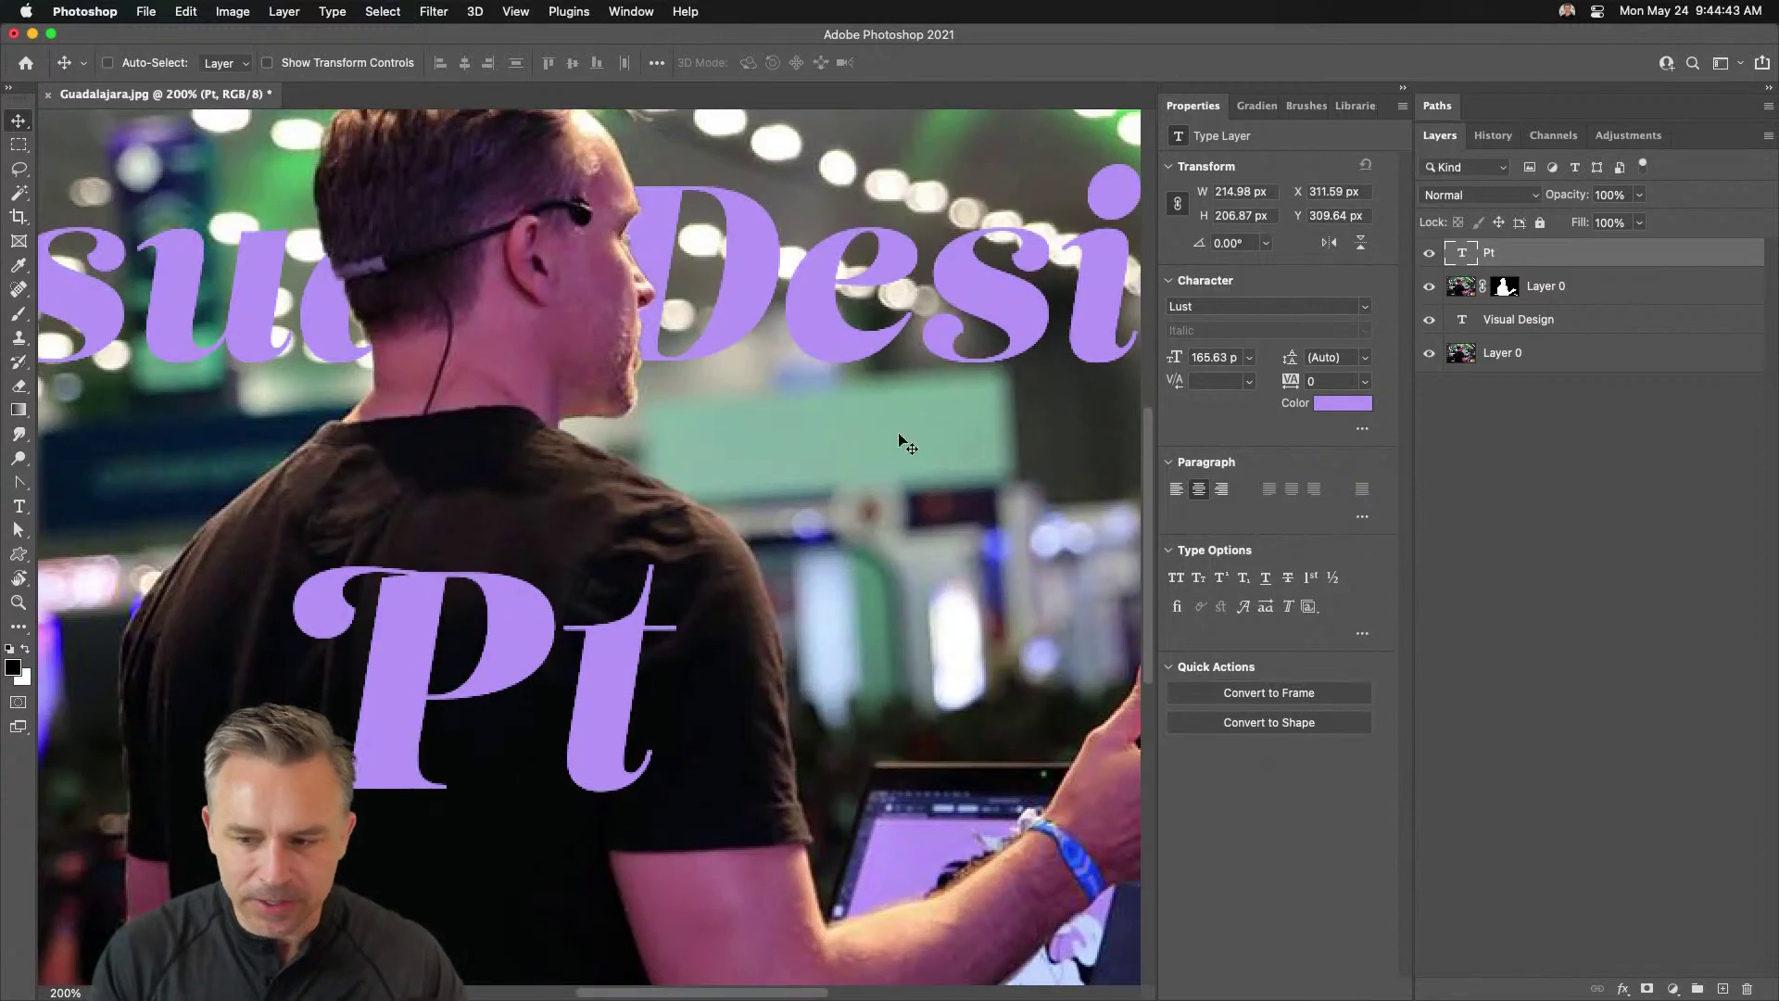
pyautogui.rightClick(1546, 266)
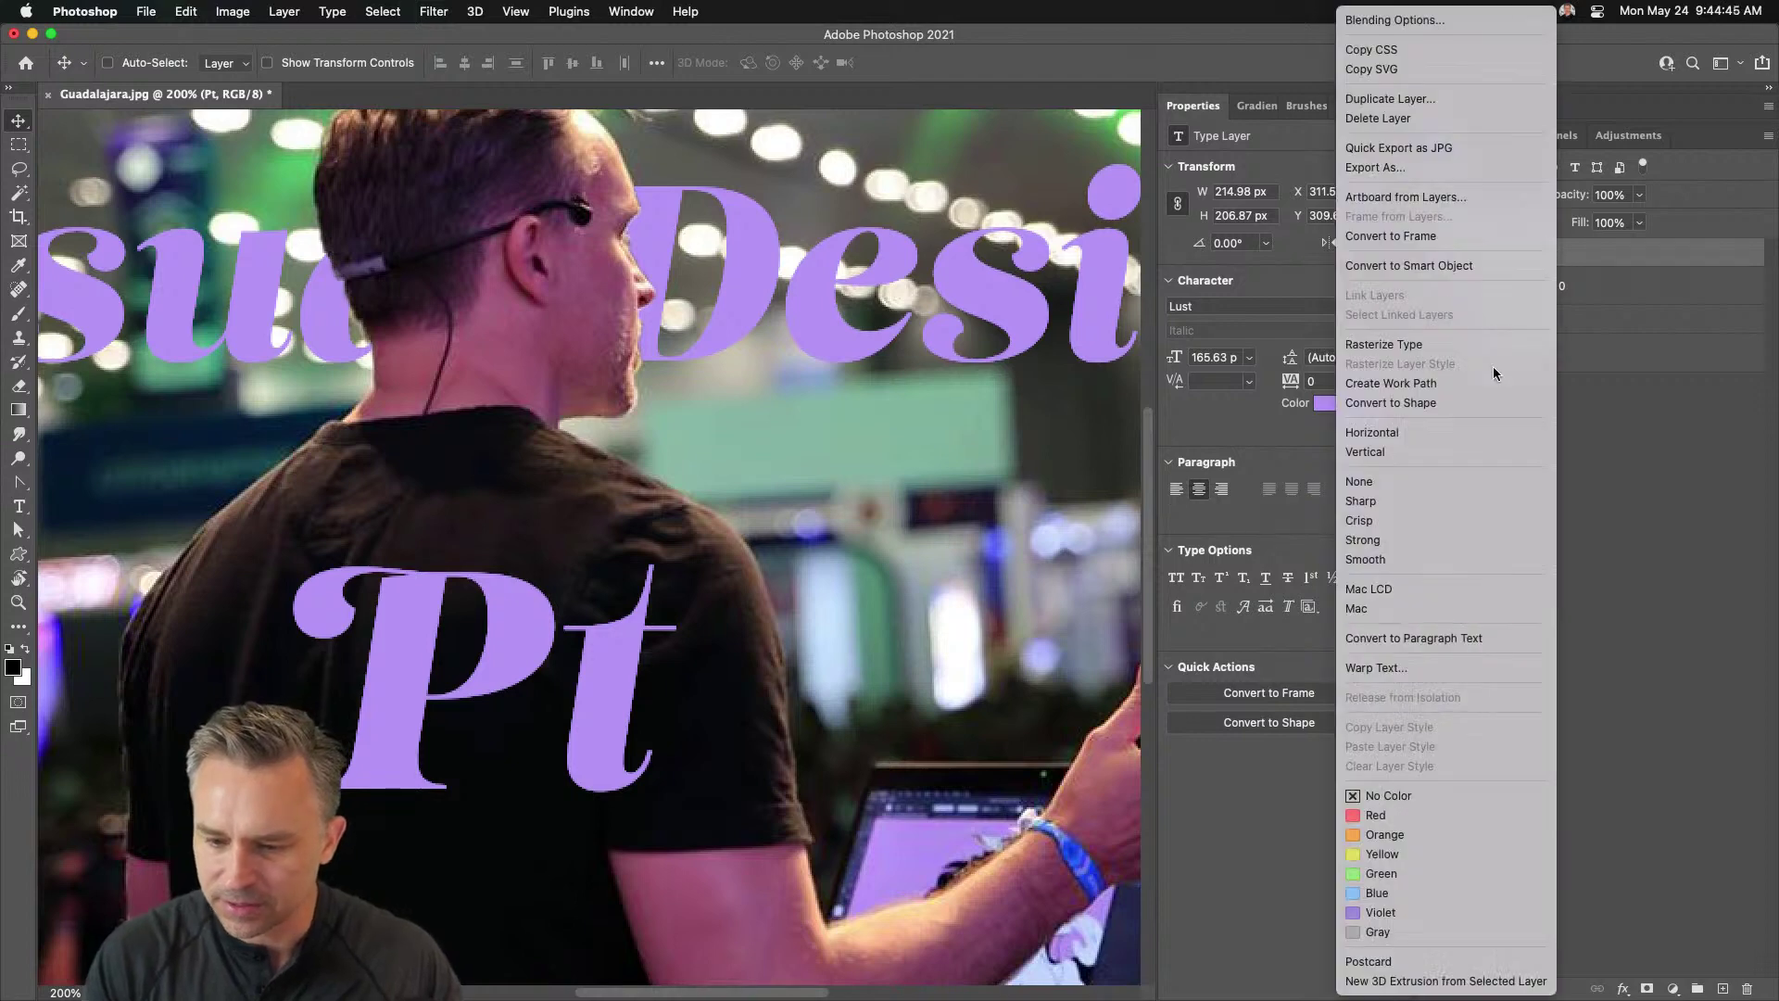
pyautogui.click(1463, 342)
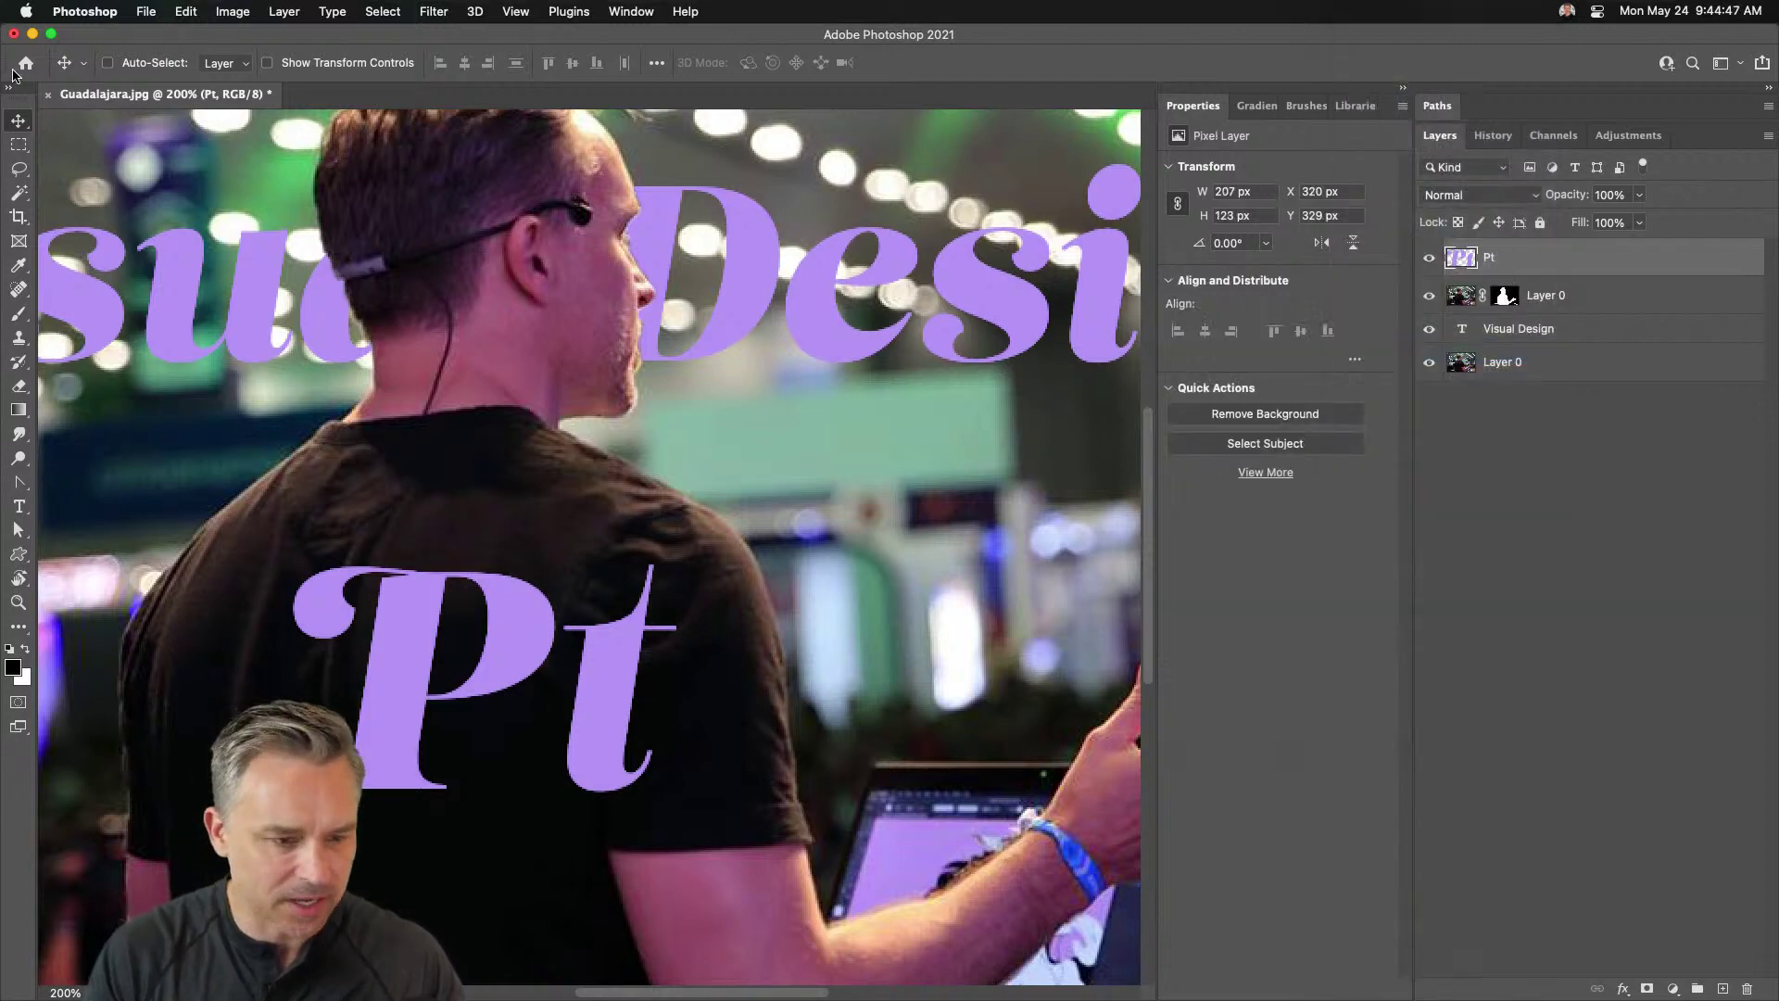
# - Lasso the letter t and move it down and left so it tucks under the bowl of the P
pyautogui.click(18, 167)
pyautogui.moveTo(785, 760)
pyautogui.mouseDown()
pyautogui.moveTo(545, 888)
pyautogui.moveTo(474, 823)
pyautogui.moveTo(561, 675)
pyautogui.moveTo(569, 589)
pyautogui.moveTo(629, 505)
pyautogui.moveTo(746, 632)
pyautogui.moveTo(762, 749)
pyautogui.moveTo(697, 838)
pyautogui.mouseUp()
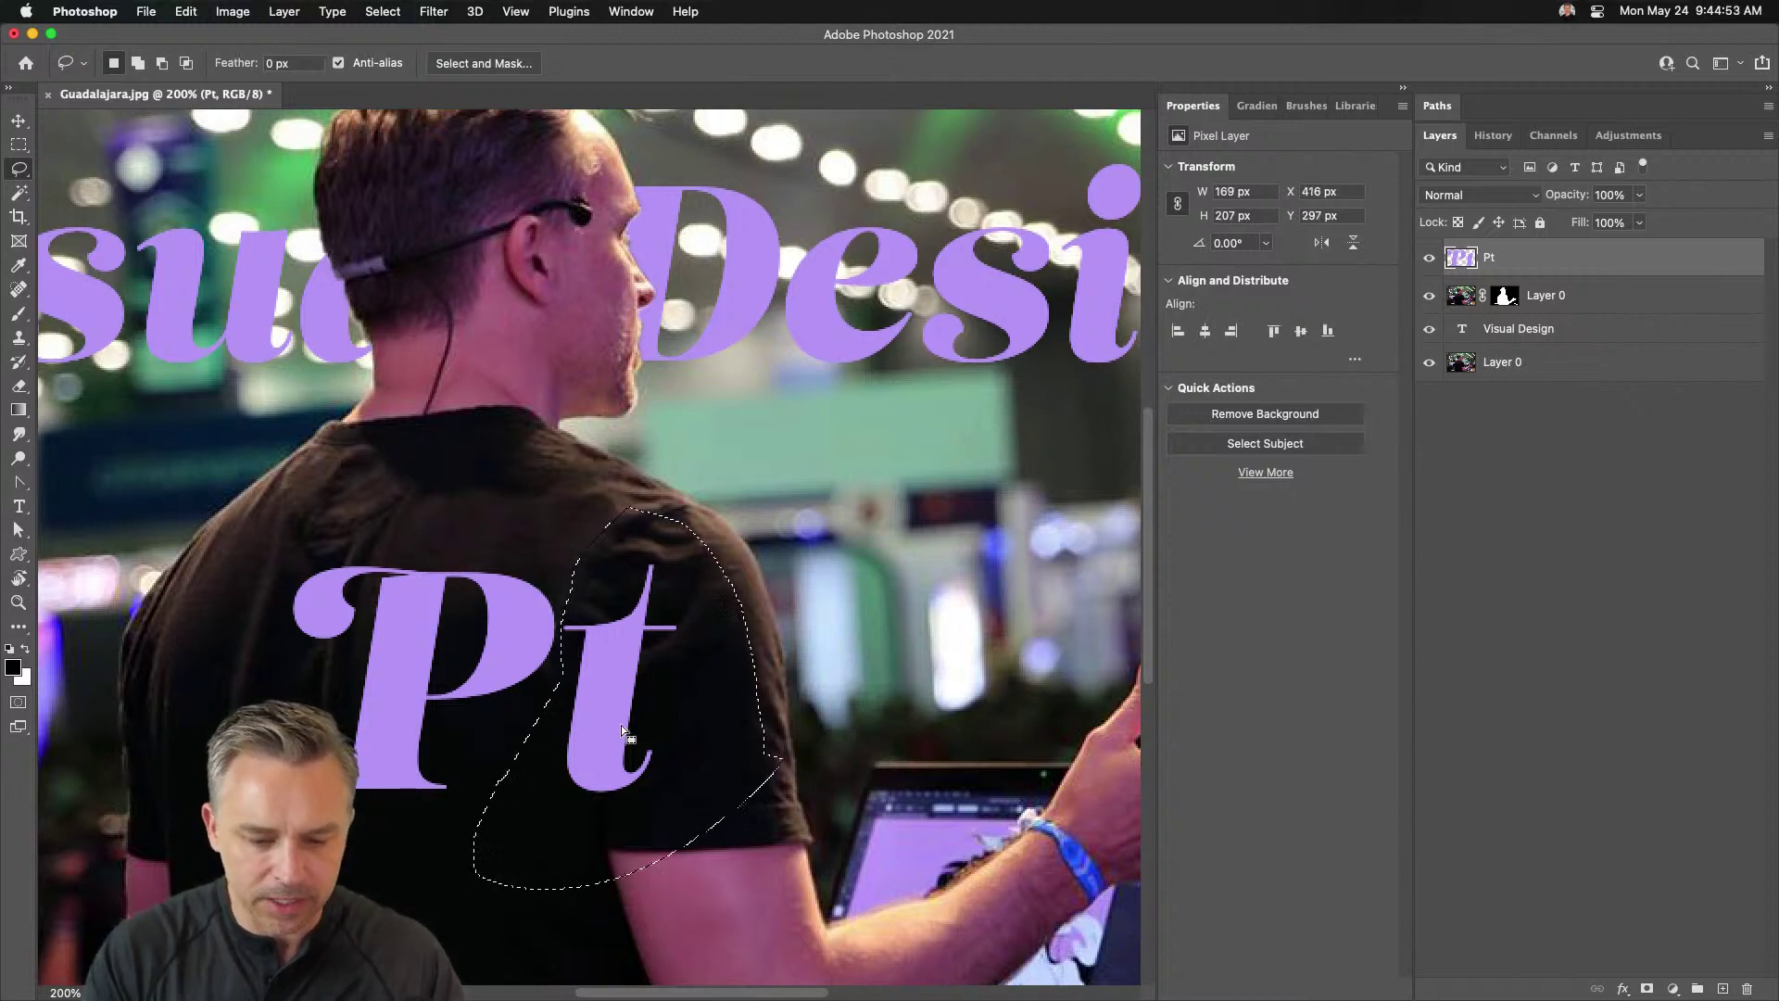
pyautogui.moveTo(599, 706)
pyautogui.keyDown('alt'); pyautogui.mouseDown()
pyautogui.moveTo(559, 795)
pyautogui.moveTo(599, 709)
pyautogui.mouseUp(); pyautogui.keyUp('alt')
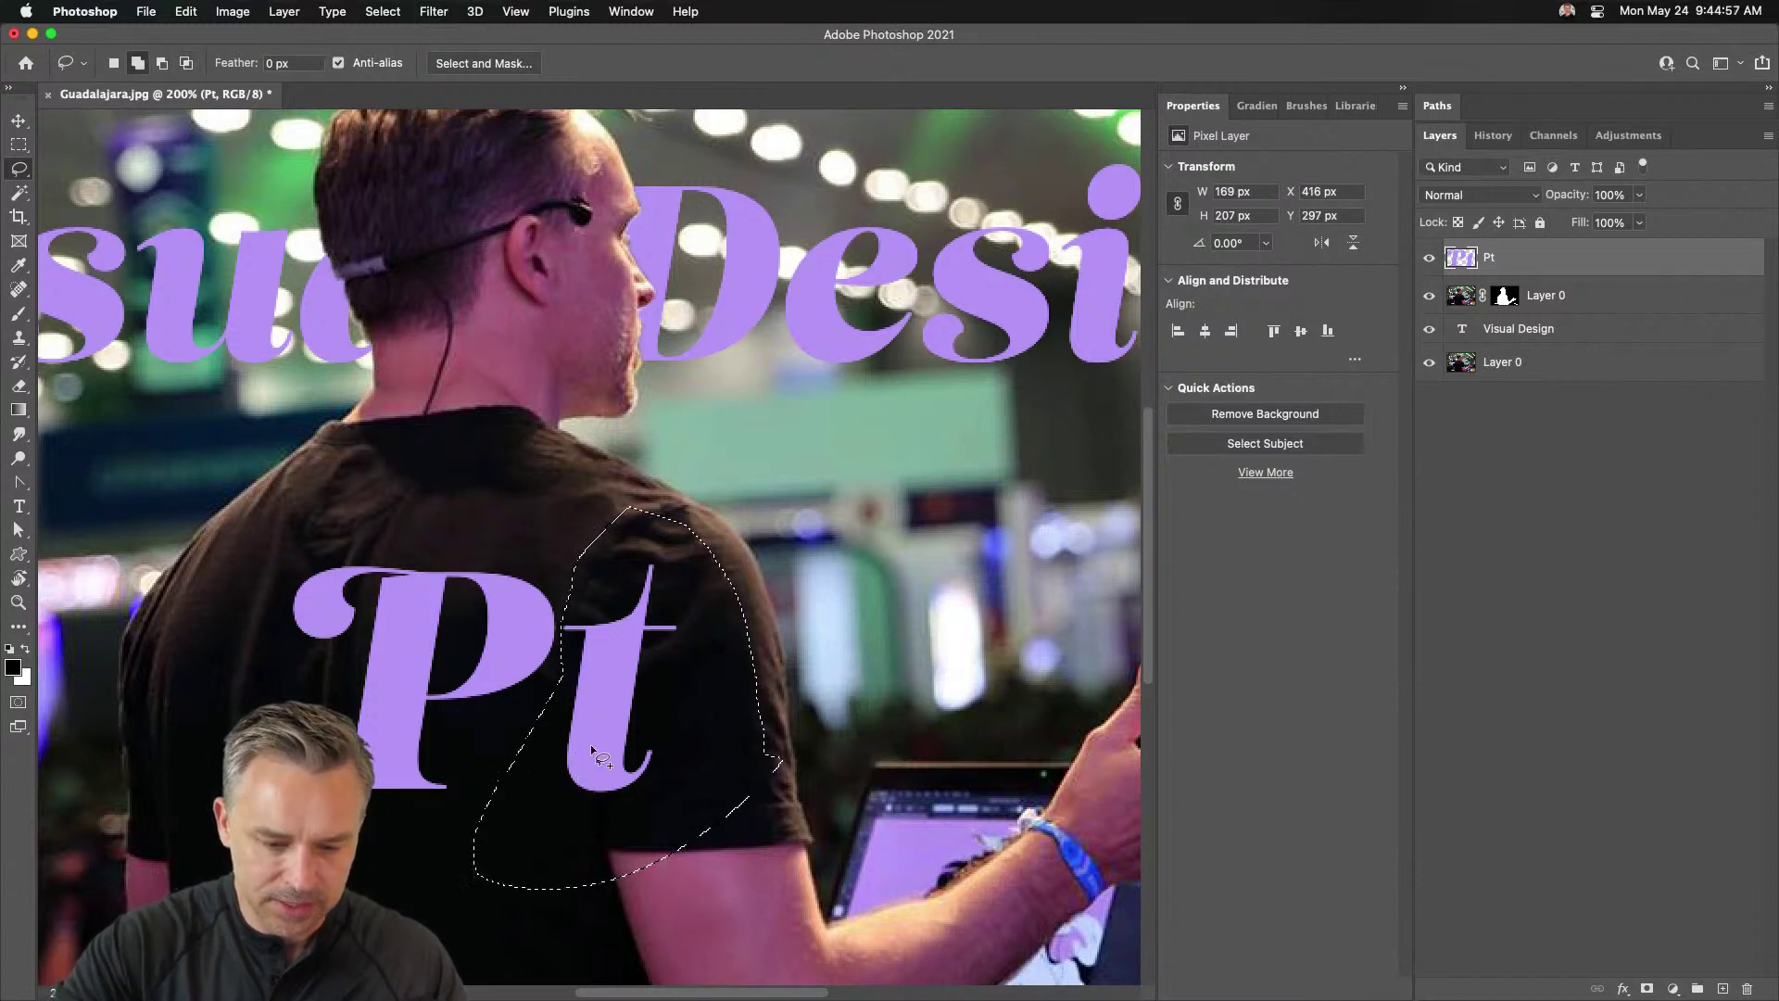
pyautogui.keyDown('super'); pyautogui.moveTo(591, 743); pyautogui.dragTo(505, 832); pyautogui.keyUp('super')
pyautogui.press('super+d')
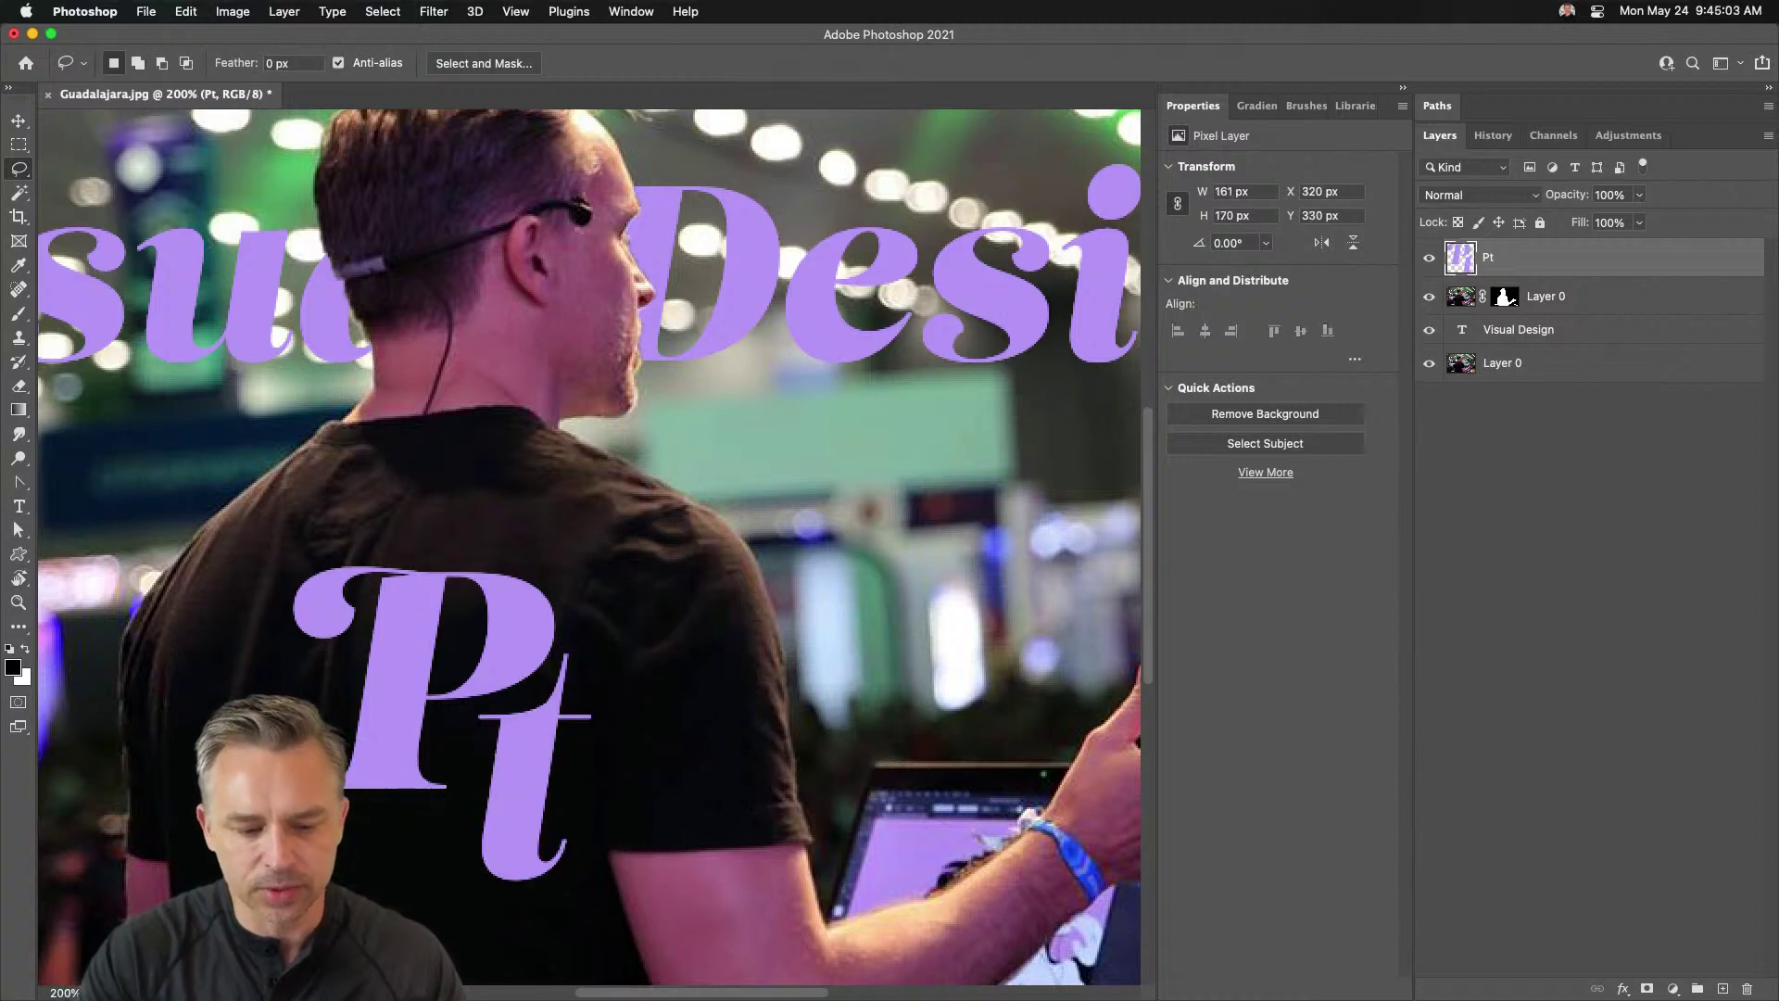
# - Invert the "Pt" lettering and turn it white by raising its Hue/Saturation lightness to the maximum
pyautogui.scroll(-5, 906, 325)
pyautogui.hscroll(-5, 907, 324)
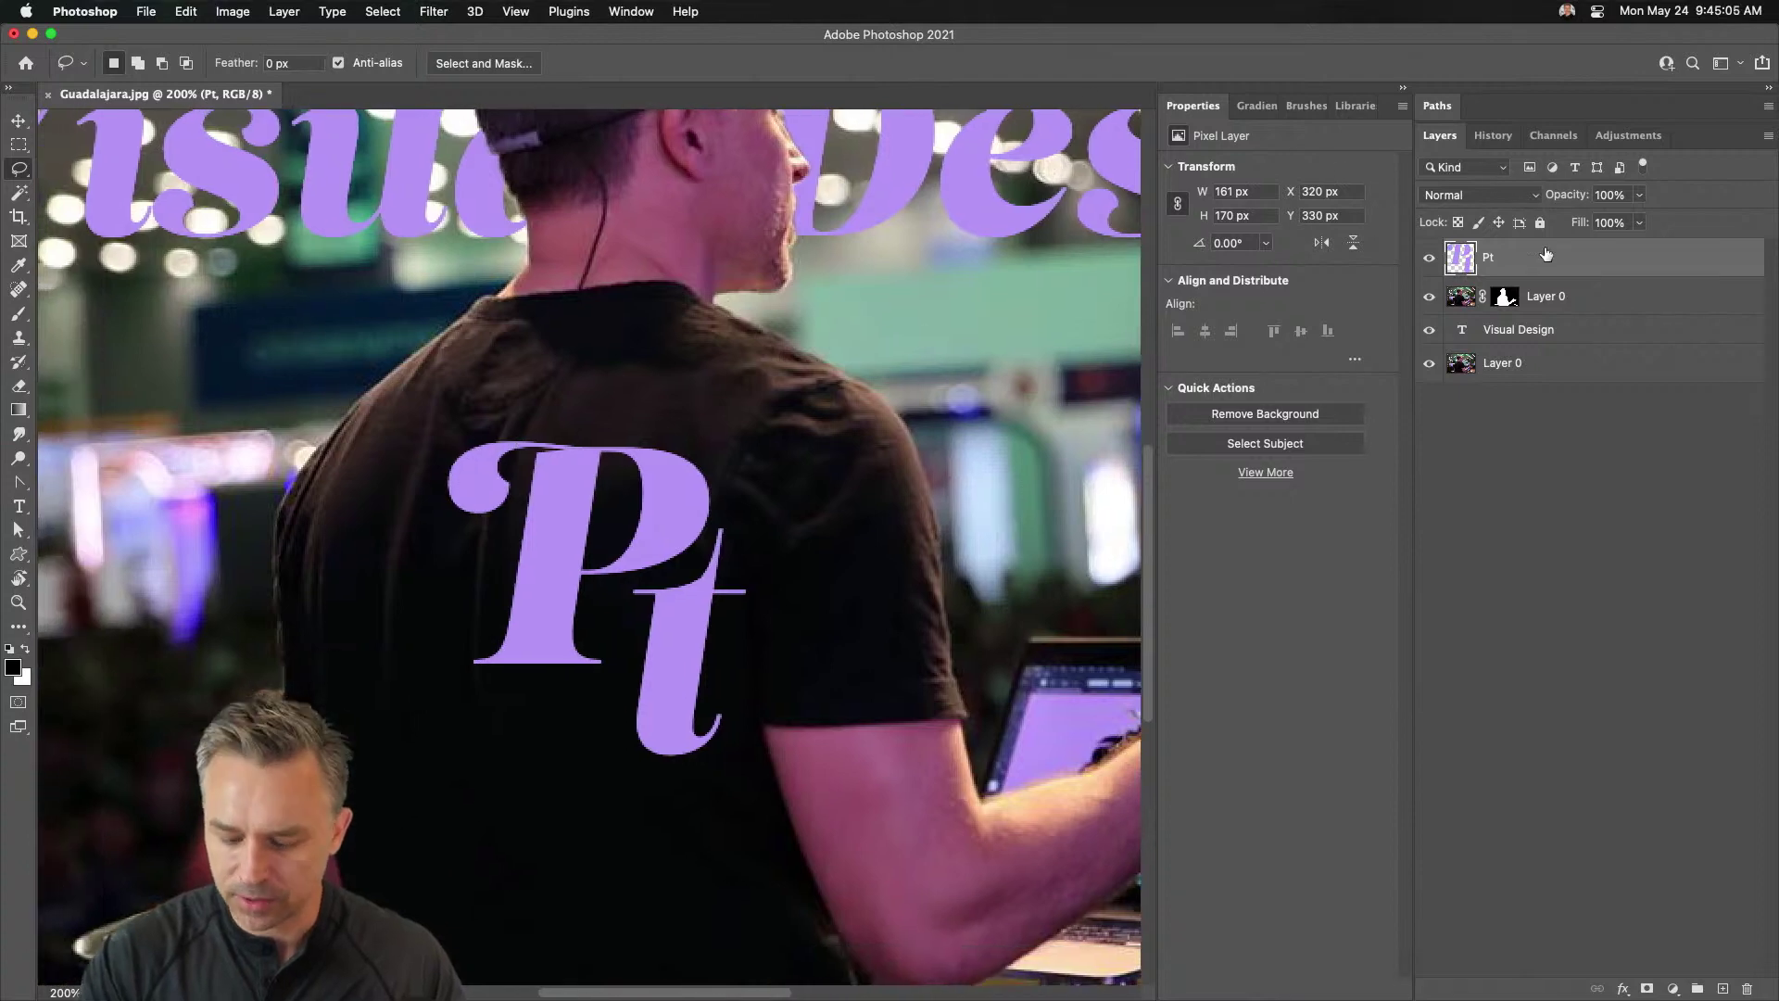
pyautogui.press('super+i')
pyautogui.press('super+u')
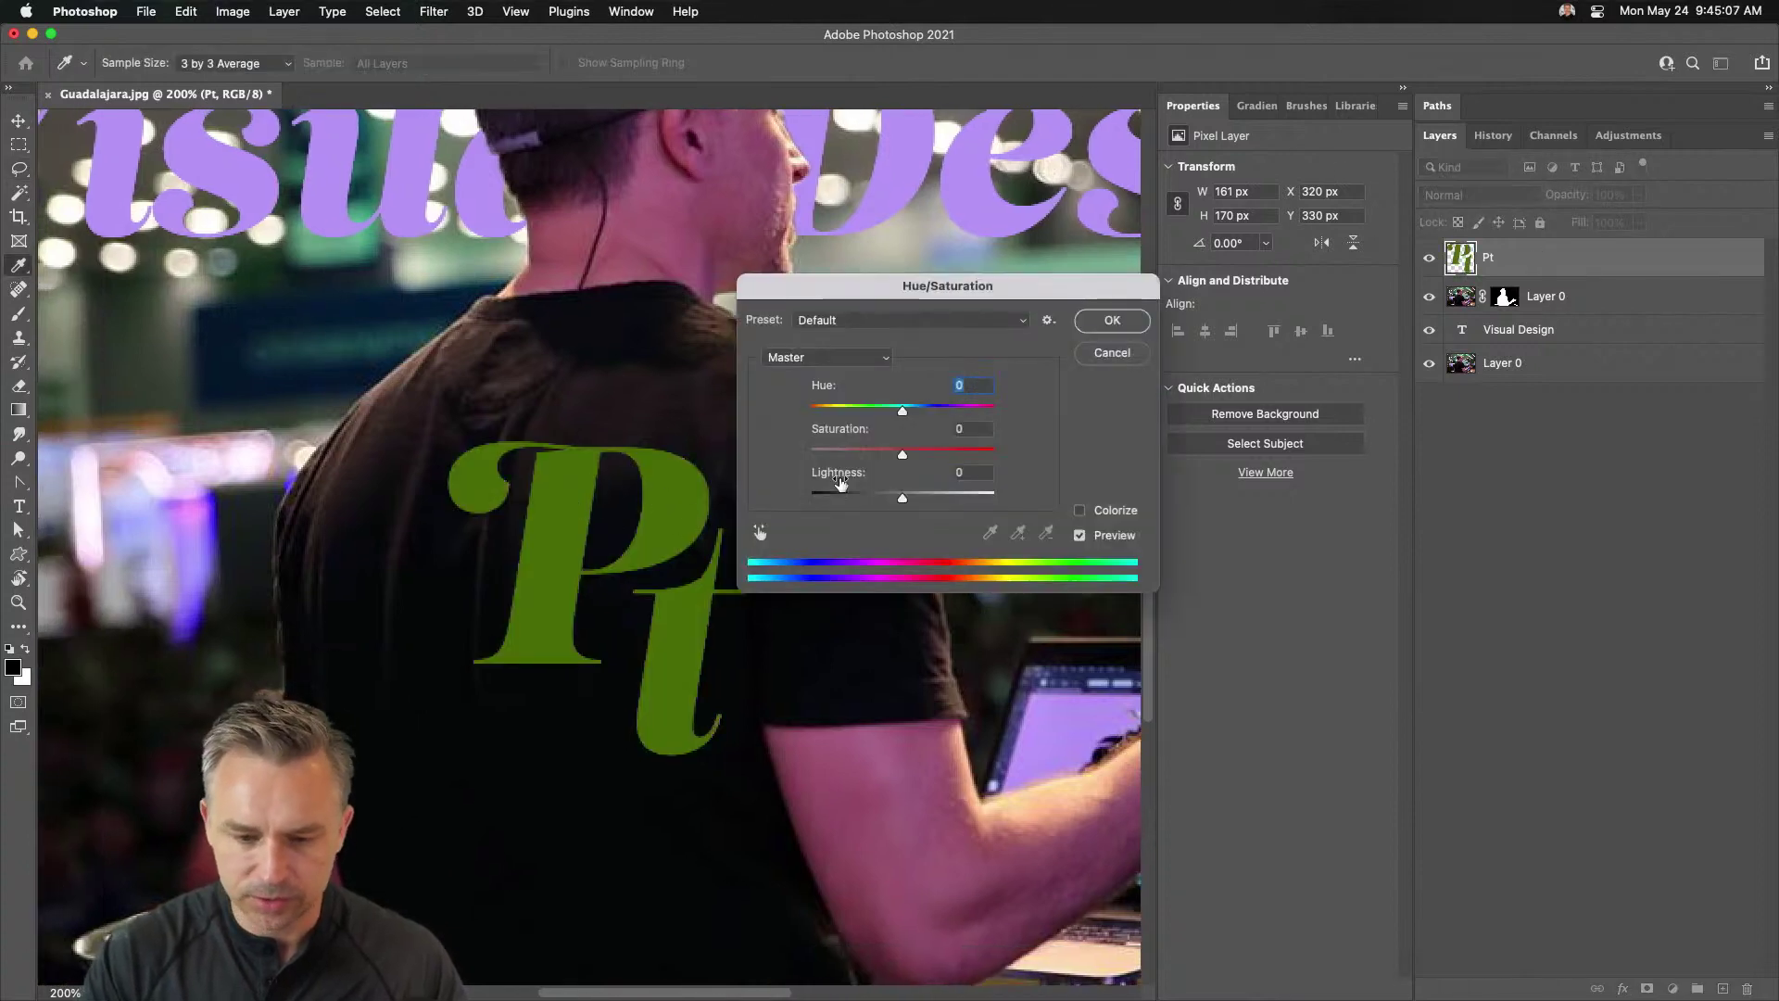
pyautogui.moveTo(902, 454); pyautogui.dragTo(996, 498)
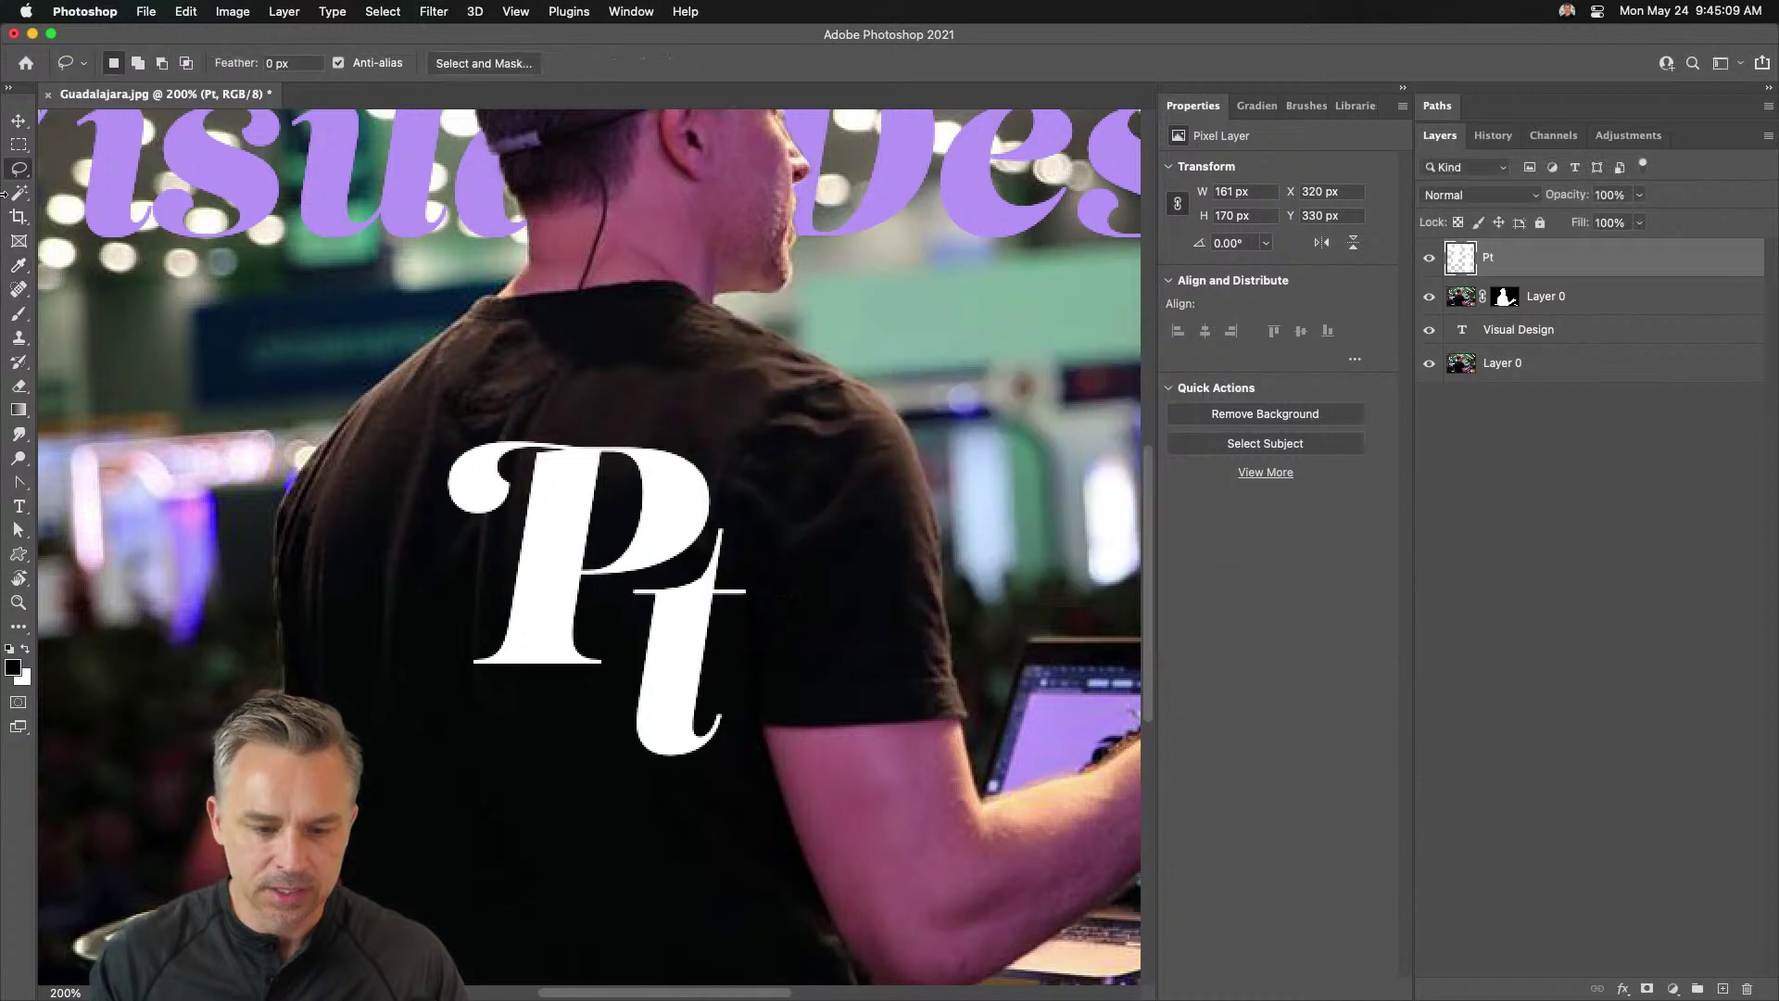
pyautogui.press('Return')
# - Hide the layers below the white lettering, and copy the lettering into a new document without a Background layer
pyautogui.press('m')
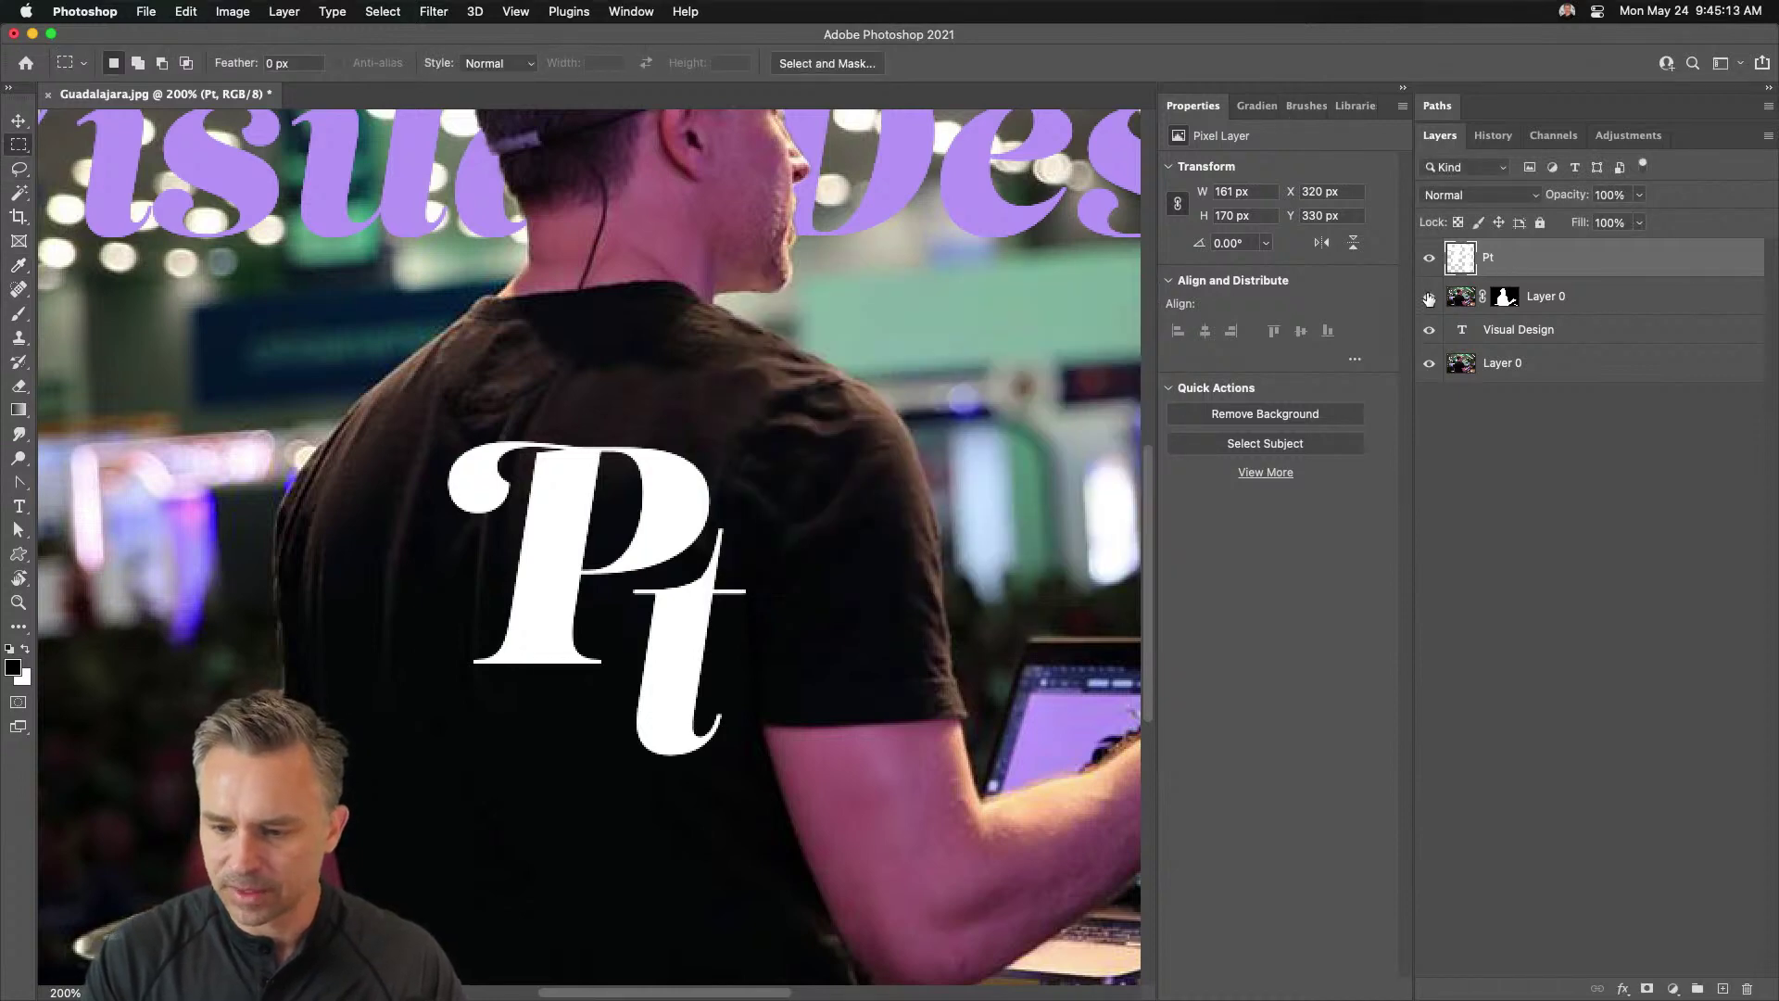
pyautogui.moveTo(1428, 297); pyautogui.dragTo(1427, 455)
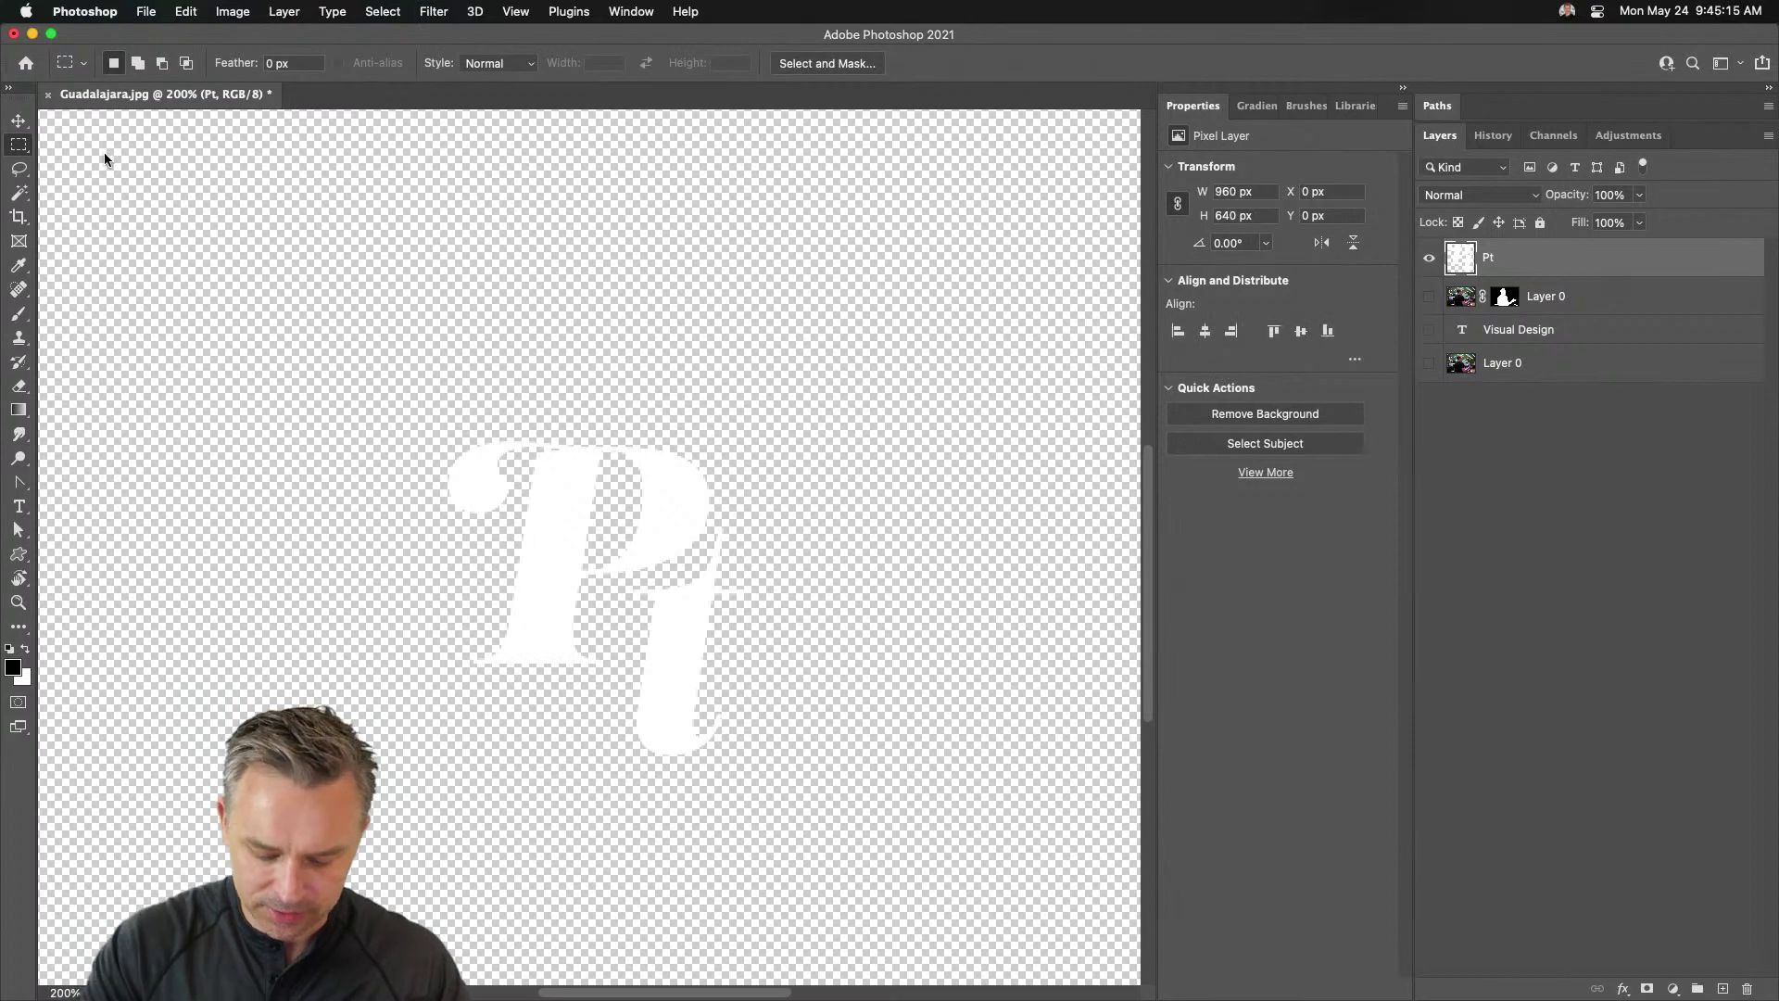
pyautogui.press('super+n')
pyautogui.press('Return')
pyautogui.press('super+v')
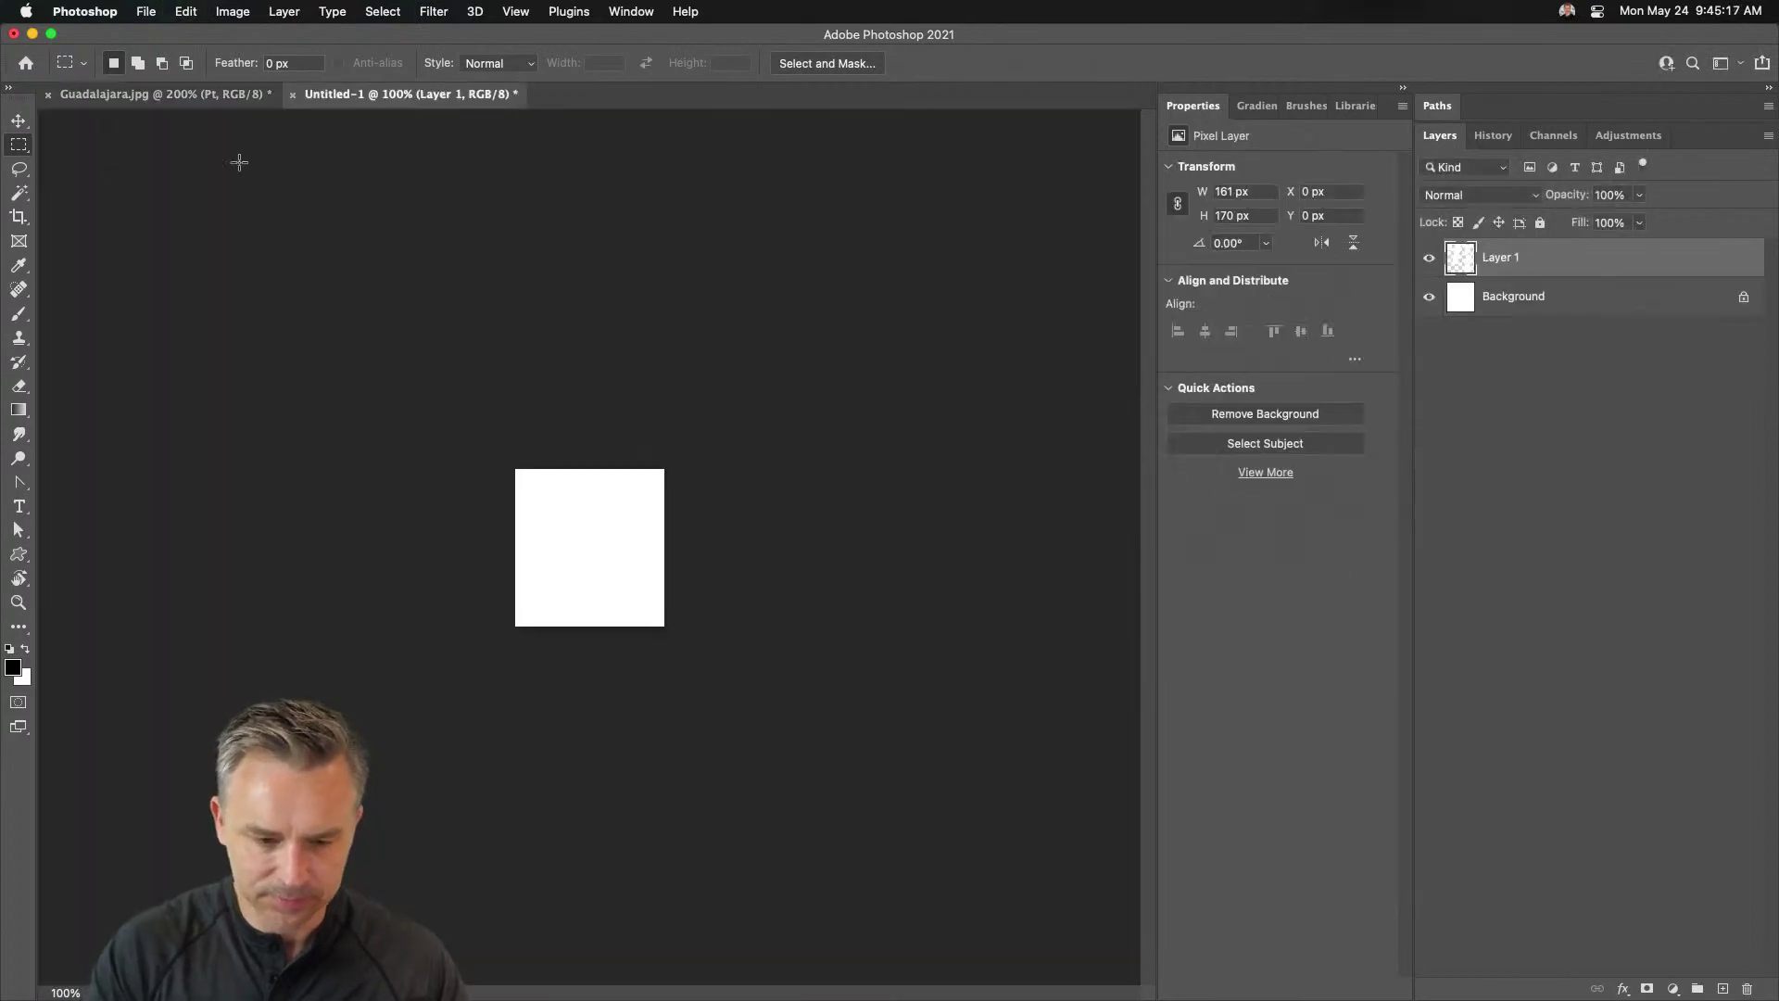
pyautogui.moveTo(1559, 297); pyautogui.dragTo(1745, 988)
pyautogui.press('super+alt+shift+s')
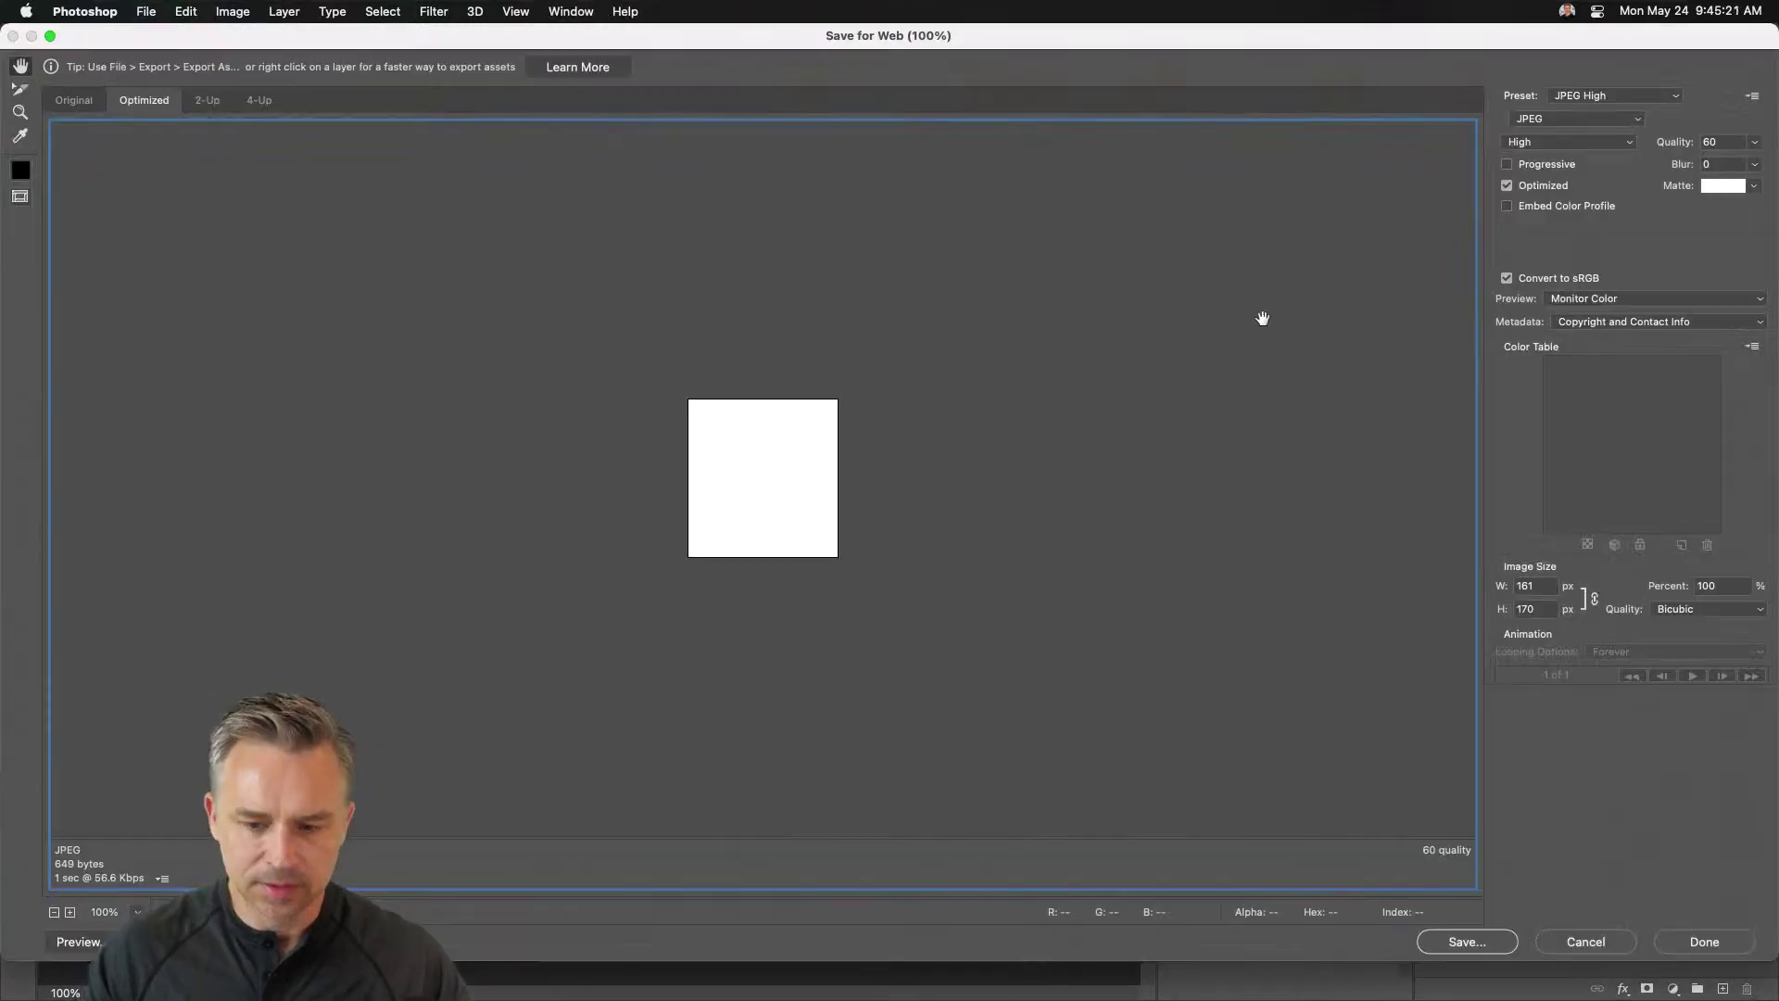
pyautogui.press('Return')
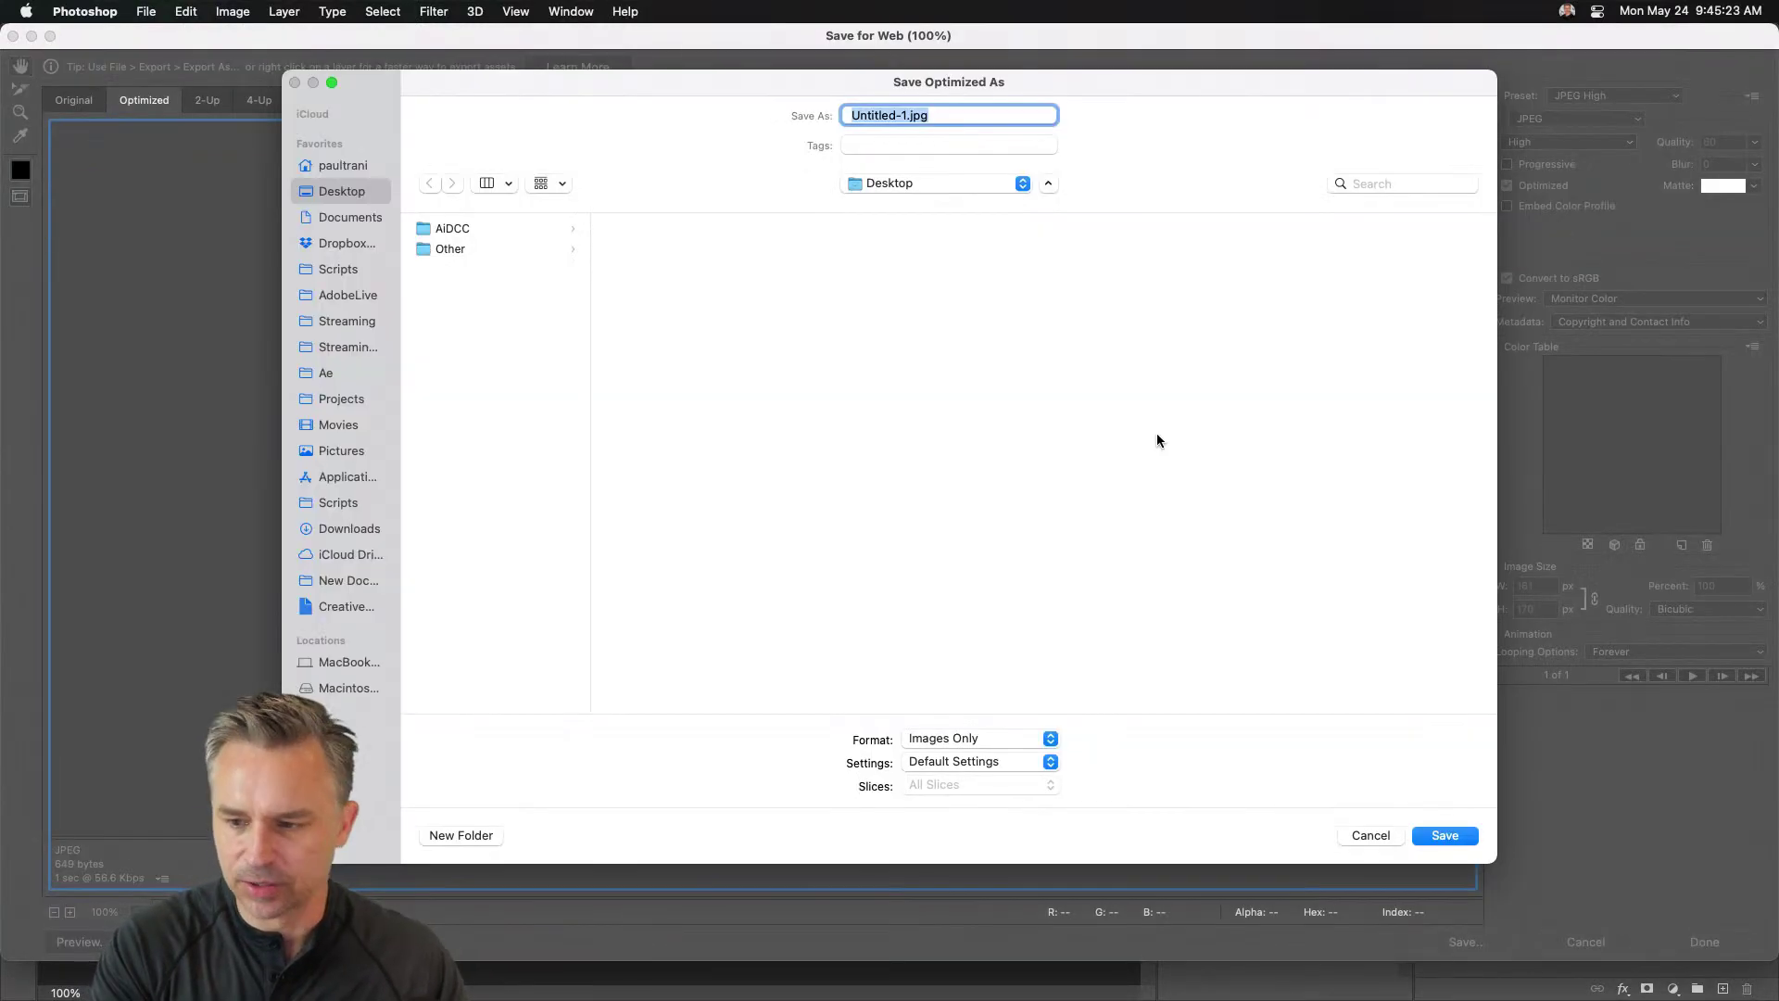
pyautogui.press('Escape')
pyautogui.click(1578, 118)
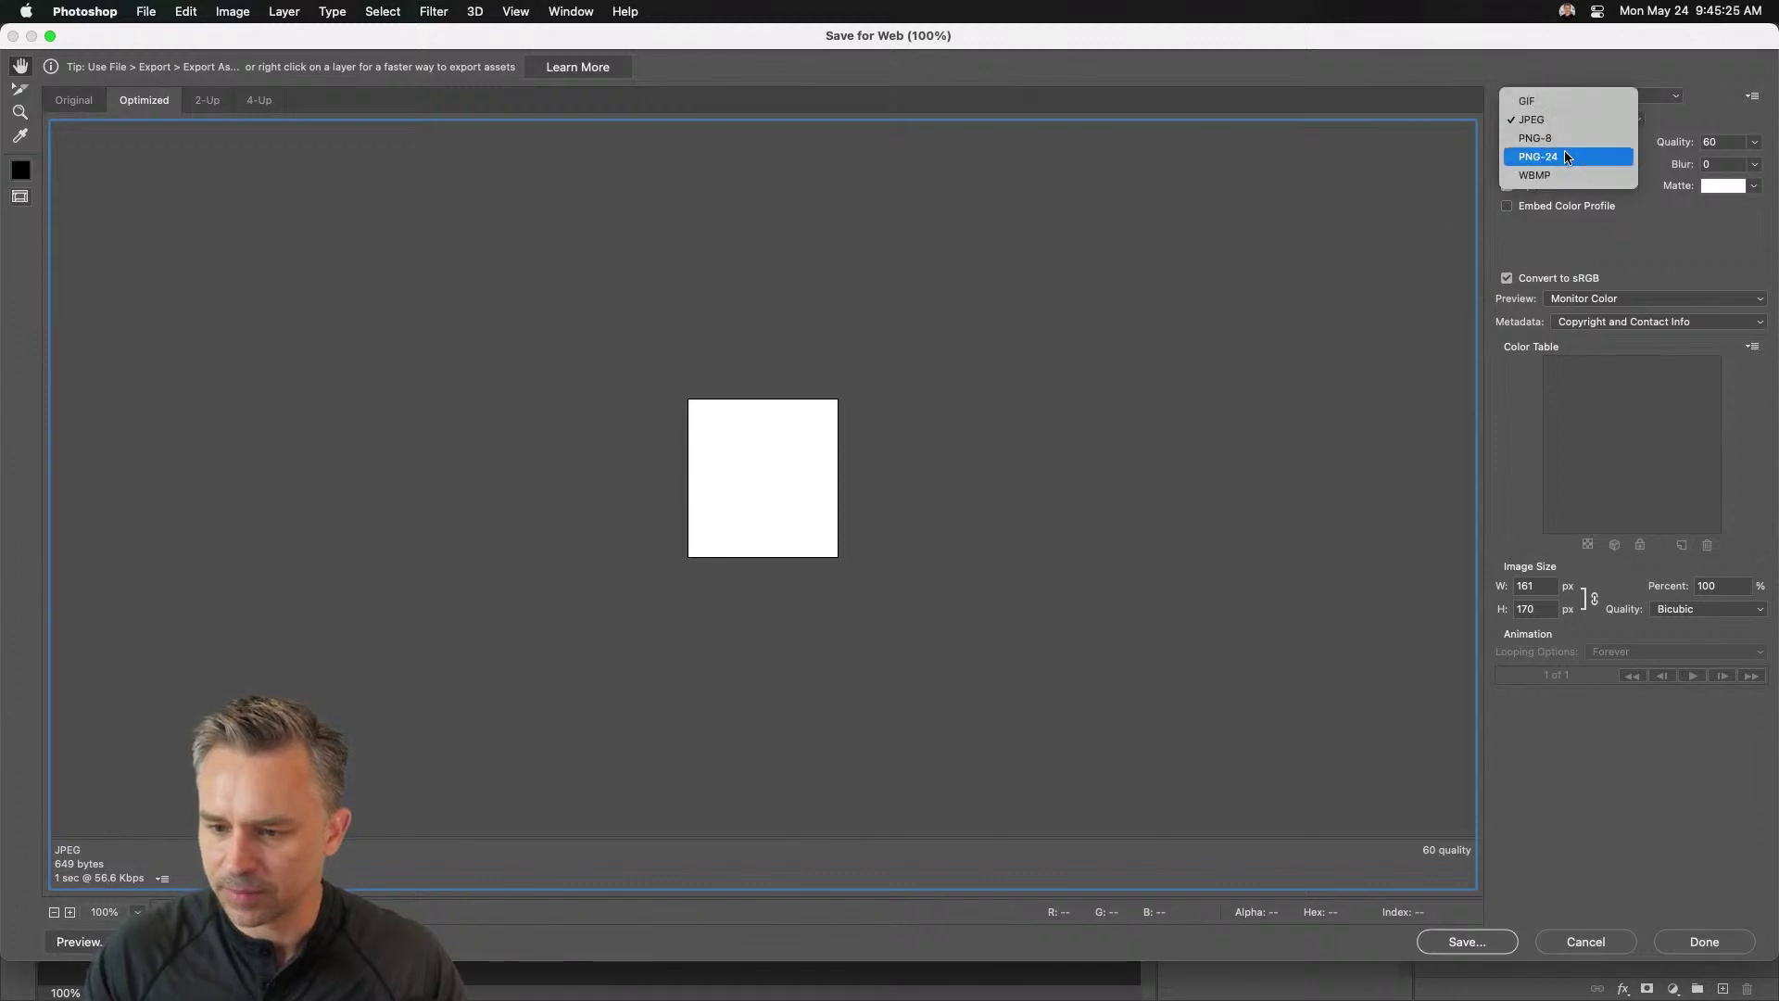
pyautogui.click(1569, 152)
pyautogui.click(934, 255)
pyautogui.click(934, 255)
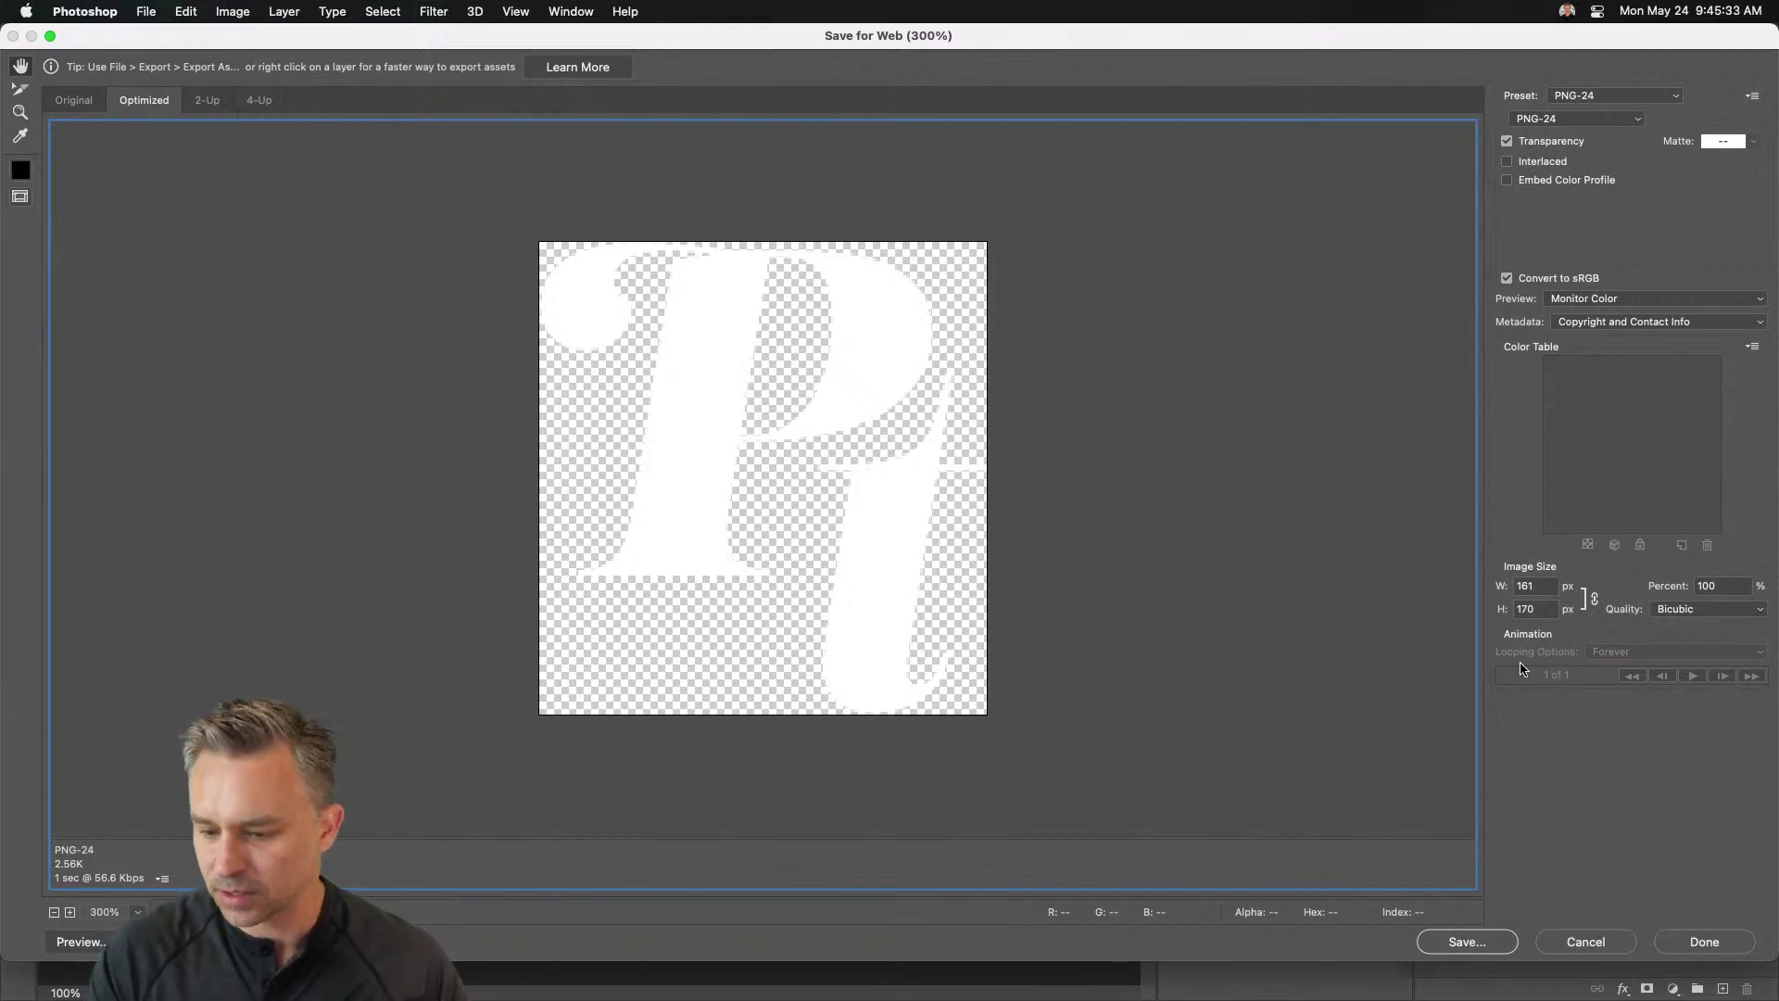
pyautogui.click(1592, 945)
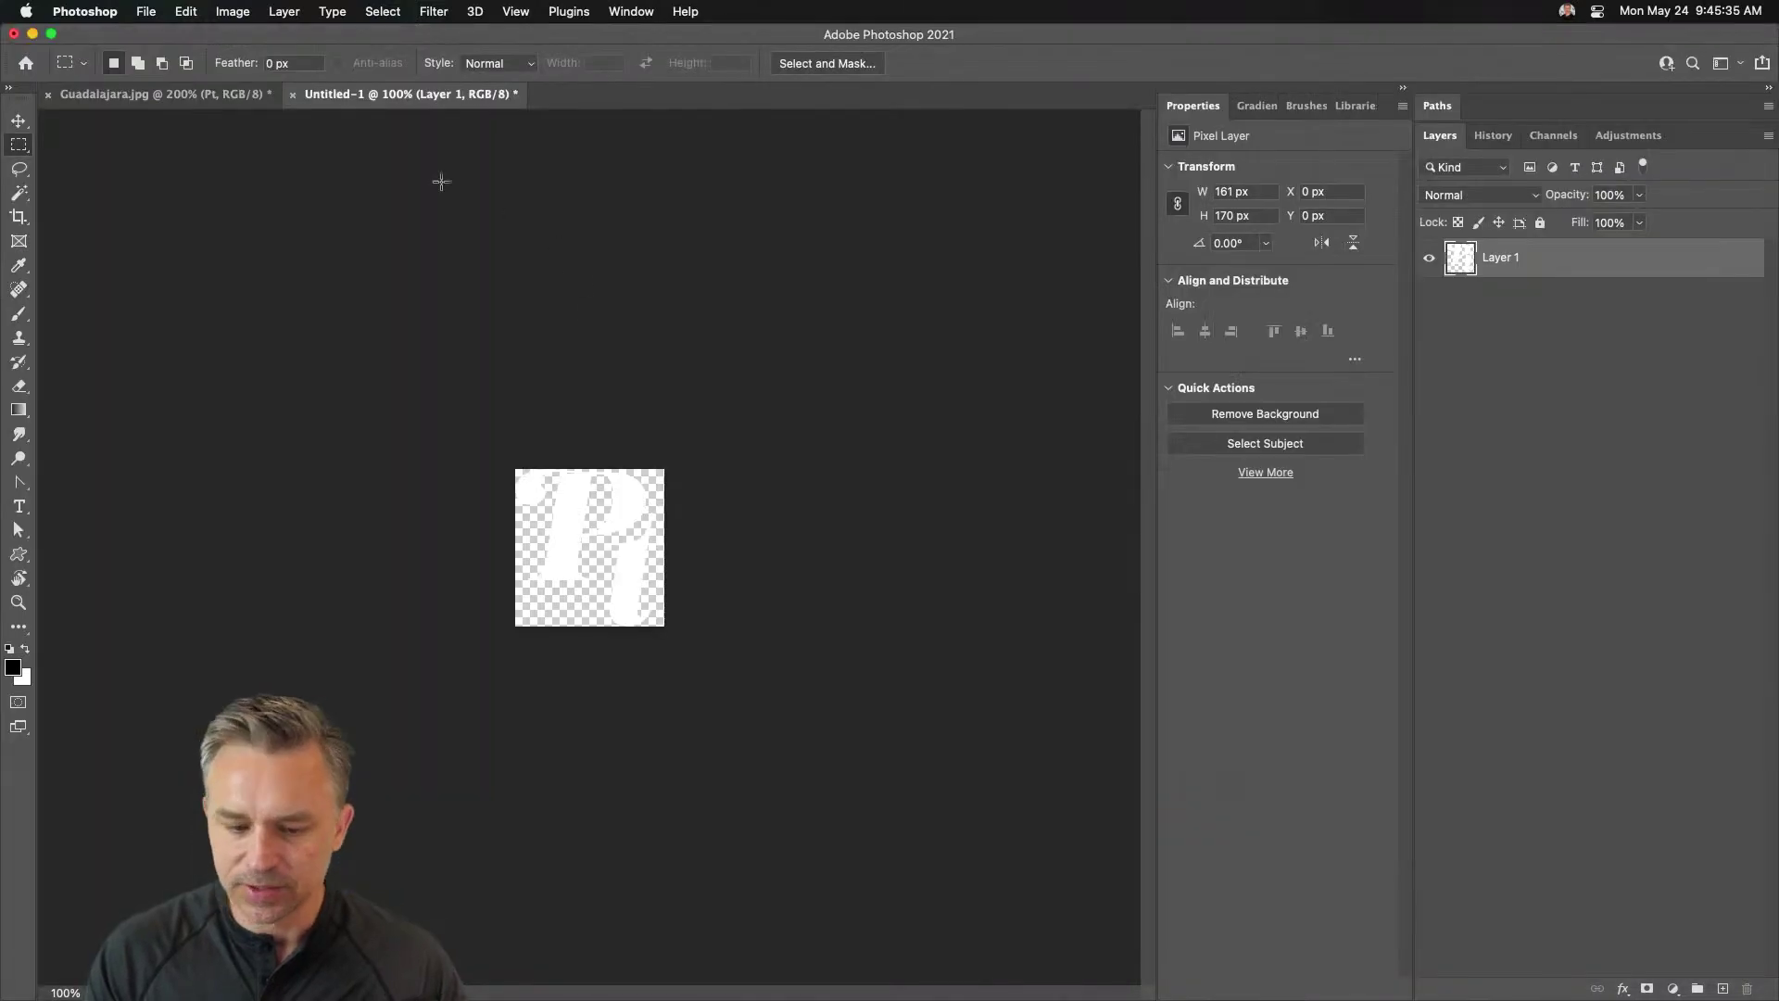
# - Resize the logo image proportionally to a width of 300 pixels
pyautogui.click(214, 10)
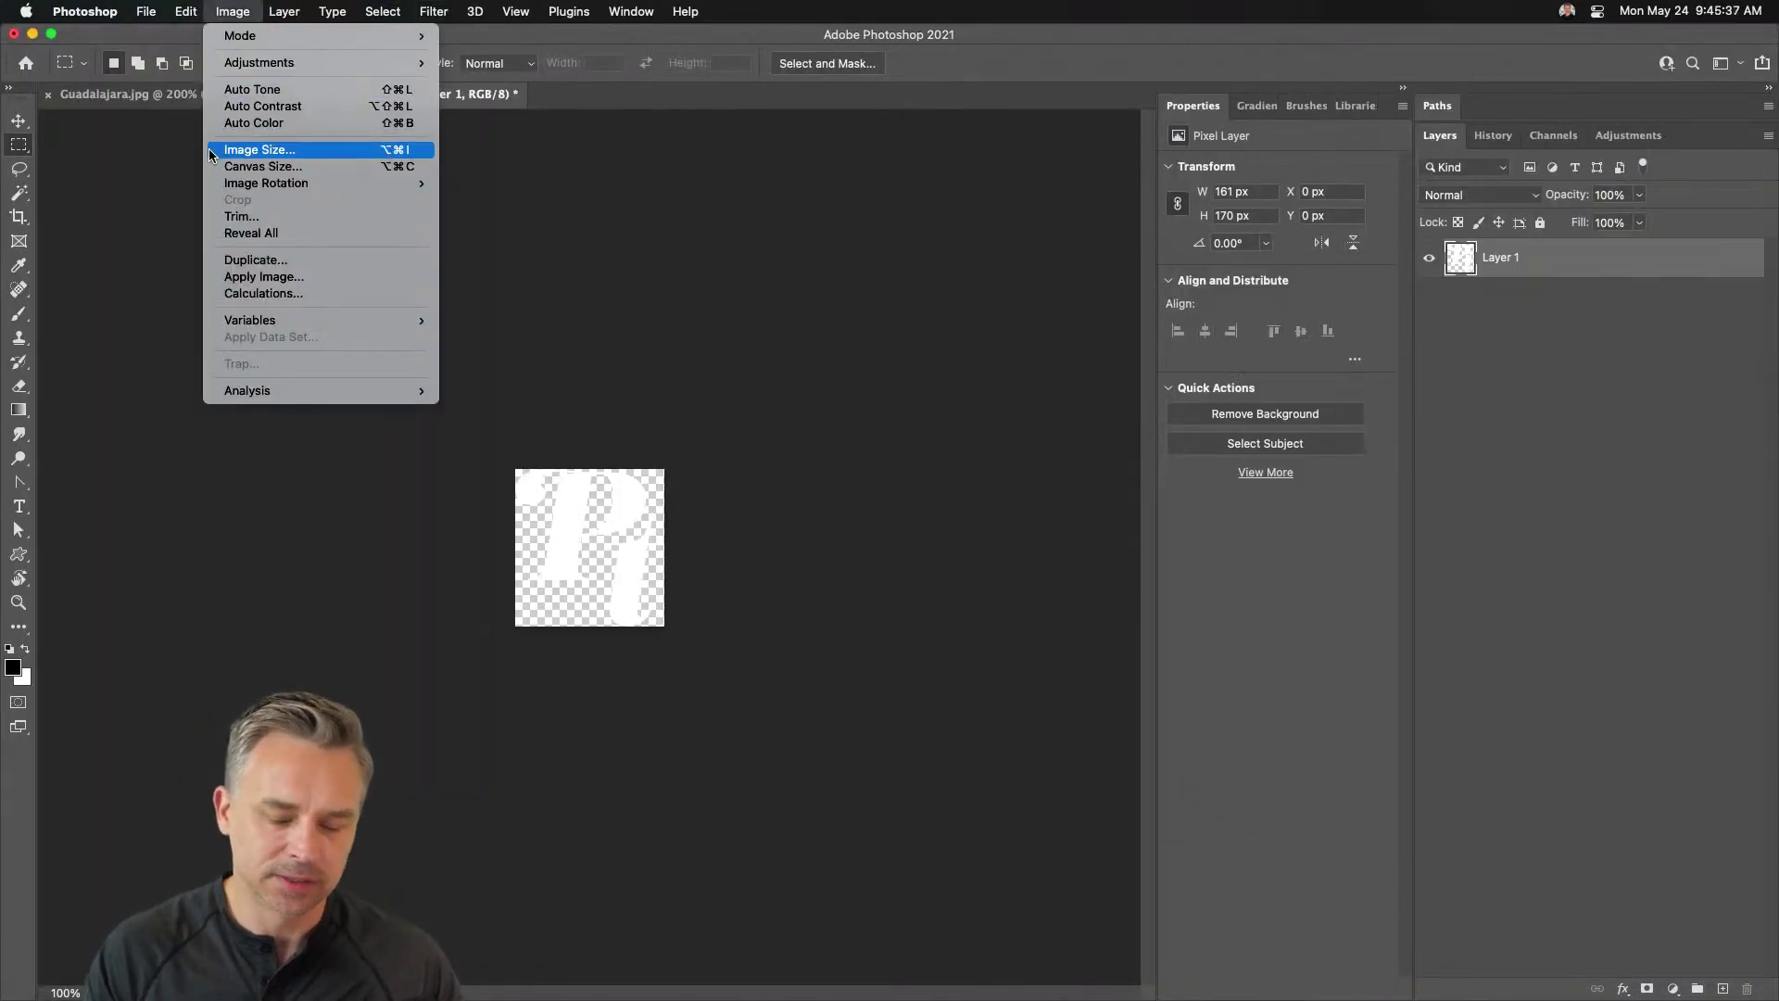
pyautogui.click(250, 150)
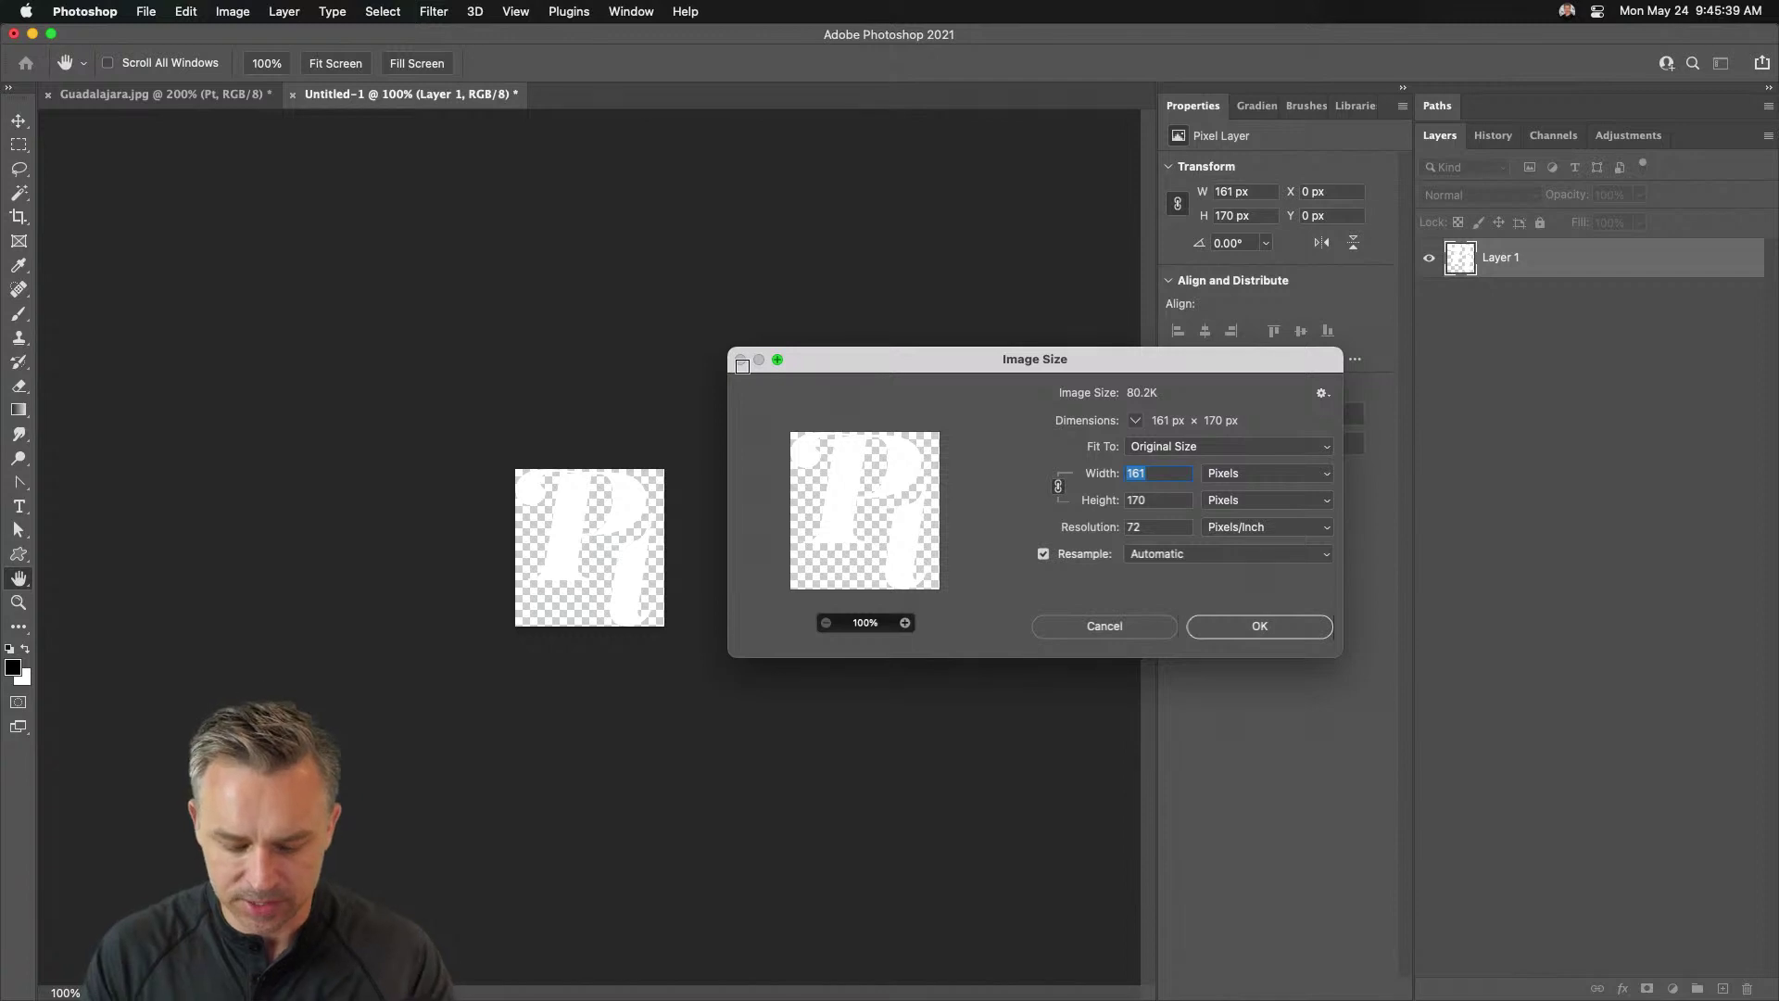
pyautogui.write('300')
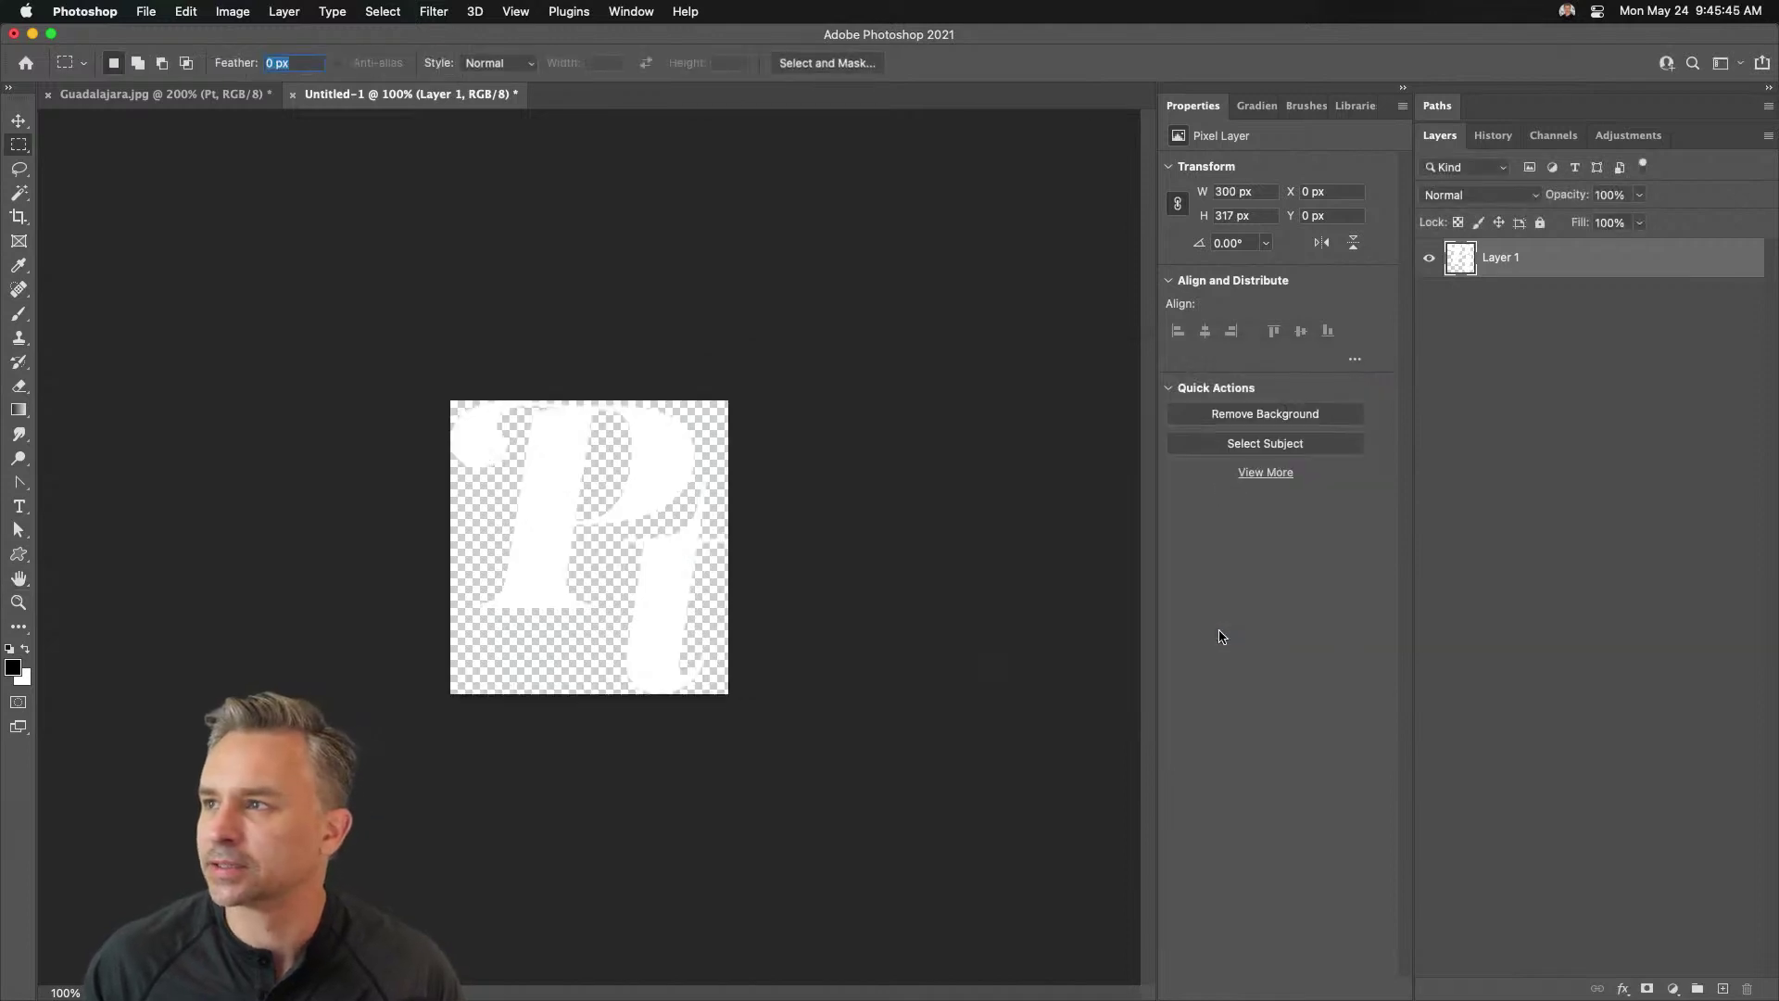
# - Export the white logo for web as a transparent PNG-24 named Logo_white.png on the Desktop
pyautogui.press('super+alt+shift+s')
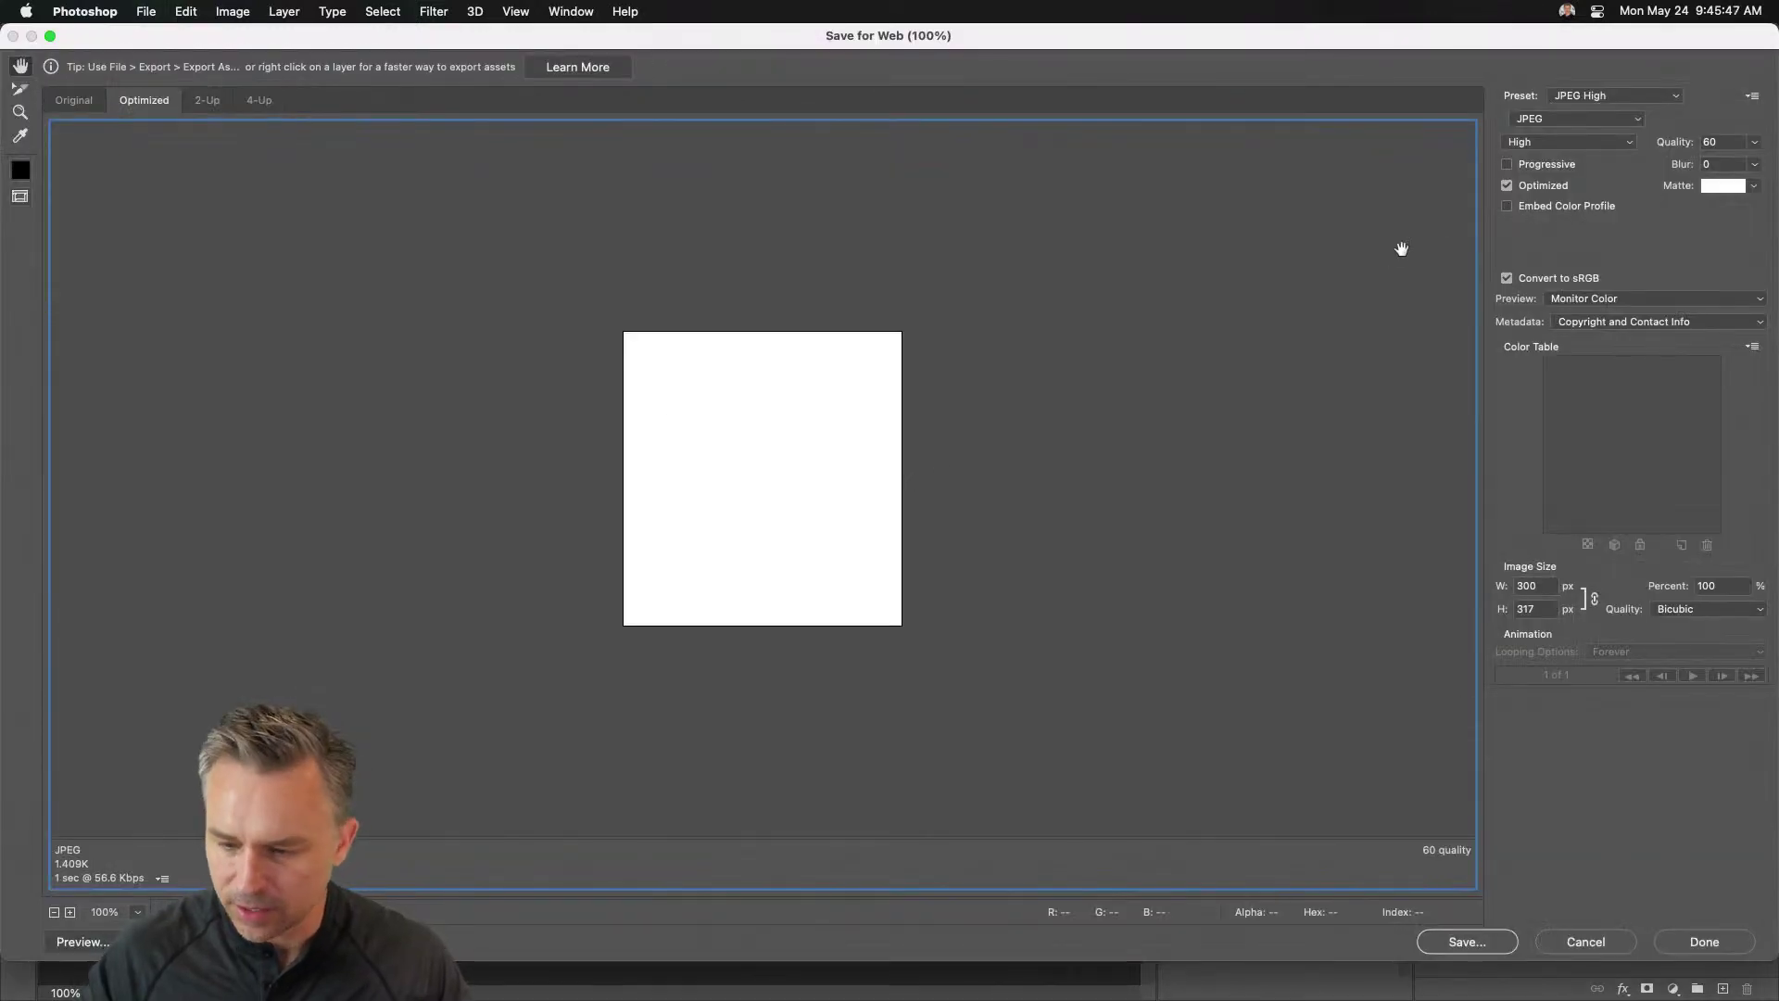
pyautogui.click(1563, 119)
pyautogui.click(1566, 154)
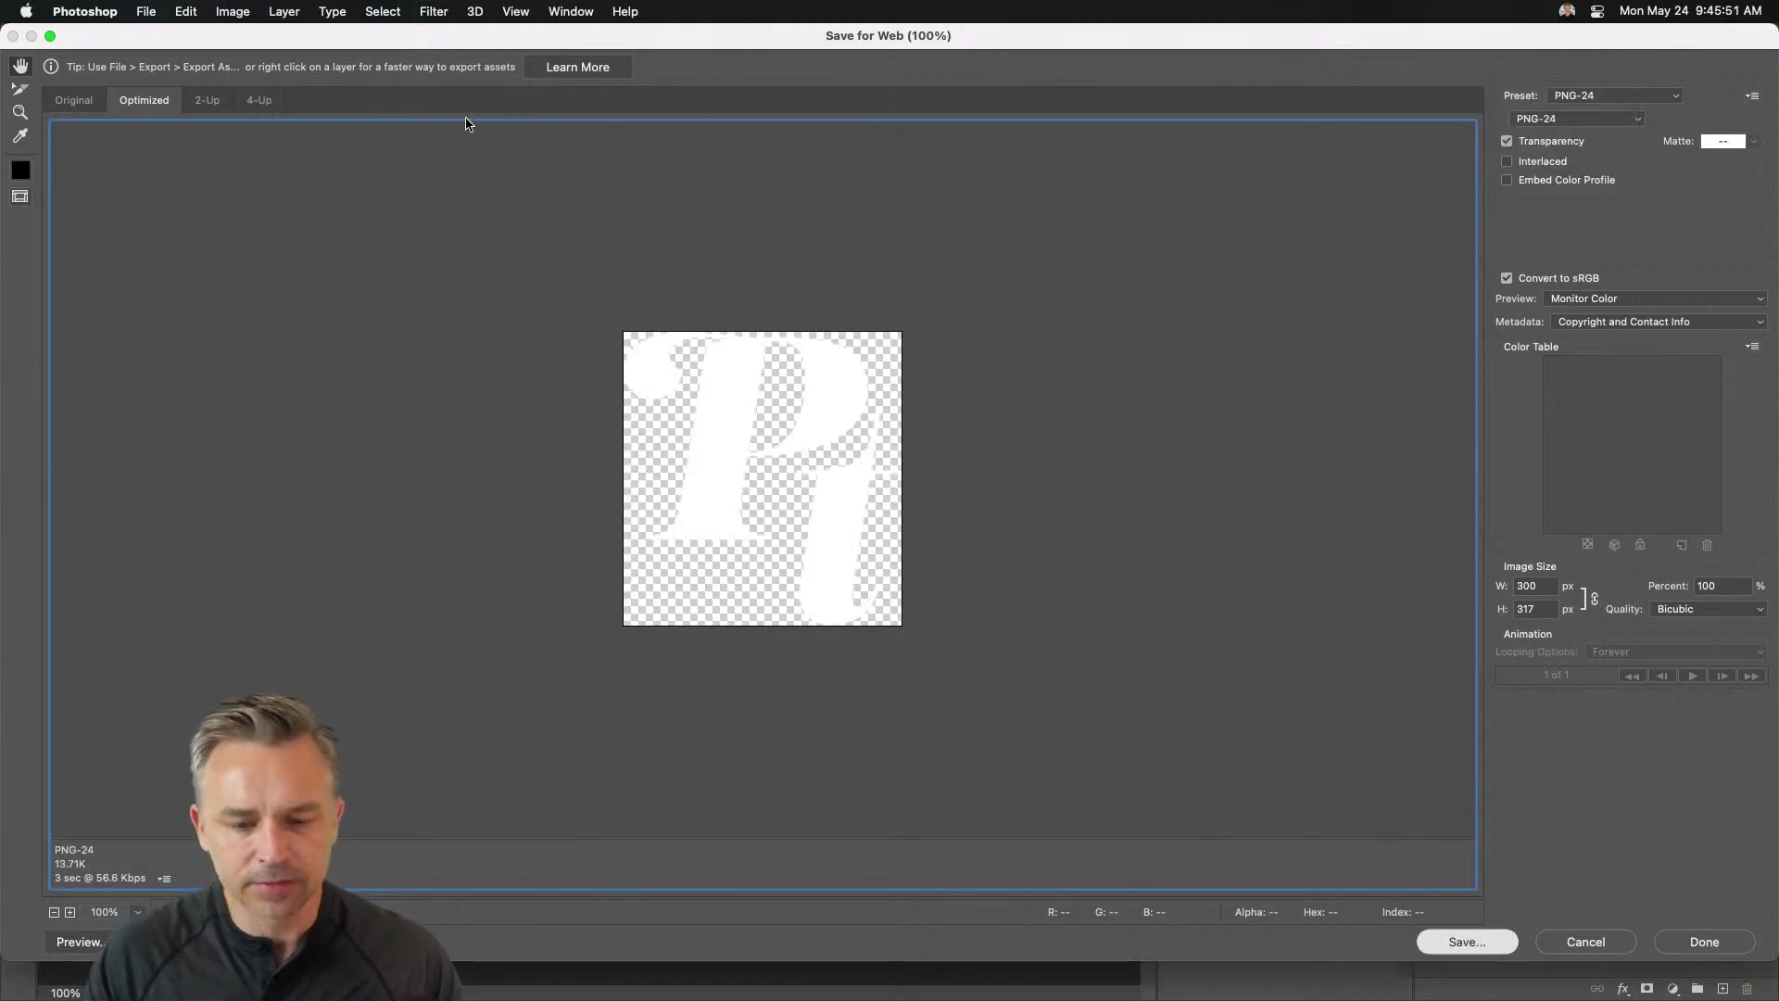
pyautogui.press('Return')
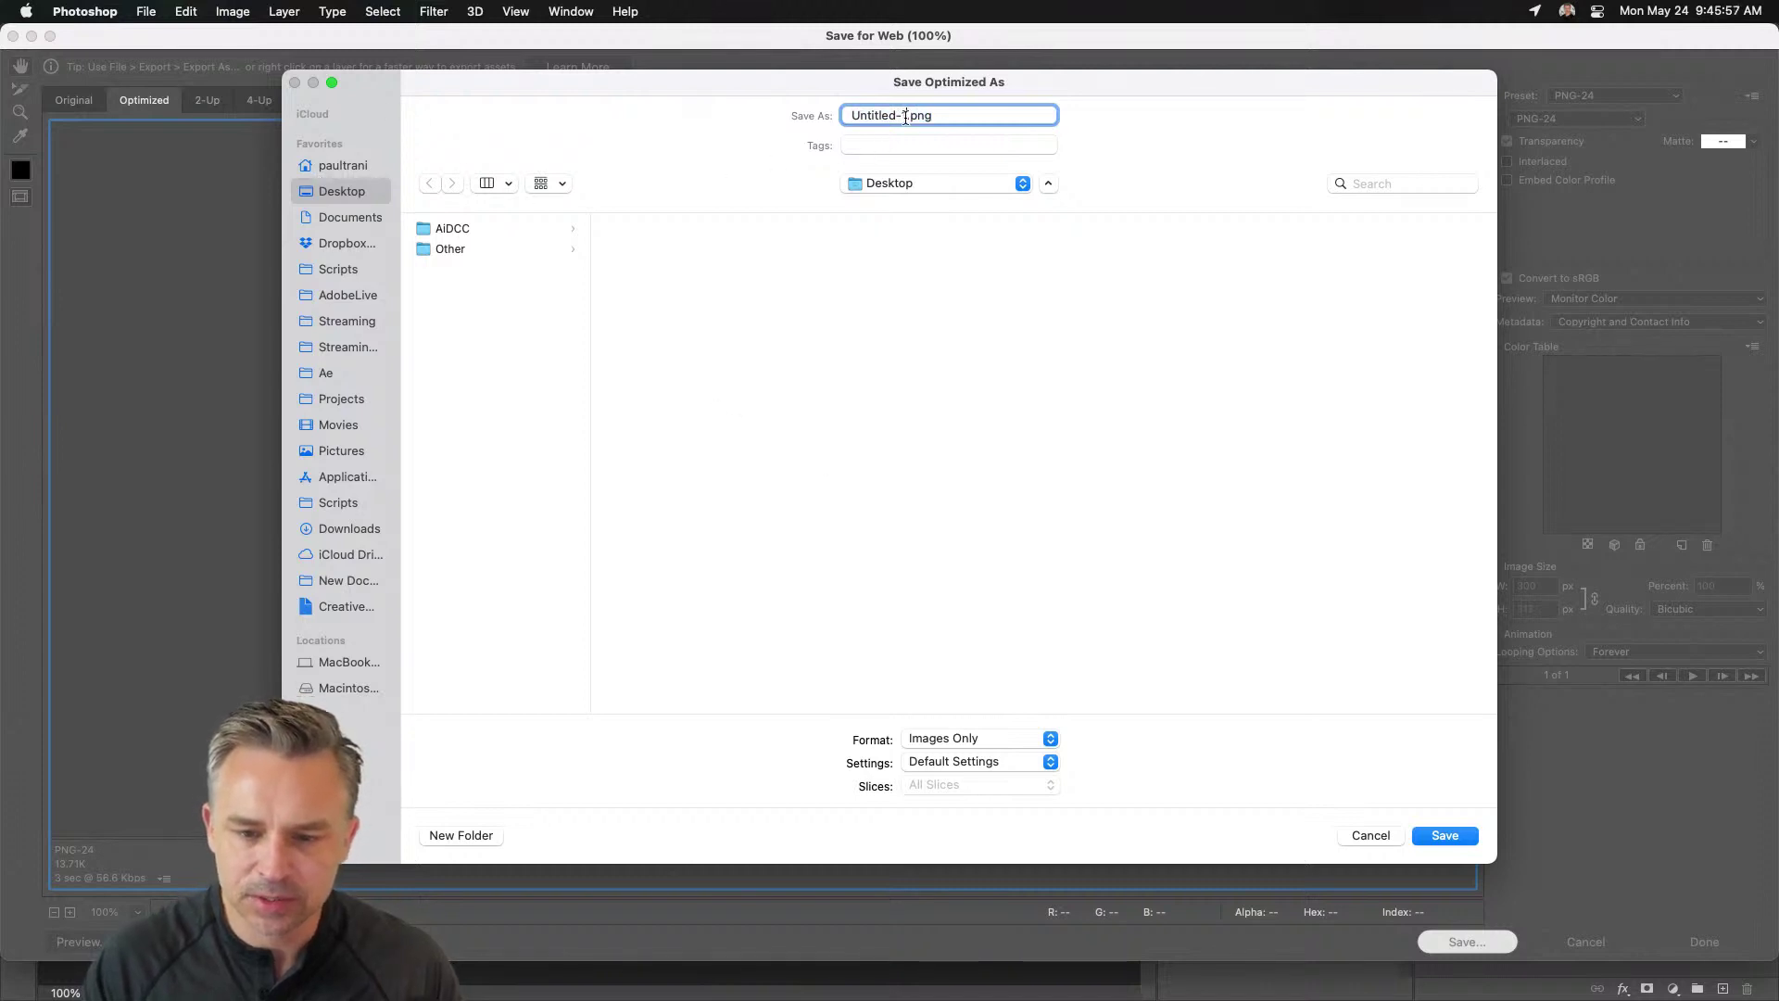
pyautogui.write('Logo')
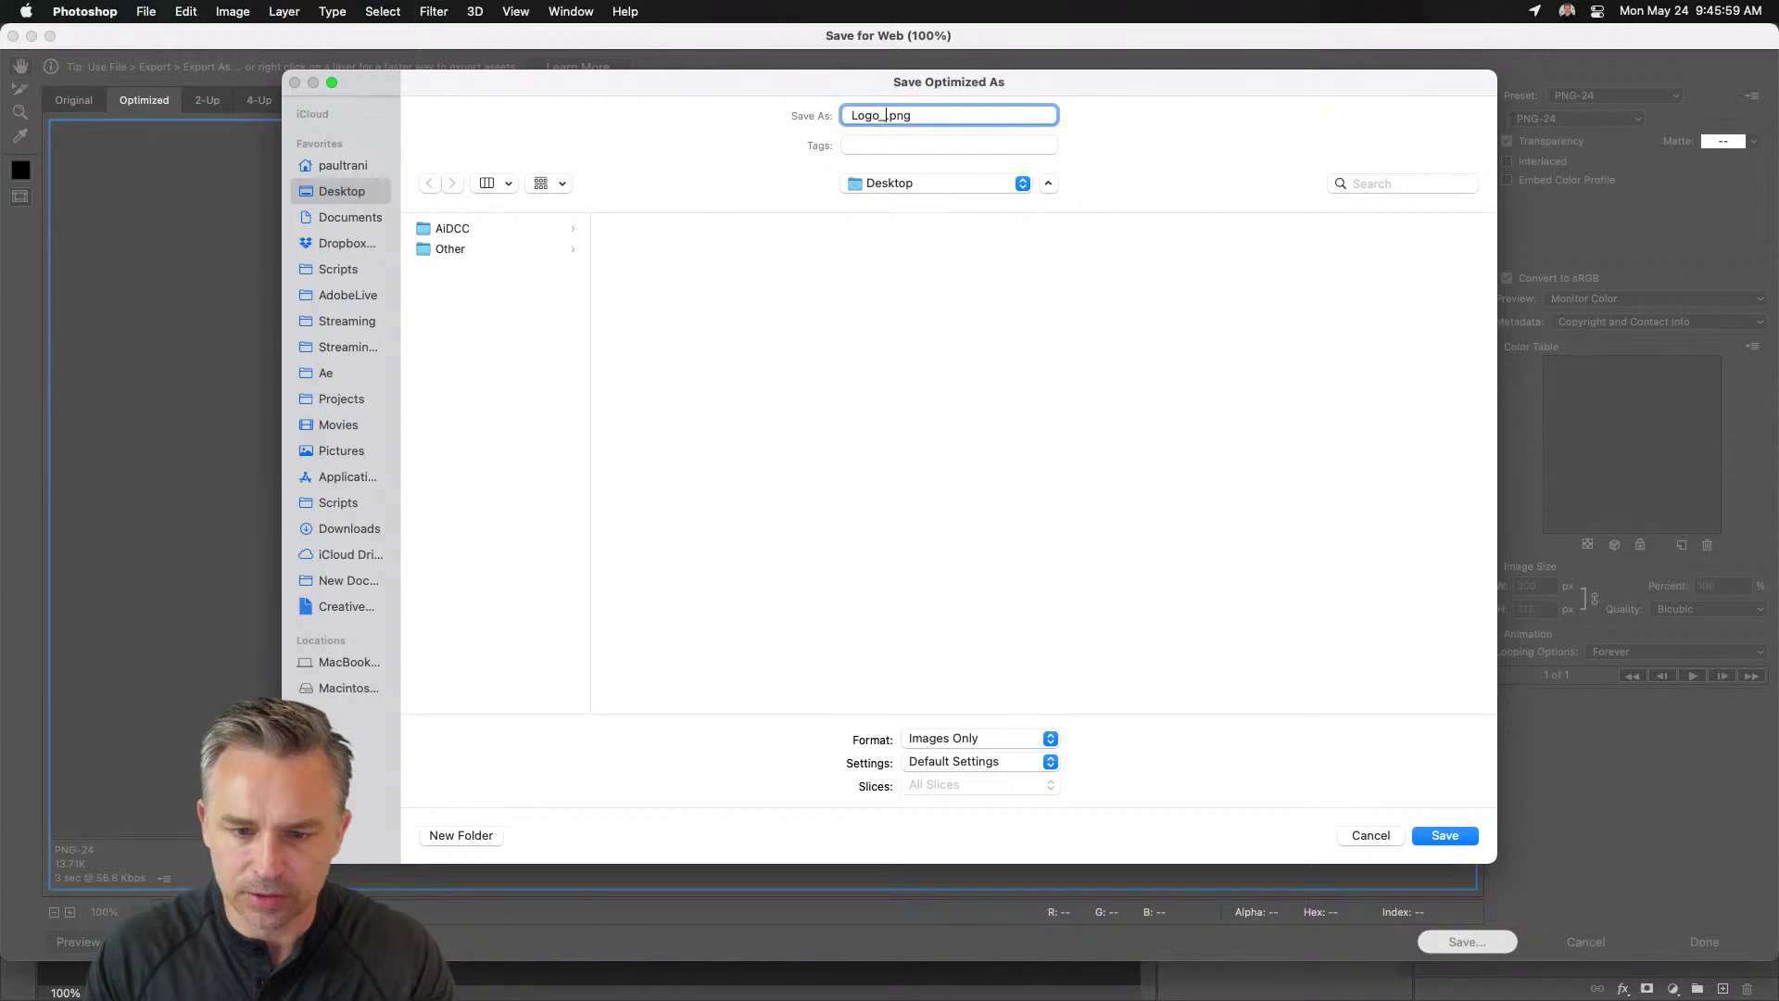
pyautogui.write('_white')
pyautogui.press('Return')
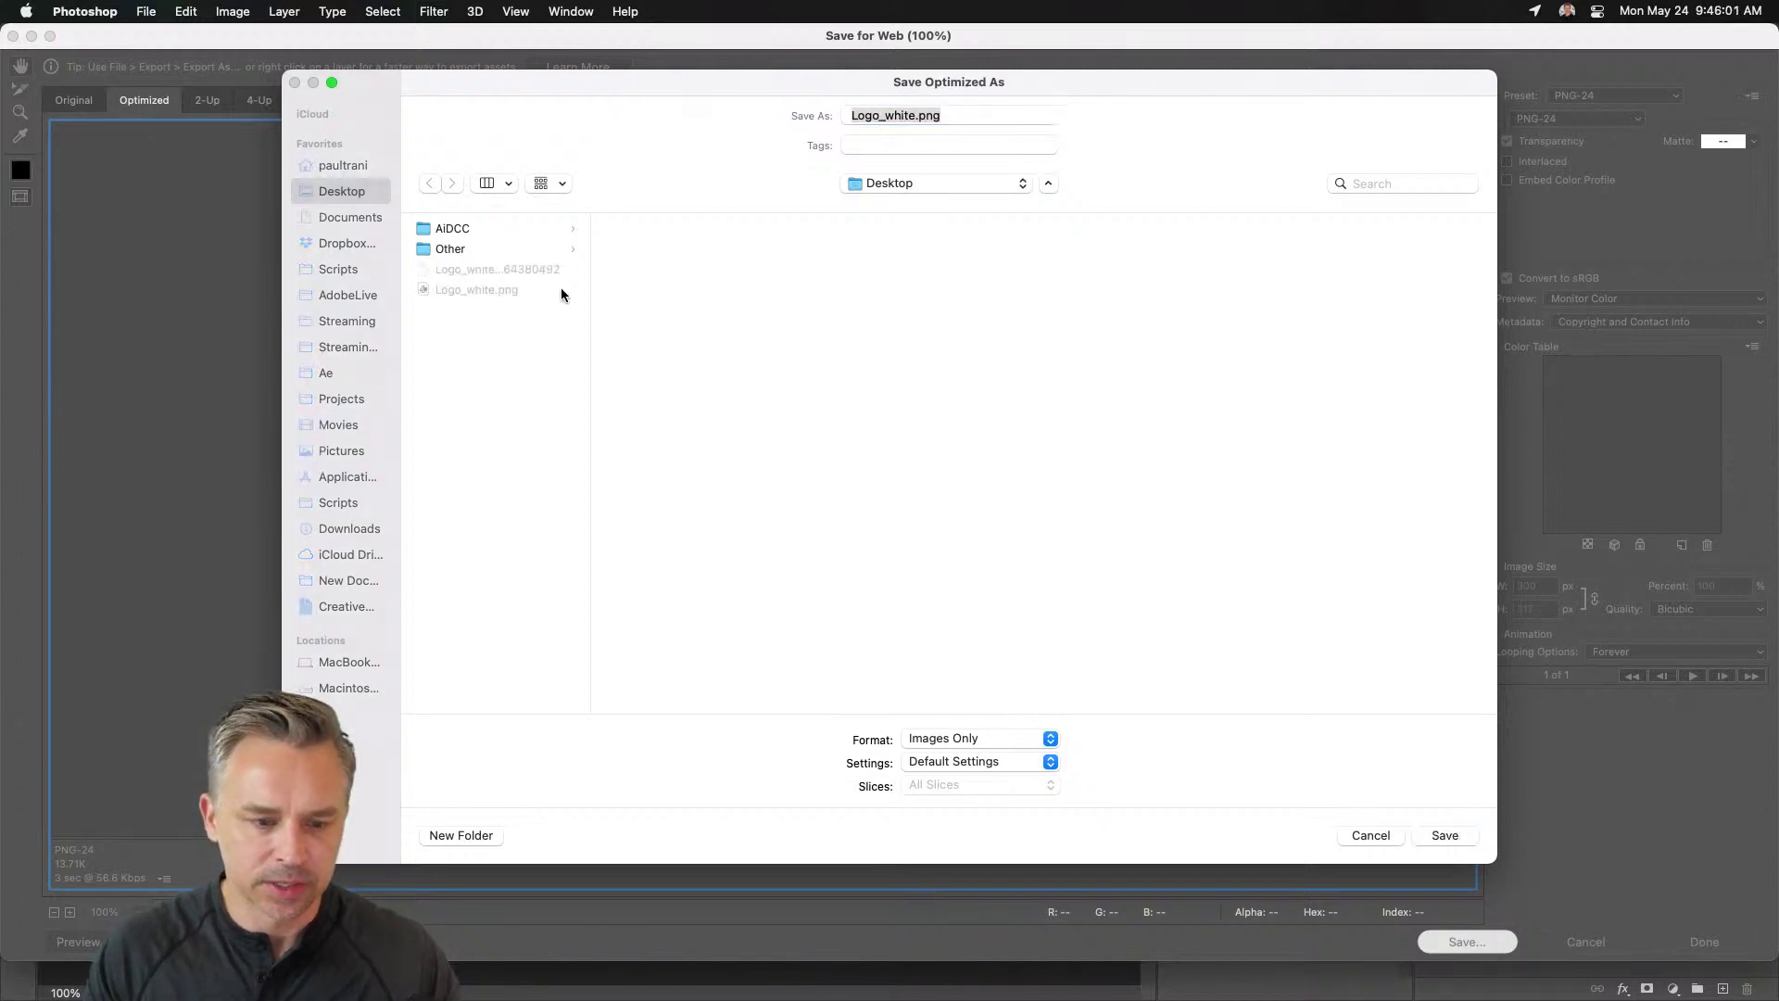
# - Invert the logo to black and export it for web as a PNG-24 named Logo_black.png on the Desktop
pyautogui.press('super+z')
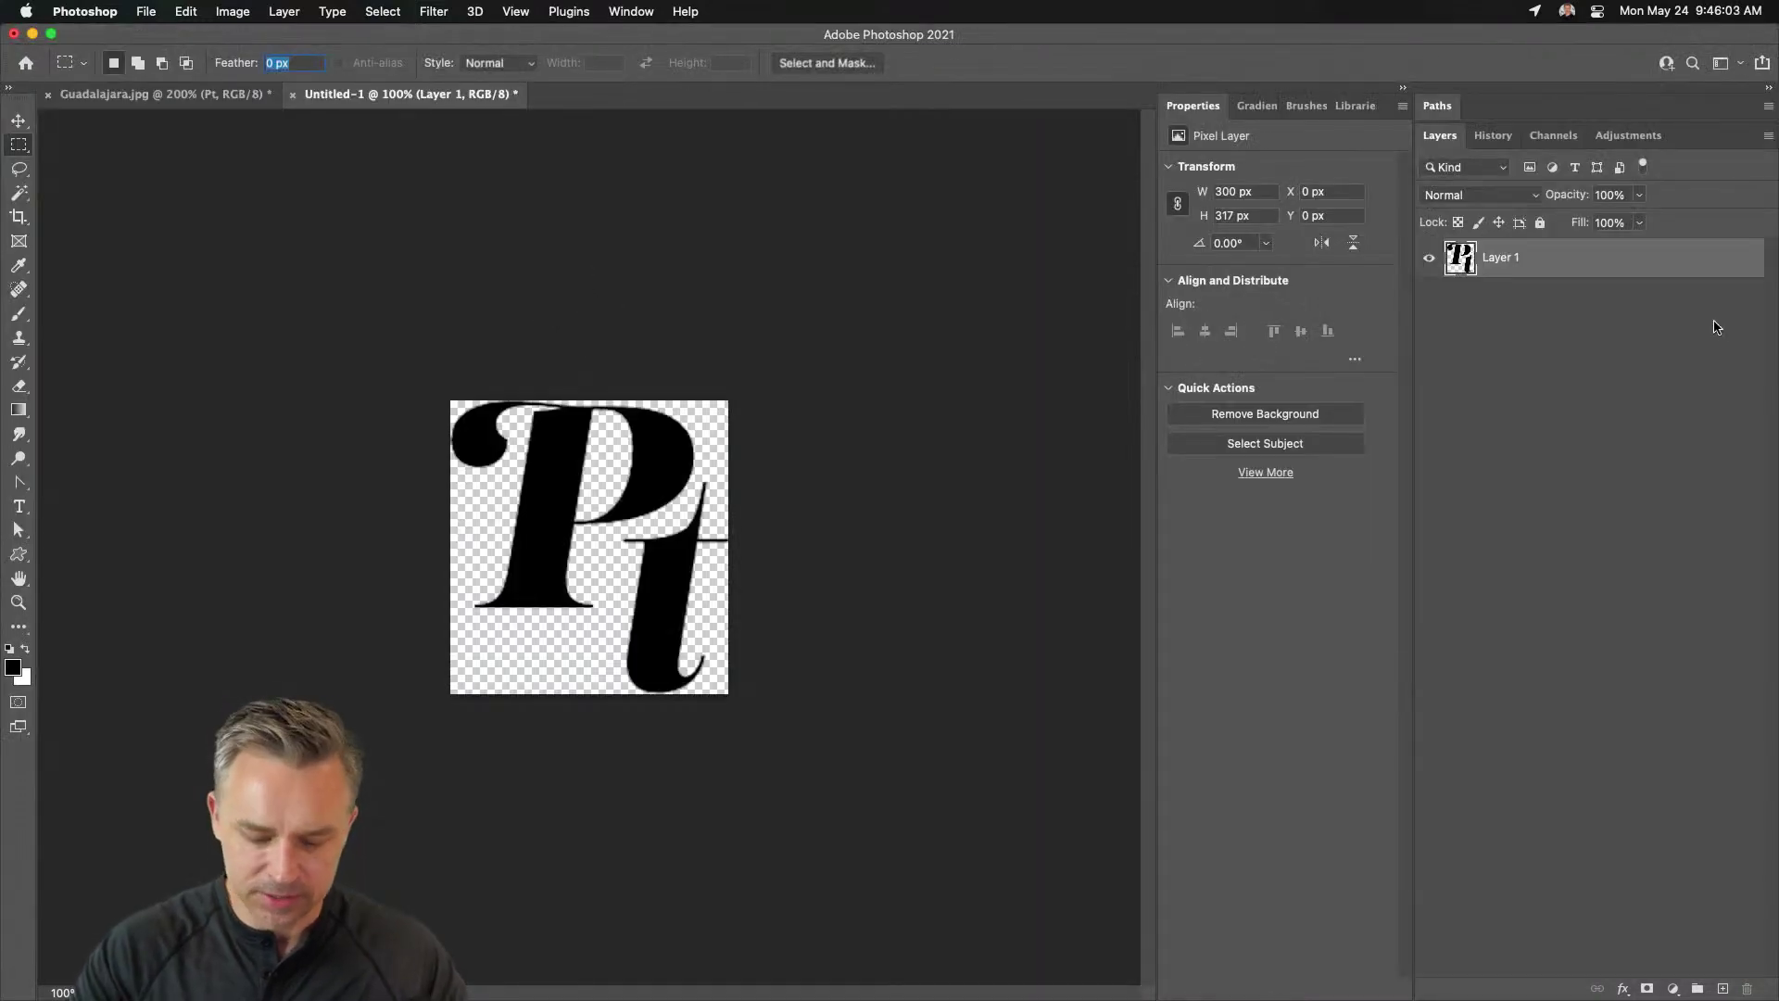
pyautogui.press('super+alt+shift+s')
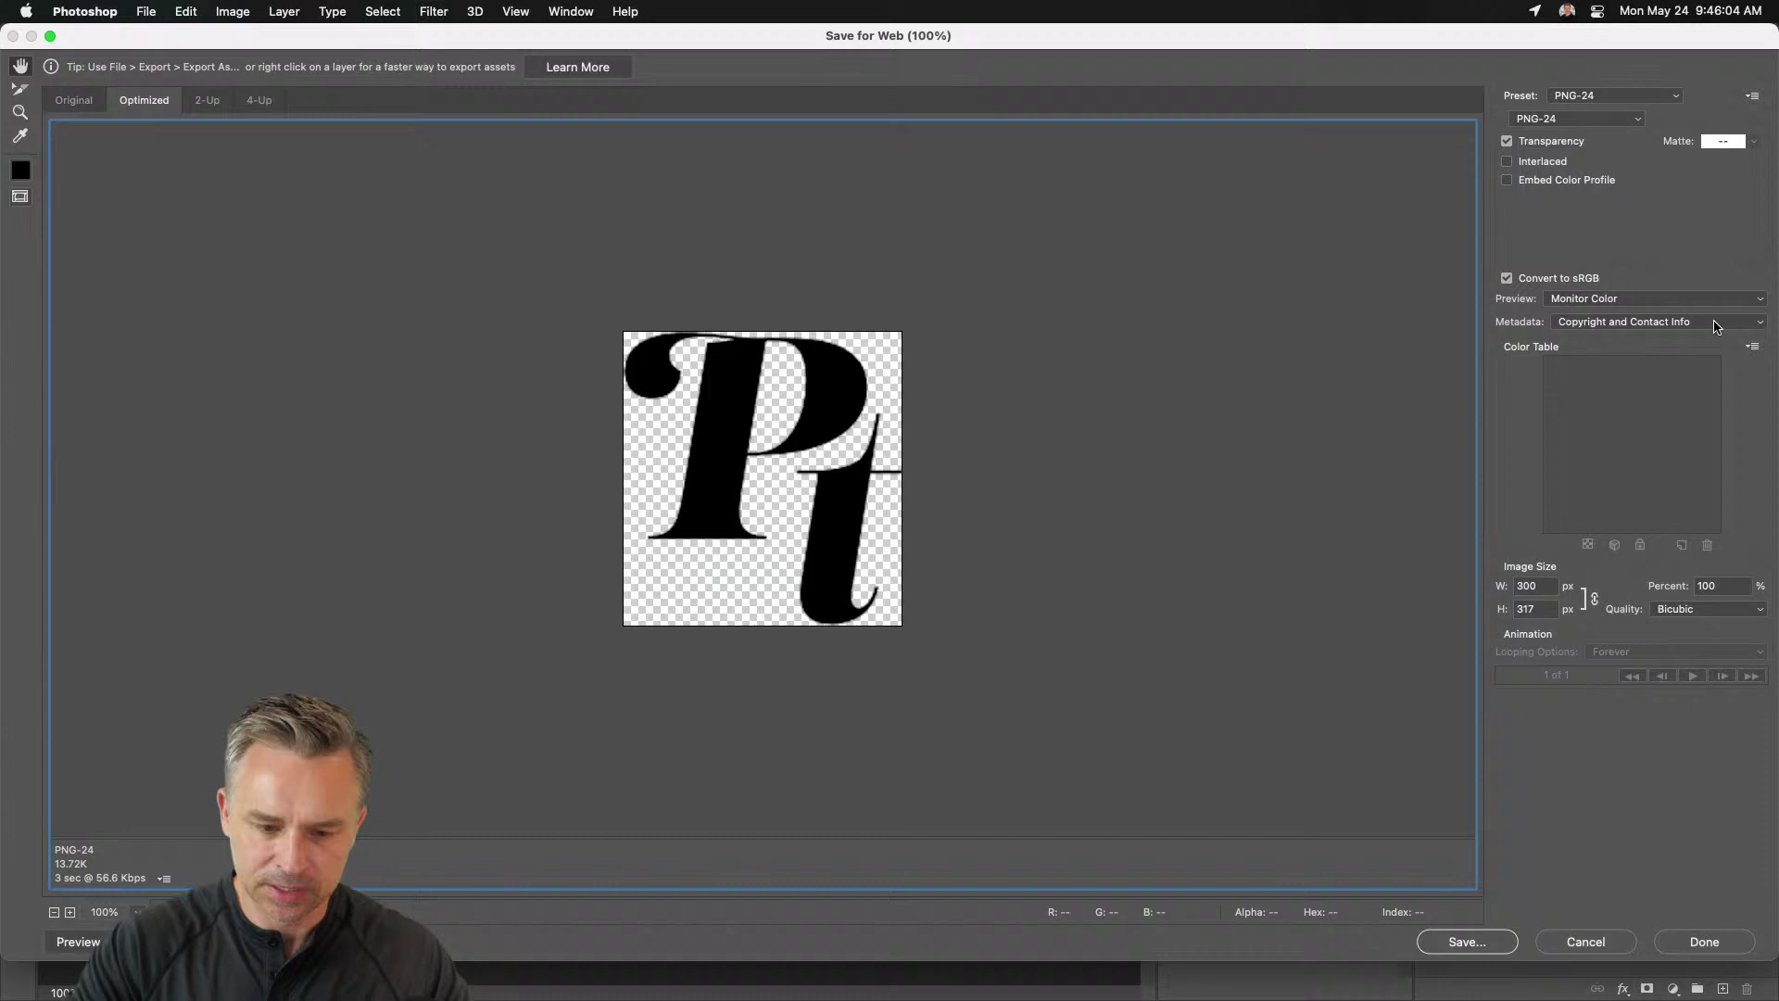
pyautogui.click(1419, 942)
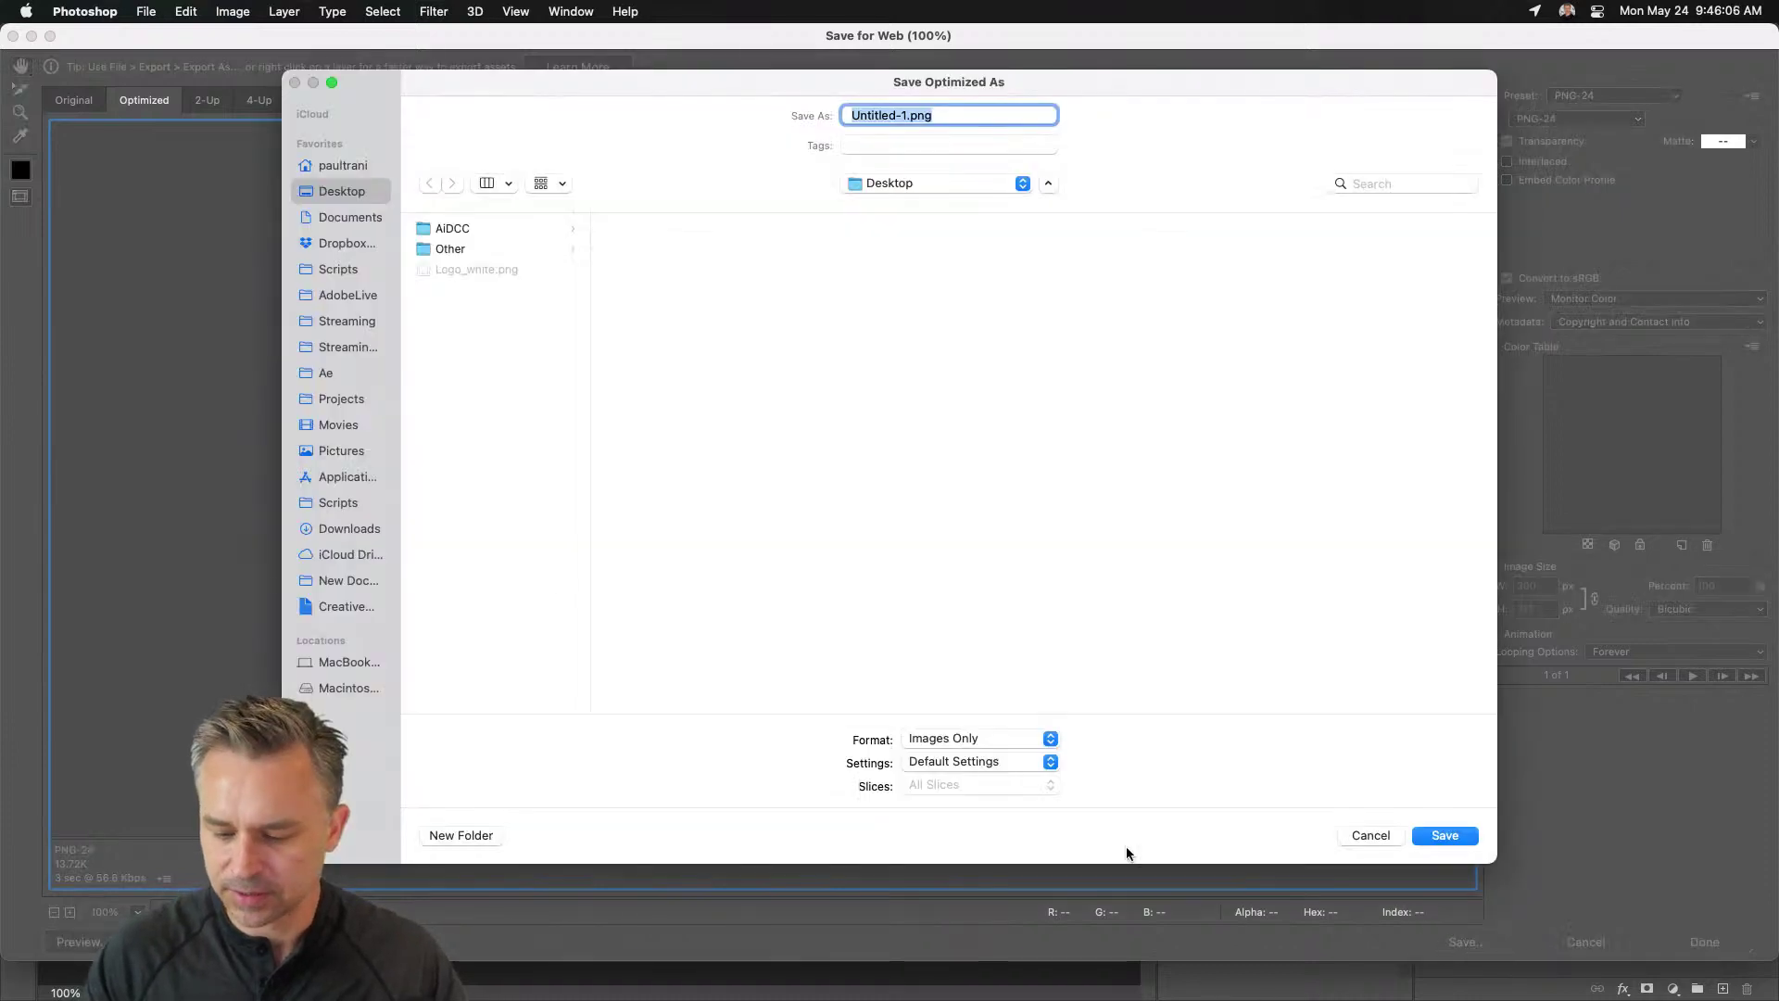
pyautogui.doubleClick(906, 116)
pyautogui.write('Logo_black')
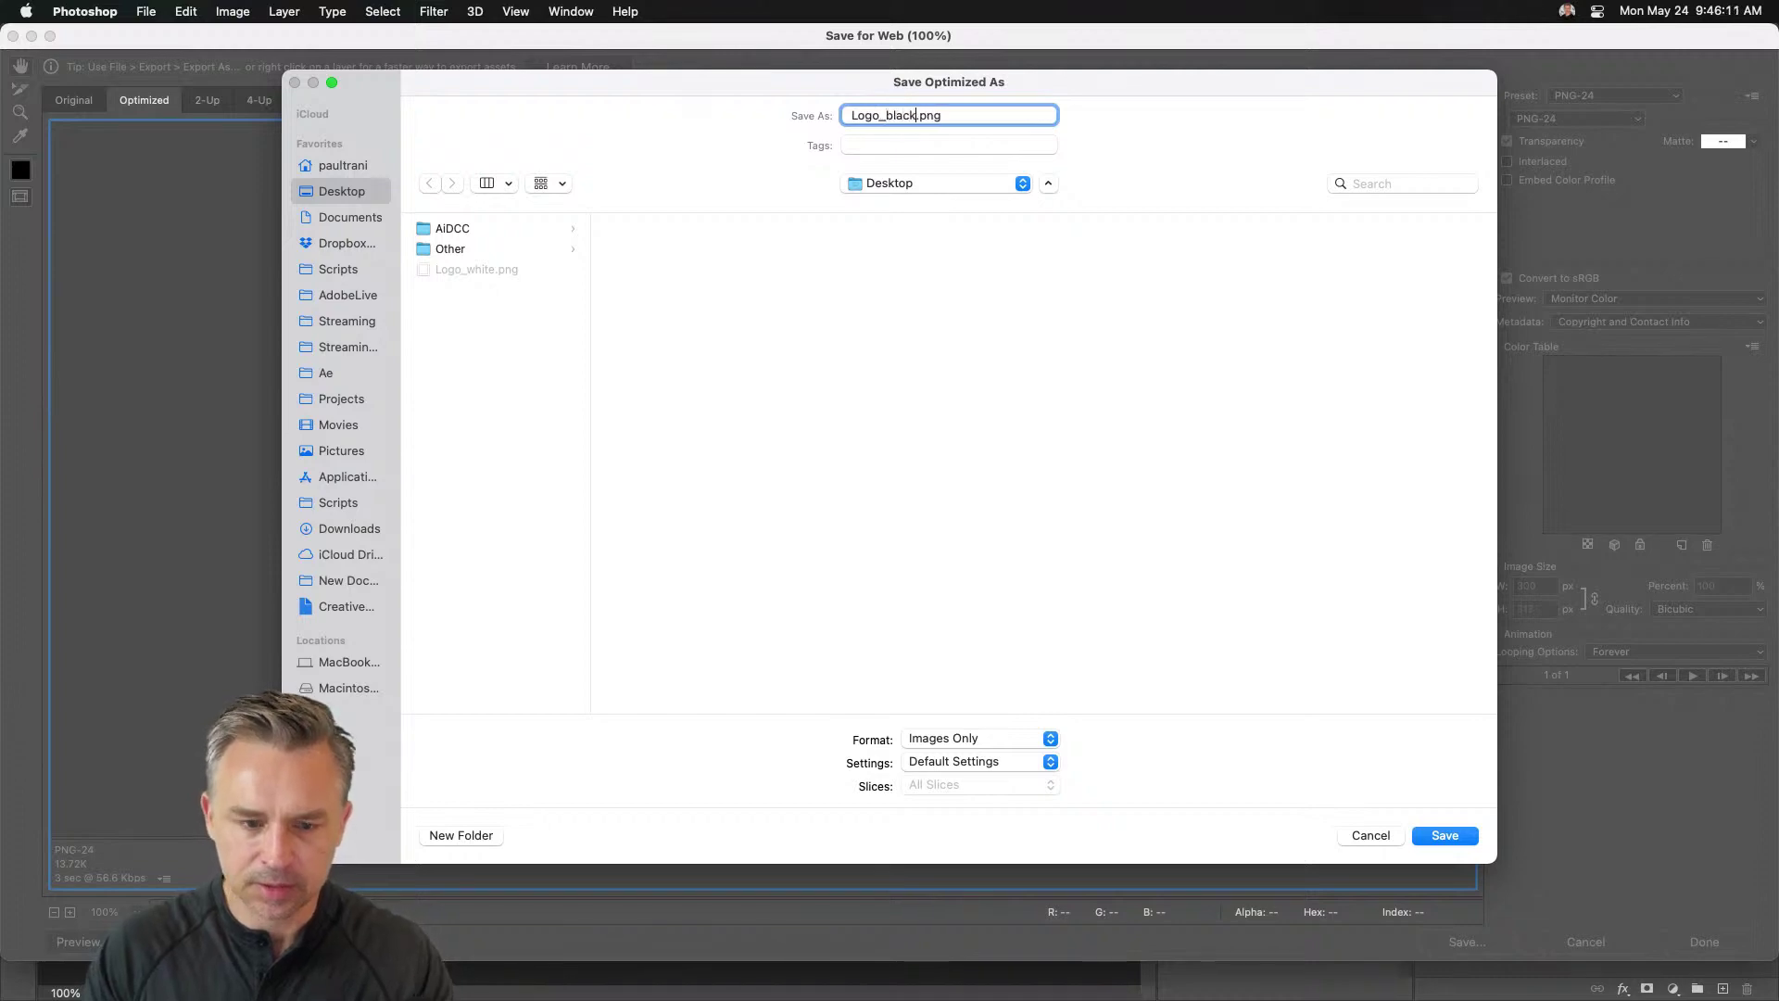
pyautogui.press('Return')
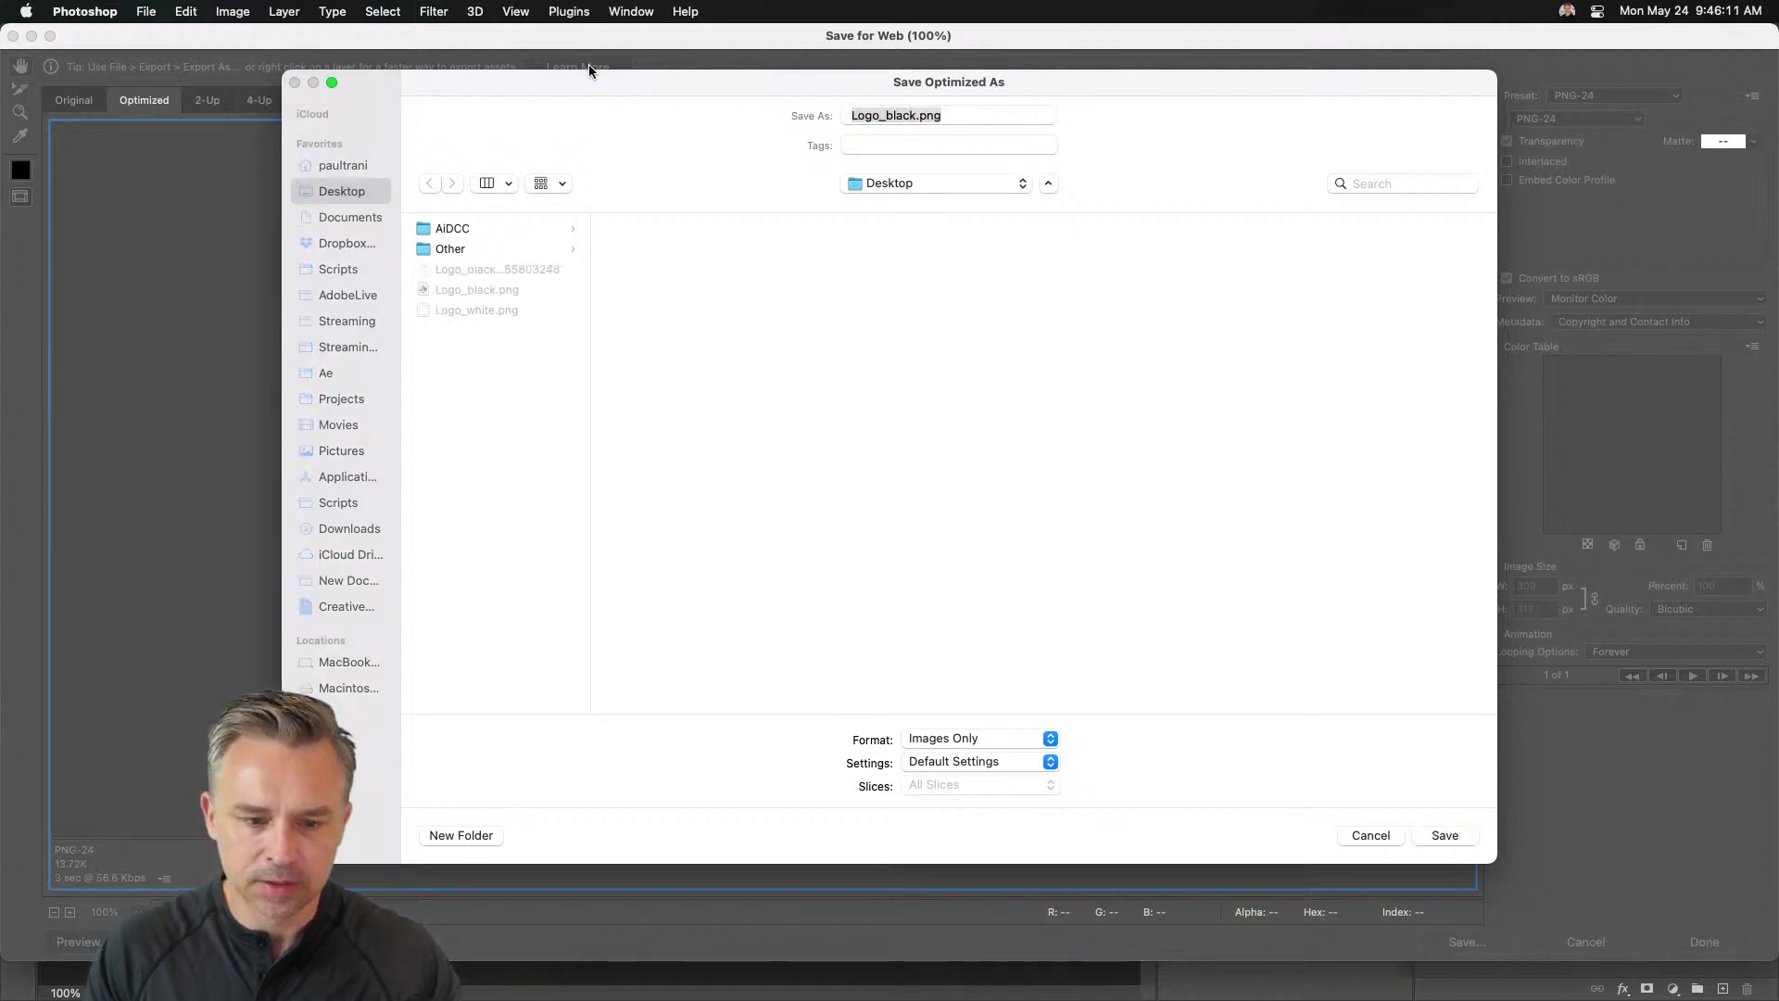
pyautogui.click(32, 34)
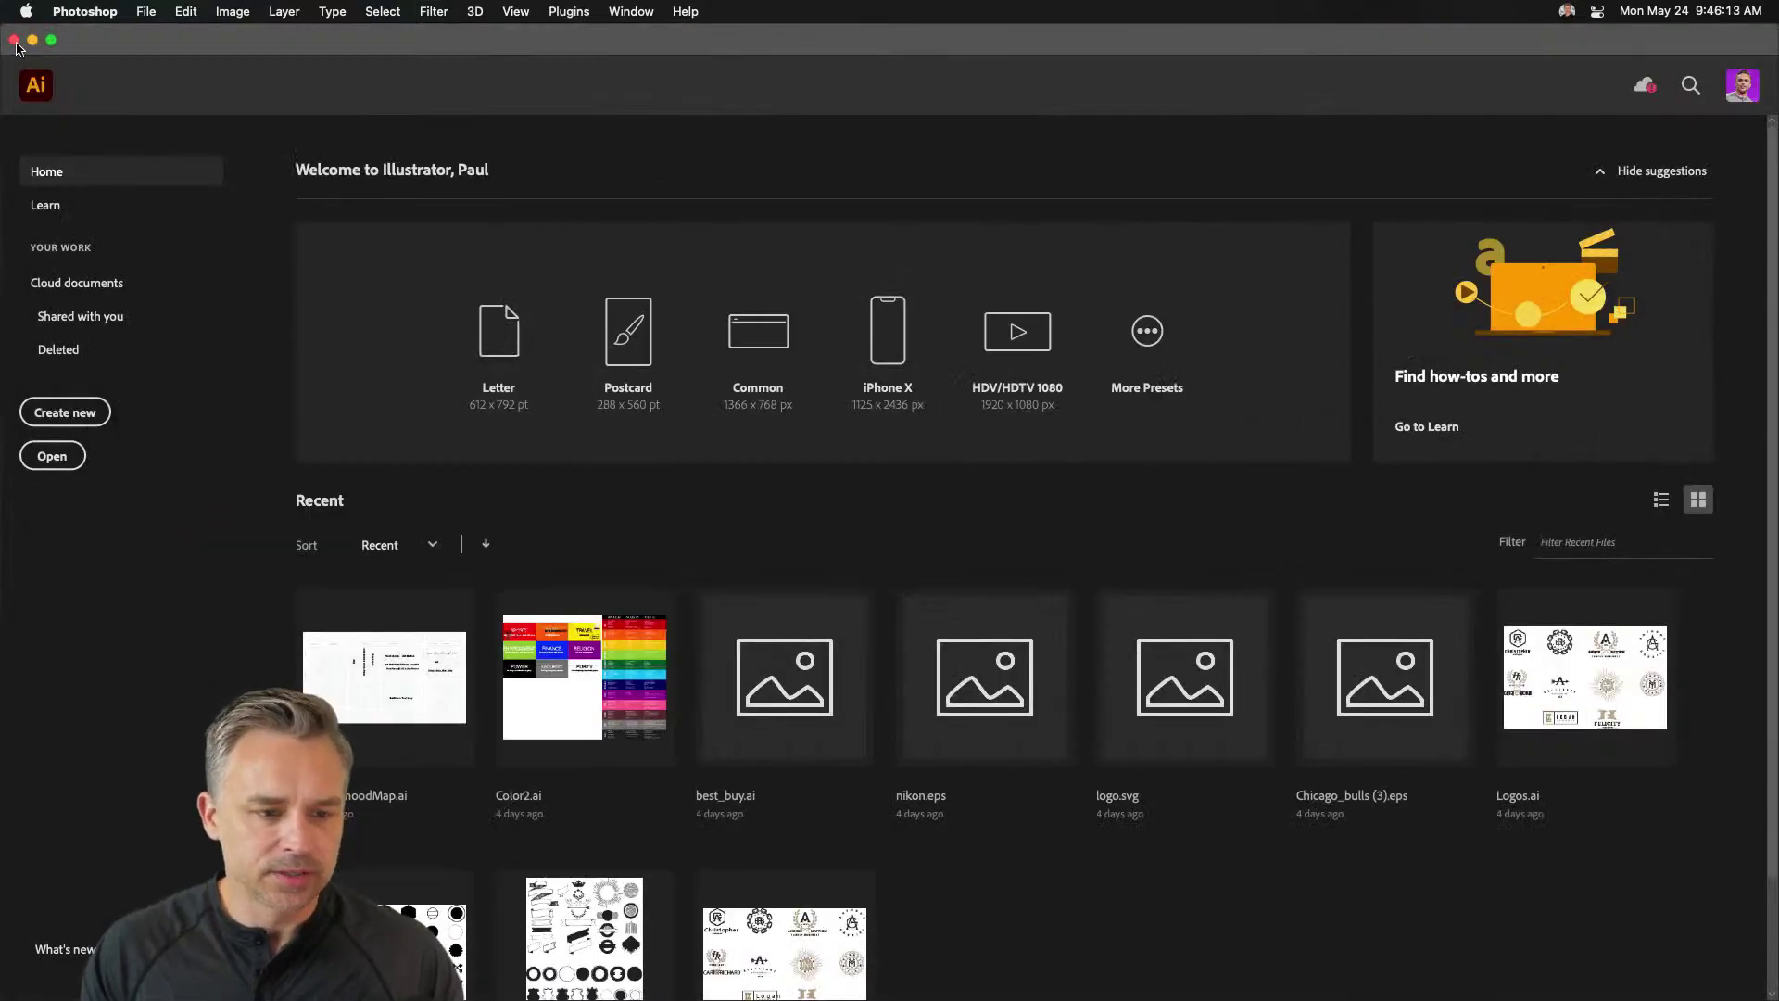
# - Switch back to Adobe Spark and upload Logo_black.png from the Desktop as the brand logo
pyautogui.click(33, 41)
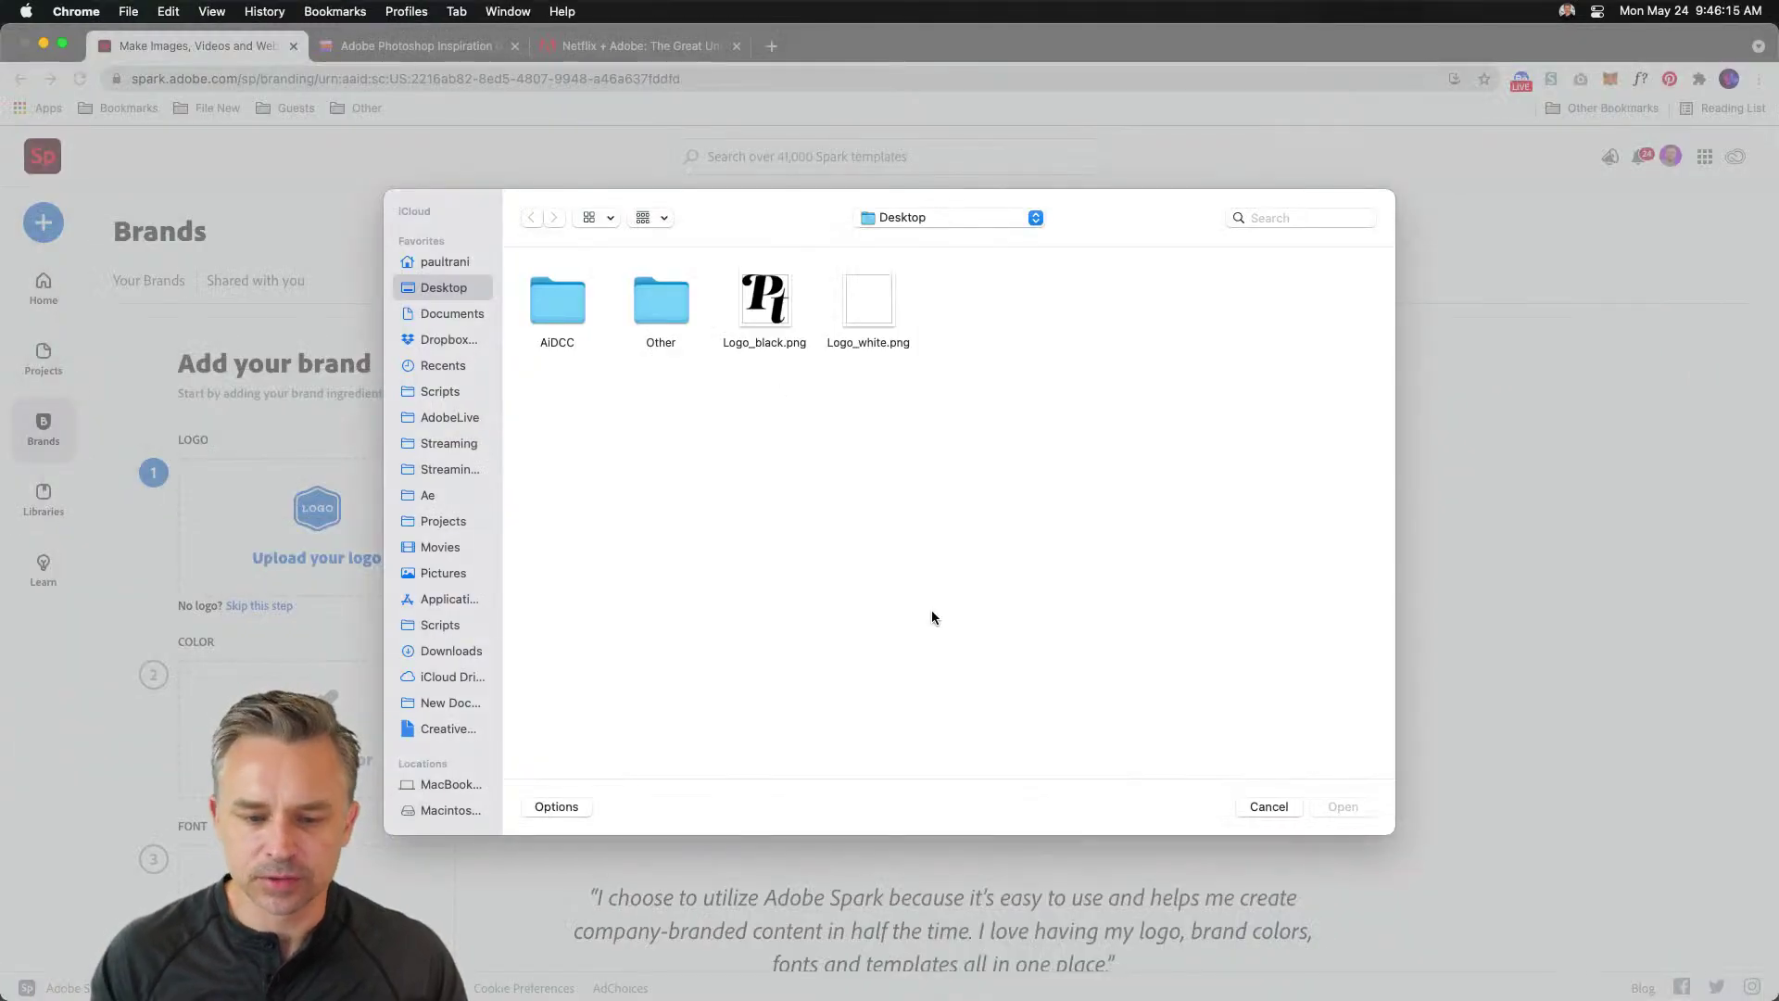
pyautogui.doubleClick(759, 298)
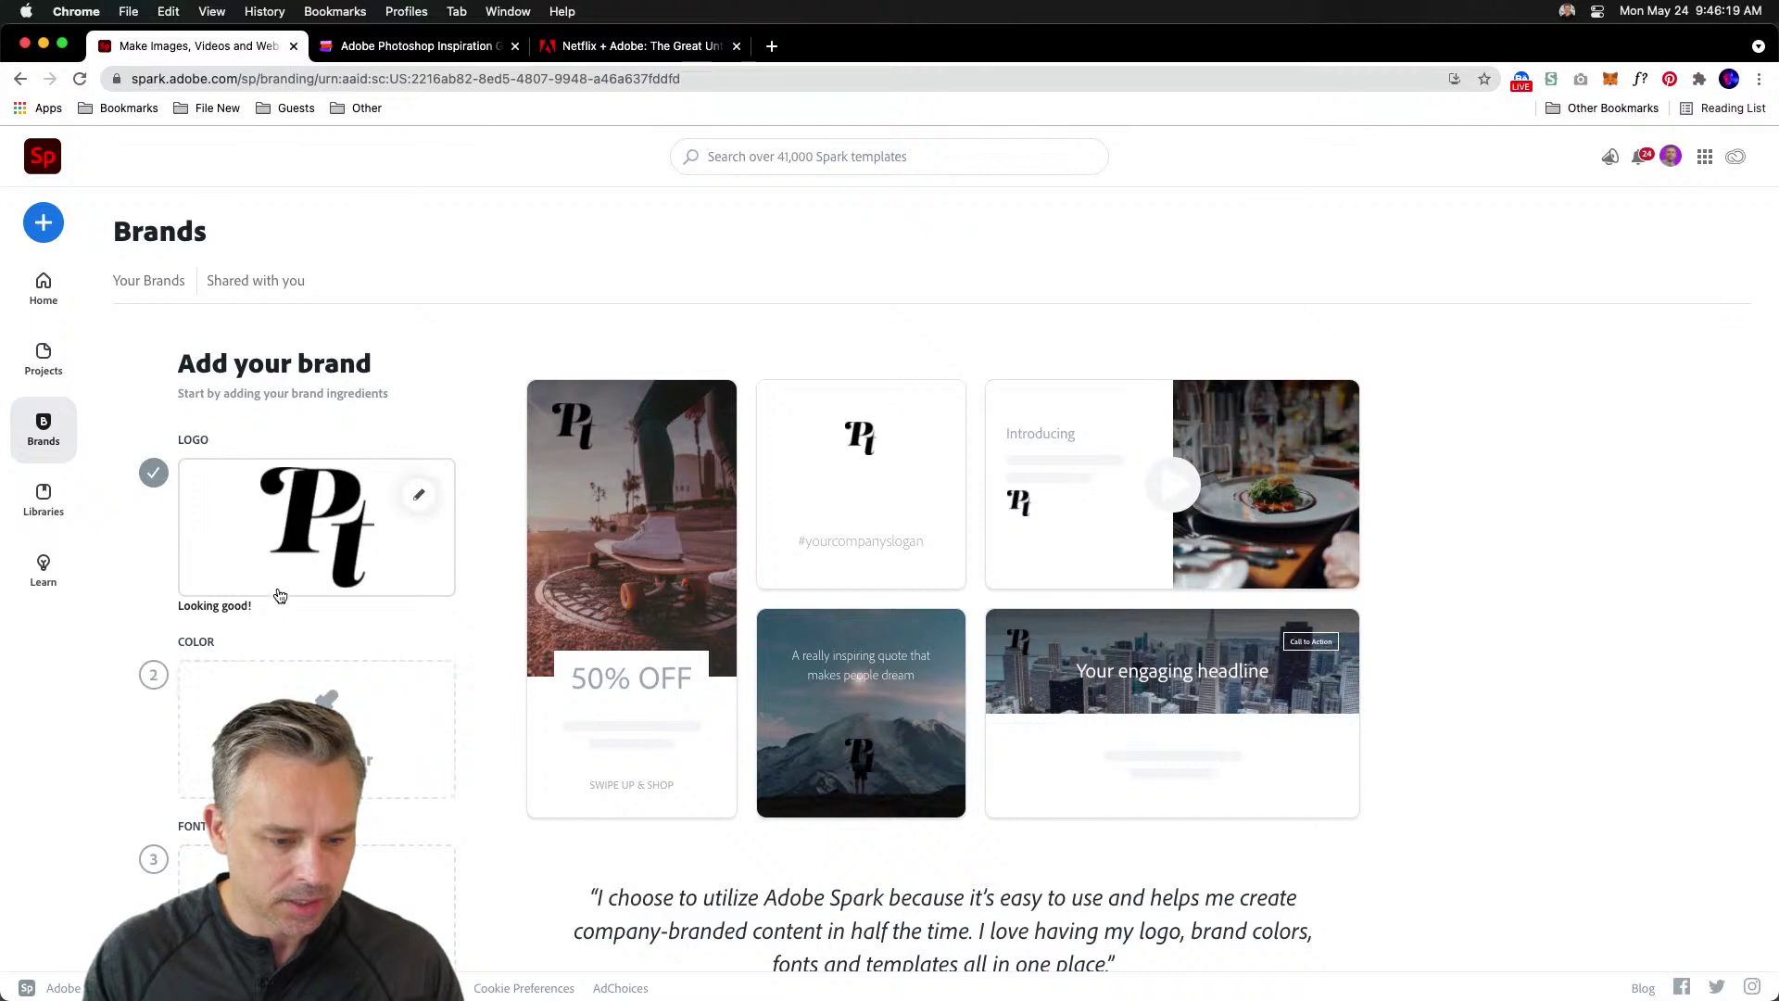
# - Open the brand's font choices and look through the modern, classic, loud and natural typefaces on offer
pyautogui.scroll(-3, 410, 510)
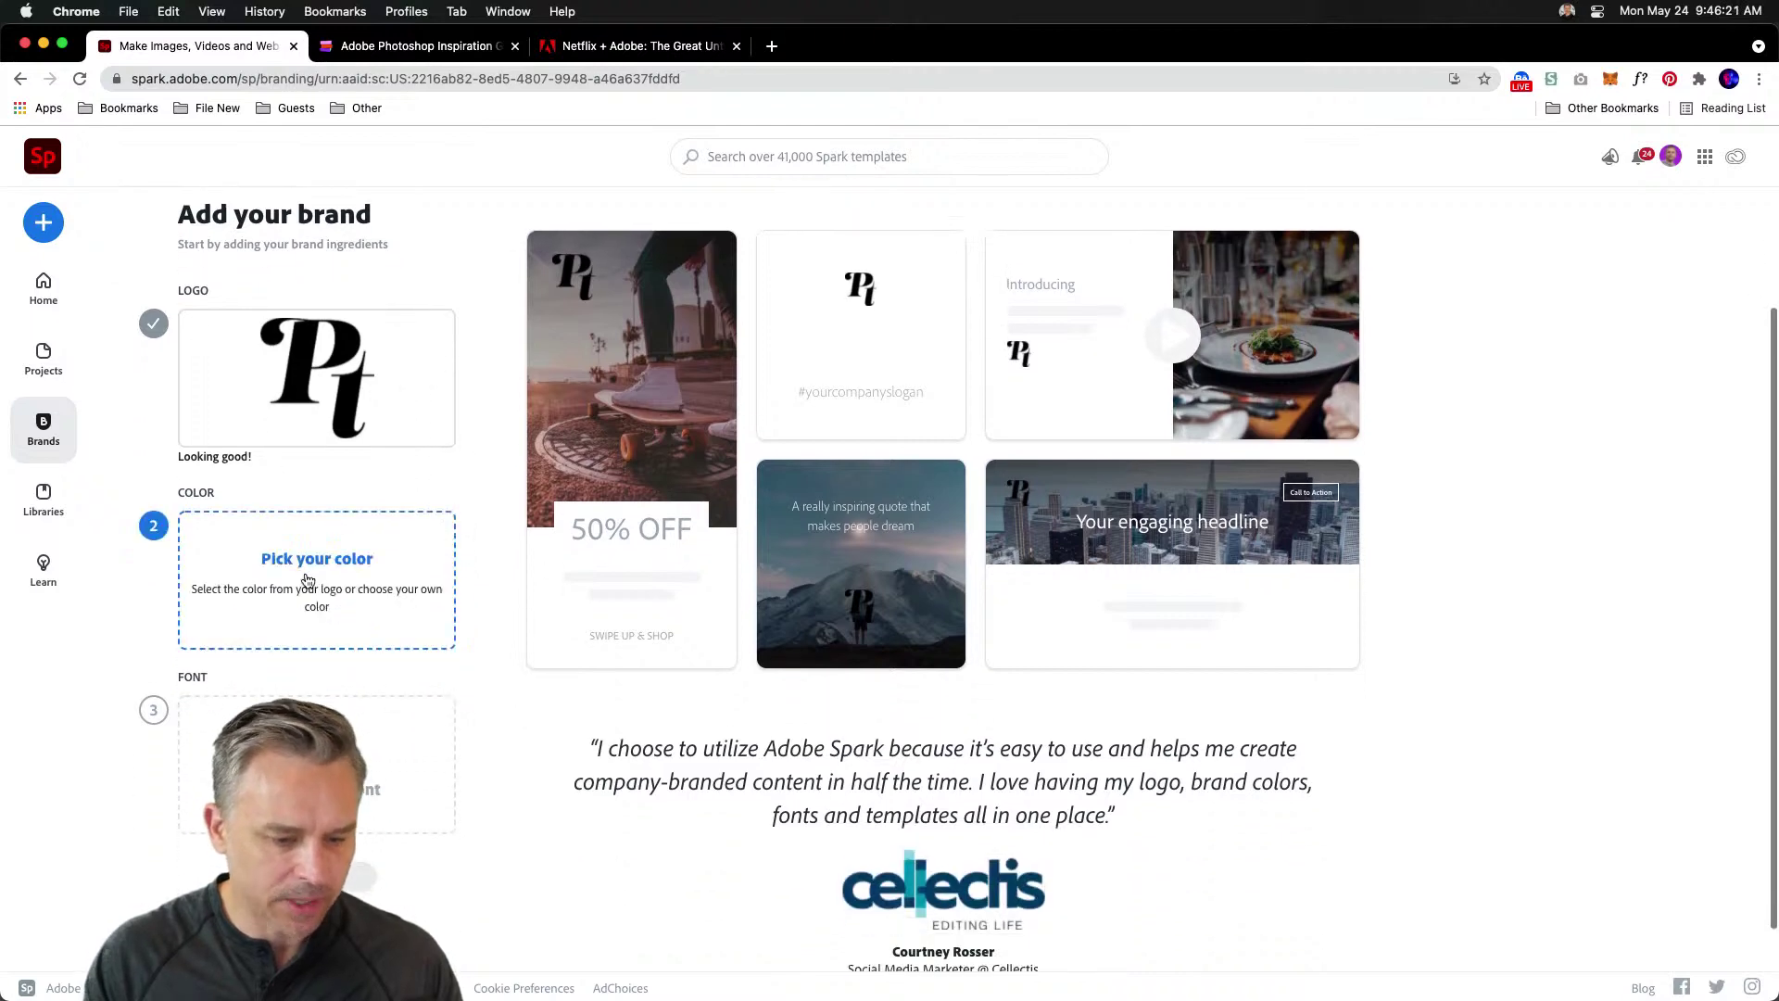
pyautogui.click(316, 760)
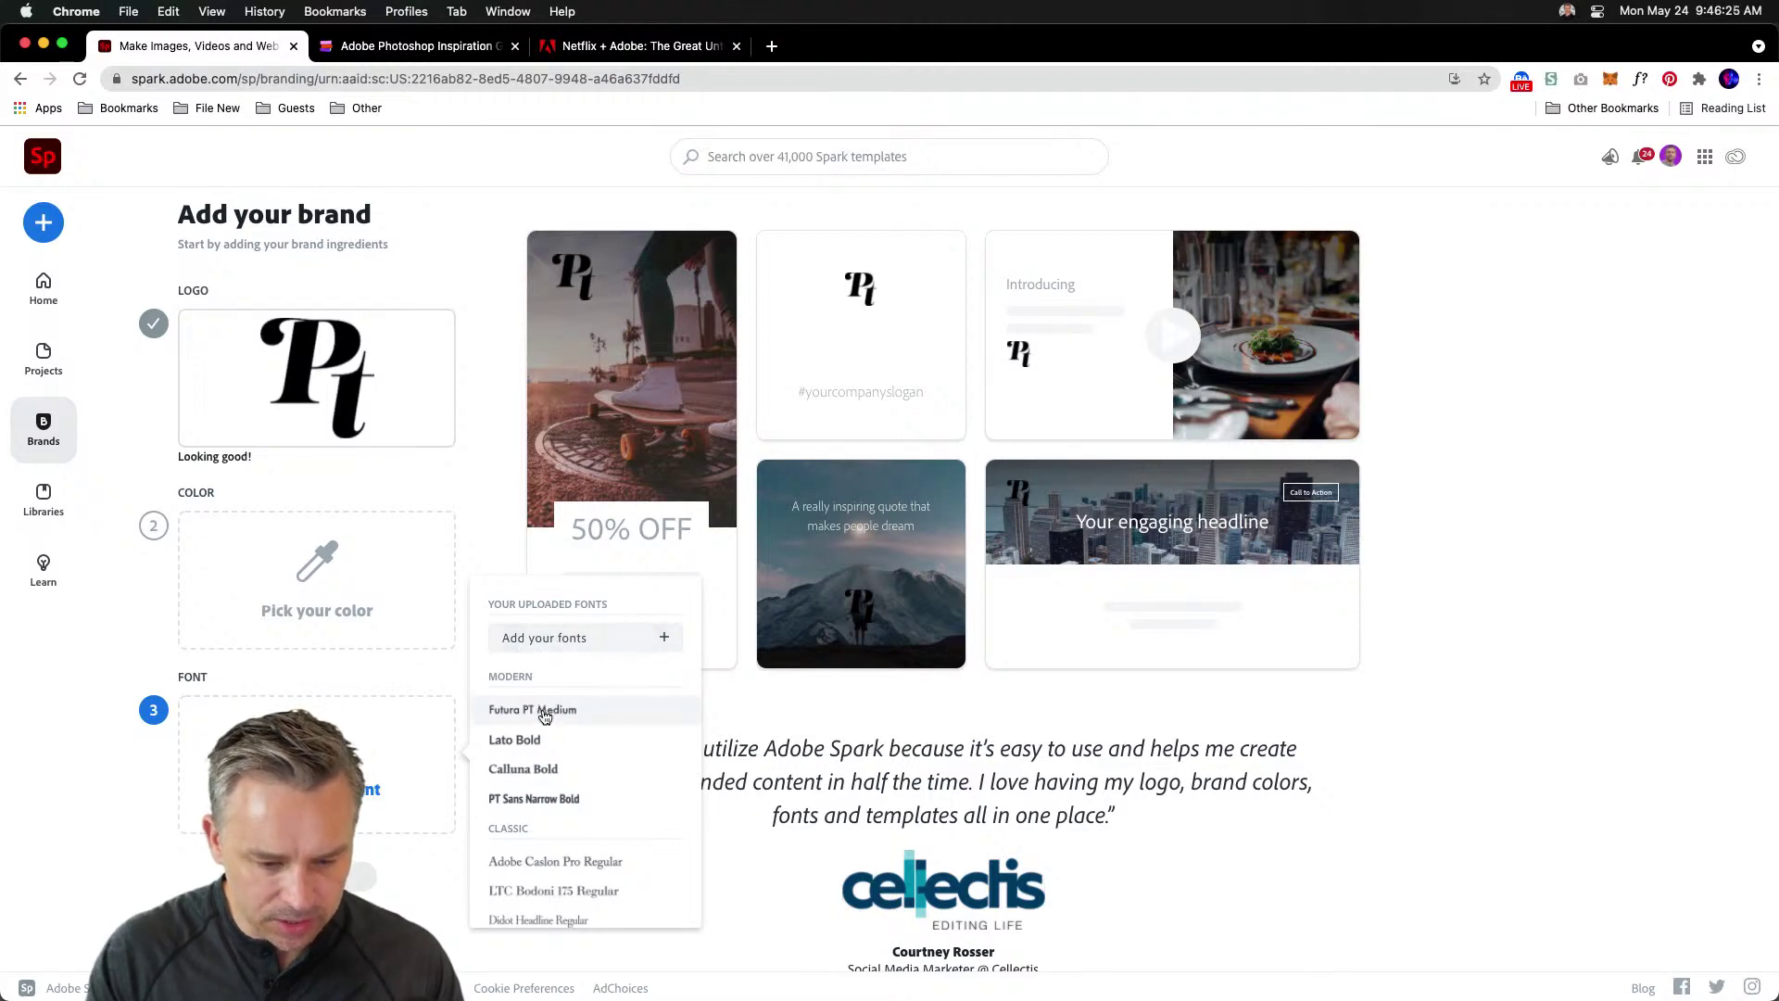
pyautogui.scroll(-10, 569, 646)
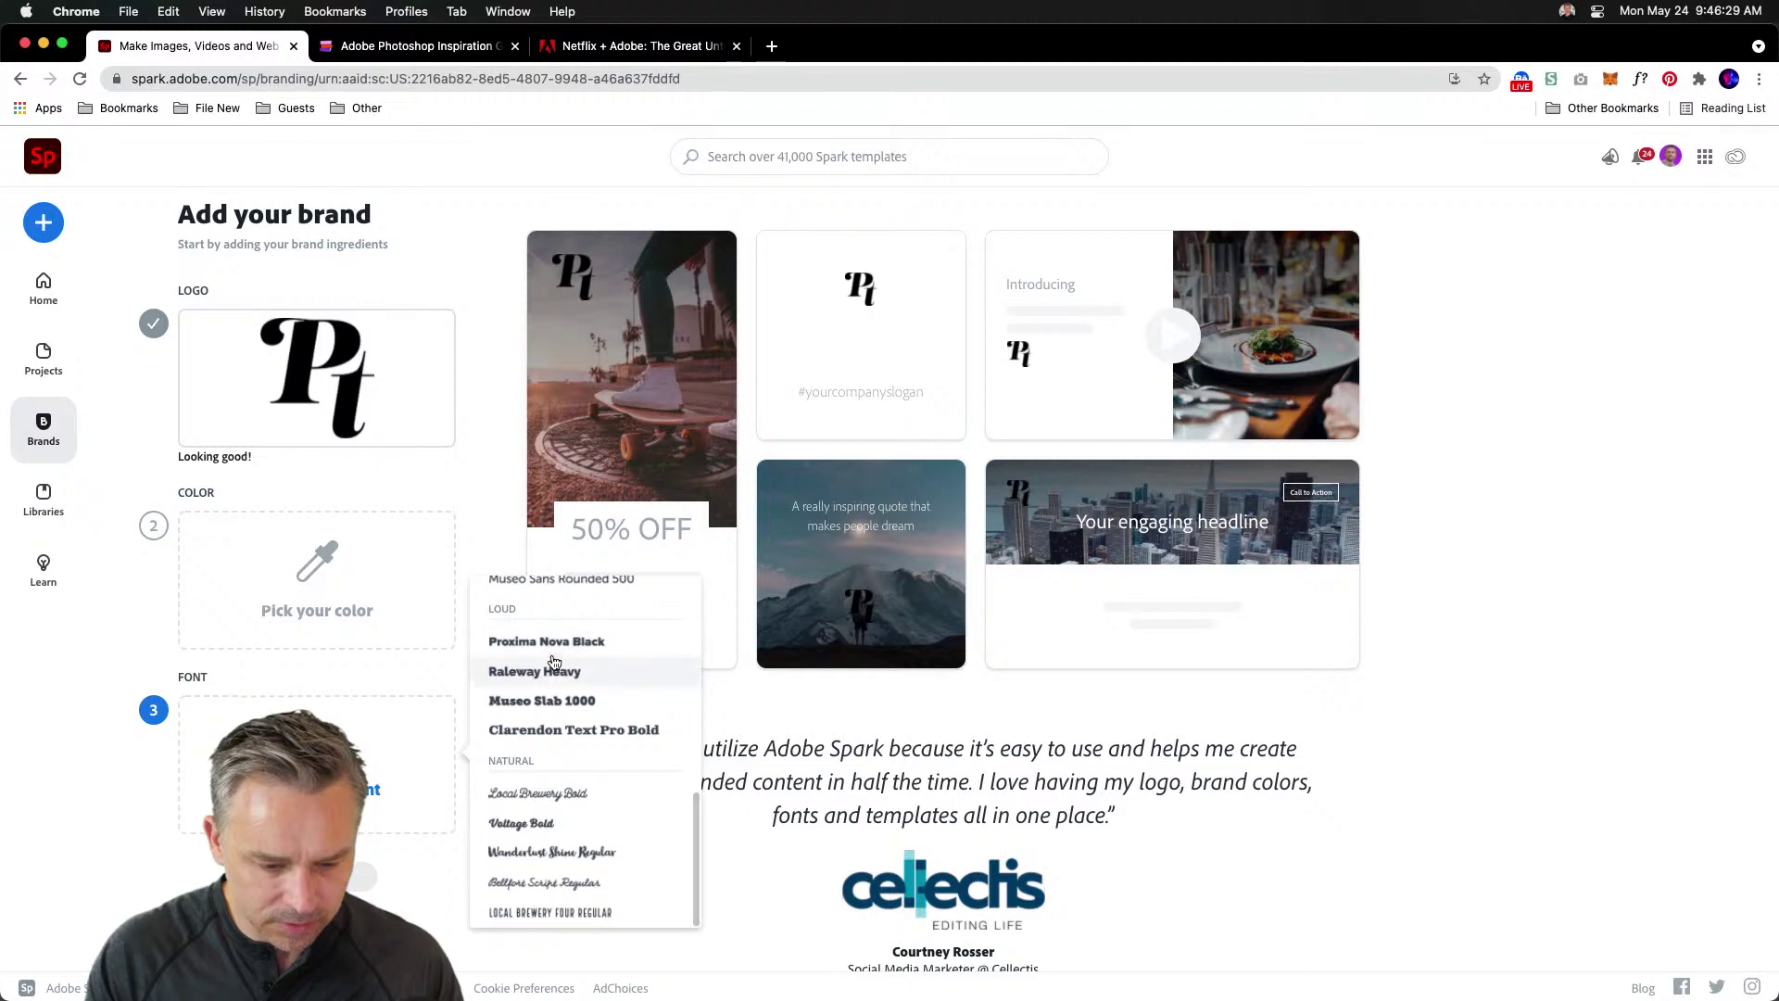
pyautogui.scroll(10, 562, 653)
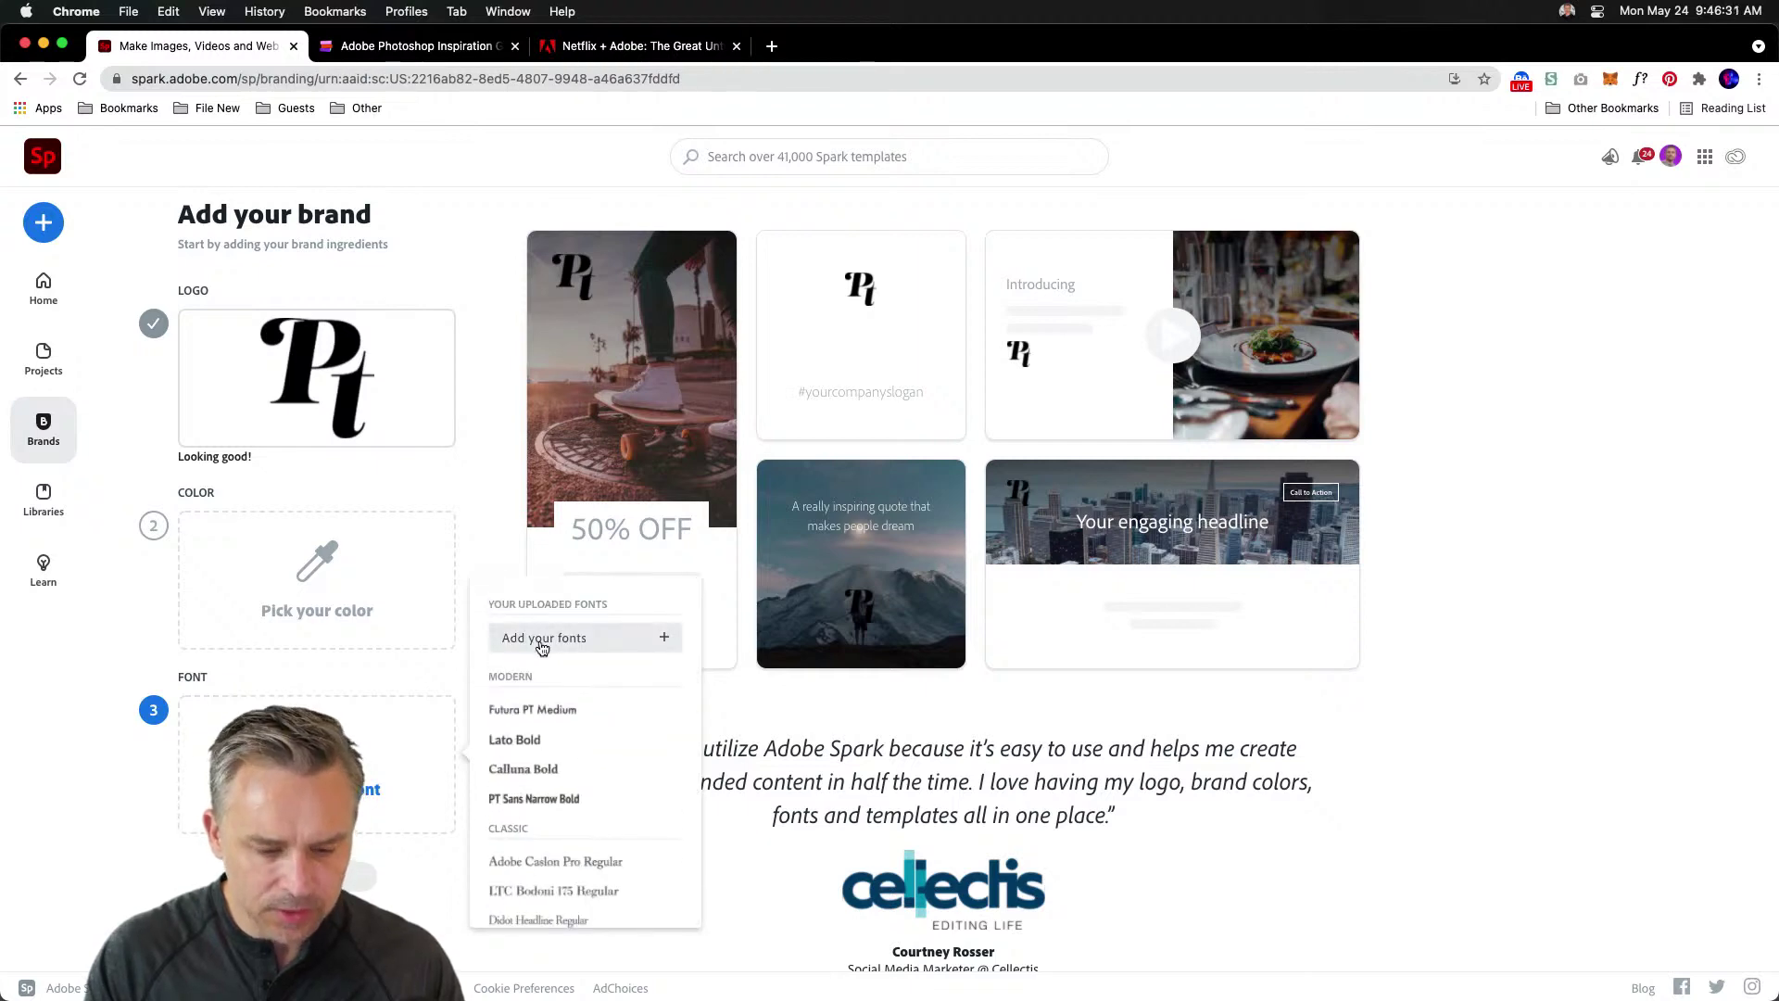
# - Try to upload a custom brand font, searching the Mac in Finder for lust.otf
pyautogui.click(543, 639)
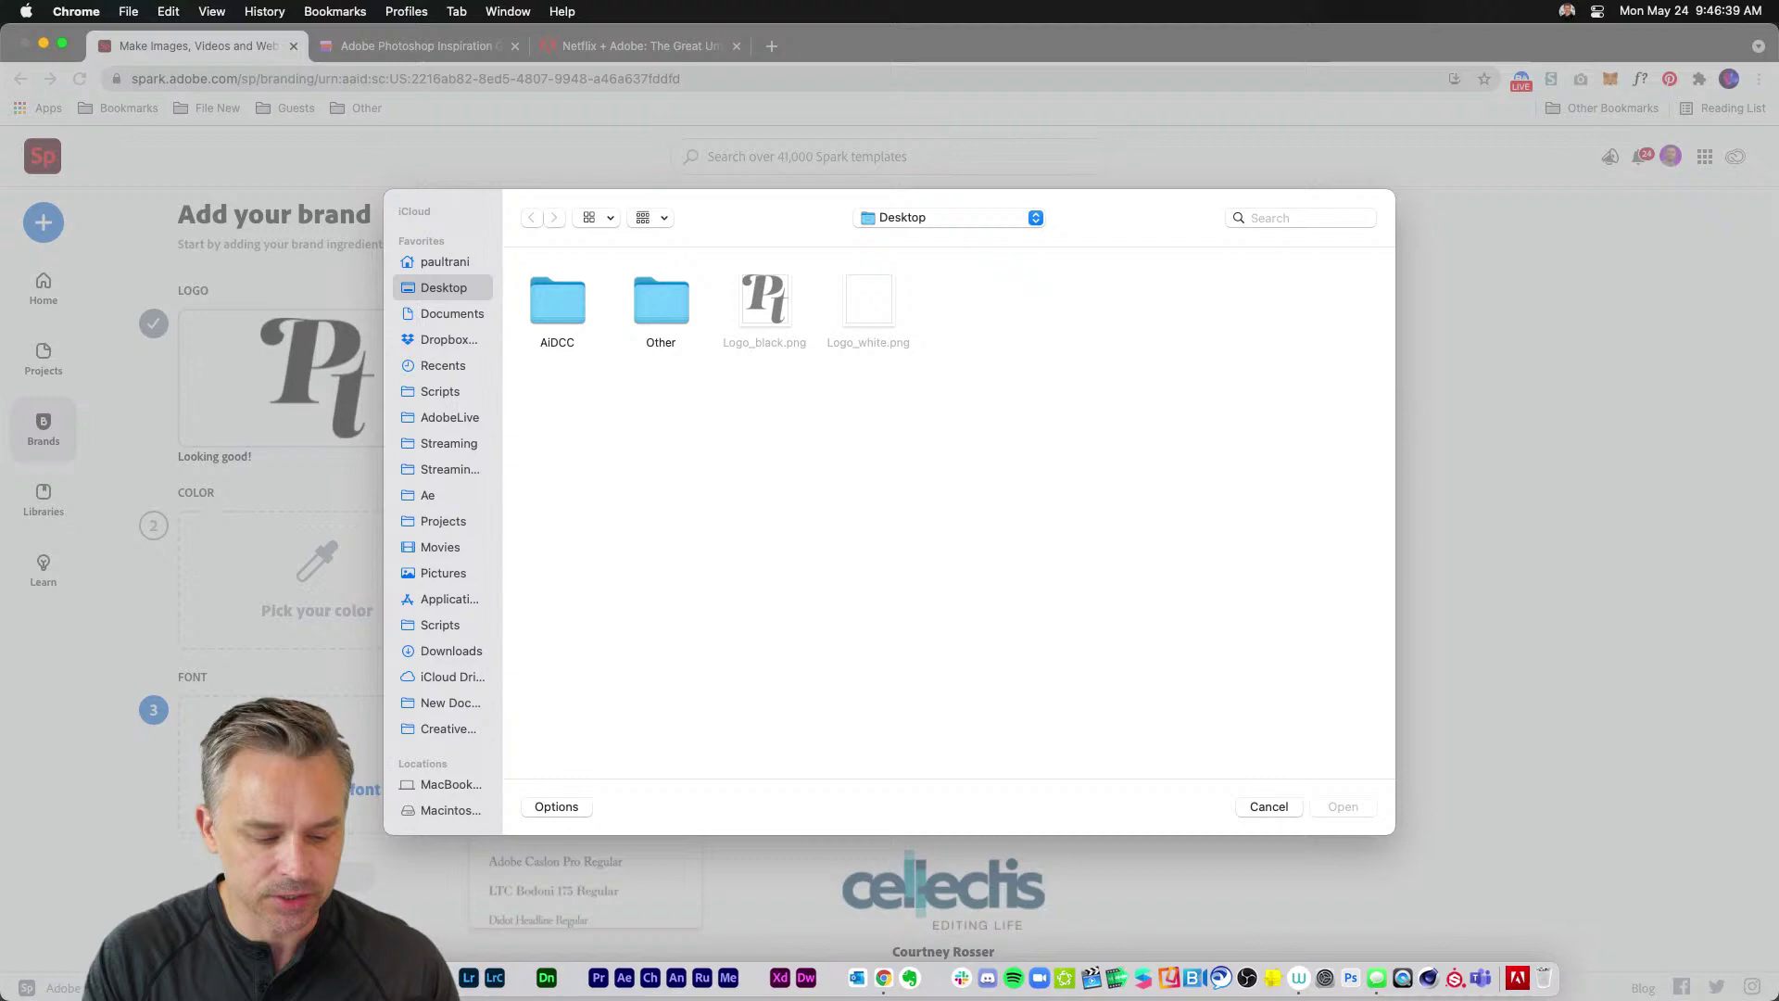
pyautogui.press('super+Tab')
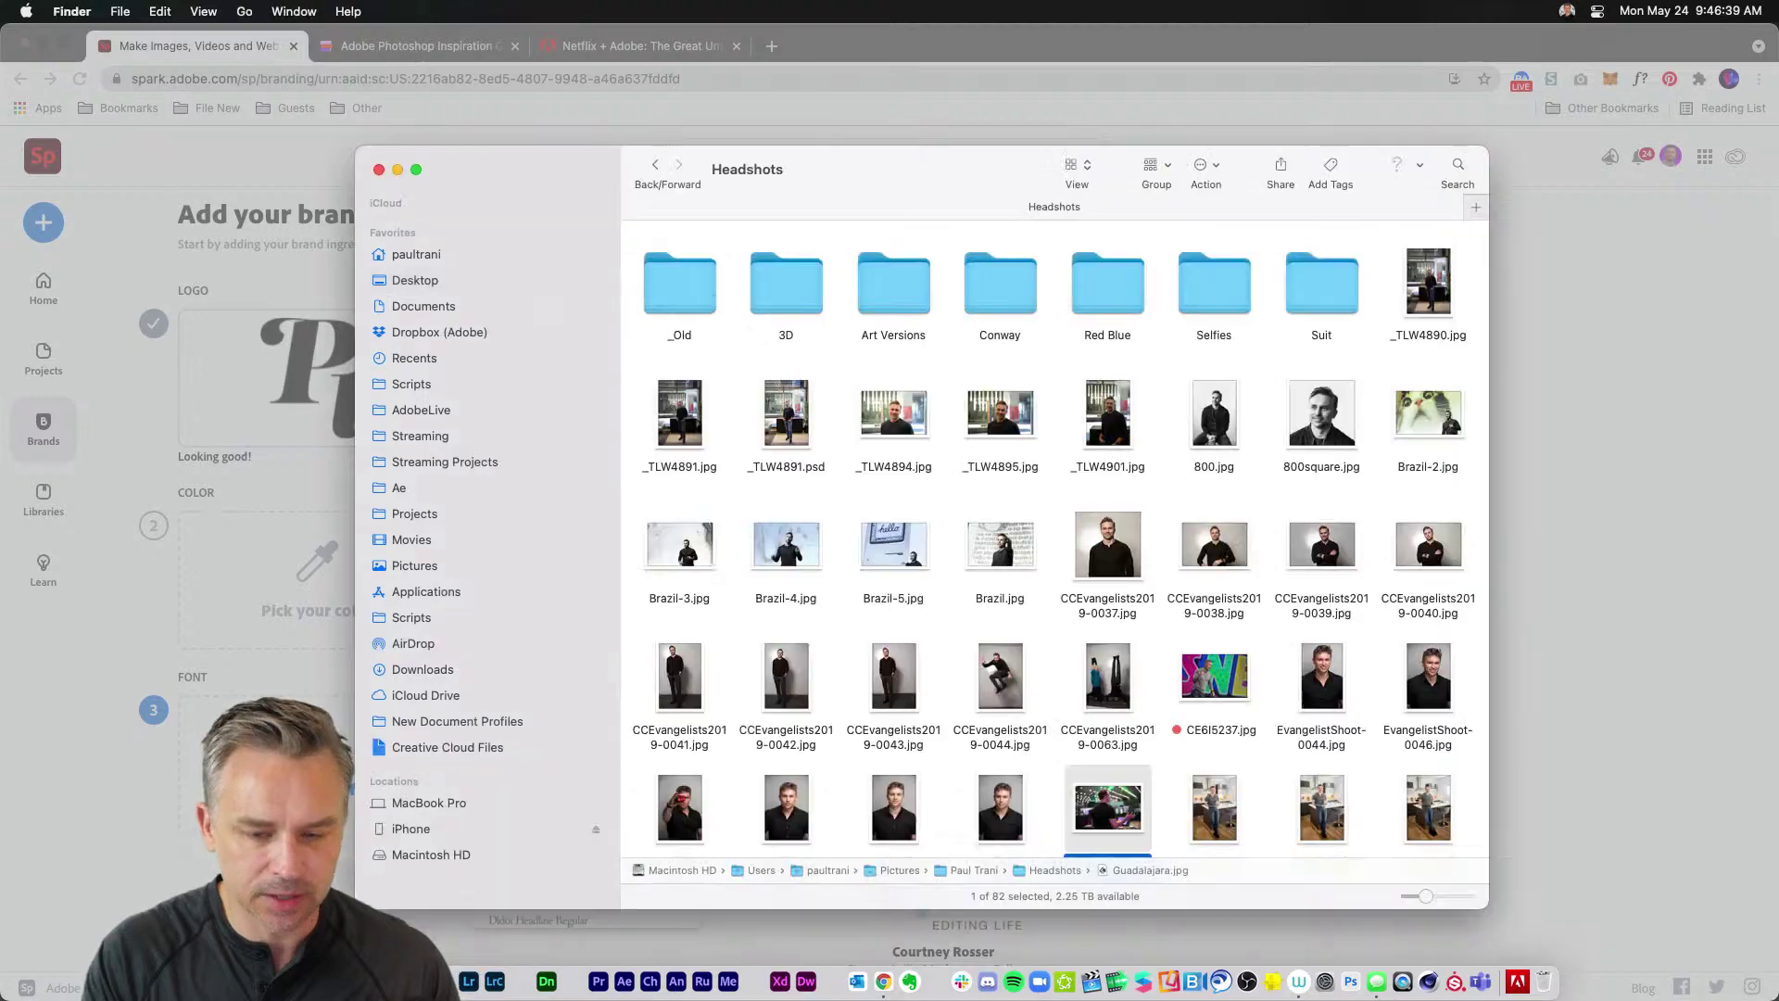
pyautogui.click(1458, 168)
pyautogui.write('lus')
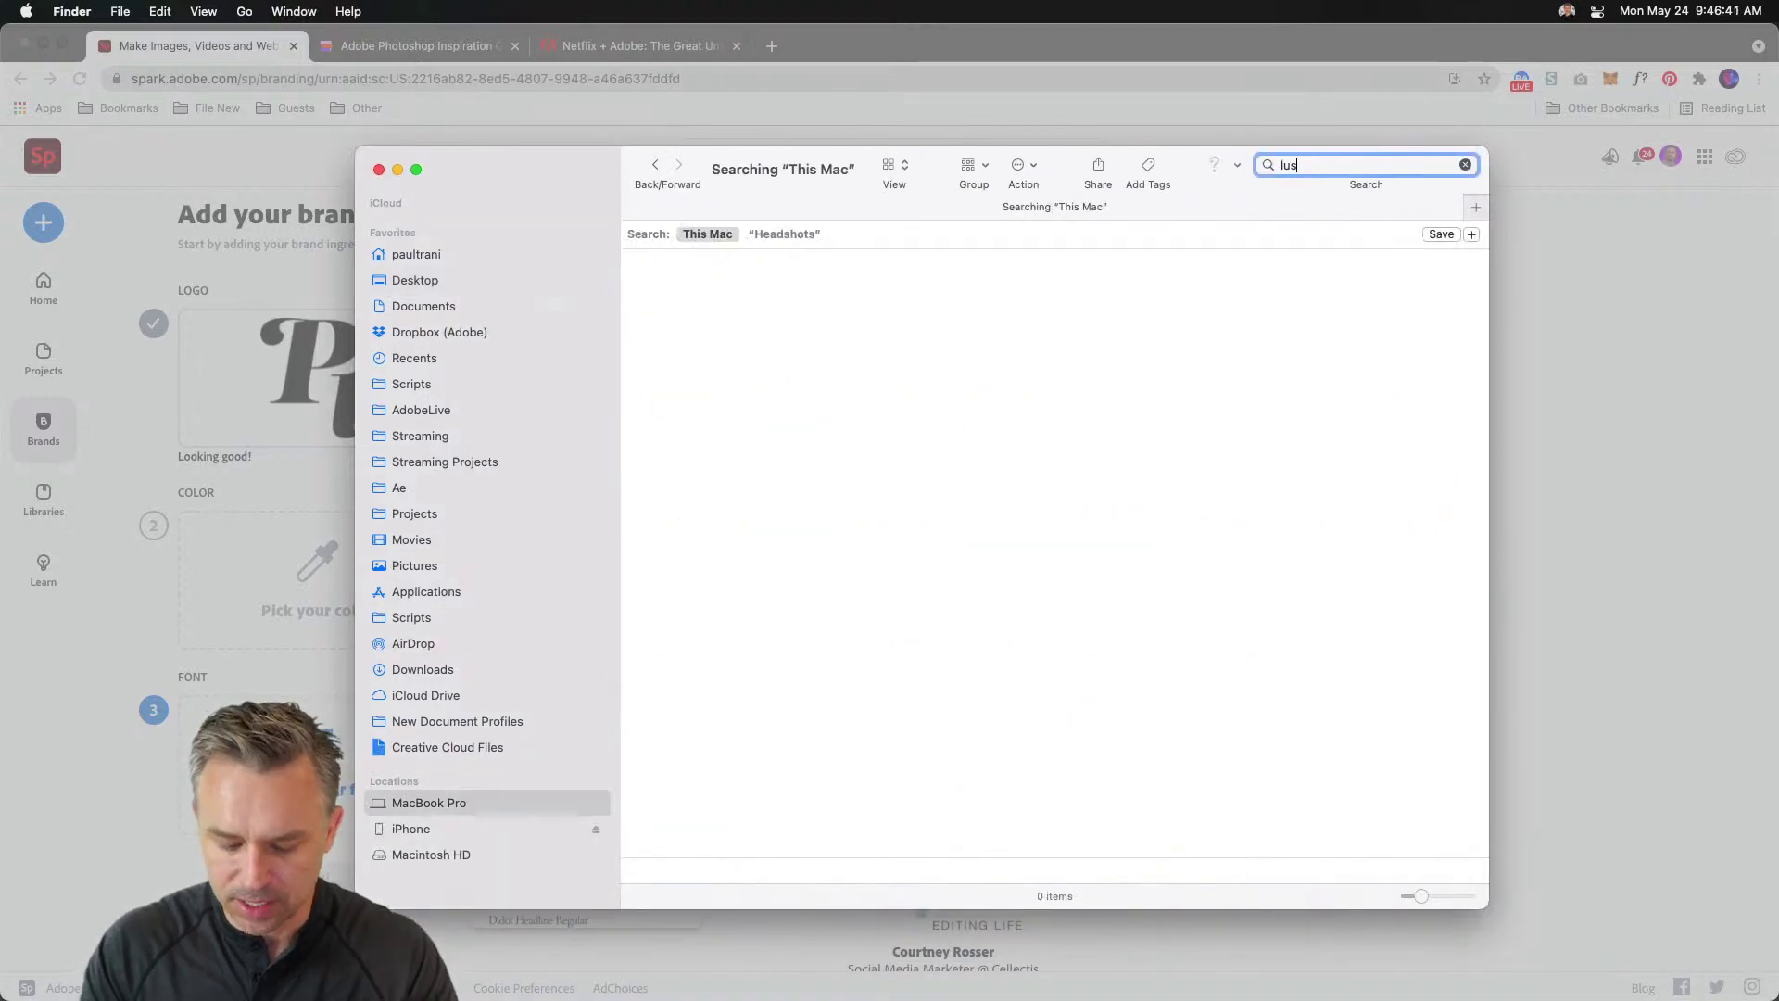
pyautogui.write('t.')
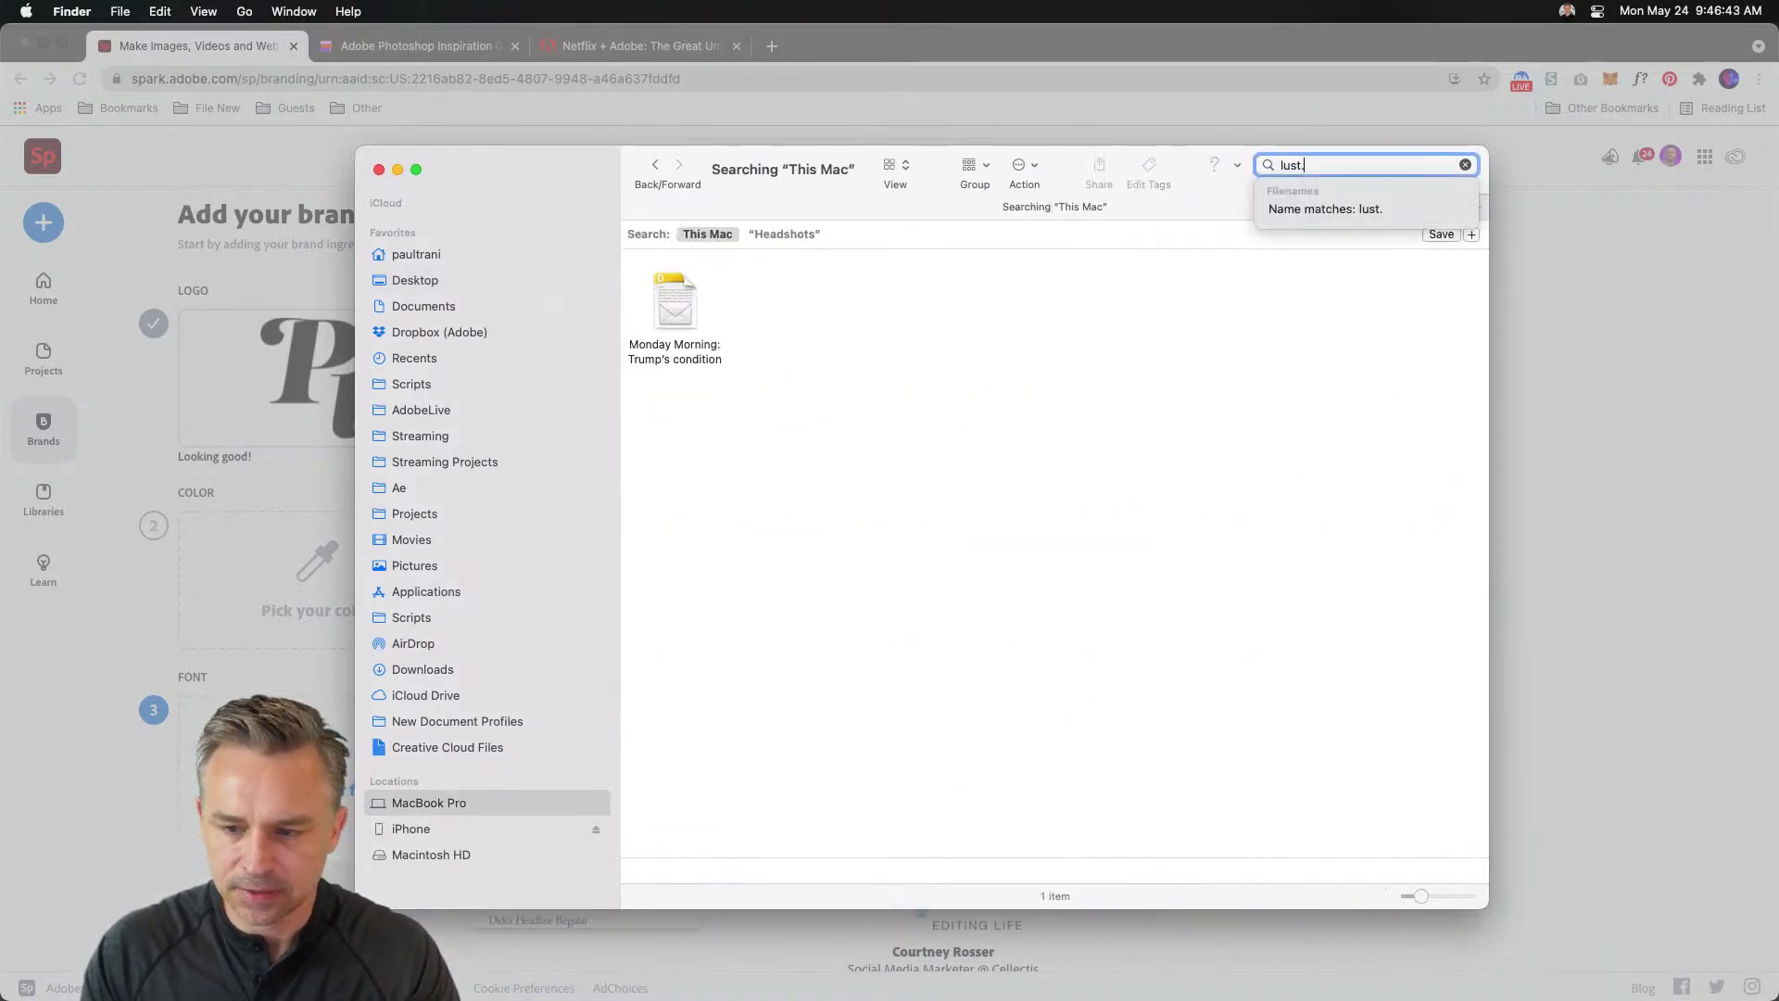
pyautogui.write('otf')
pyautogui.press('Return')
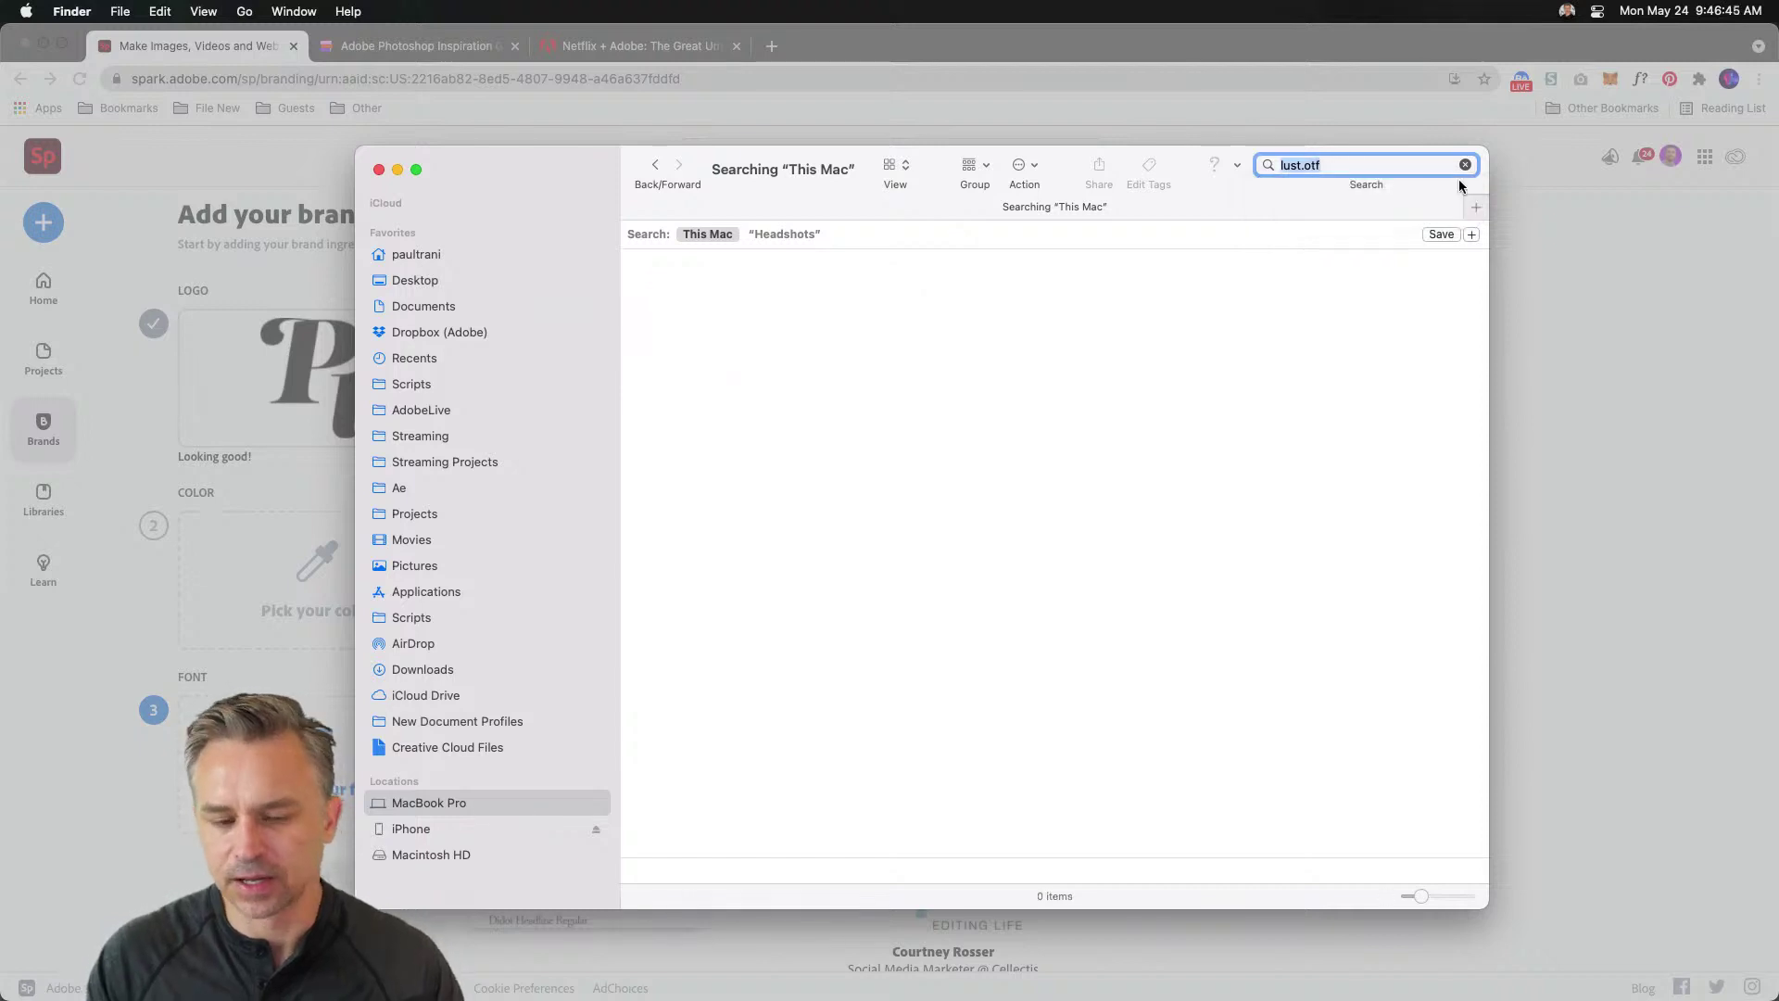
pyautogui.click(1465, 165)
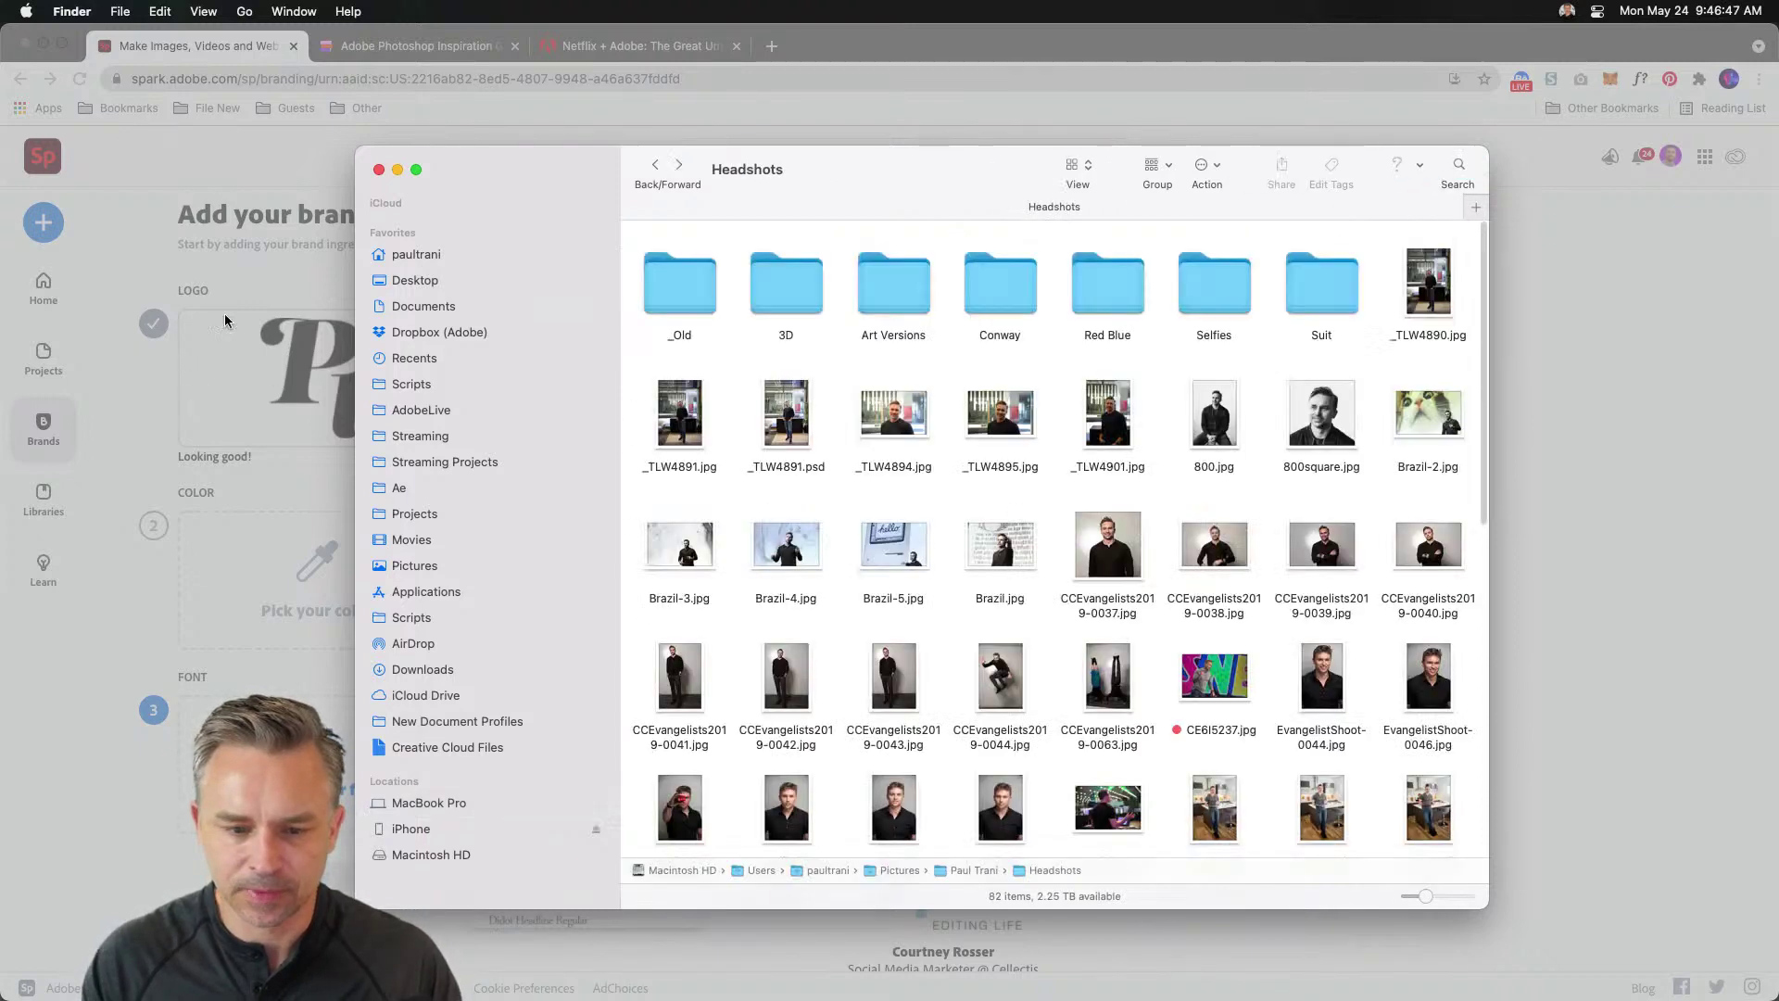
pyautogui.click(378, 170)
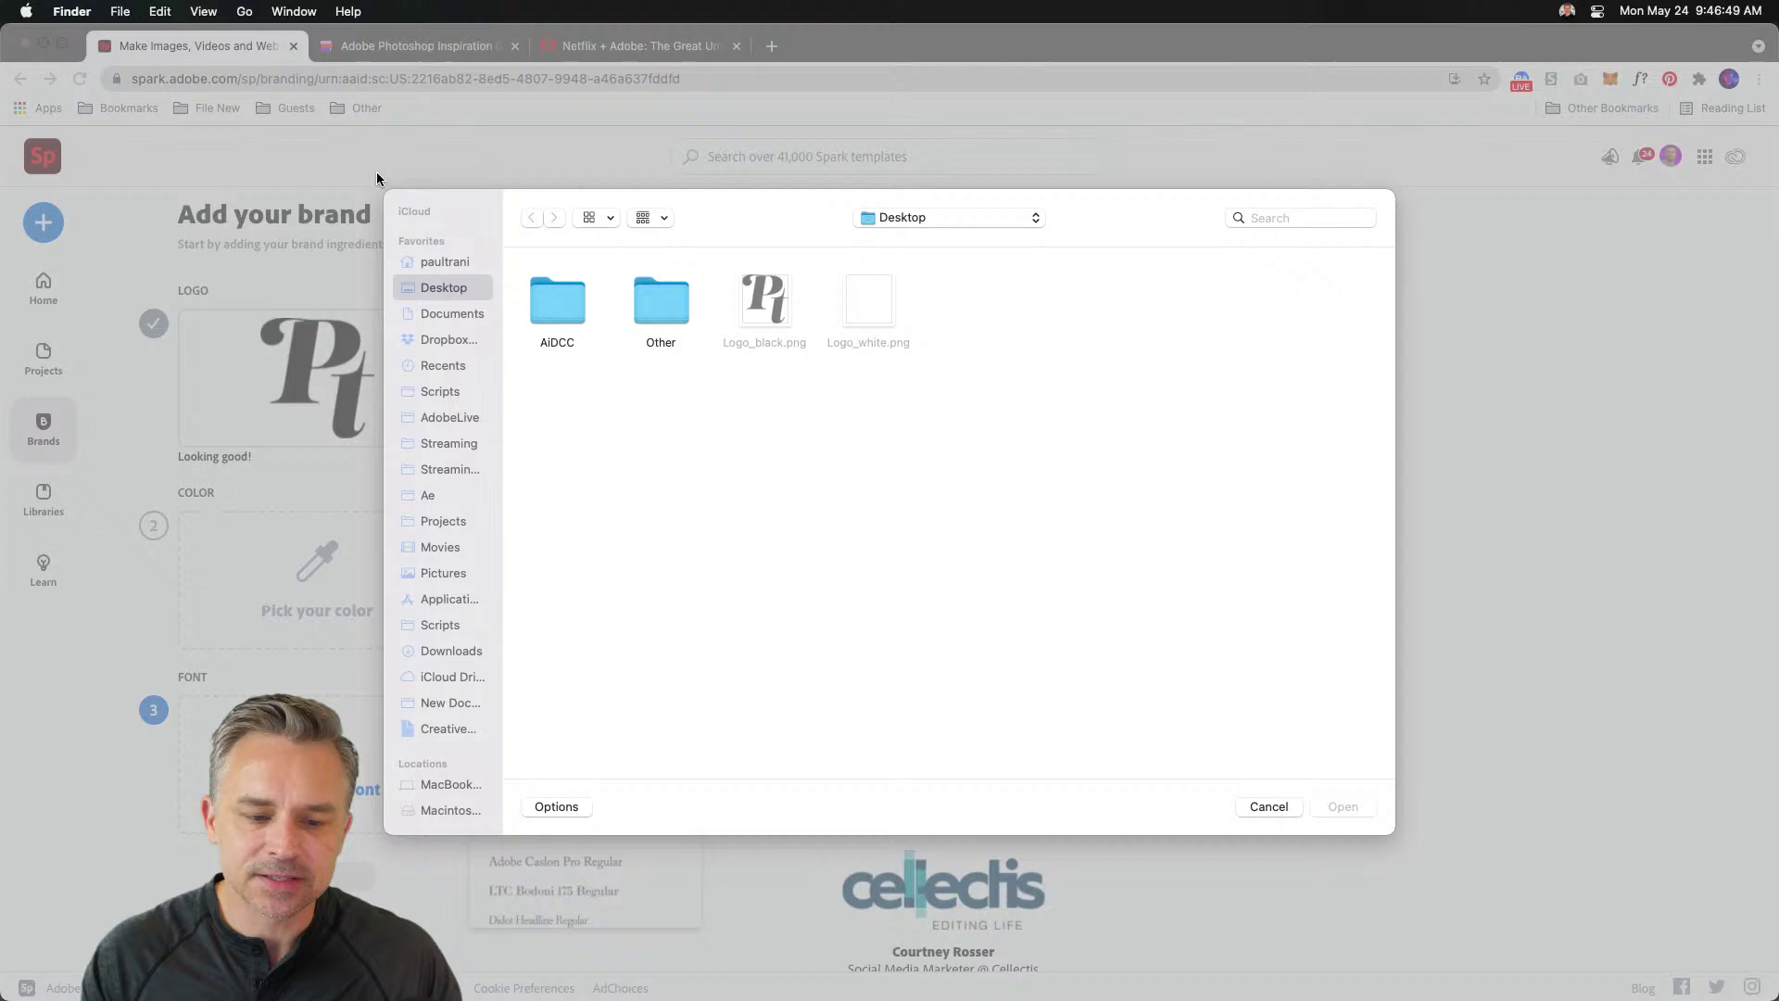
pyautogui.click(588, 658)
pyautogui.click(1270, 809)
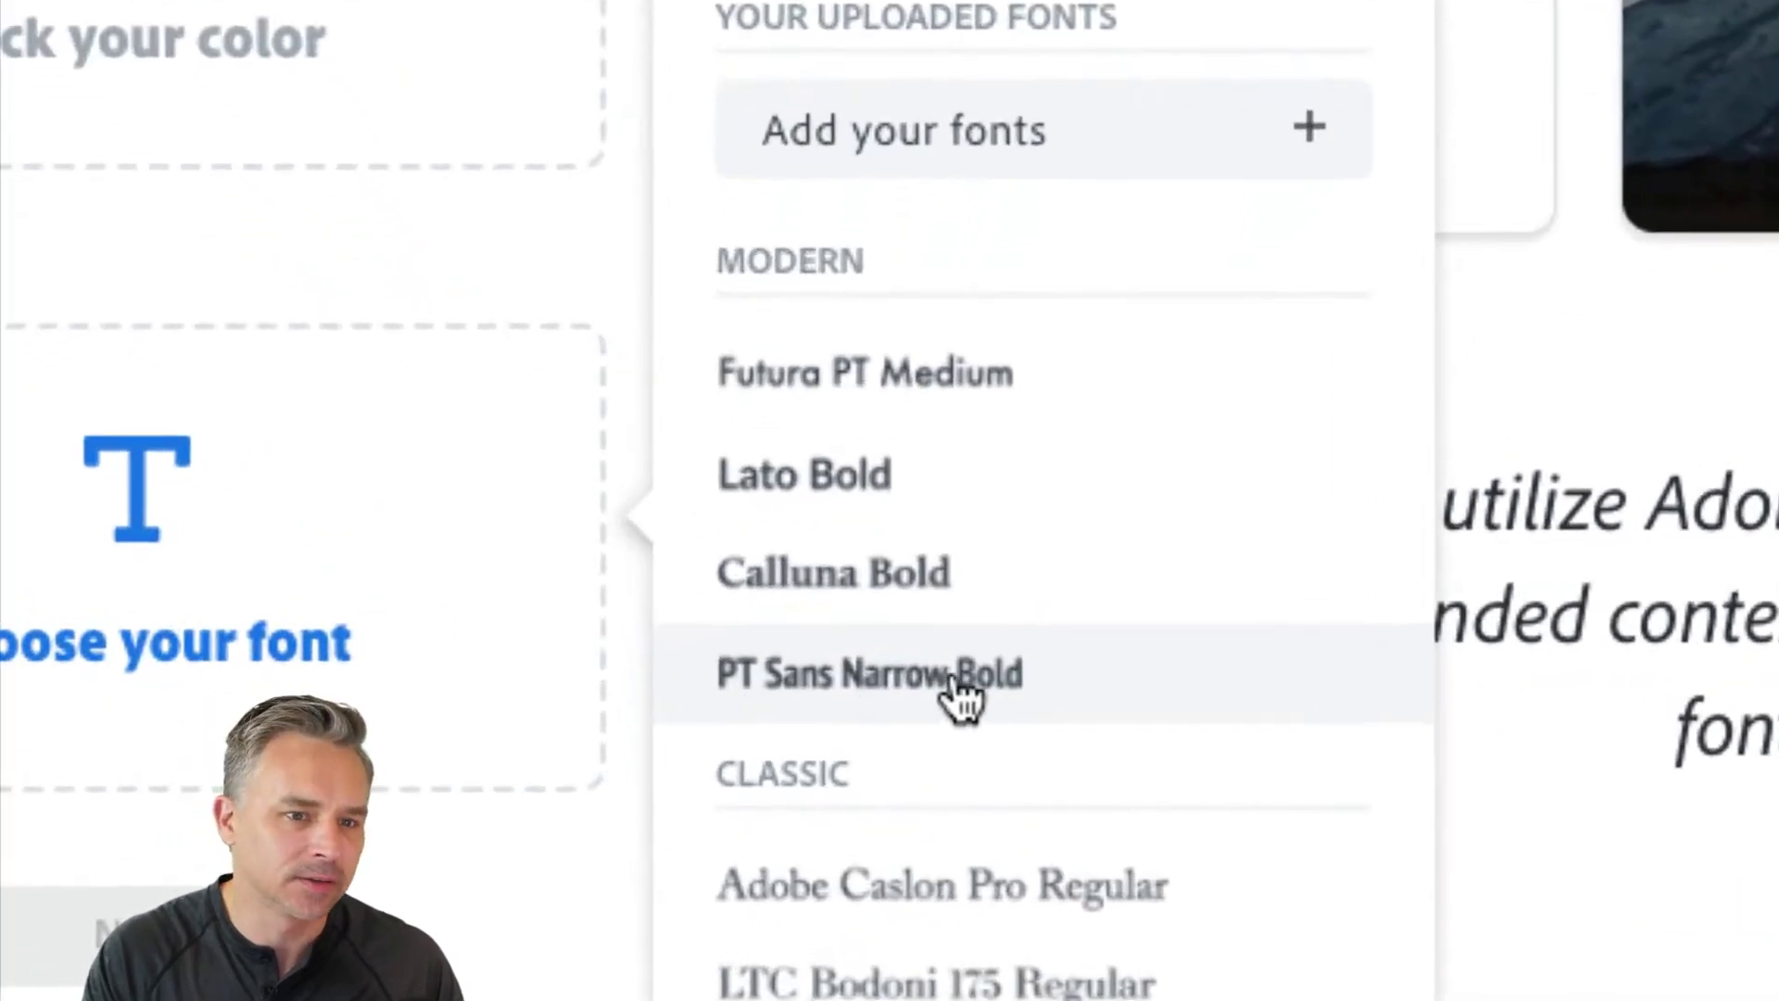
# - Set the brand font to PT Sans Narrow Bold and save #FD6DF2 pink as the brand color
pyautogui.click(952, 681)
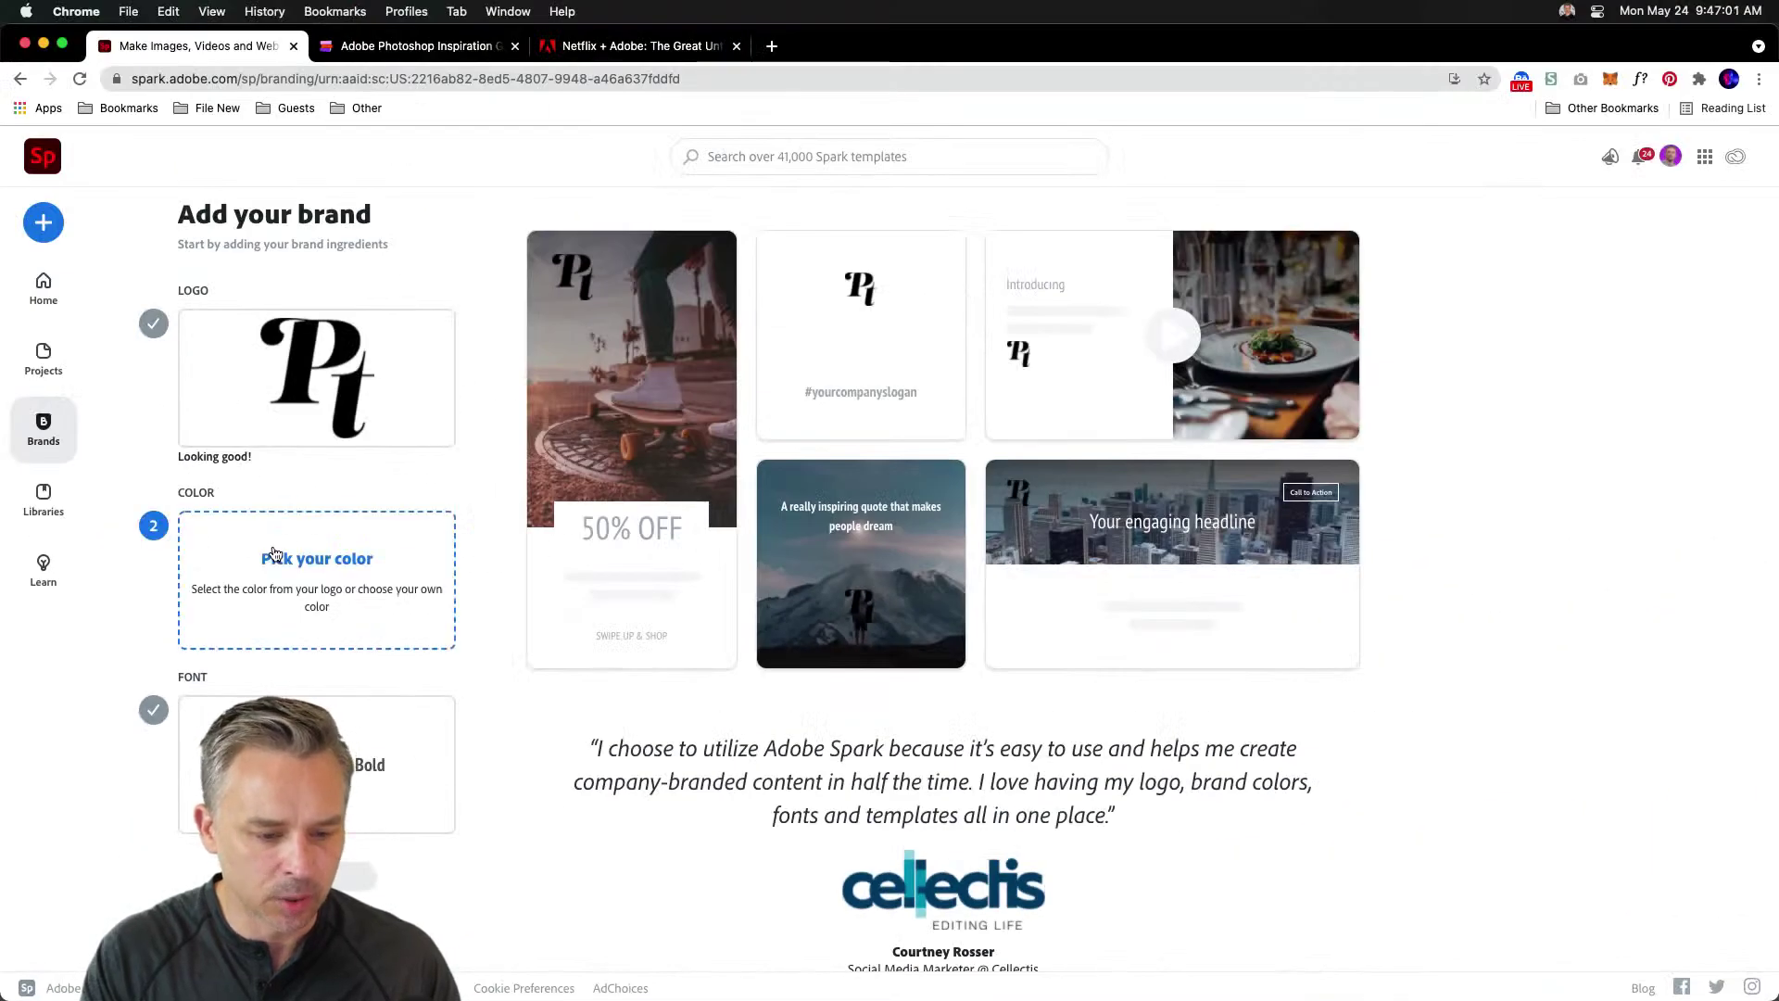
pyautogui.click(267, 560)
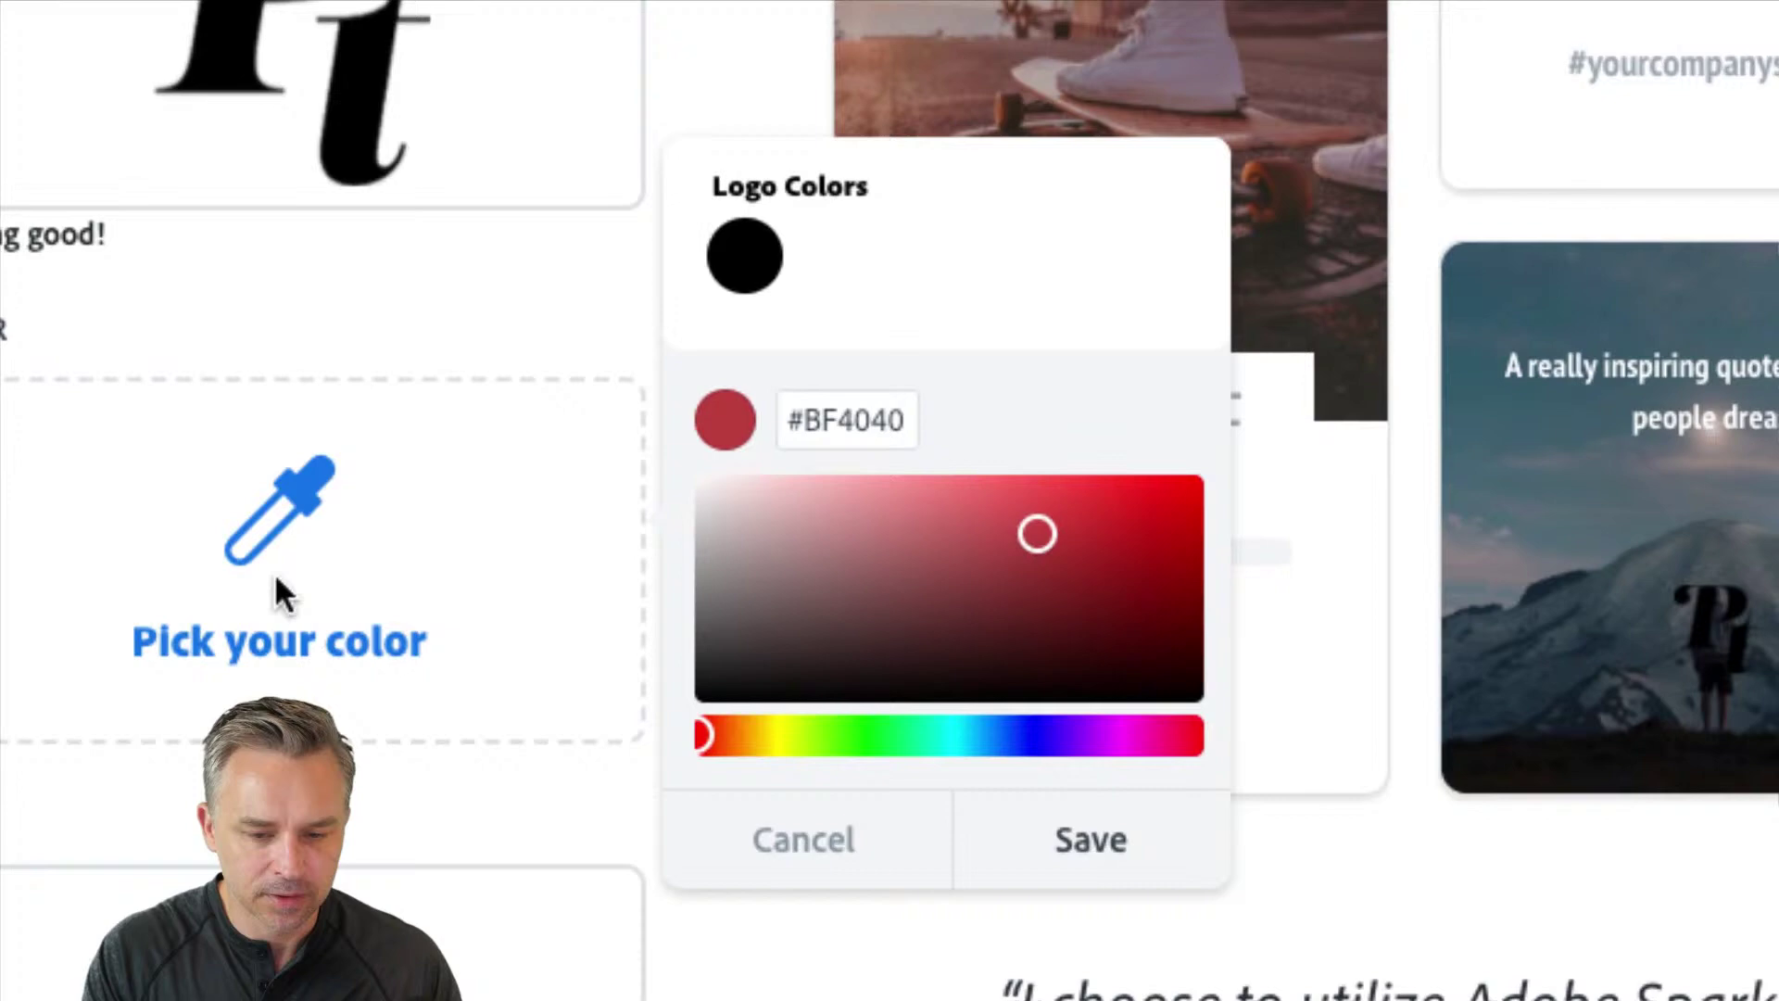
pyautogui.moveTo(947, 471); pyautogui.dragTo(985, 472)
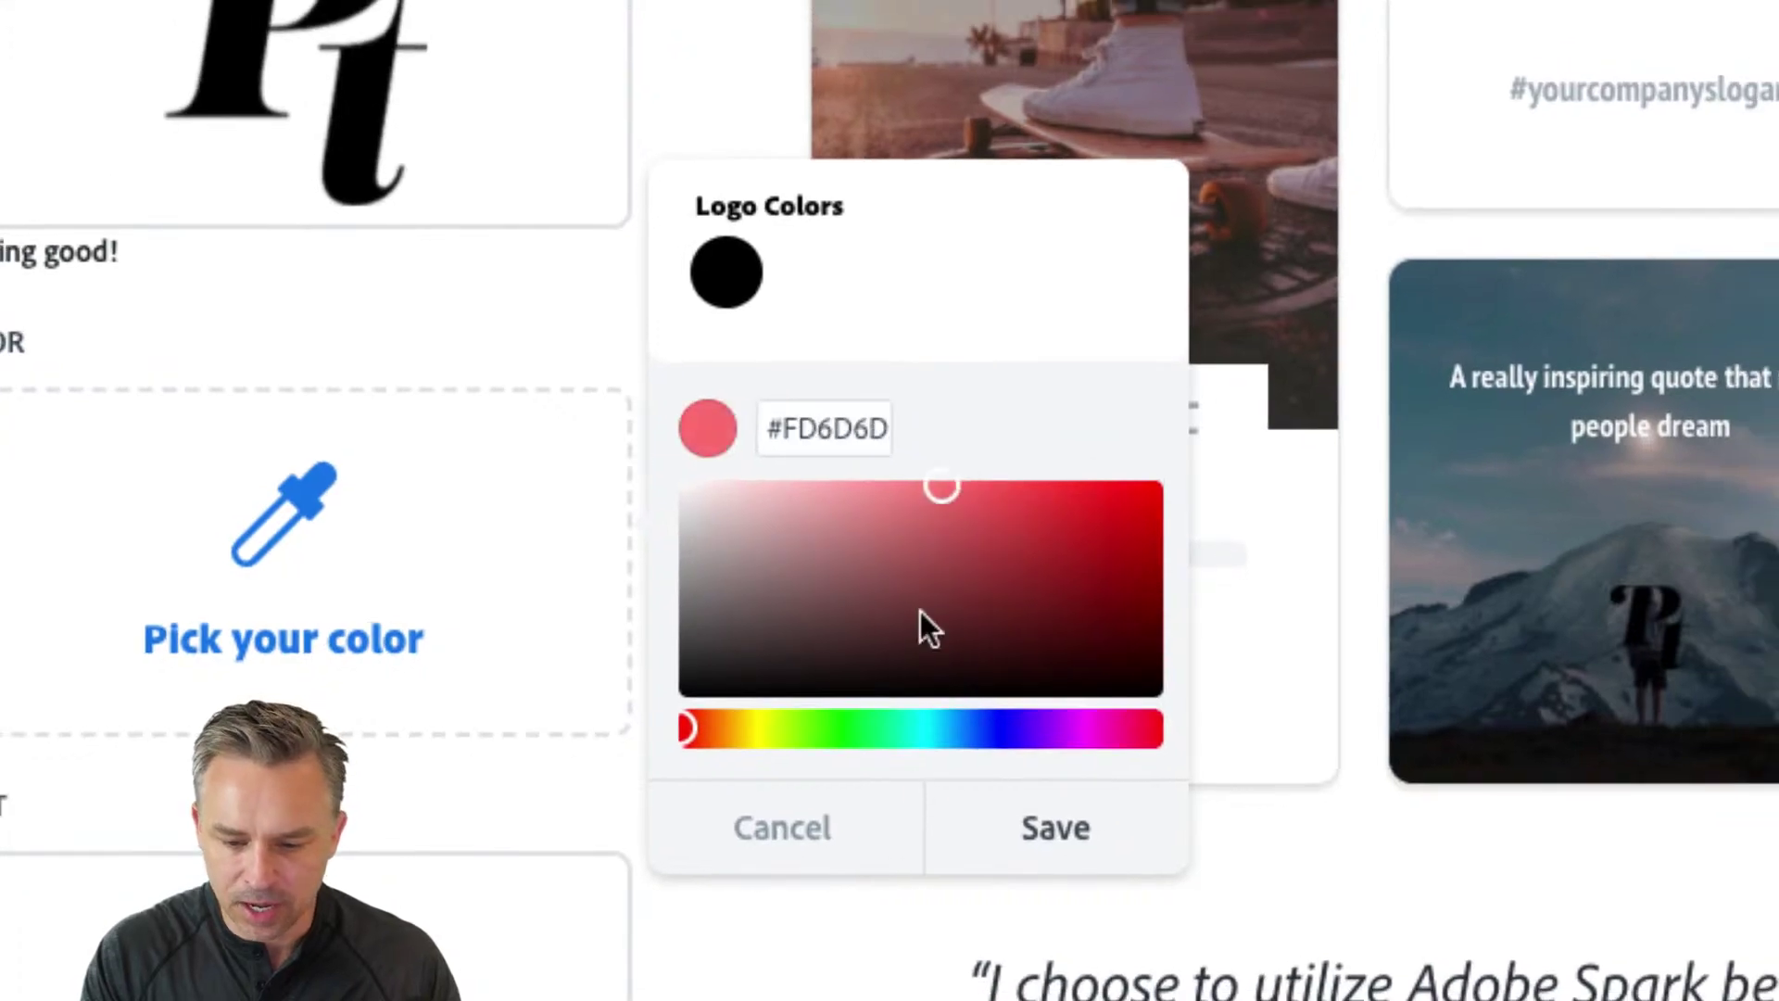
pyautogui.click(1024, 740)
pyautogui.moveTo(997, 741); pyautogui.dragTo(1092, 744)
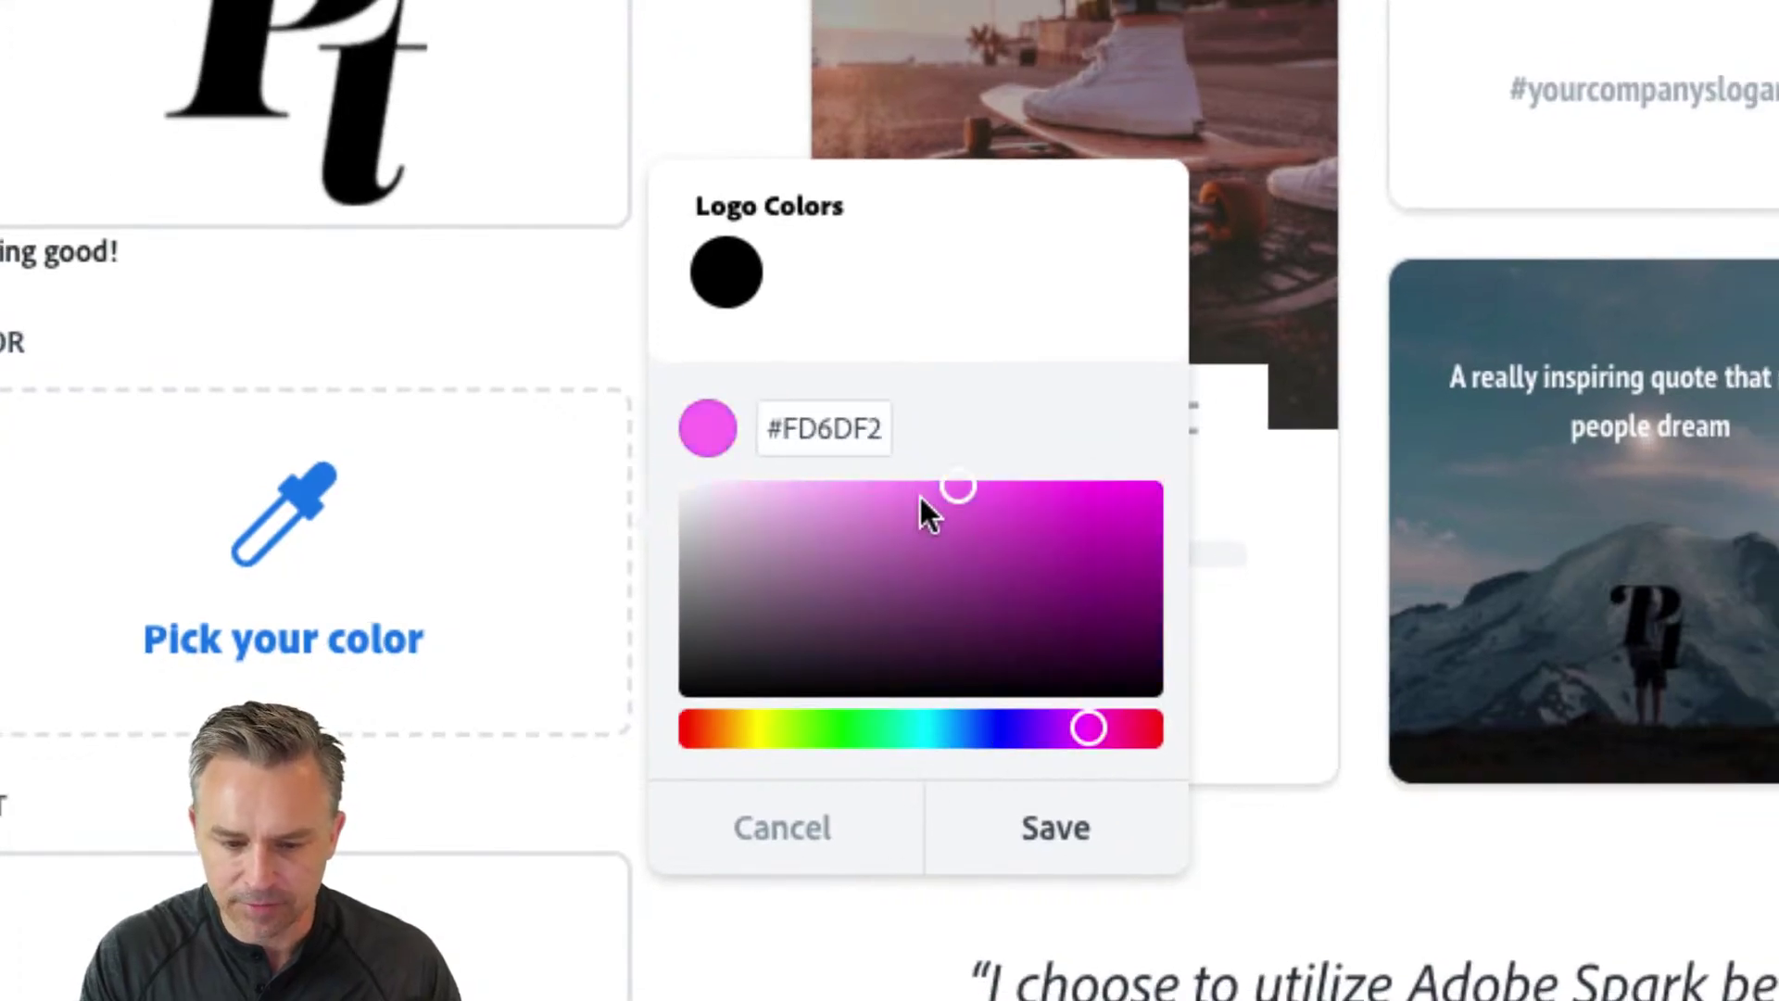
pyautogui.click(1027, 831)
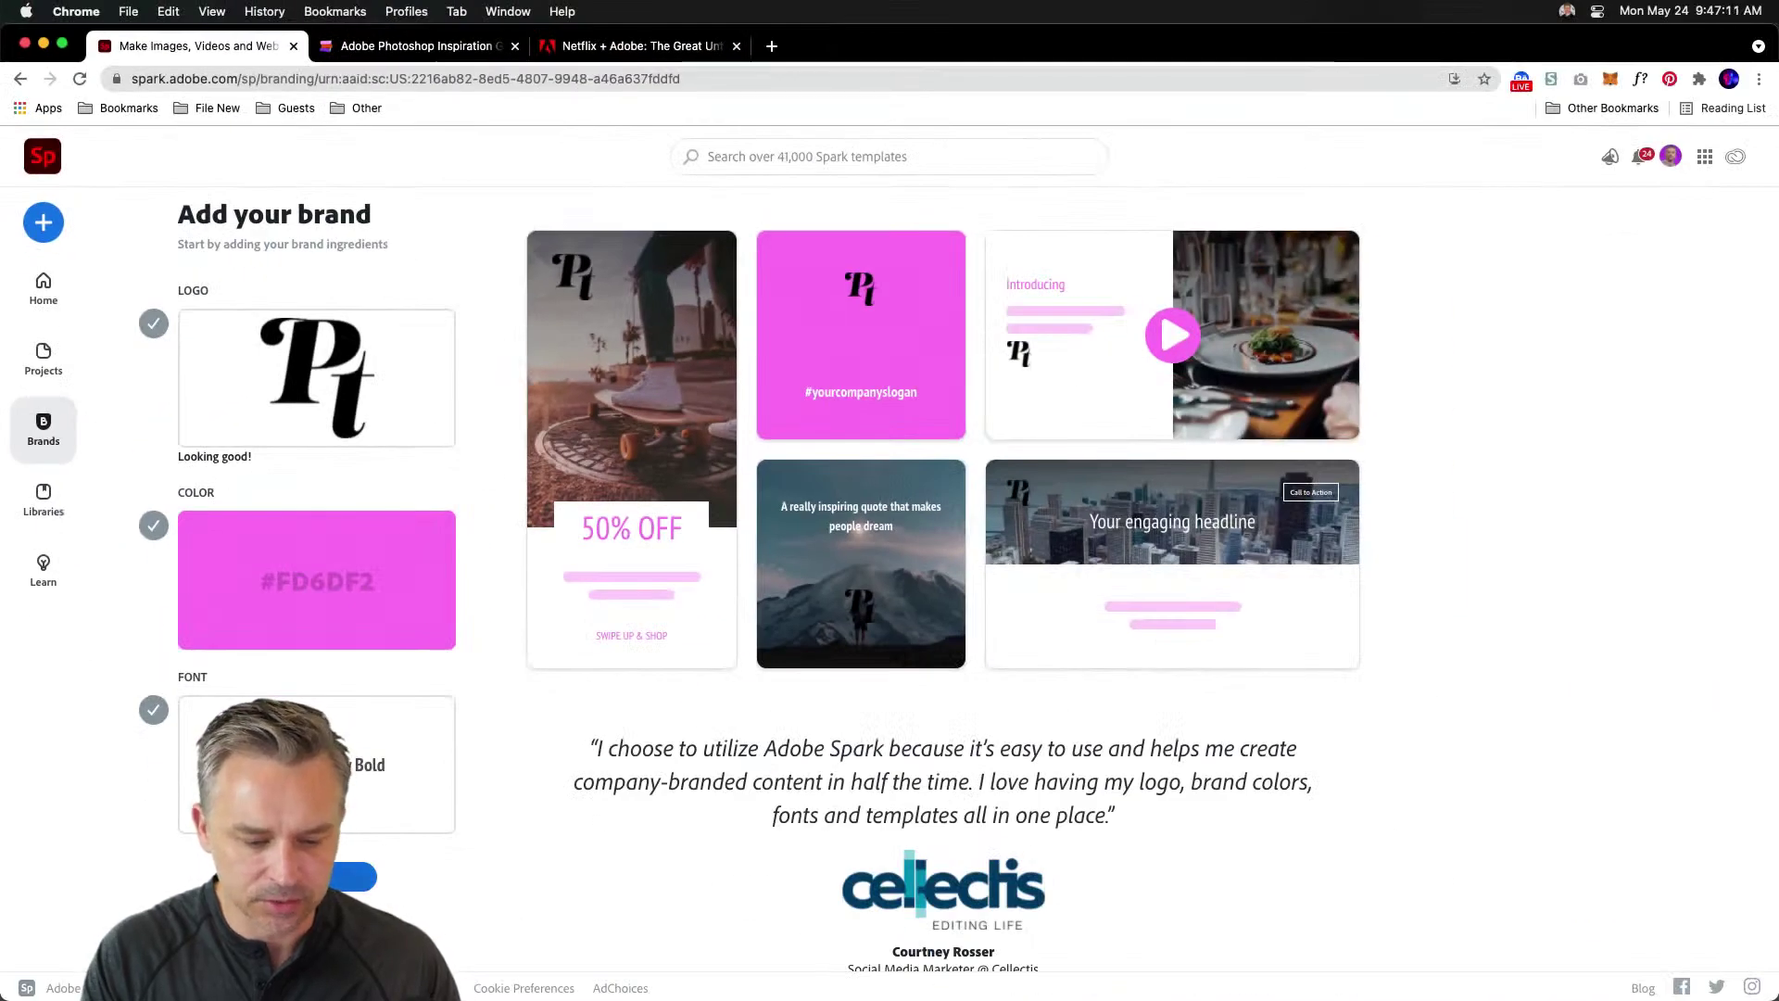
# - Create the brand, naming it with the designer's full name followed by Design, and dismiss the team-sharing introduction
pyautogui.click(317, 876)
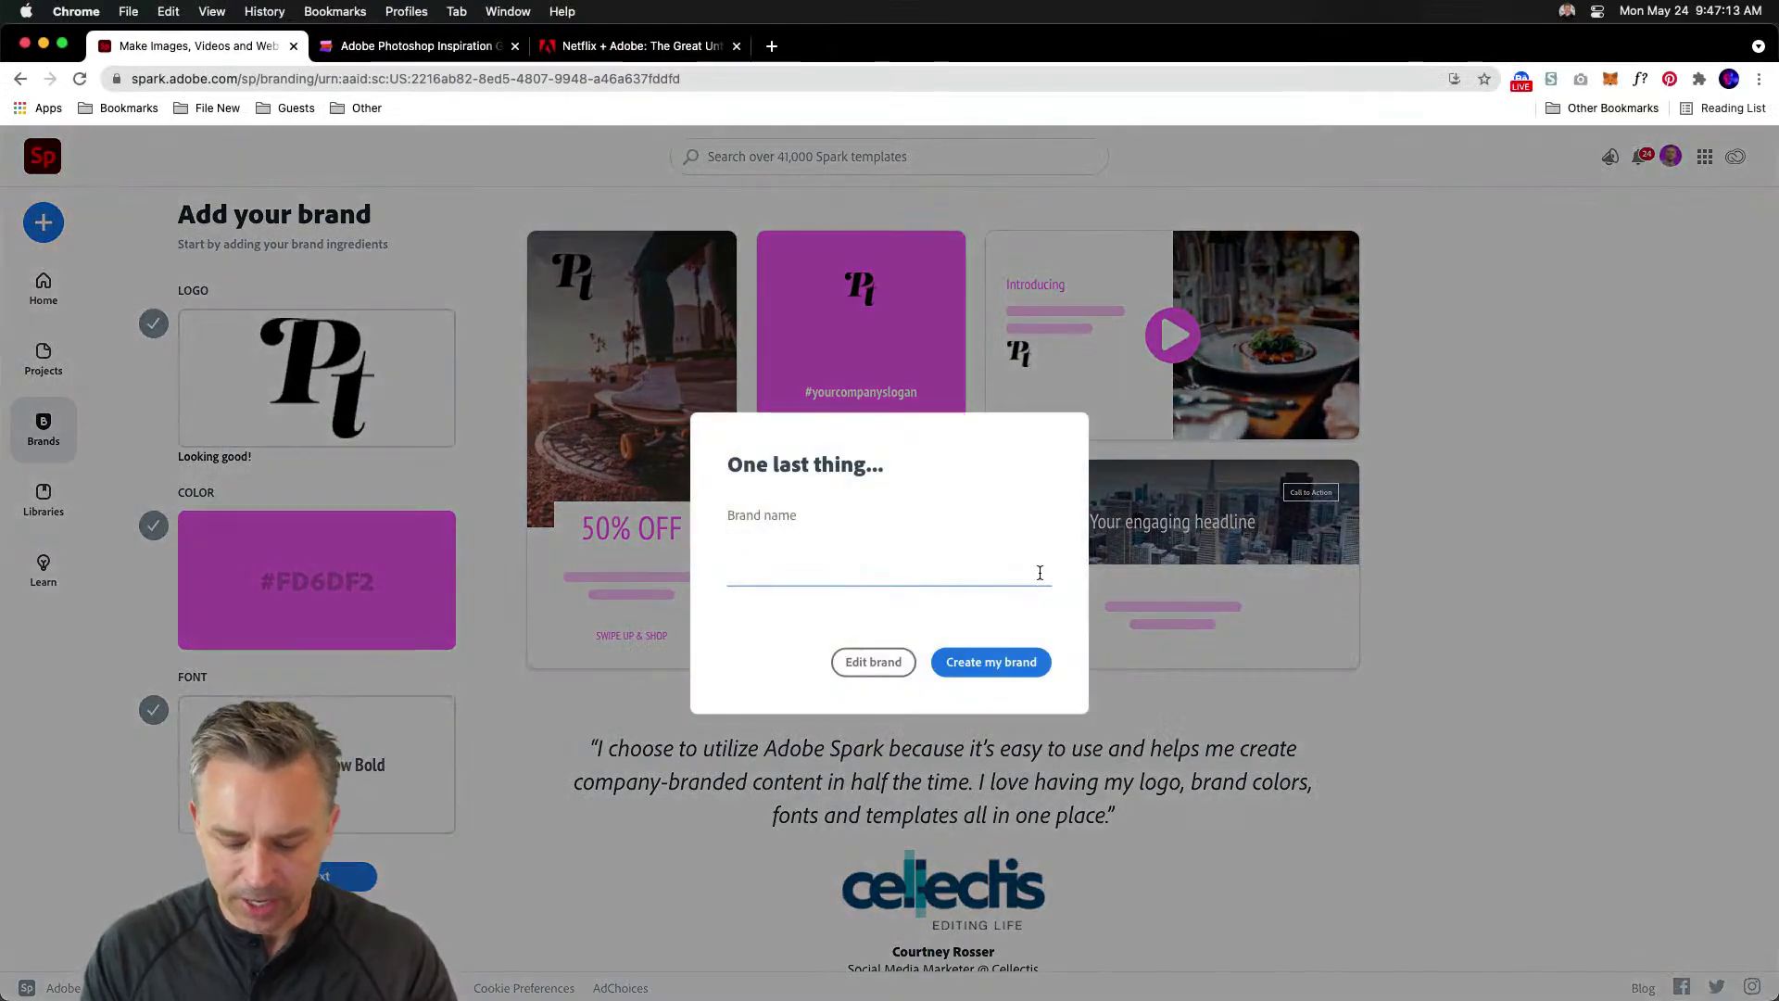
pyautogui.write('Paul Trani ')
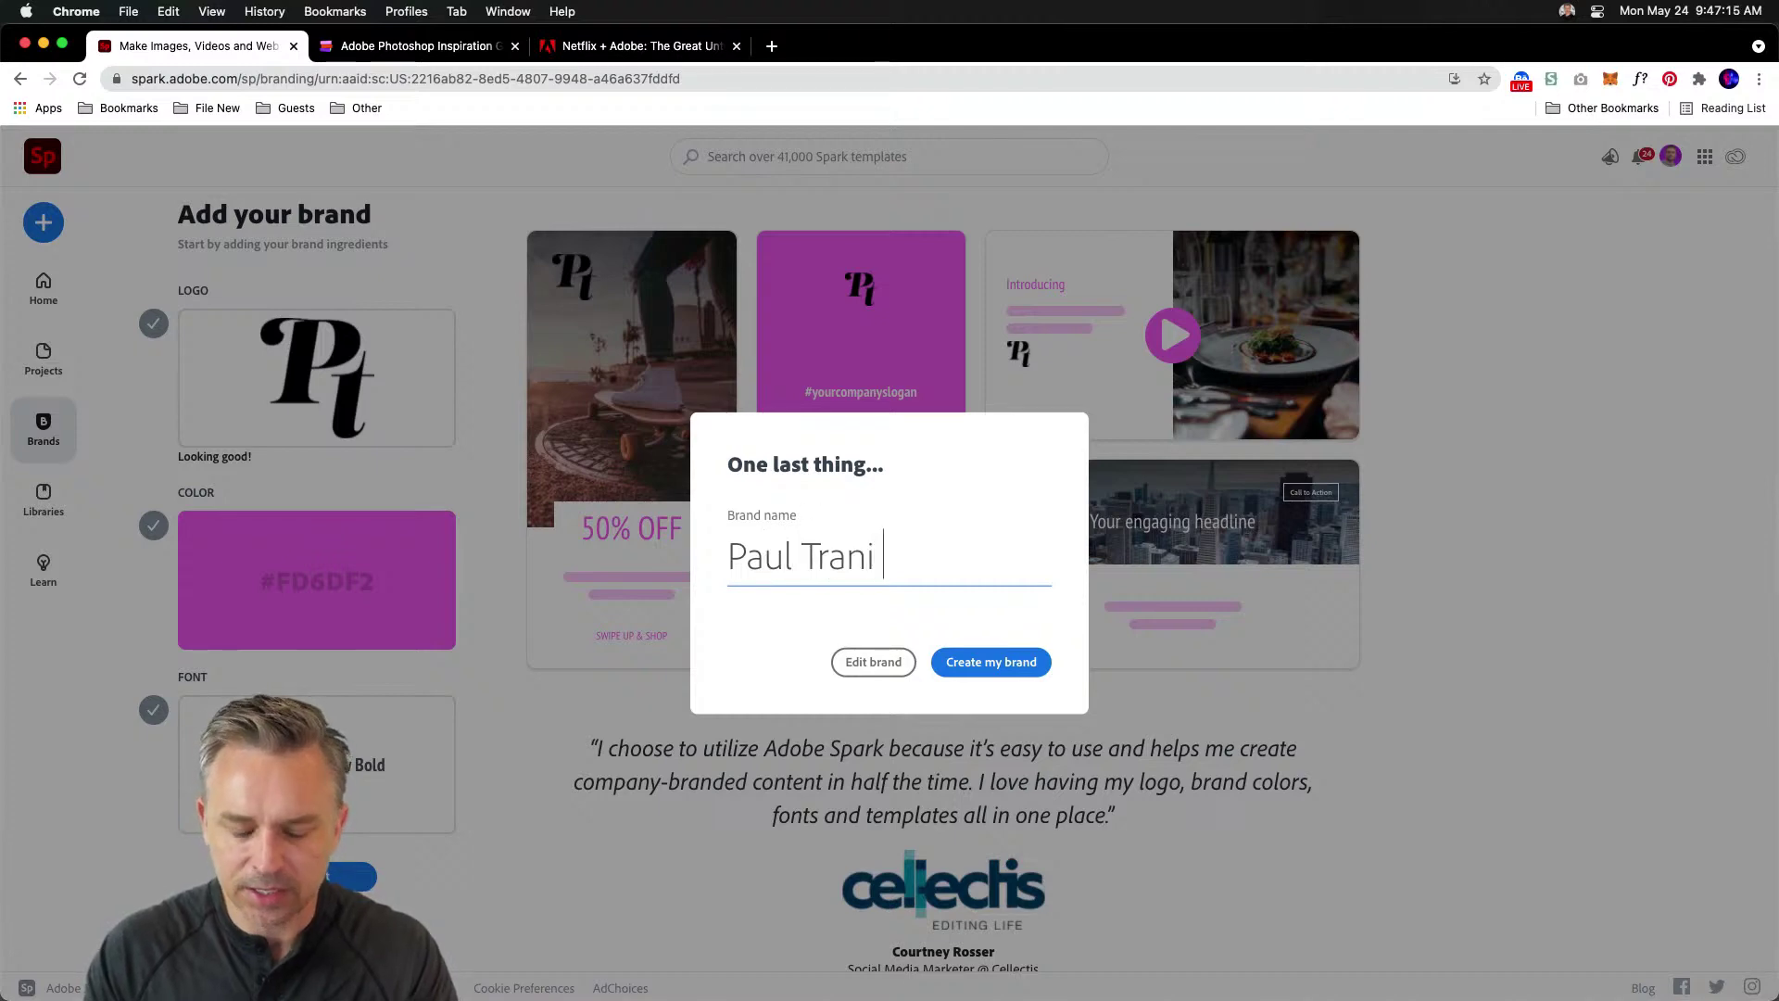
pyautogui.write('Design')
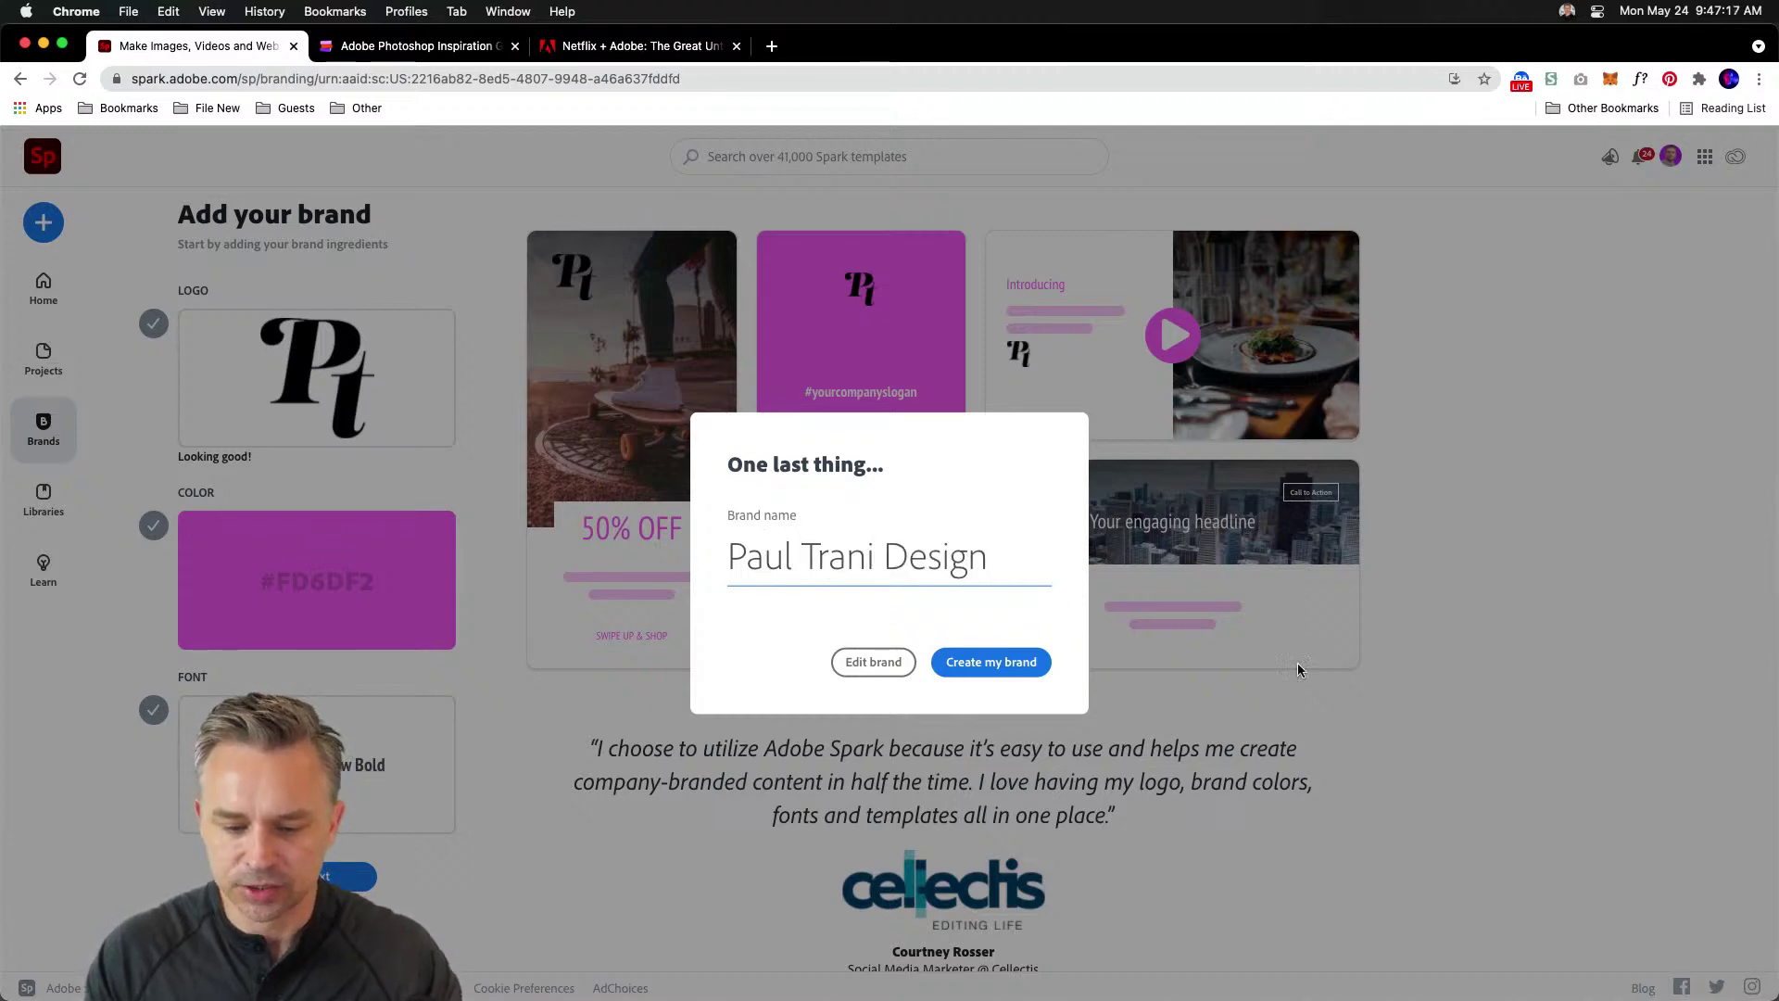
pyautogui.click(969, 661)
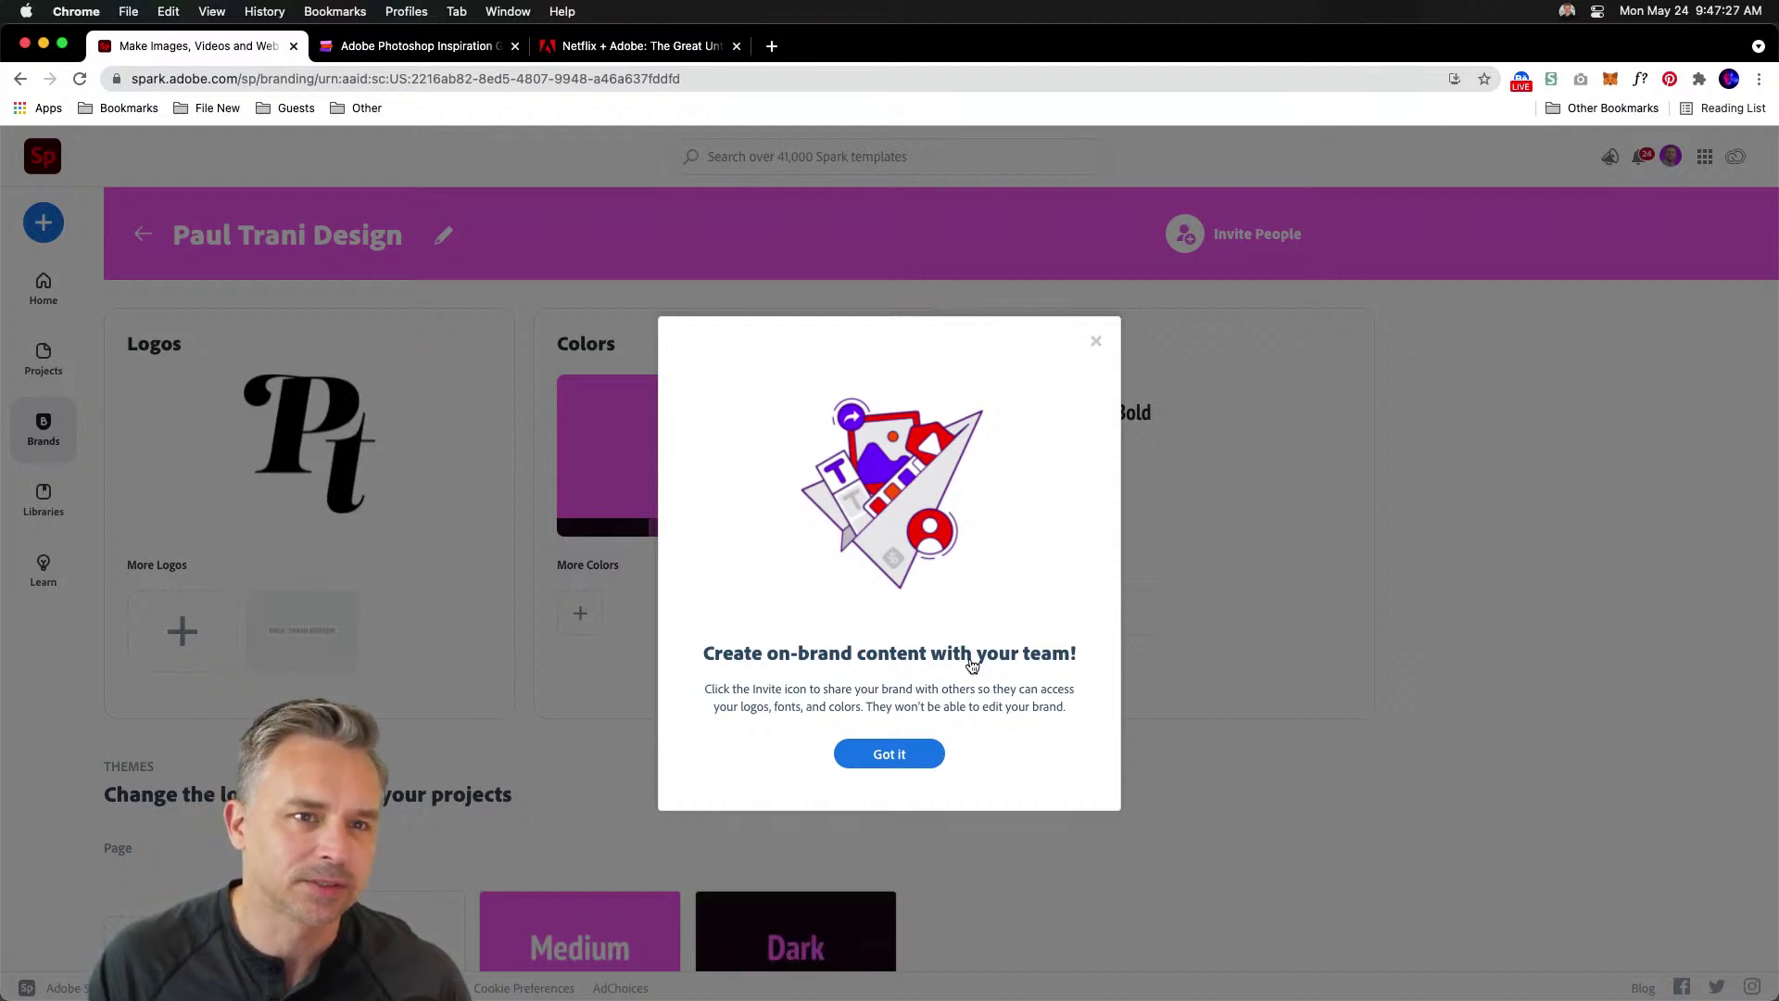
pyautogui.click(888, 754)
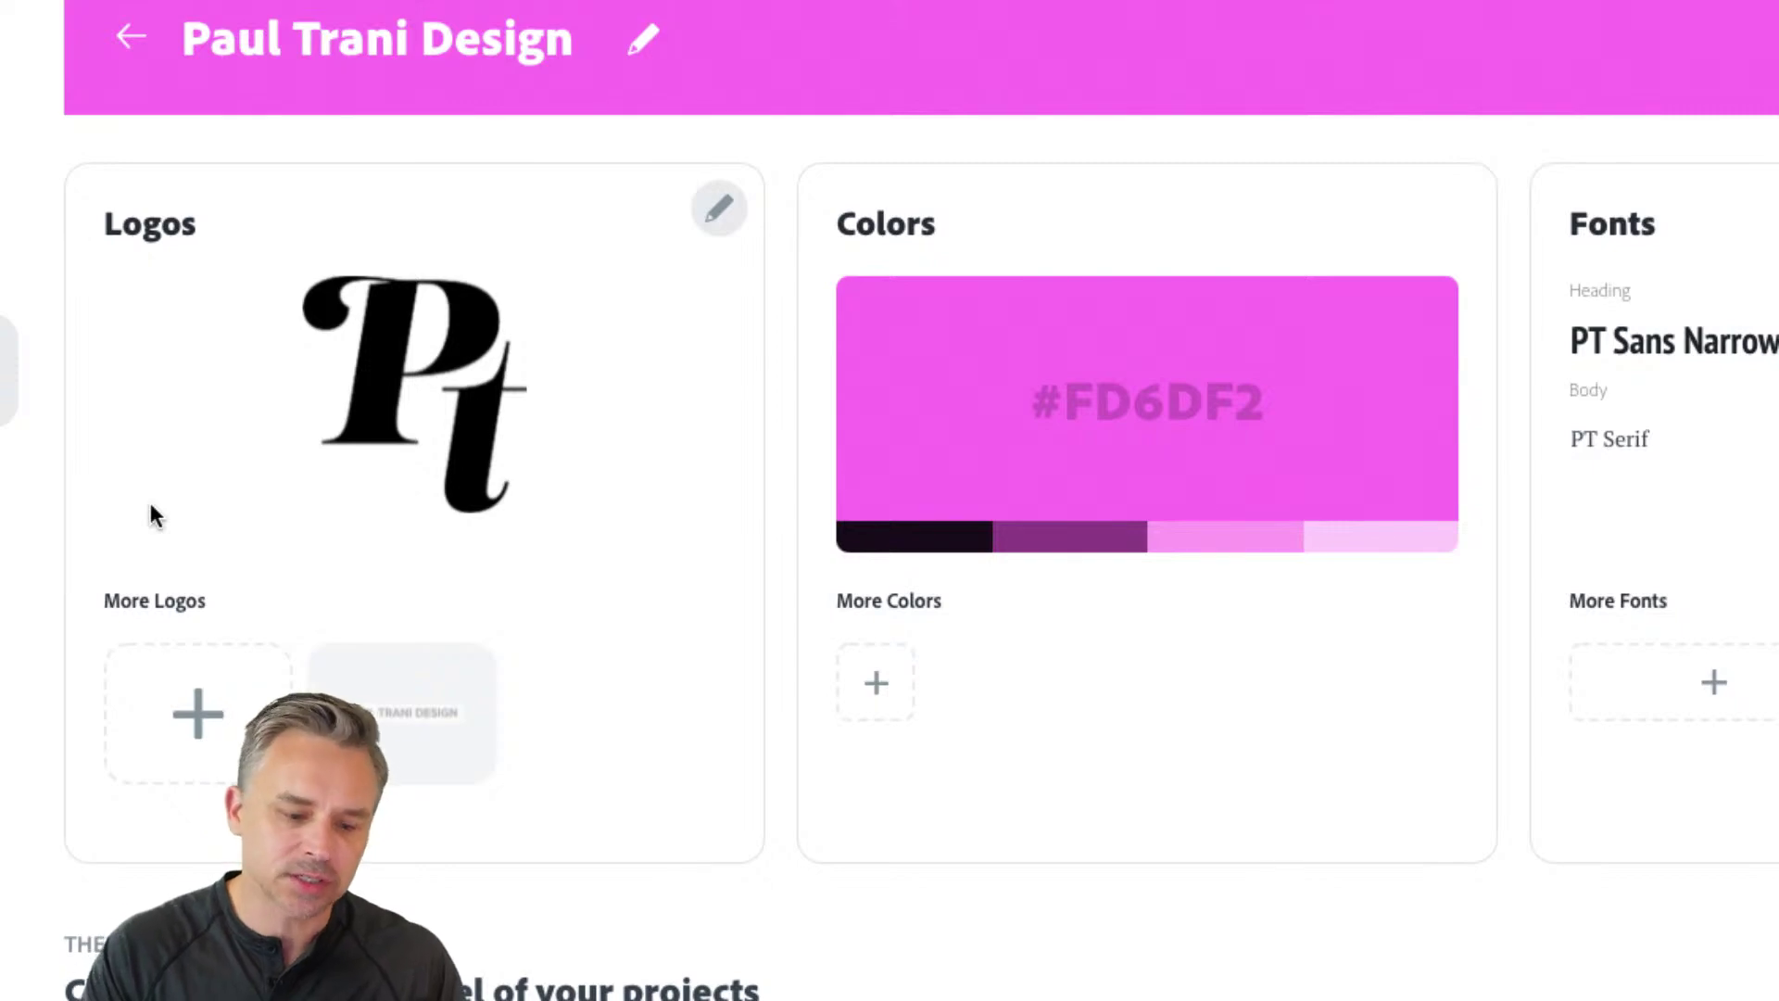
# - Add Logo_white.png from the Desktop to the brand as an additional logo
pyautogui.click(196, 713)
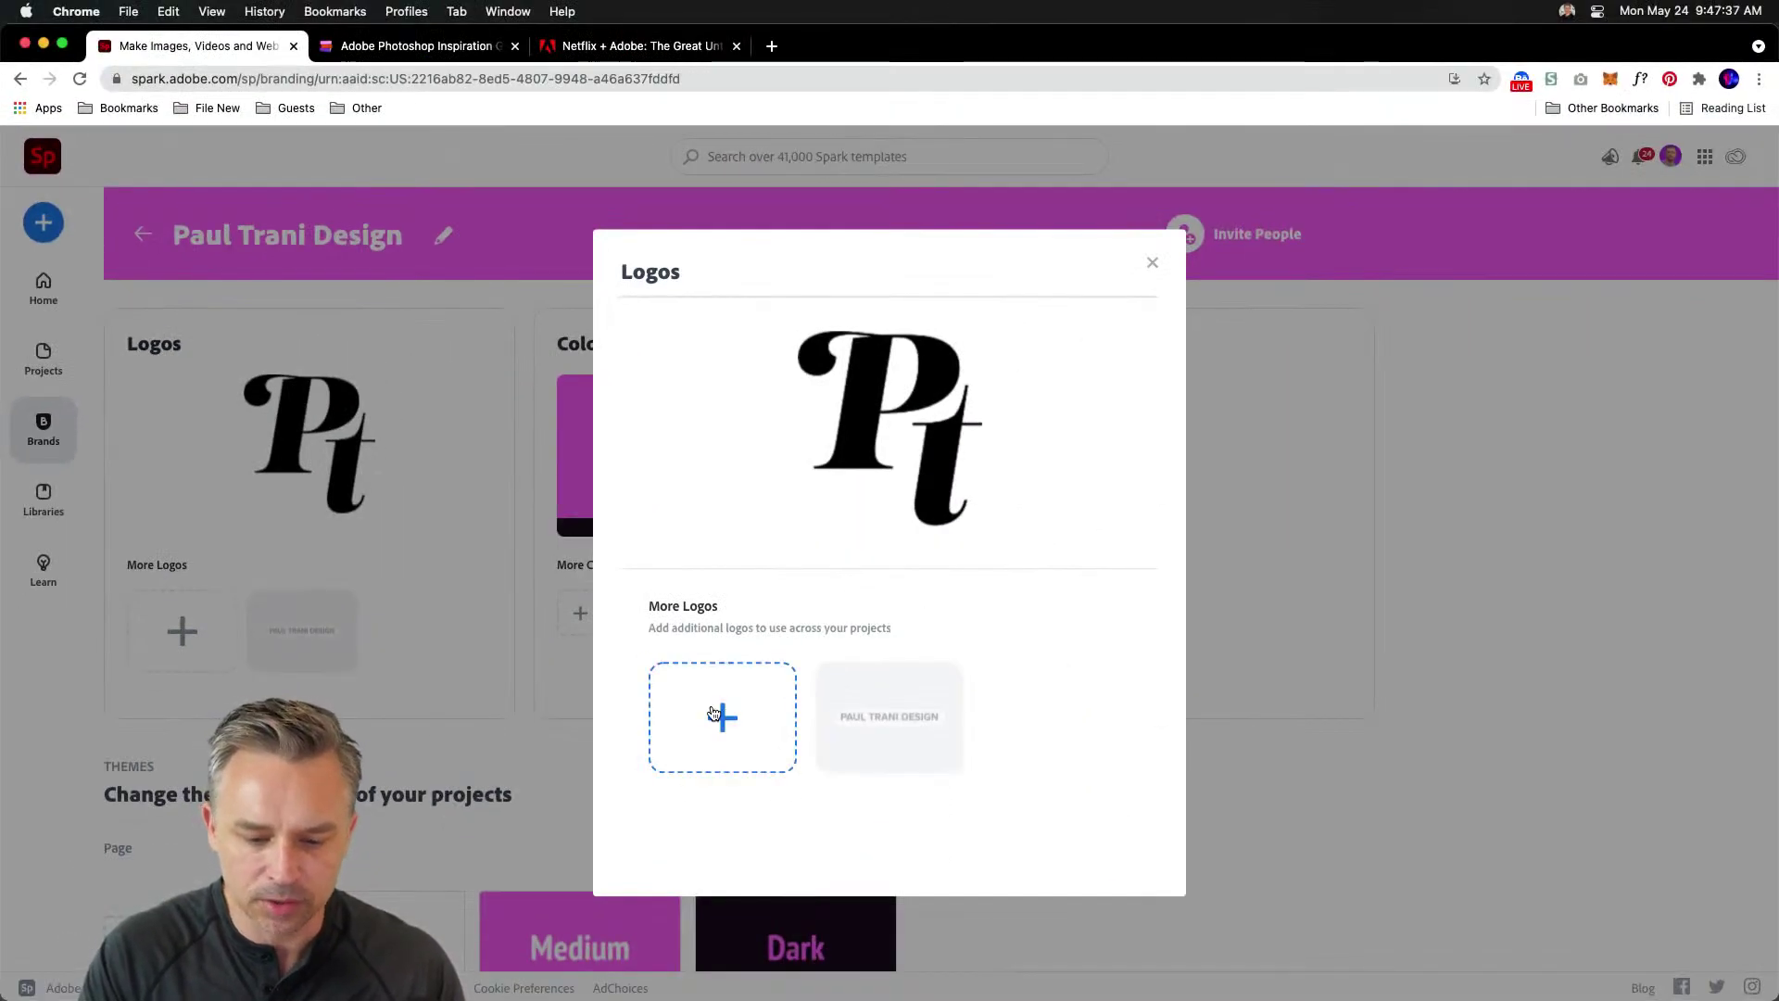
pyautogui.click(719, 719)
pyautogui.doubleClick(870, 303)
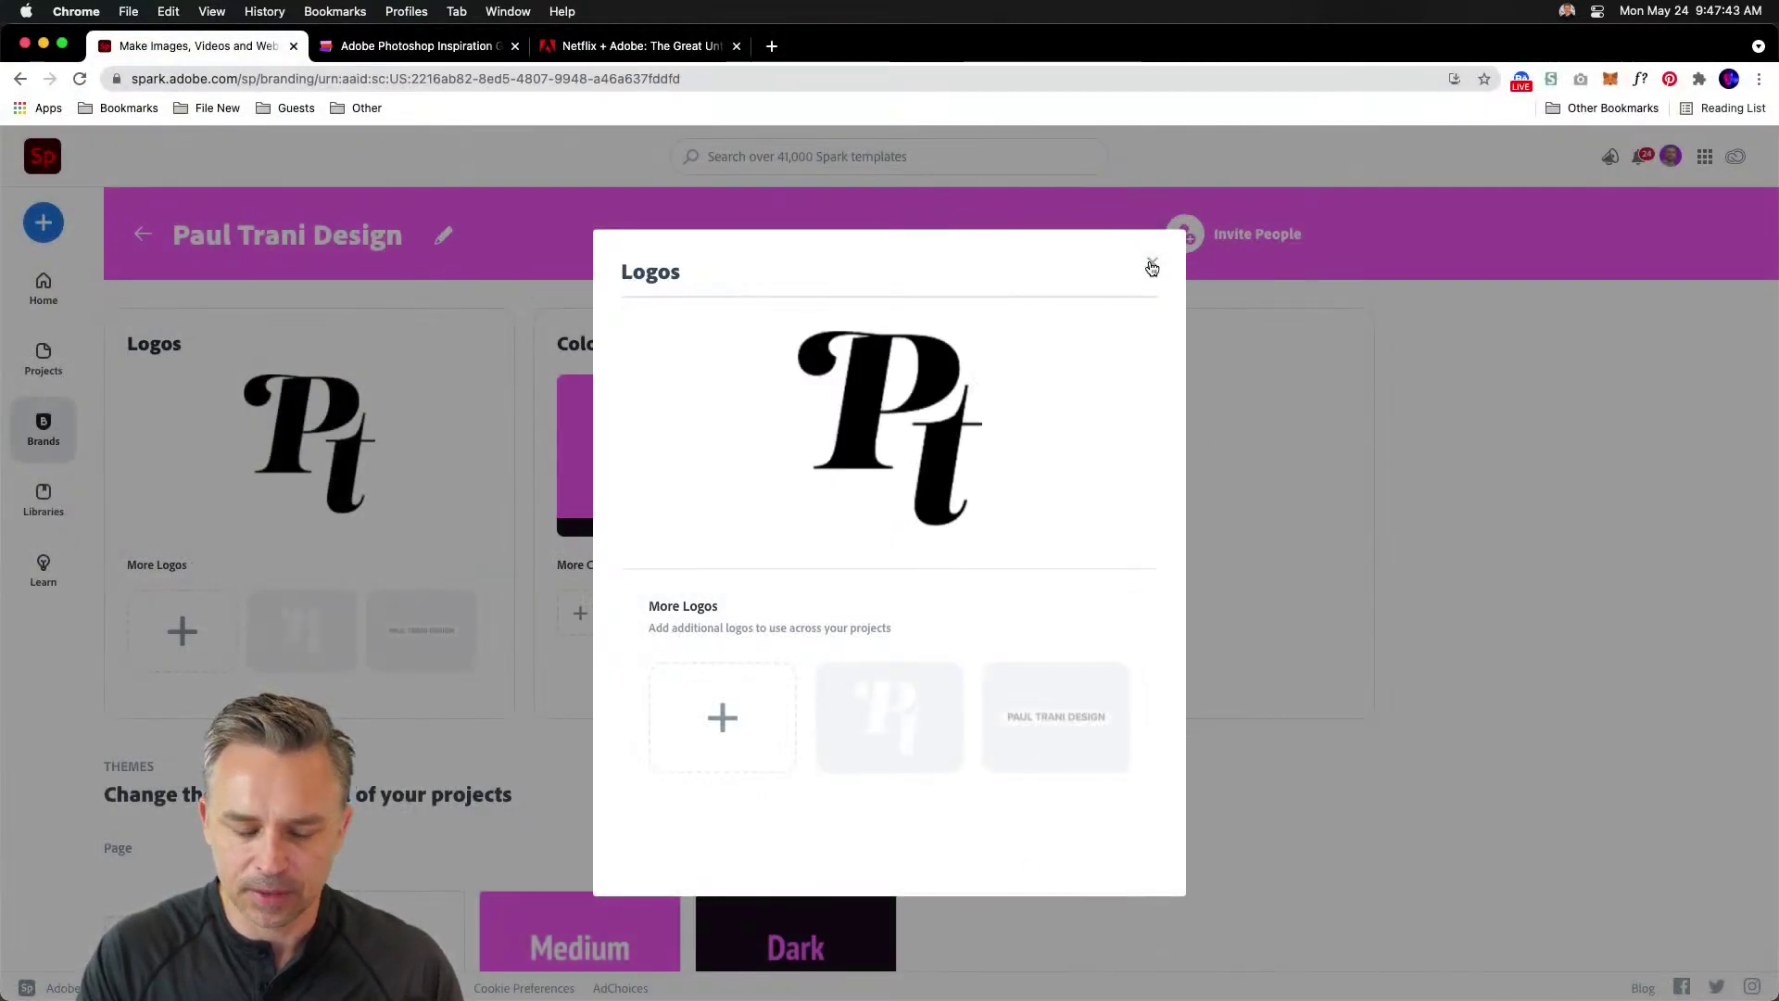
pyautogui.click(1154, 260)
# - Add a turquoise, about #53C6CD, to the brand's additional colors
pyautogui.click(576, 610)
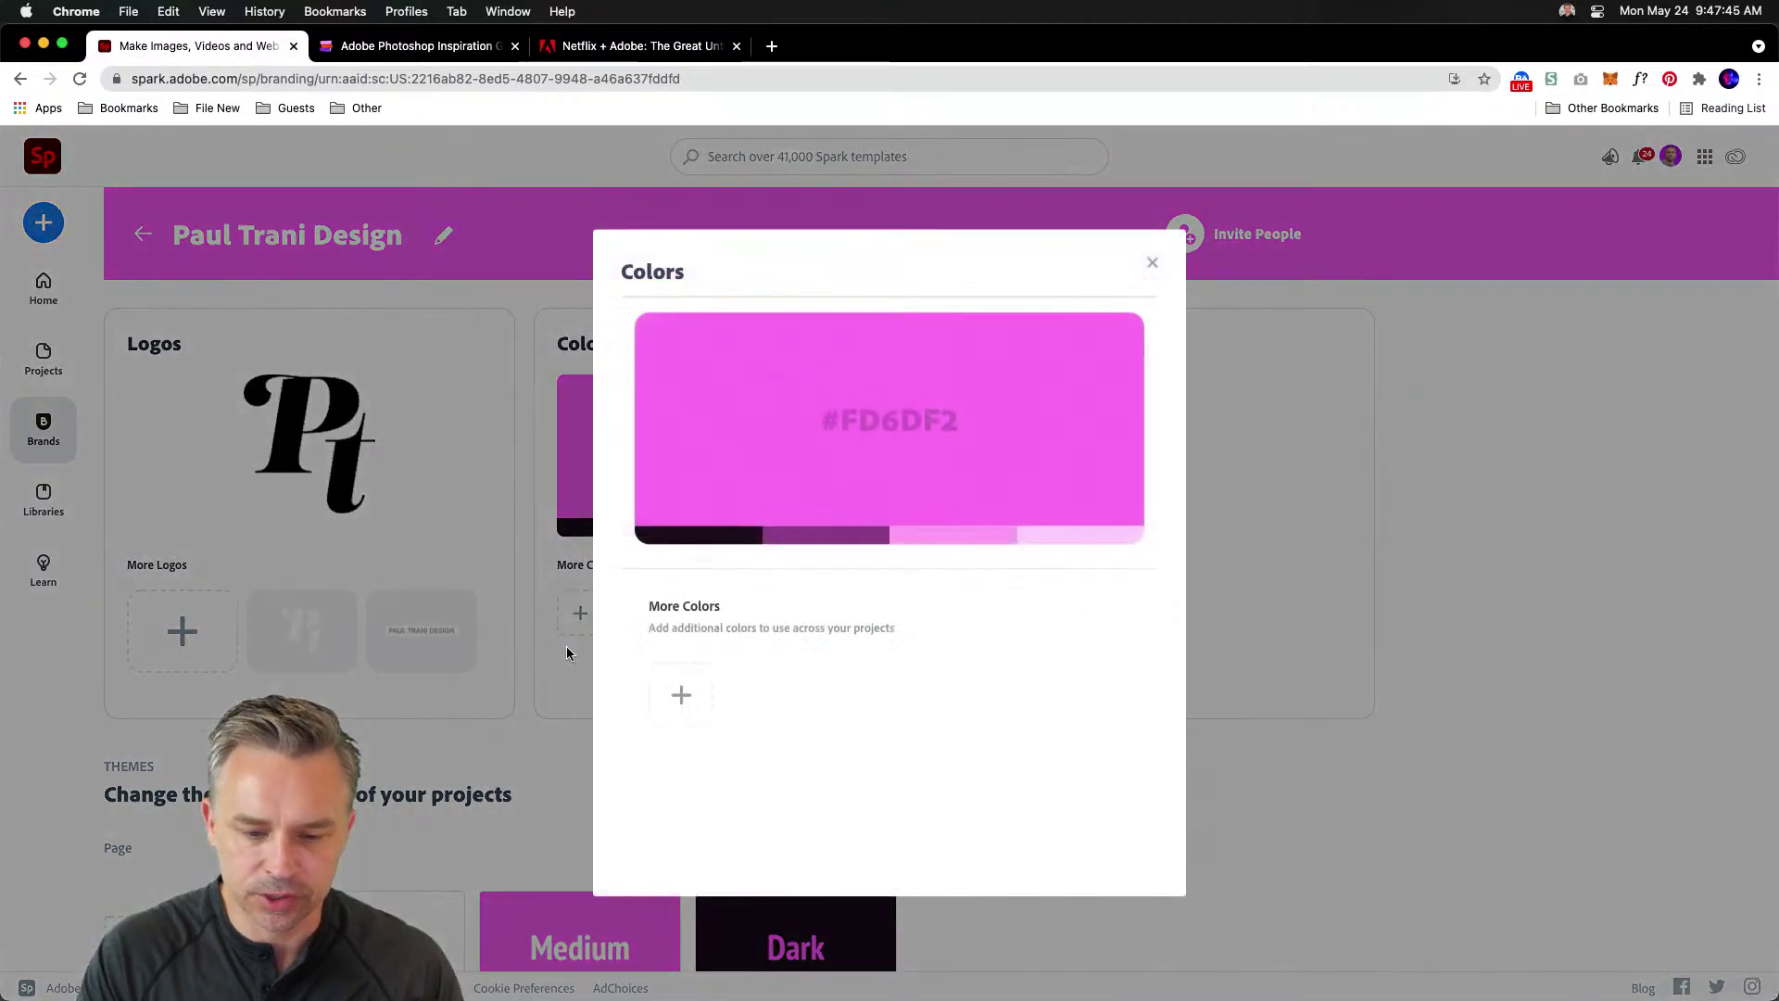
pyautogui.click(681, 695)
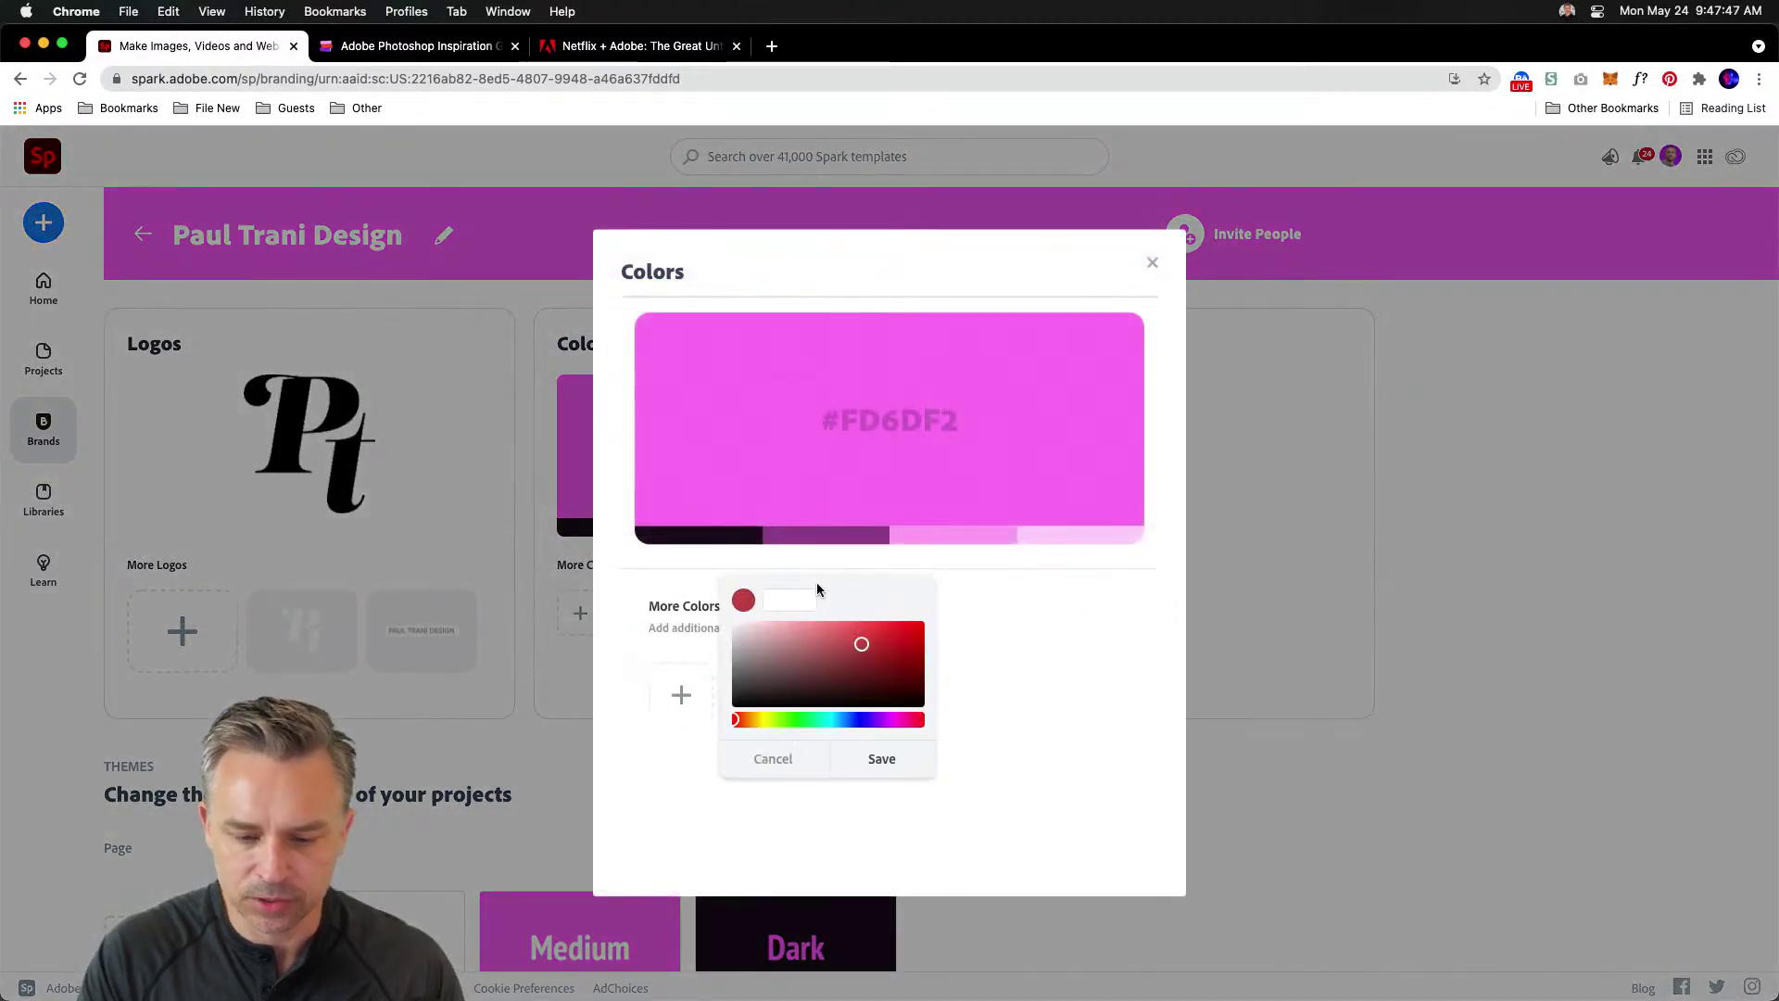
pyautogui.click(830, 719)
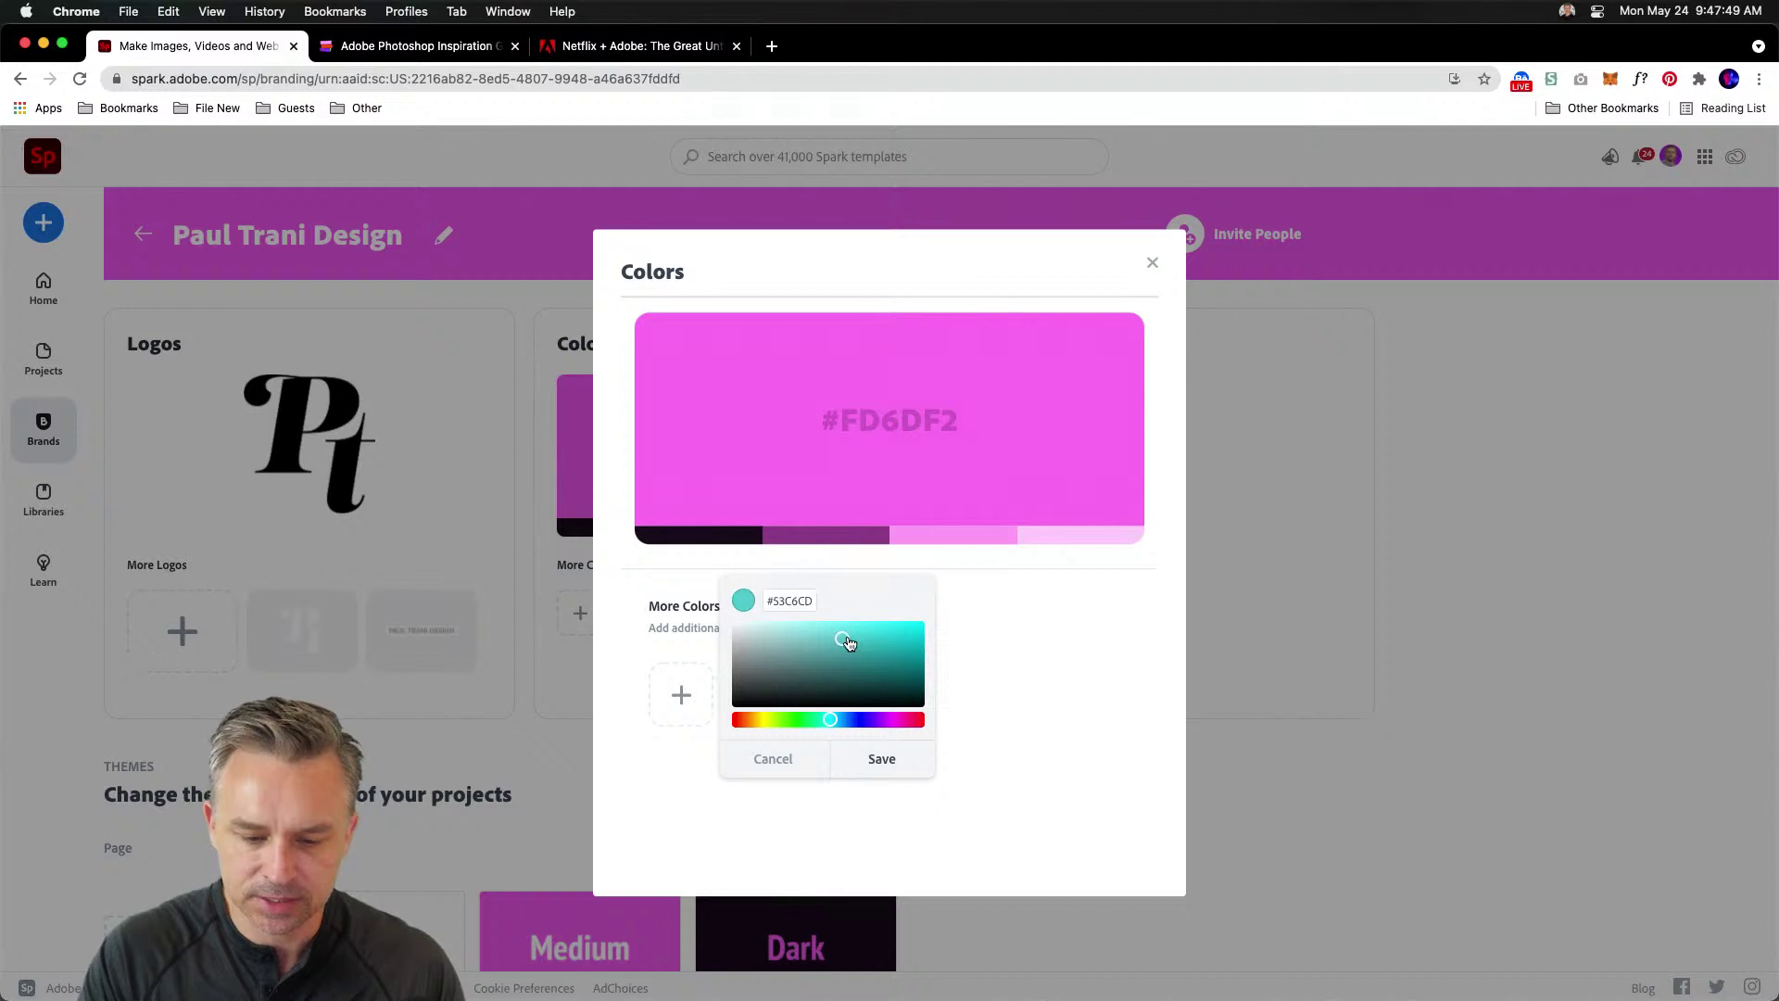
pyautogui.click(862, 758)
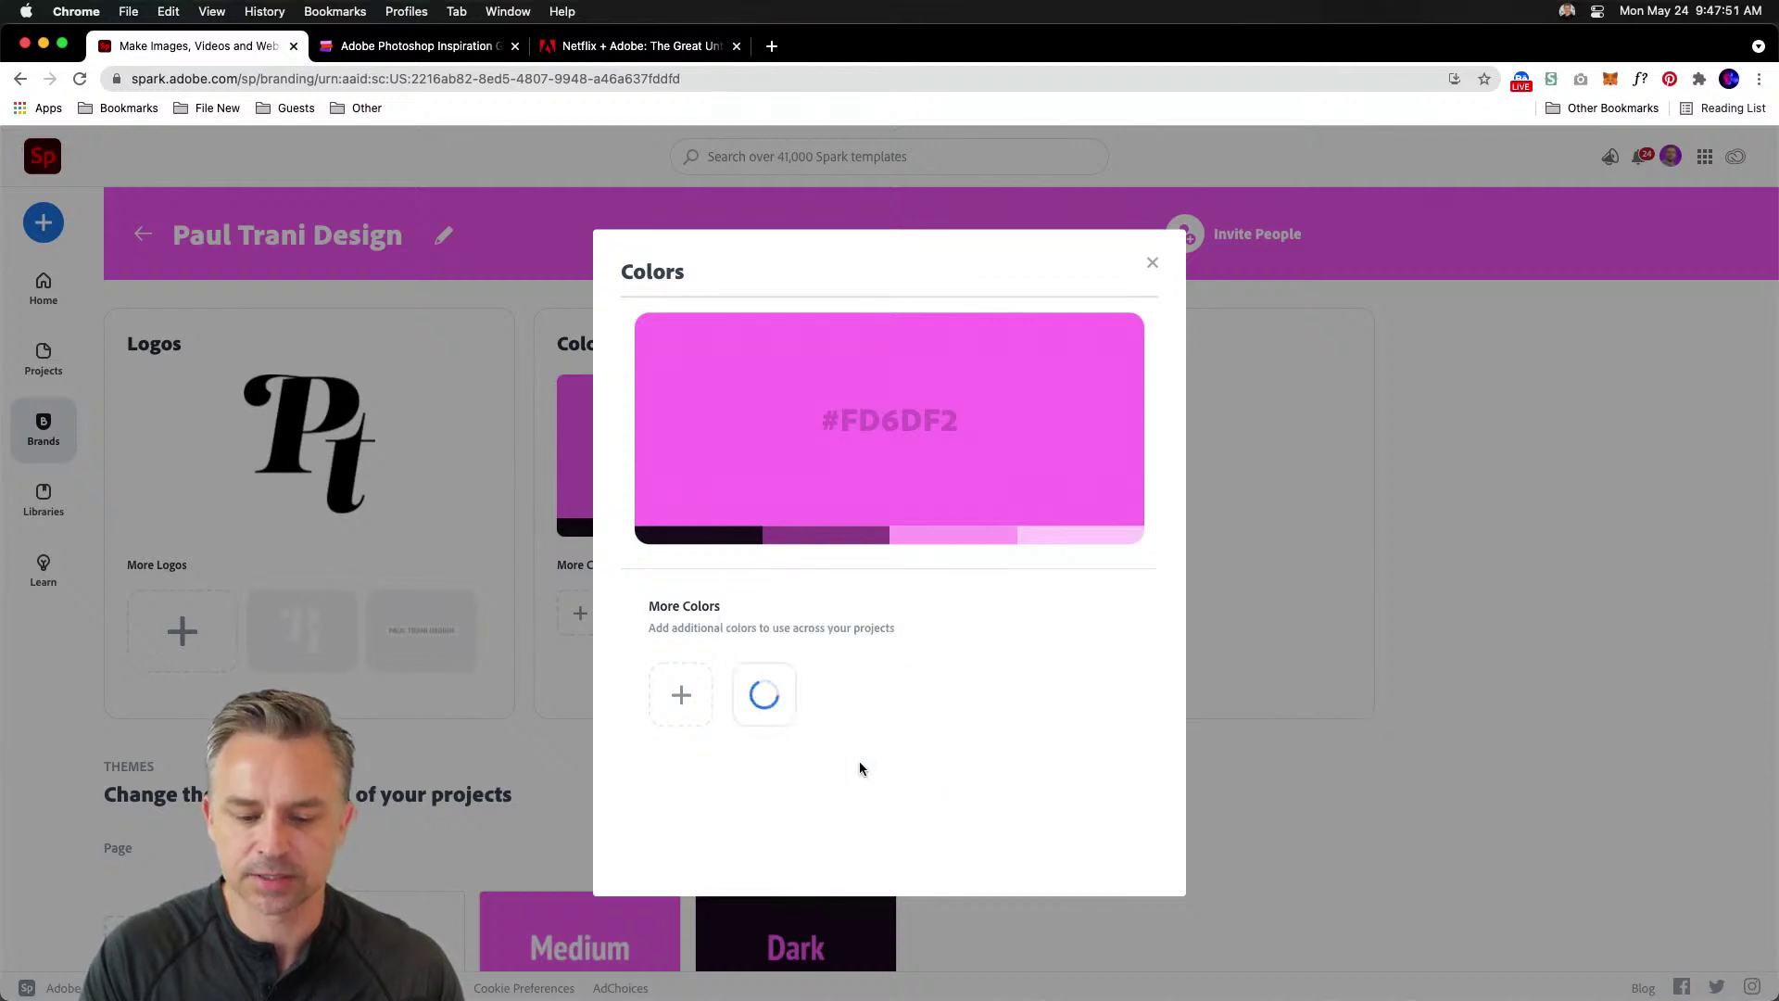
# - Add the warm gray #9E9494 to the brand's additional colors
pyautogui.click(679, 708)
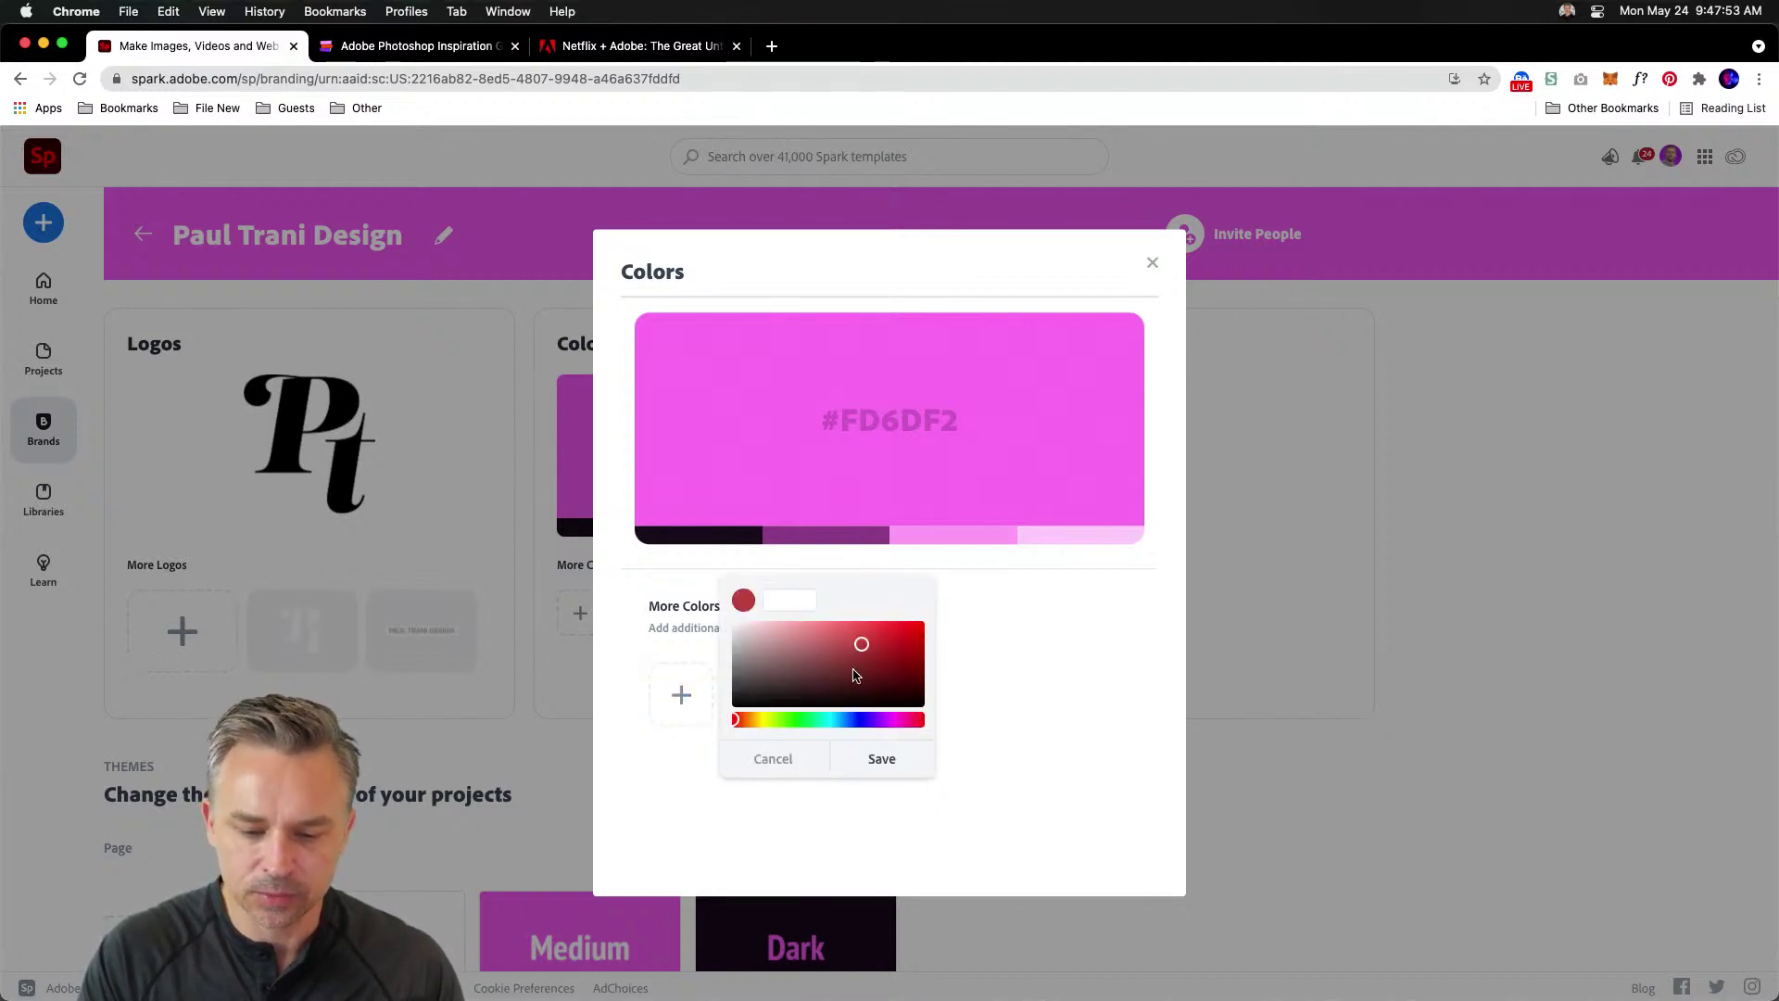
pyautogui.moveTo(739, 652); pyautogui.dragTo(741, 655)
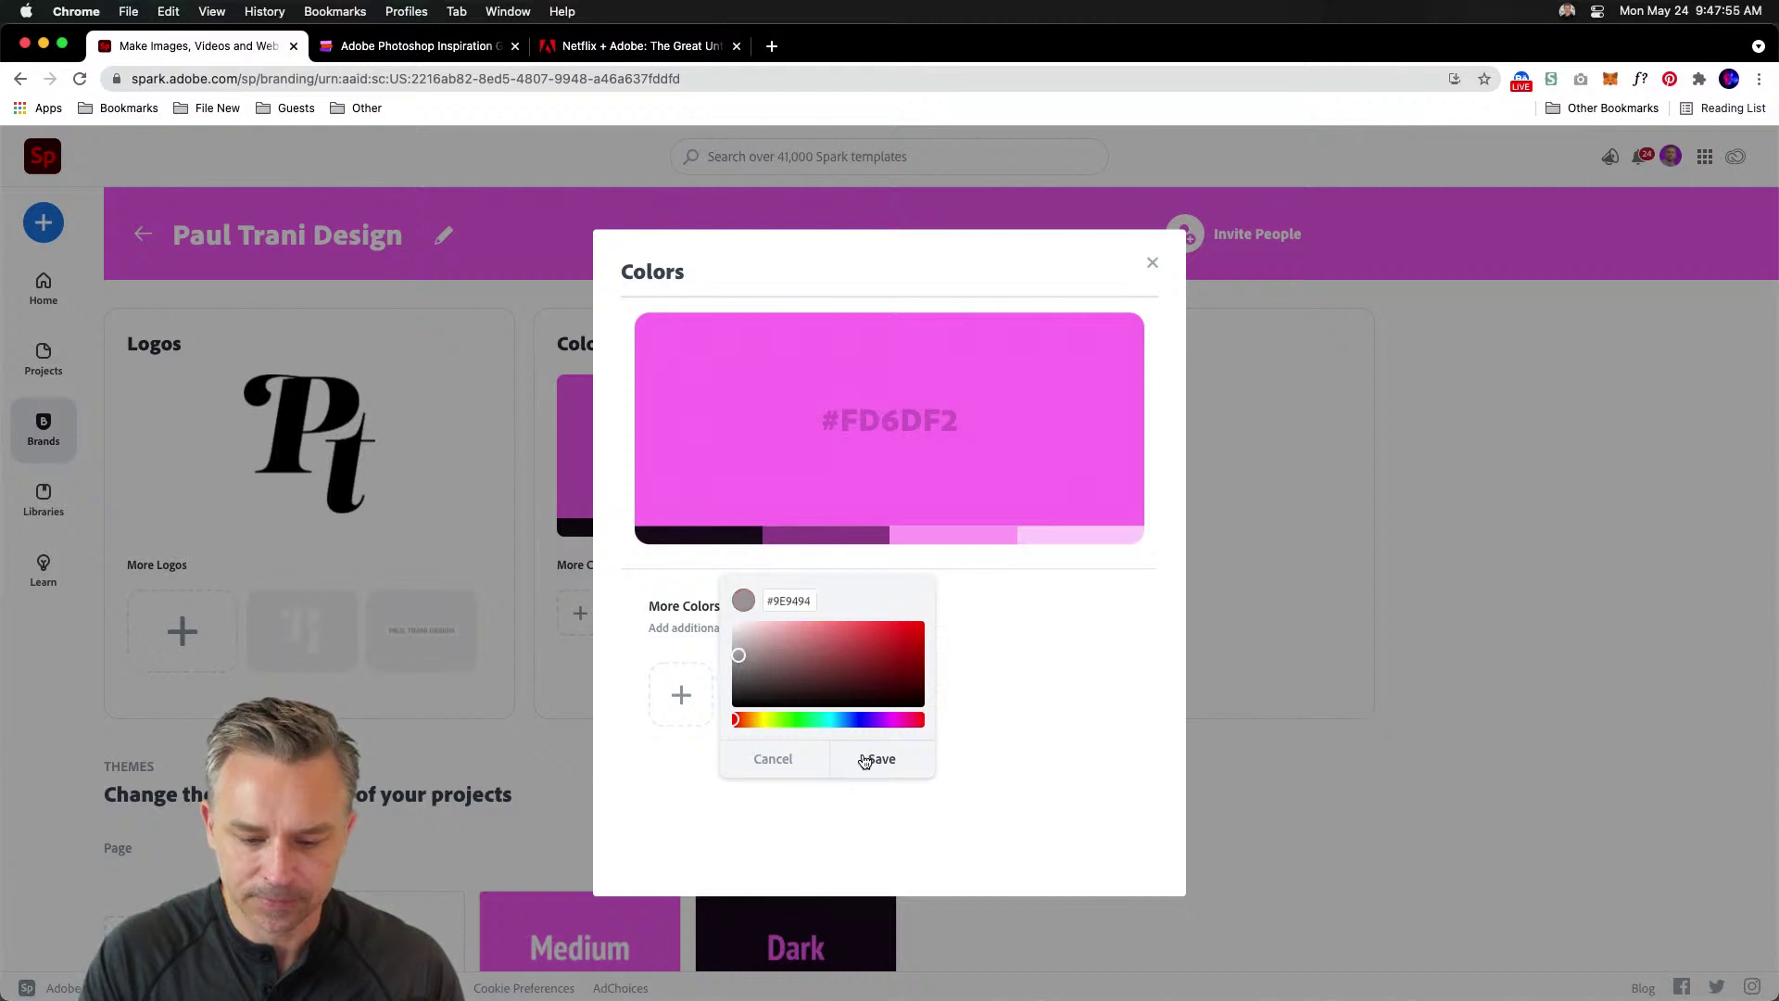
pyautogui.click(876, 758)
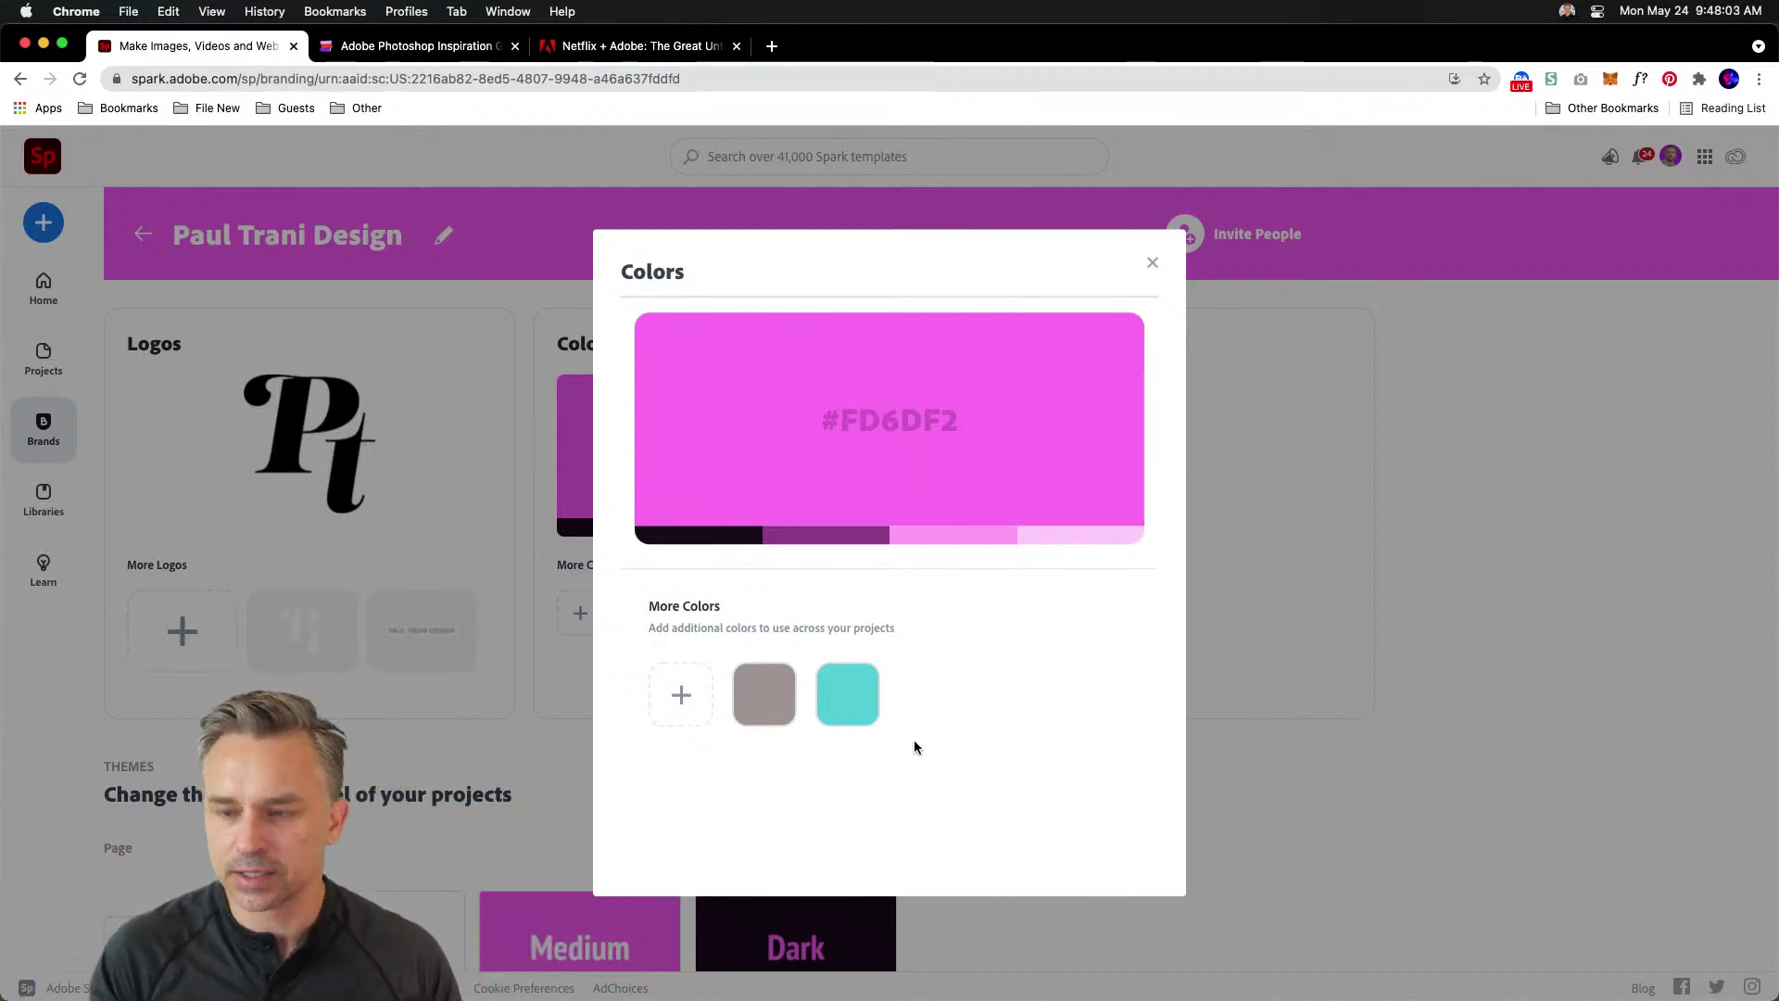
# - Add a light green, about #69FDA3, to the brand's additional colors and open the brand's font settings
pyautogui.moveTo(761, 695)
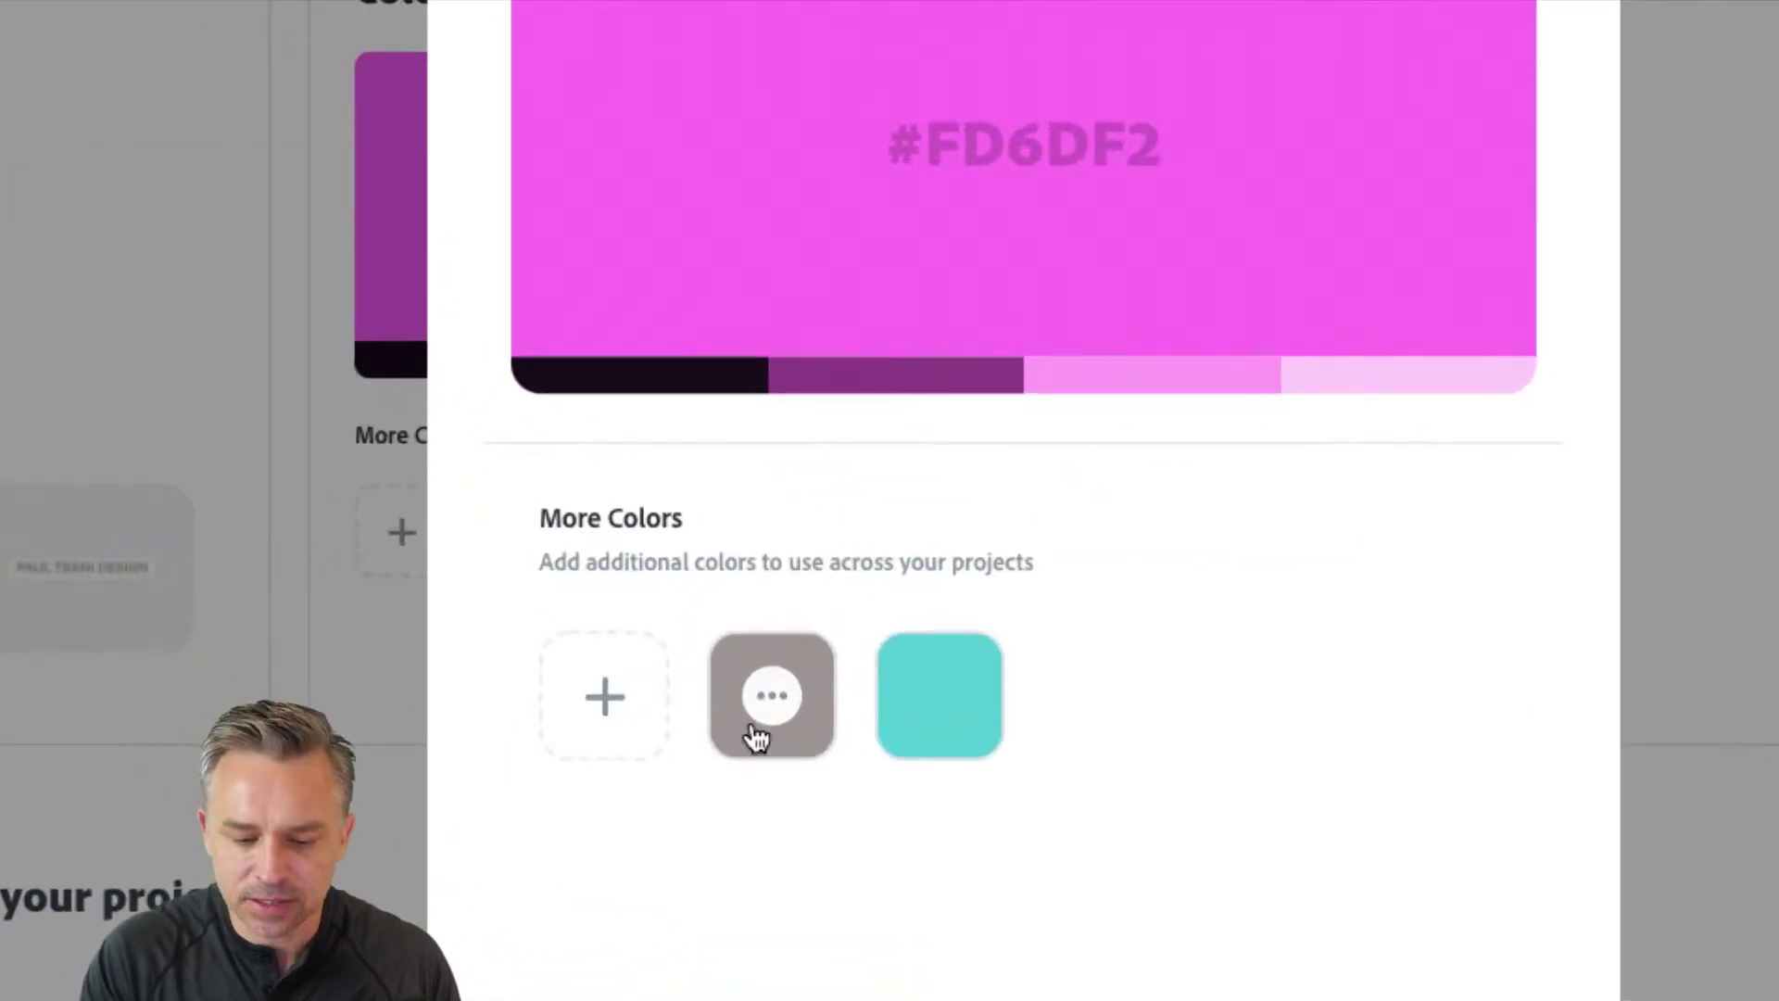
pyautogui.click(597, 713)
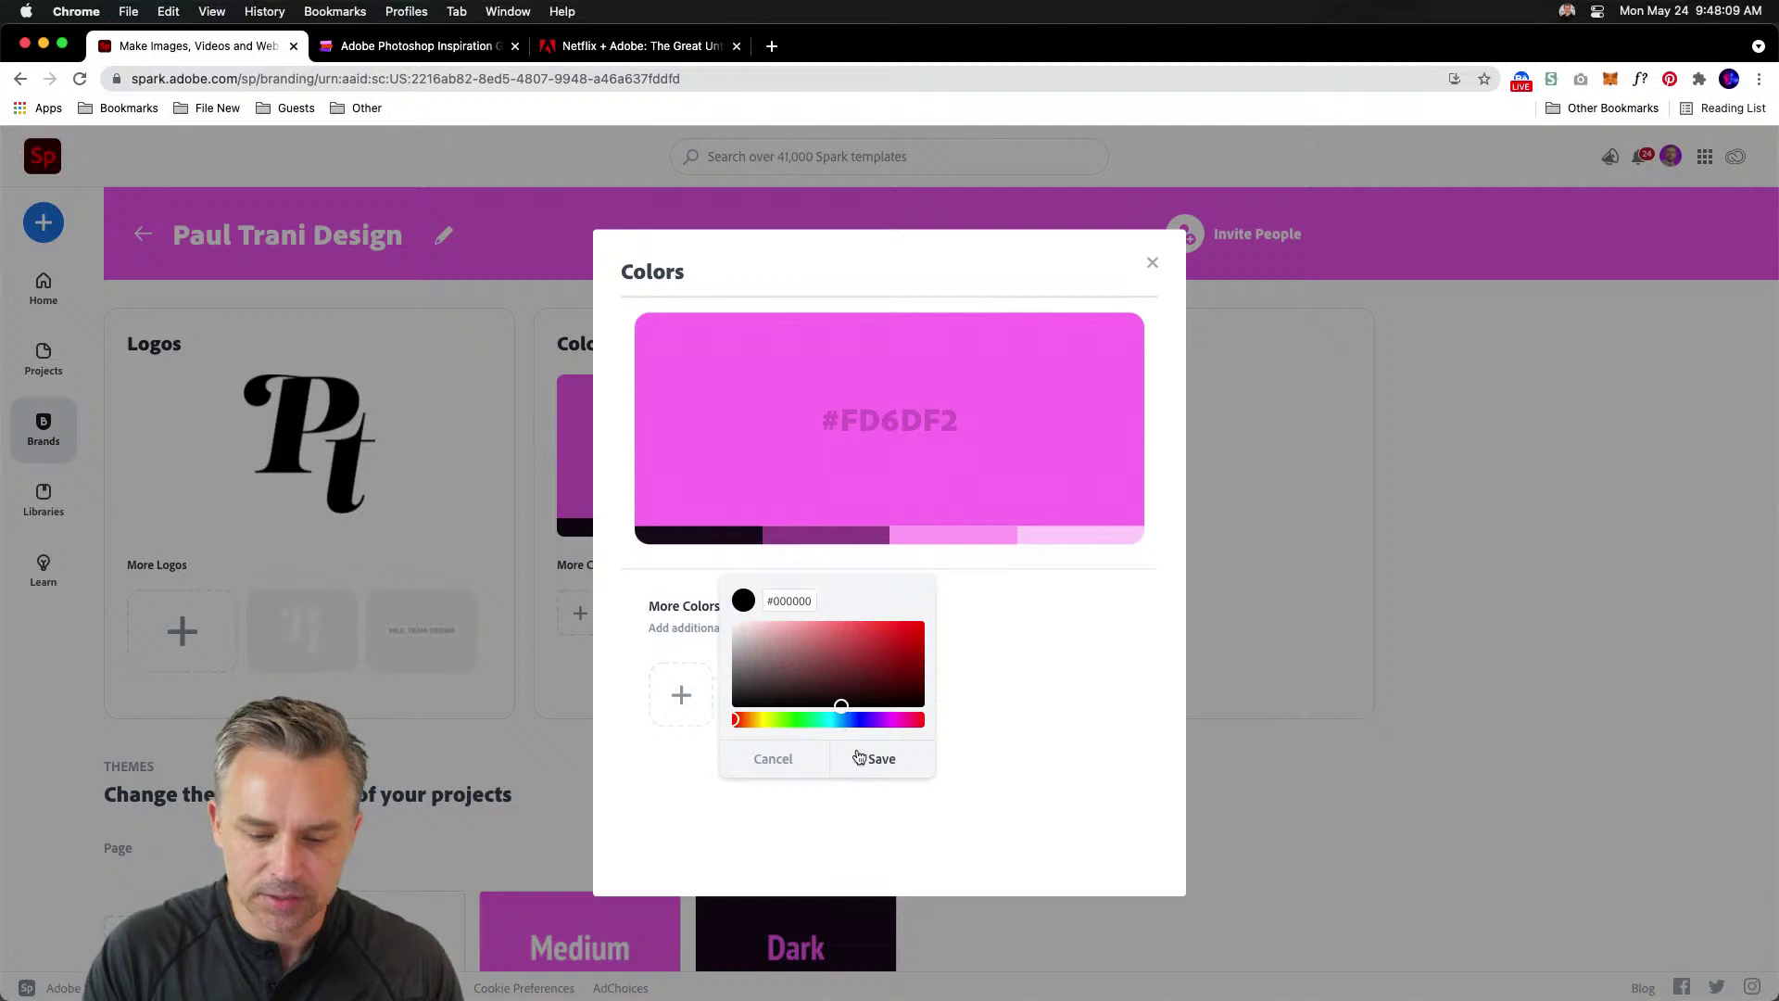
pyautogui.click(810, 719)
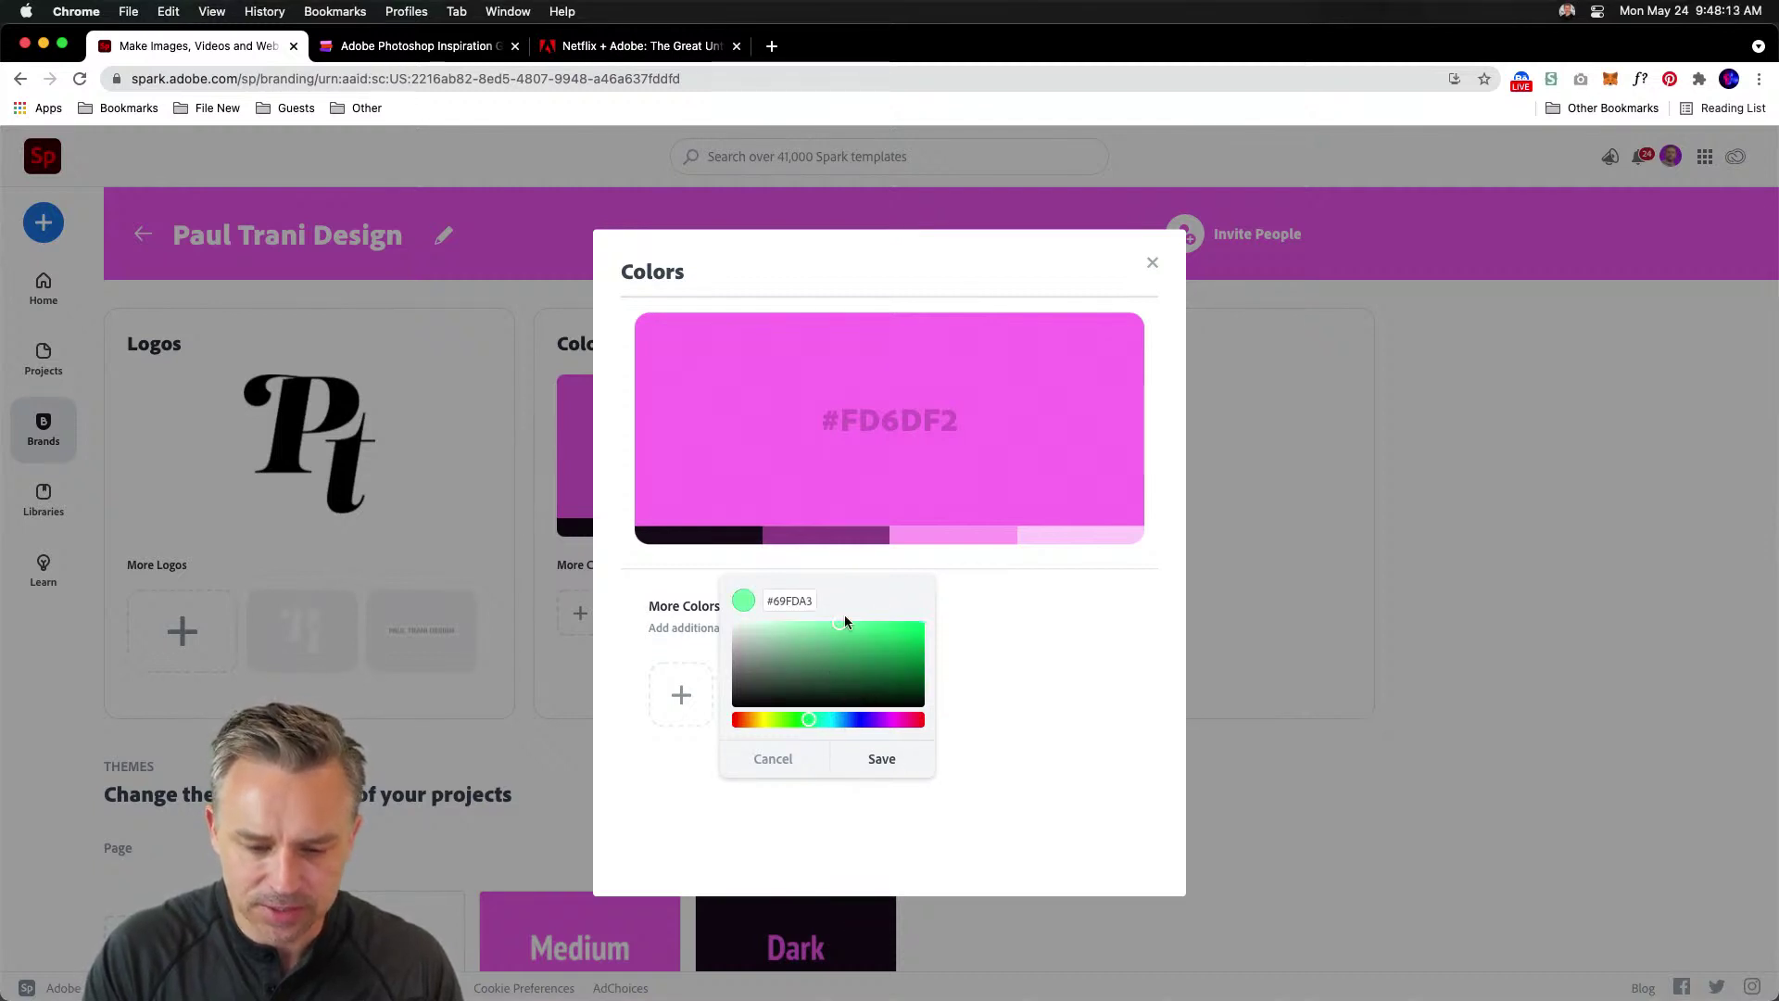
pyautogui.click(859, 760)
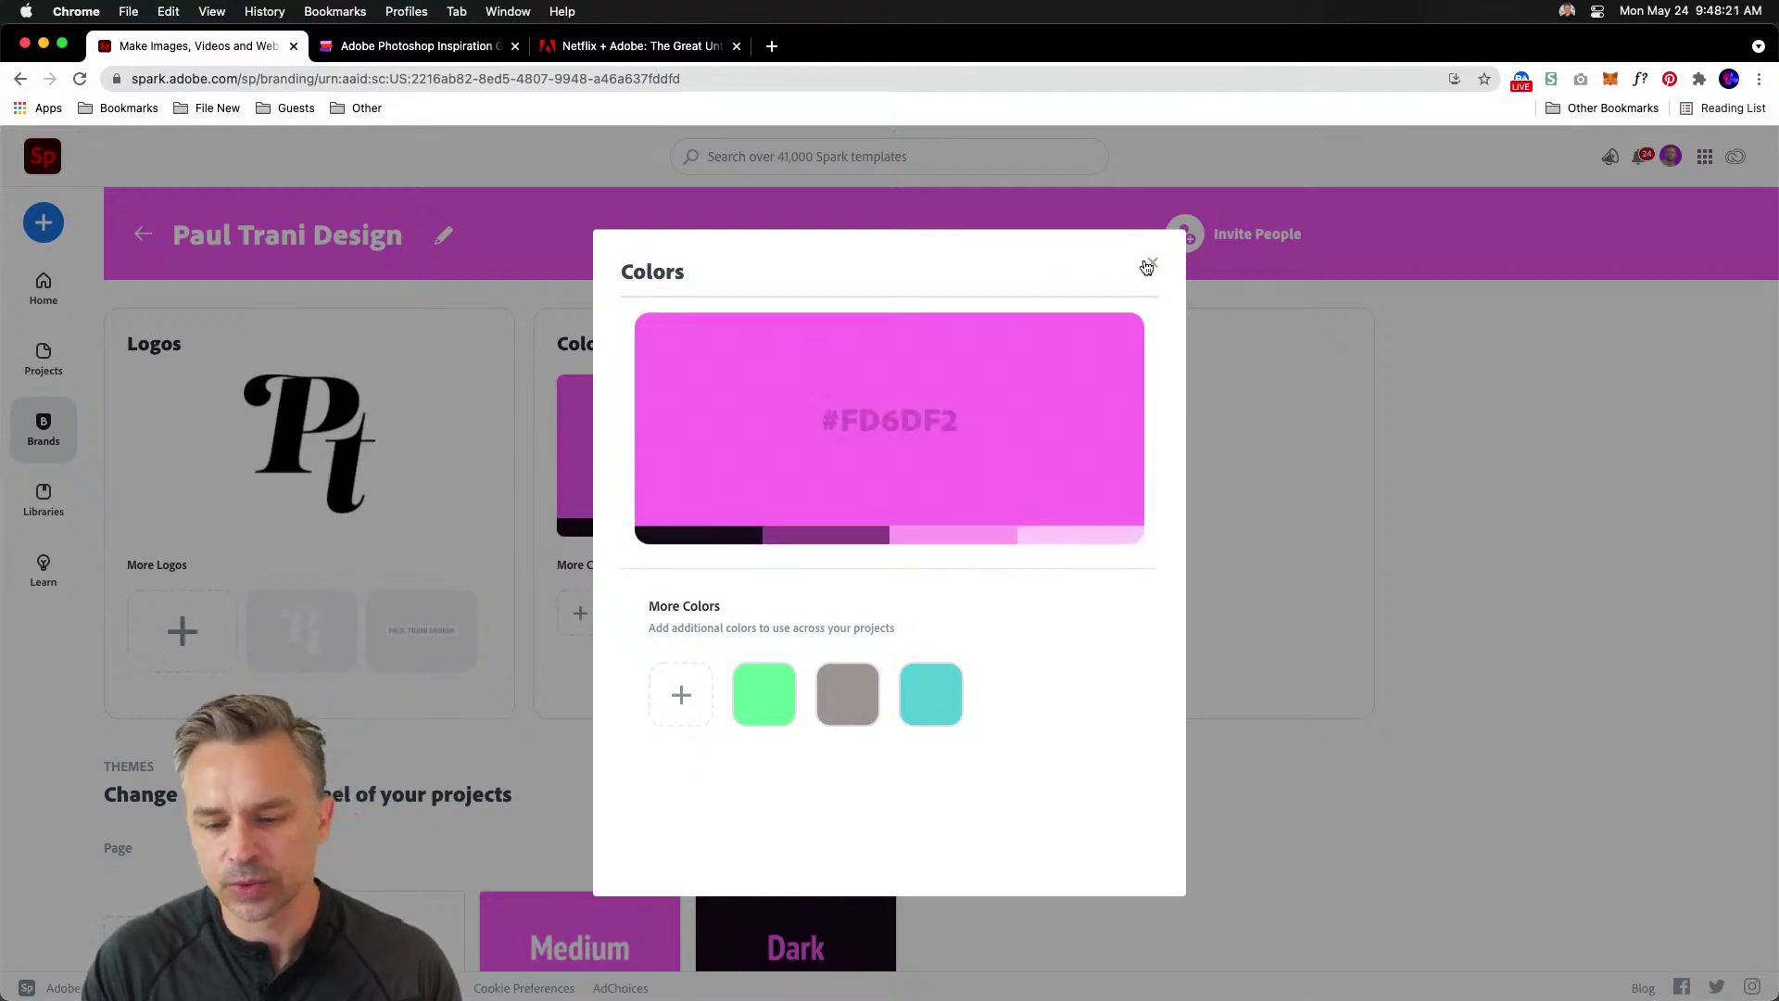
pyautogui.click(1149, 265)
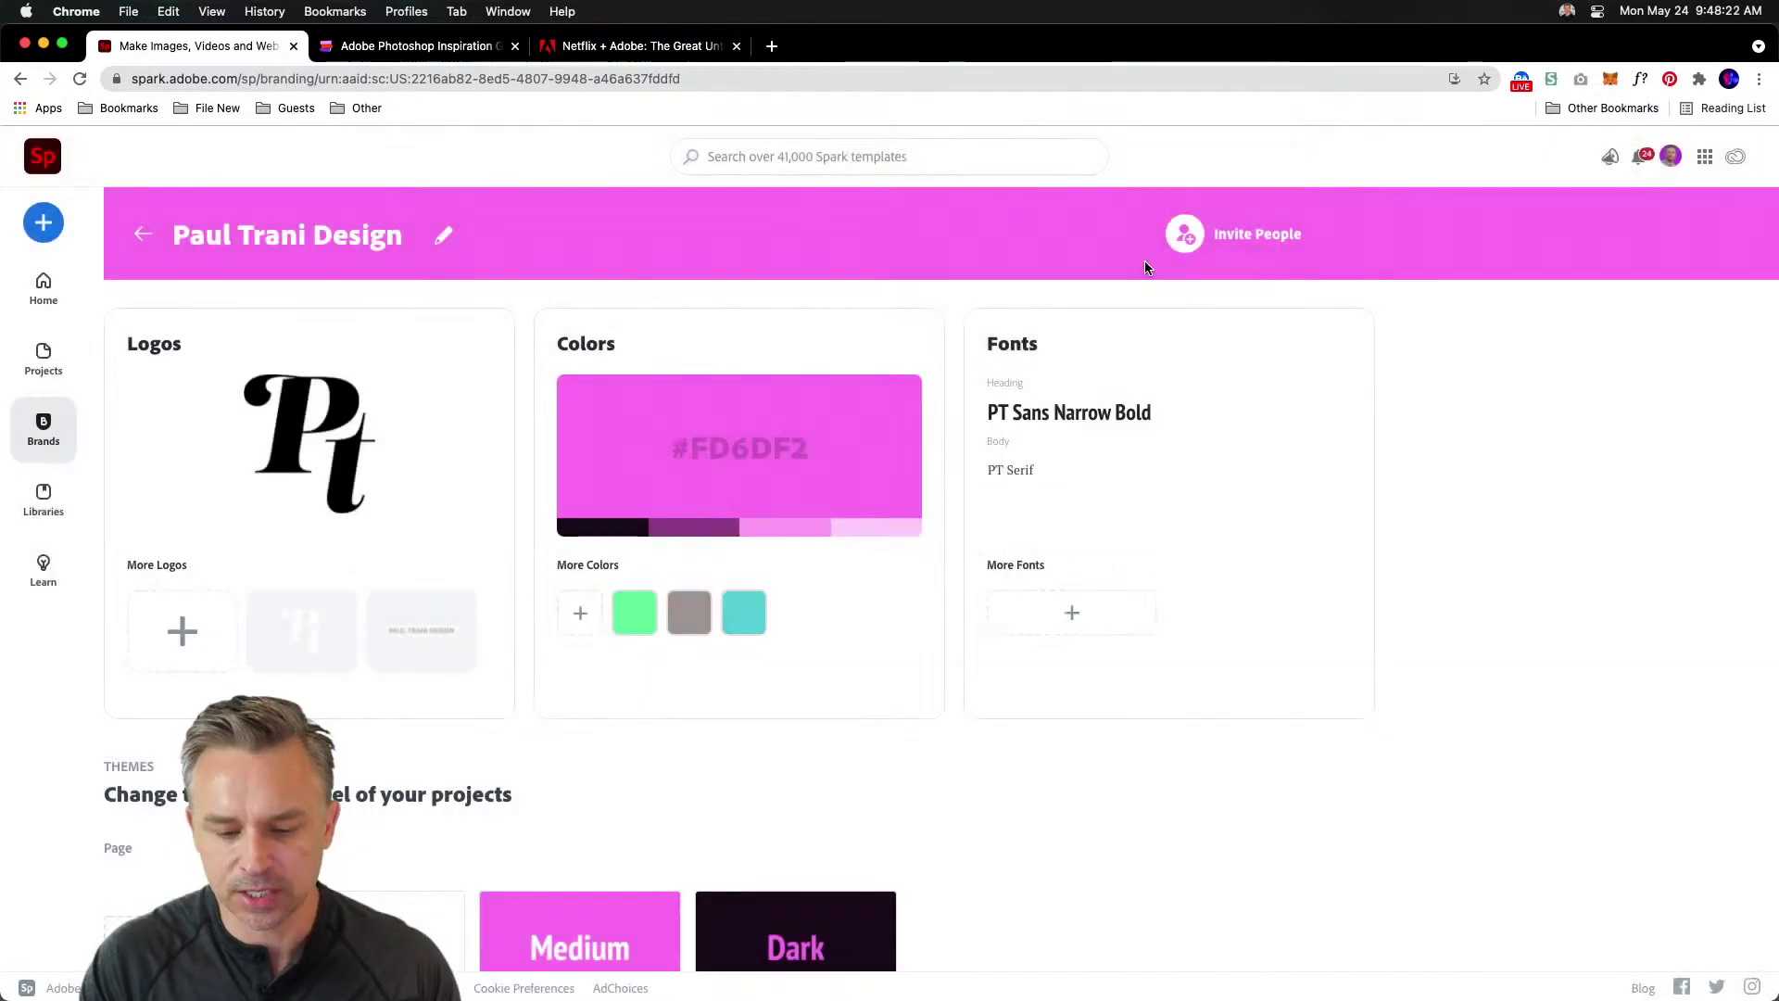
pyautogui.click(1080, 629)
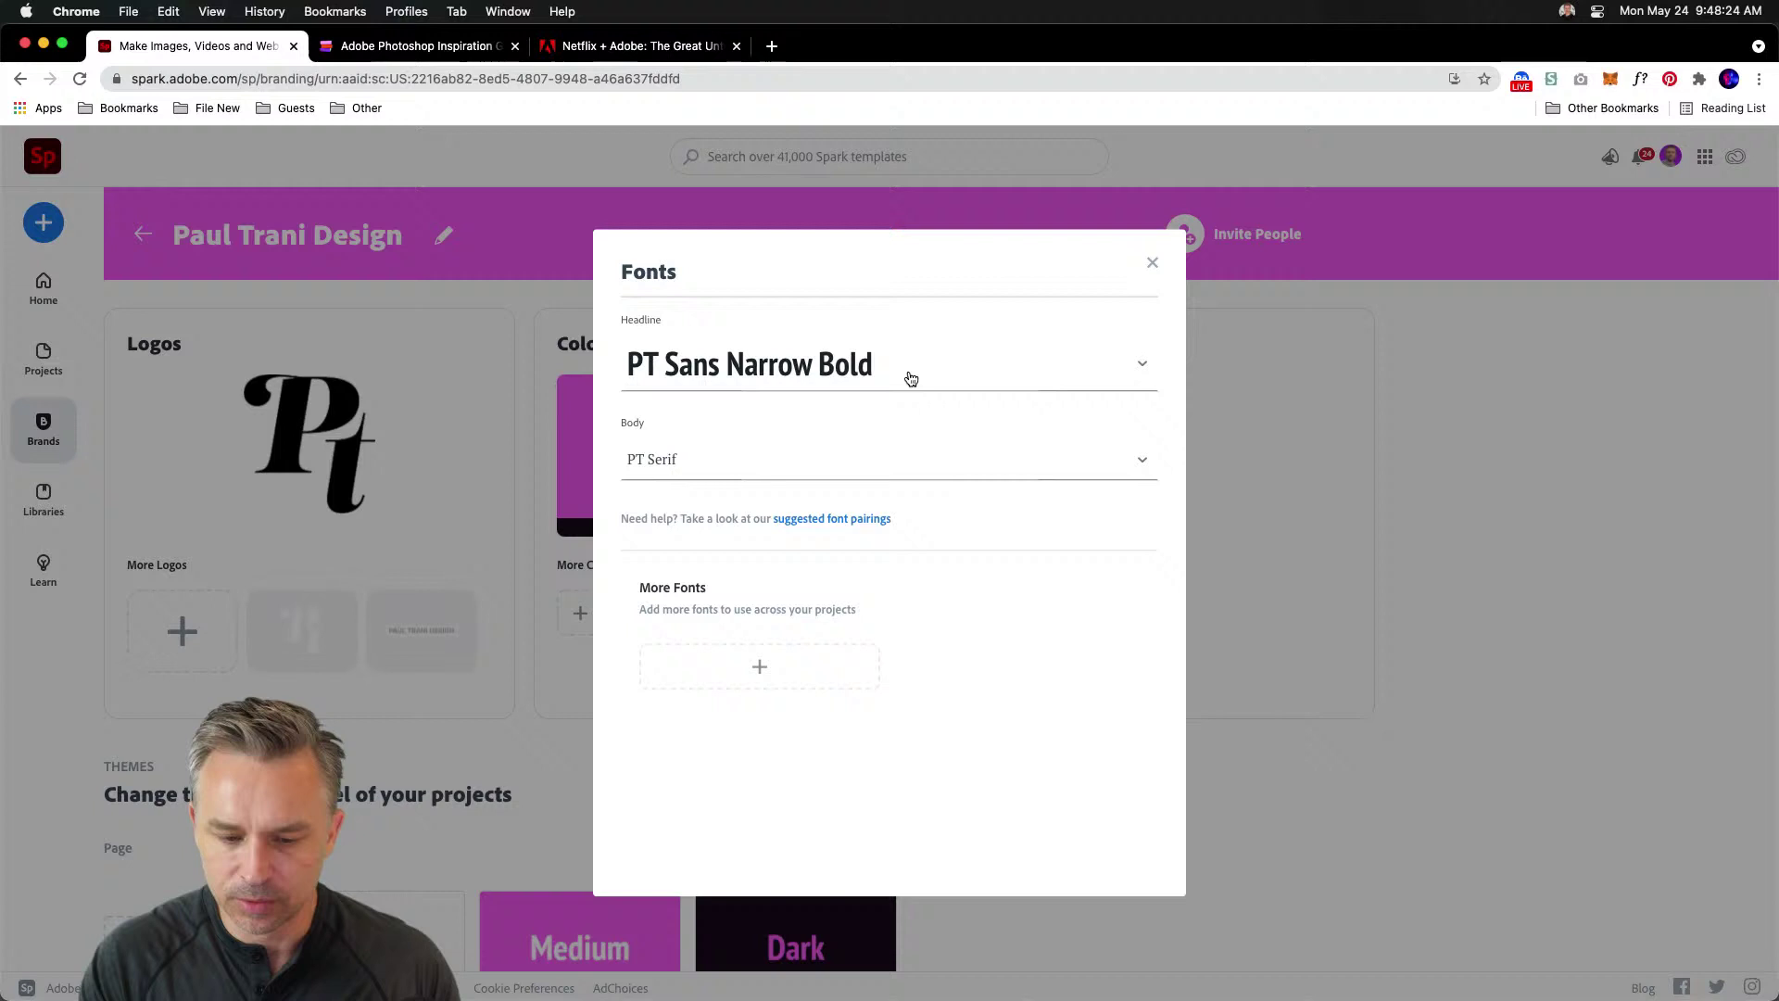
pyautogui.click(762, 474)
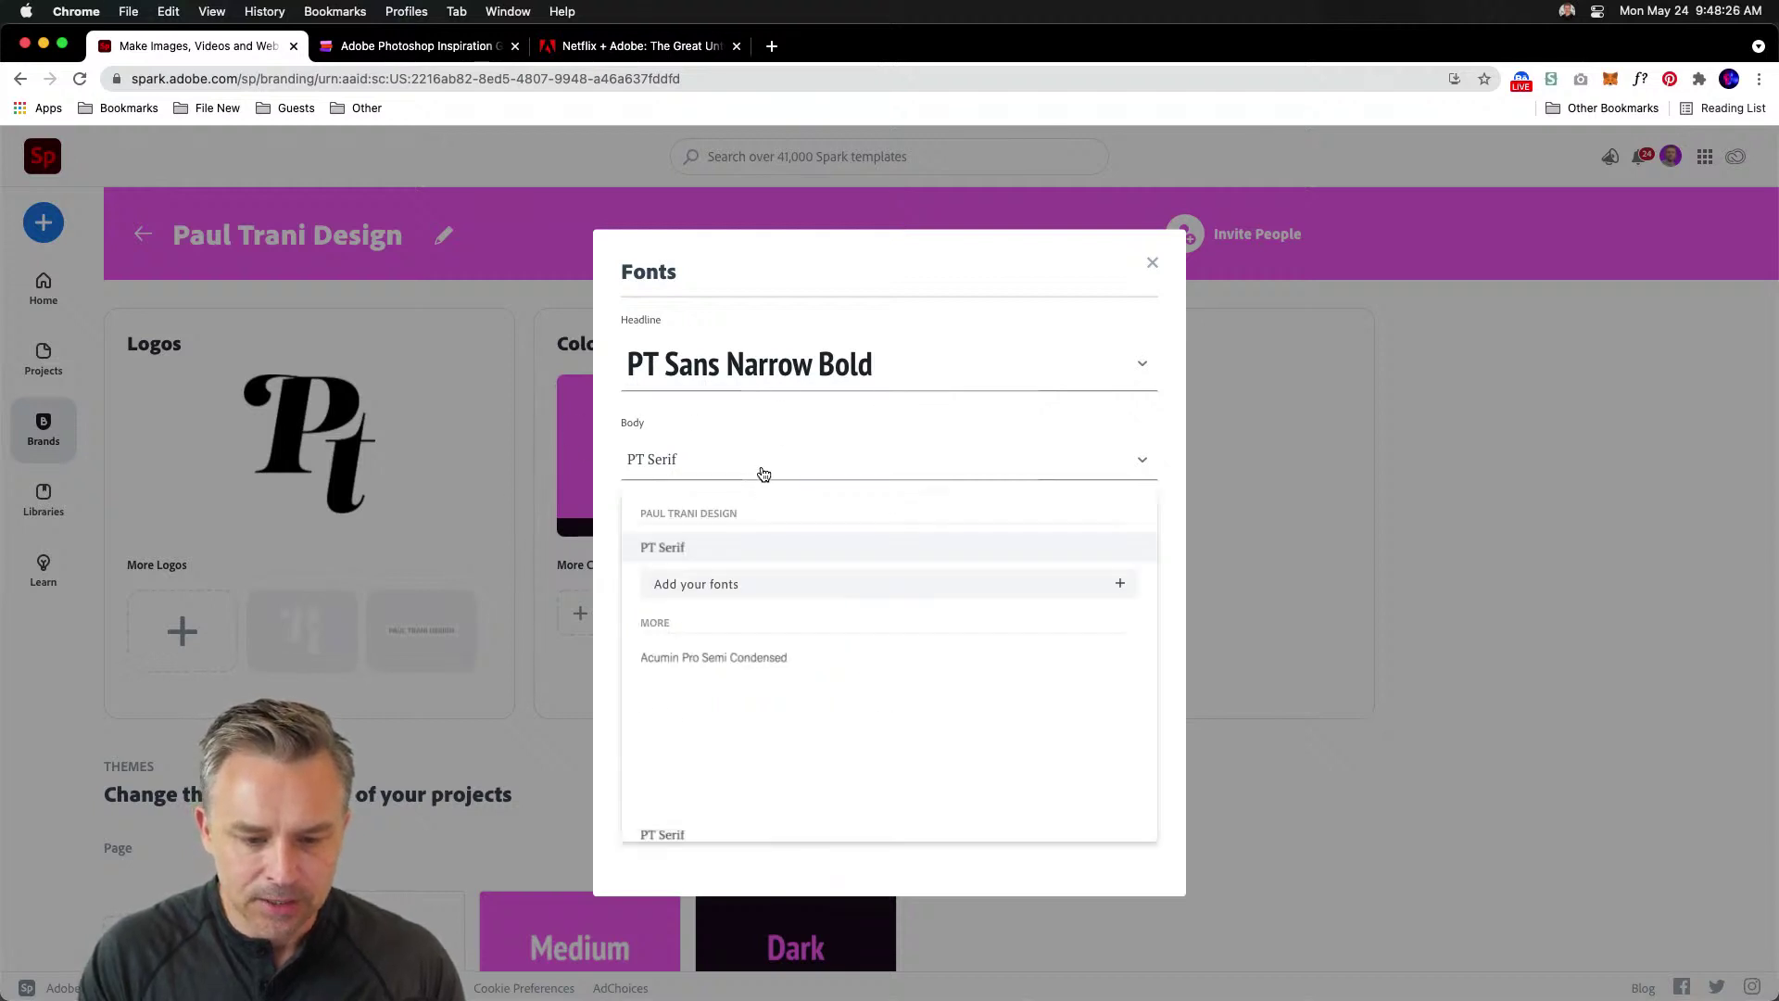
pyautogui.click(654, 549)
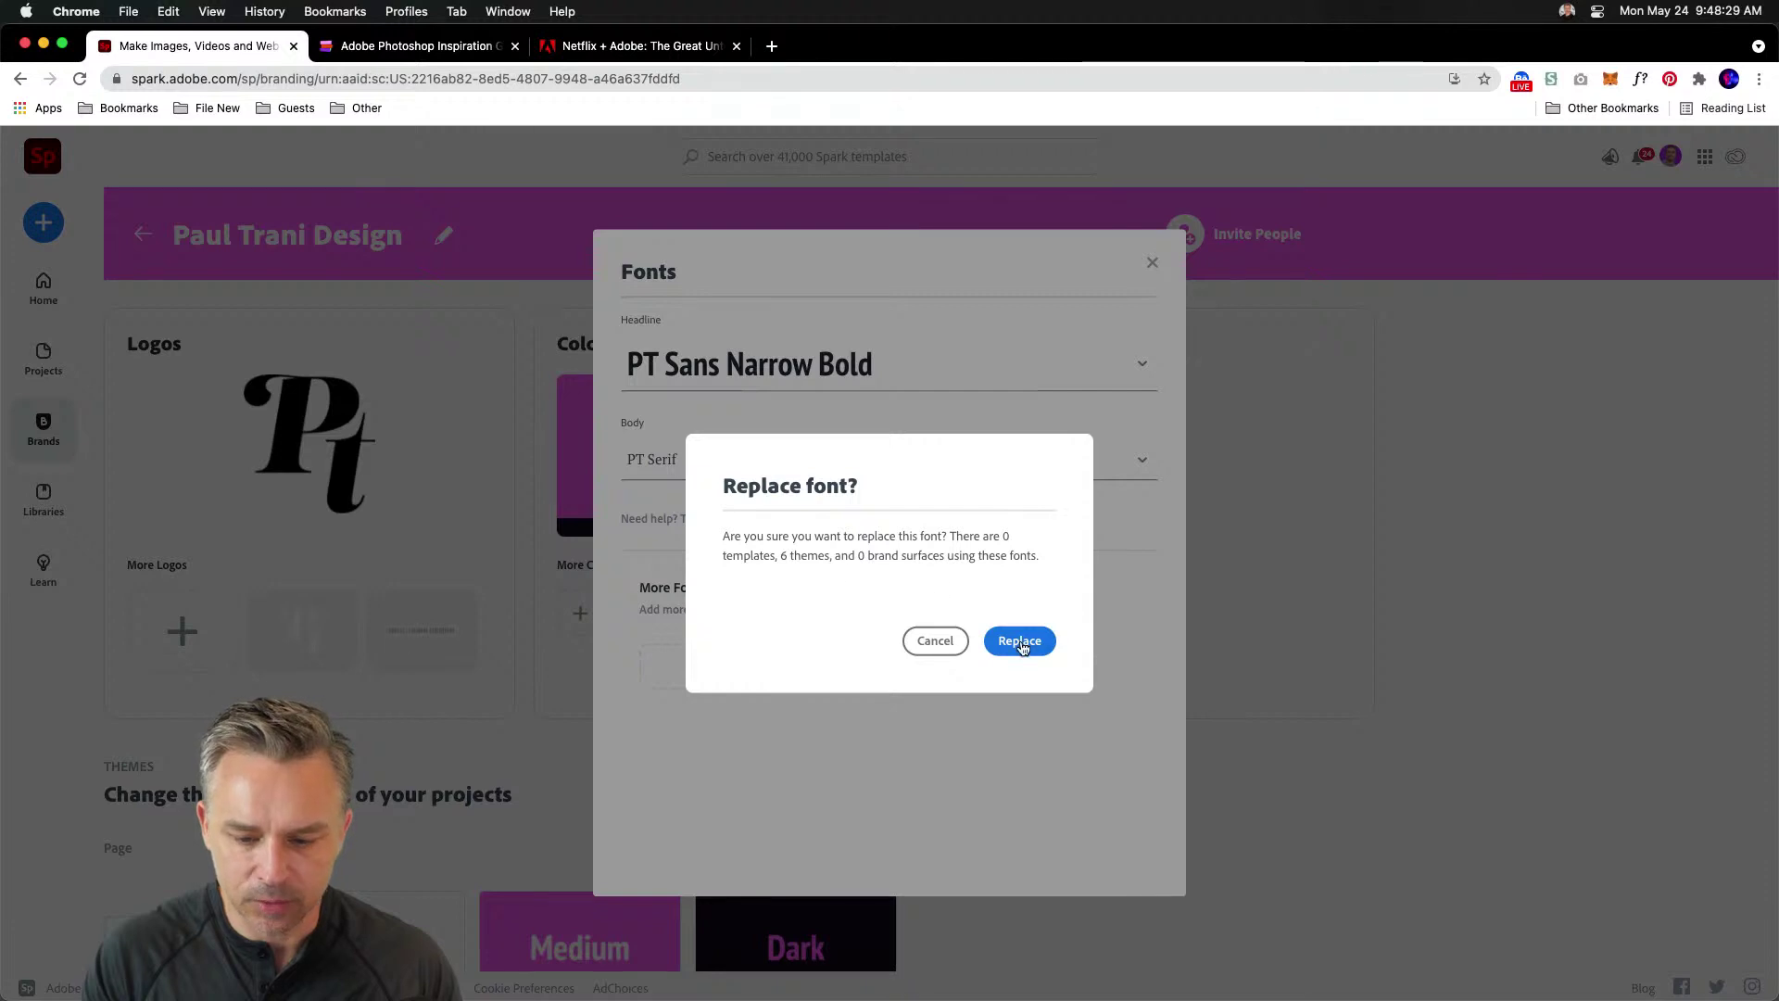
pyautogui.click(936, 641)
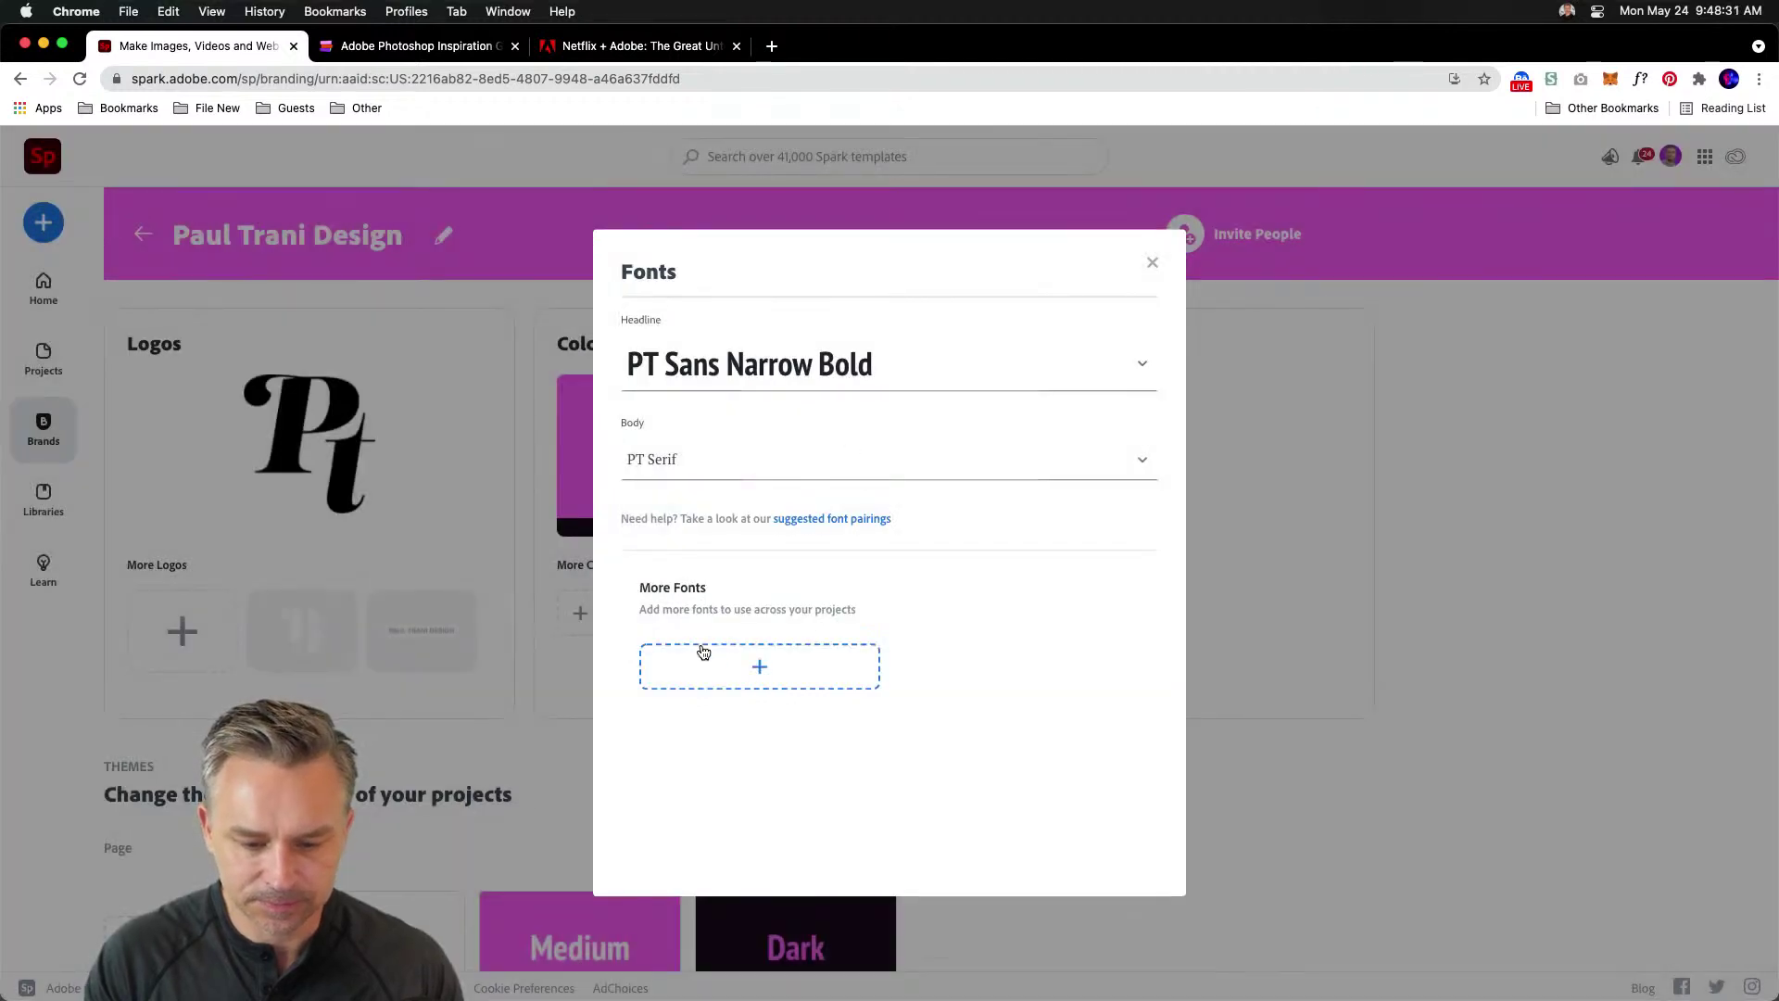
# - Add the Local Brewery script font to the brand's additional fonts and close the font settings
pyautogui.click(723, 669)
pyautogui.scroll(-5, 945, 672)
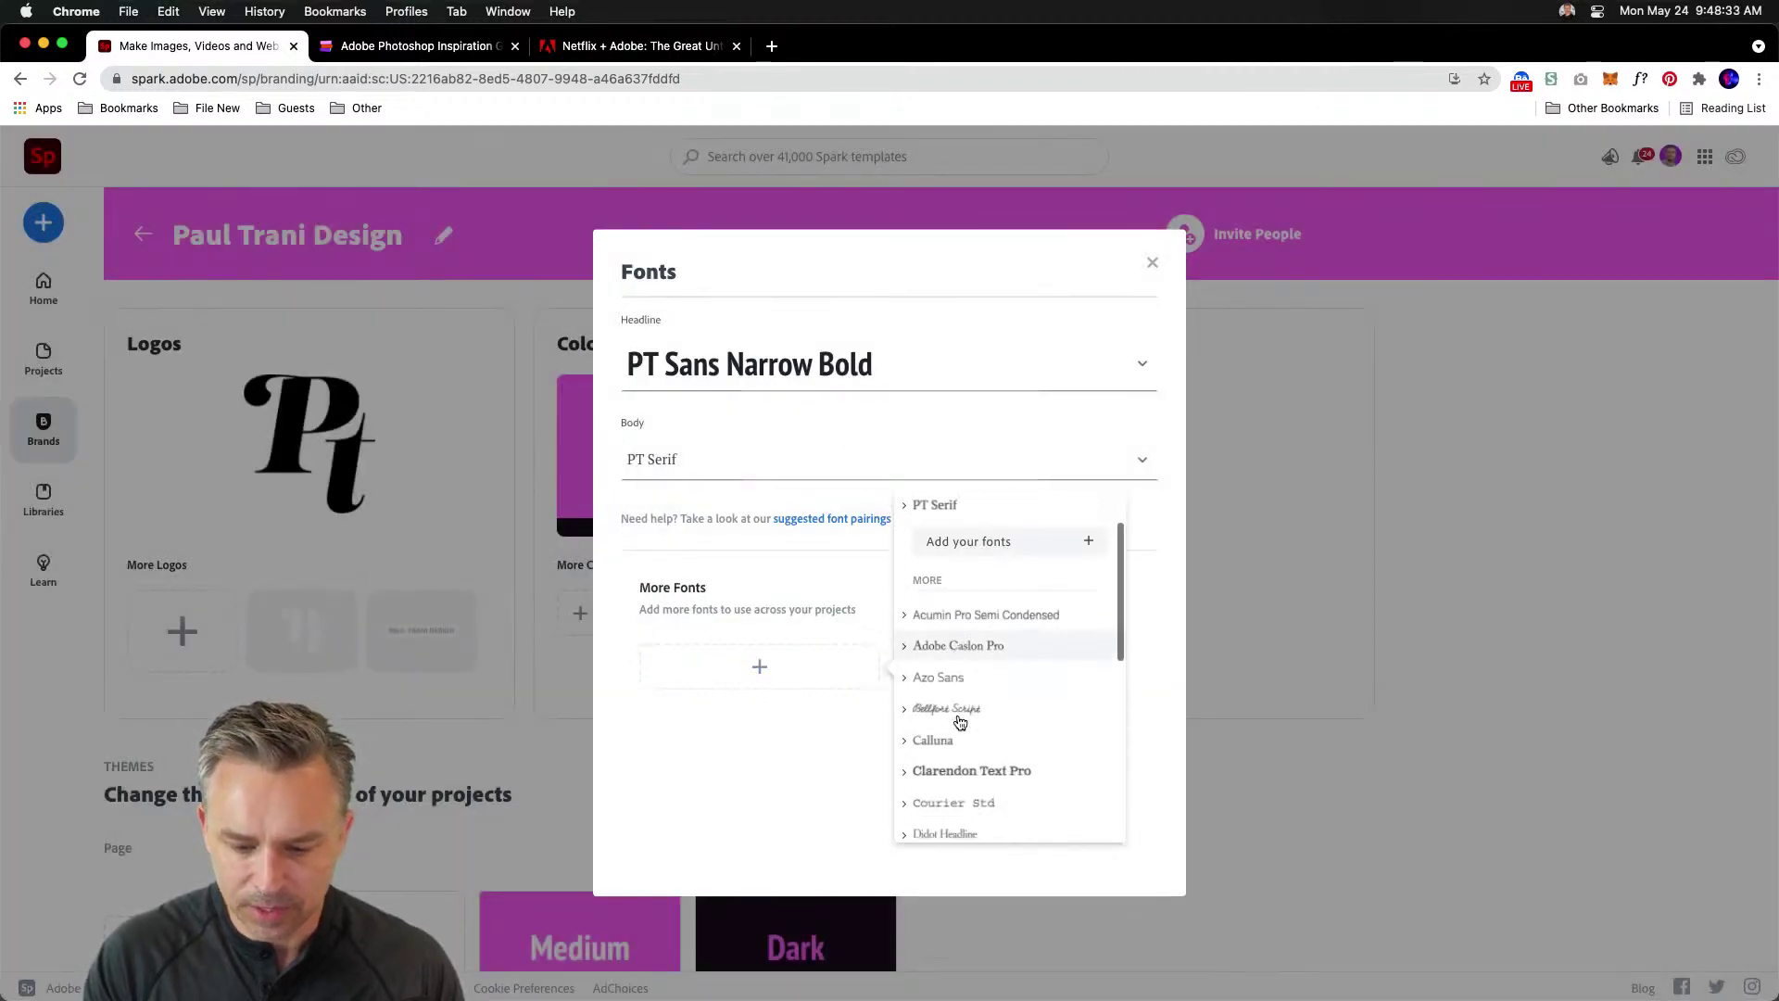
pyautogui.scroll(-1, 978, 722)
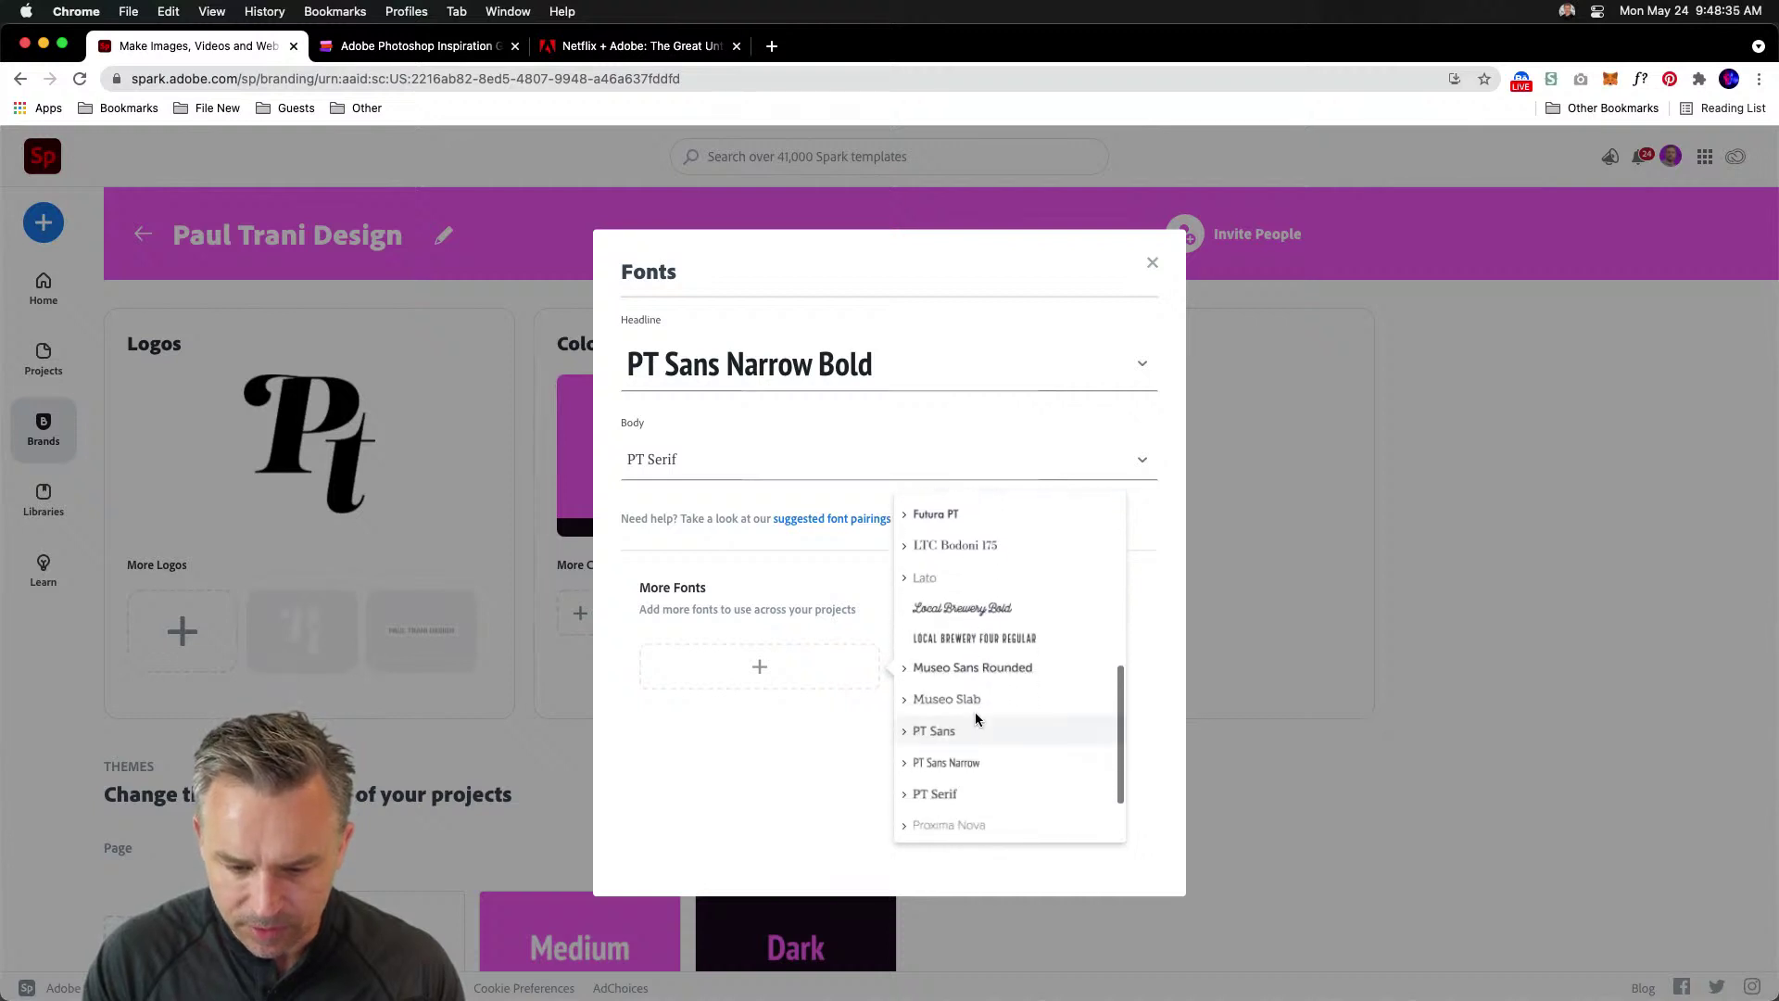
pyautogui.click(969, 614)
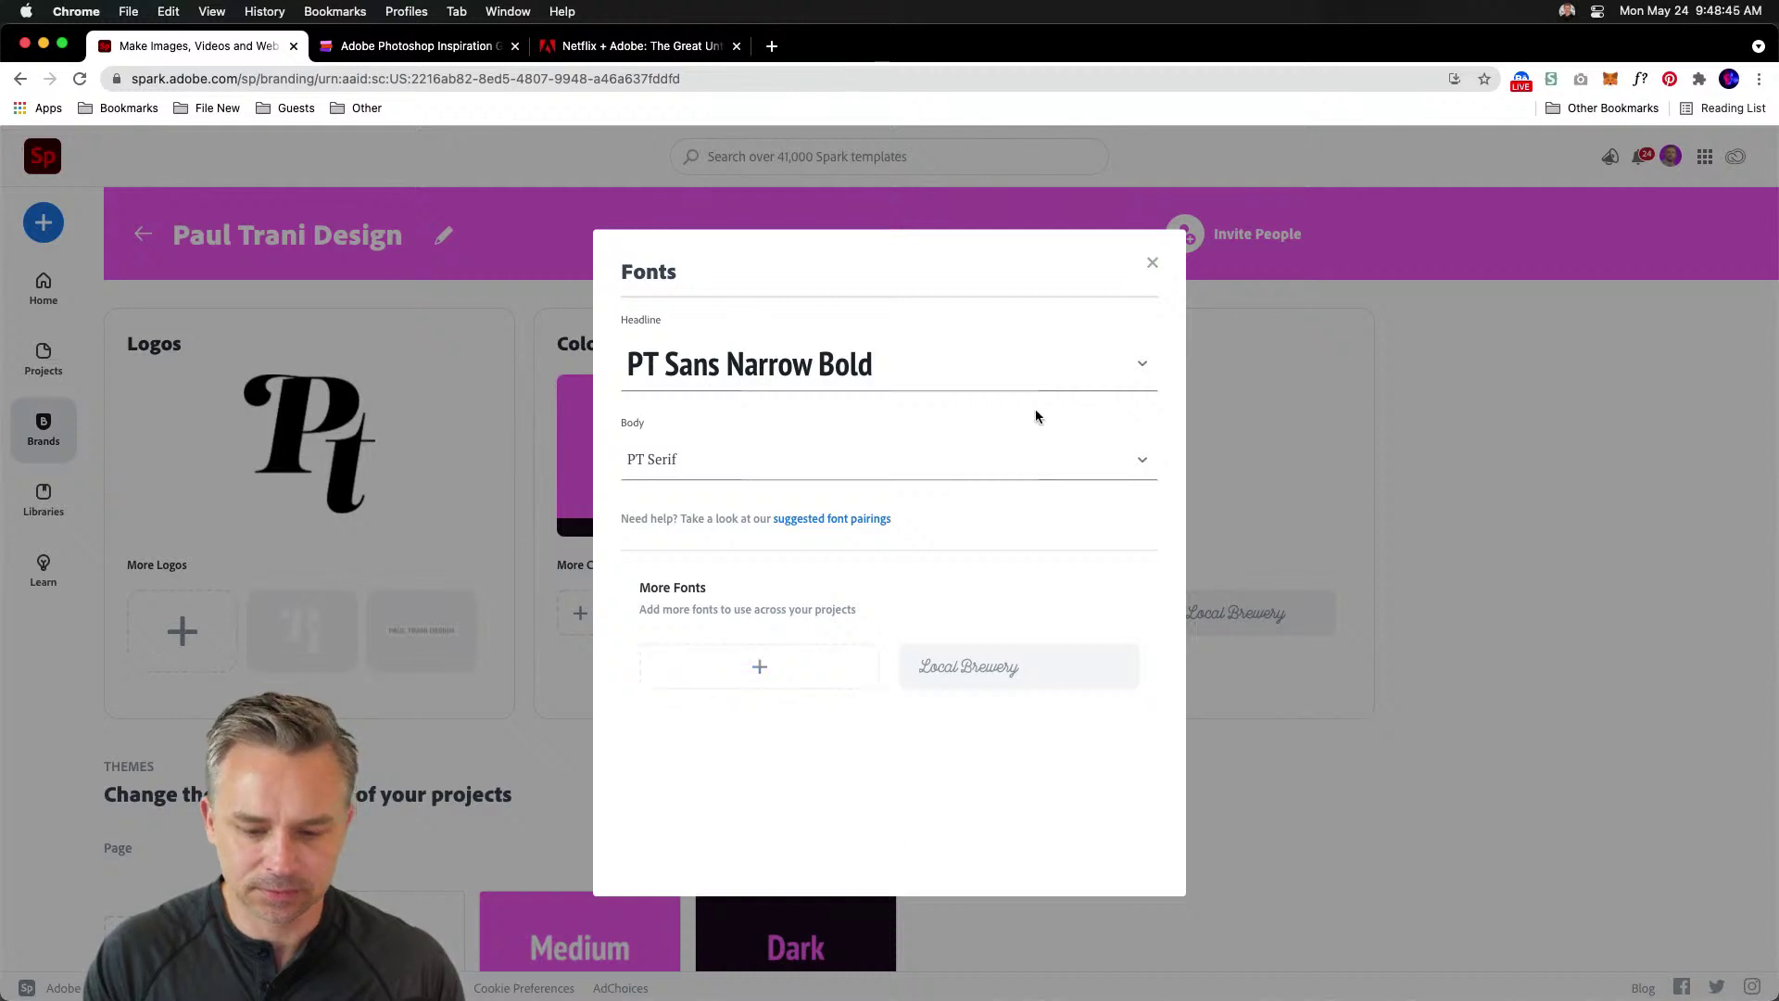
pyautogui.click(1152, 263)
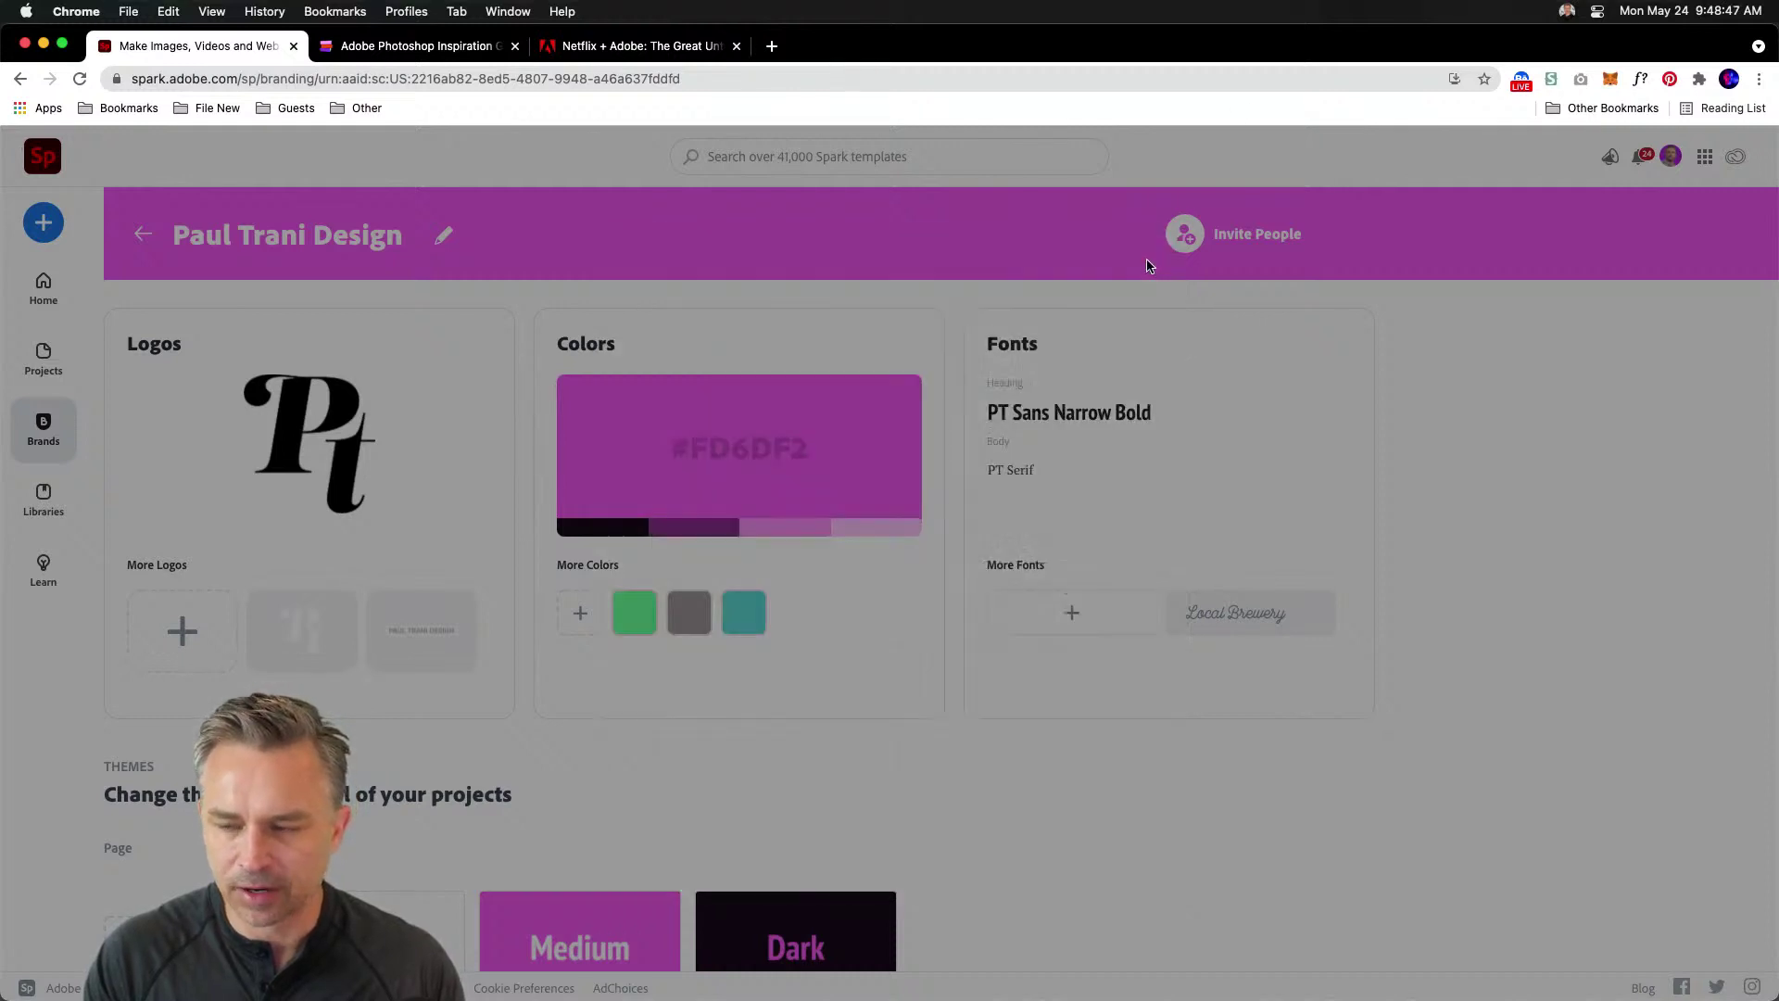
# - Review the brand's page and video themes and its branded surfaces, and return to the brands overview
pyautogui.scroll(-3, 1172, 567)
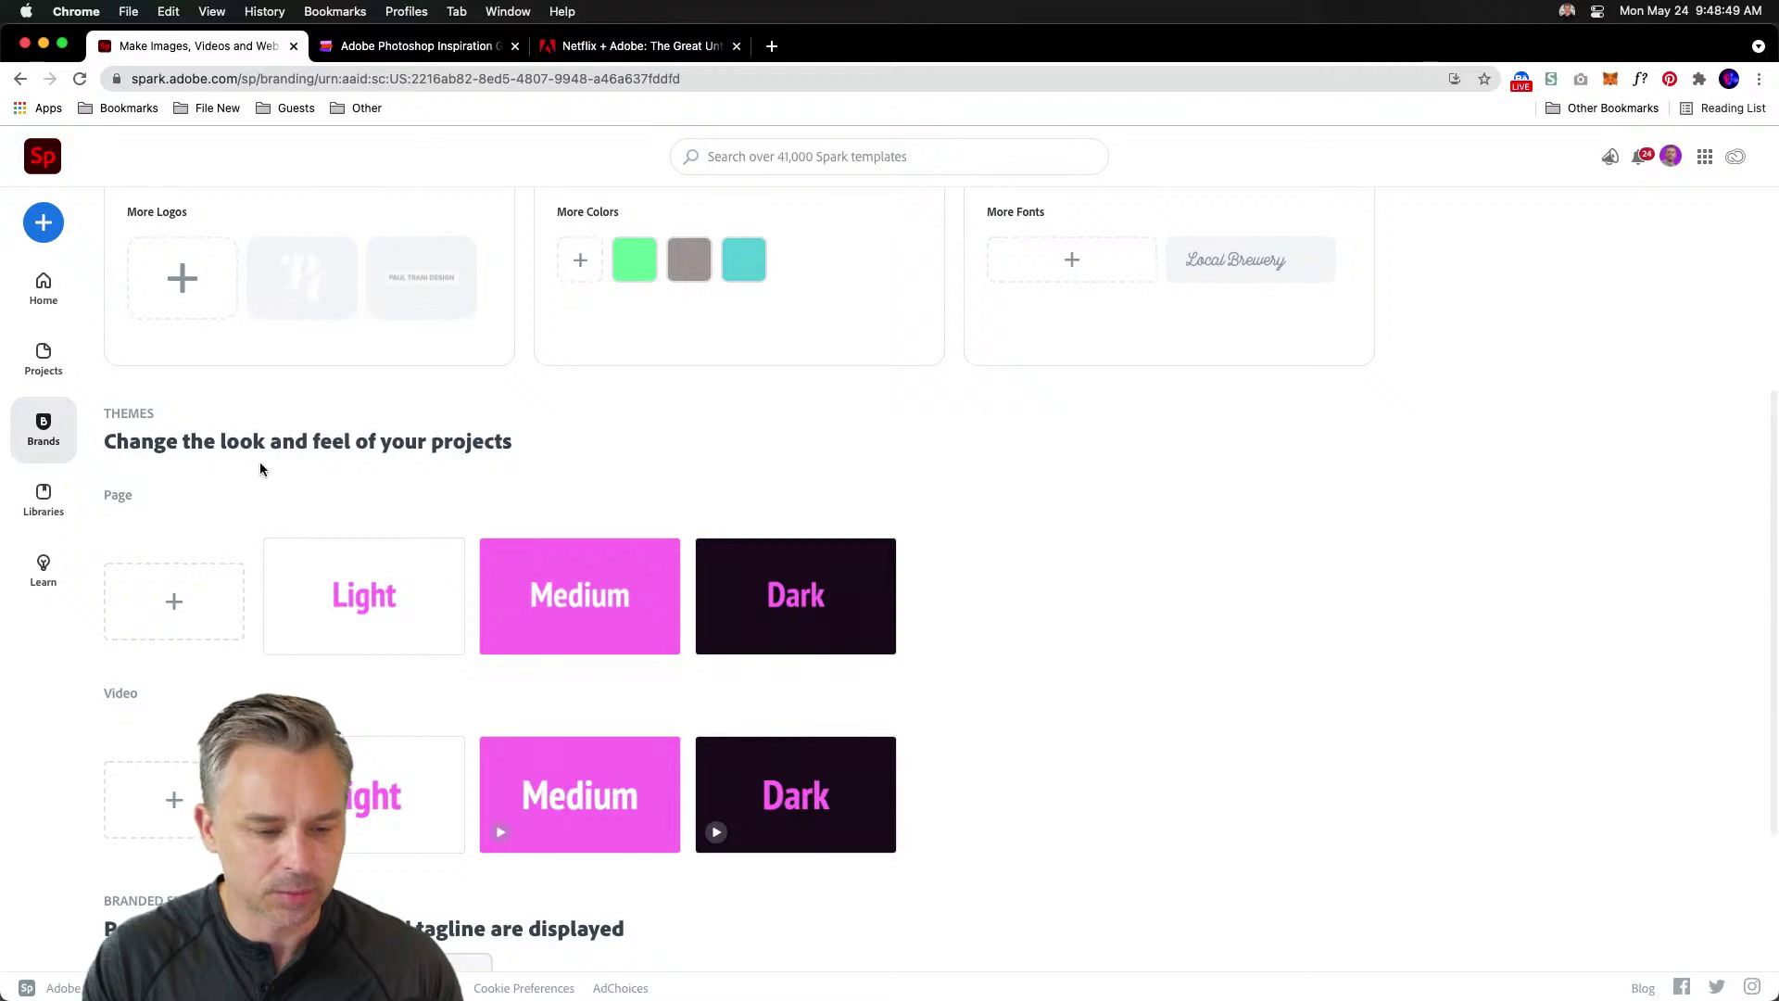
pyautogui.scroll(4, 259, 463)
pyautogui.scroll(-6, 260, 468)
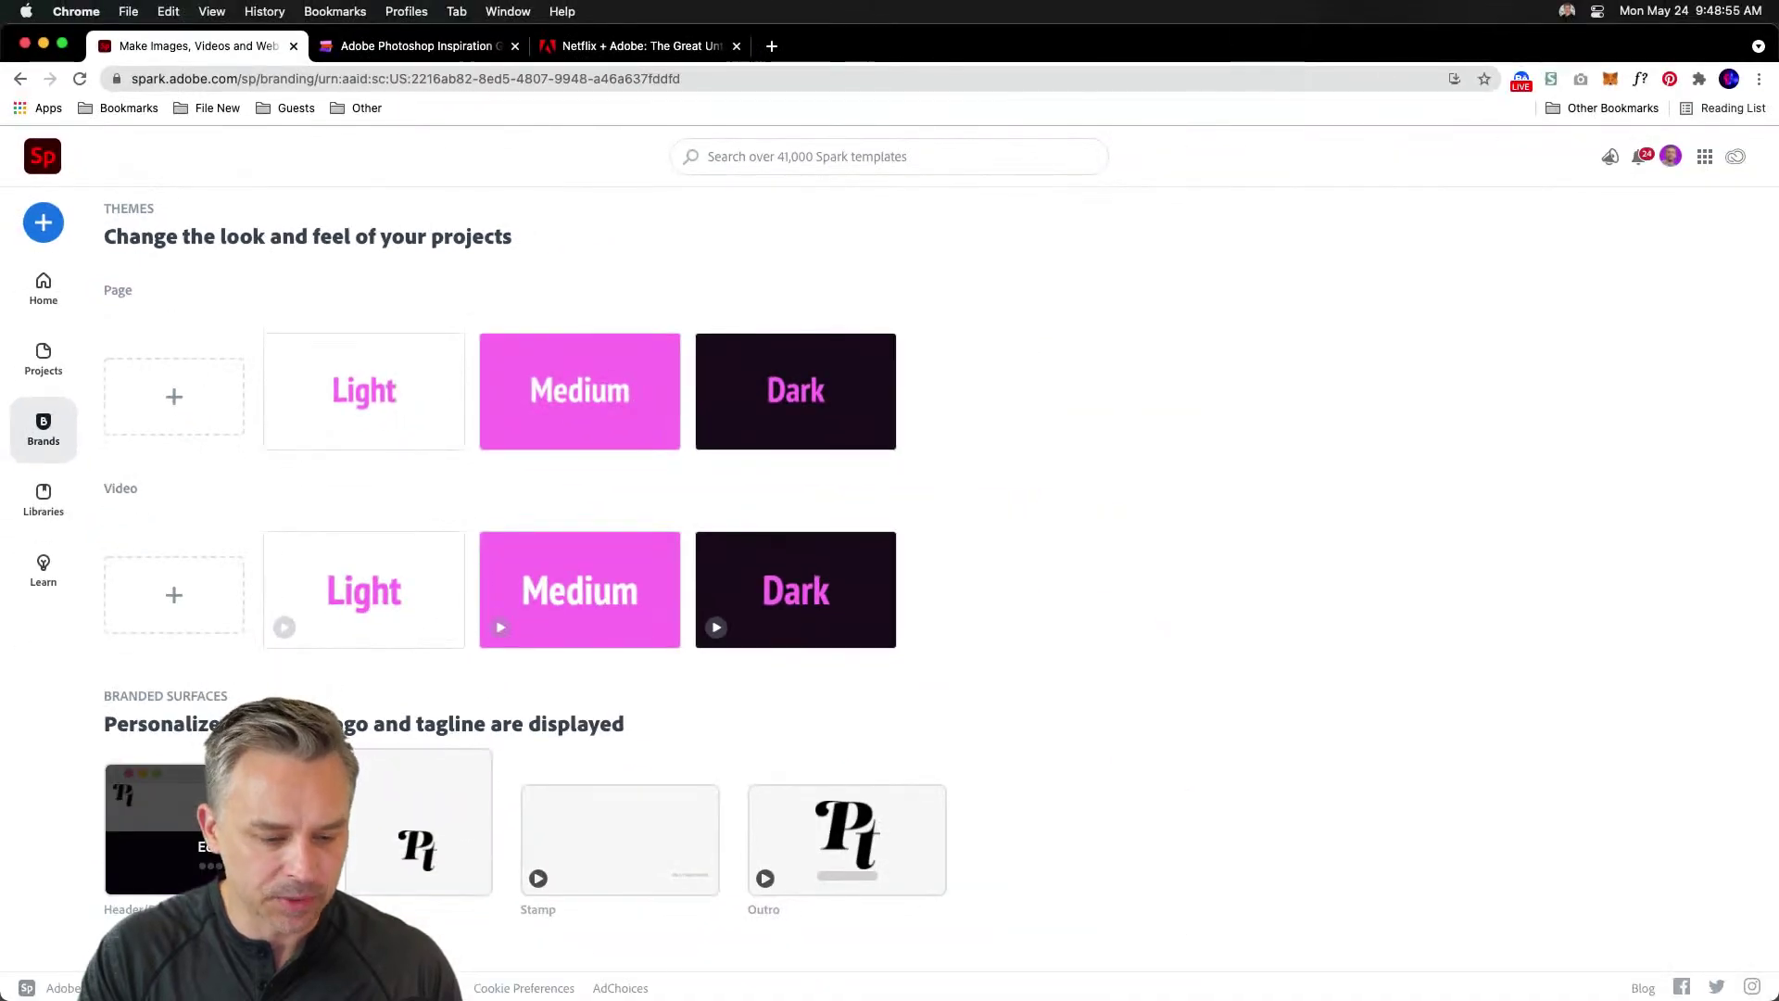
pyautogui.scroll(-1, 340, 684)
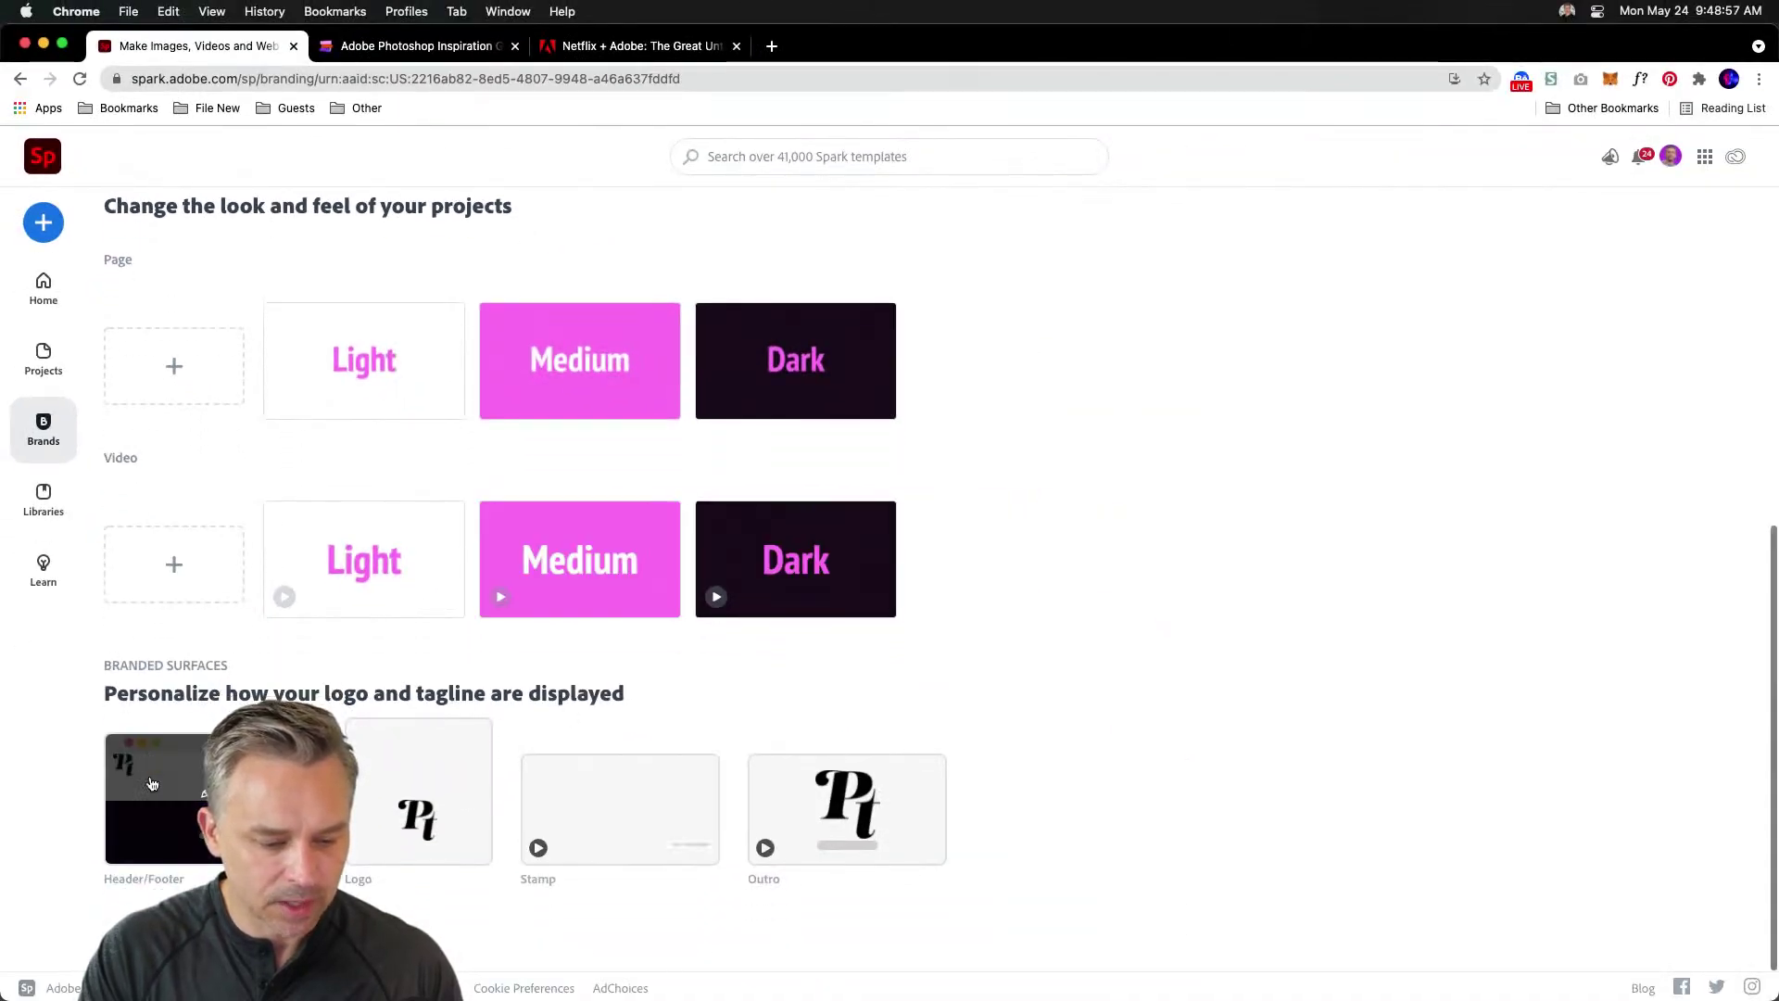
pyautogui.scroll(3, 172, 832)
pyautogui.scroll(4, 172, 832)
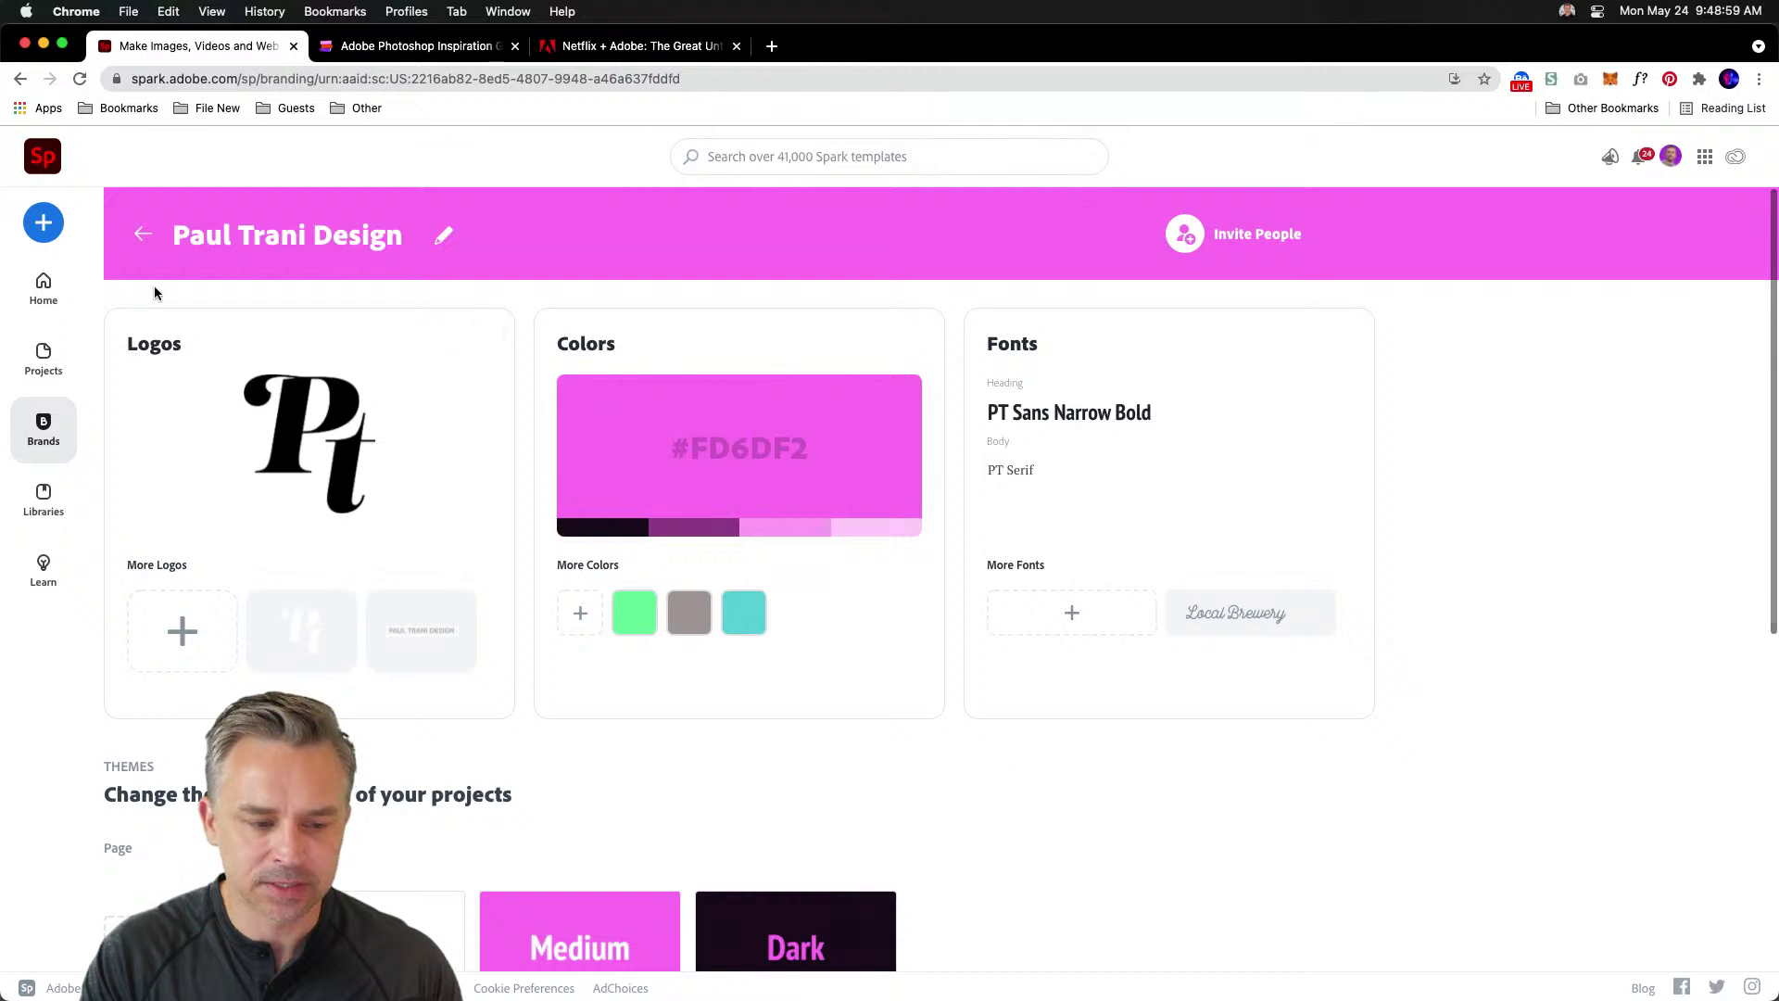
pyautogui.click(142, 235)
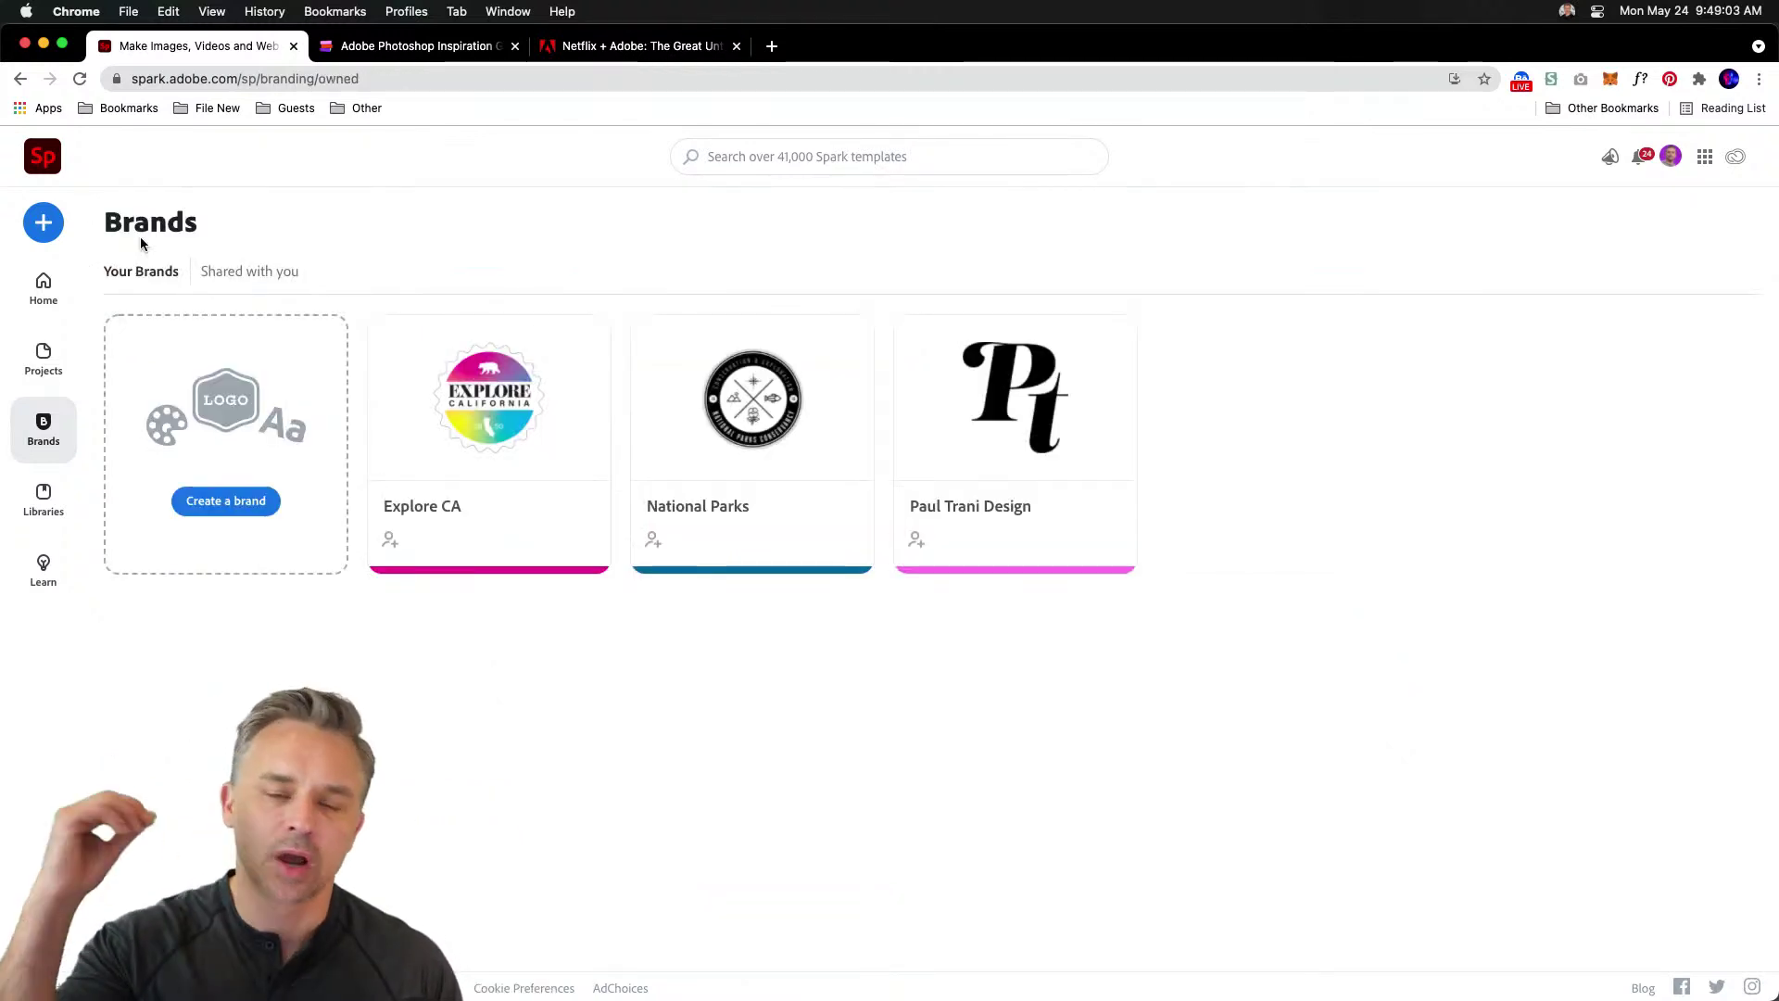
# - Start a new Instagram story from the home page and create it from the "Flying High" astronaut template
pyautogui.click(47, 302)
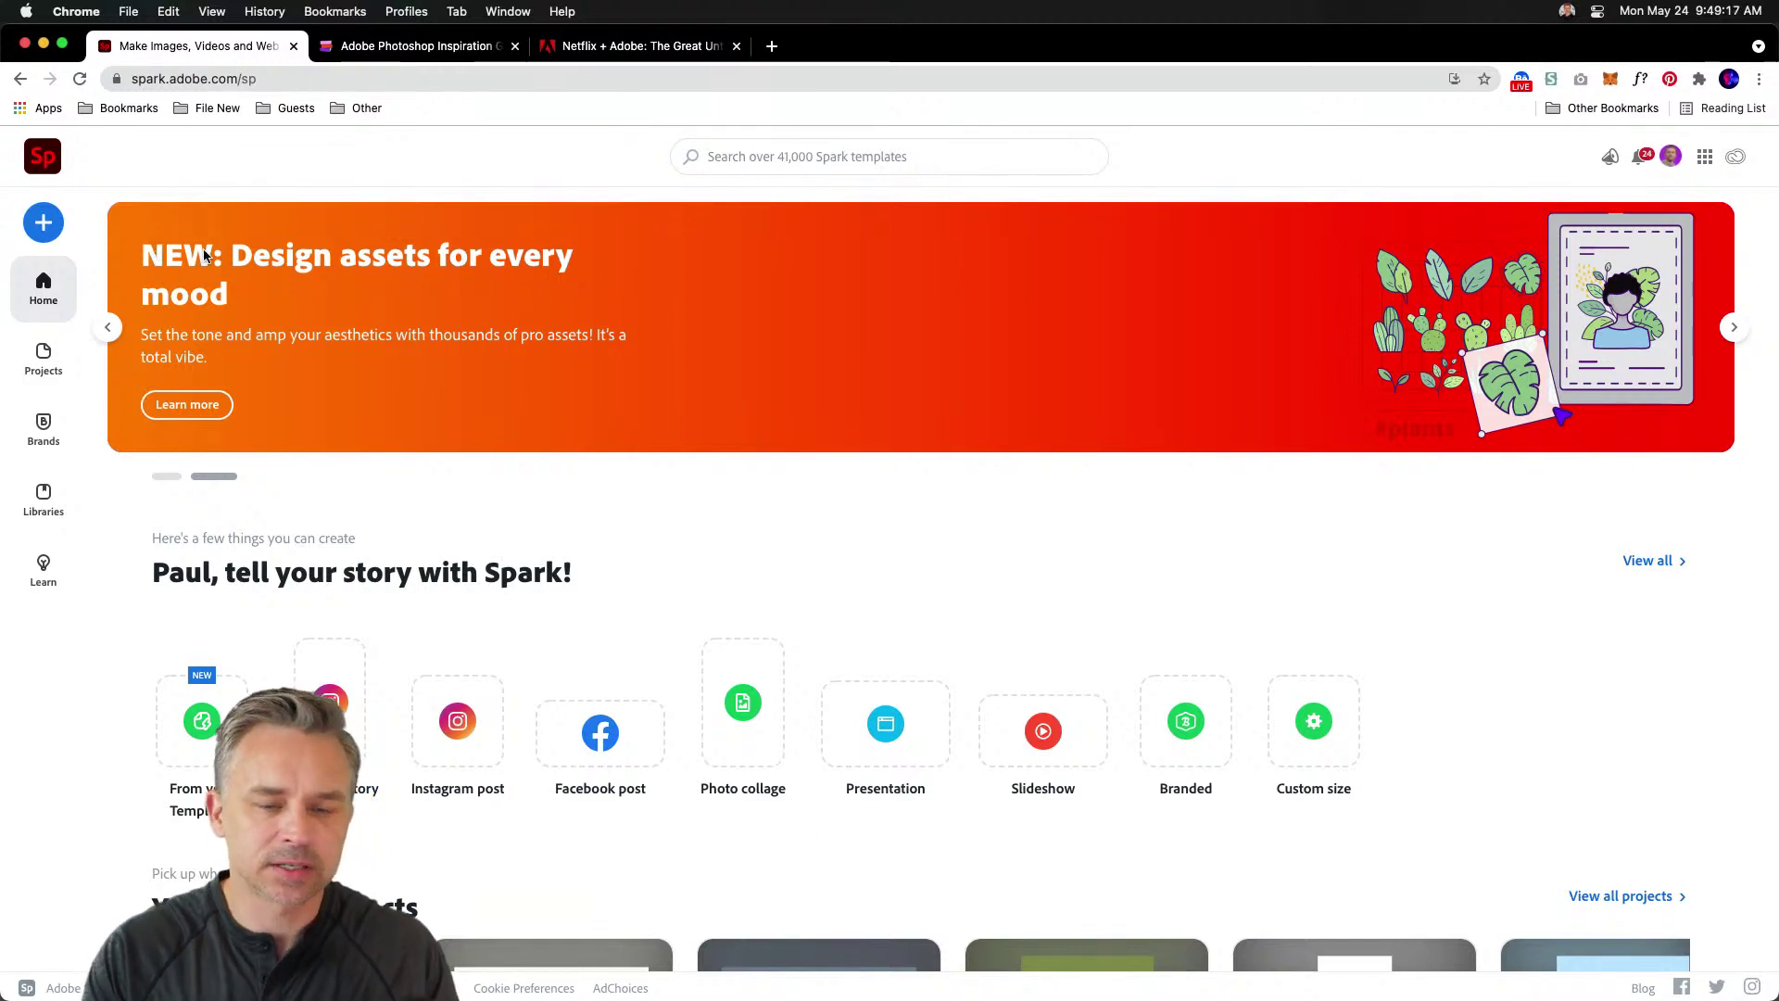
pyautogui.scroll(-4, 367, 586)
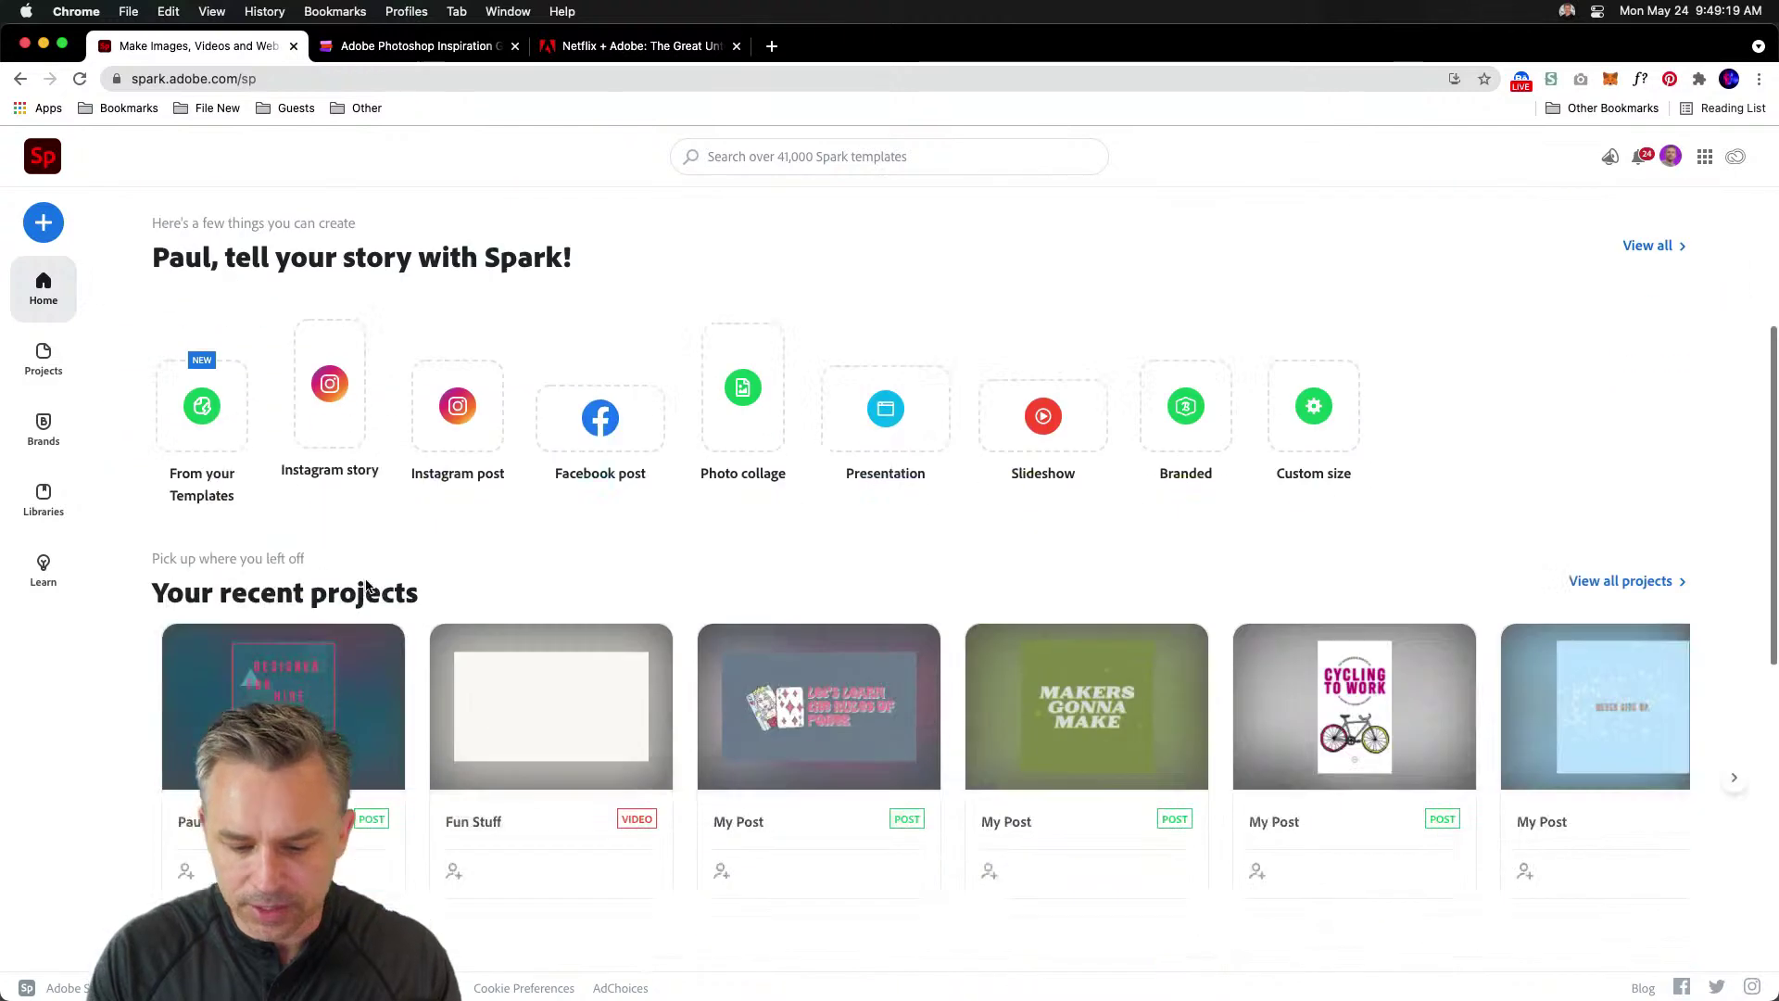
pyautogui.scroll(-4, 367, 587)
pyautogui.scroll(3, 367, 587)
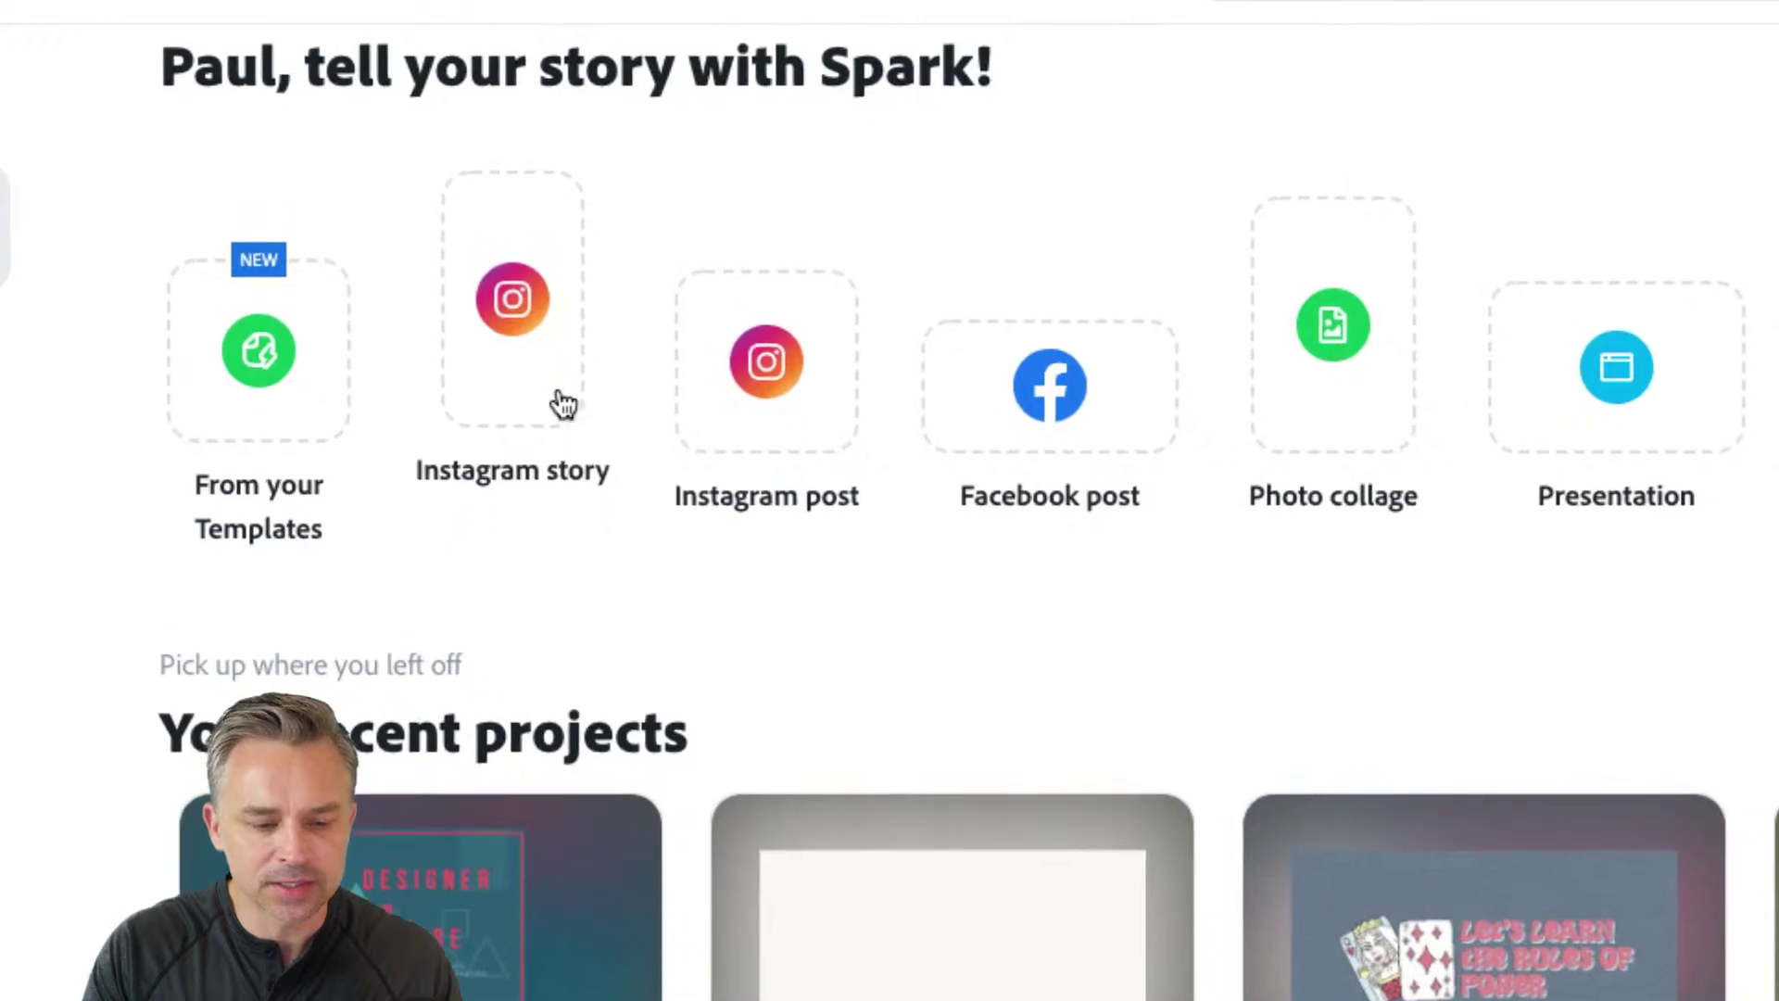
pyautogui.click(515, 384)
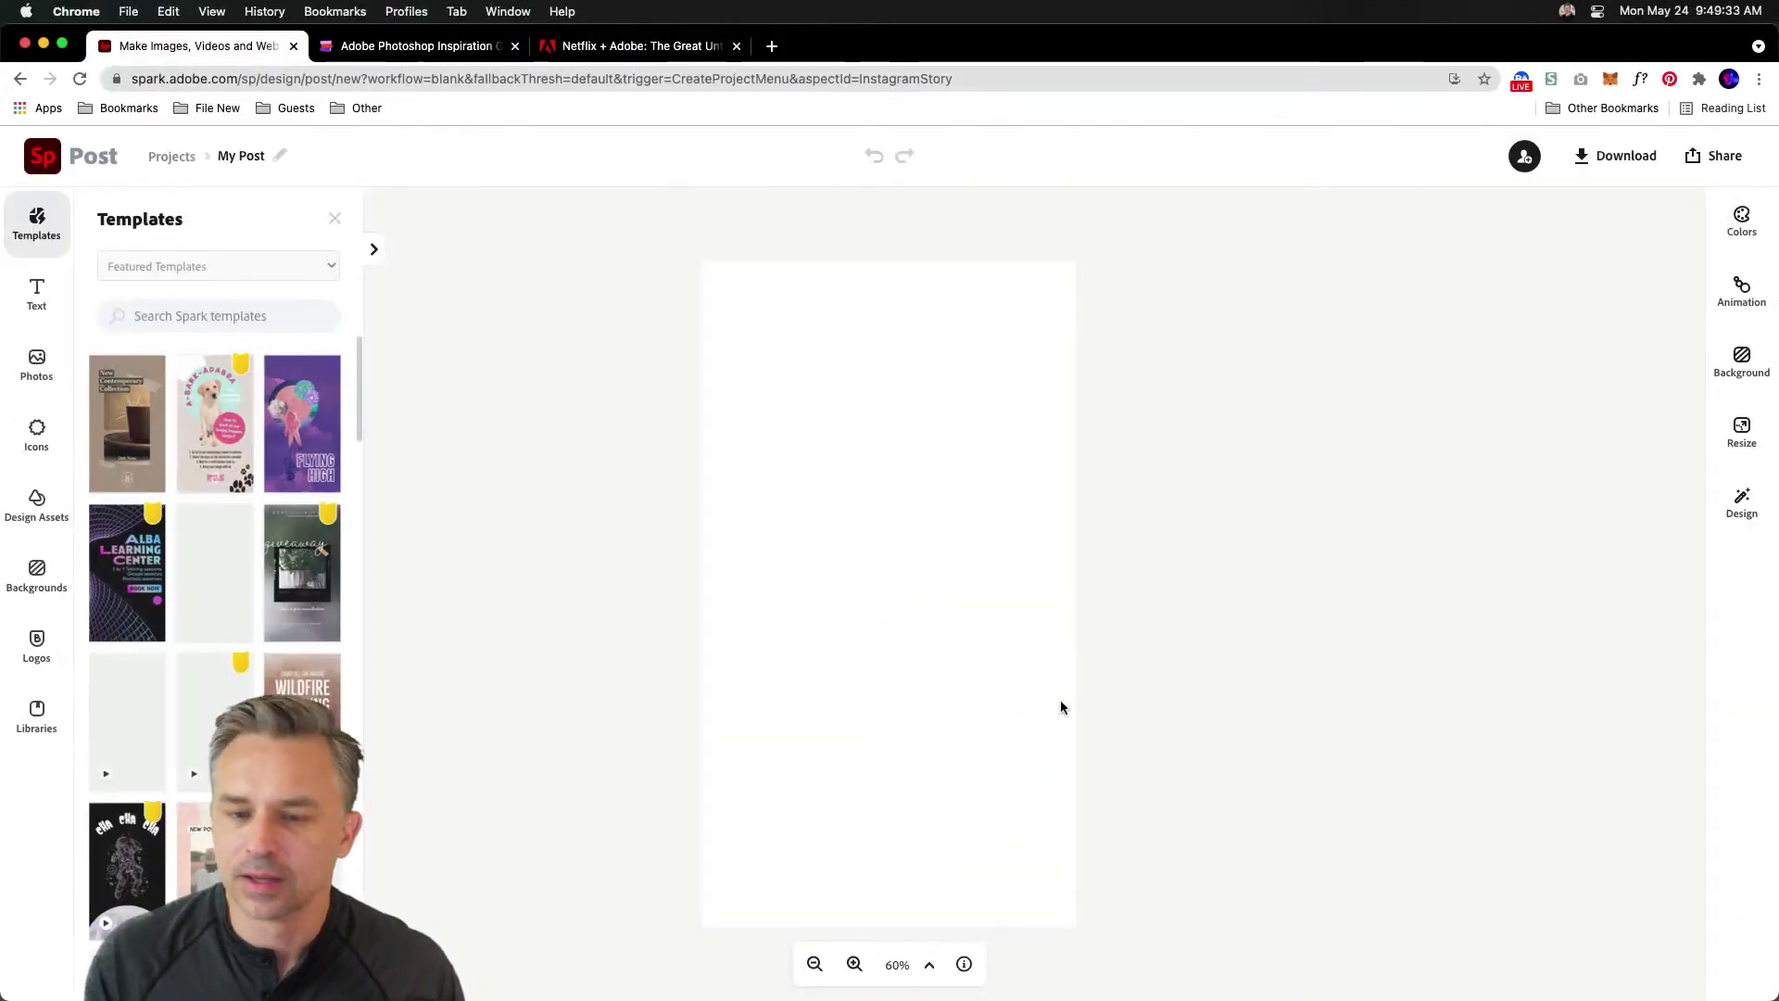
pyautogui.click(305, 481)
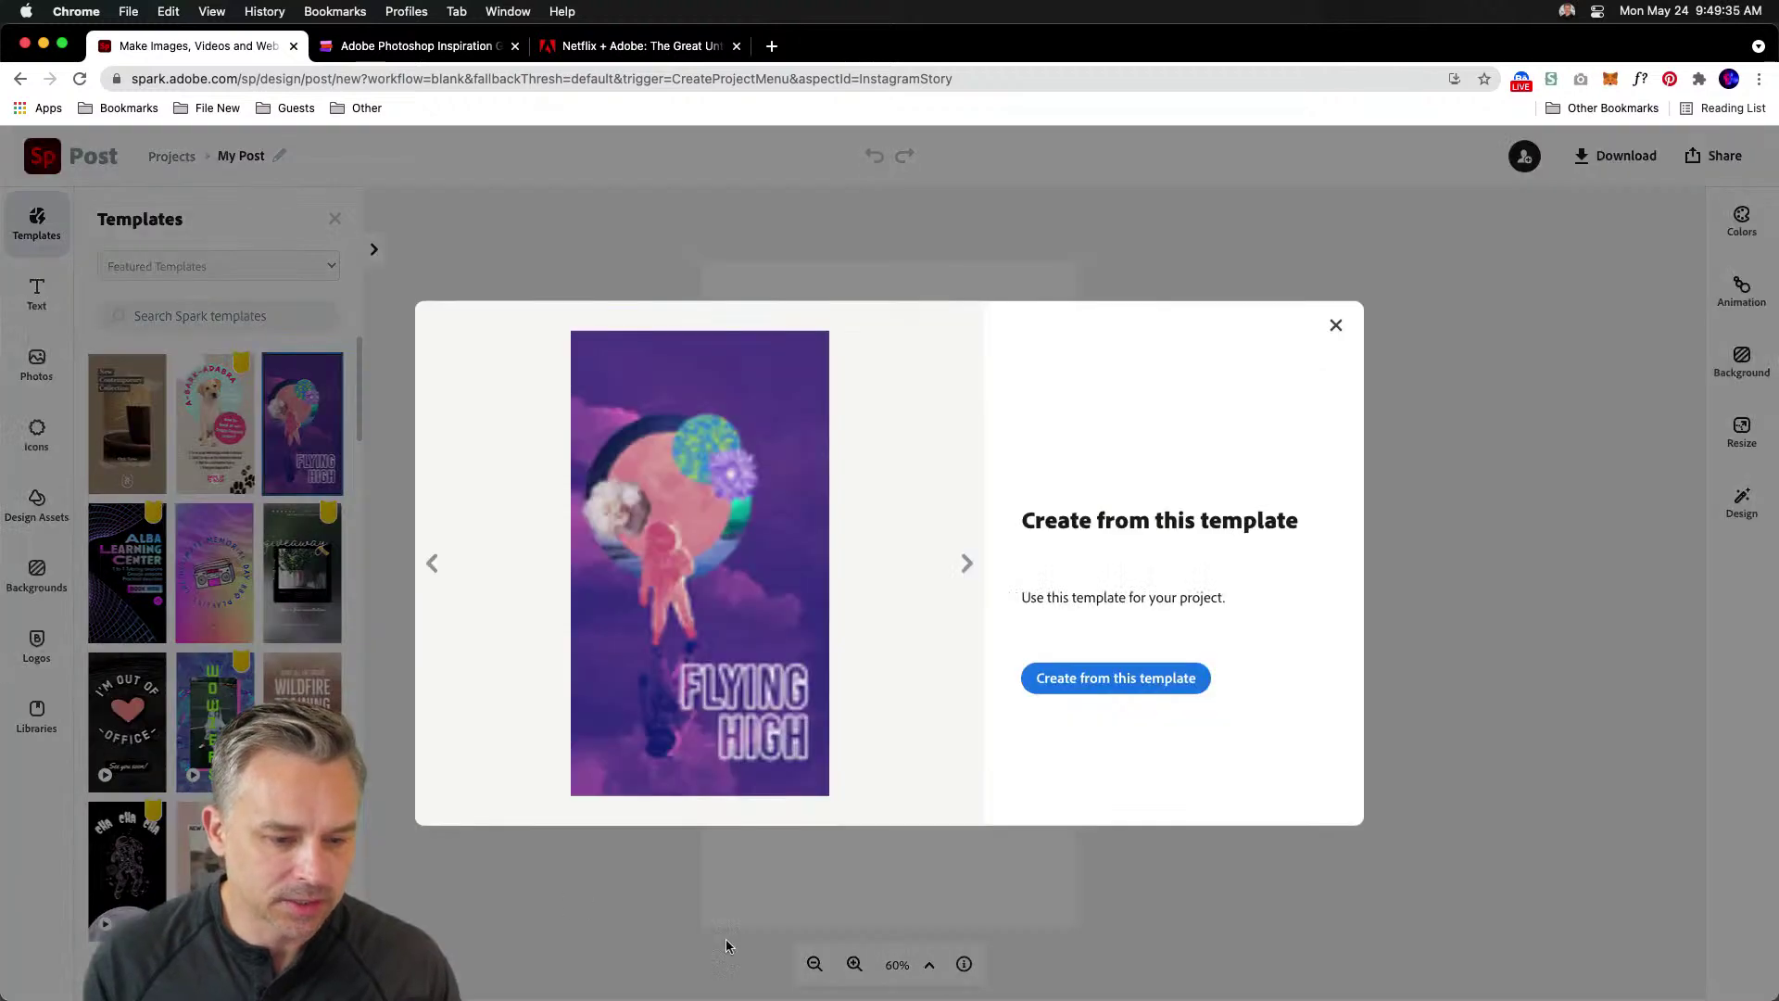
pyautogui.click(1139, 695)
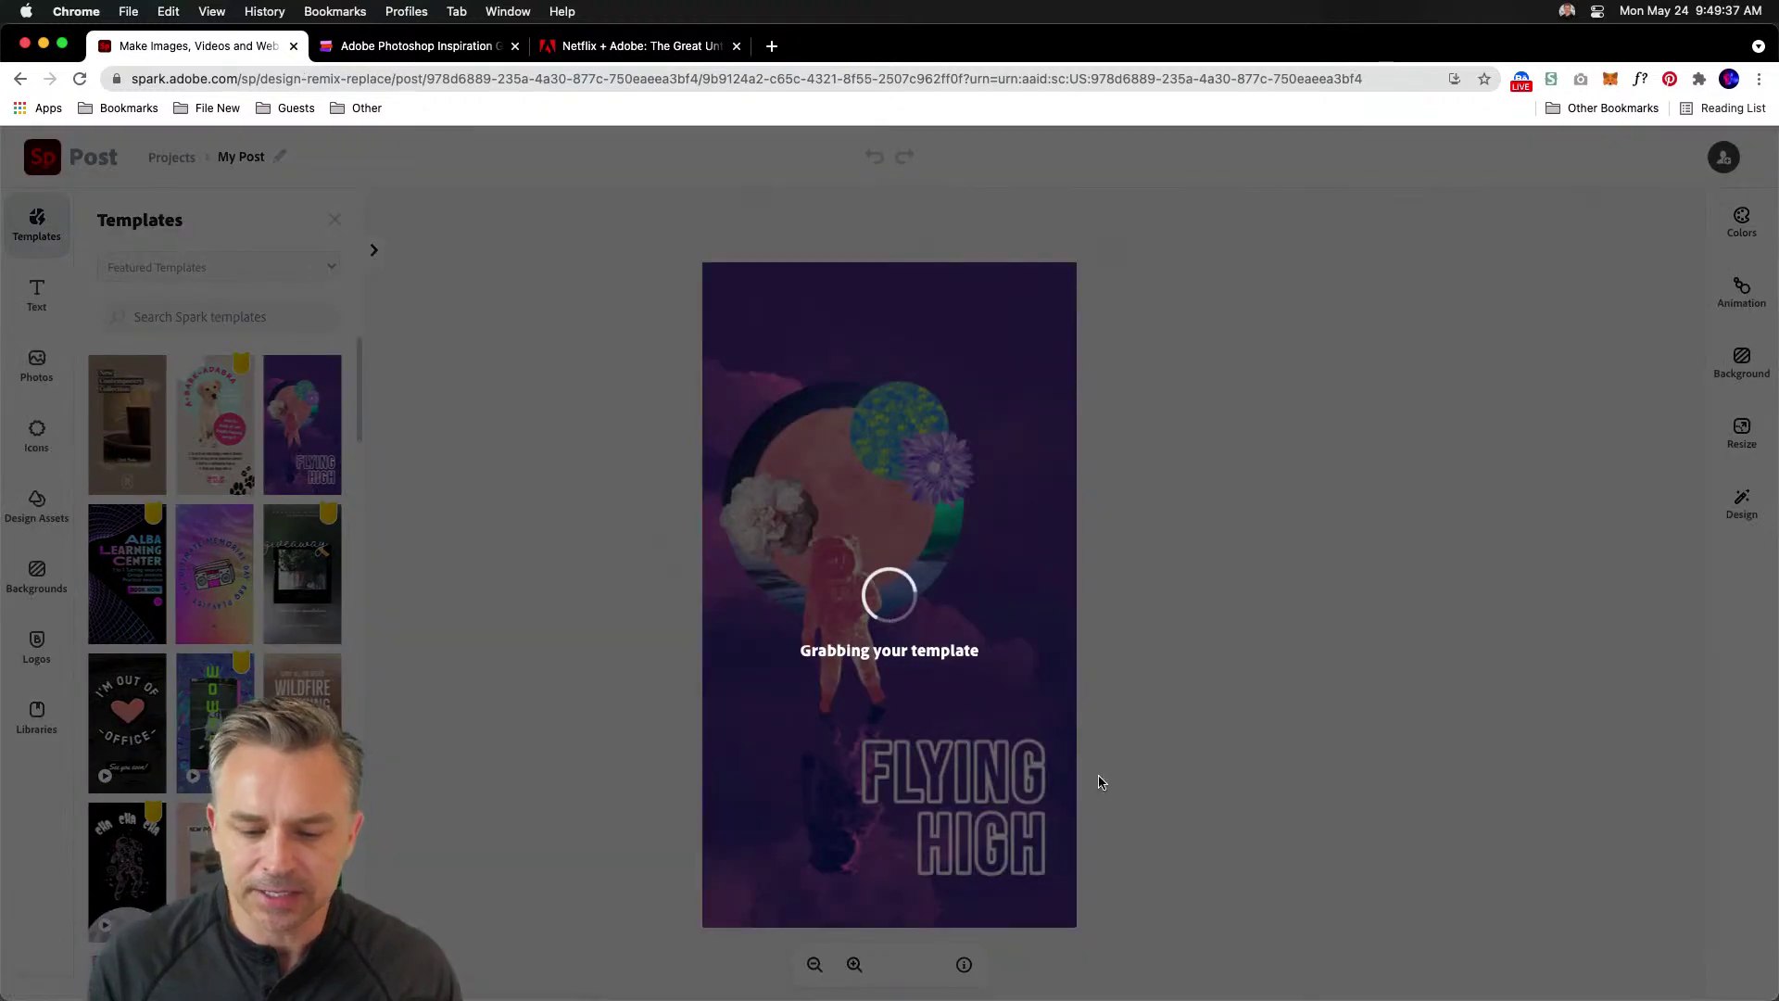
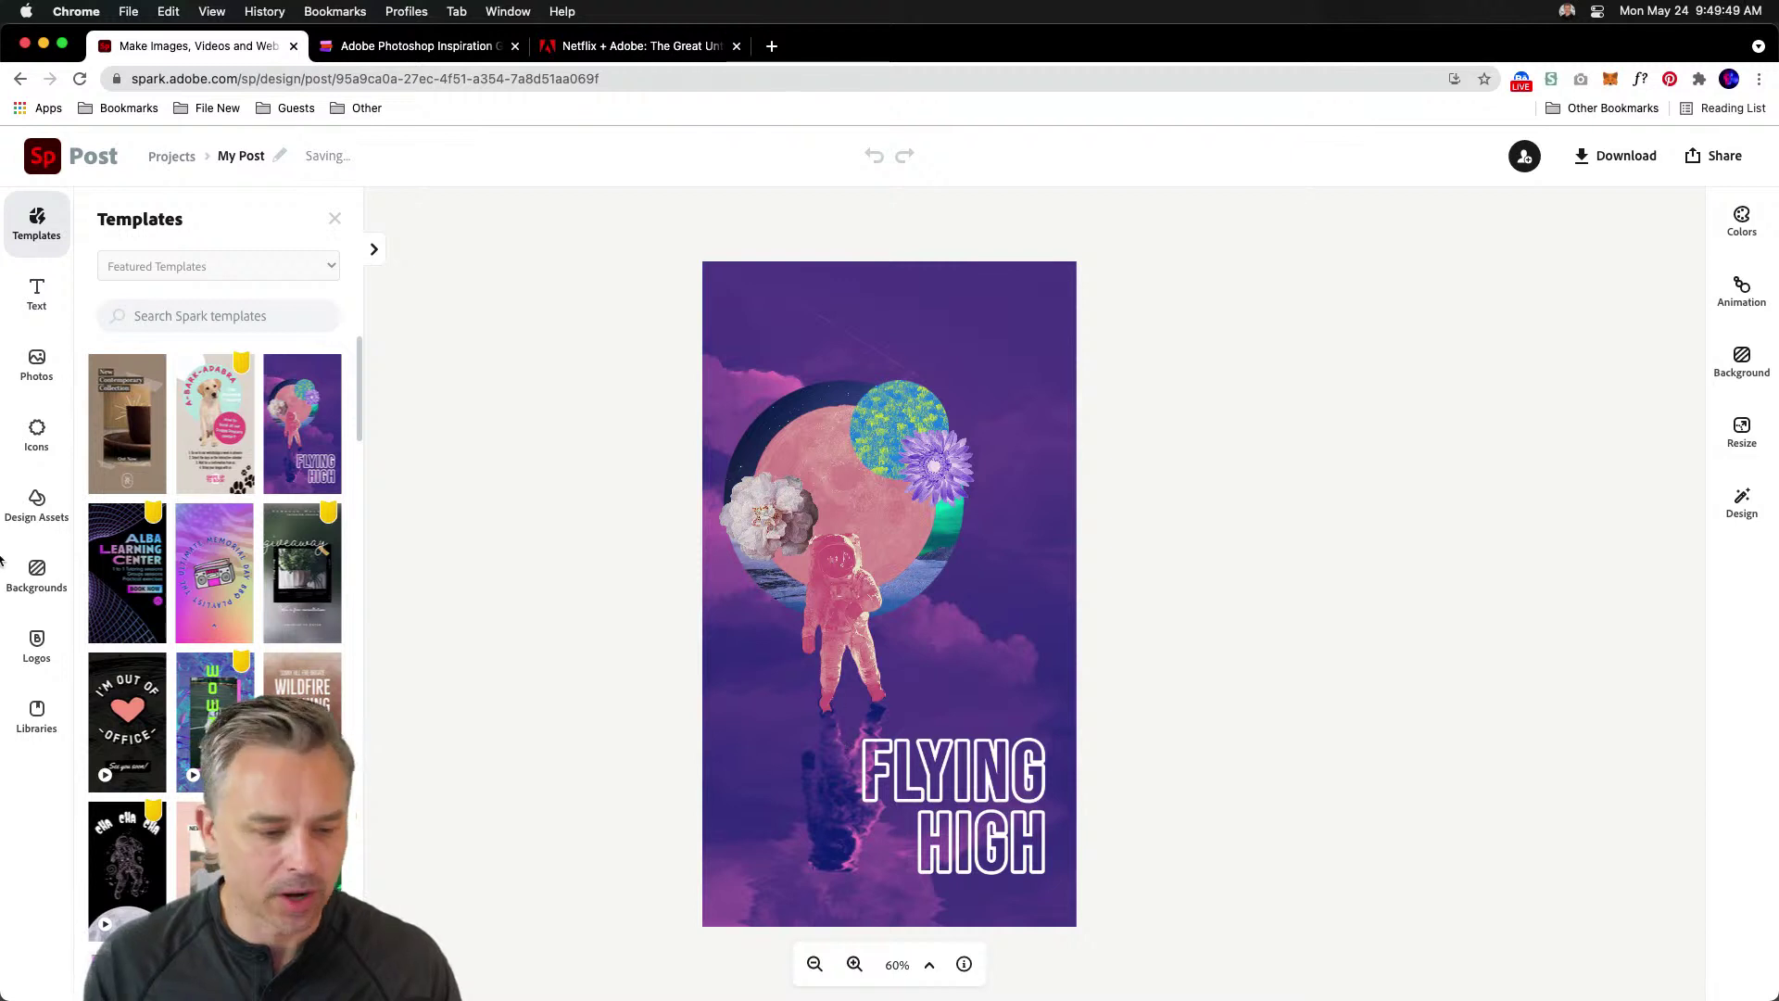
# - Check which brand logos and libraries are available for the Instagram story
pyautogui.click(36, 716)
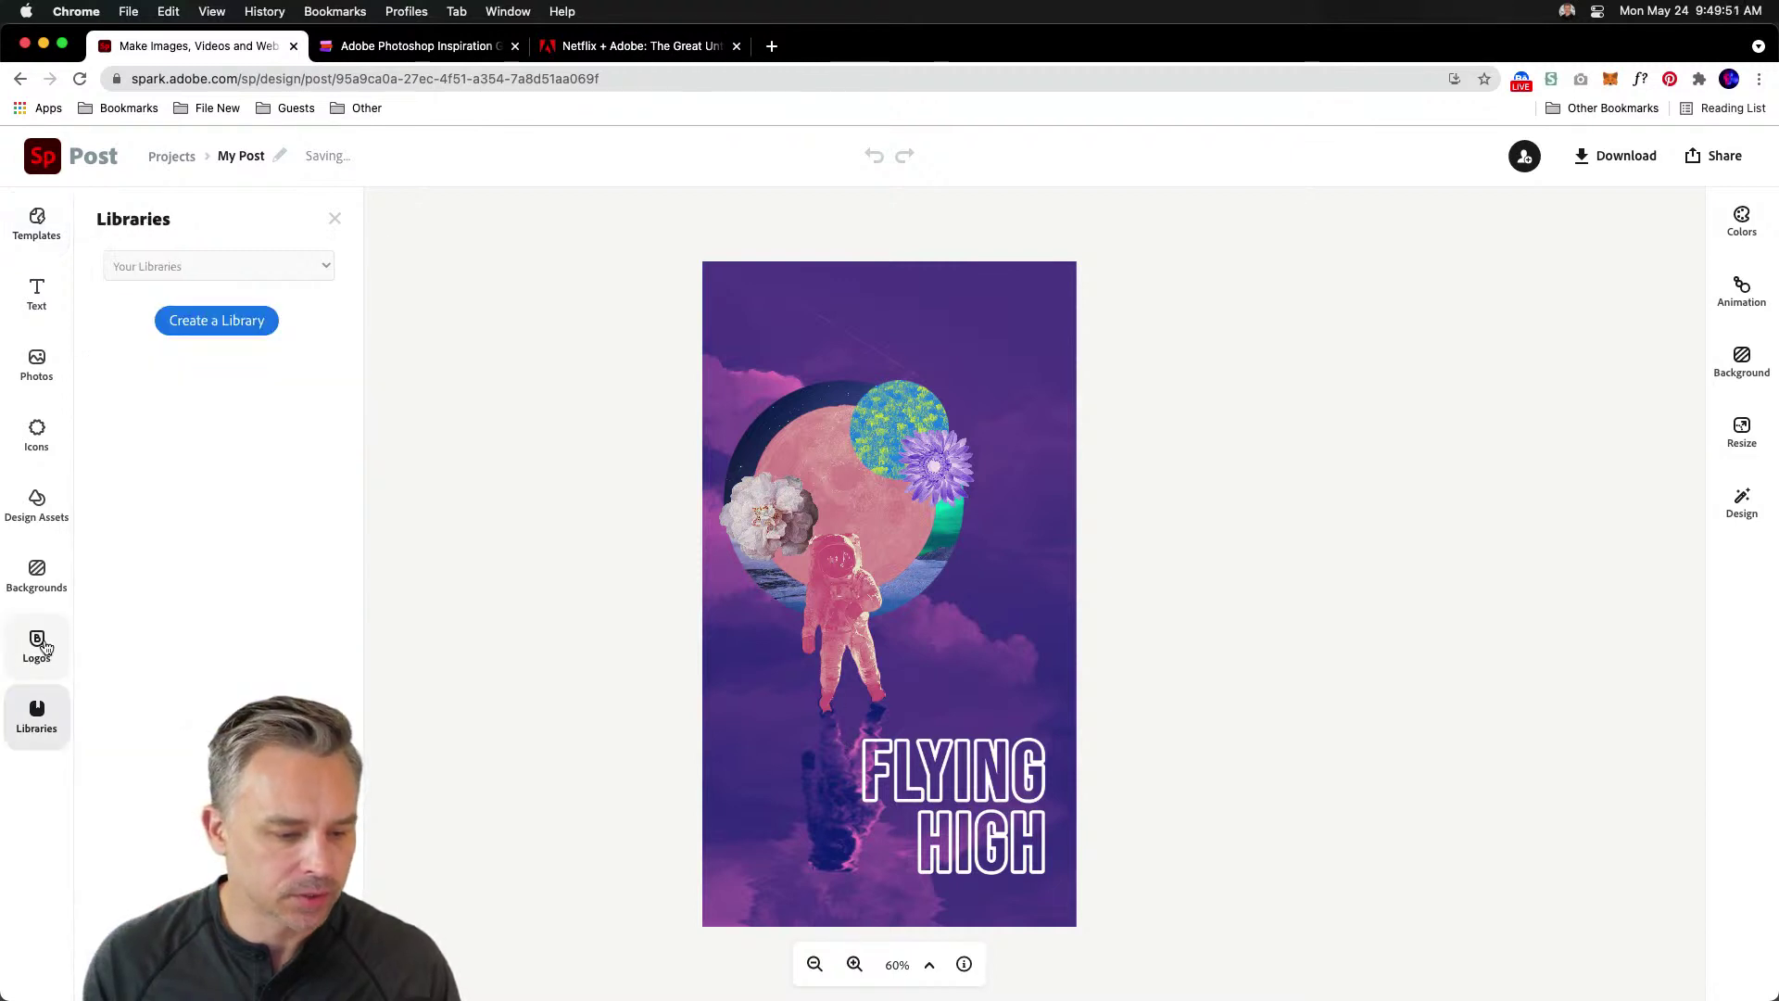
pyautogui.click(37, 648)
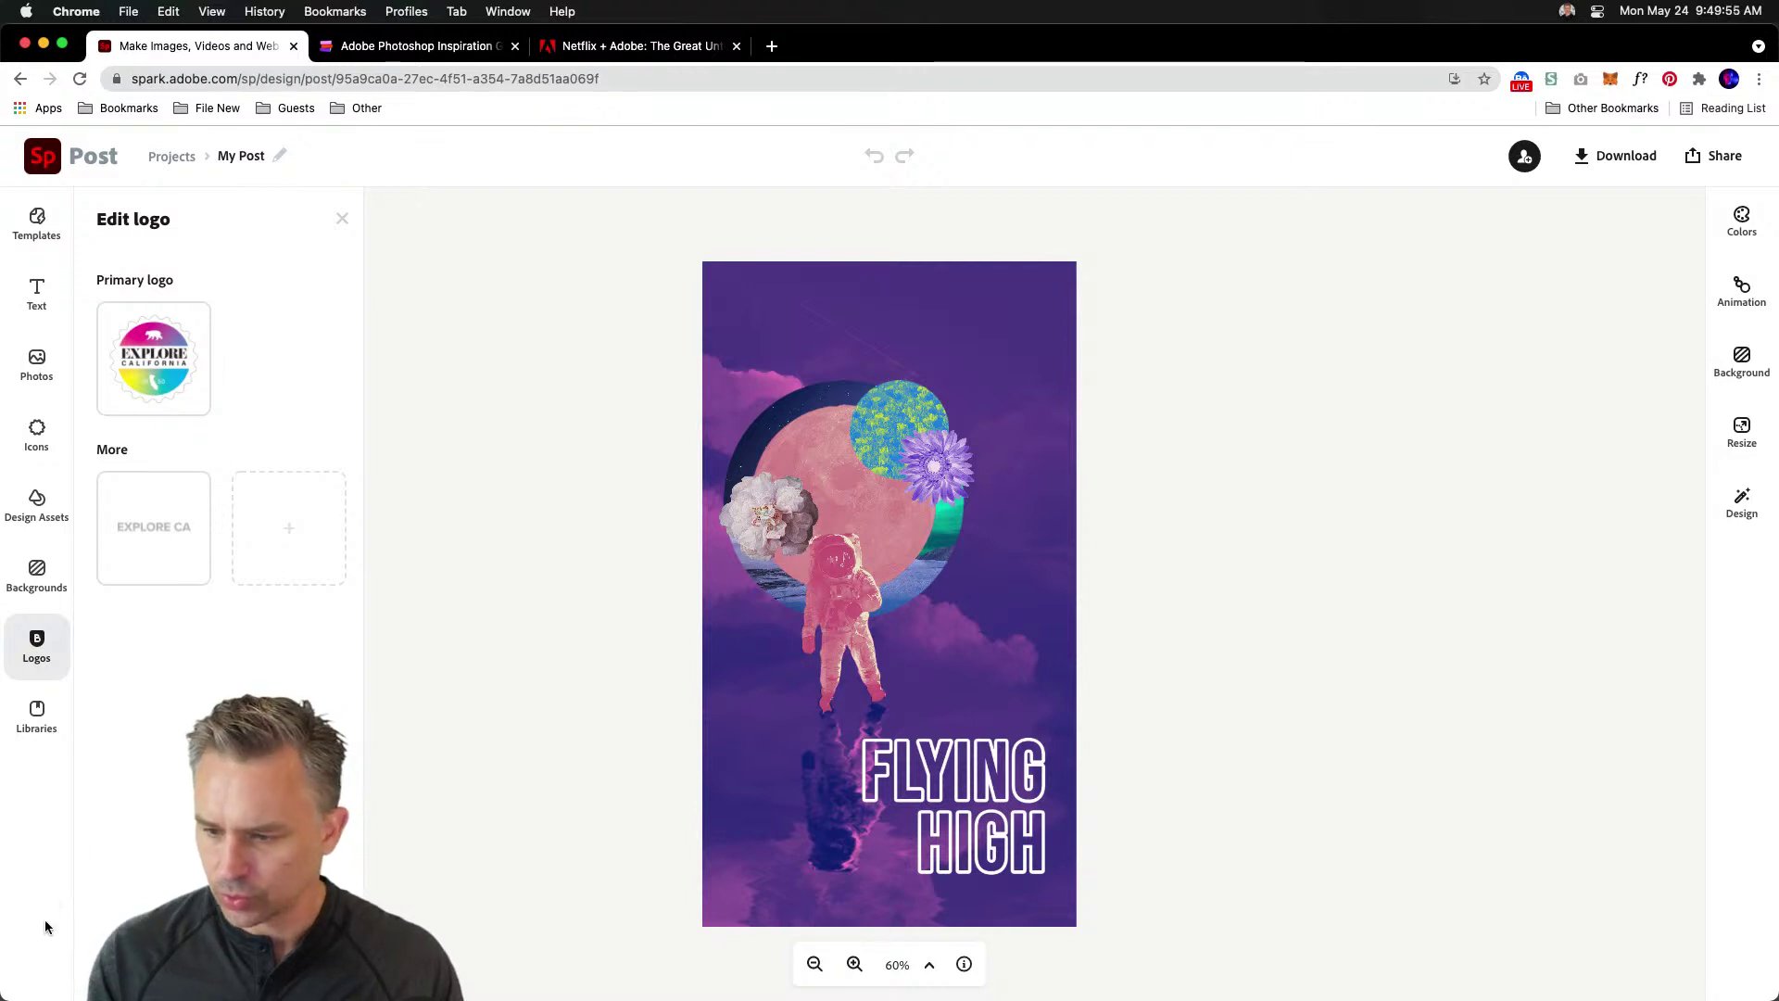
pyautogui.click(29, 223)
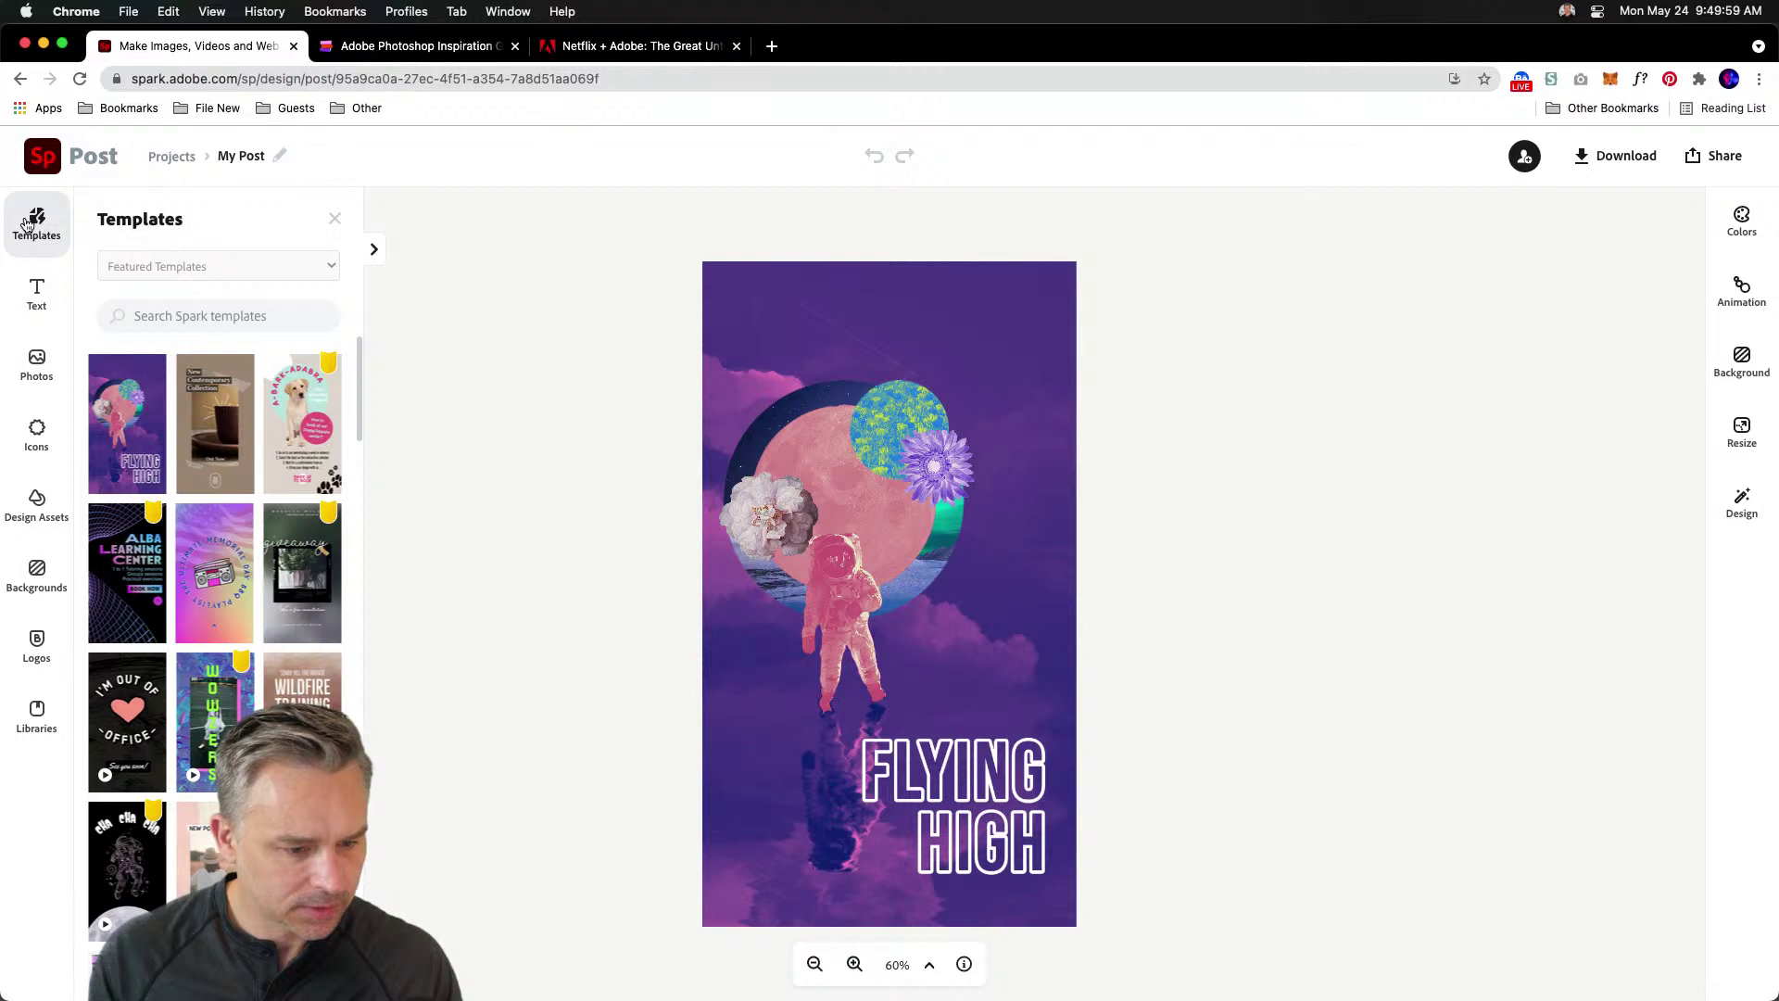
pyautogui.click(37, 654)
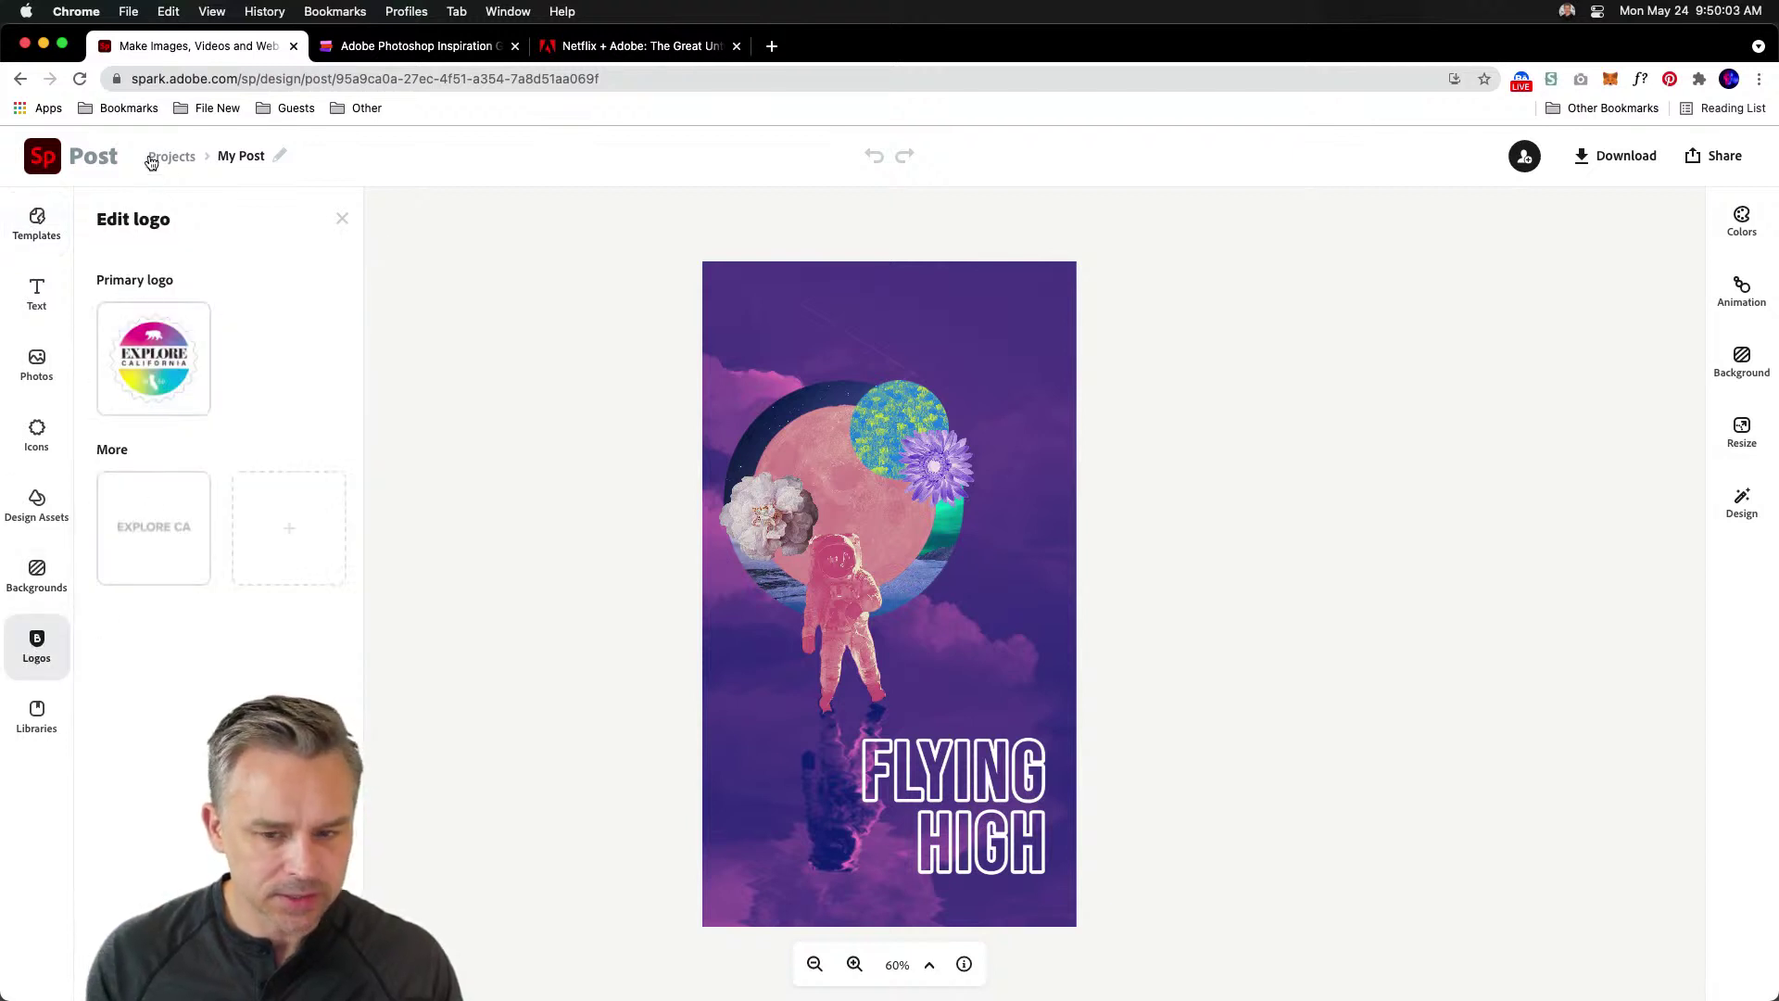
pyautogui.click(20, 731)
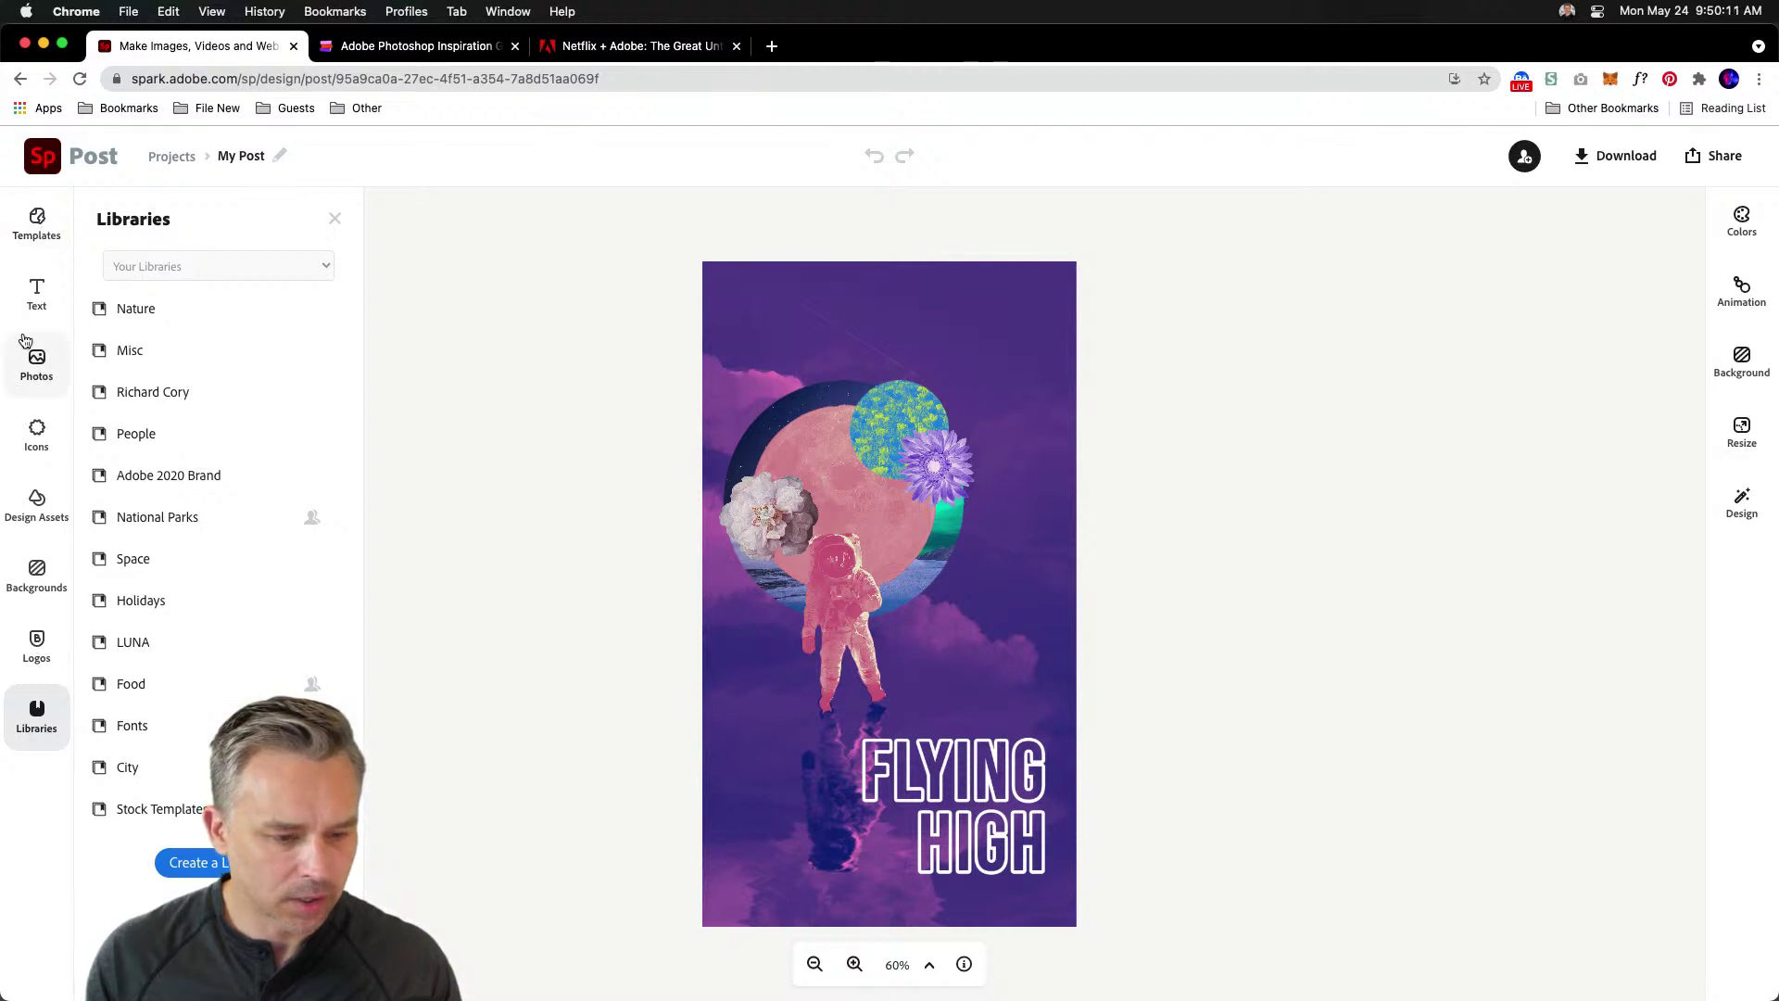
pyautogui.click(30, 223)
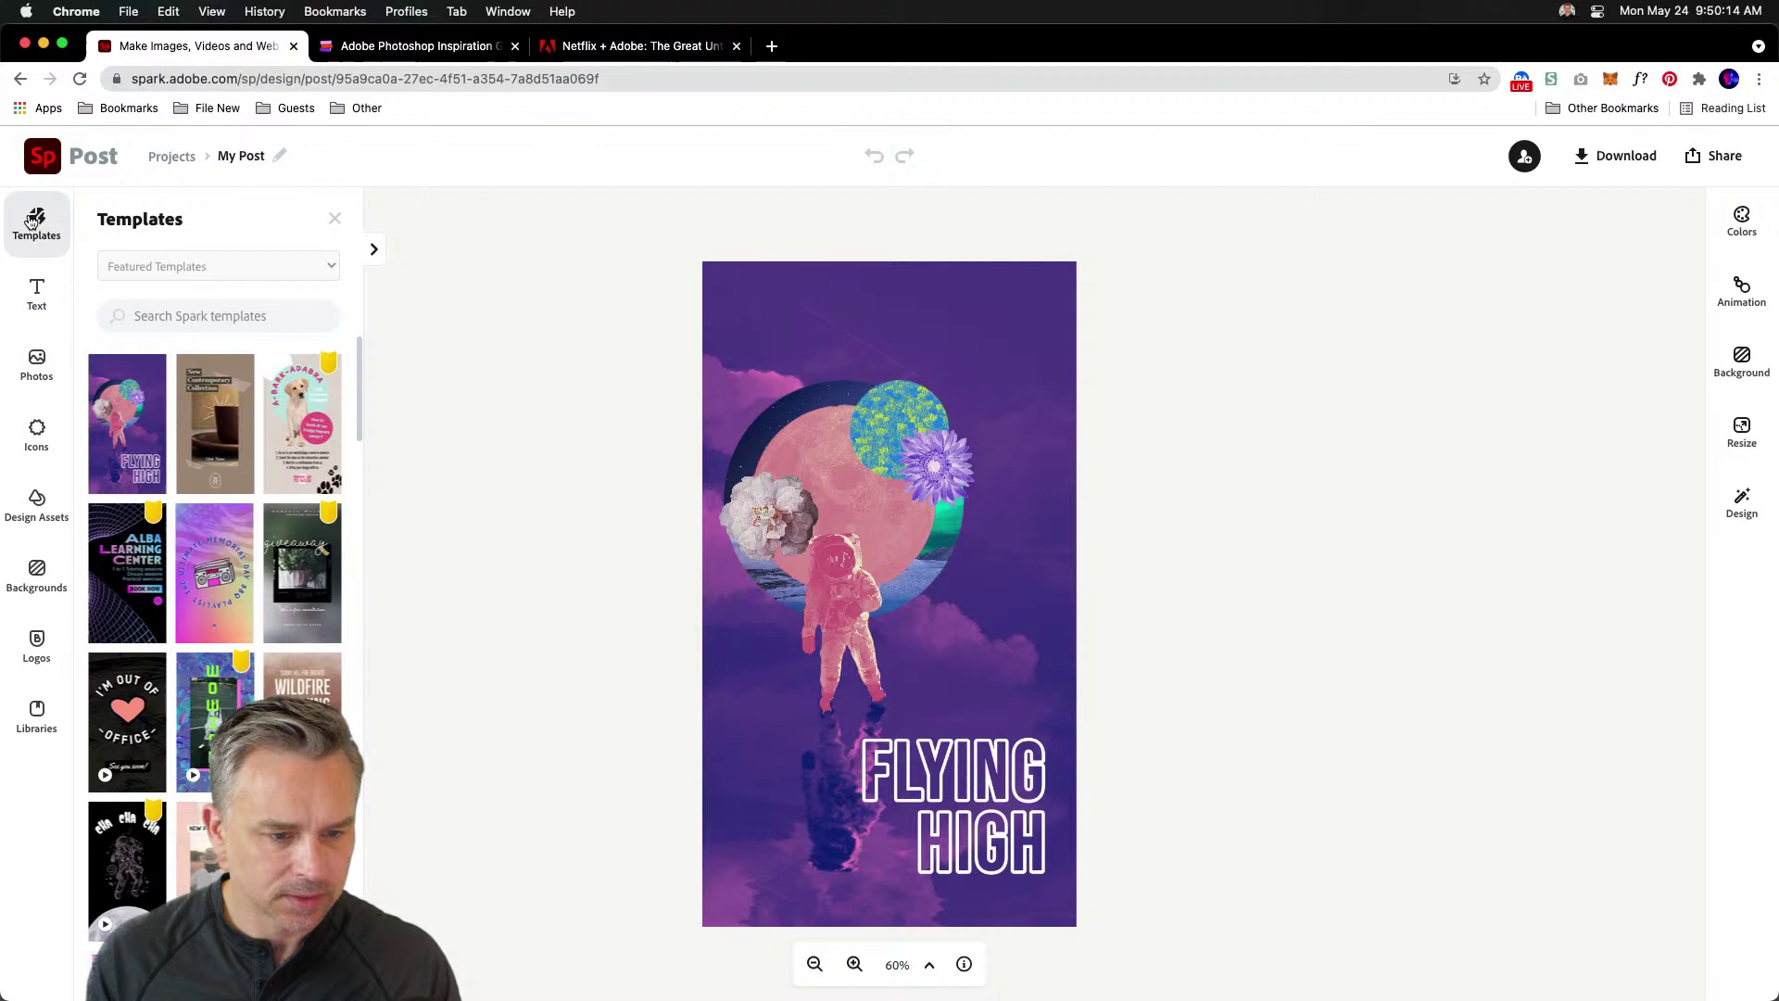
# - Leave the post for the brands overview and make National Parks the default brand
pyautogui.click(190, 158)
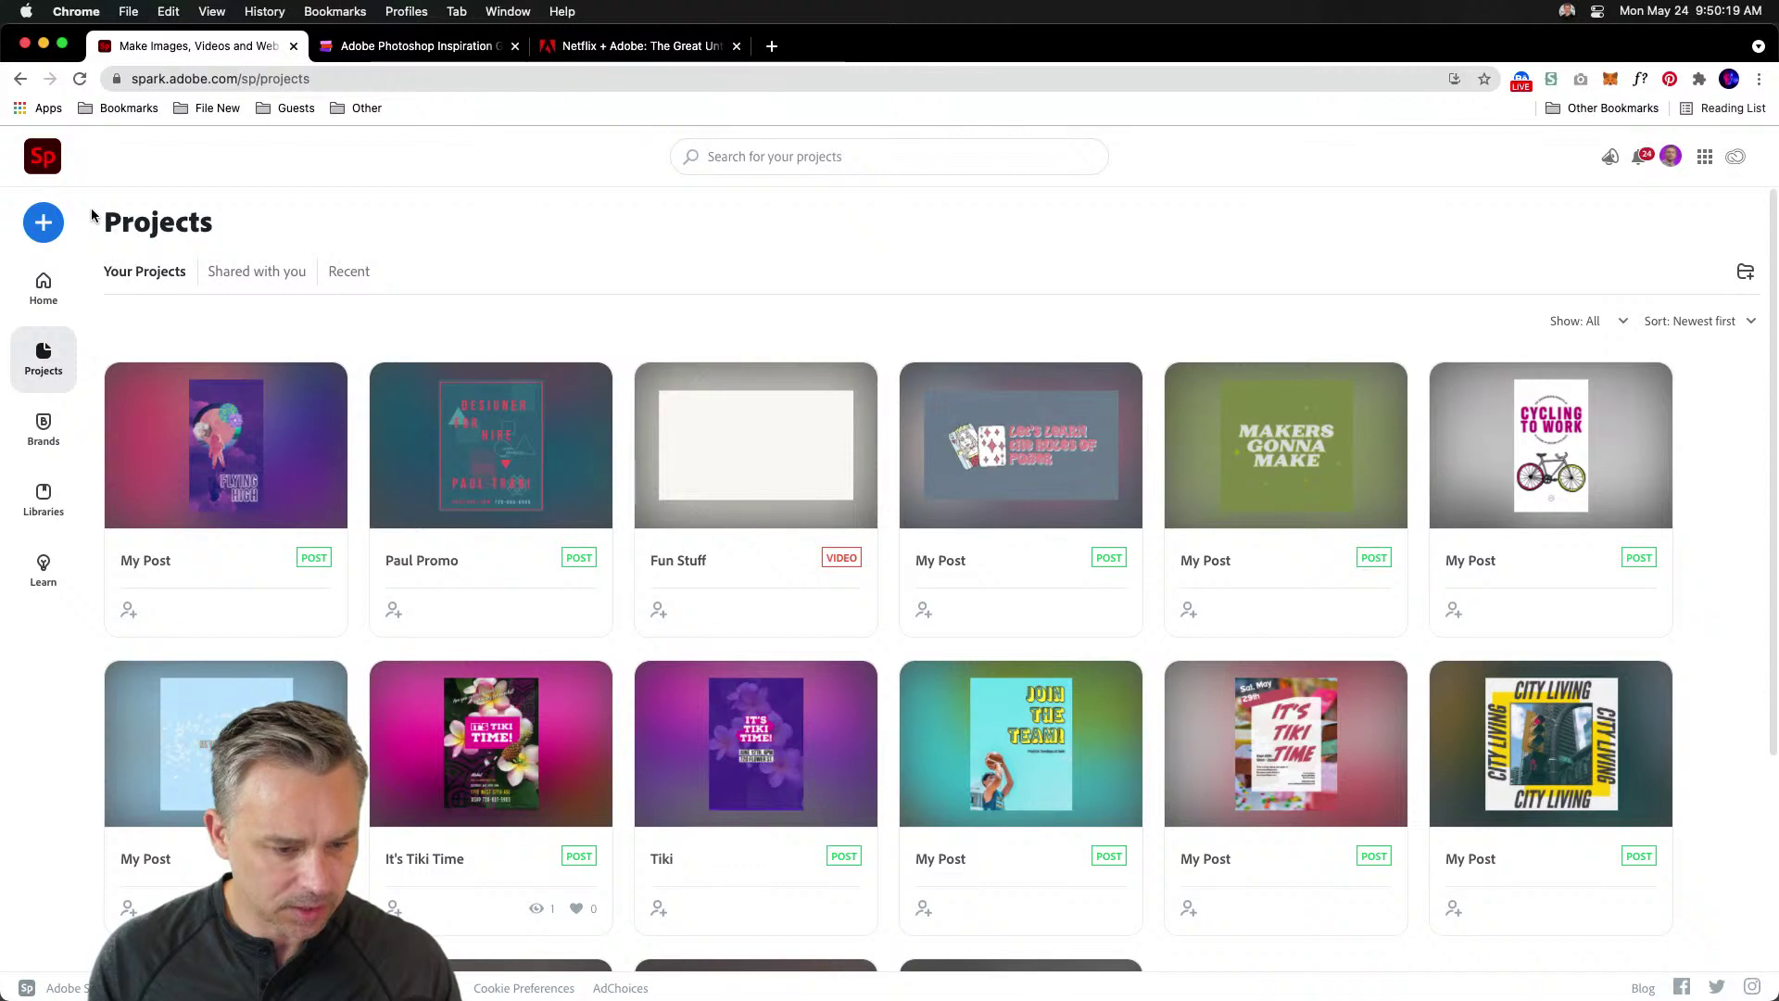
pyautogui.click(35, 432)
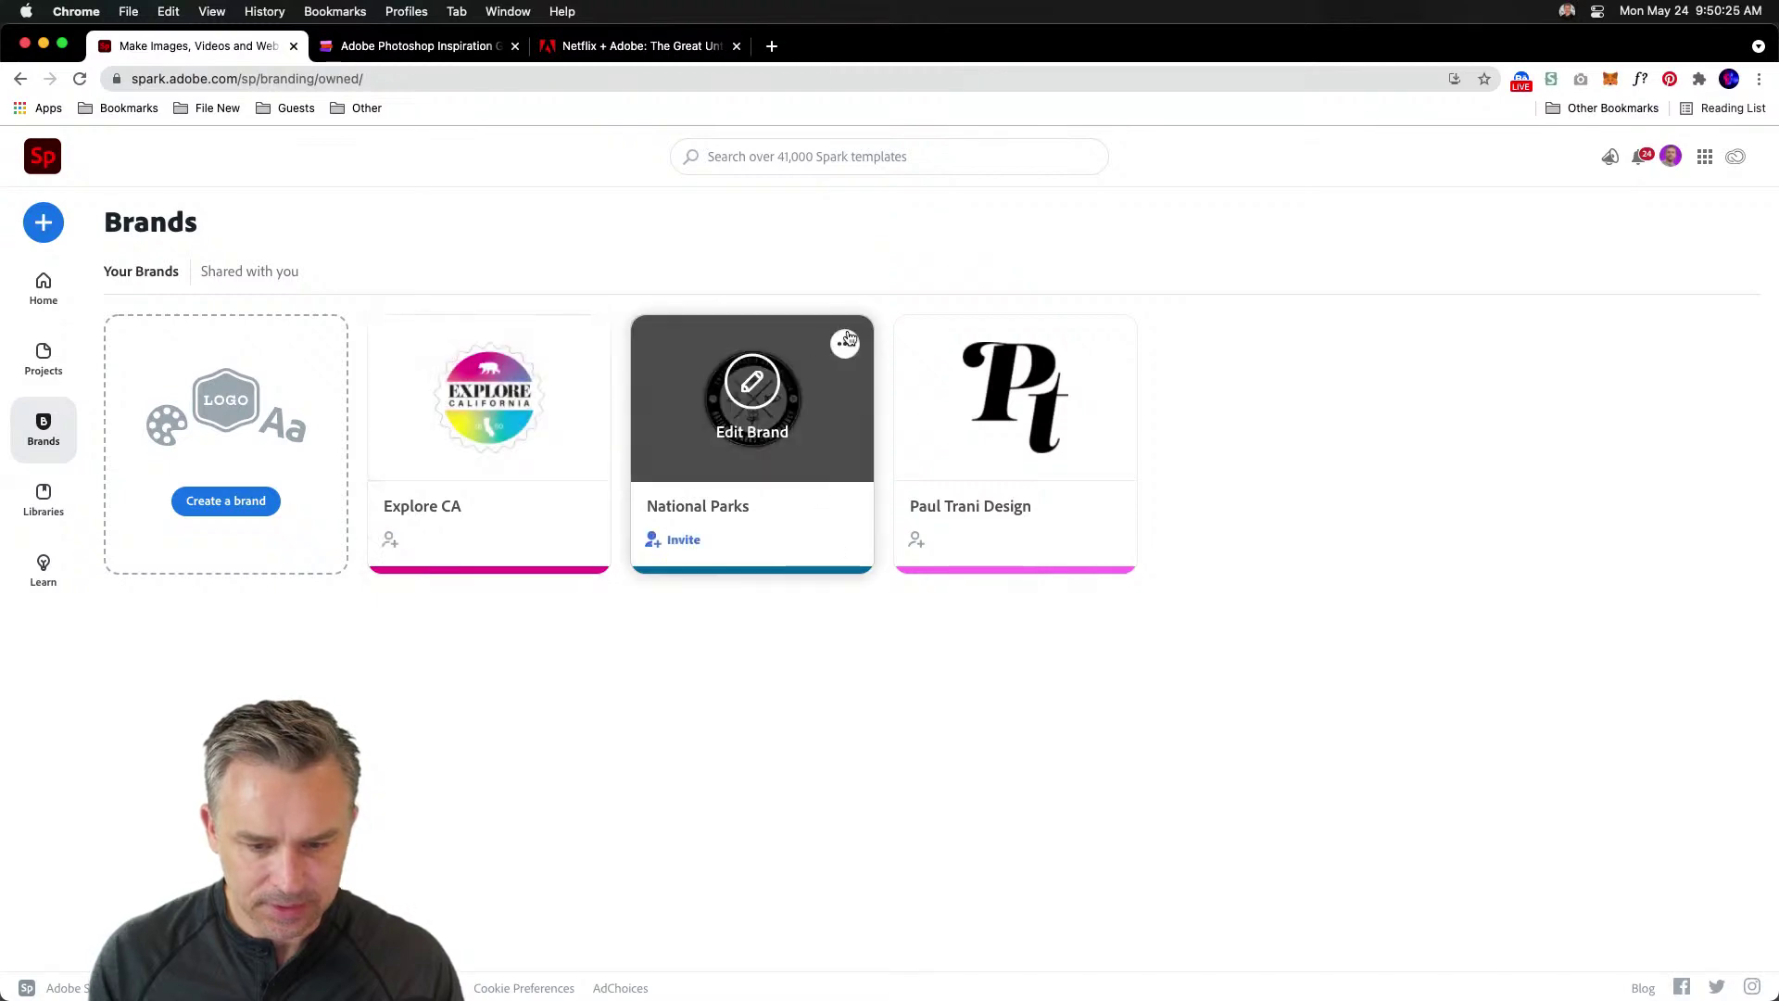
pyautogui.click(845, 342)
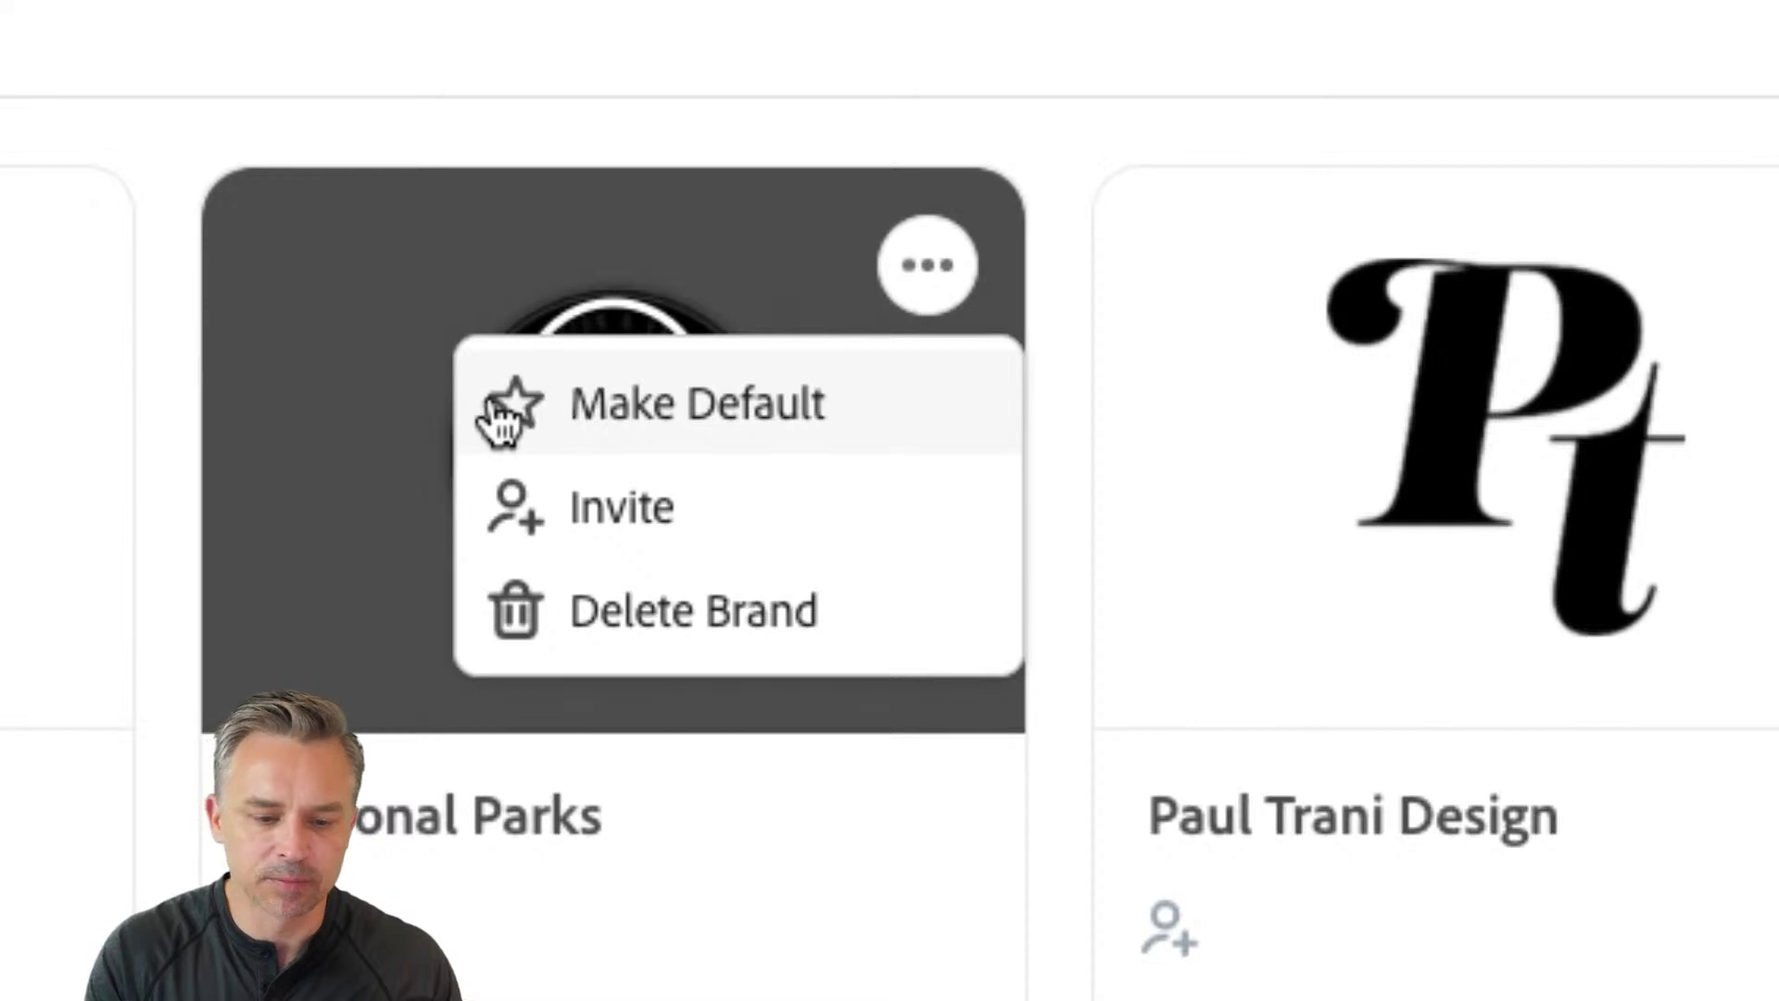
pyautogui.click(501, 418)
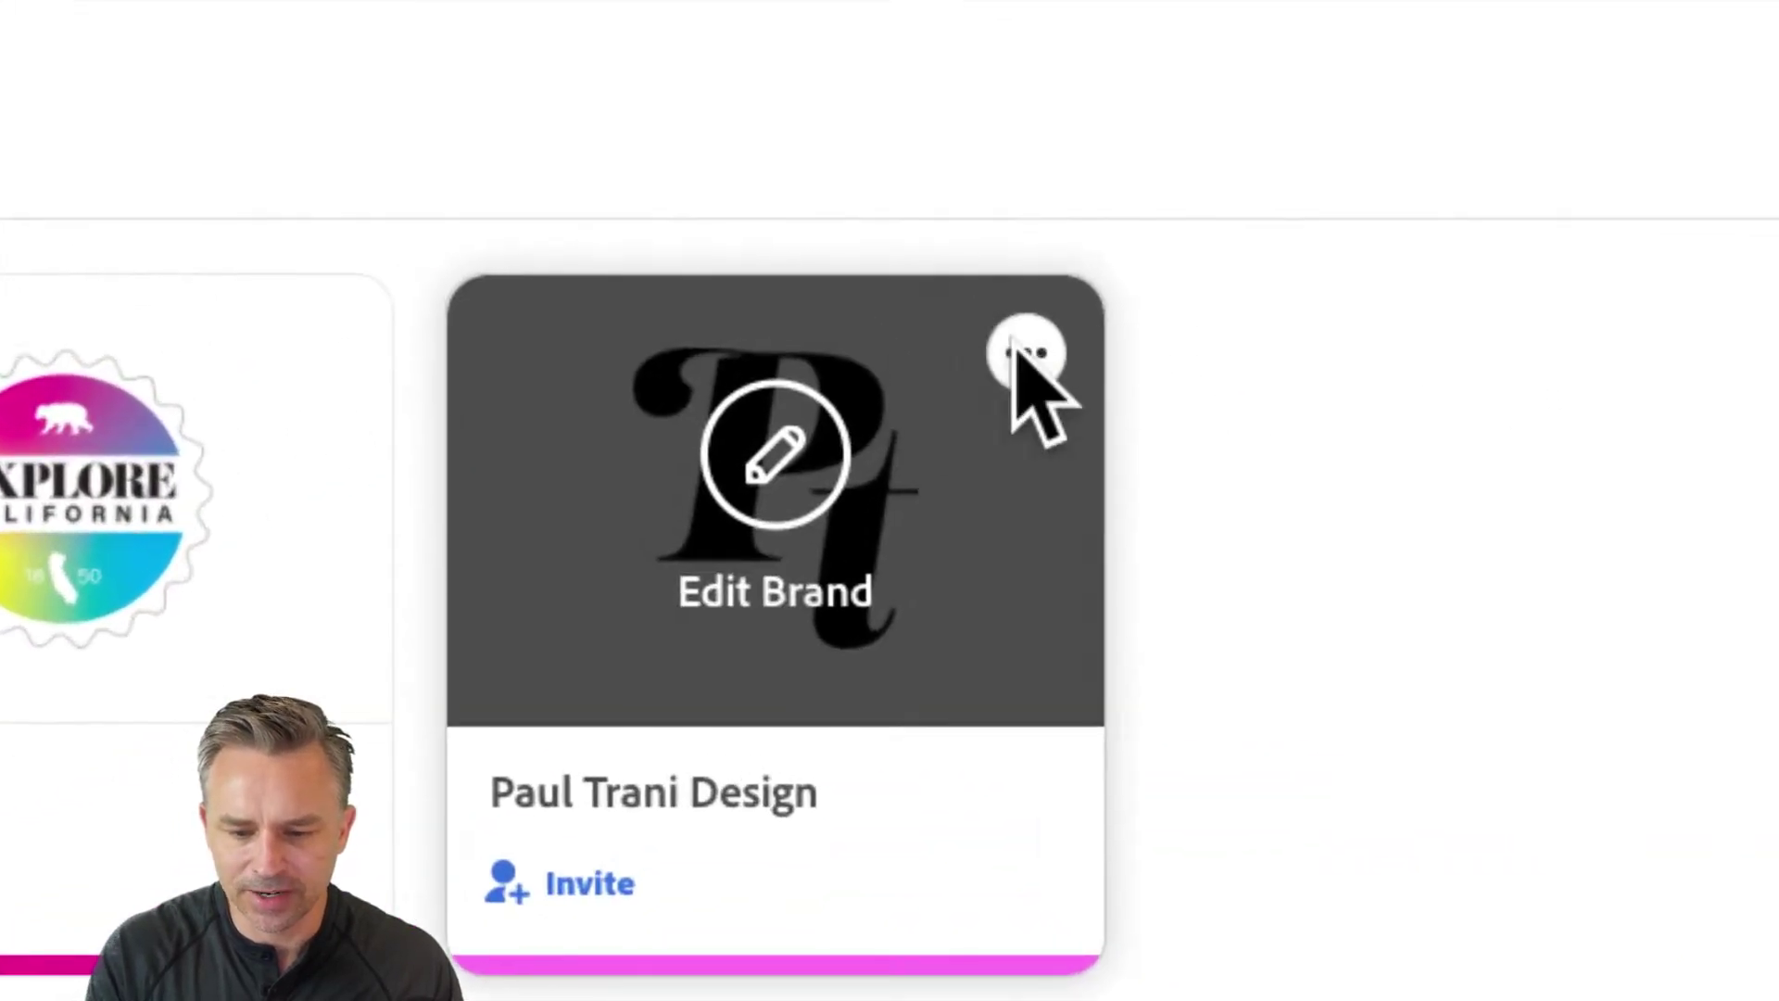
# - Make the brand with the Pt logo the default brand and dismiss the notification
pyautogui.click(1024, 352)
pyautogui.click(715, 463)
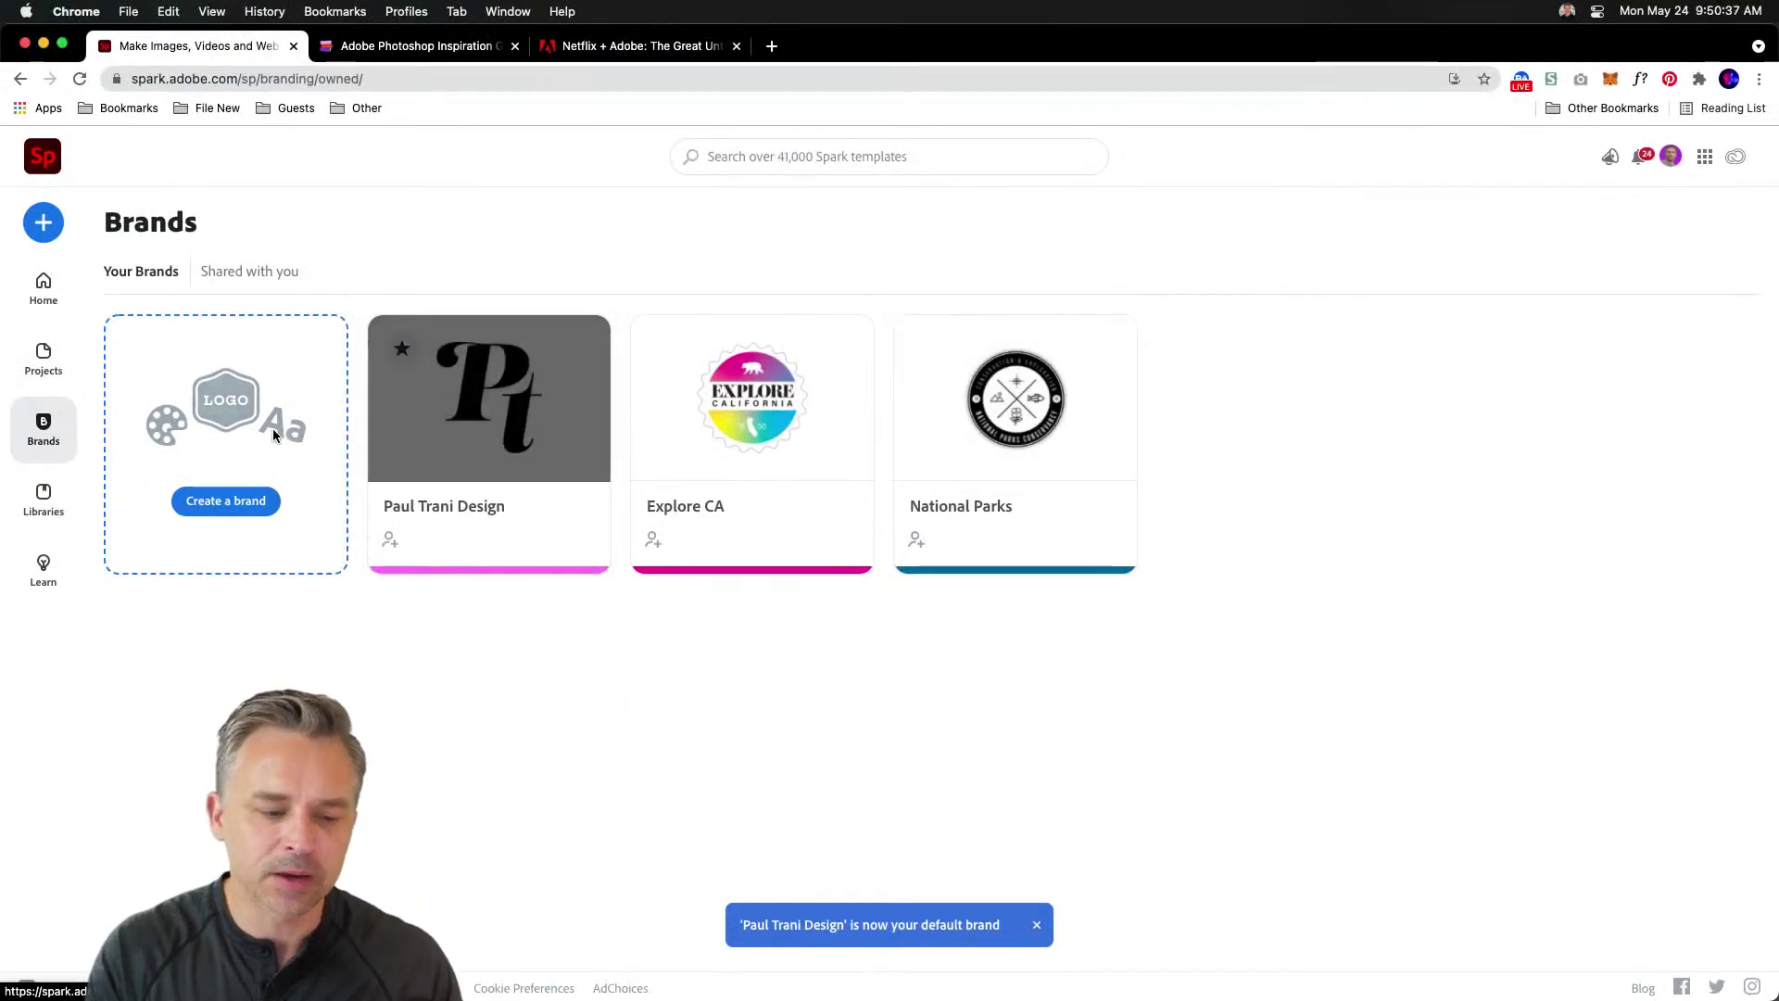
pyautogui.click(1036, 925)
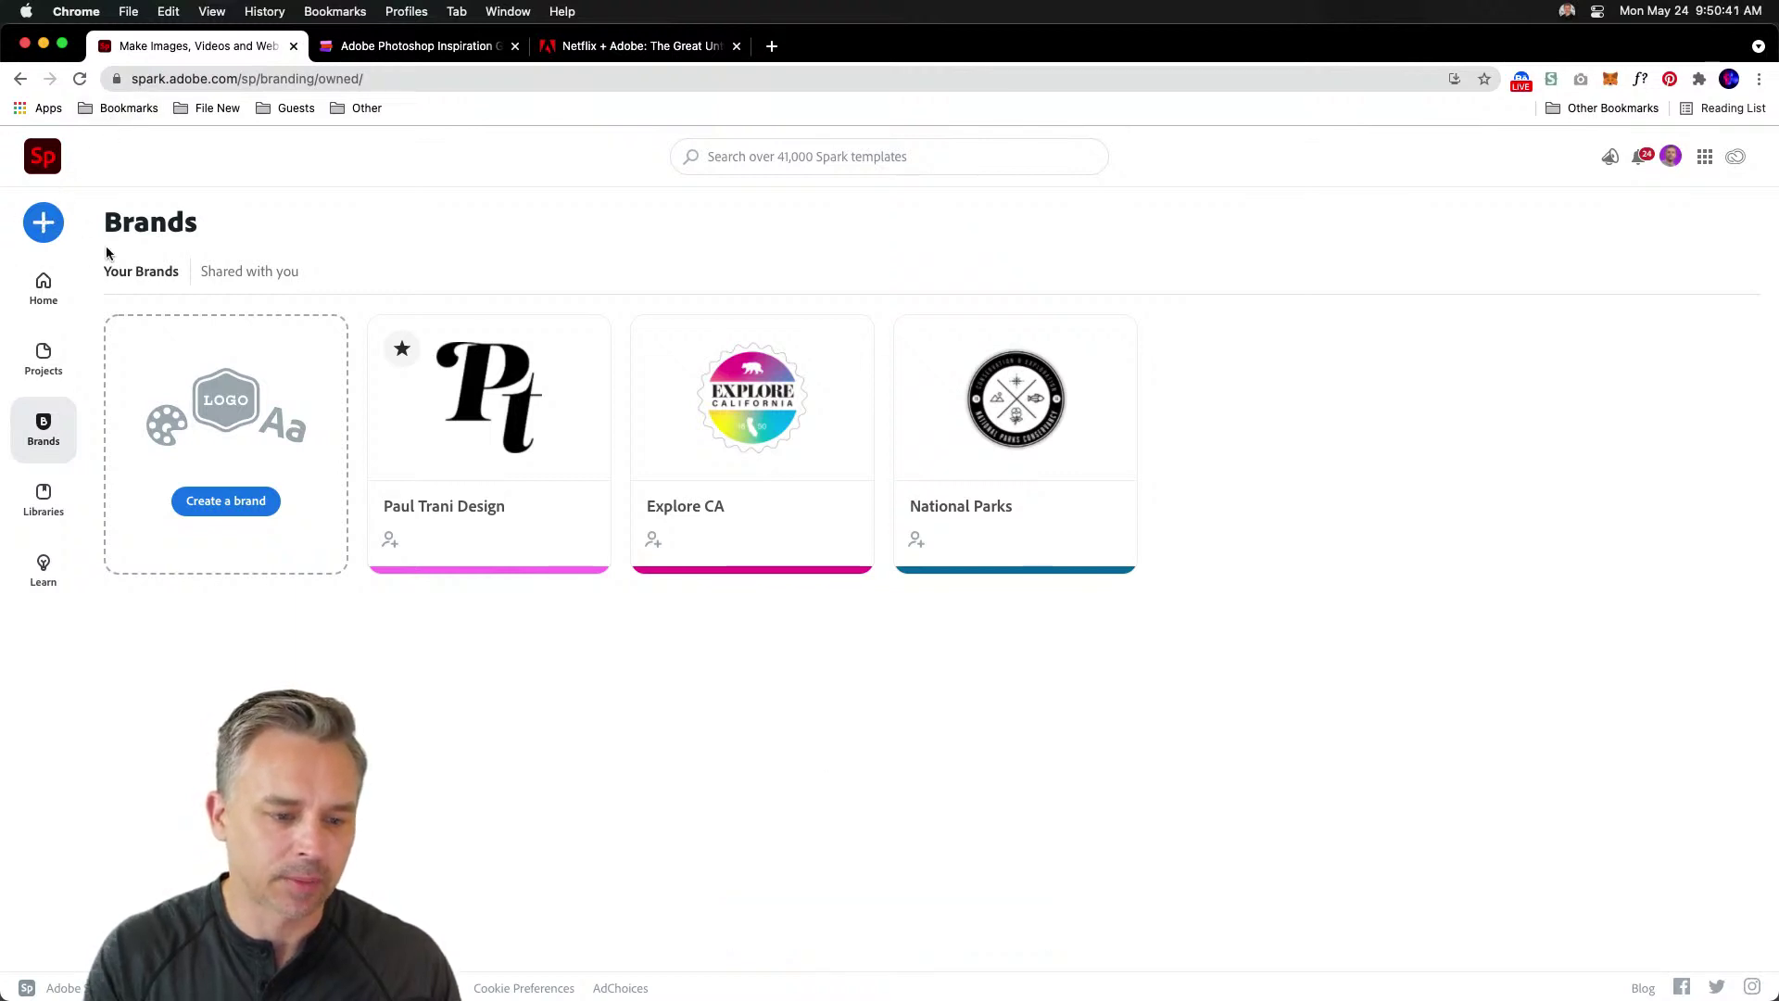
# - Start a new Facebook post from the "Flying High" astronaut template and view its available libraries and brand logos
pyautogui.click(41, 288)
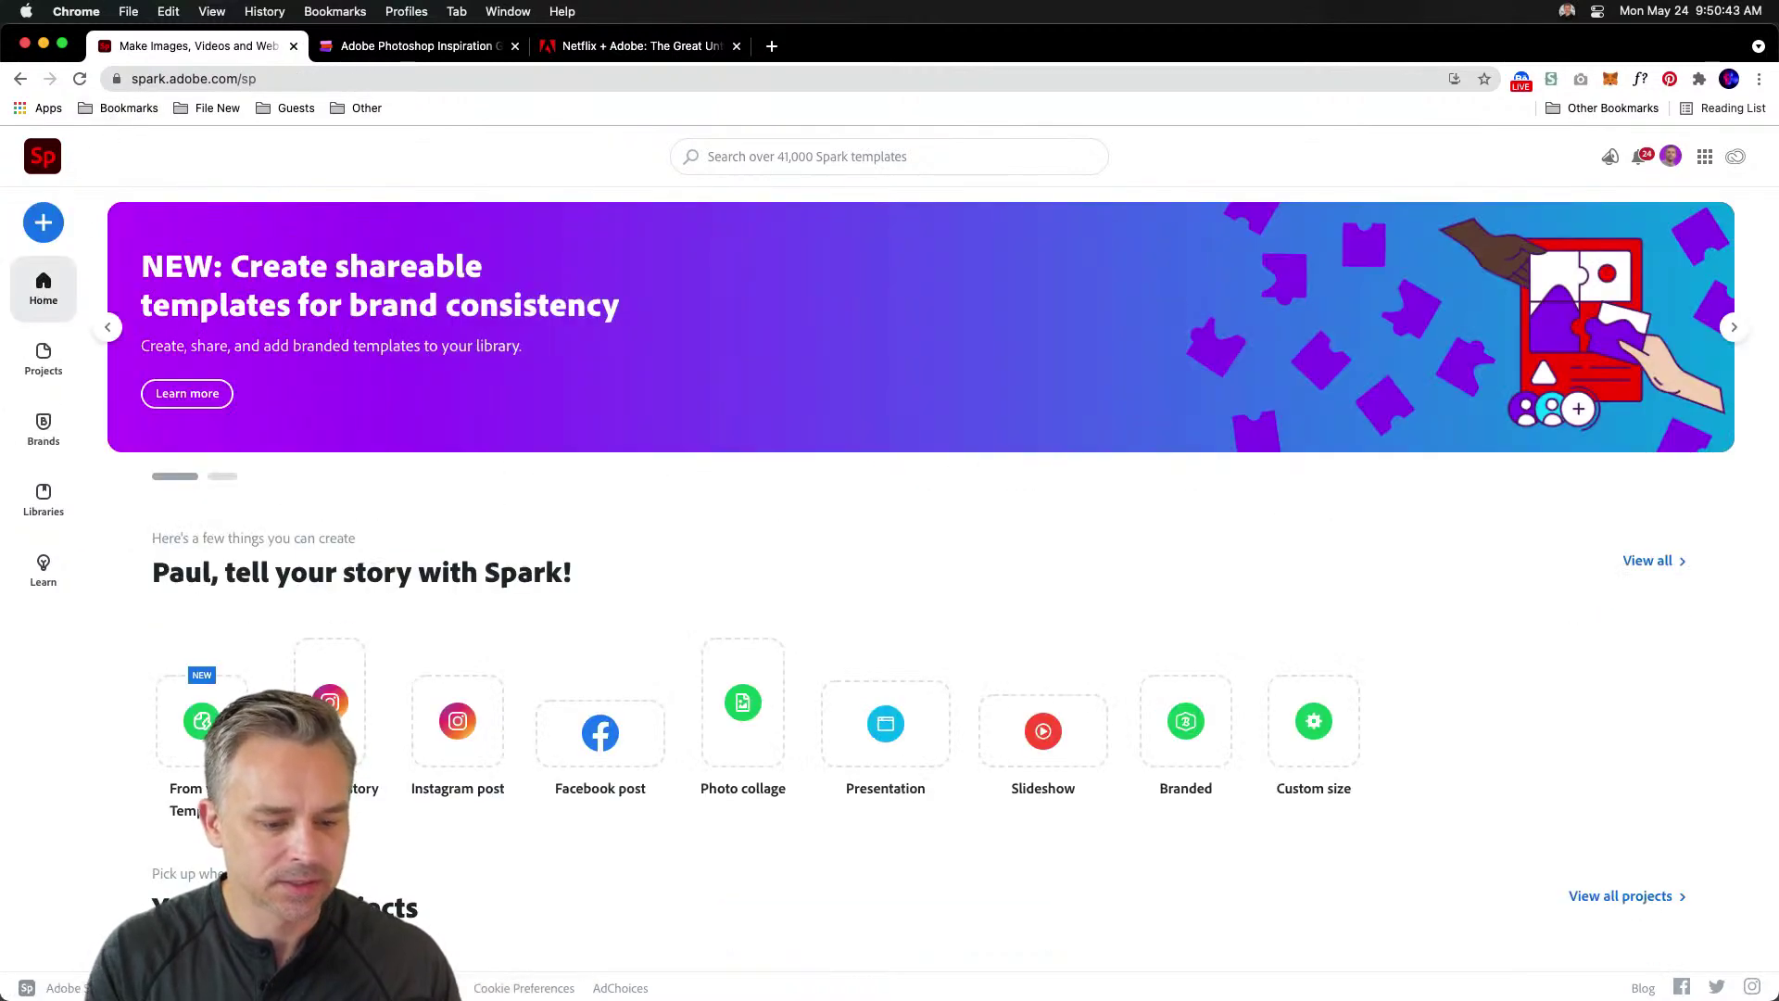
pyautogui.click(585, 754)
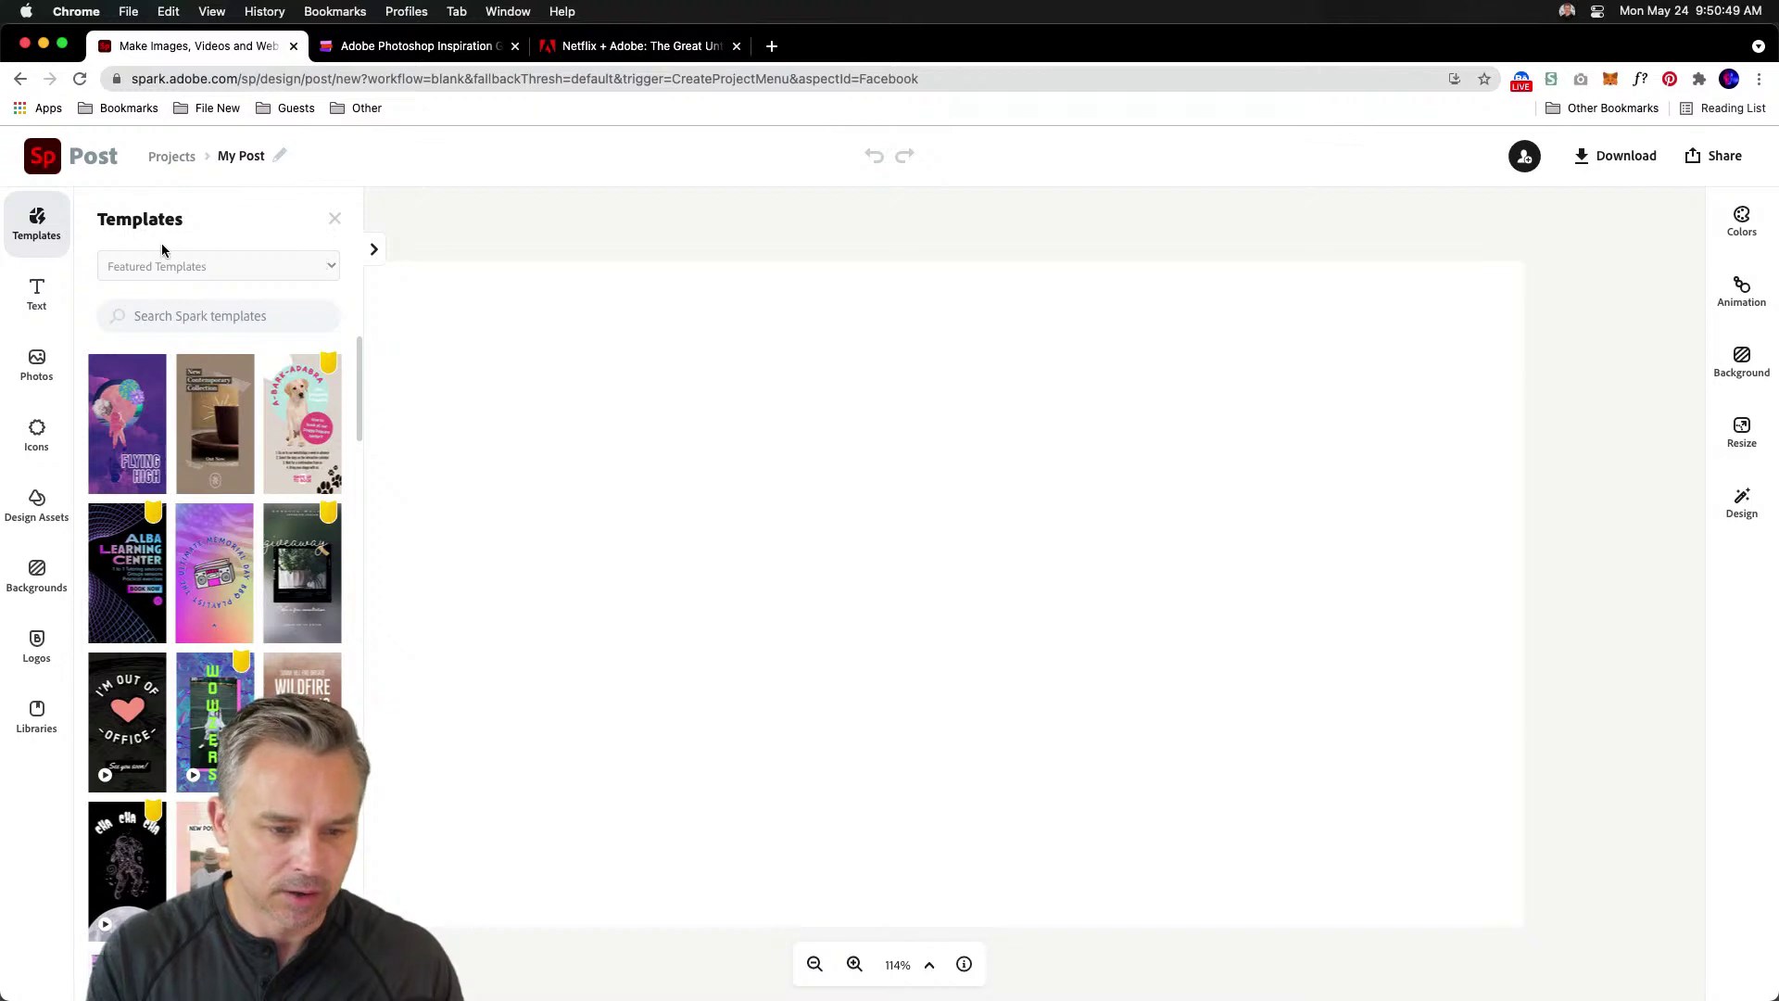
pyautogui.click(144, 410)
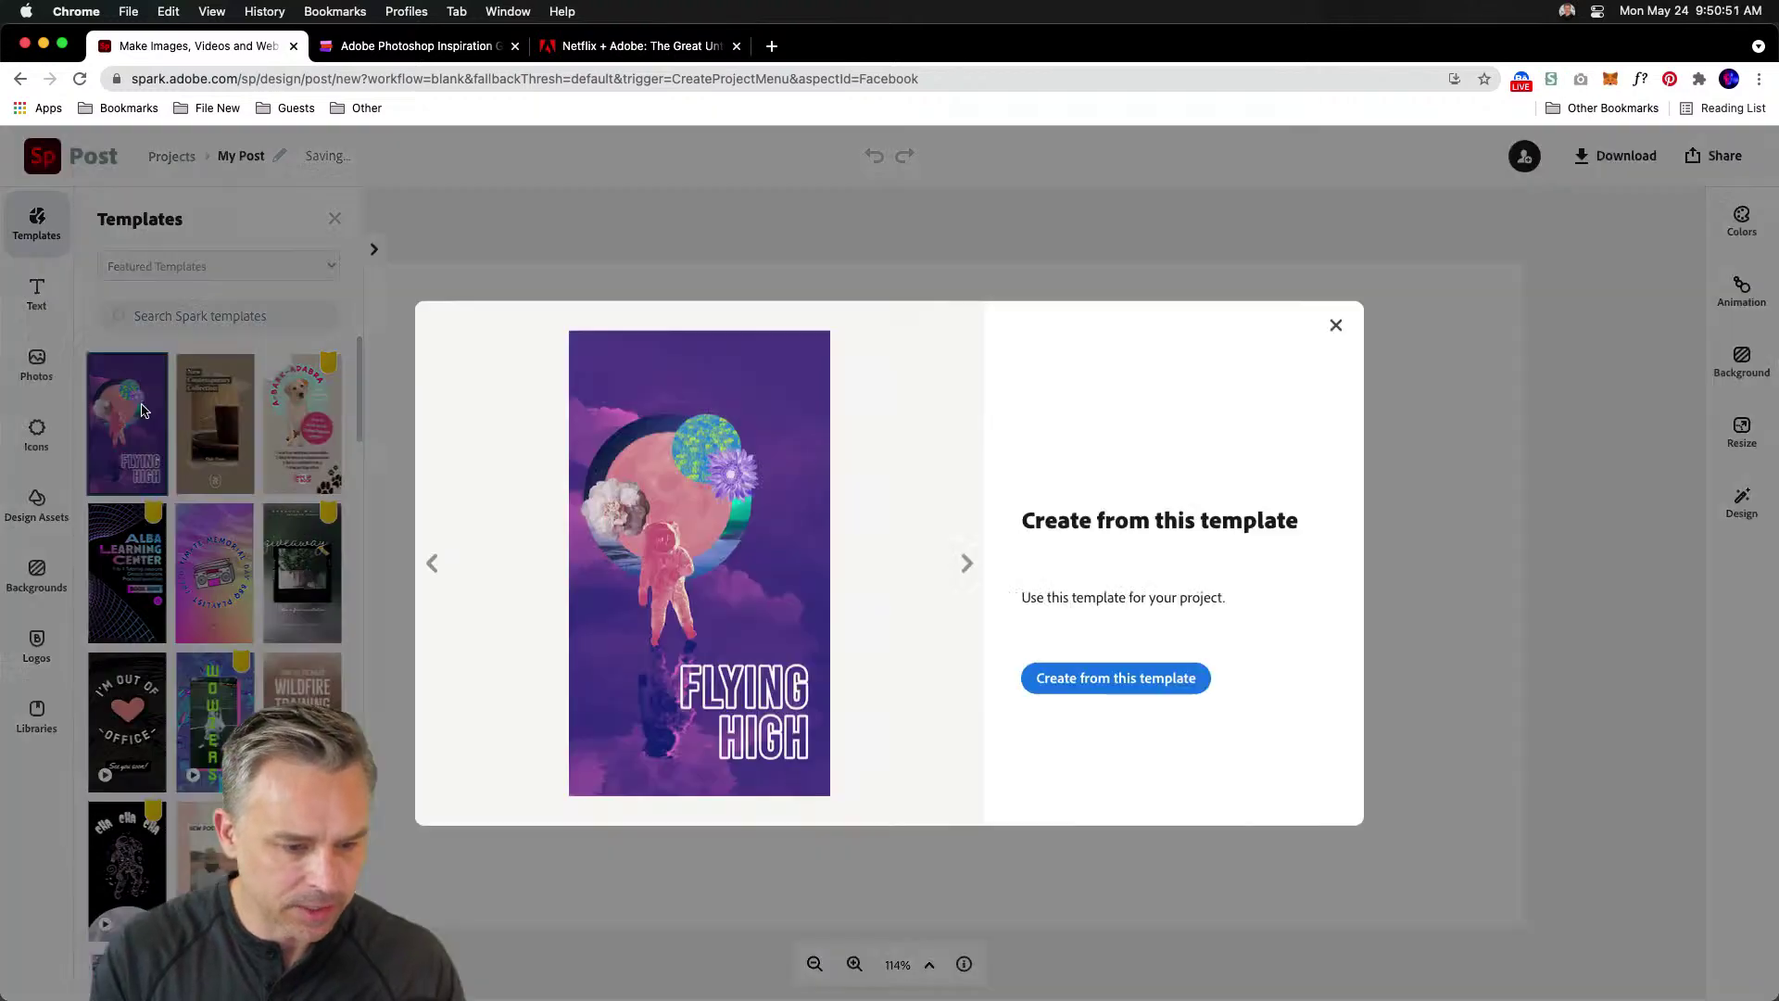
pyautogui.click(1115, 681)
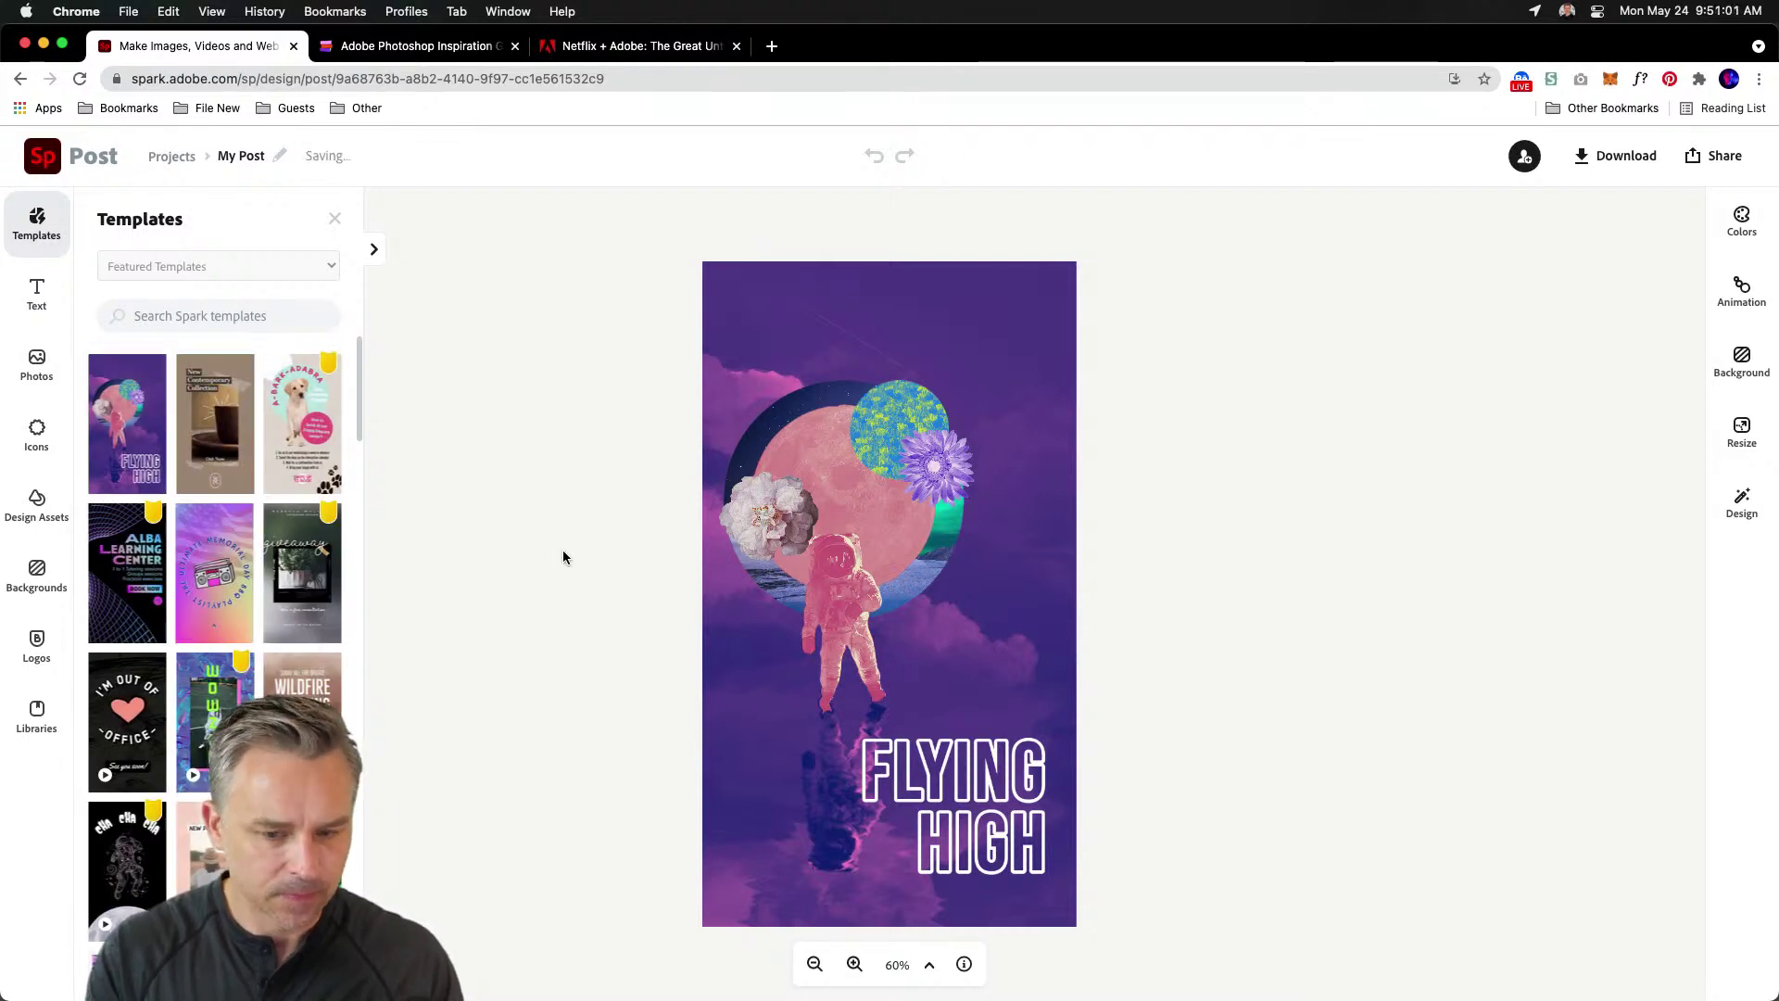
pyautogui.click(23, 714)
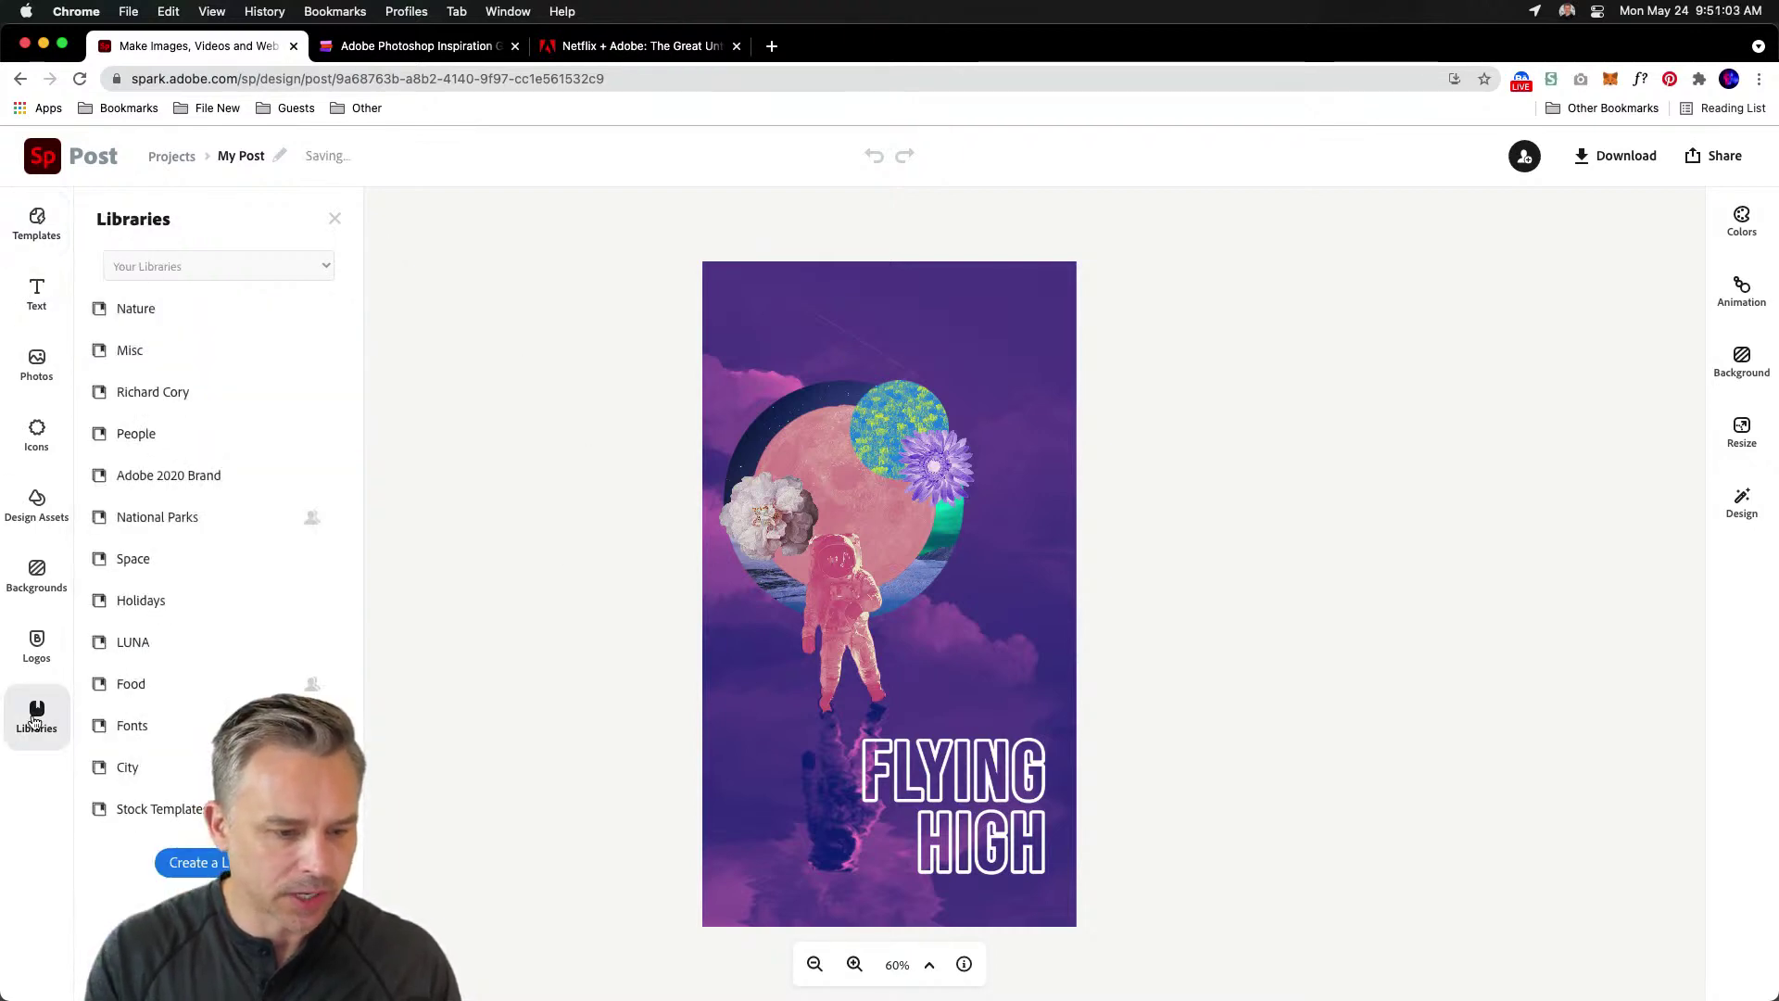
pyautogui.click(30, 660)
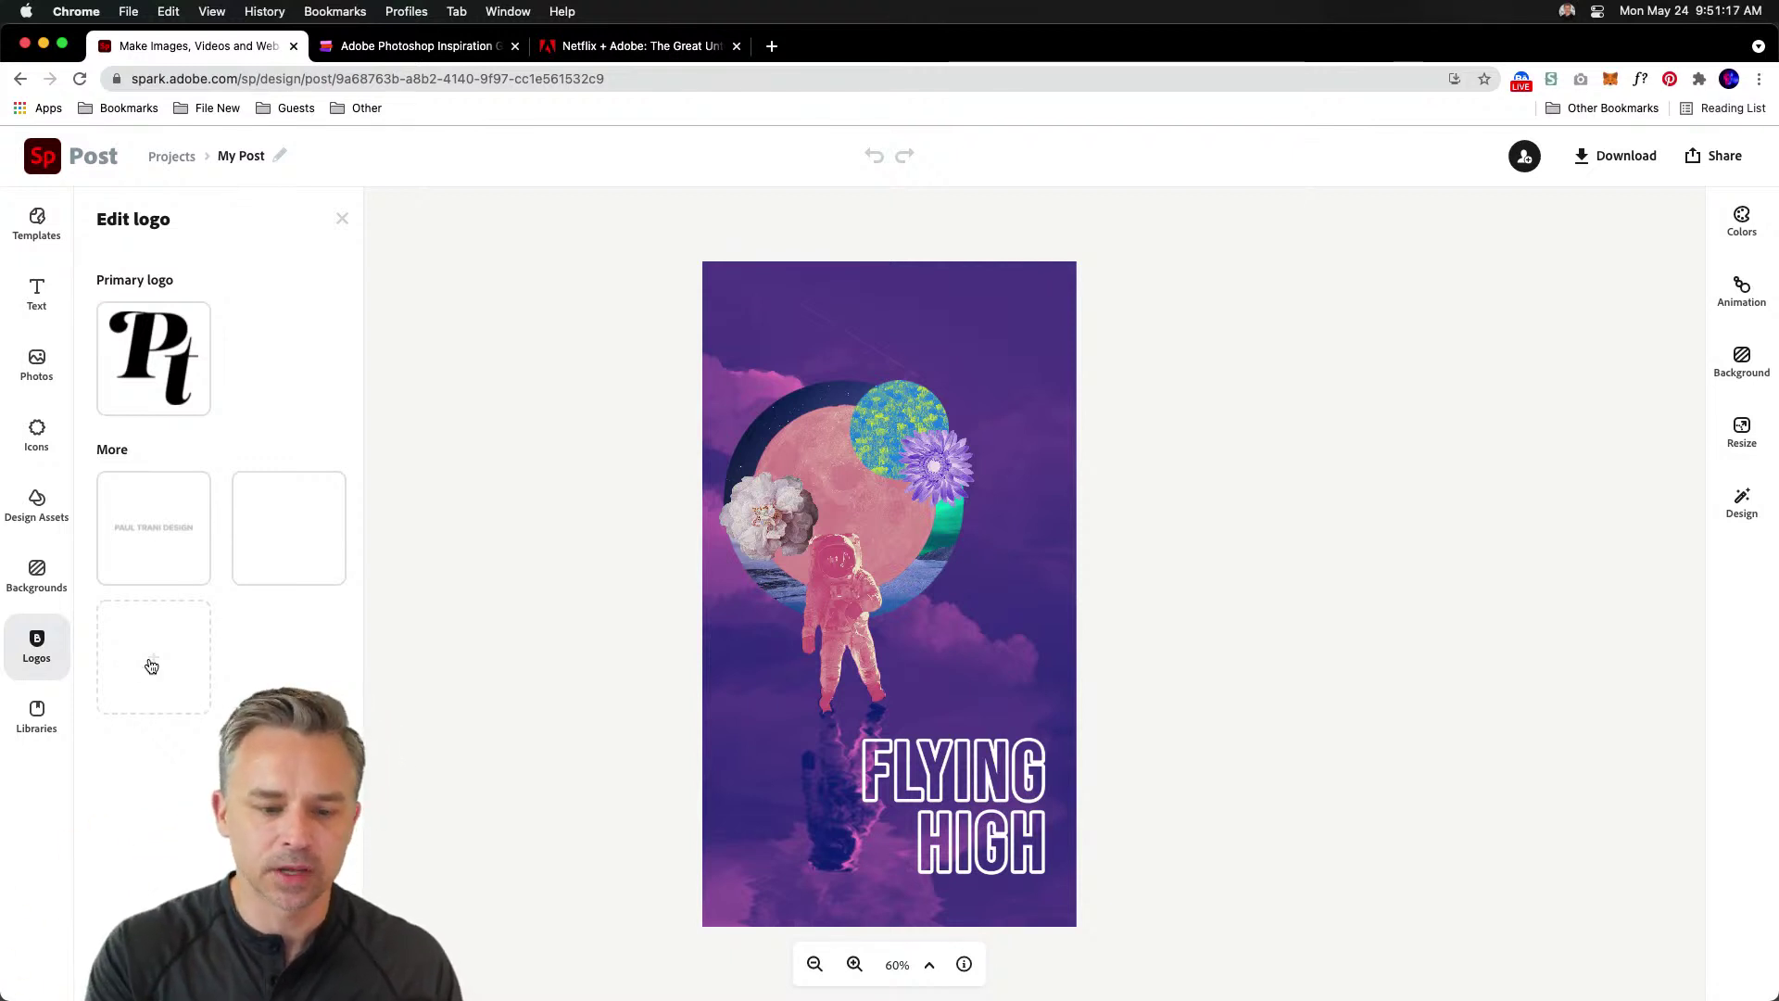
# - Switch to Photoshop and show and select the bottom Layer 0 photo in Guadalajara.jpg
pyautogui.moveTo(278, 999)
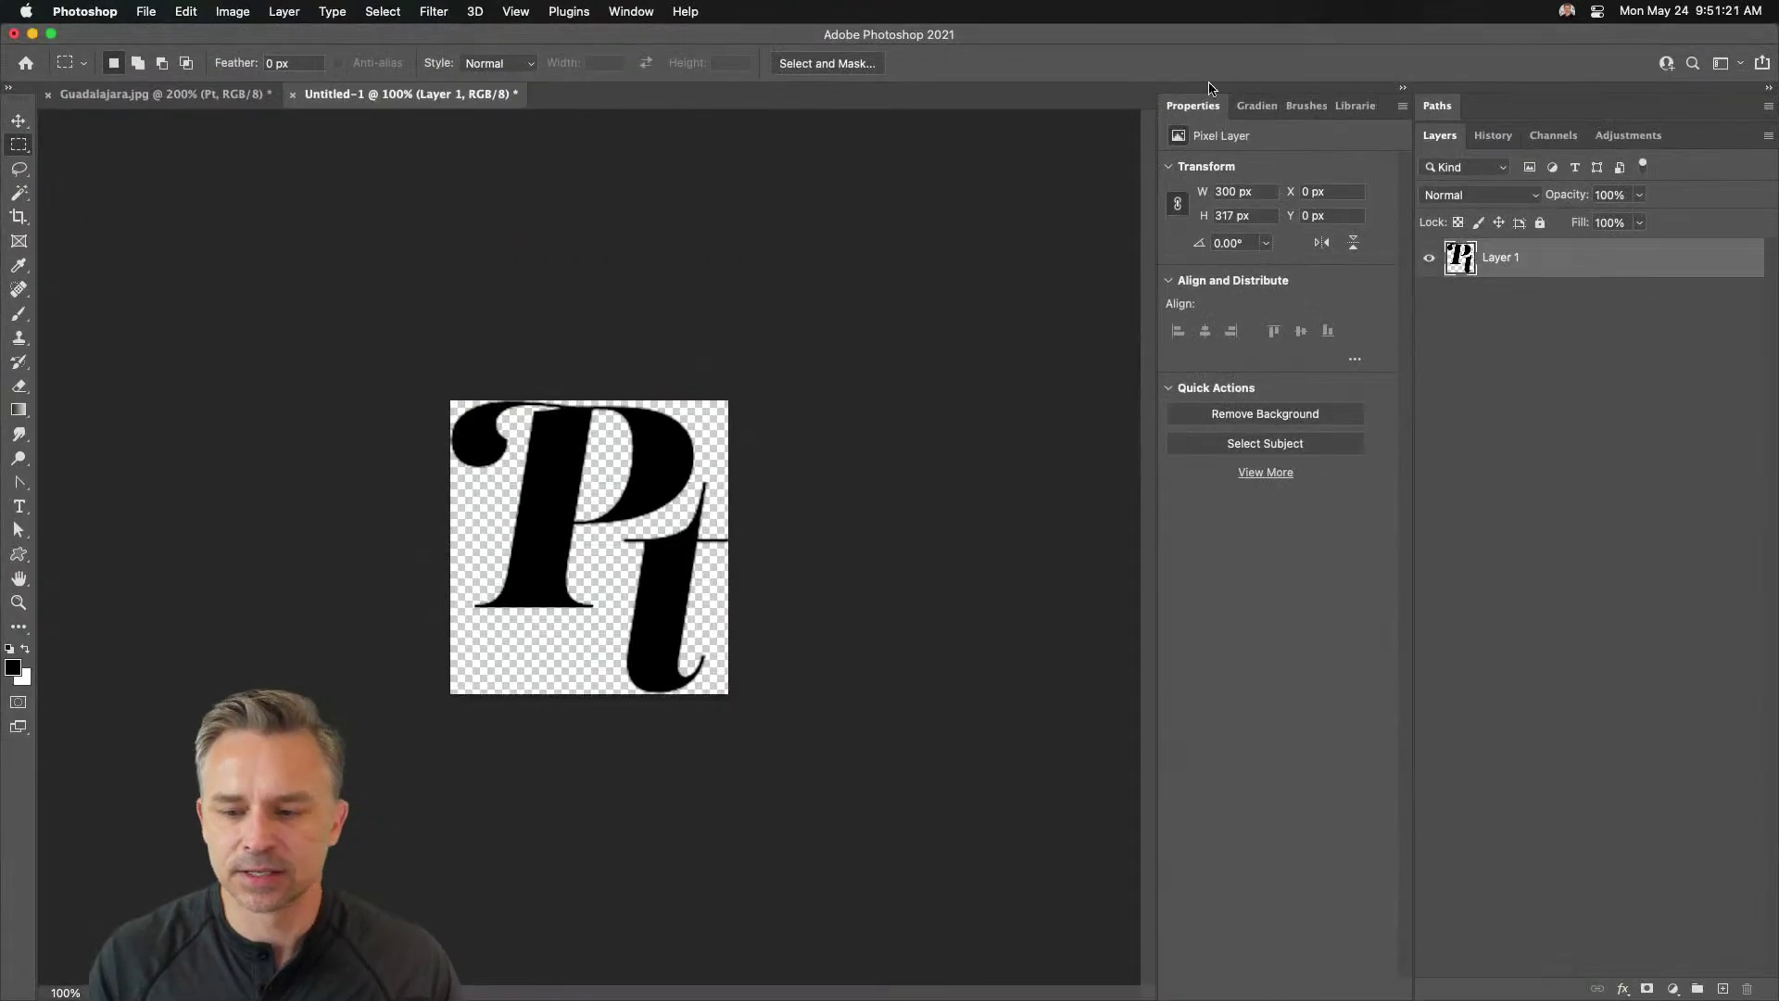
pyautogui.click(1338, 107)
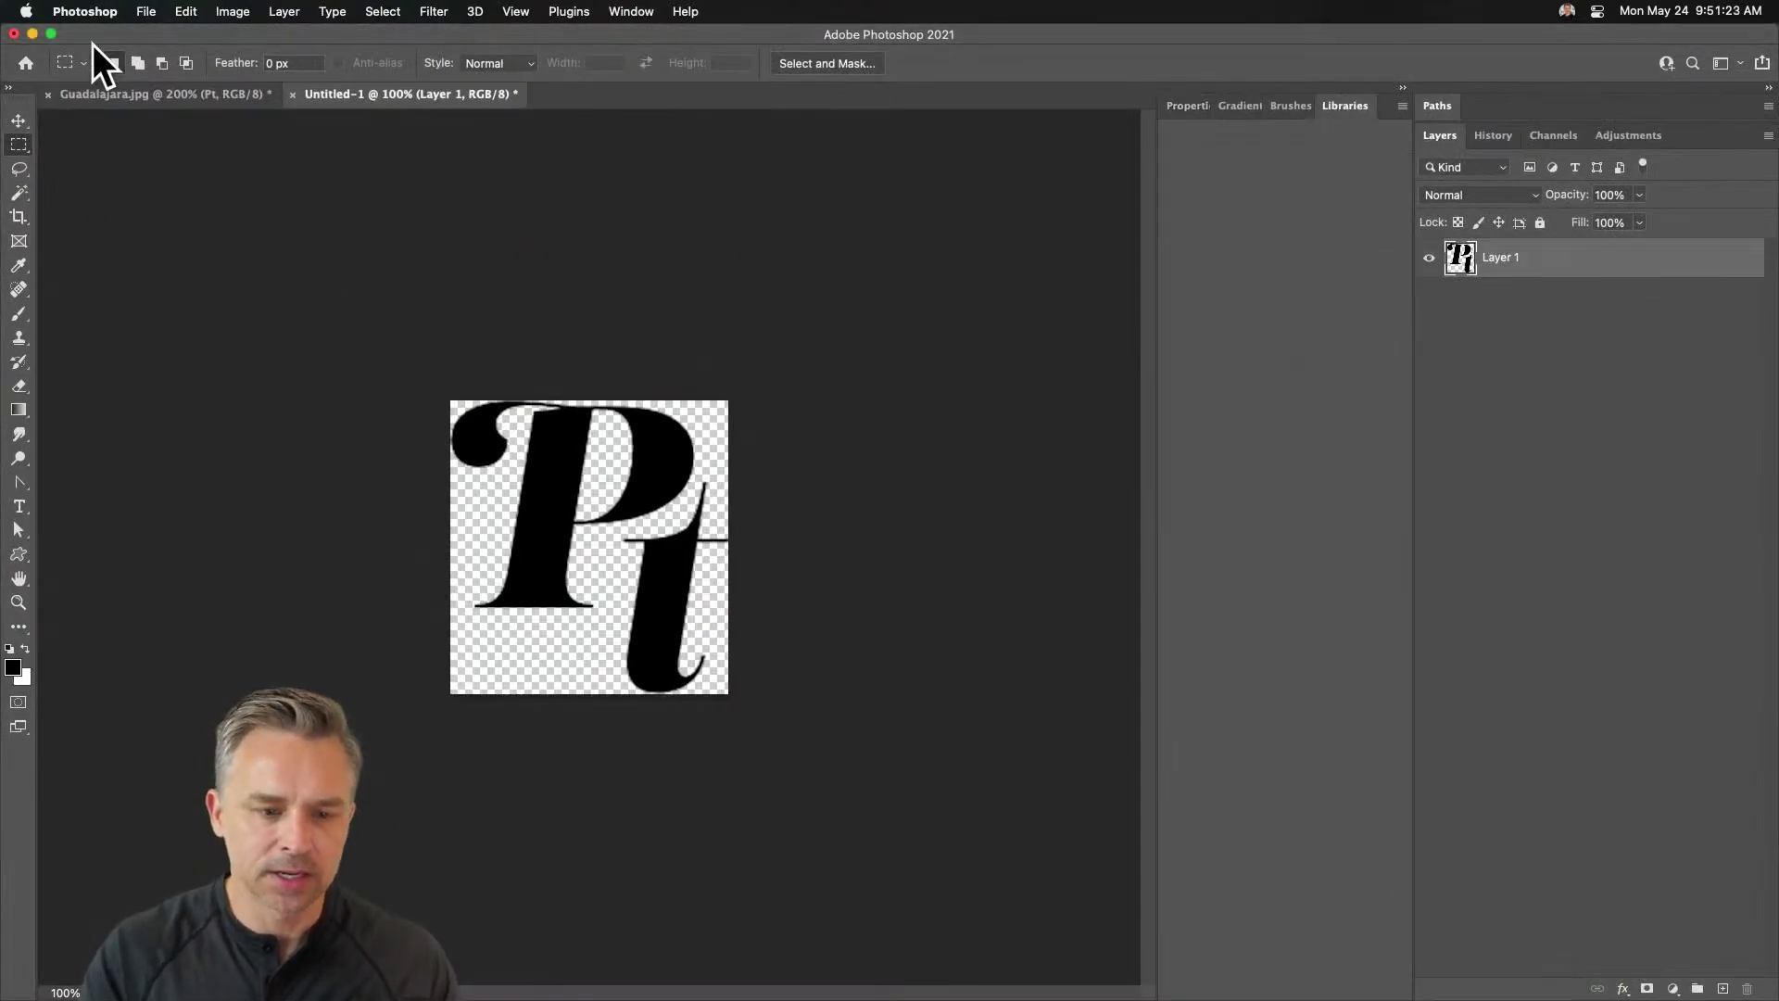
pyautogui.click(99, 93)
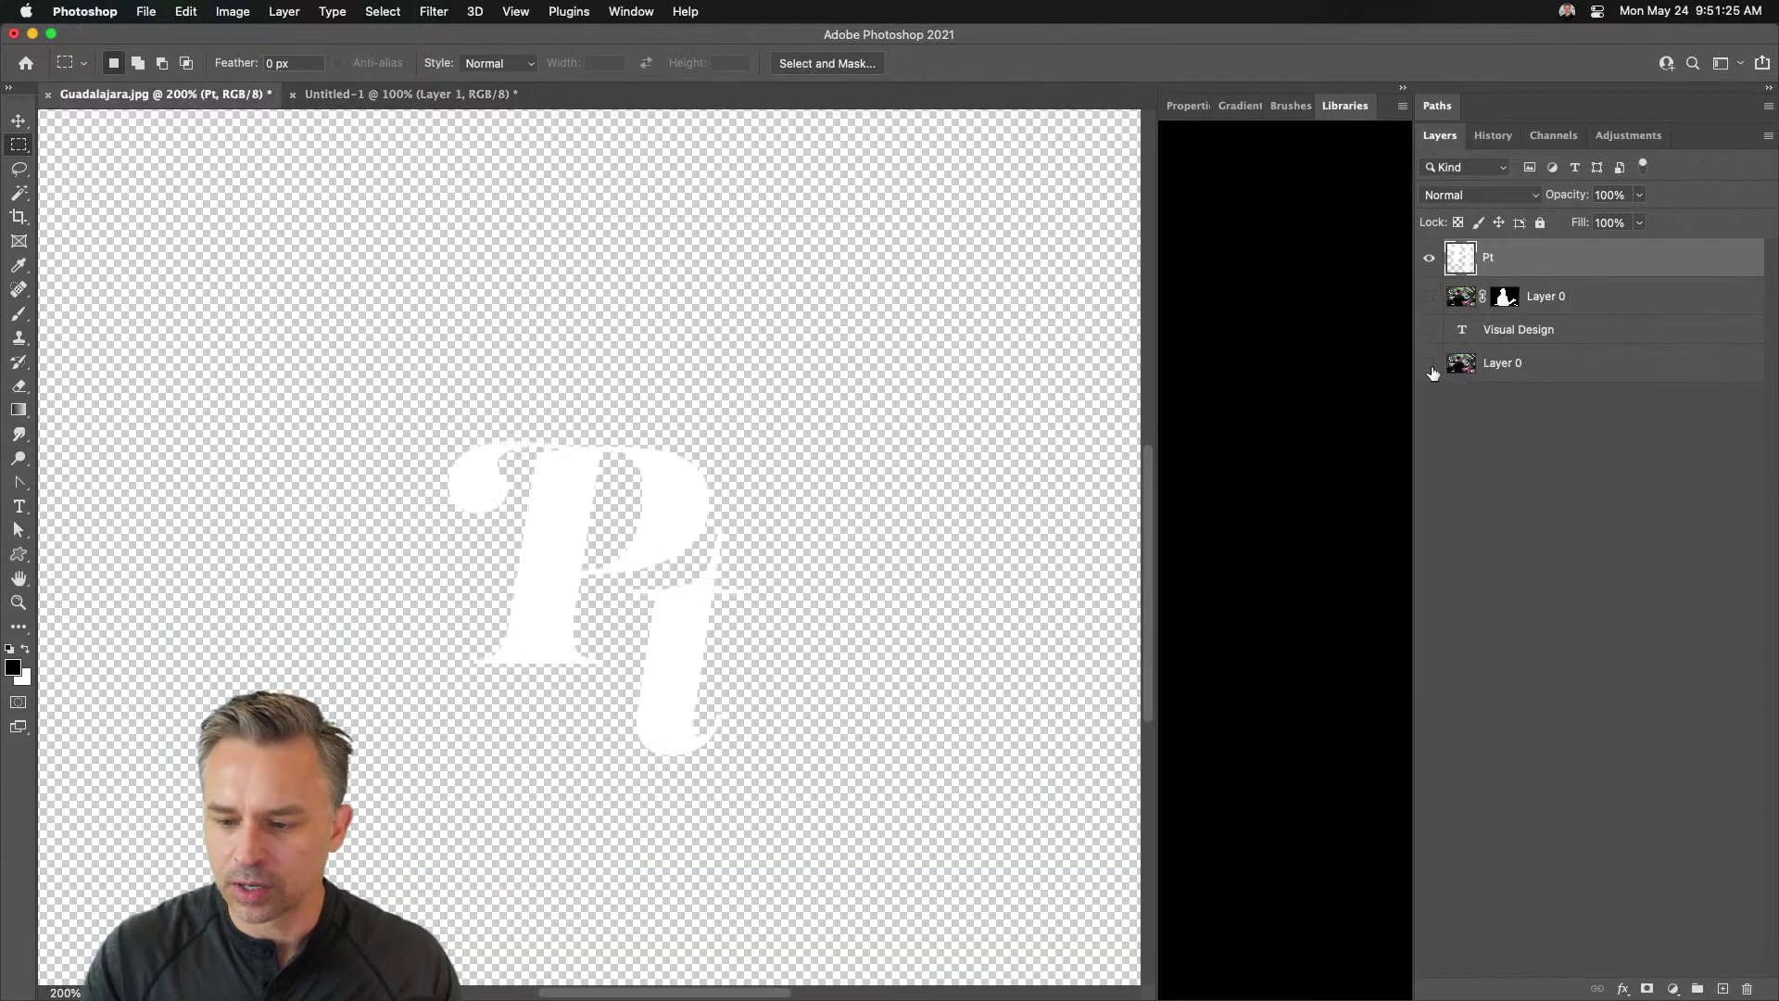
pyautogui.click(1431, 368)
pyautogui.click(1475, 372)
# - Create a new library named after the personal design brand and add the bottom Layer 0 photo to it
pyautogui.click(1338, 107)
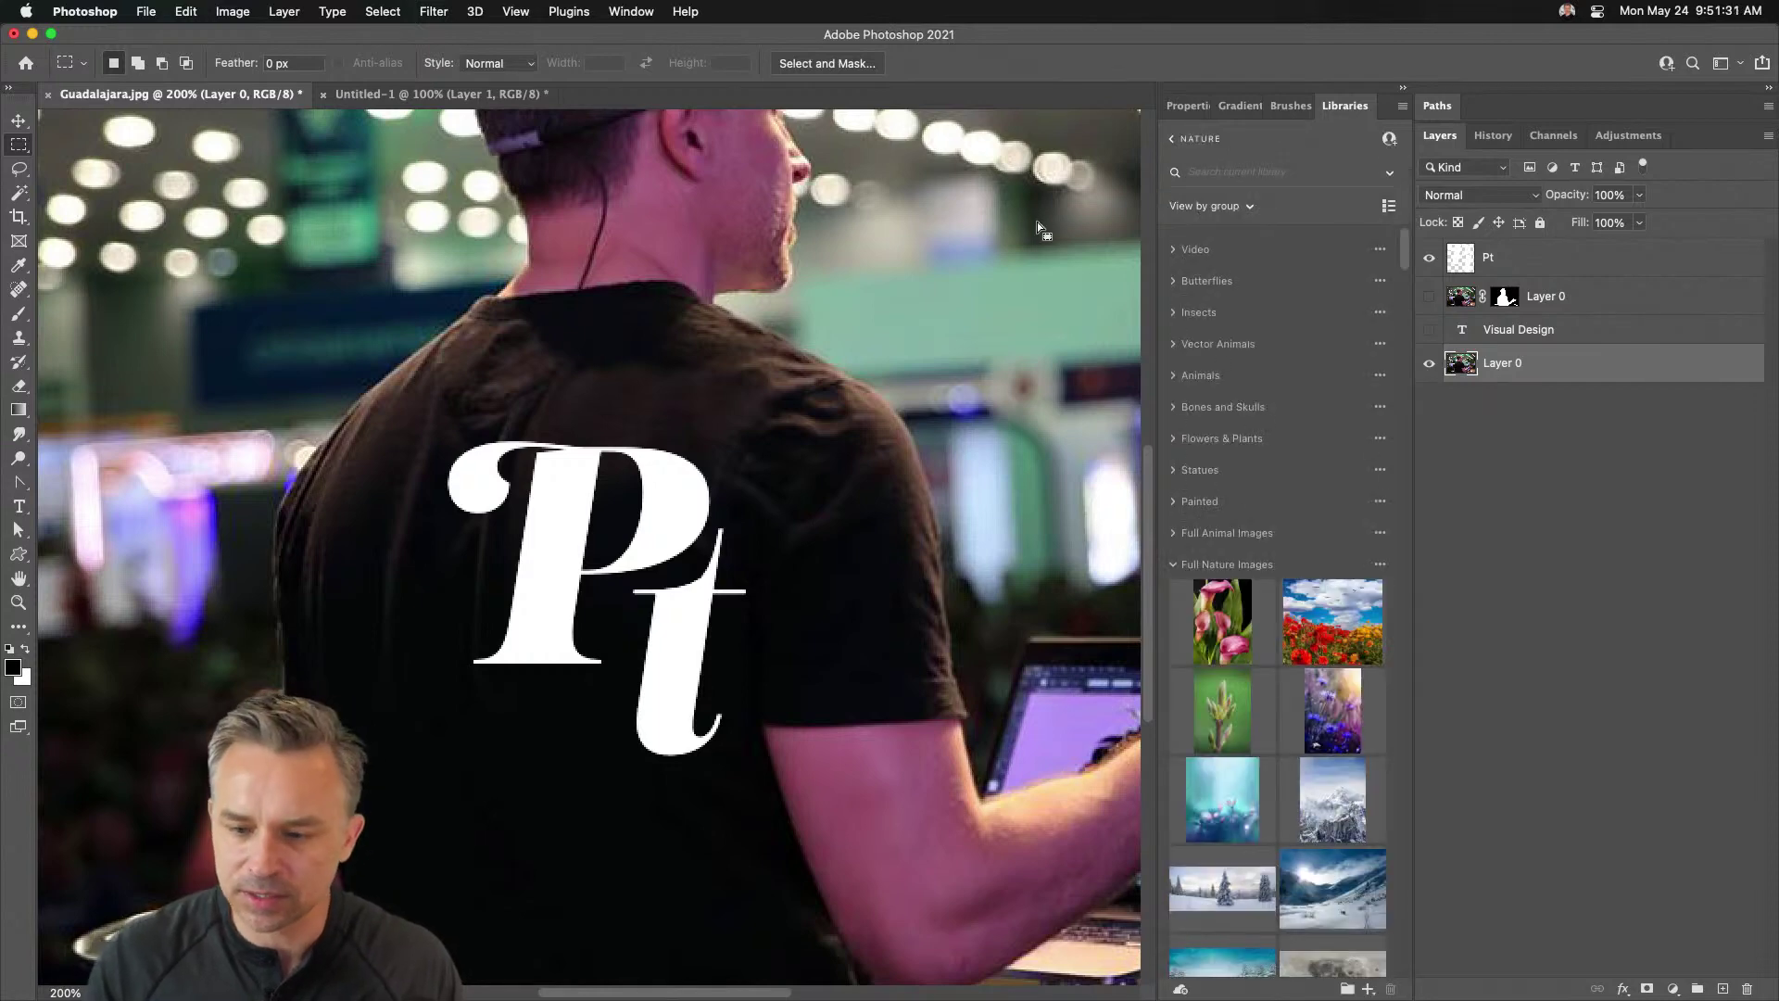
pyautogui.click(1172, 567)
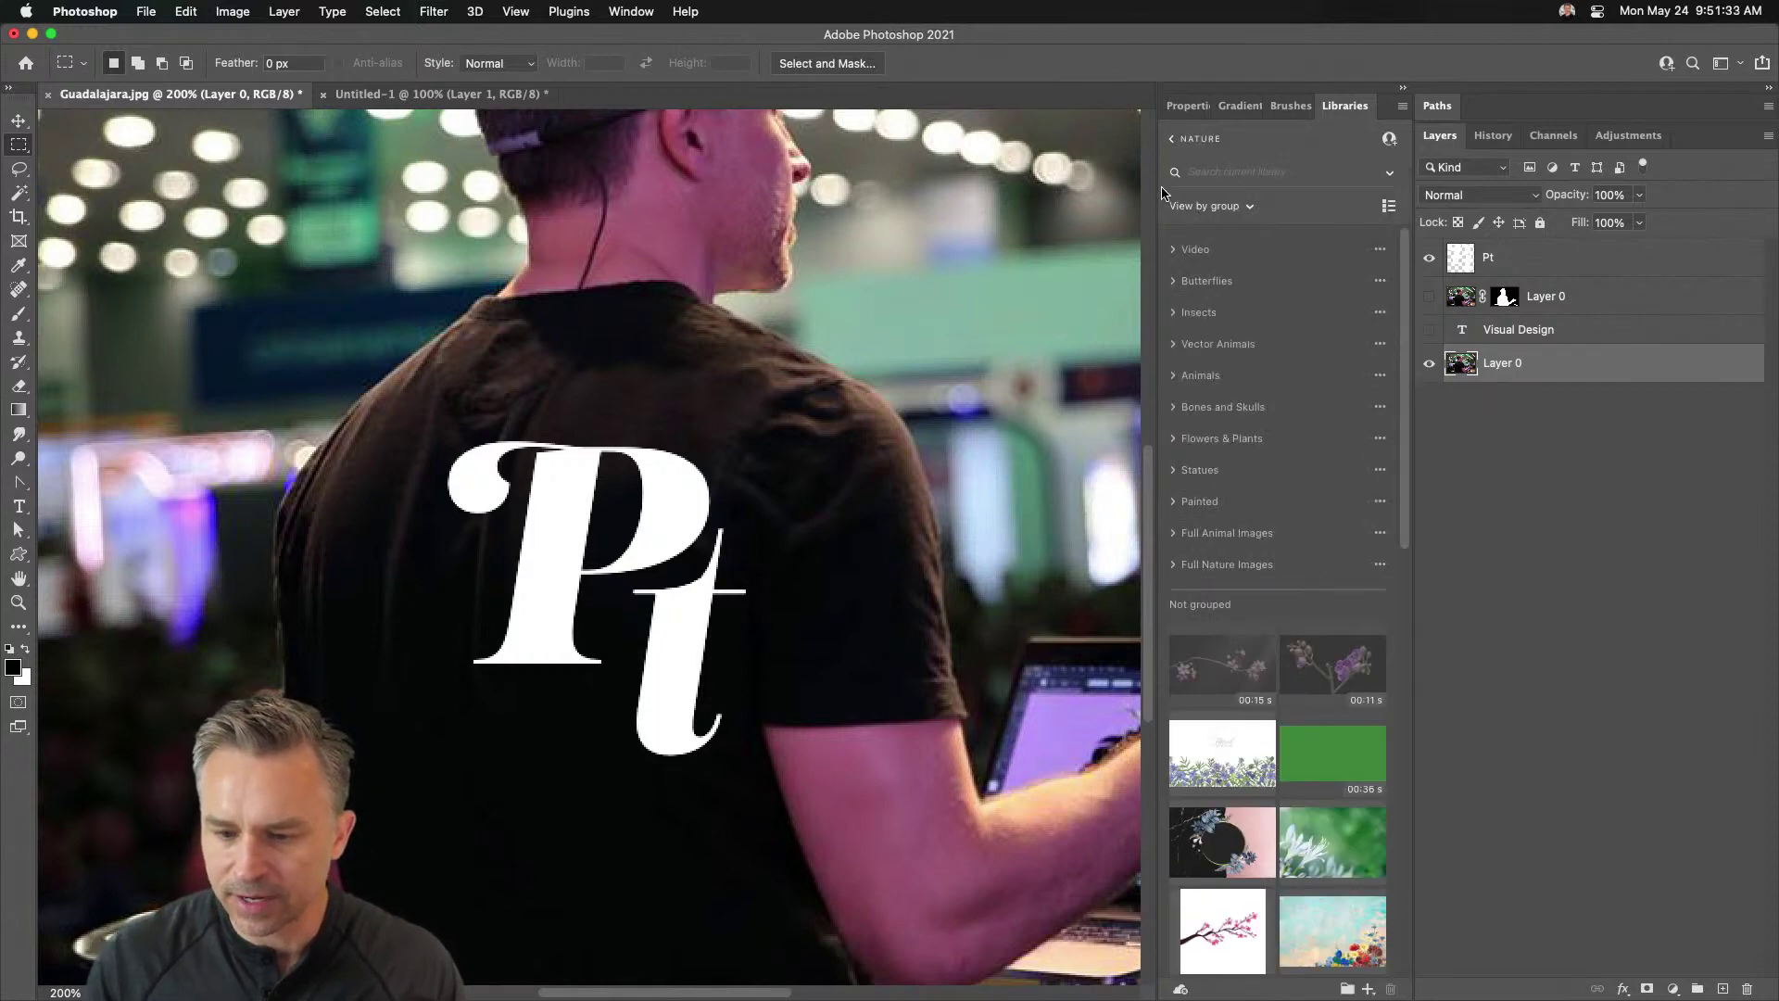
pyautogui.click(1173, 140)
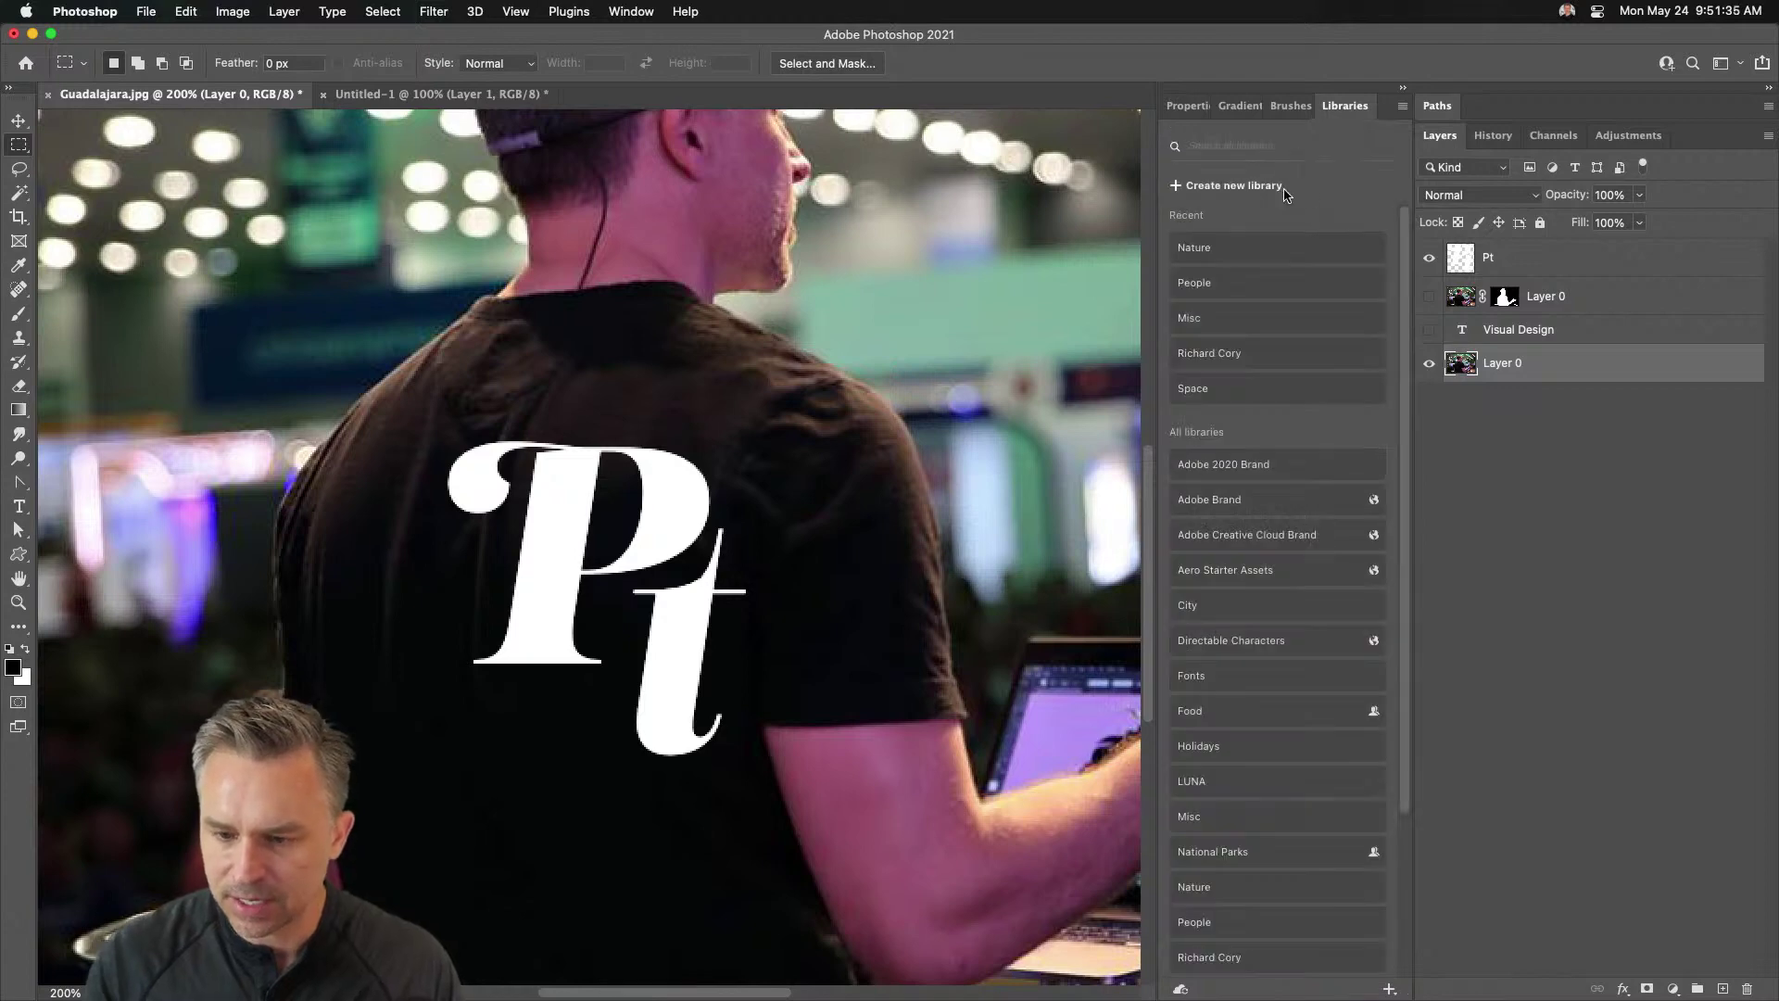
pyautogui.scroll(-4, 1286, 331)
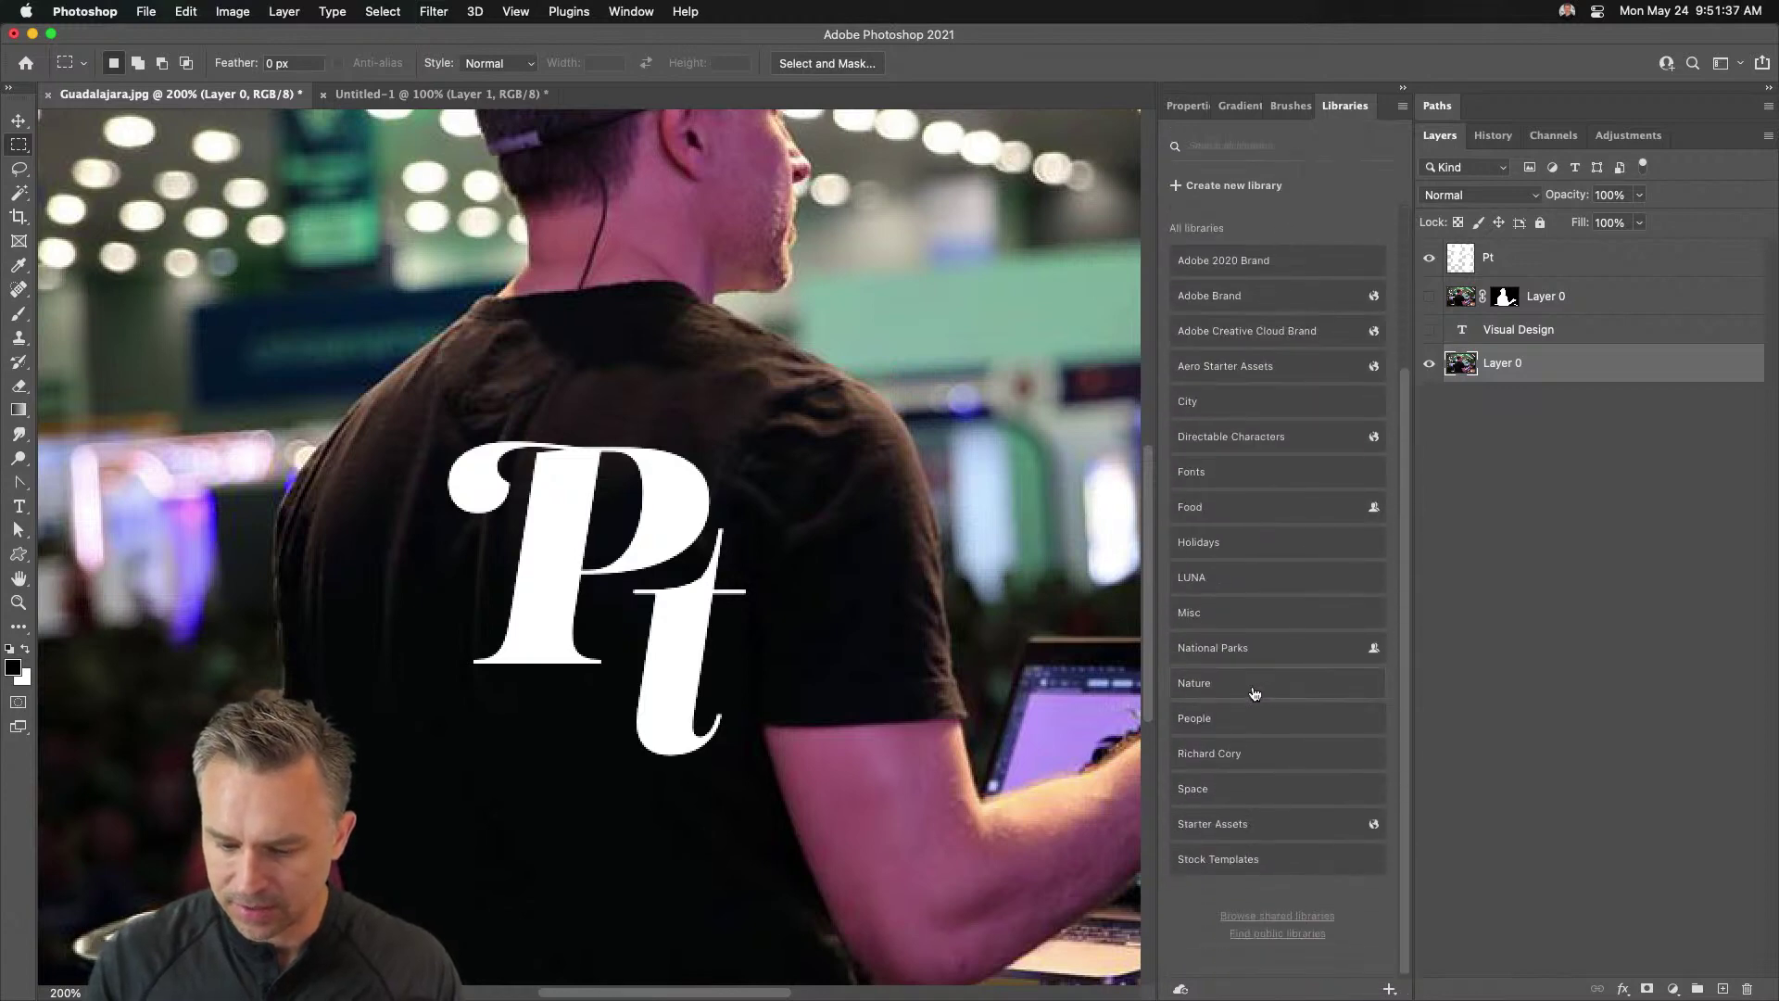
pyautogui.scroll(4, 1293, 454)
pyautogui.click(1209, 188)
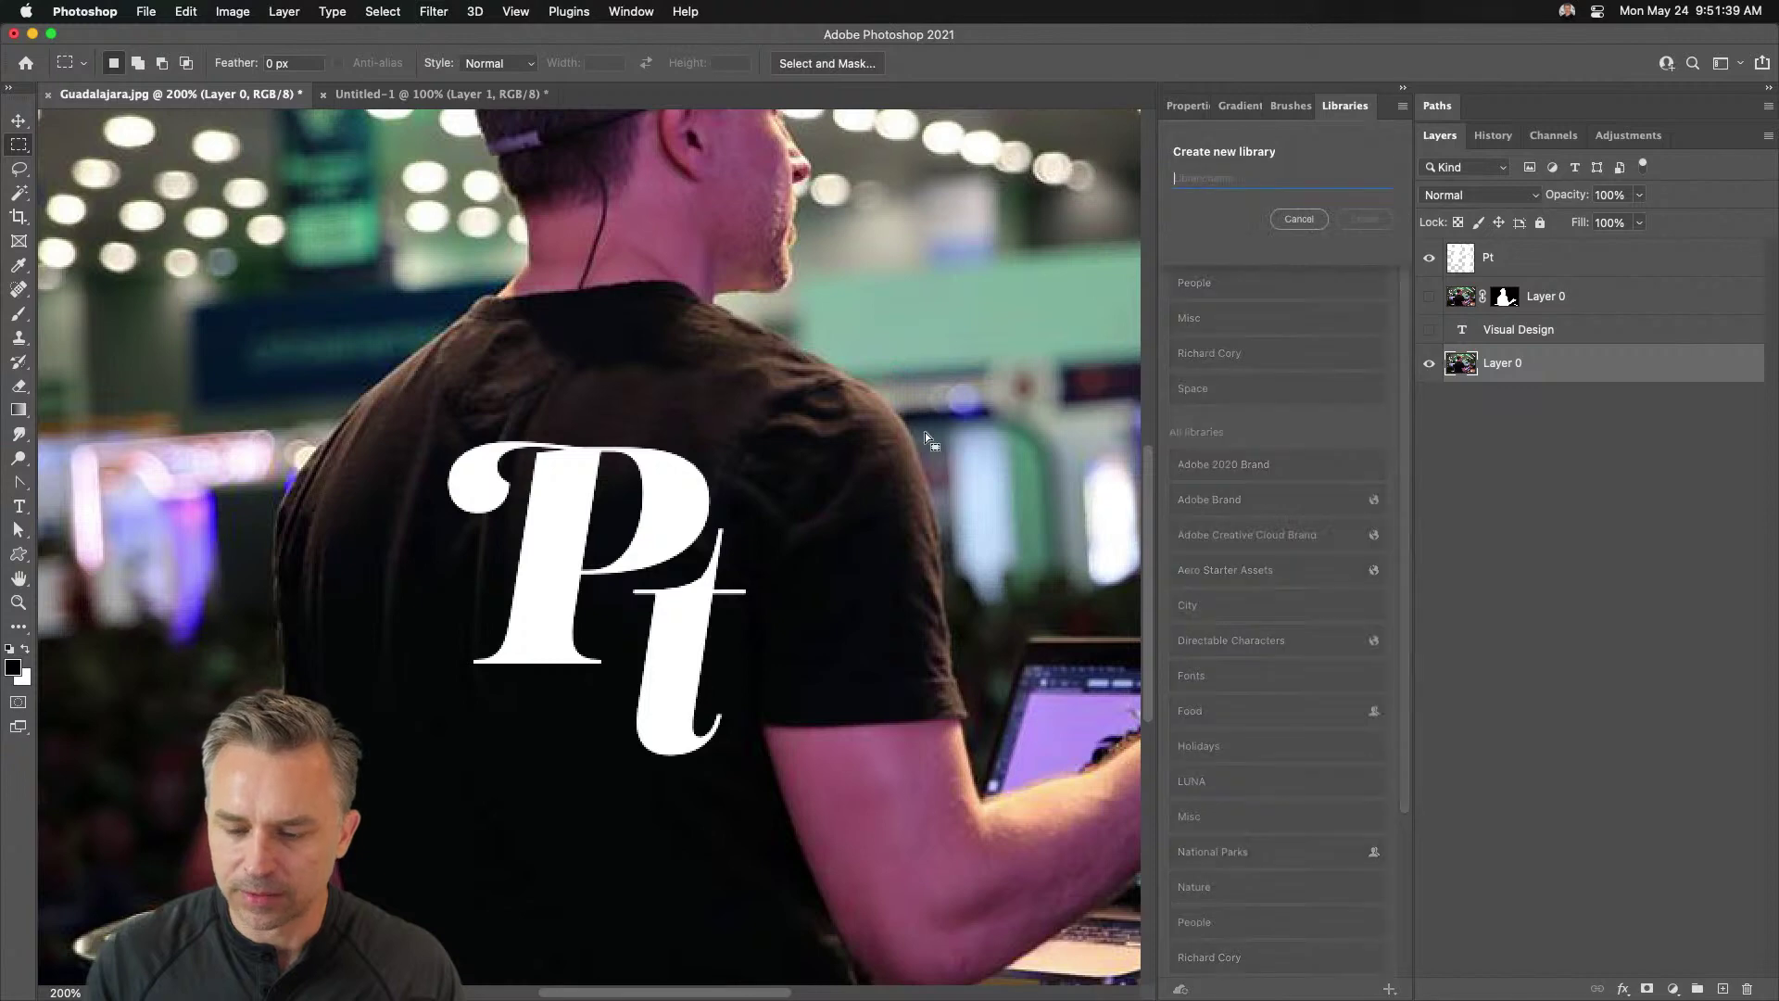
pyautogui.write('Paul Trani')
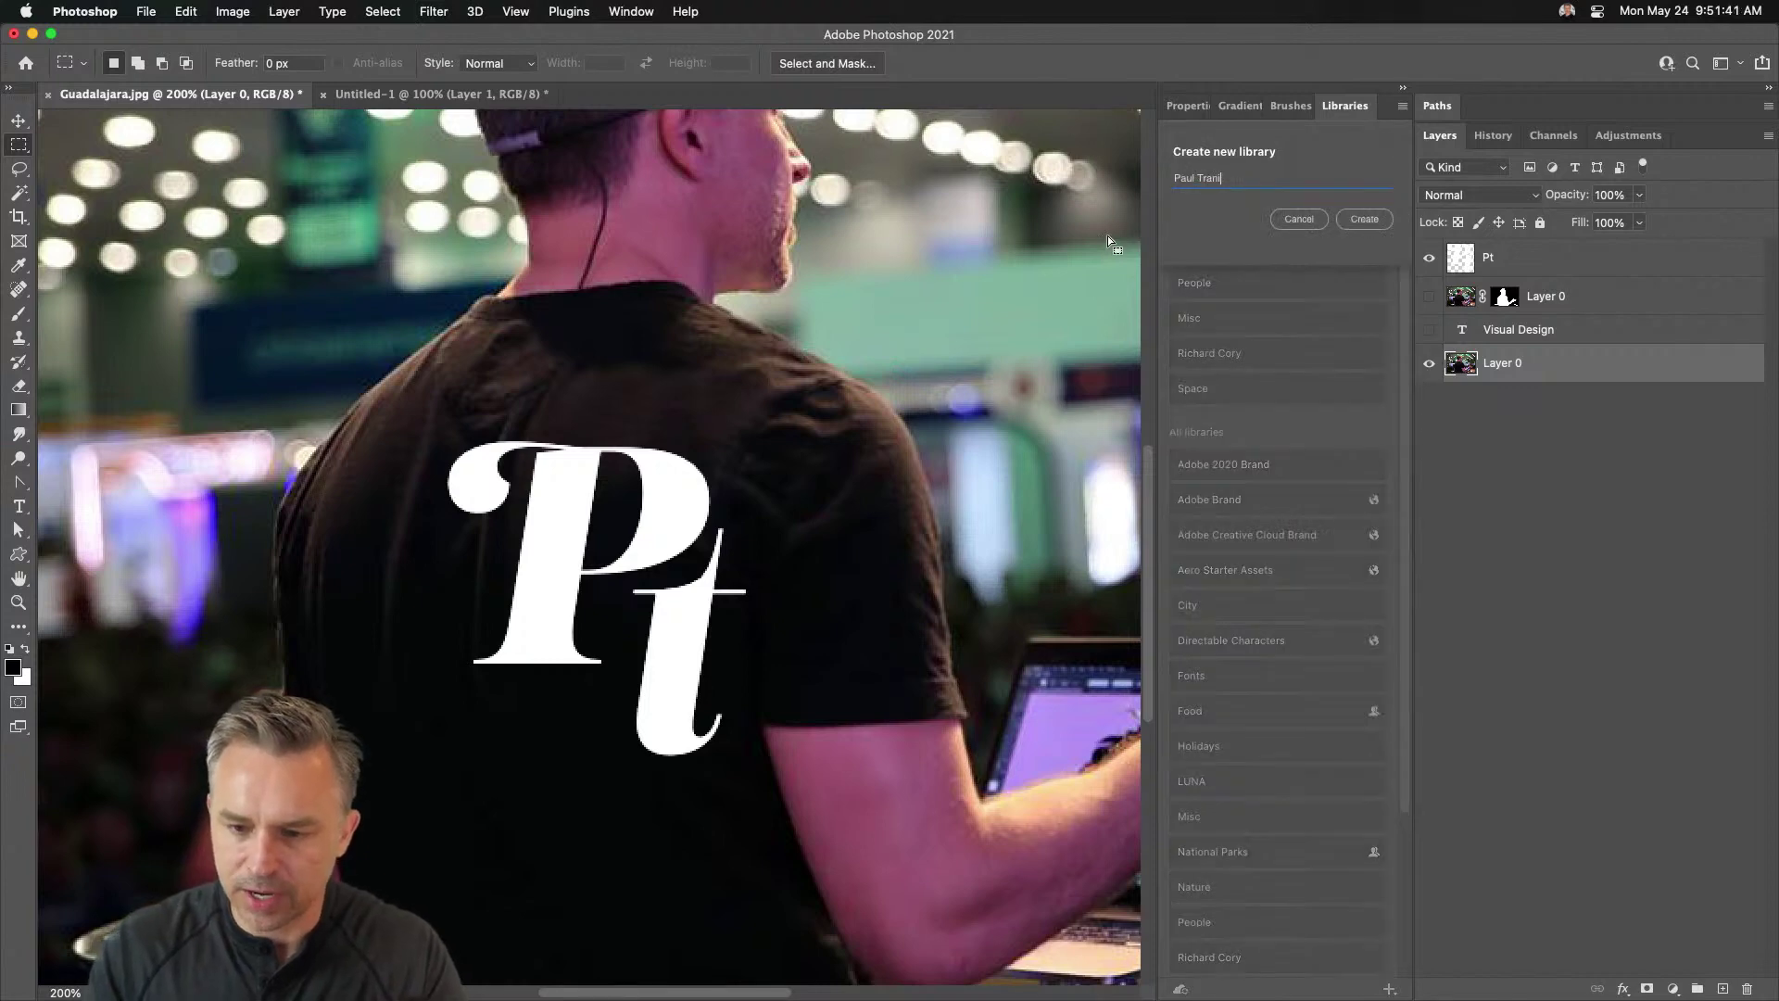
pyautogui.write(' De')
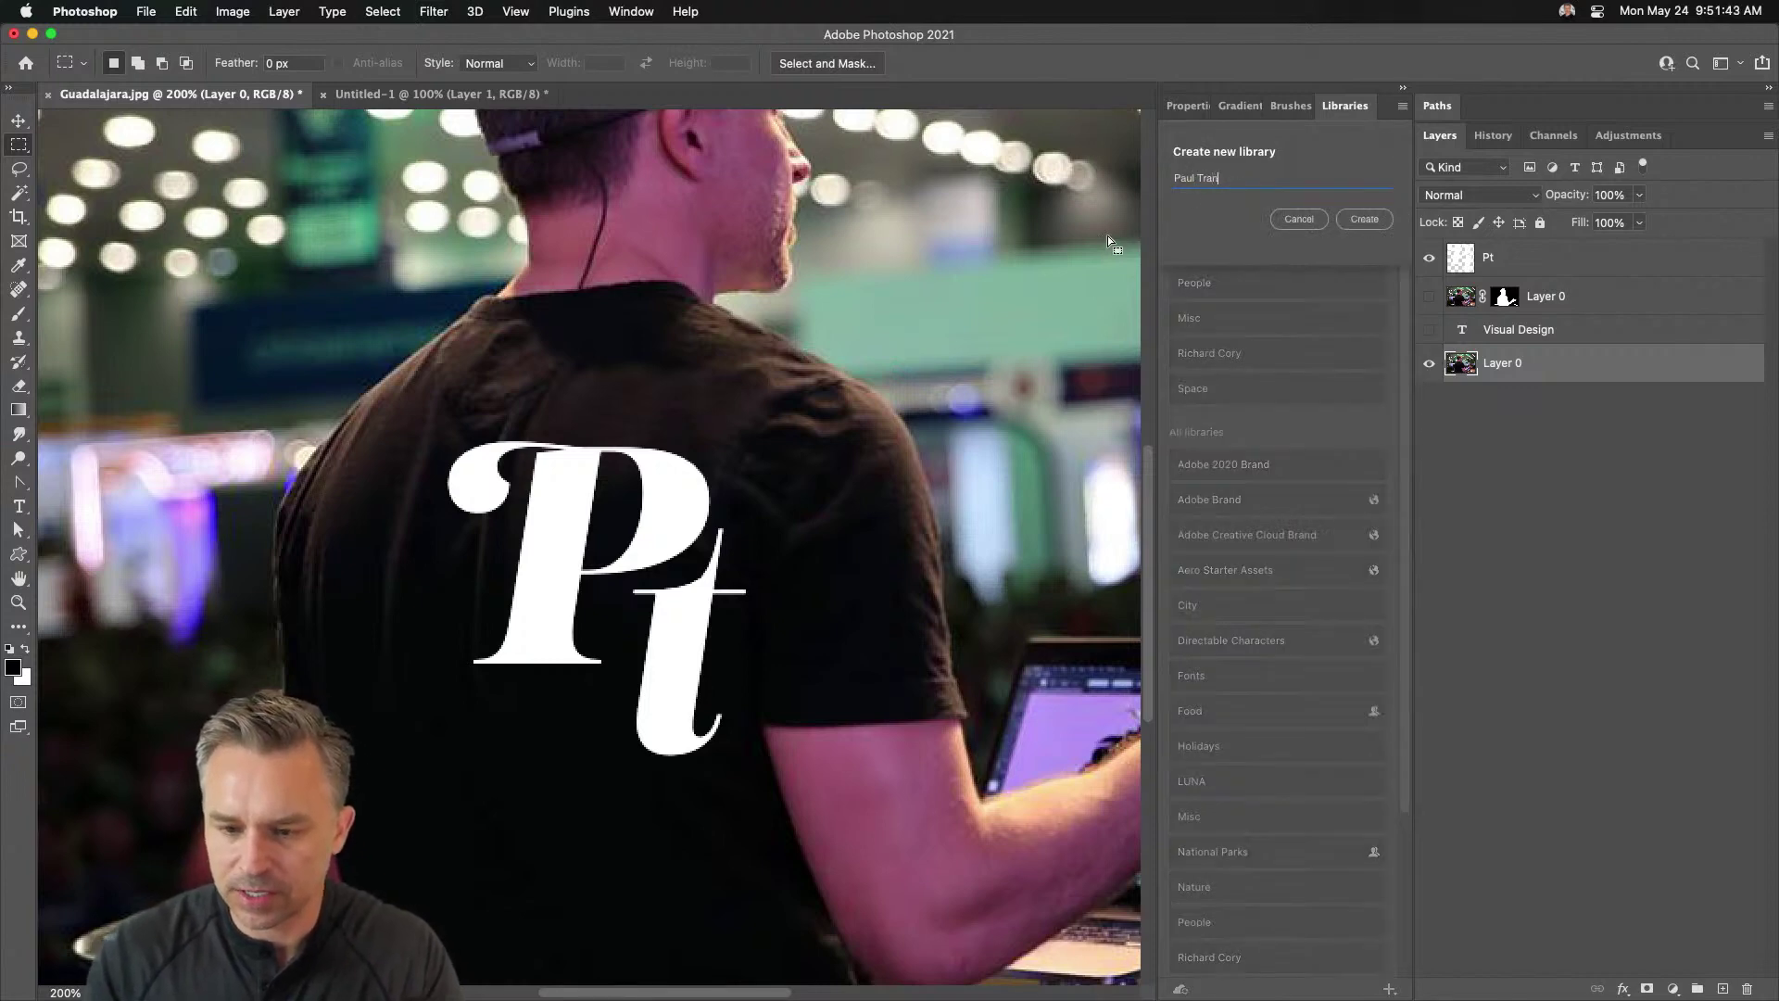
pyautogui.write('sign')
pyautogui.press('Return')
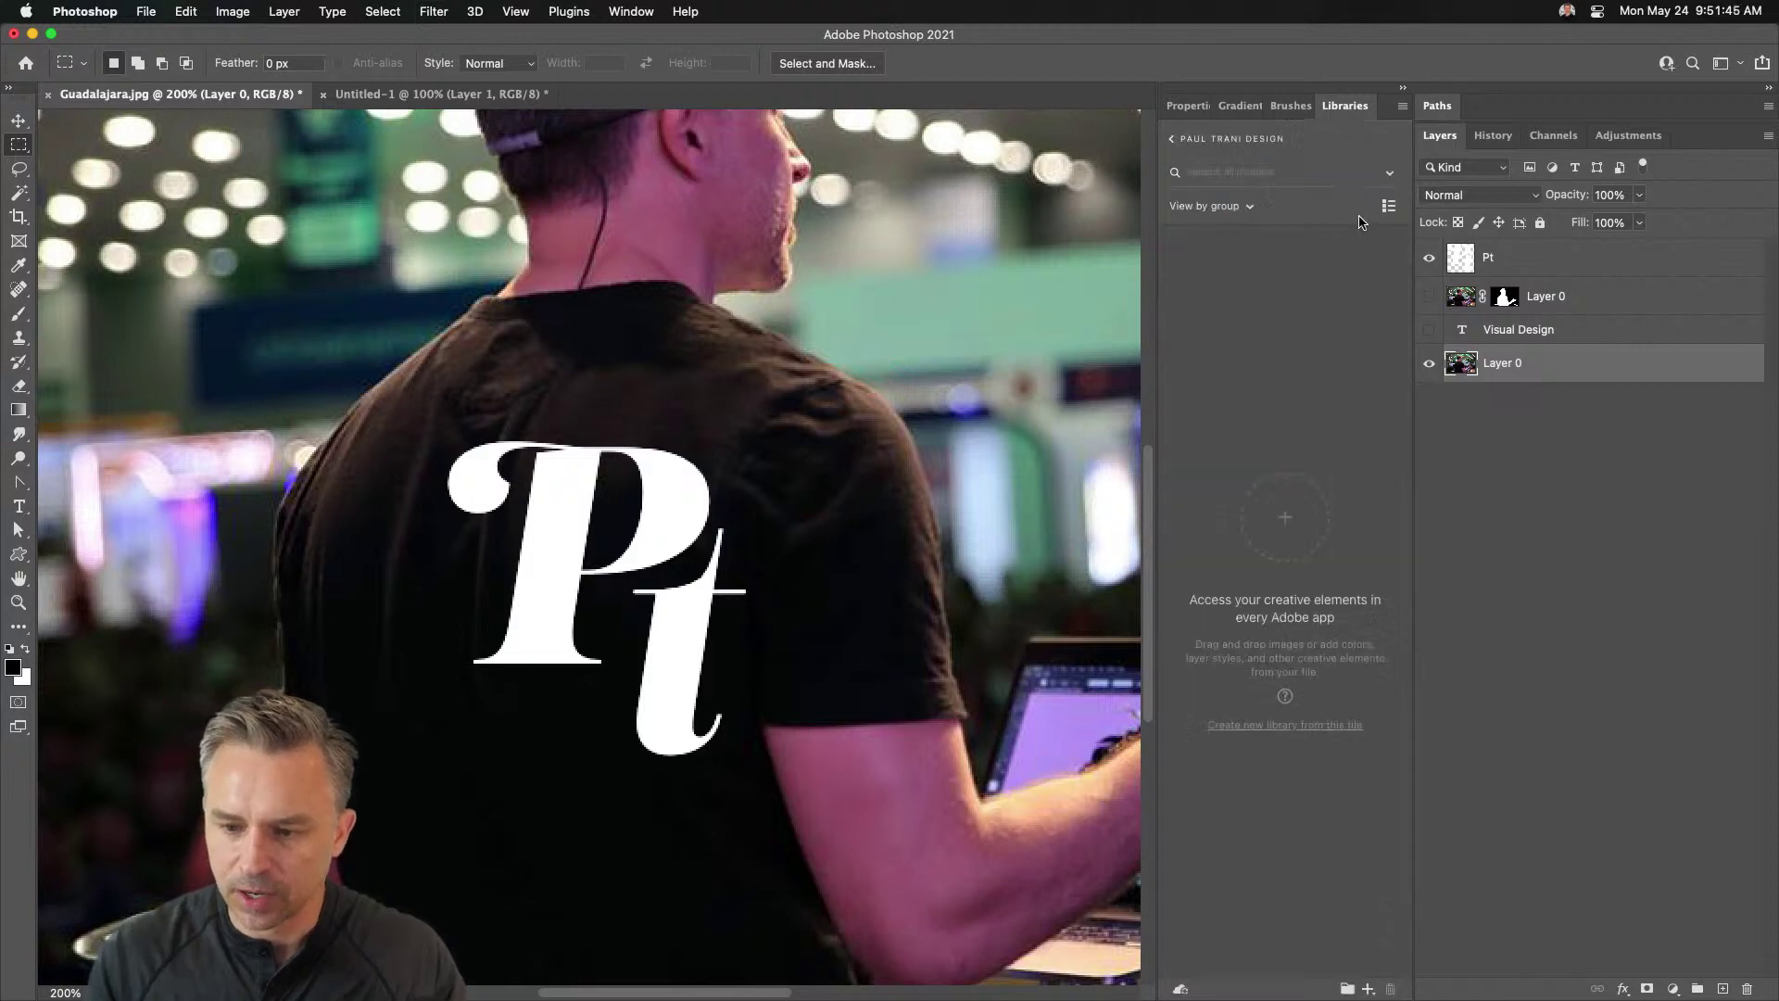
pyautogui.moveTo(1482, 362); pyautogui.dragTo(1215, 355)
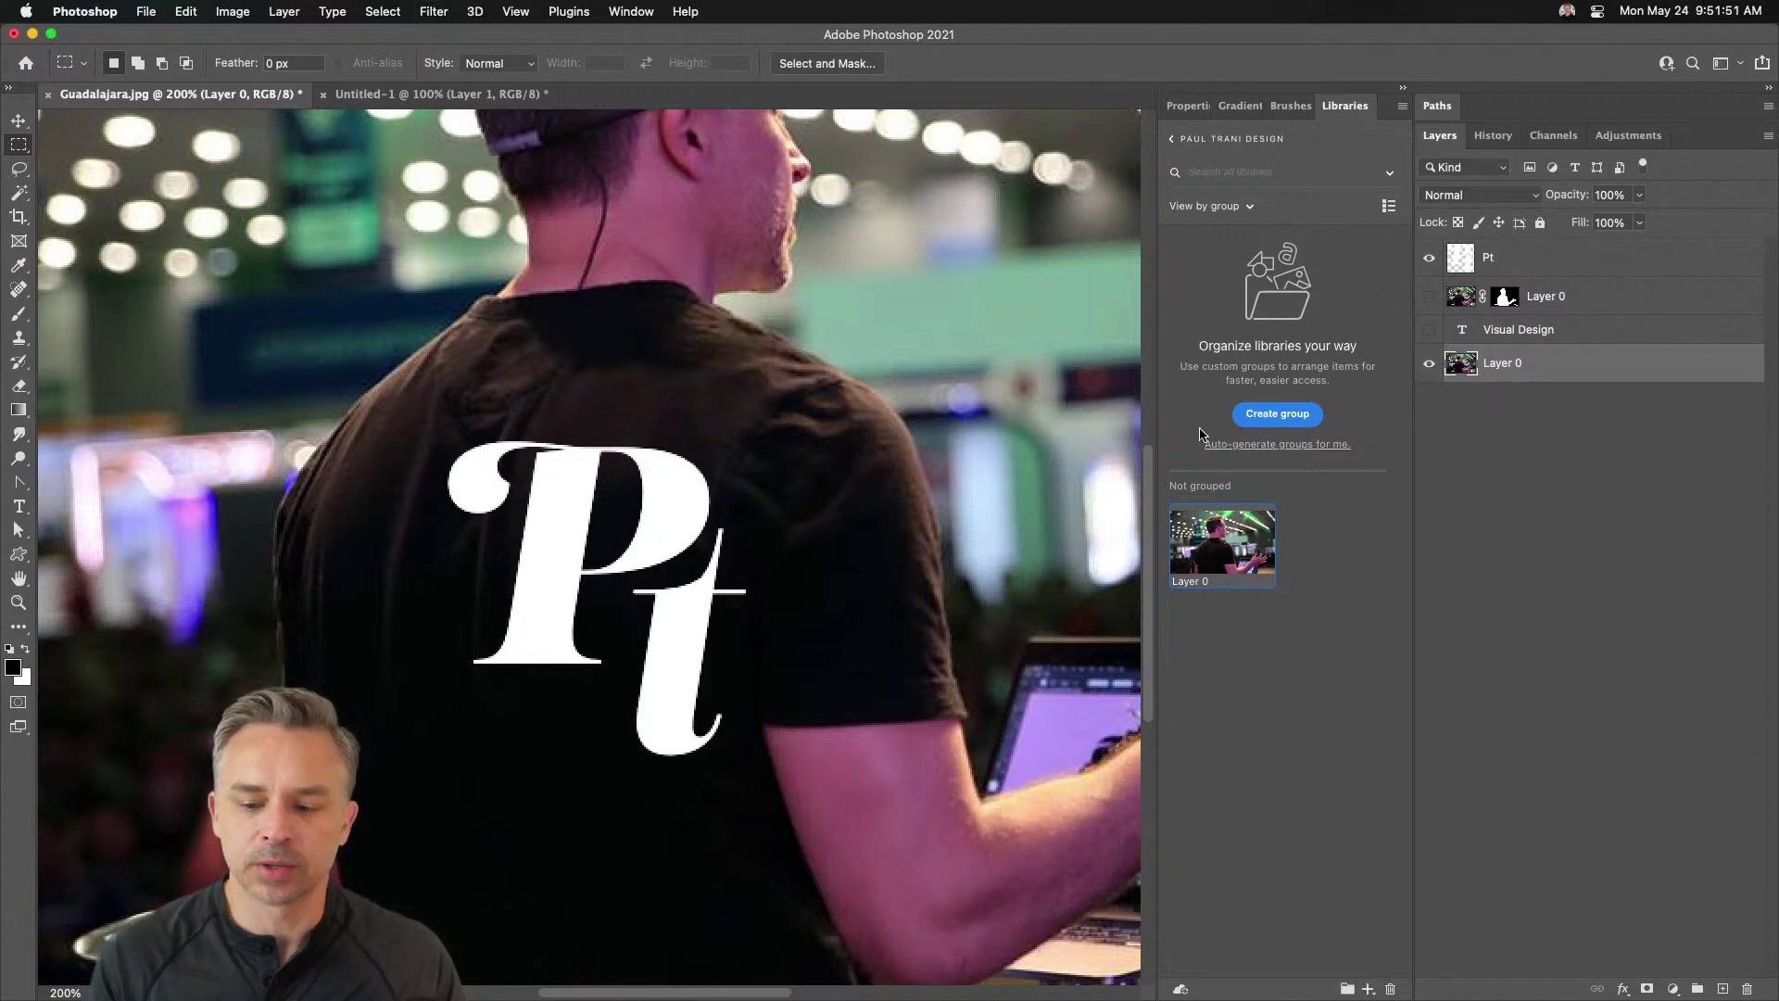
pyautogui.click(1174, 140)
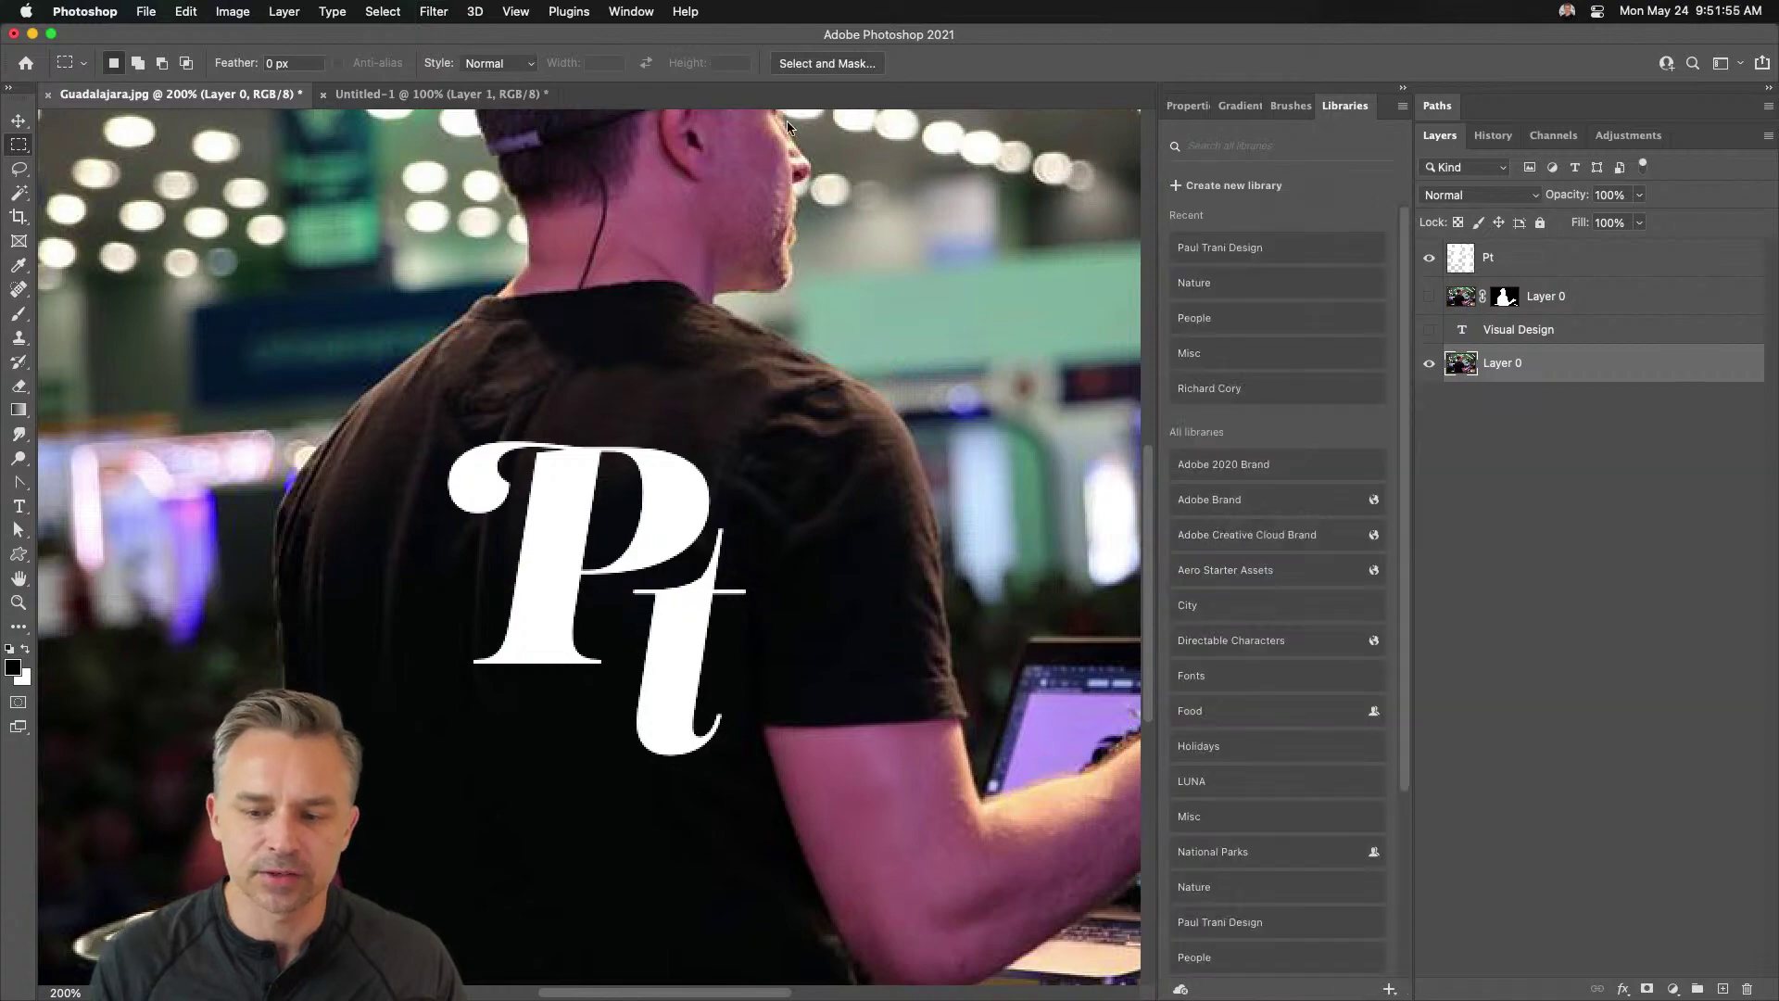
# - Switch back to the Spark post in the browser, check its list of libraries and open the Misc library
pyautogui.click(31, 34)
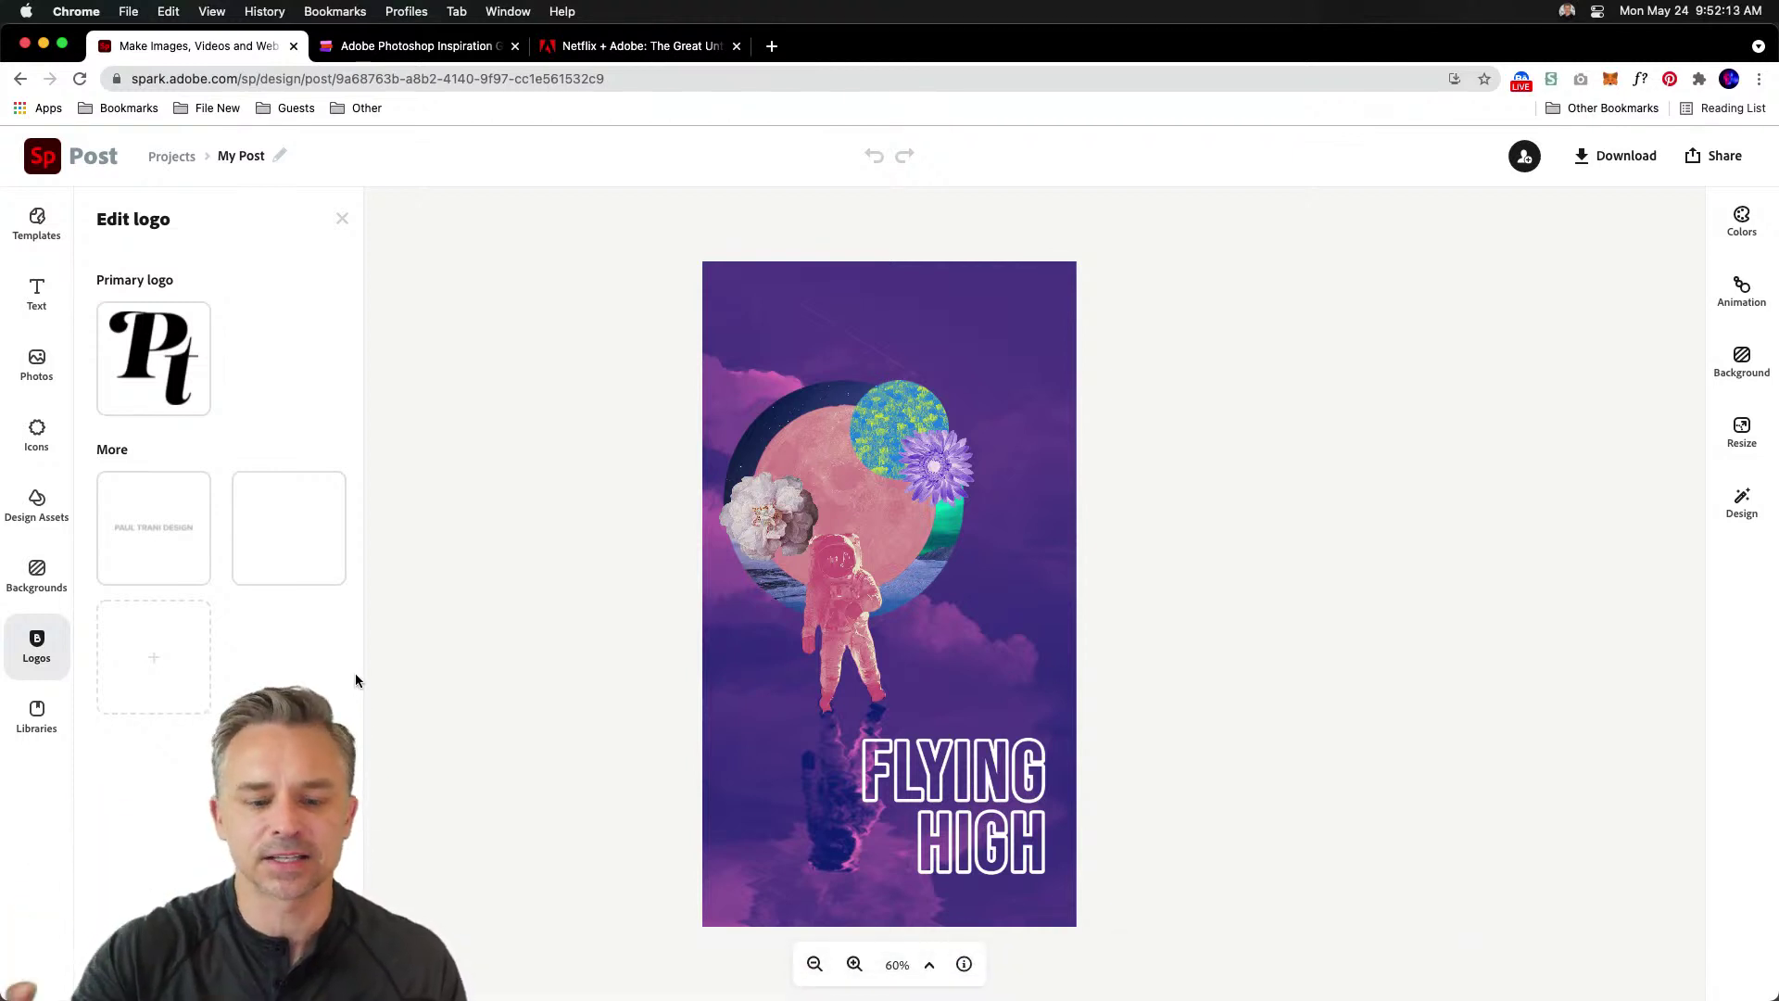
pyautogui.click(25, 717)
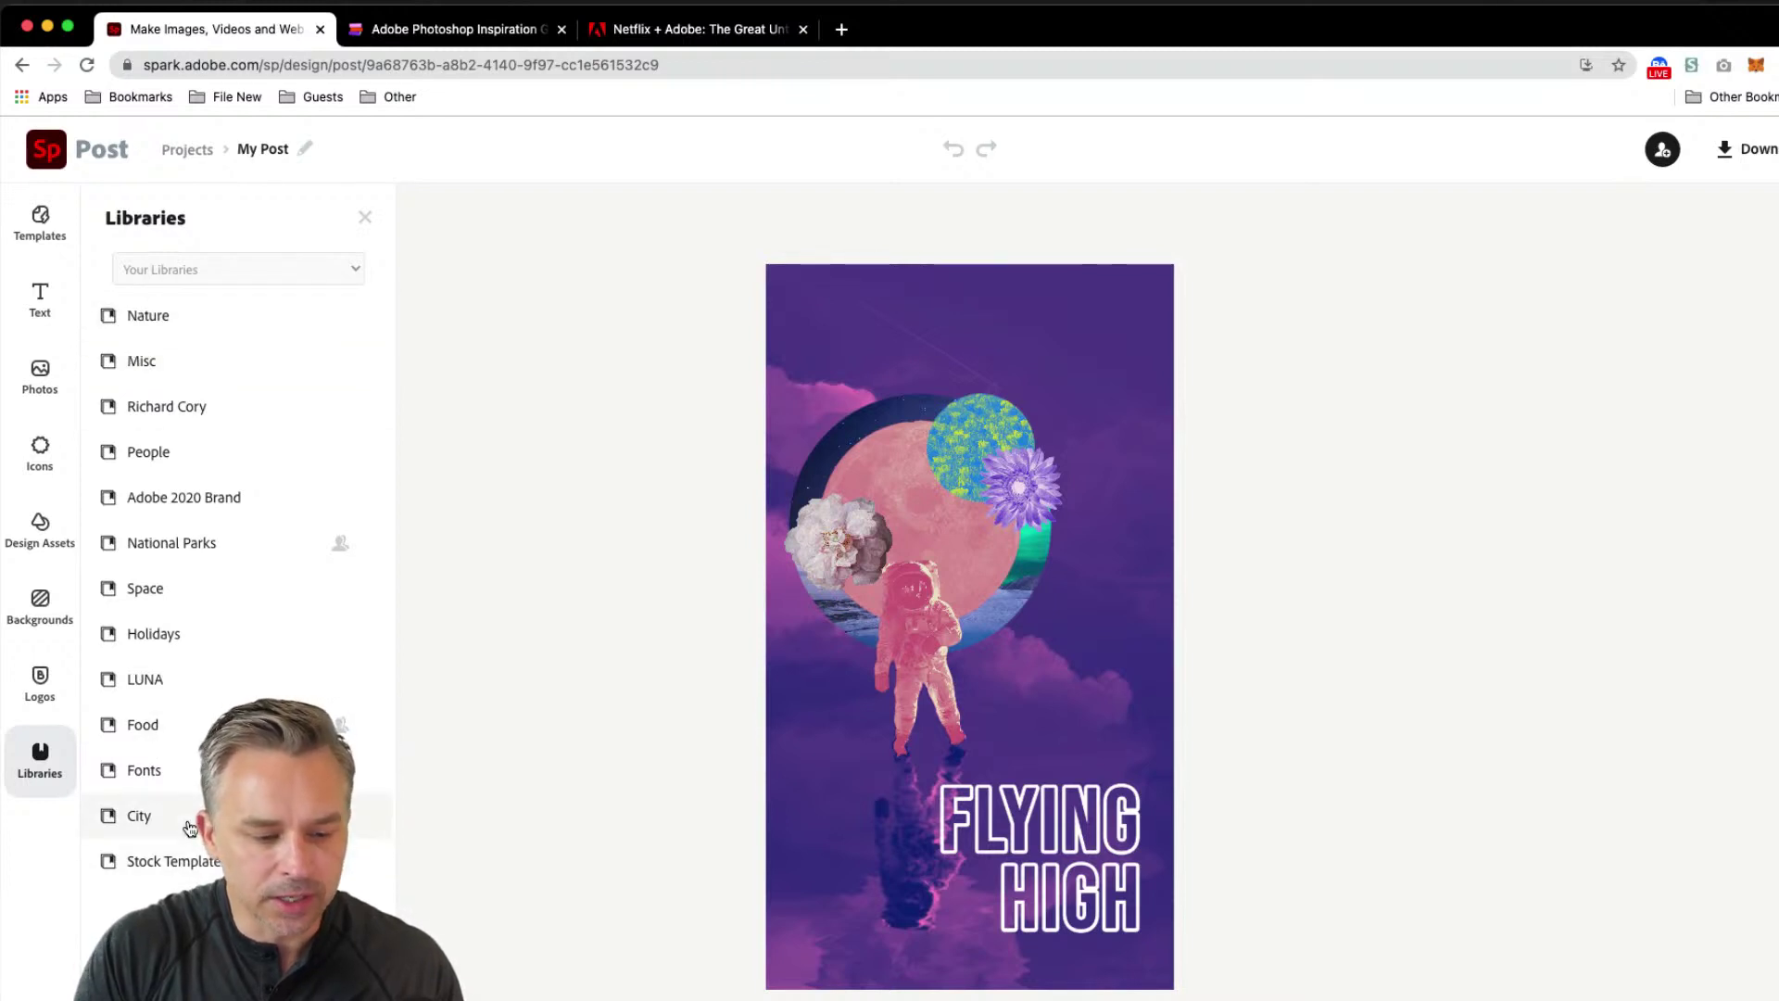
pyautogui.click(134, 361)
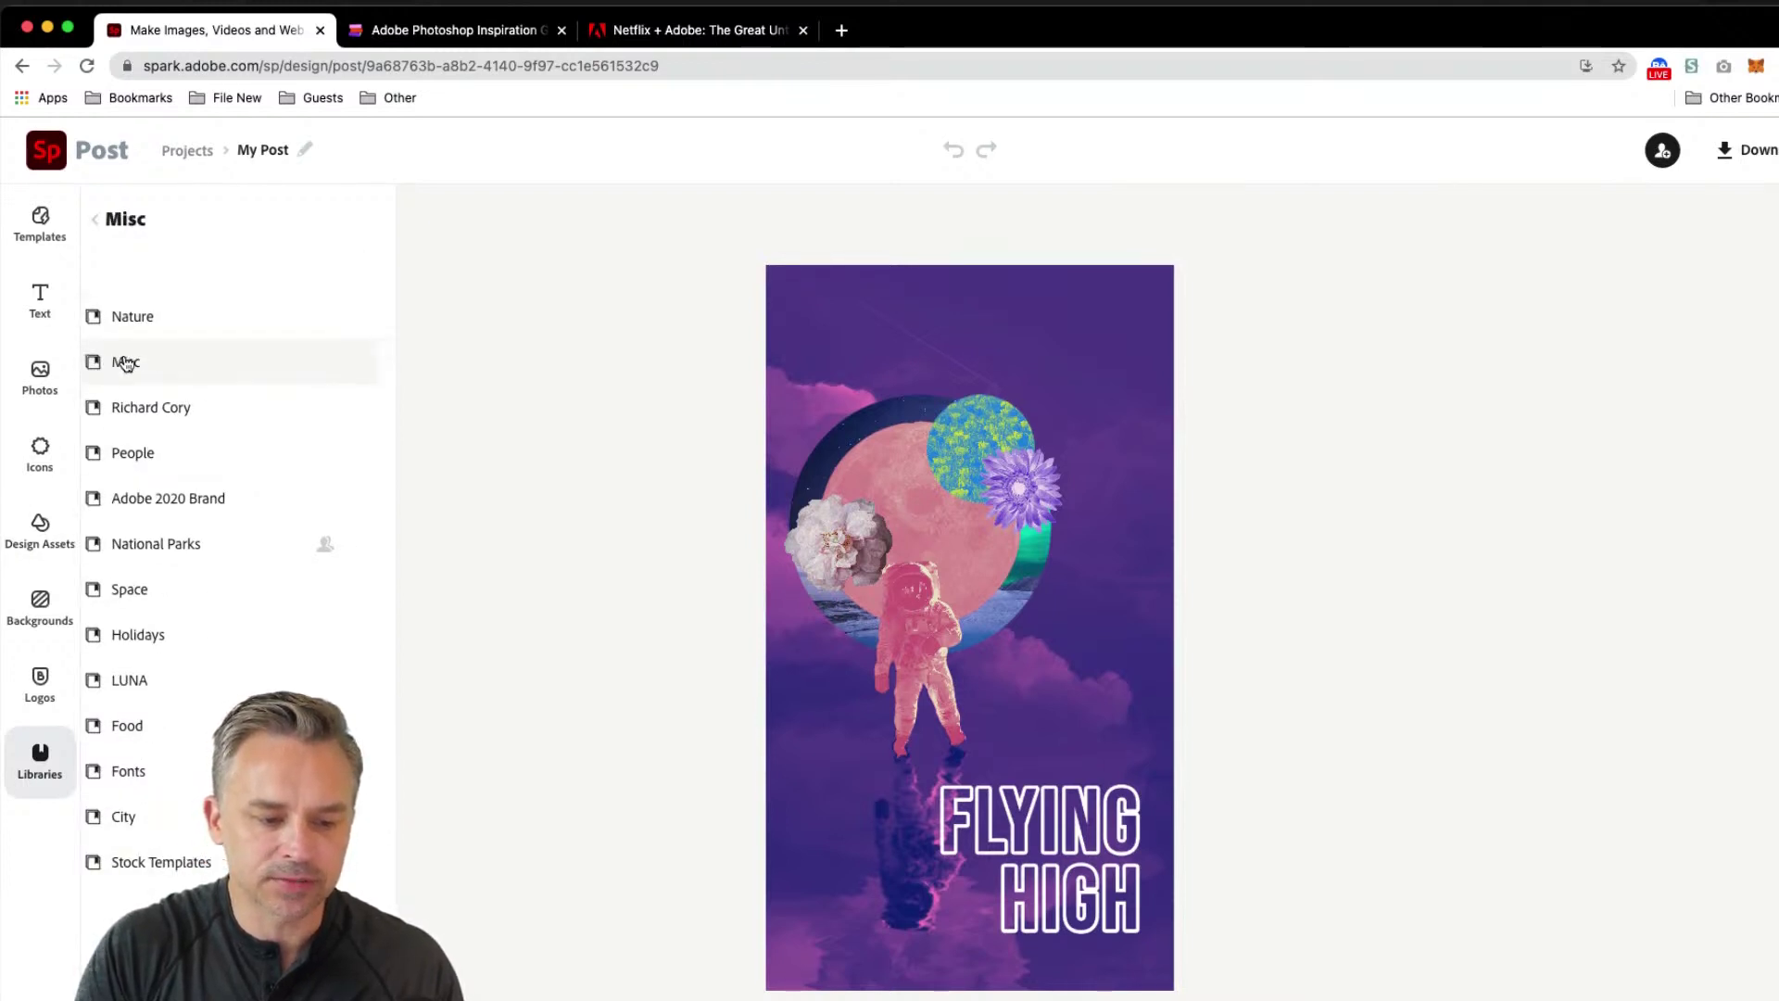
# - Skip the assets tour, add the primary Pt logo to the post and place it in the upper-right corner of the design
pyautogui.click(39, 681)
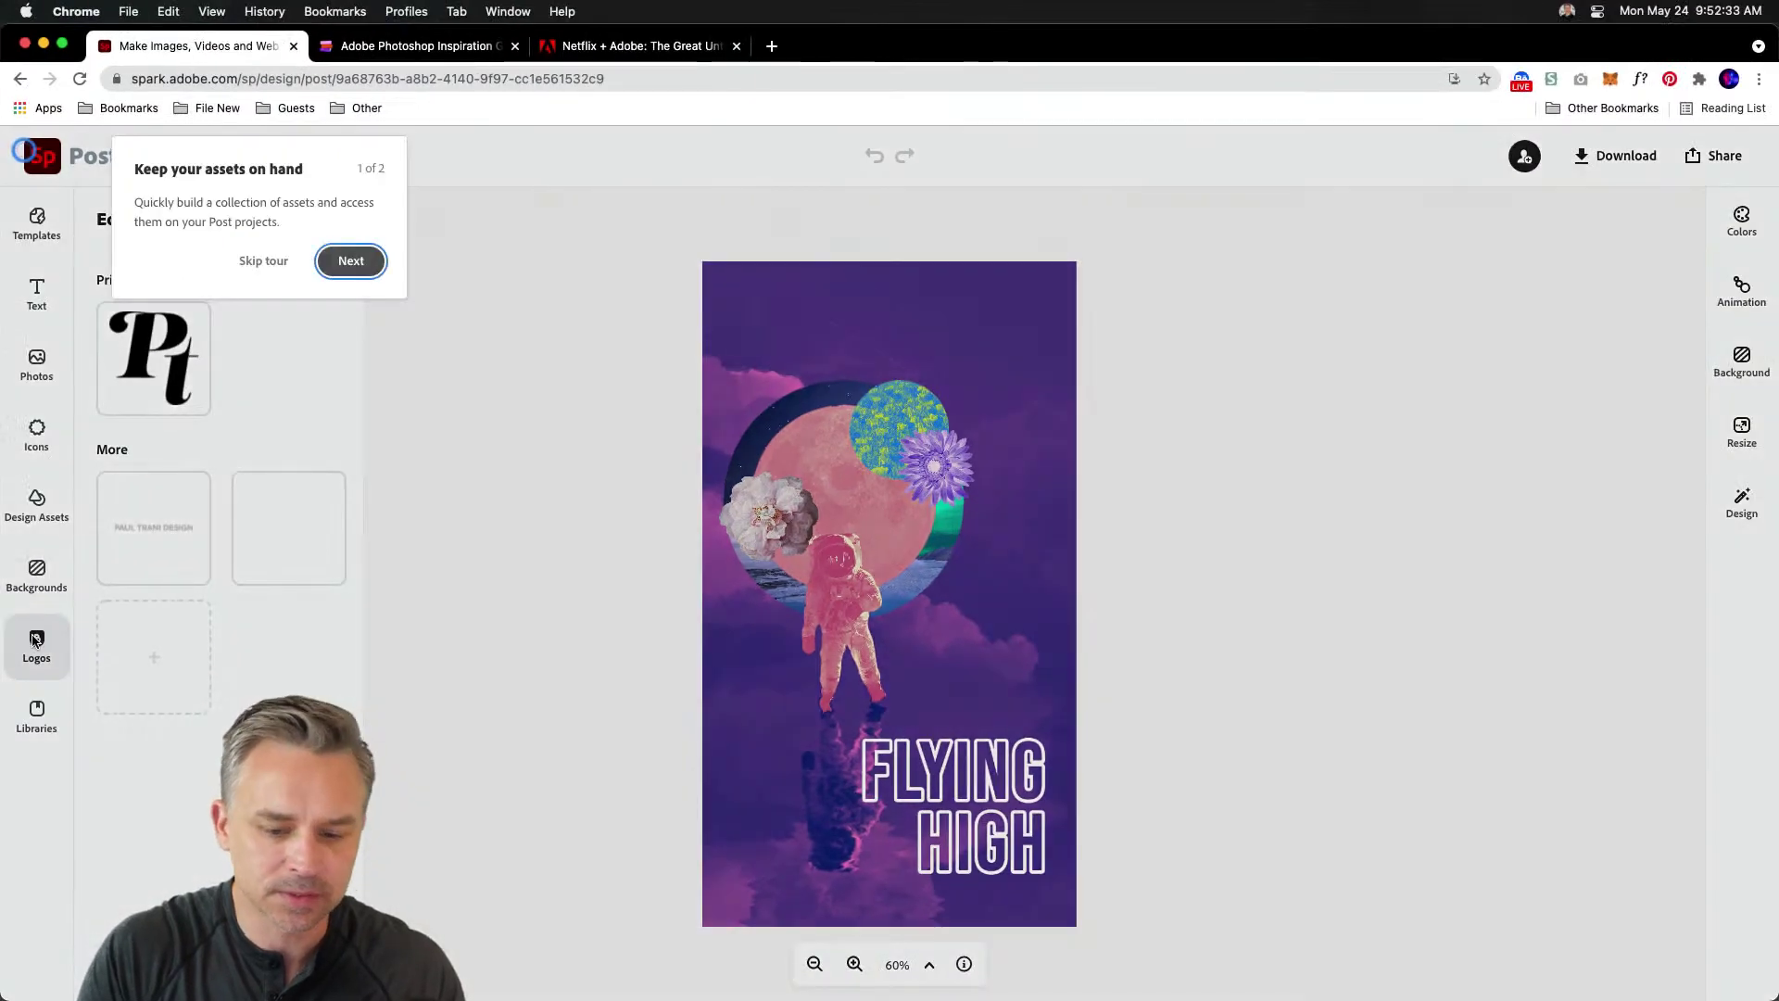
pyautogui.click(264, 260)
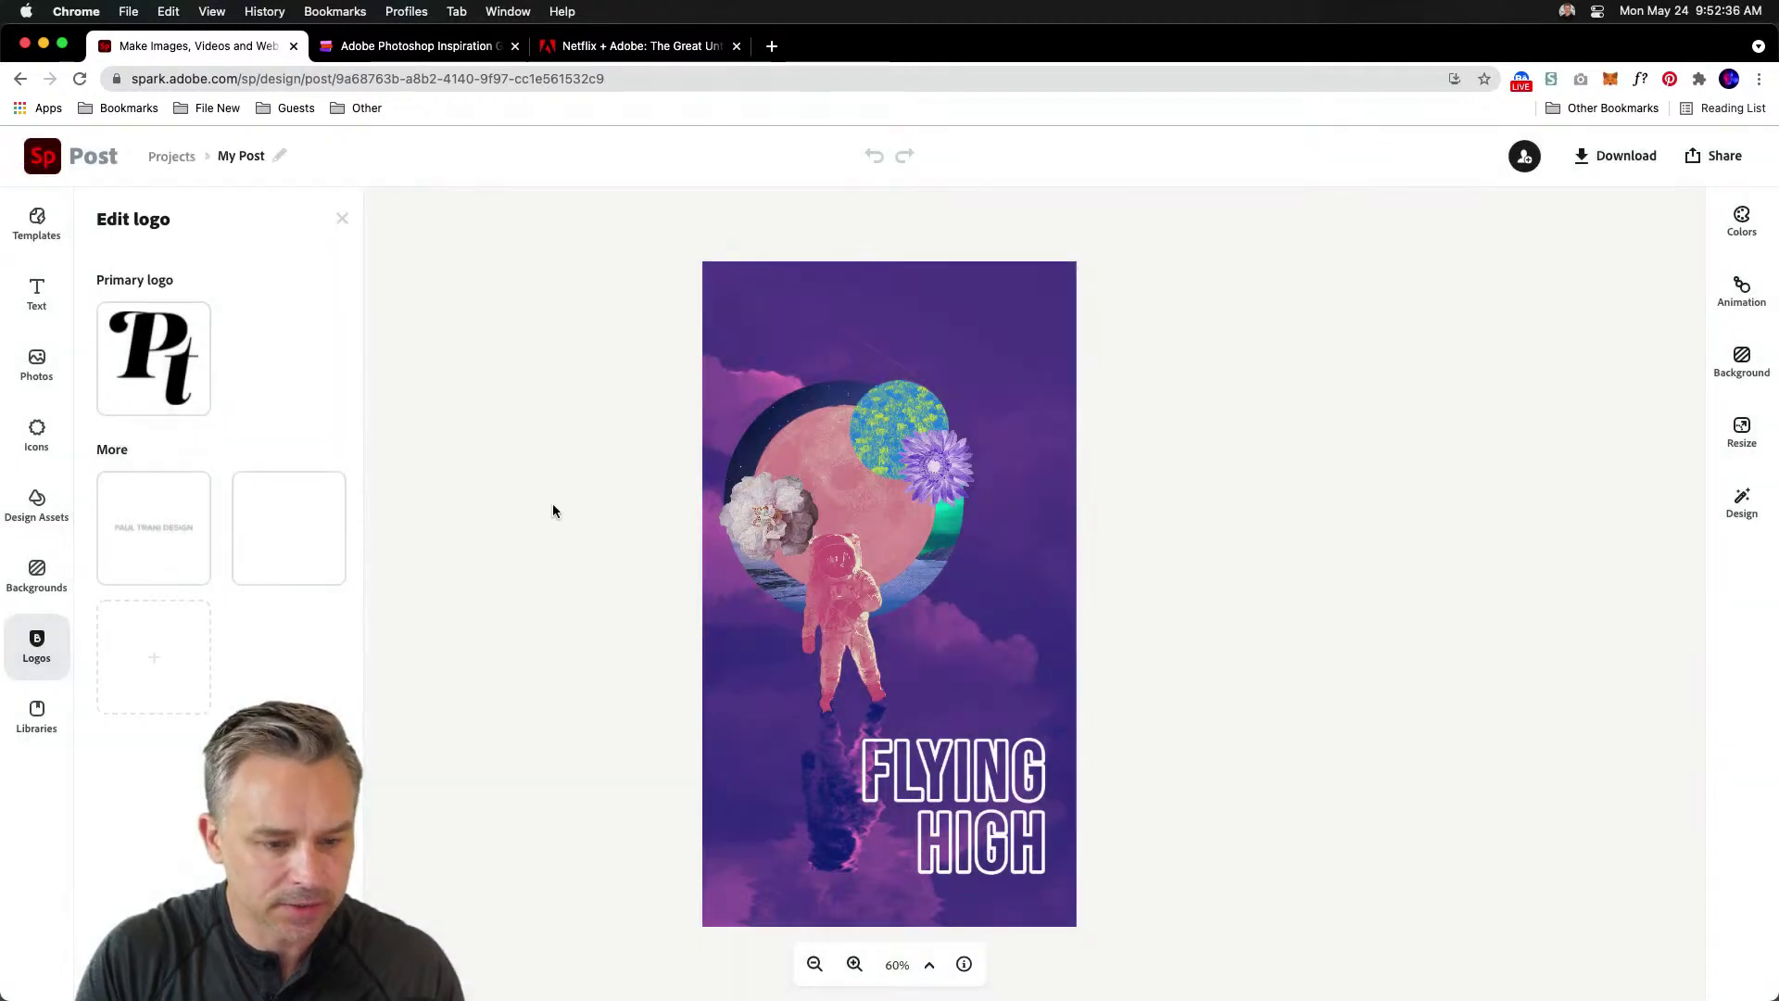
pyautogui.click(131, 363)
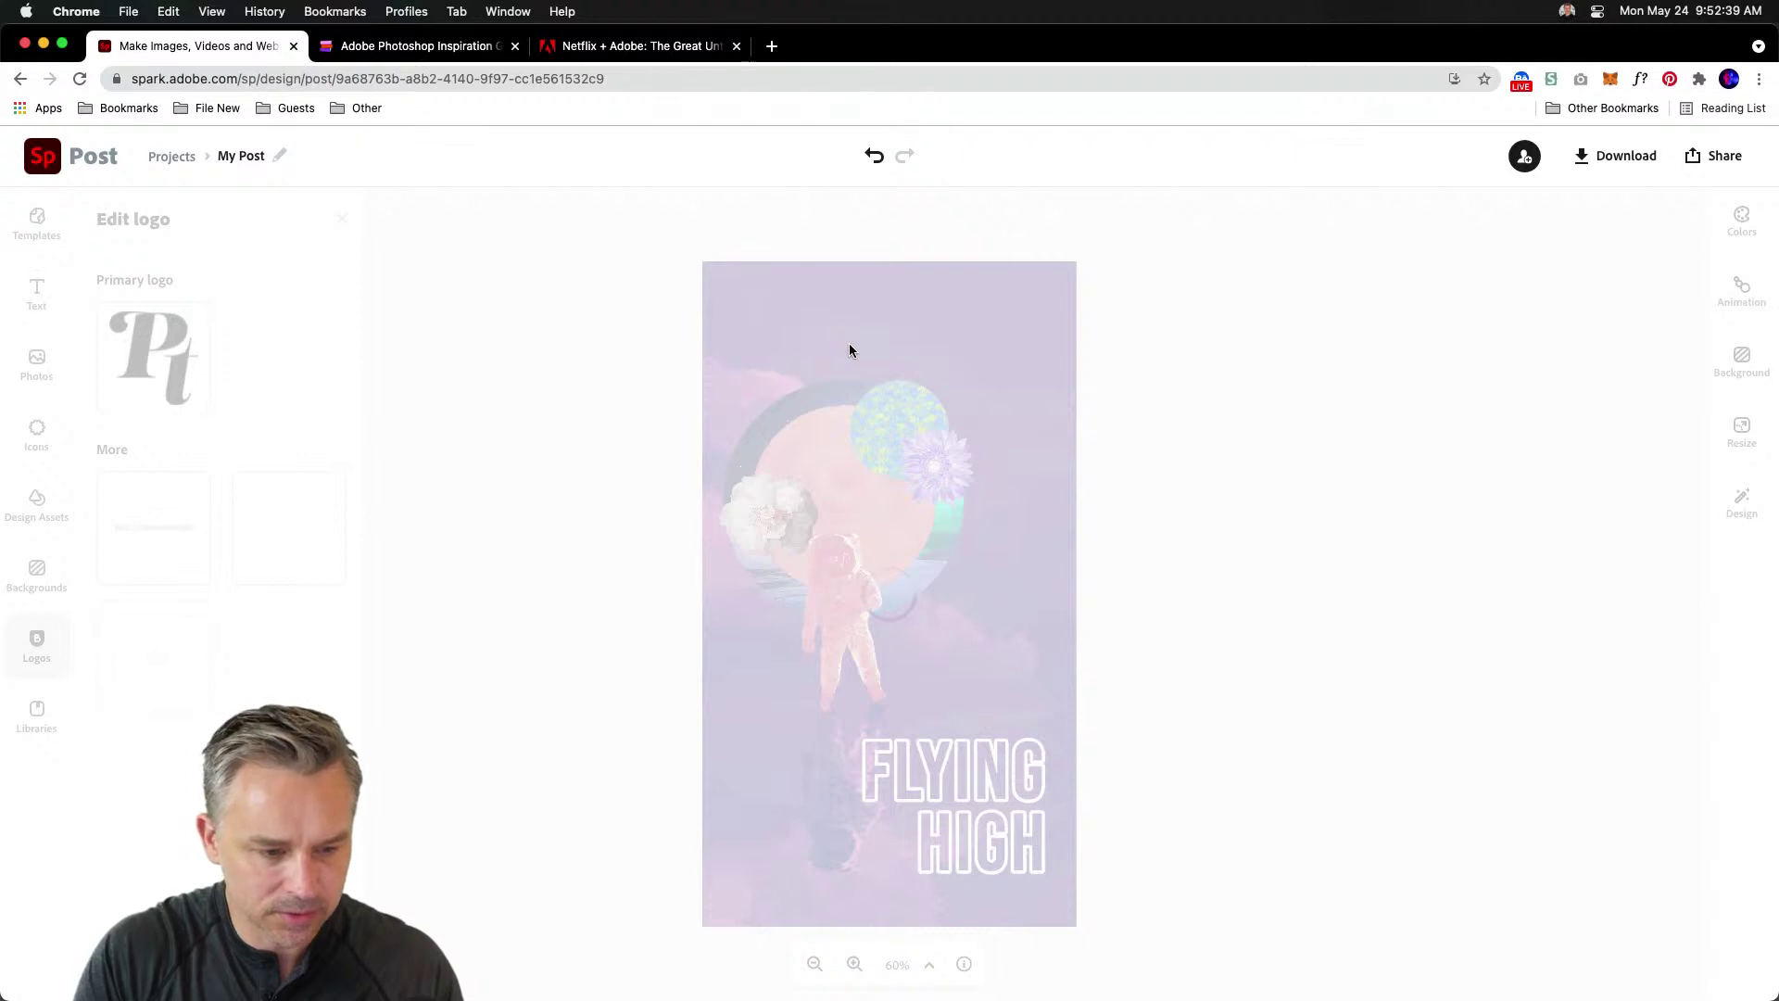
pyautogui.moveTo(1036, 309)
pyautogui.mouseDown()
pyautogui.moveTo(969, 358)
pyautogui.moveTo(1014, 320)
pyautogui.mouseUp()
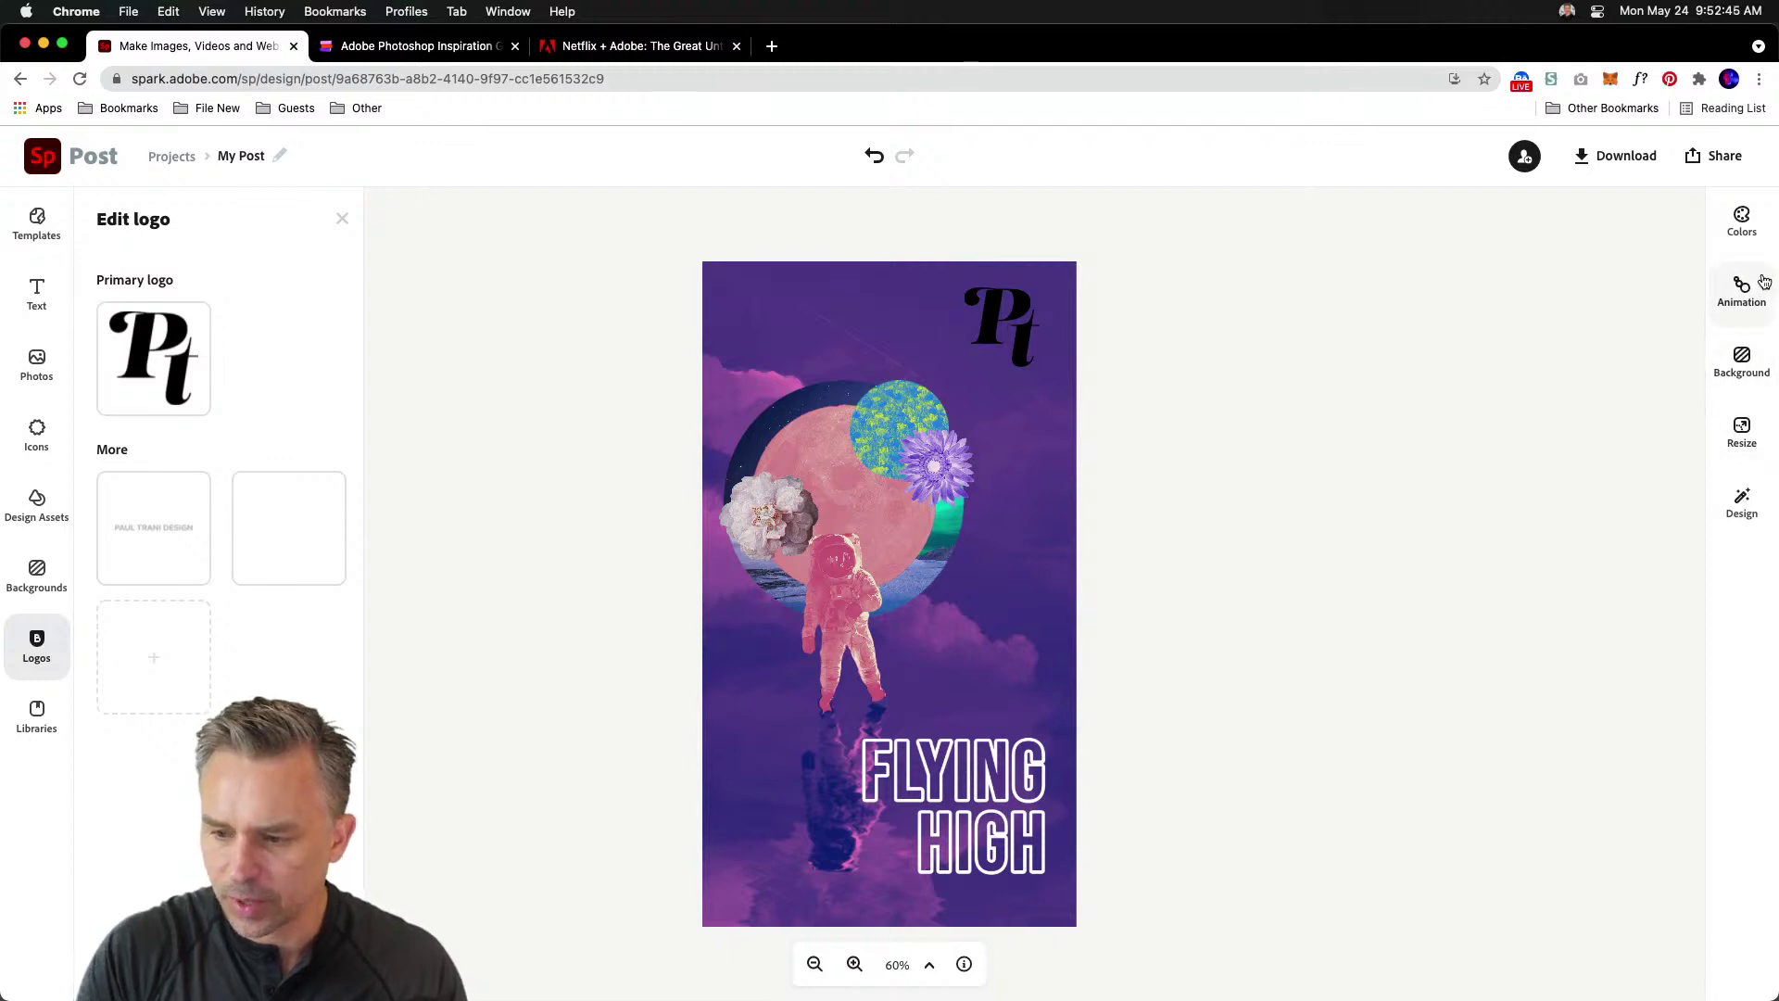
# - Try both brand color palettes on the post and apply the pink, teal, gray and green one
pyautogui.click(1735, 225)
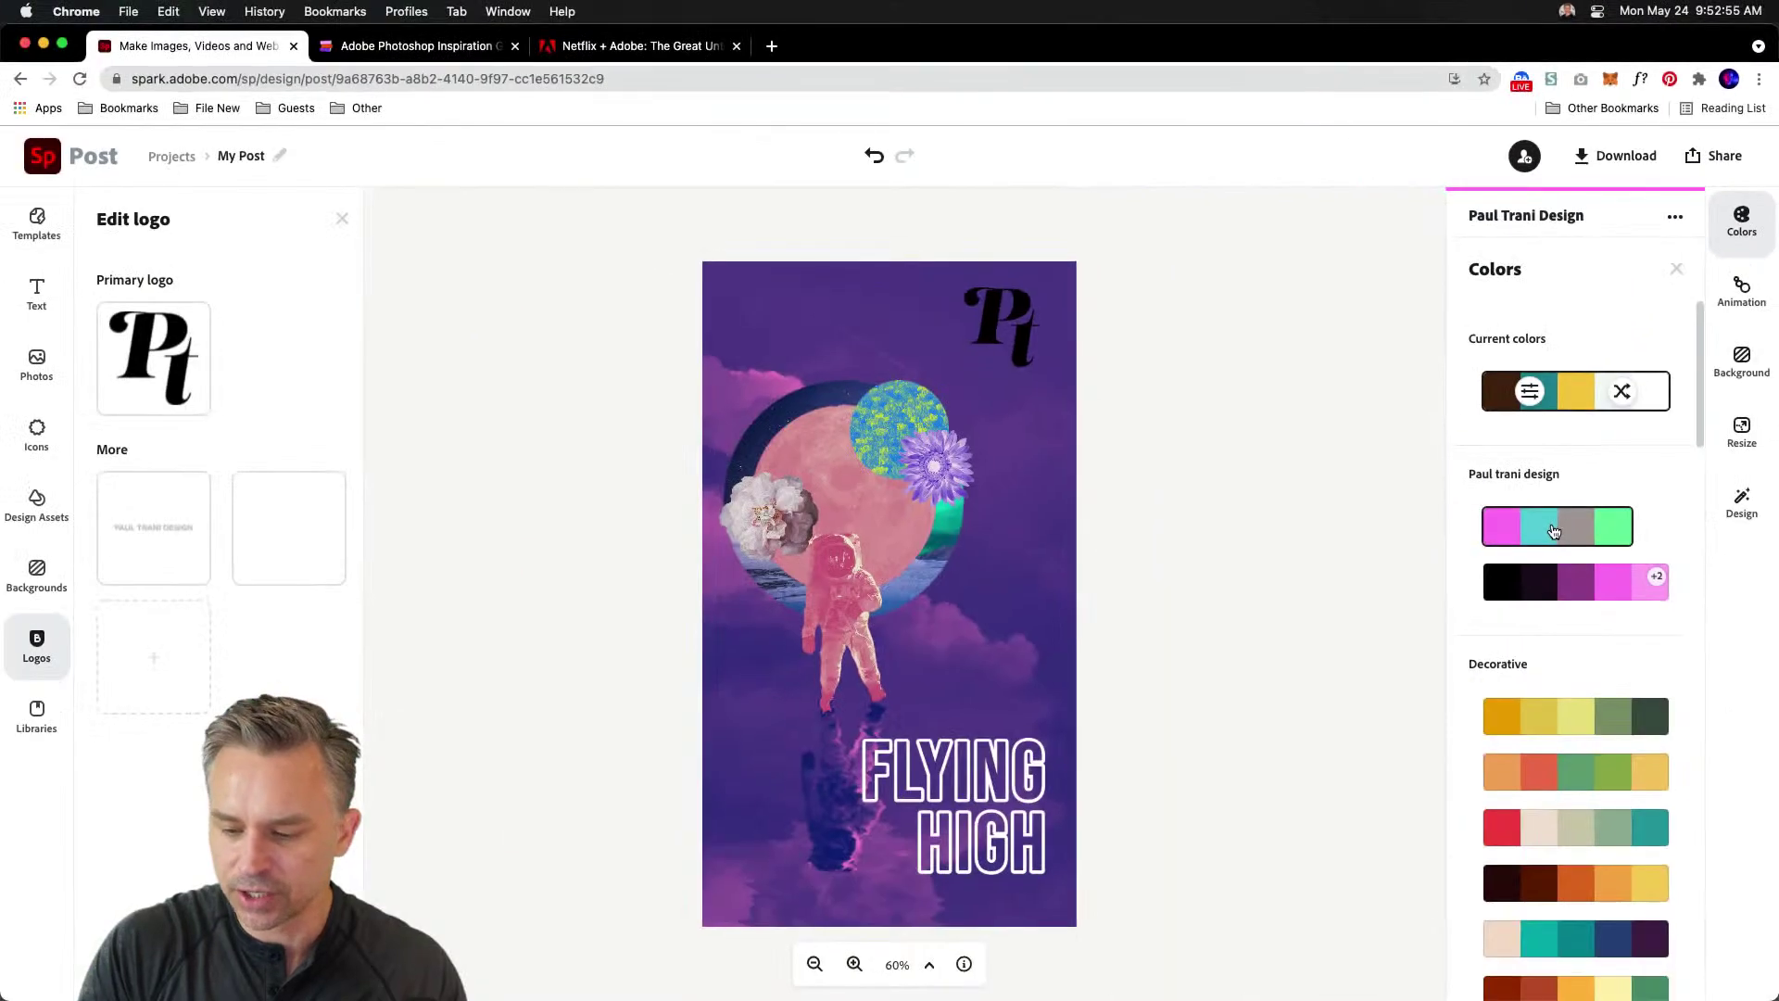
pyautogui.click(1146, 738)
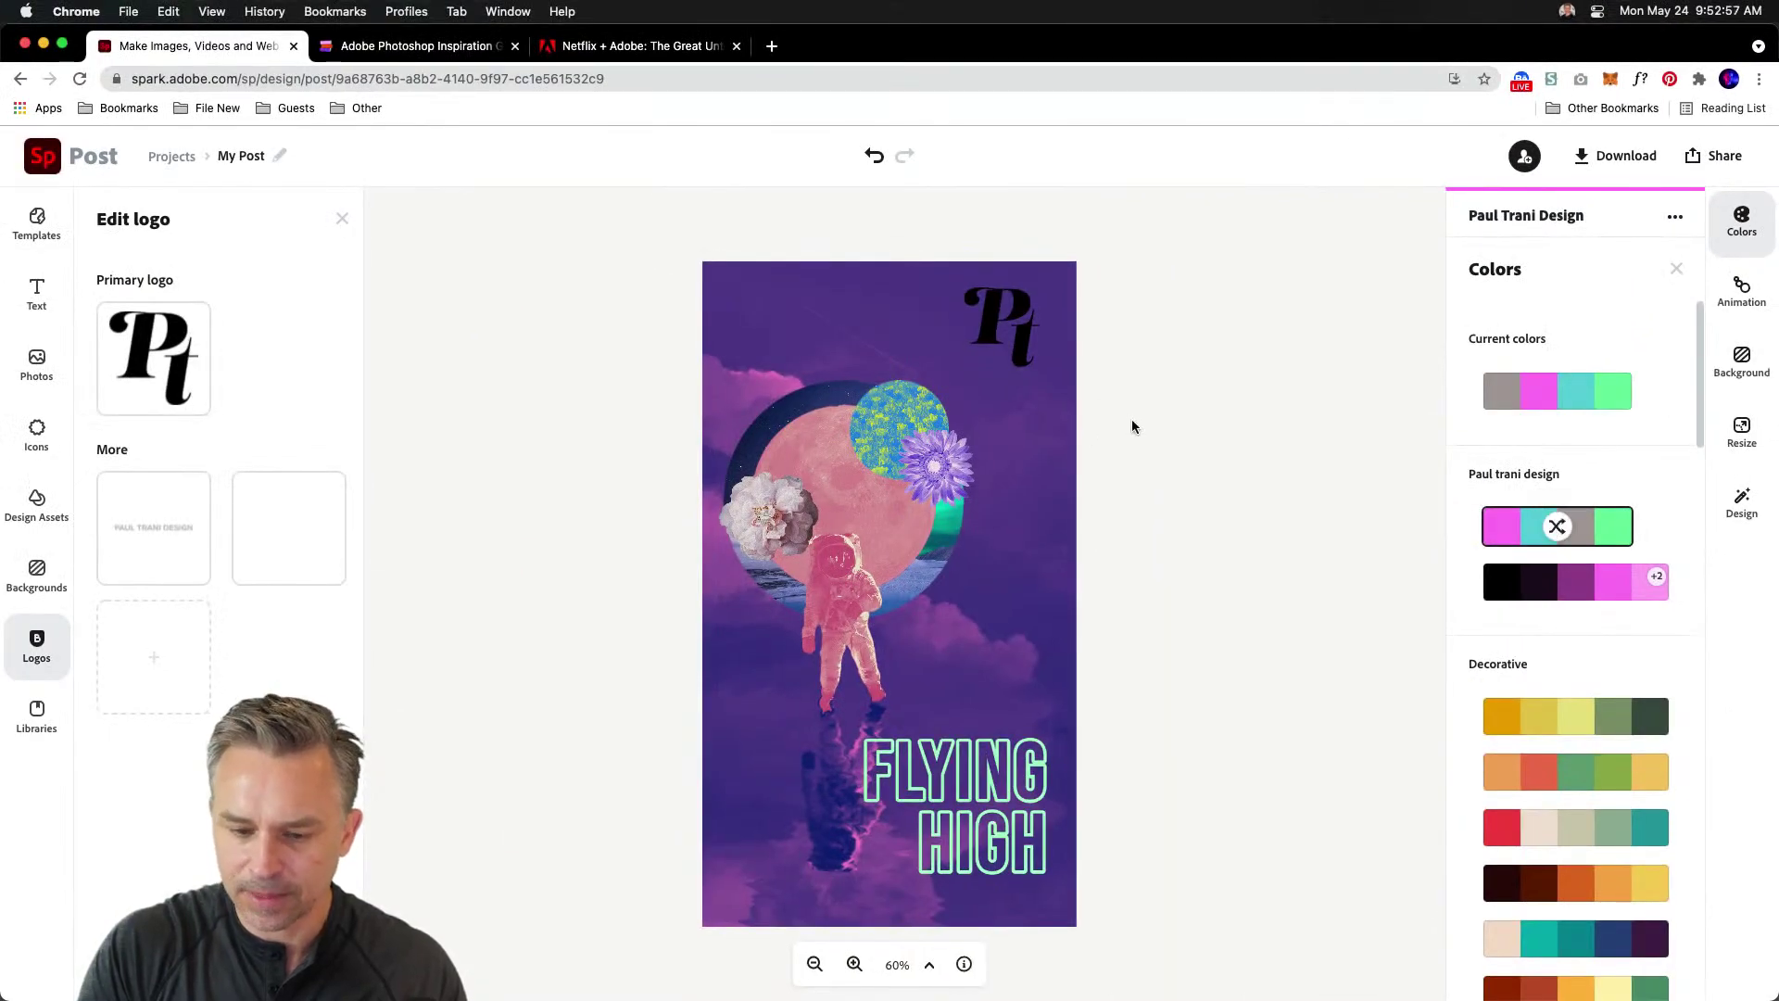
pyautogui.click(1585, 585)
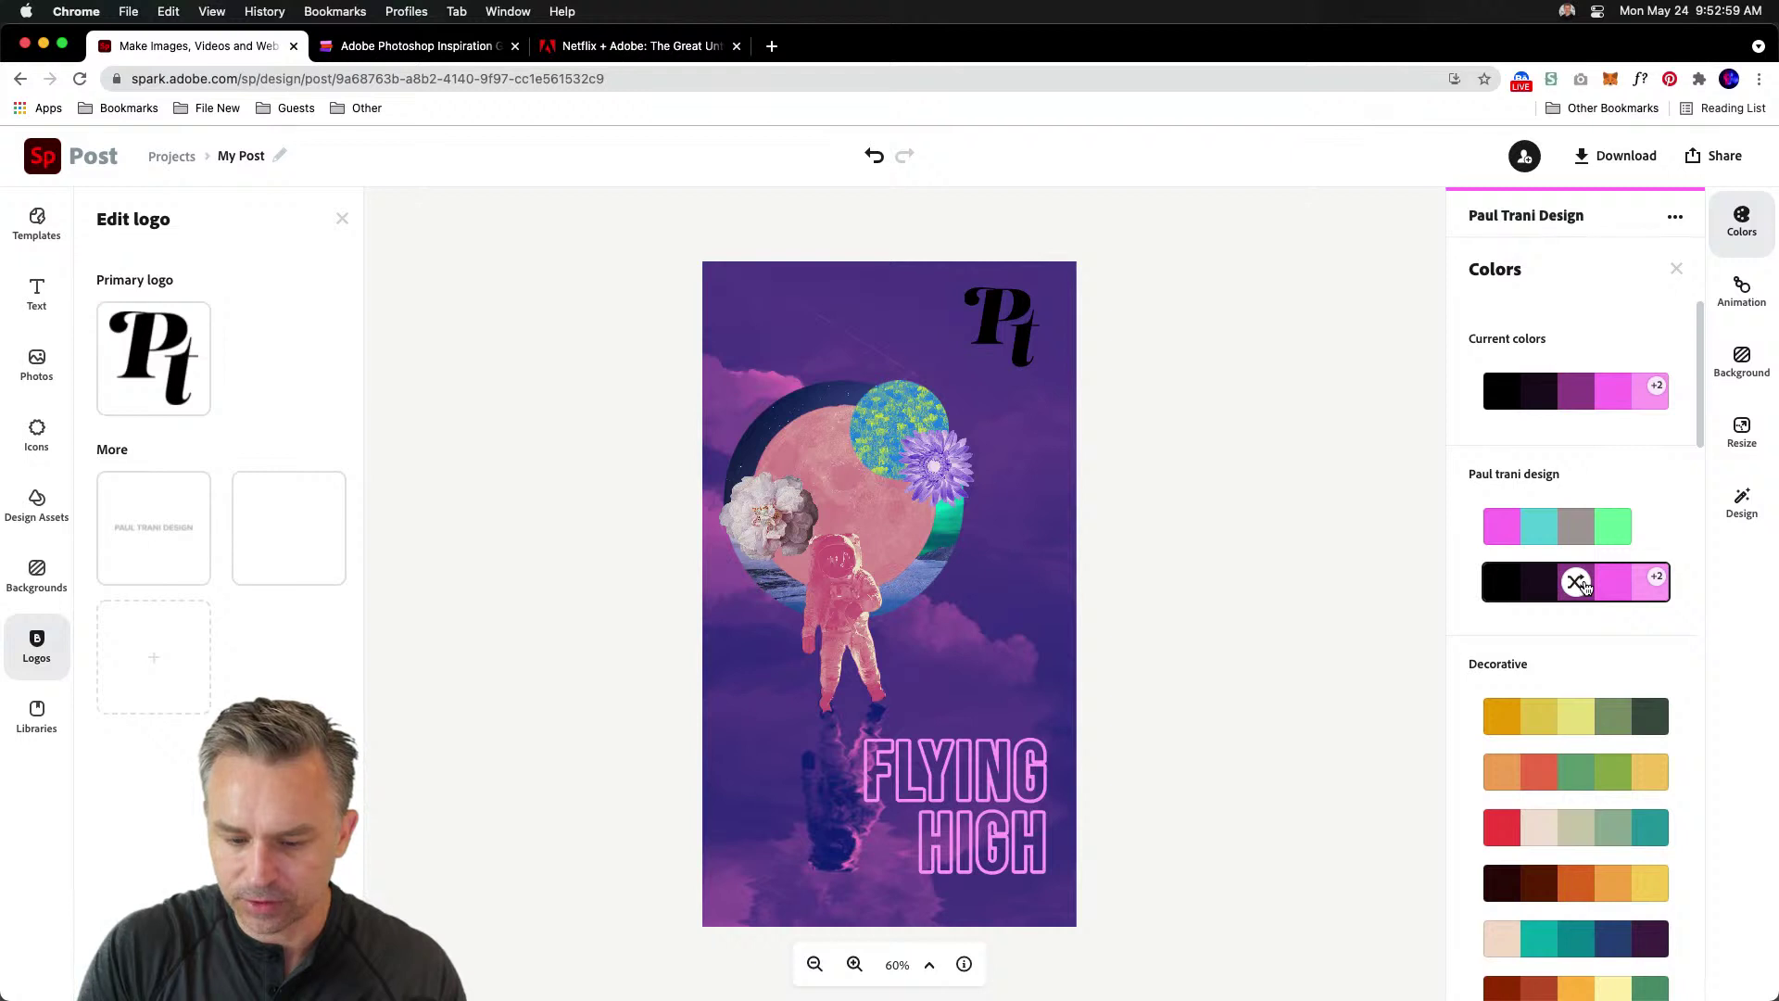
pyautogui.click(582, 319)
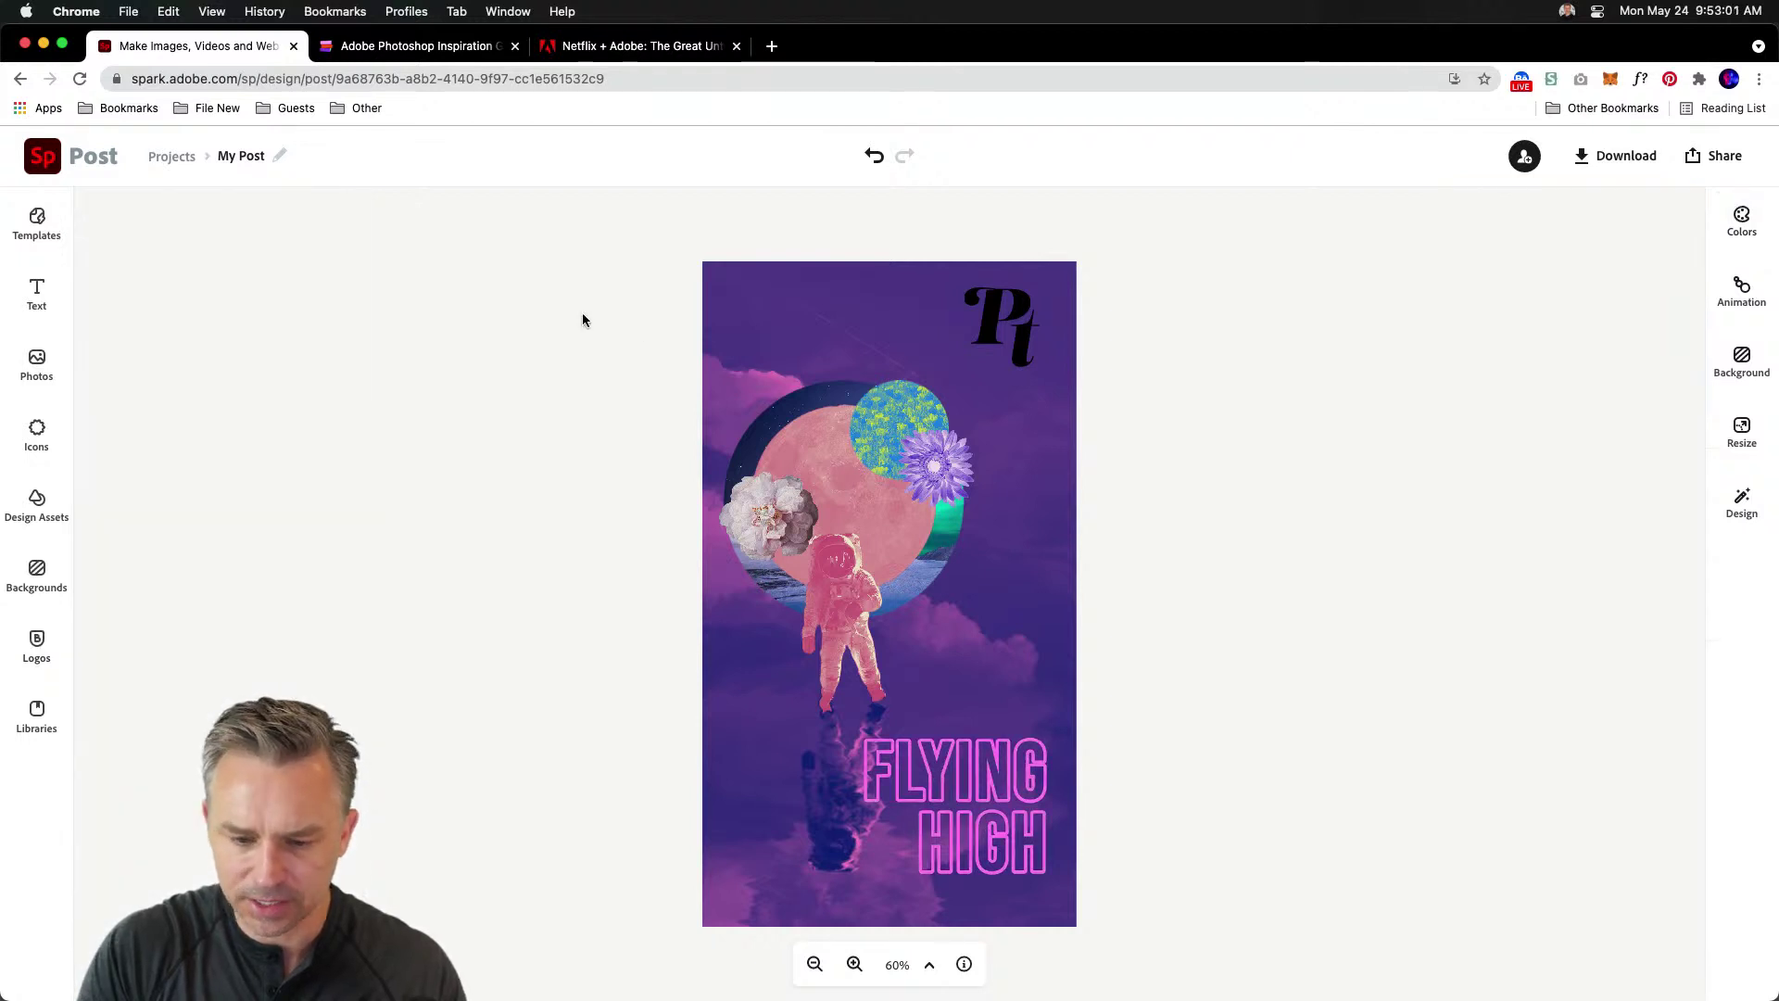
pyautogui.click(1742, 220)
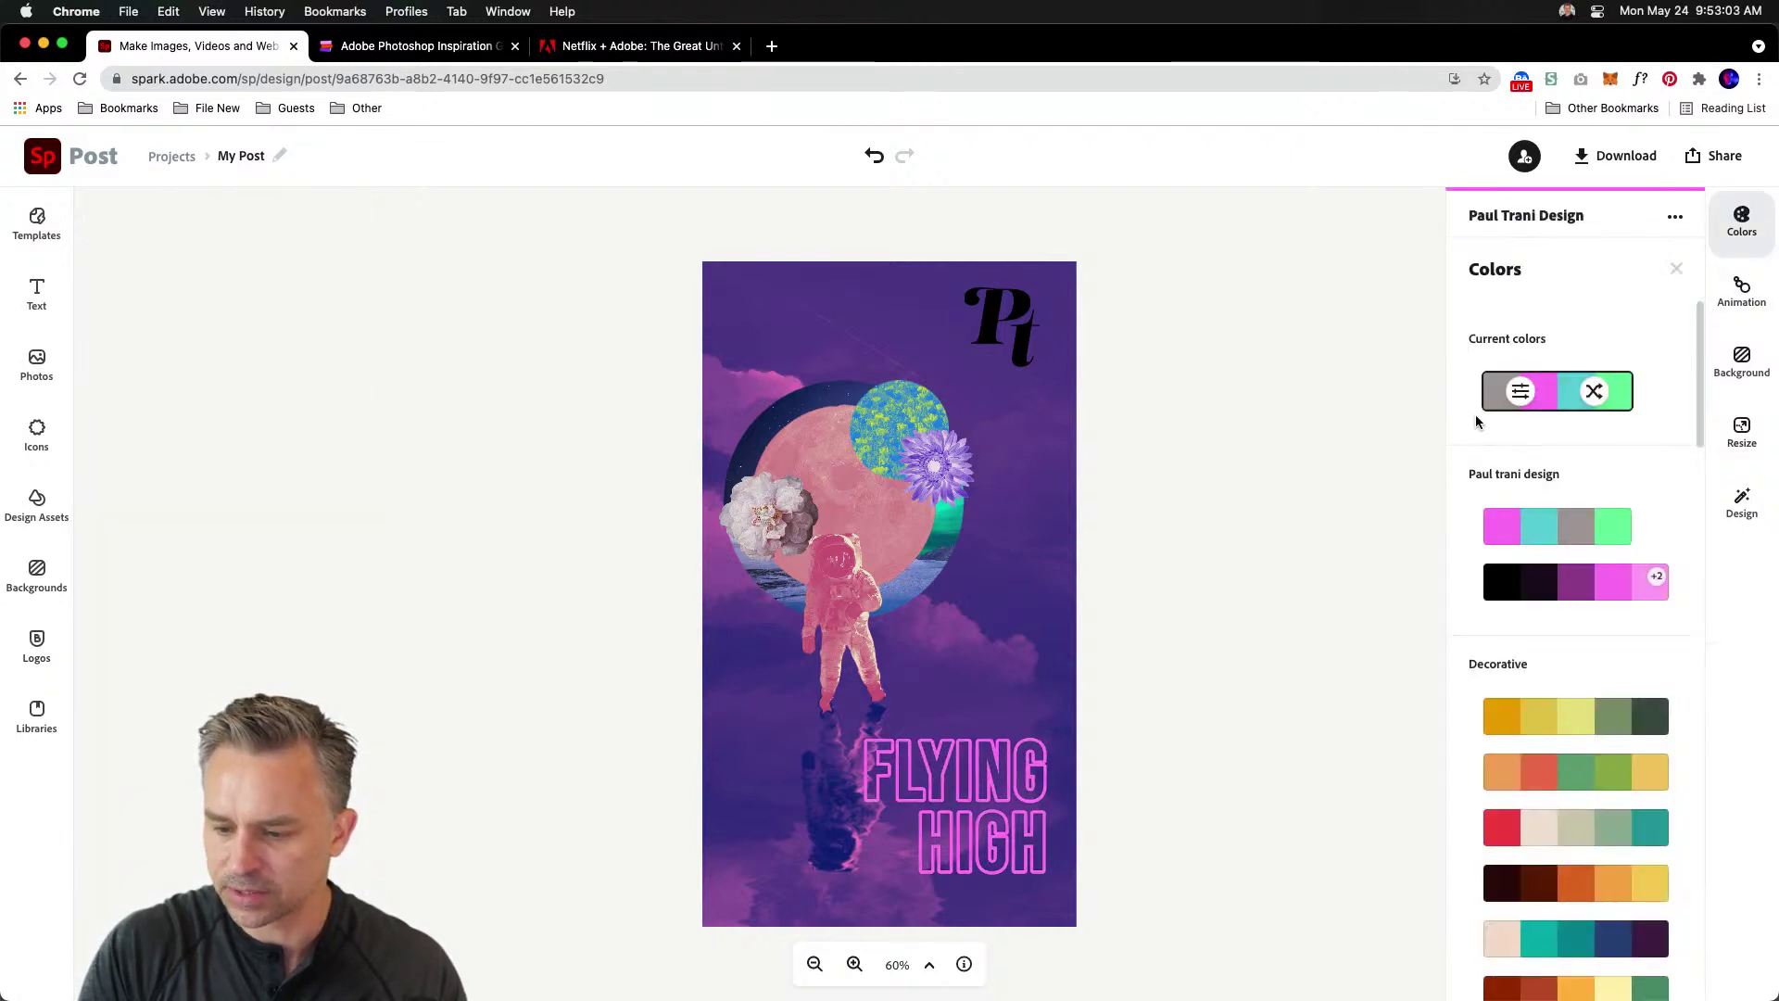
pyautogui.click(1534, 533)
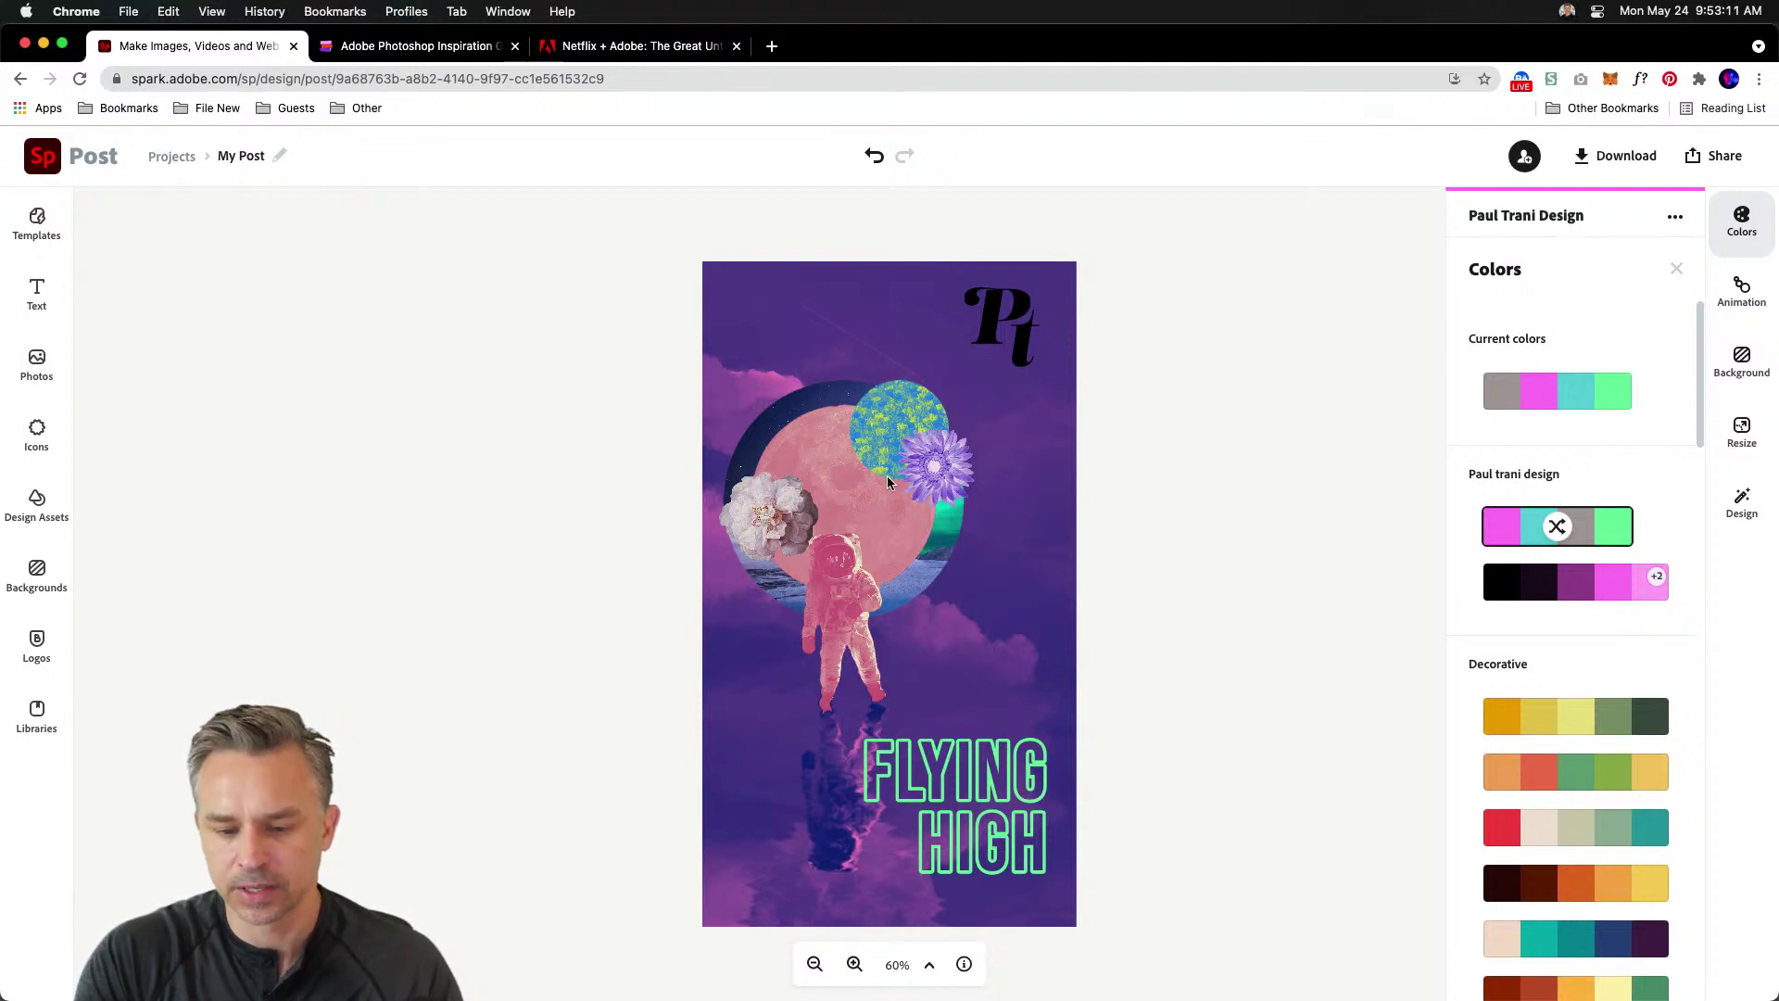
# - Move the Pt logo onto the pink moon, just above the astronaut
pyautogui.click(990, 321)
pyautogui.moveTo(990, 320); pyautogui.dragTo(827, 510)
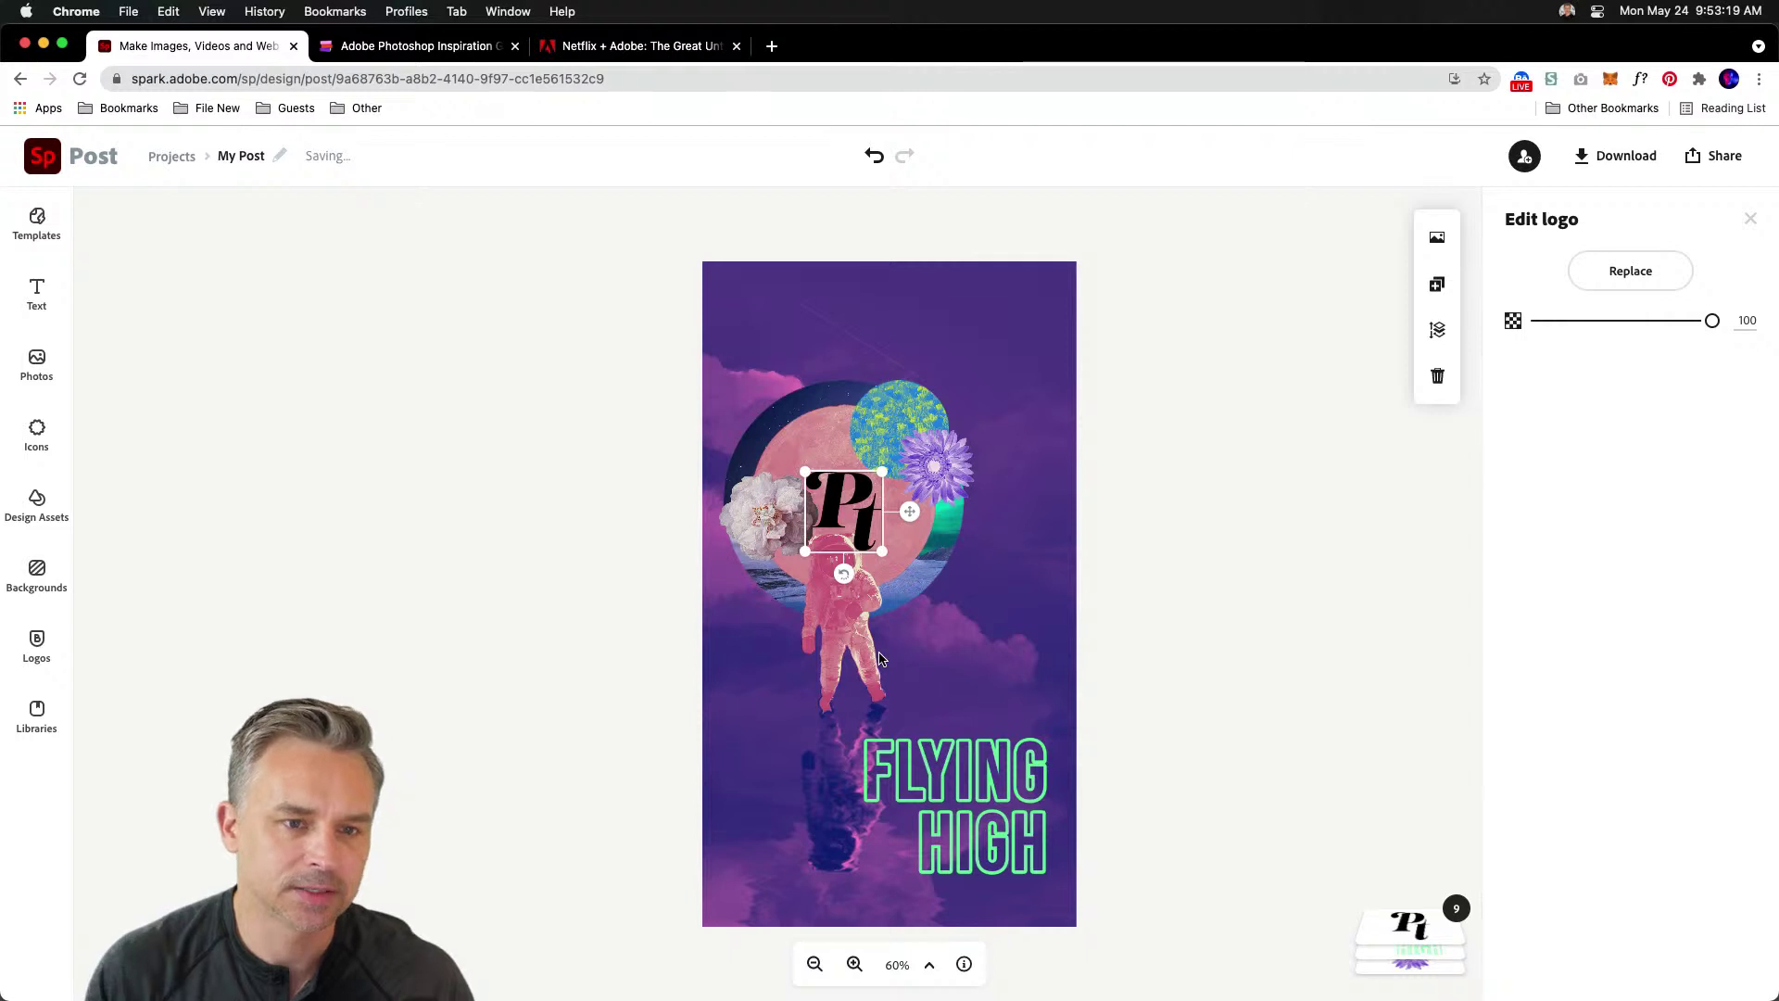
# - Deselect the logo, then review the post's list of libraries and the templates in the Misc library
pyautogui.click(348, 627)
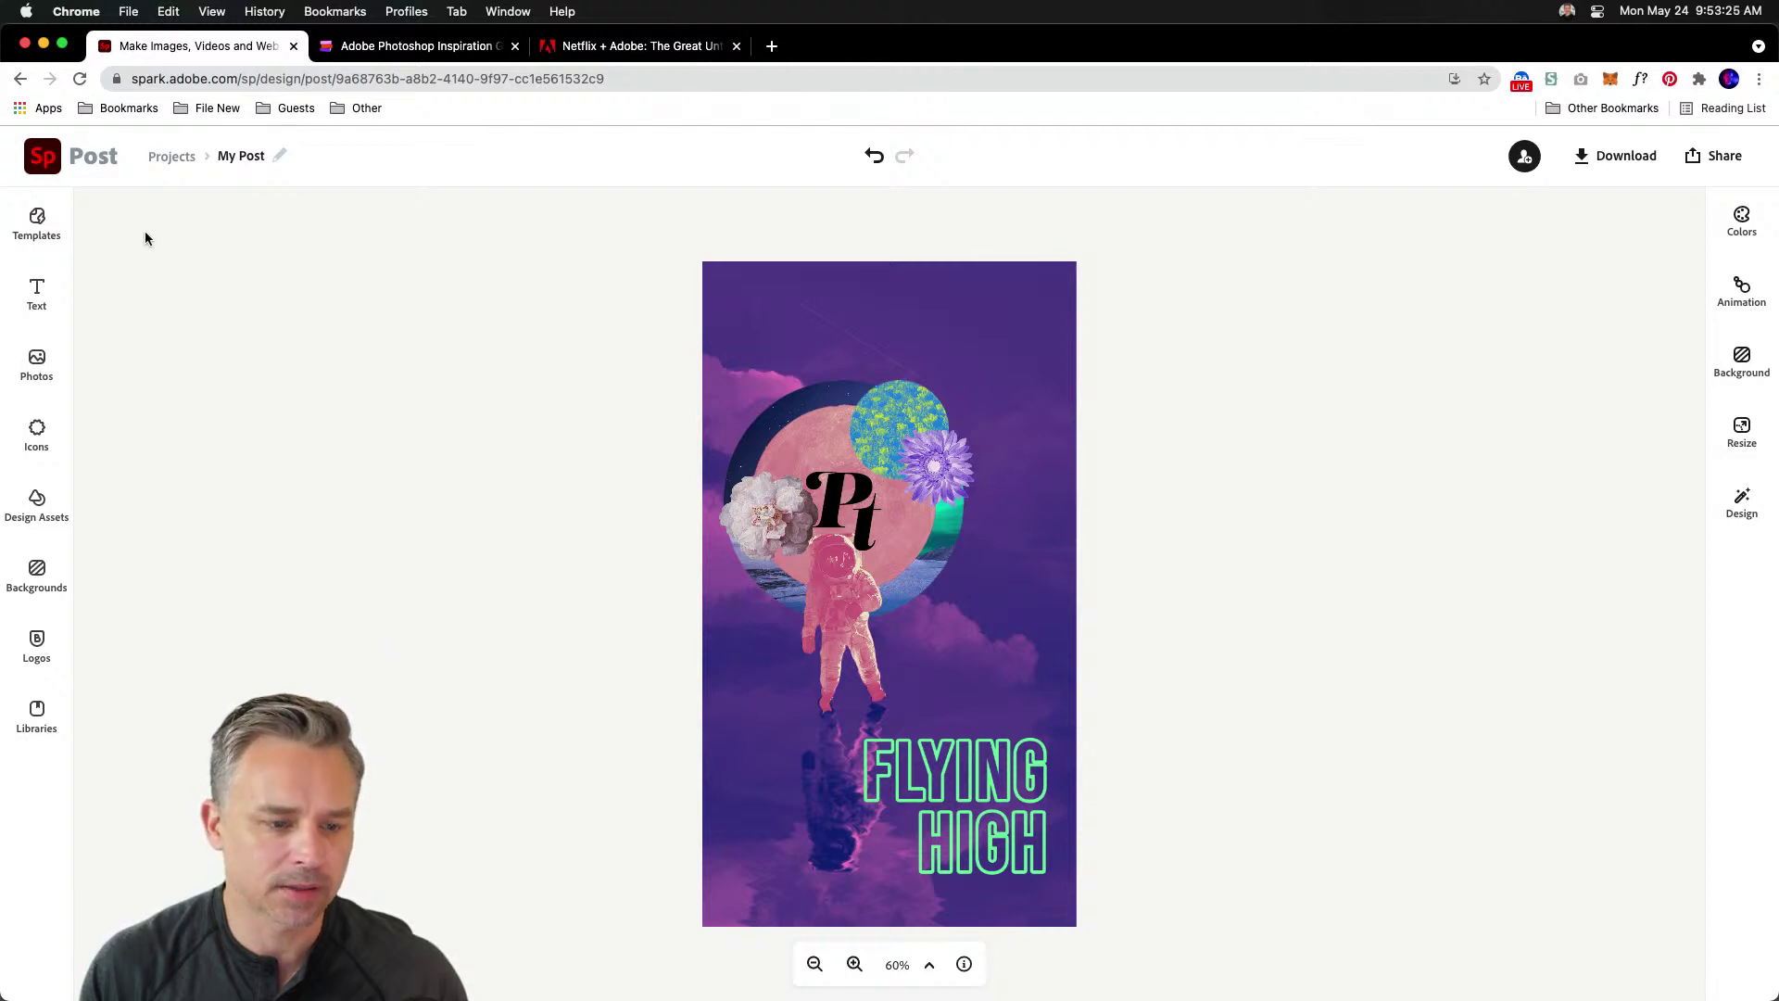
pyautogui.click(36, 716)
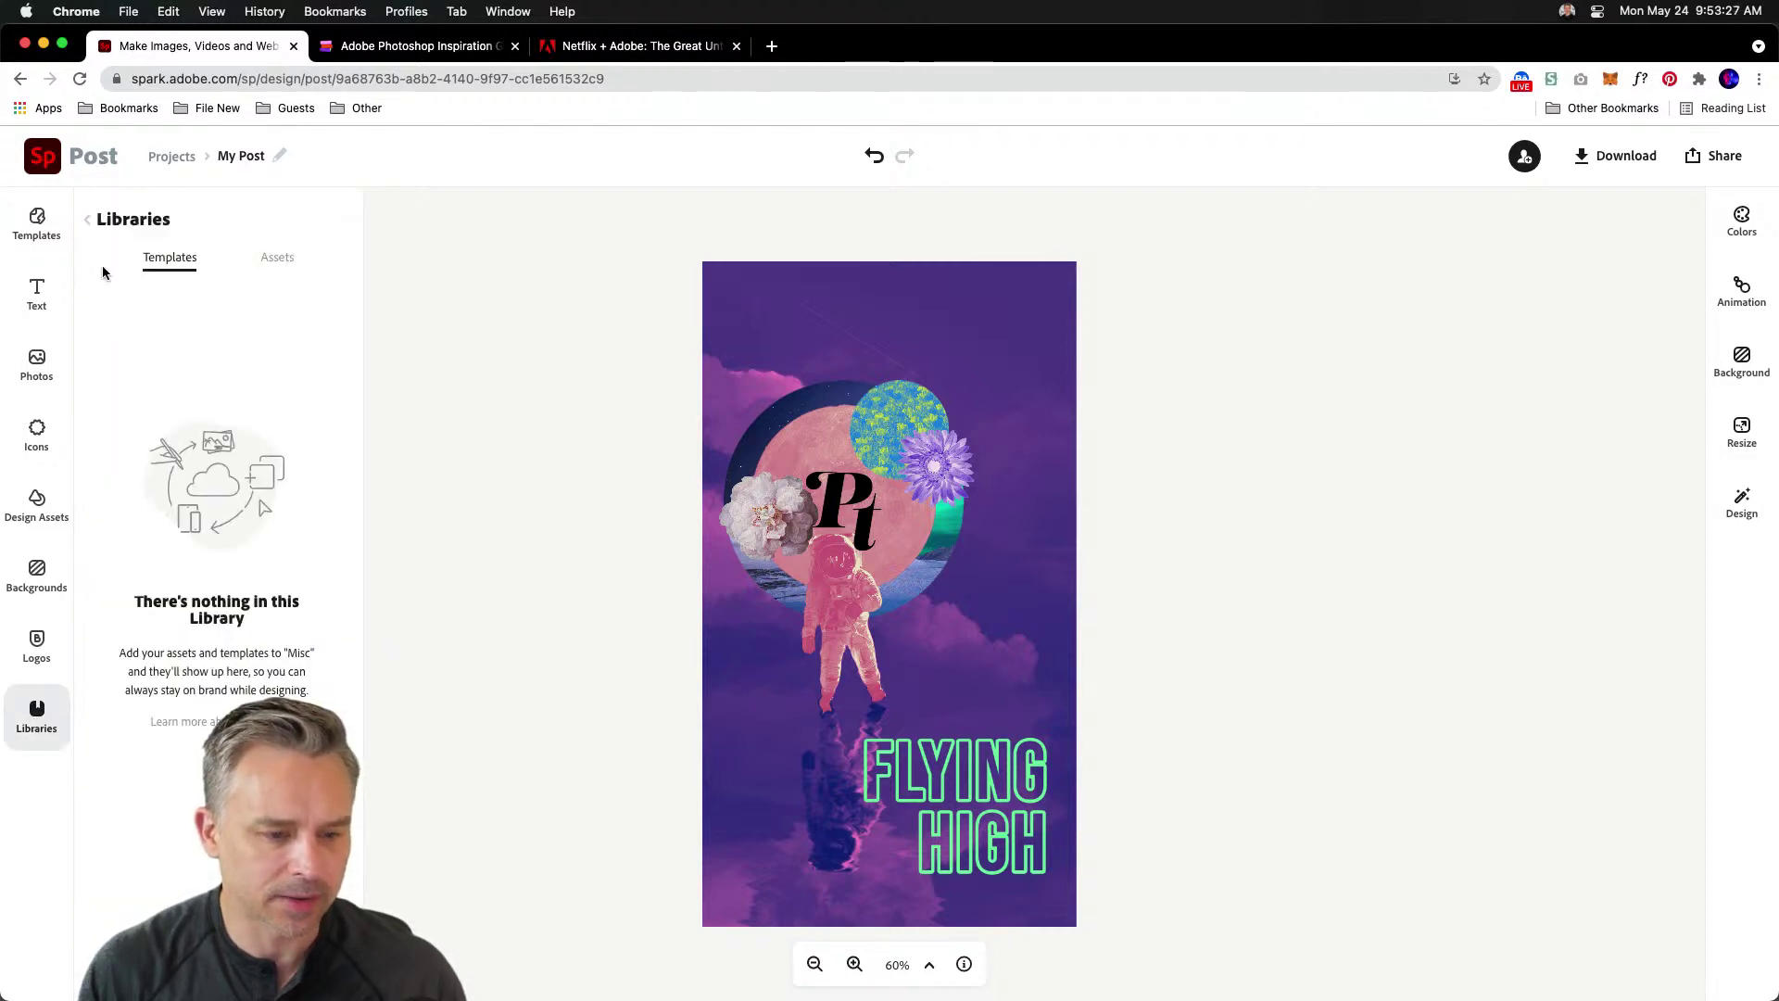
pyautogui.click(89, 220)
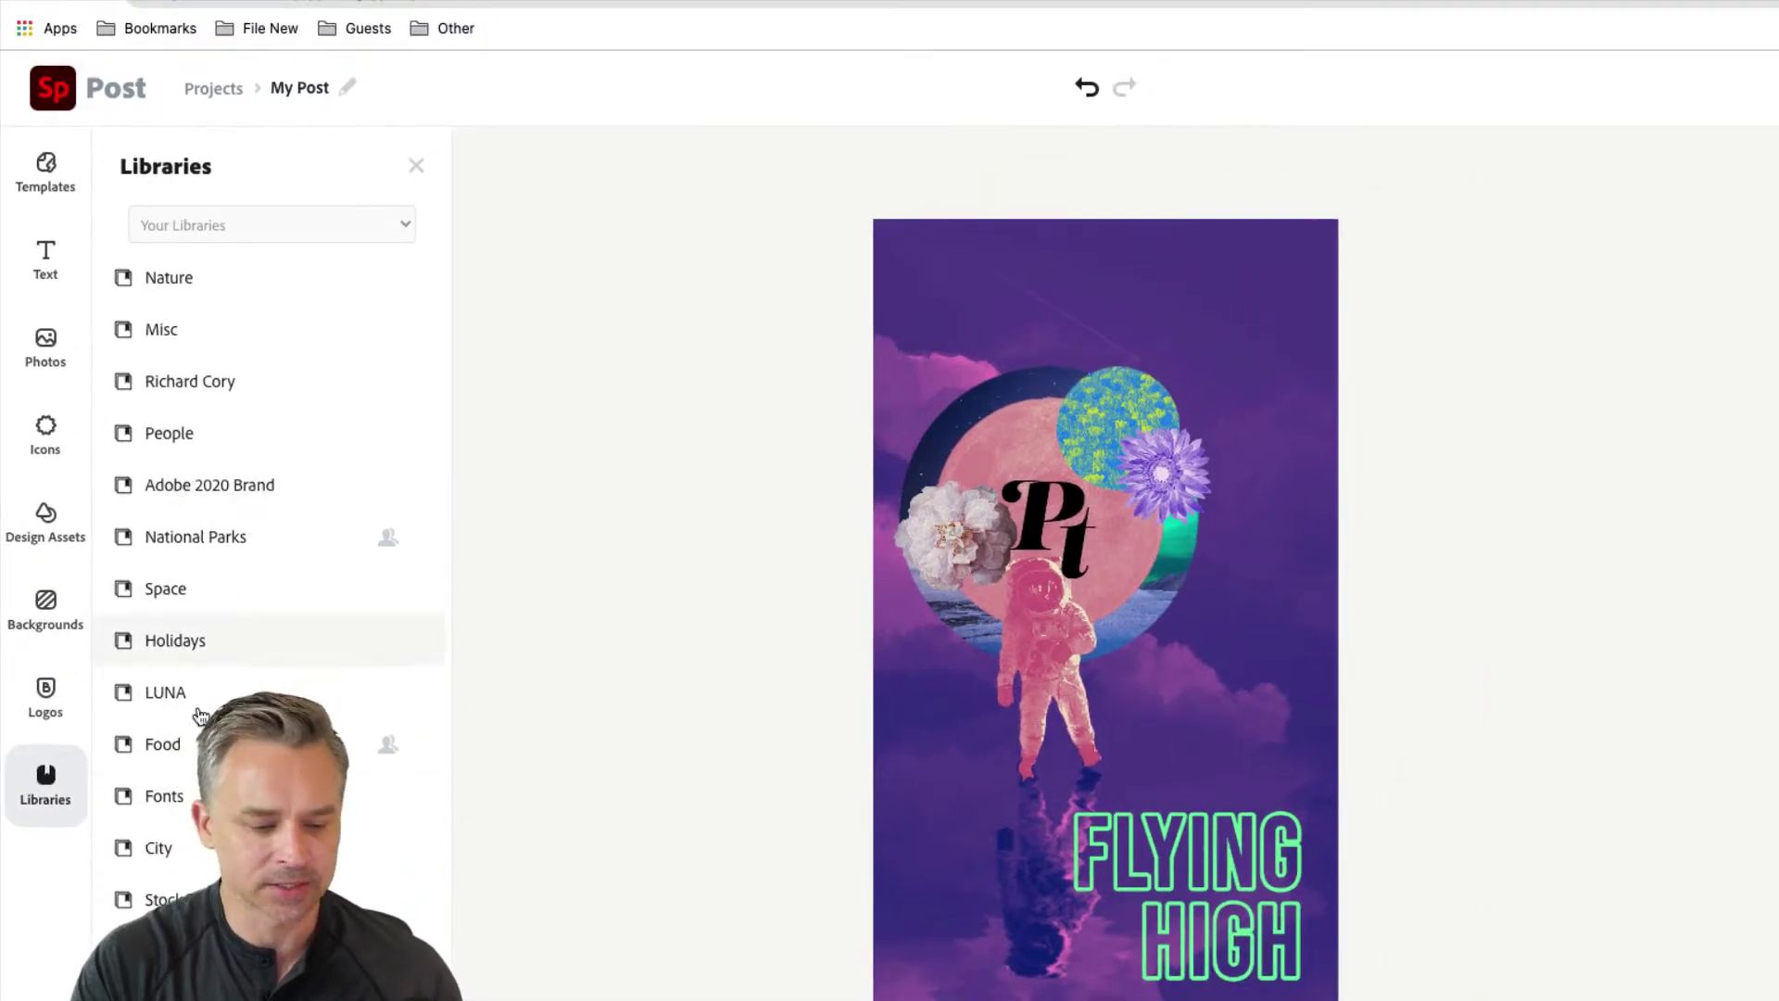
pyautogui.click(149, 331)
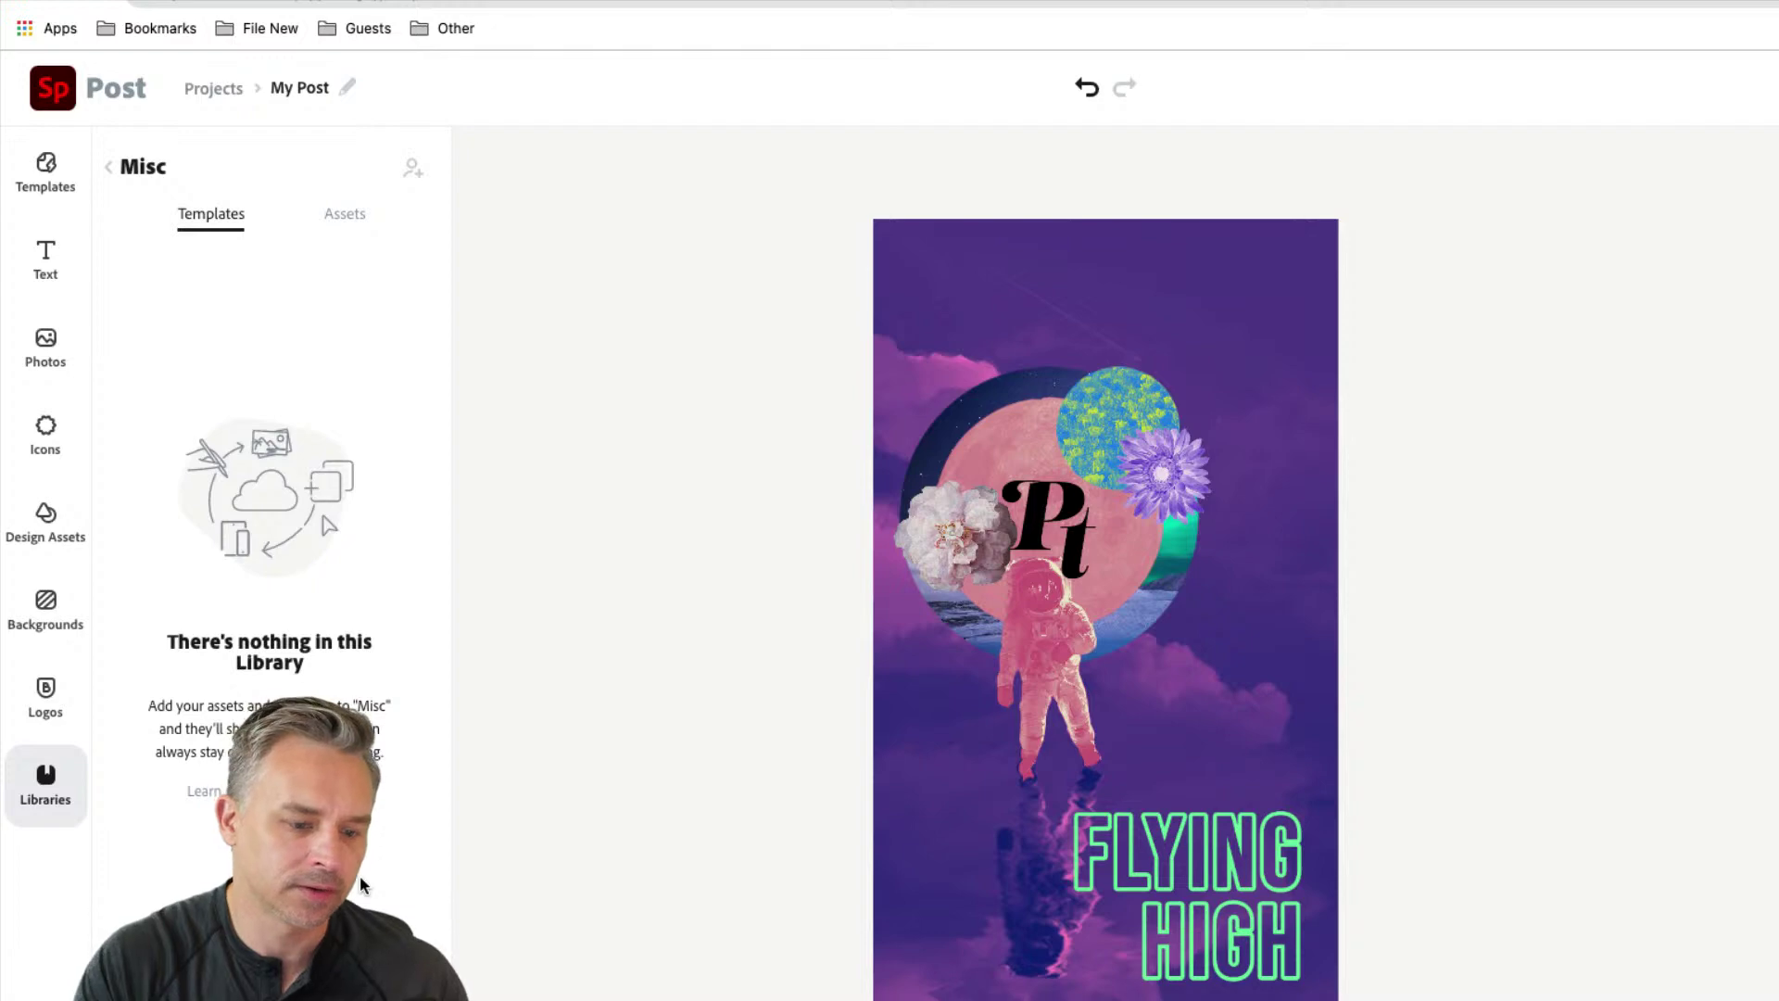
pyautogui.click(109, 167)
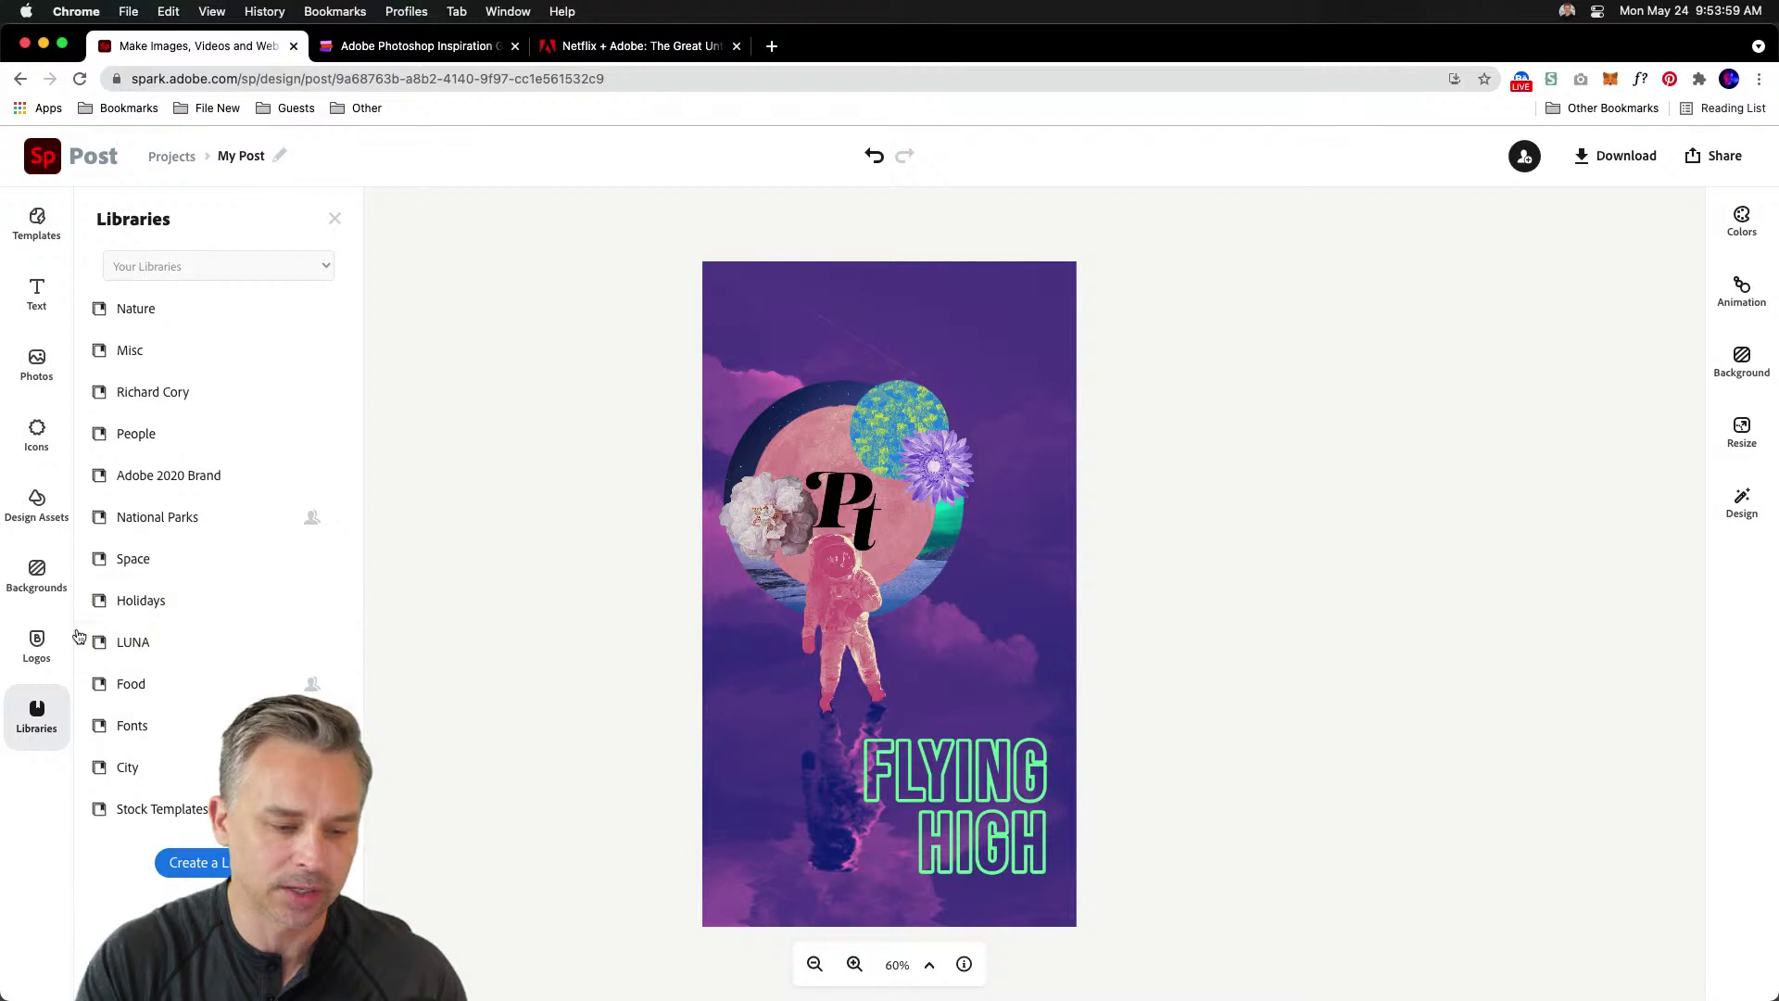
pyautogui.click(116, 352)
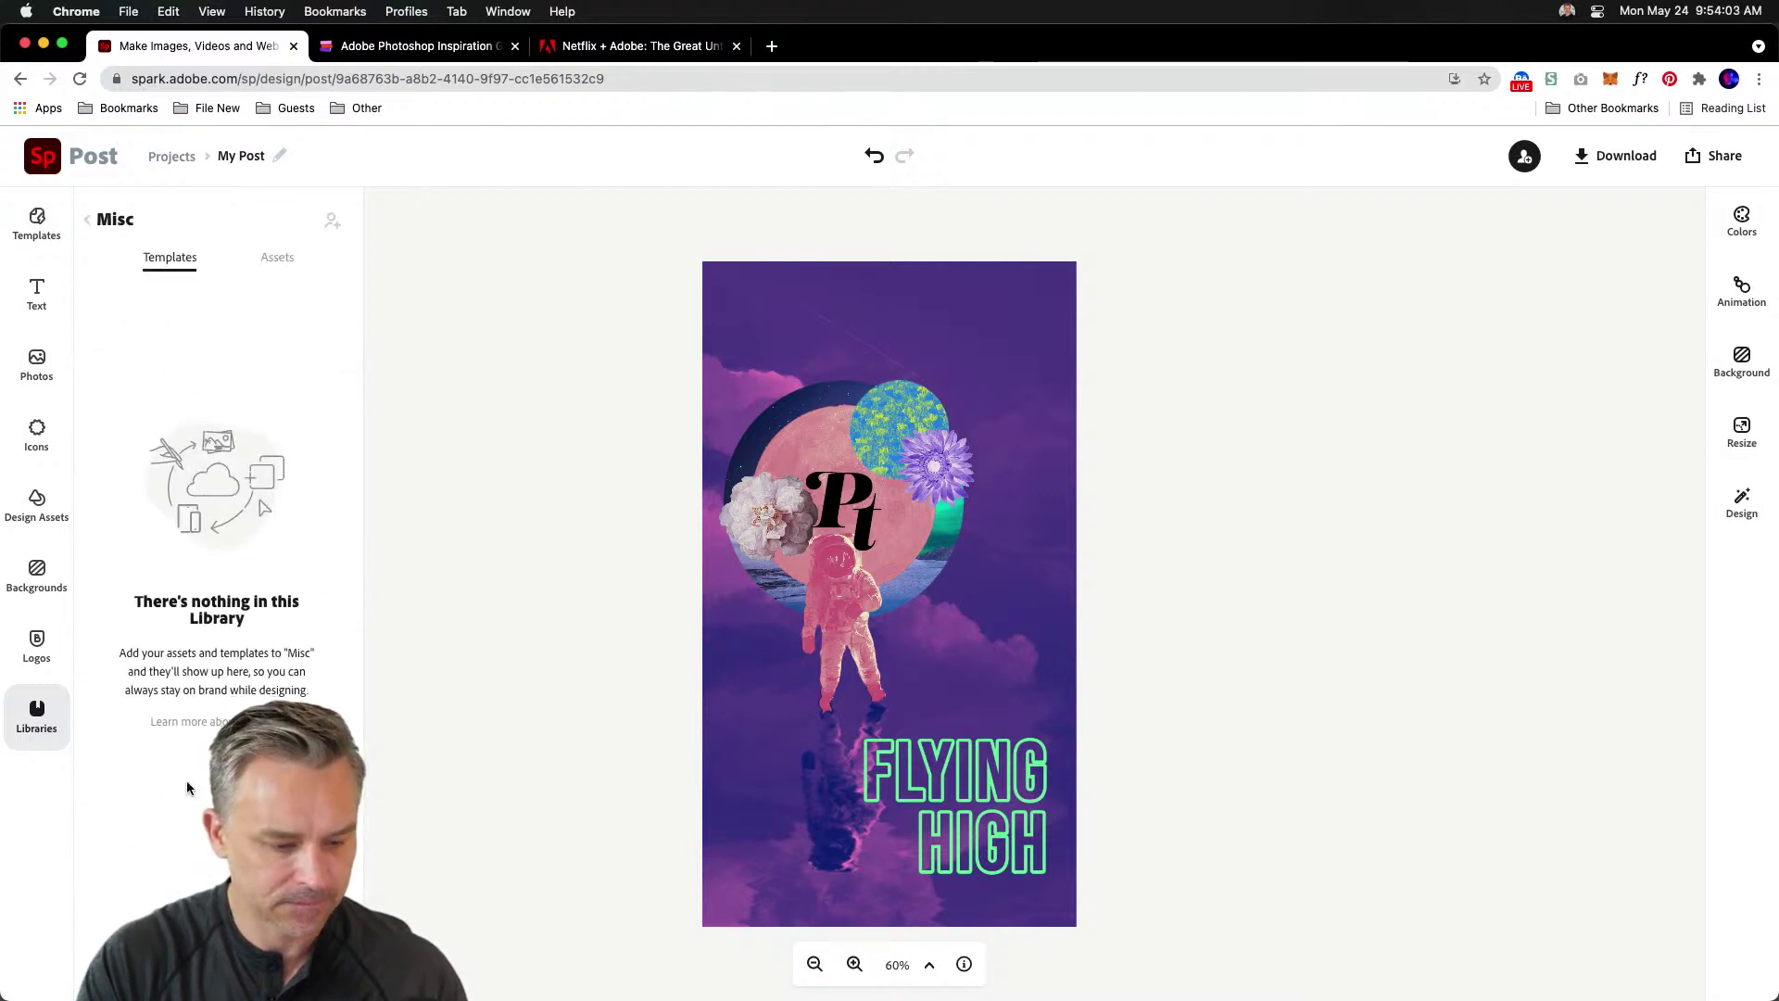
pyautogui.click(90, 220)
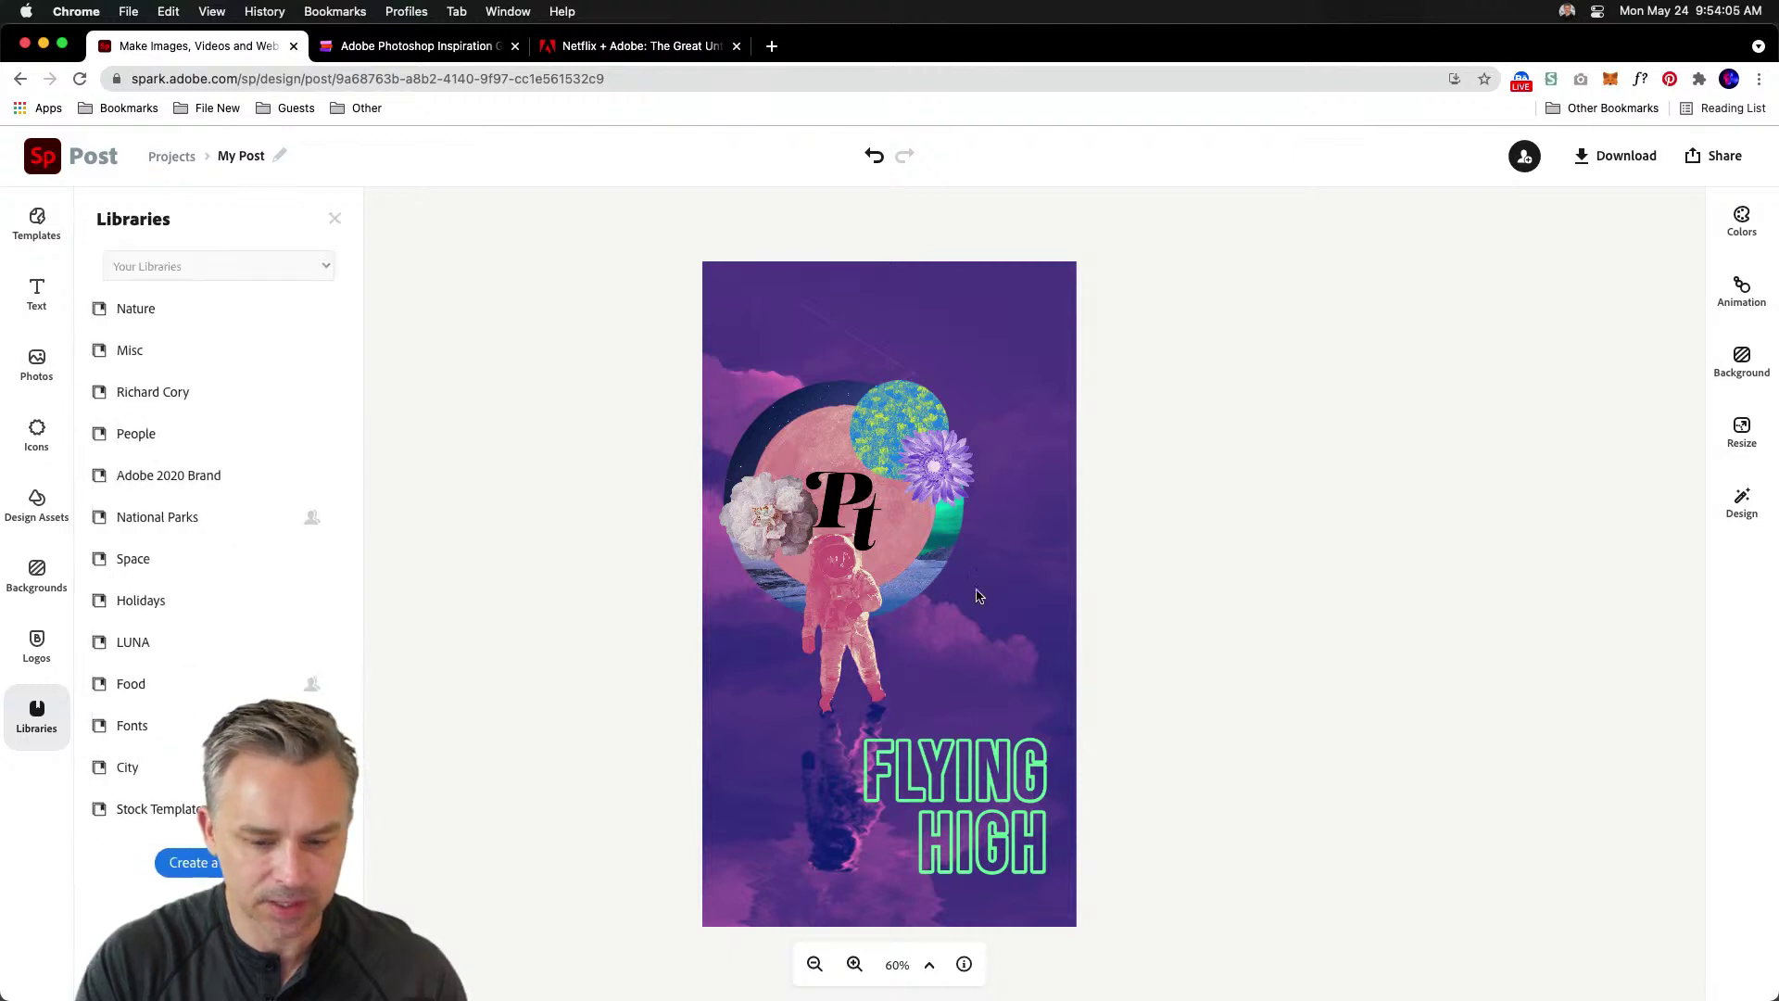
pyautogui.click(587, 741)
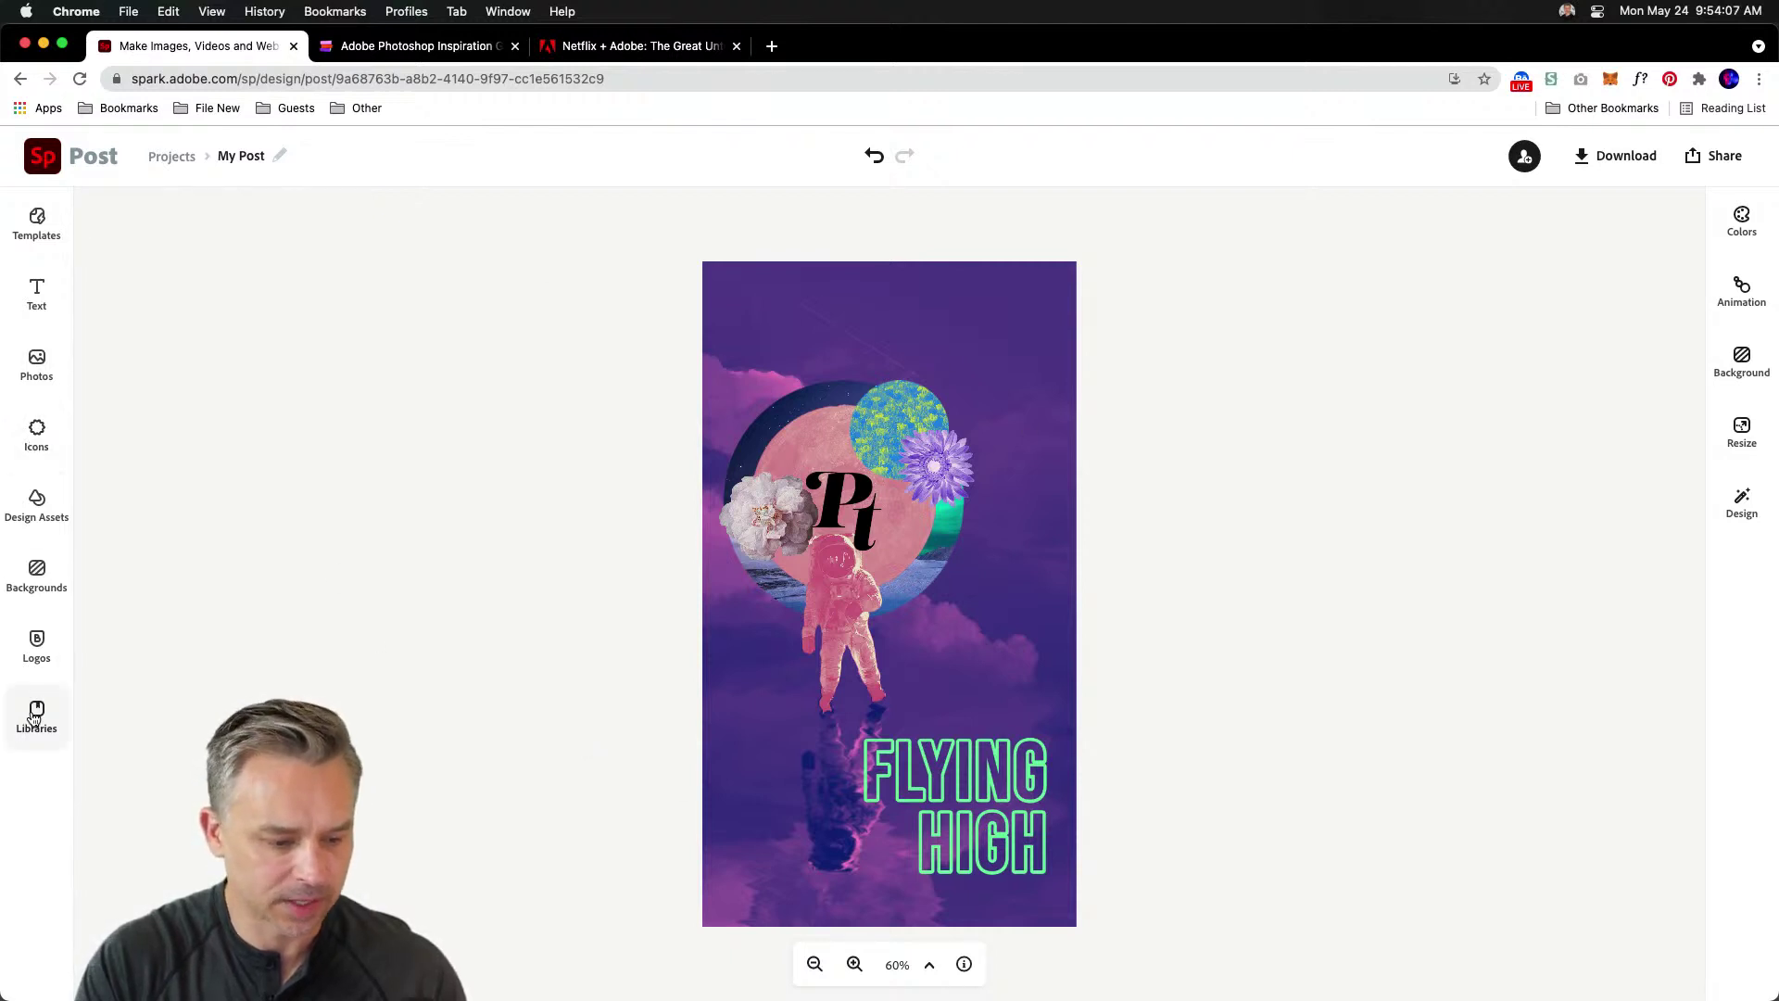
# - Add the small wordmark brand logo to the post and place the white Pt logo on the moon in place of the black one
pyautogui.click(27, 658)
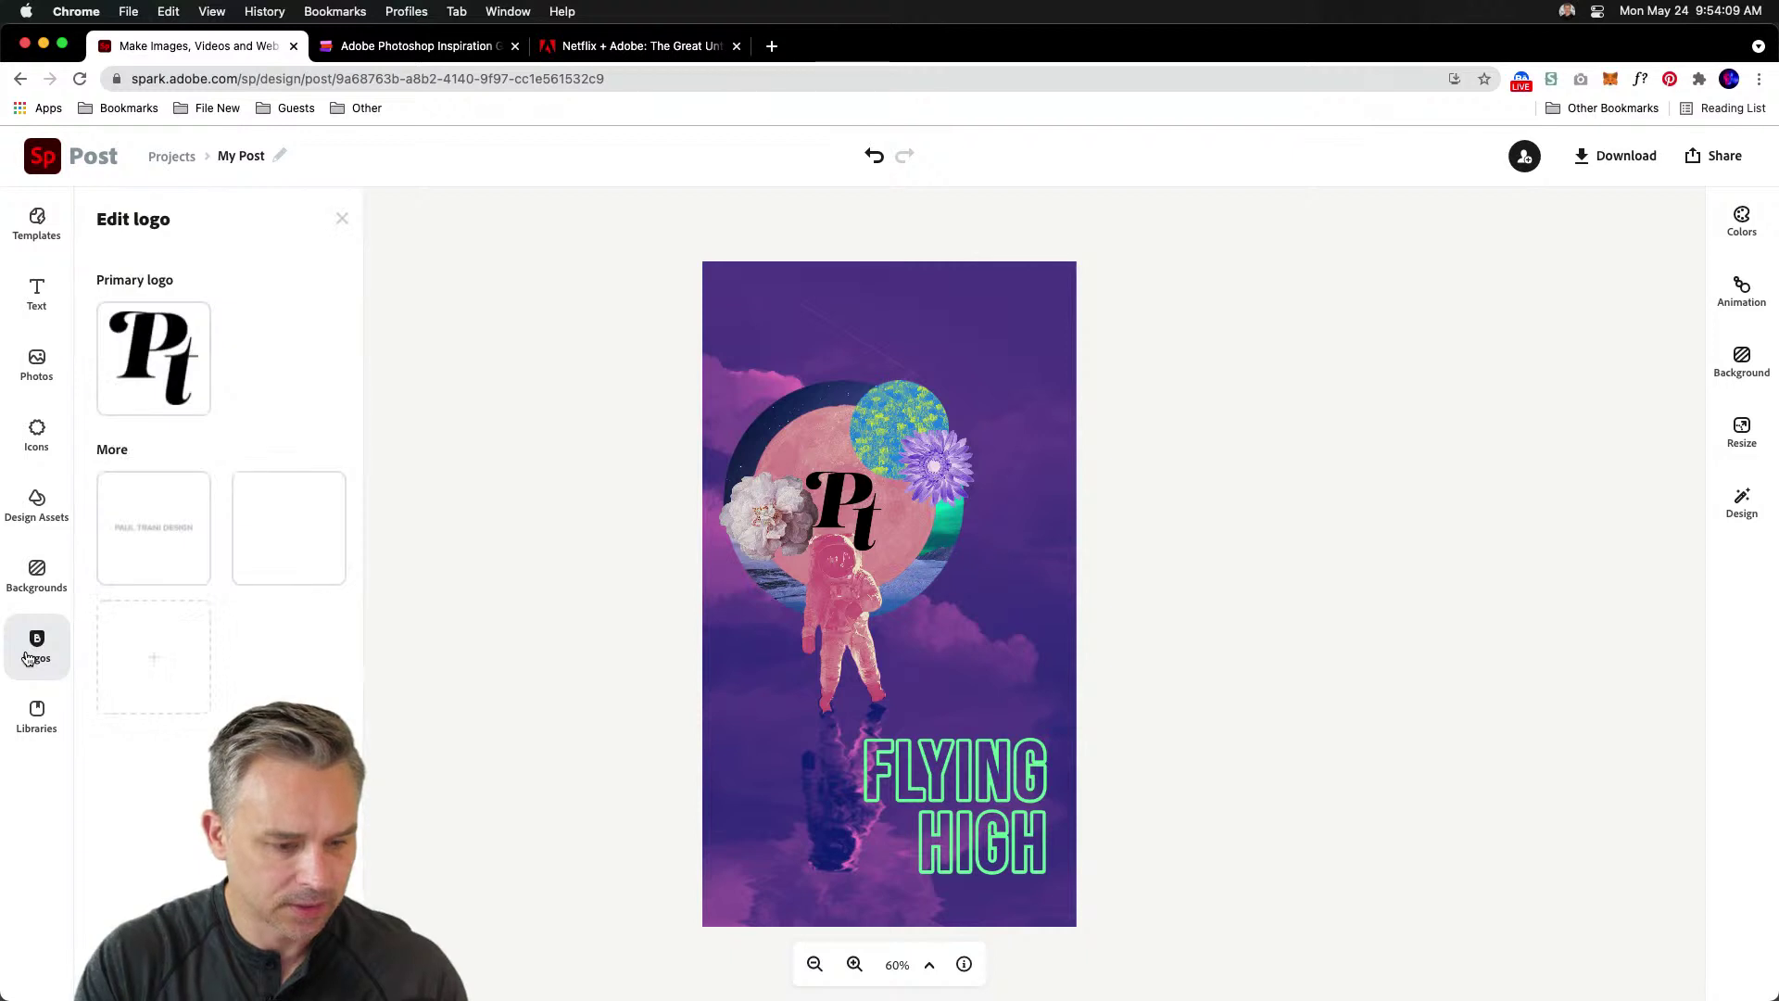
pyautogui.click(144, 535)
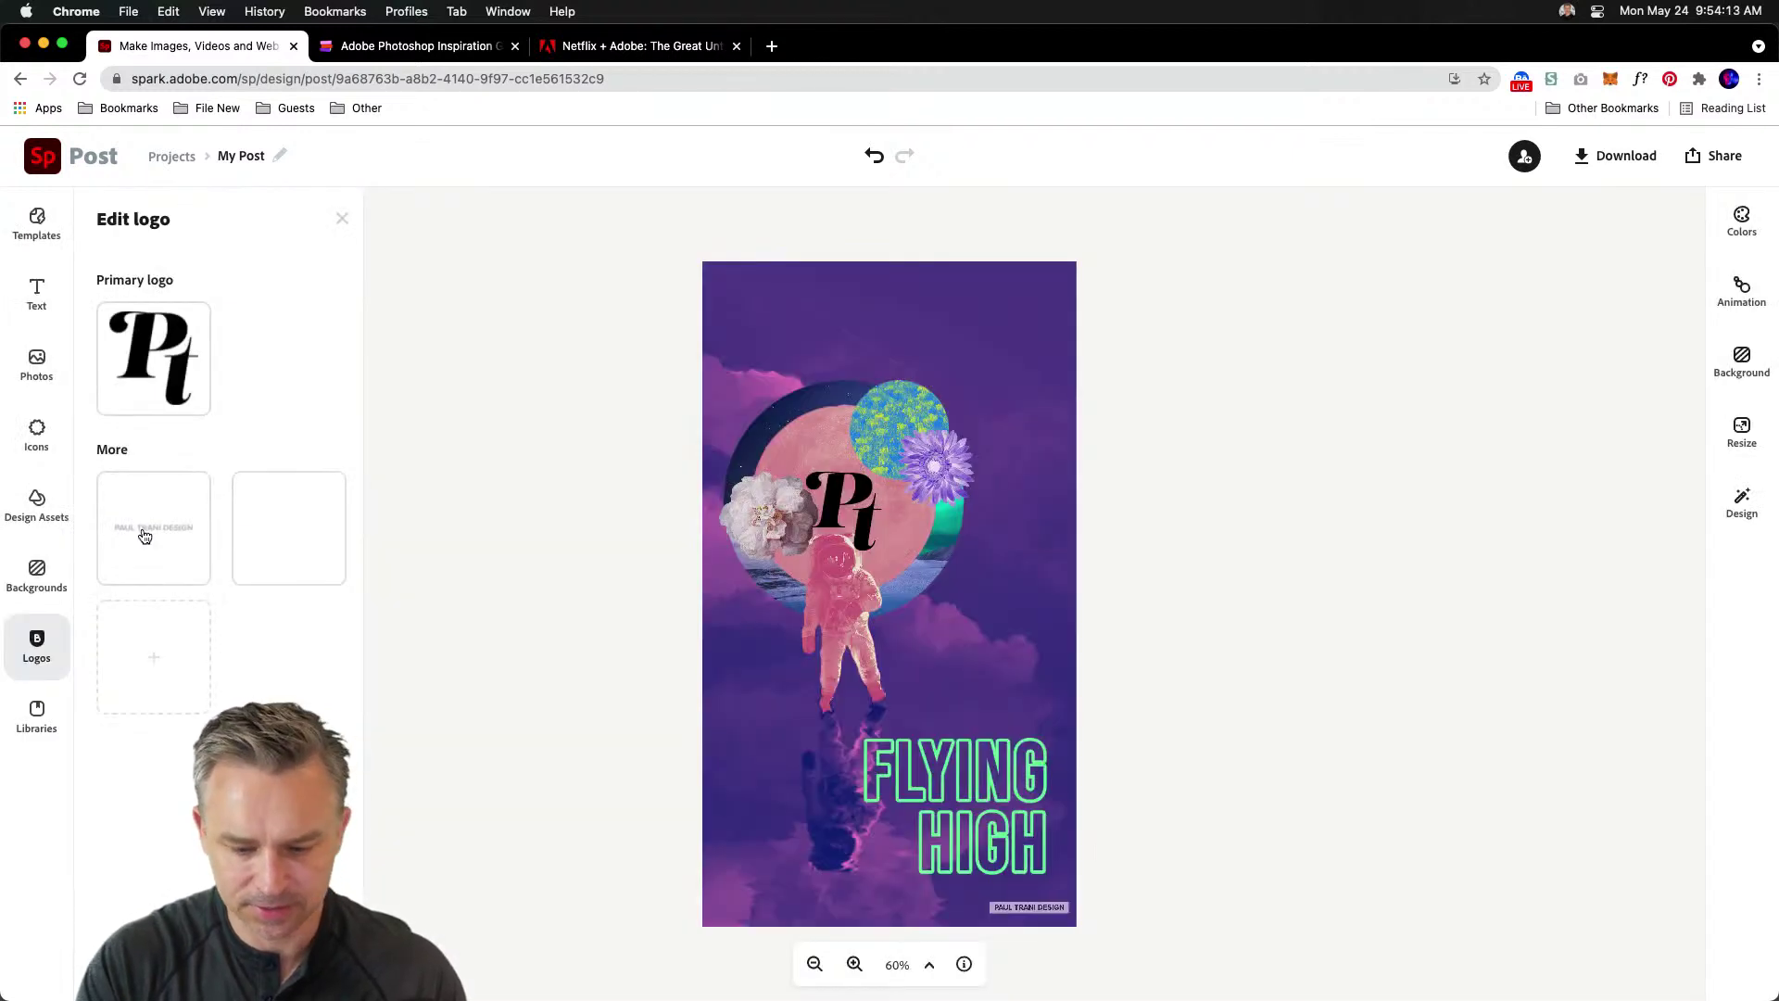
pyautogui.click(1038, 910)
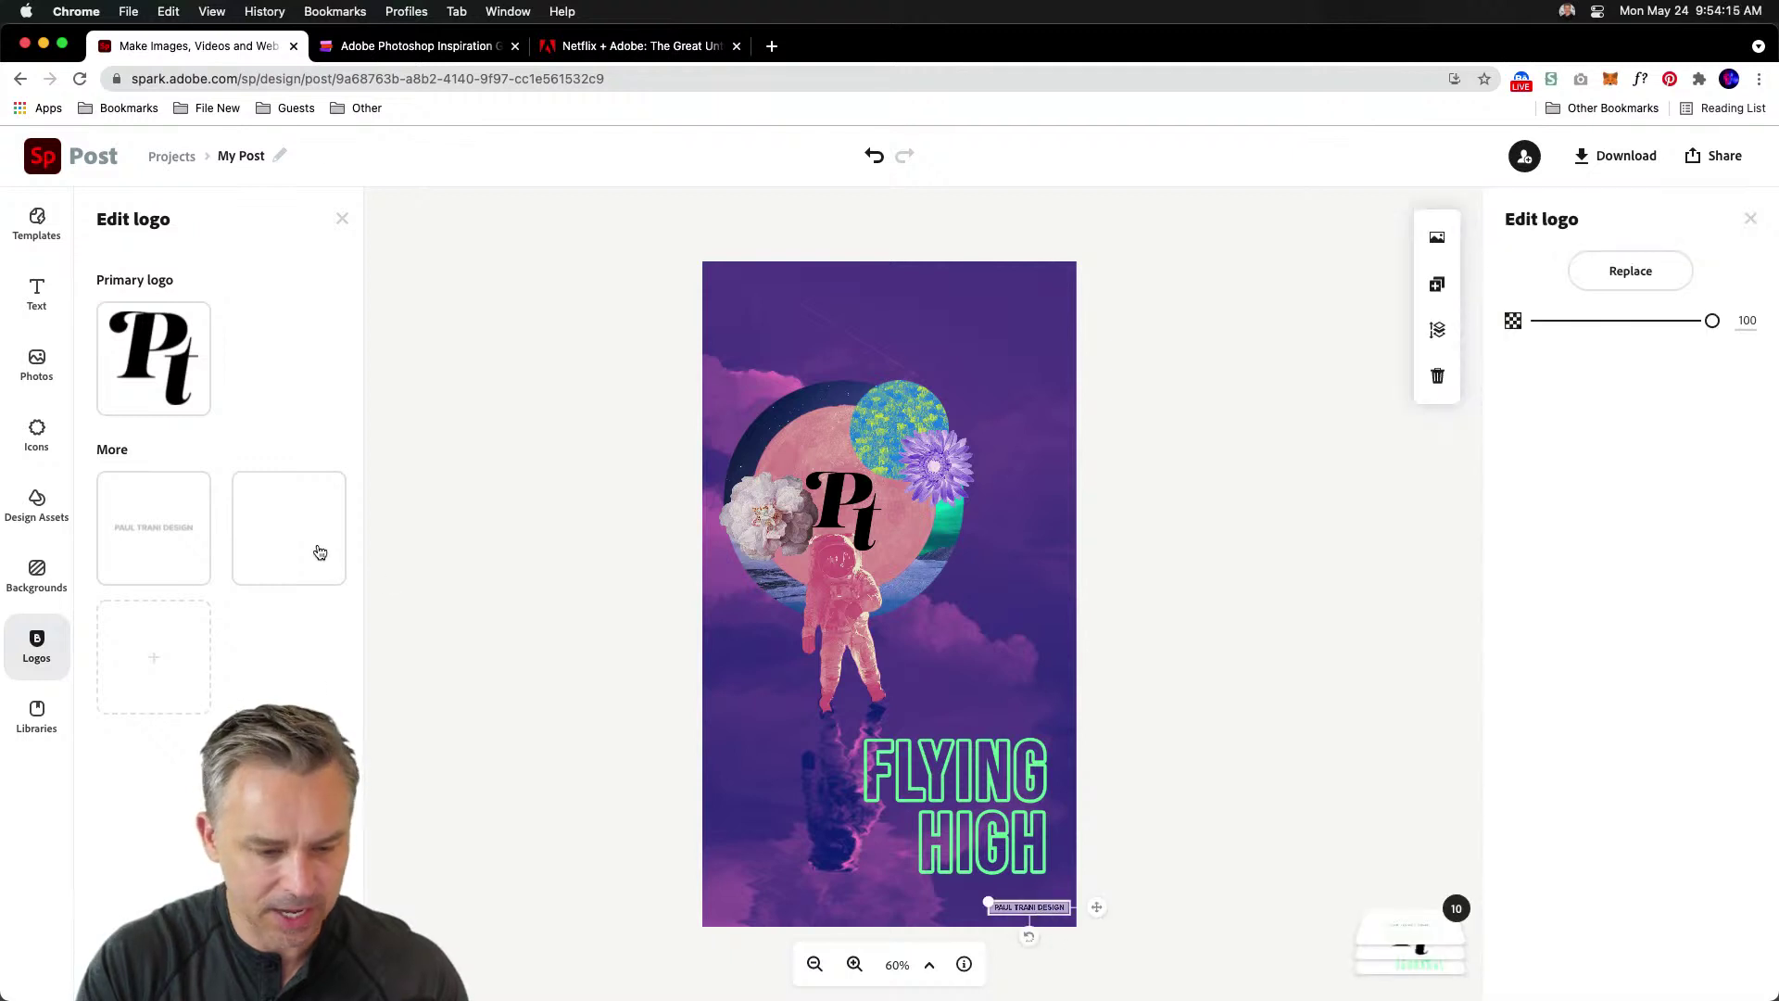
pyautogui.click(319, 552)
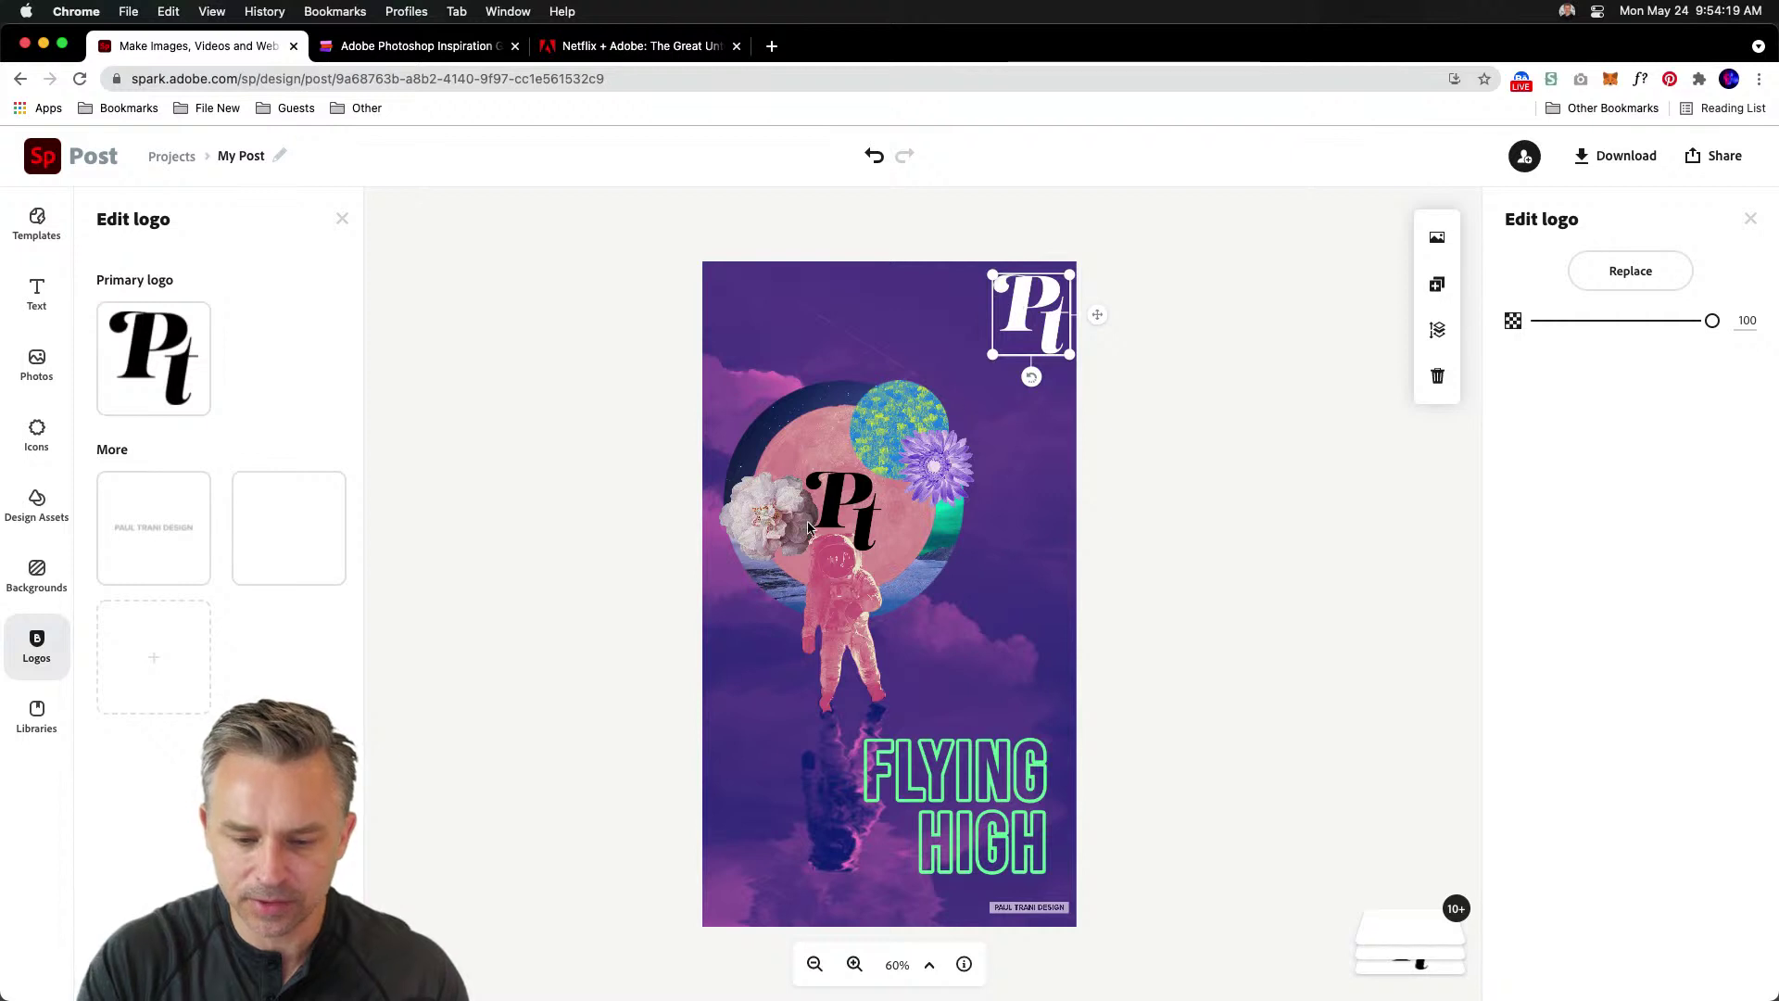
pyautogui.moveTo(820, 511); pyautogui.dragTo(858, 477)
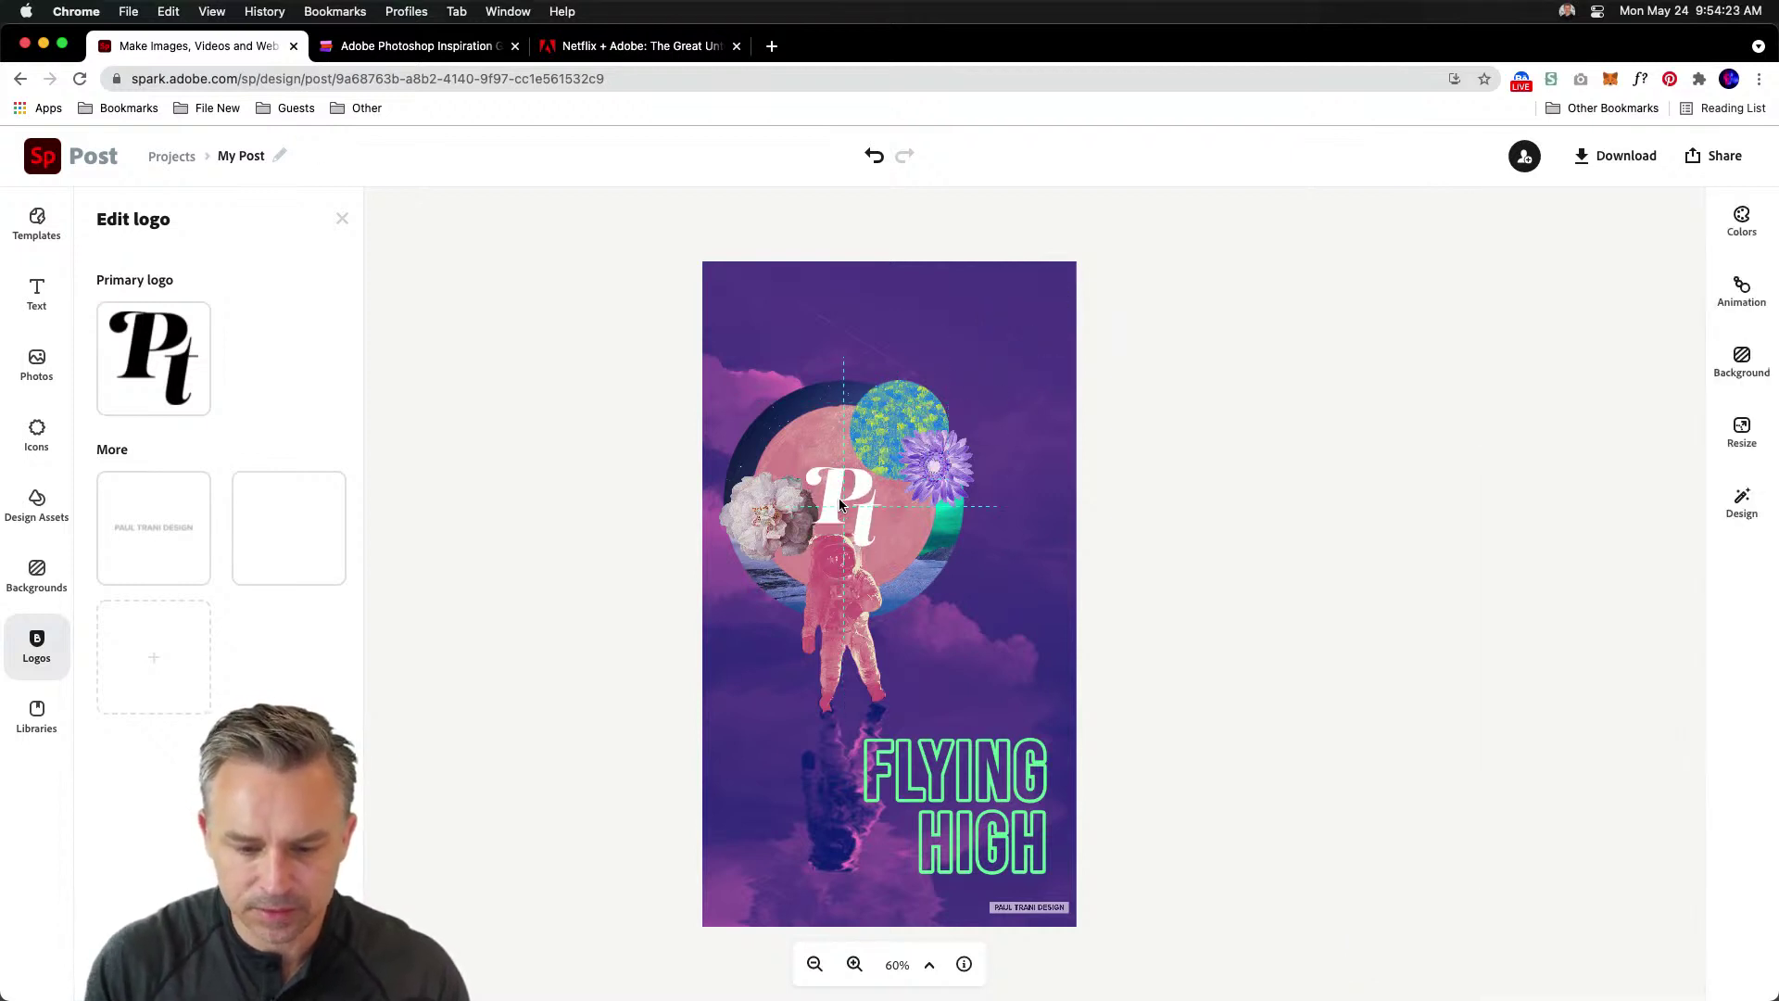
# - Move the "Flying high" headline to the upper-right corner of the design and change its text to "Time for Takeoff"
pyautogui.click(928, 787)
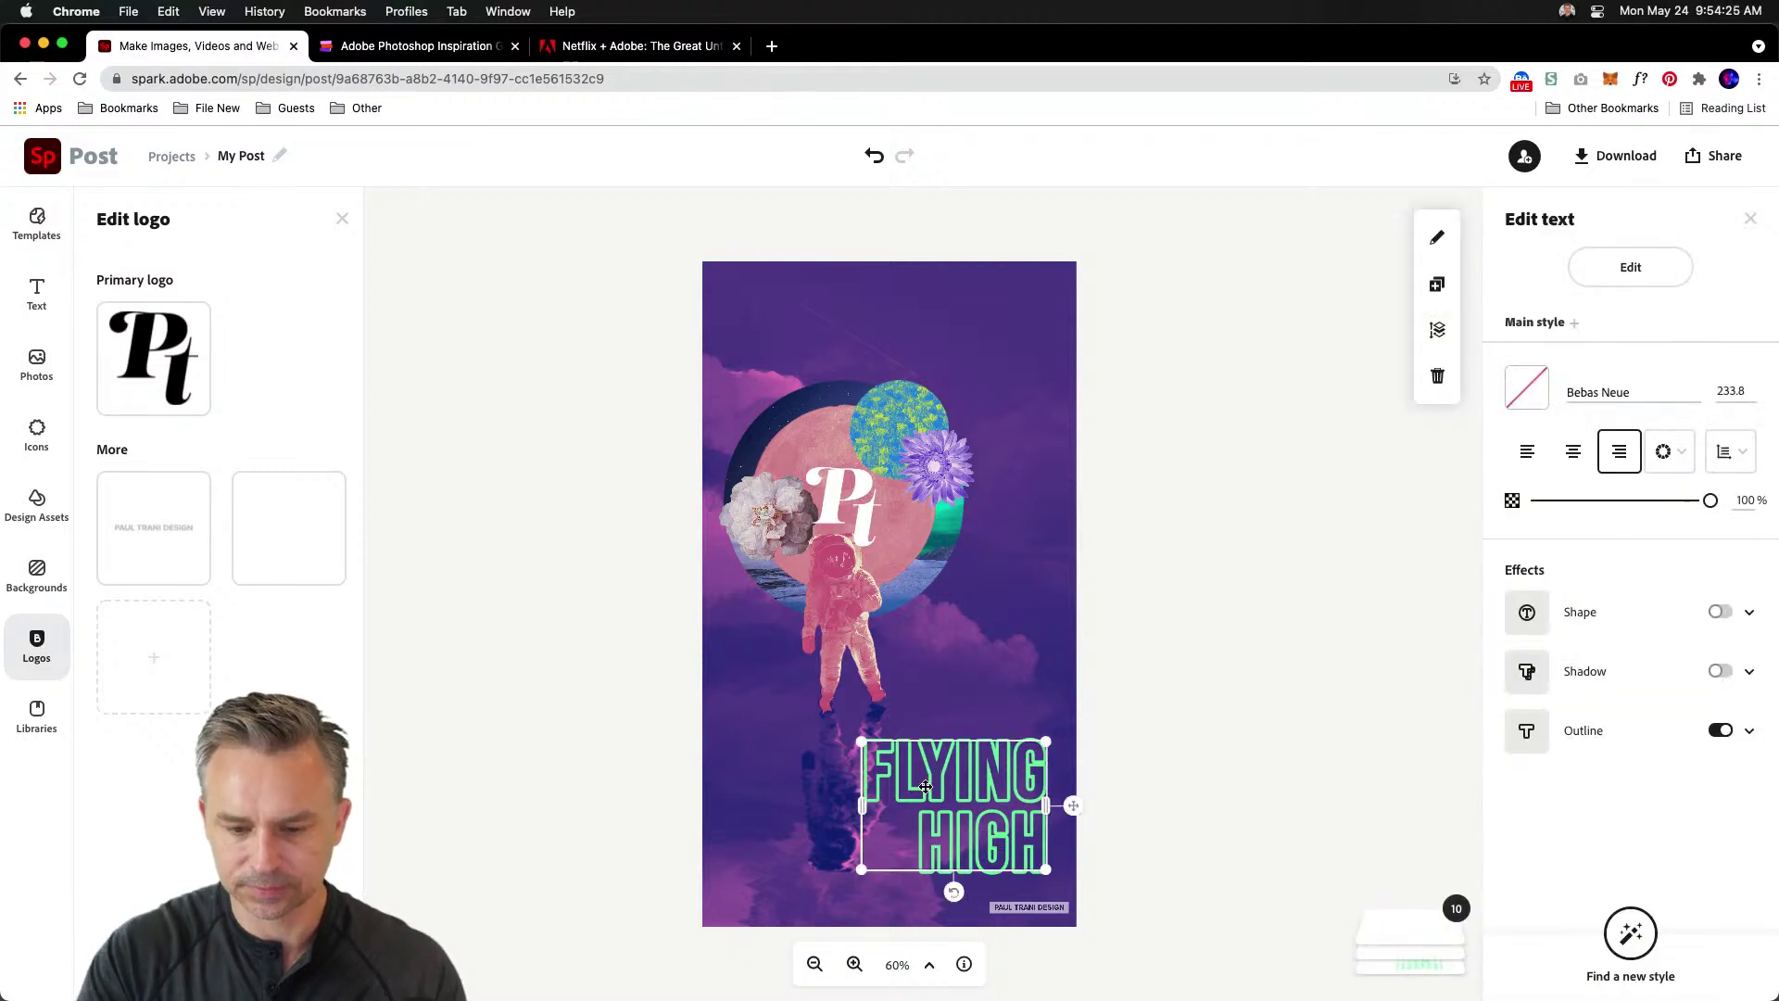
pyautogui.moveTo(927, 781); pyautogui.dragTo(927, 320)
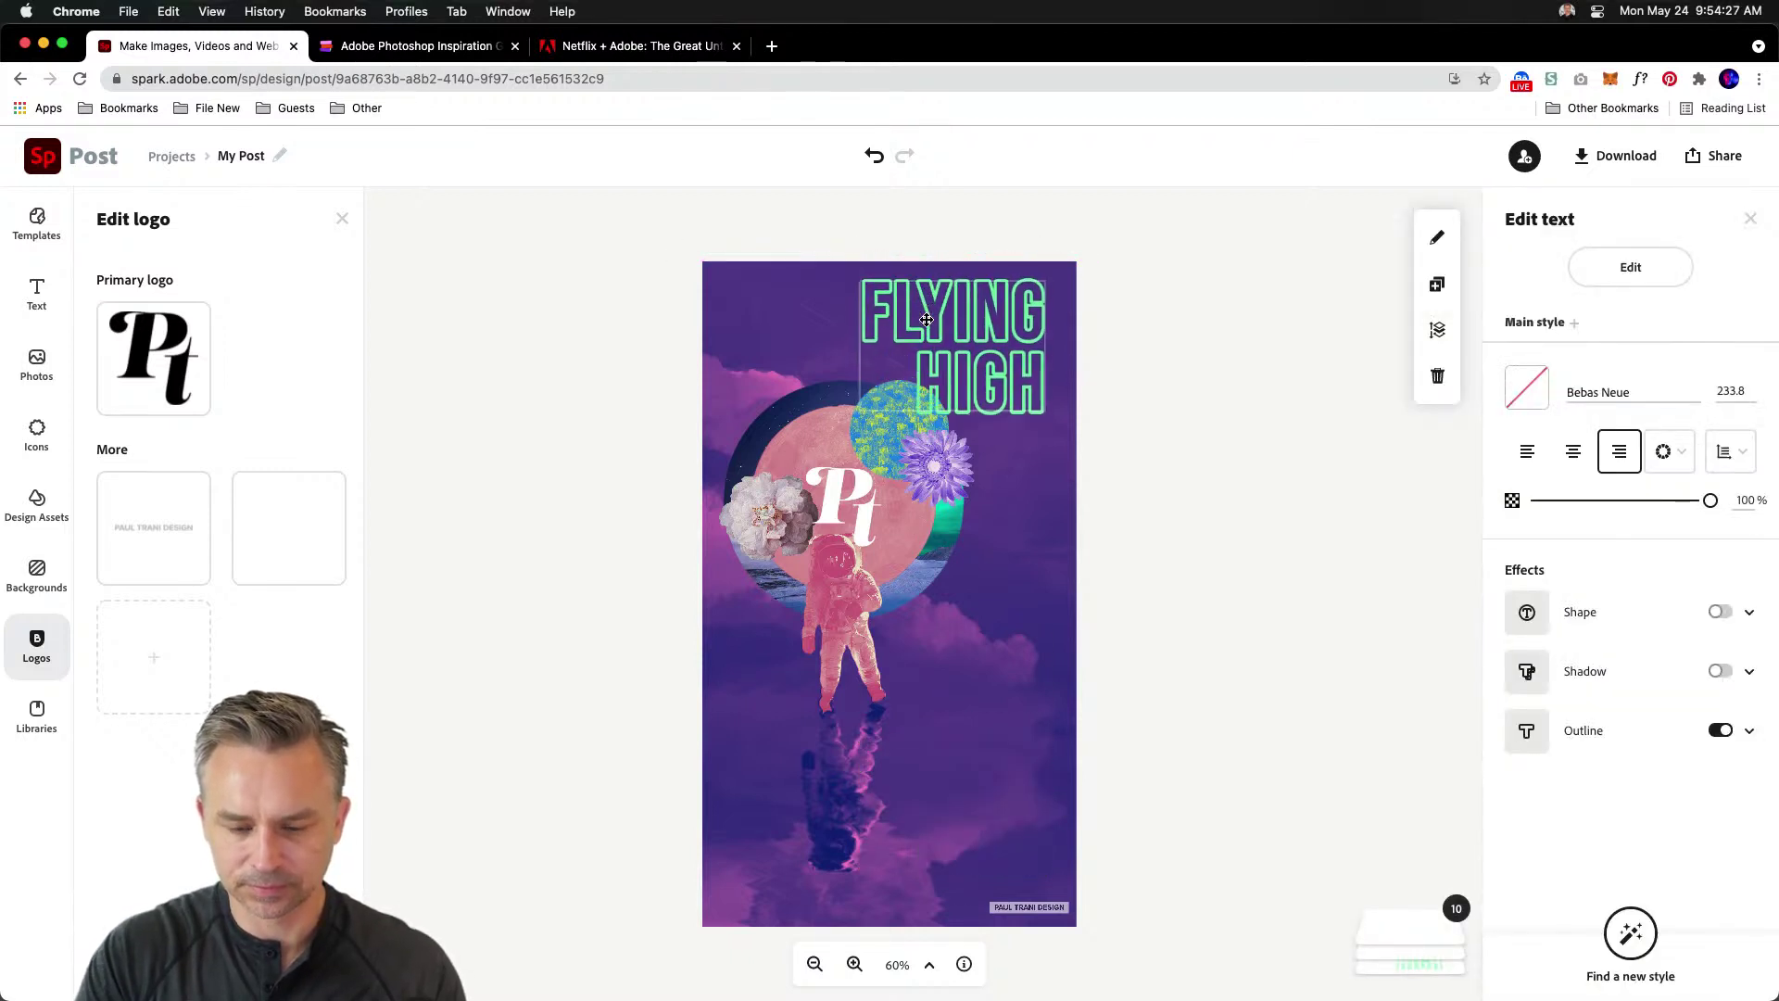
pyautogui.doubleClick(941, 318)
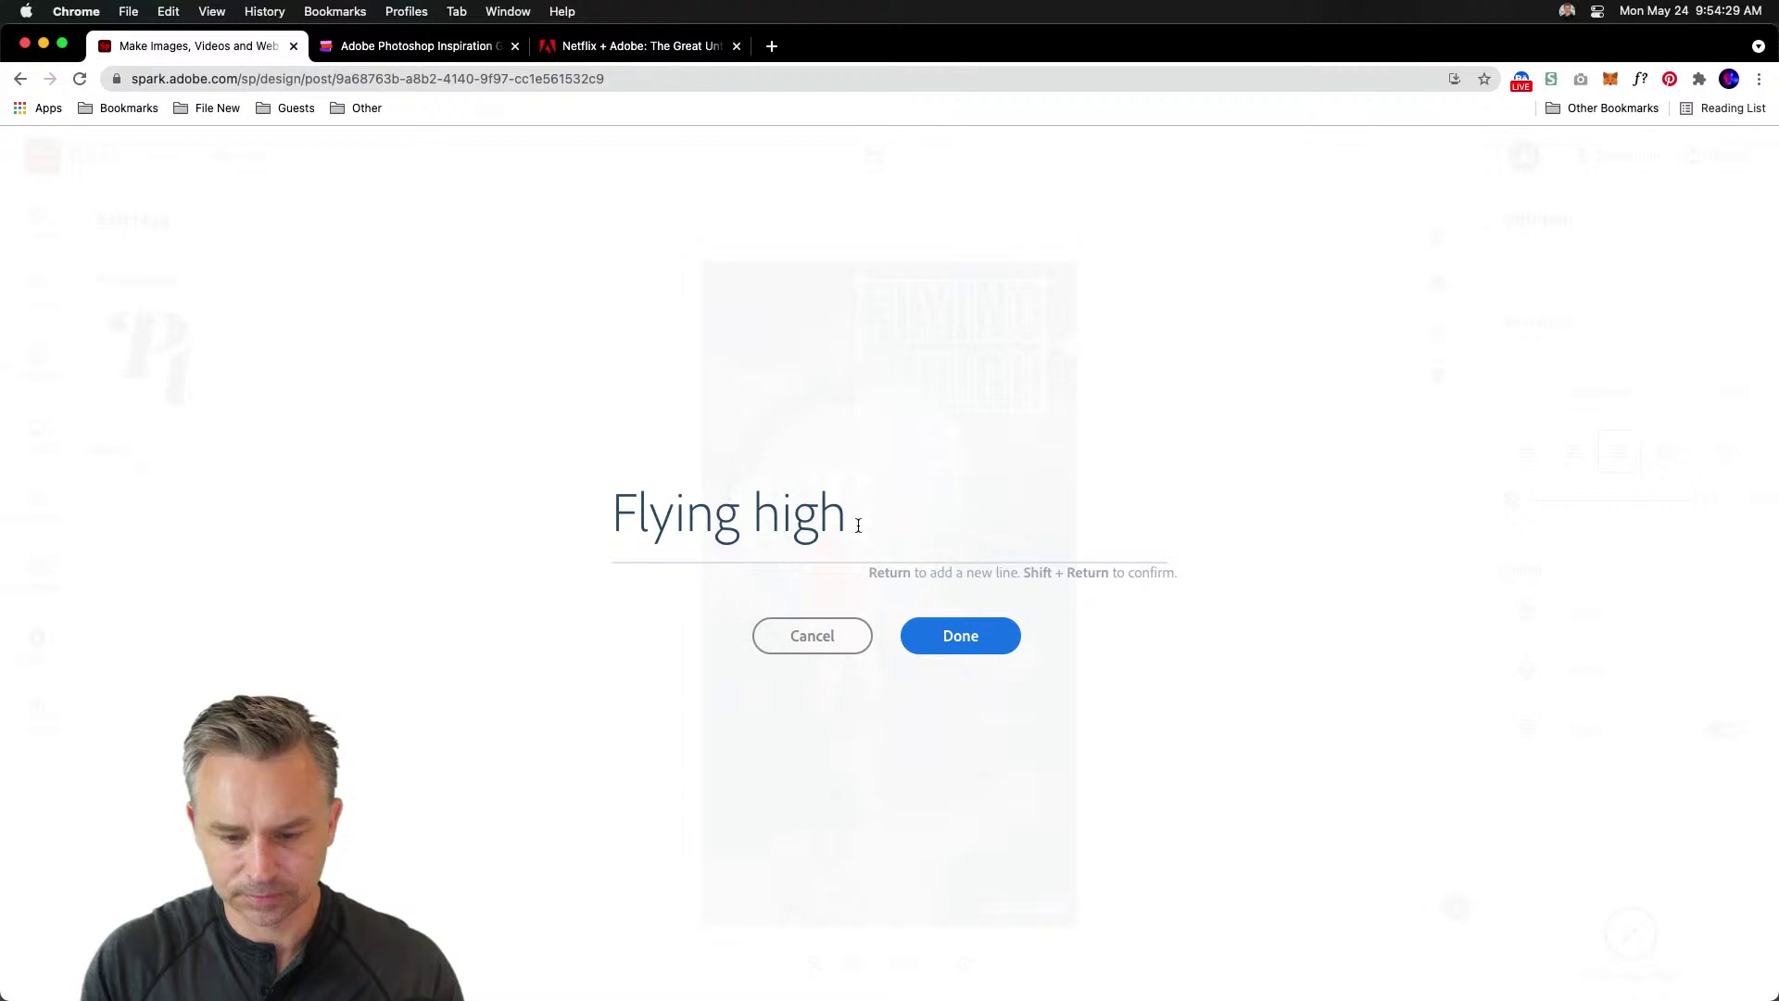
pyautogui.moveTo(858, 526); pyautogui.dragTo(427, 464)
pyautogui.write('Time for Takeoff')
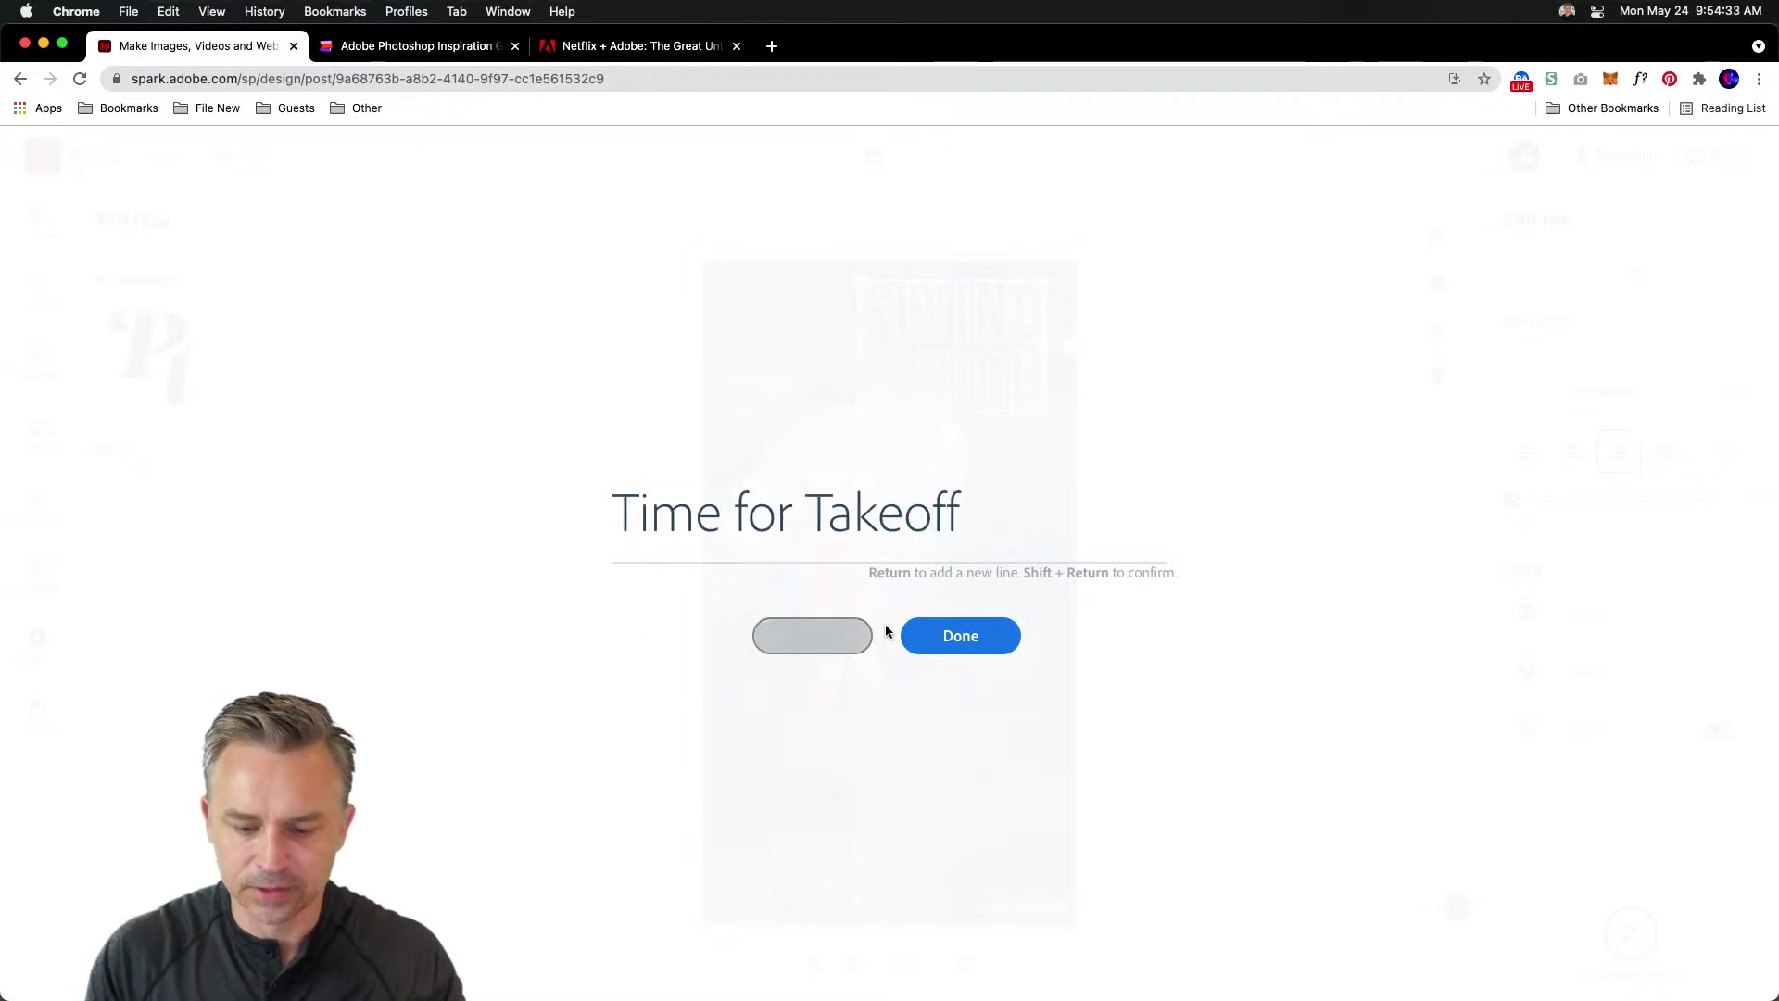
pyautogui.click(922, 637)
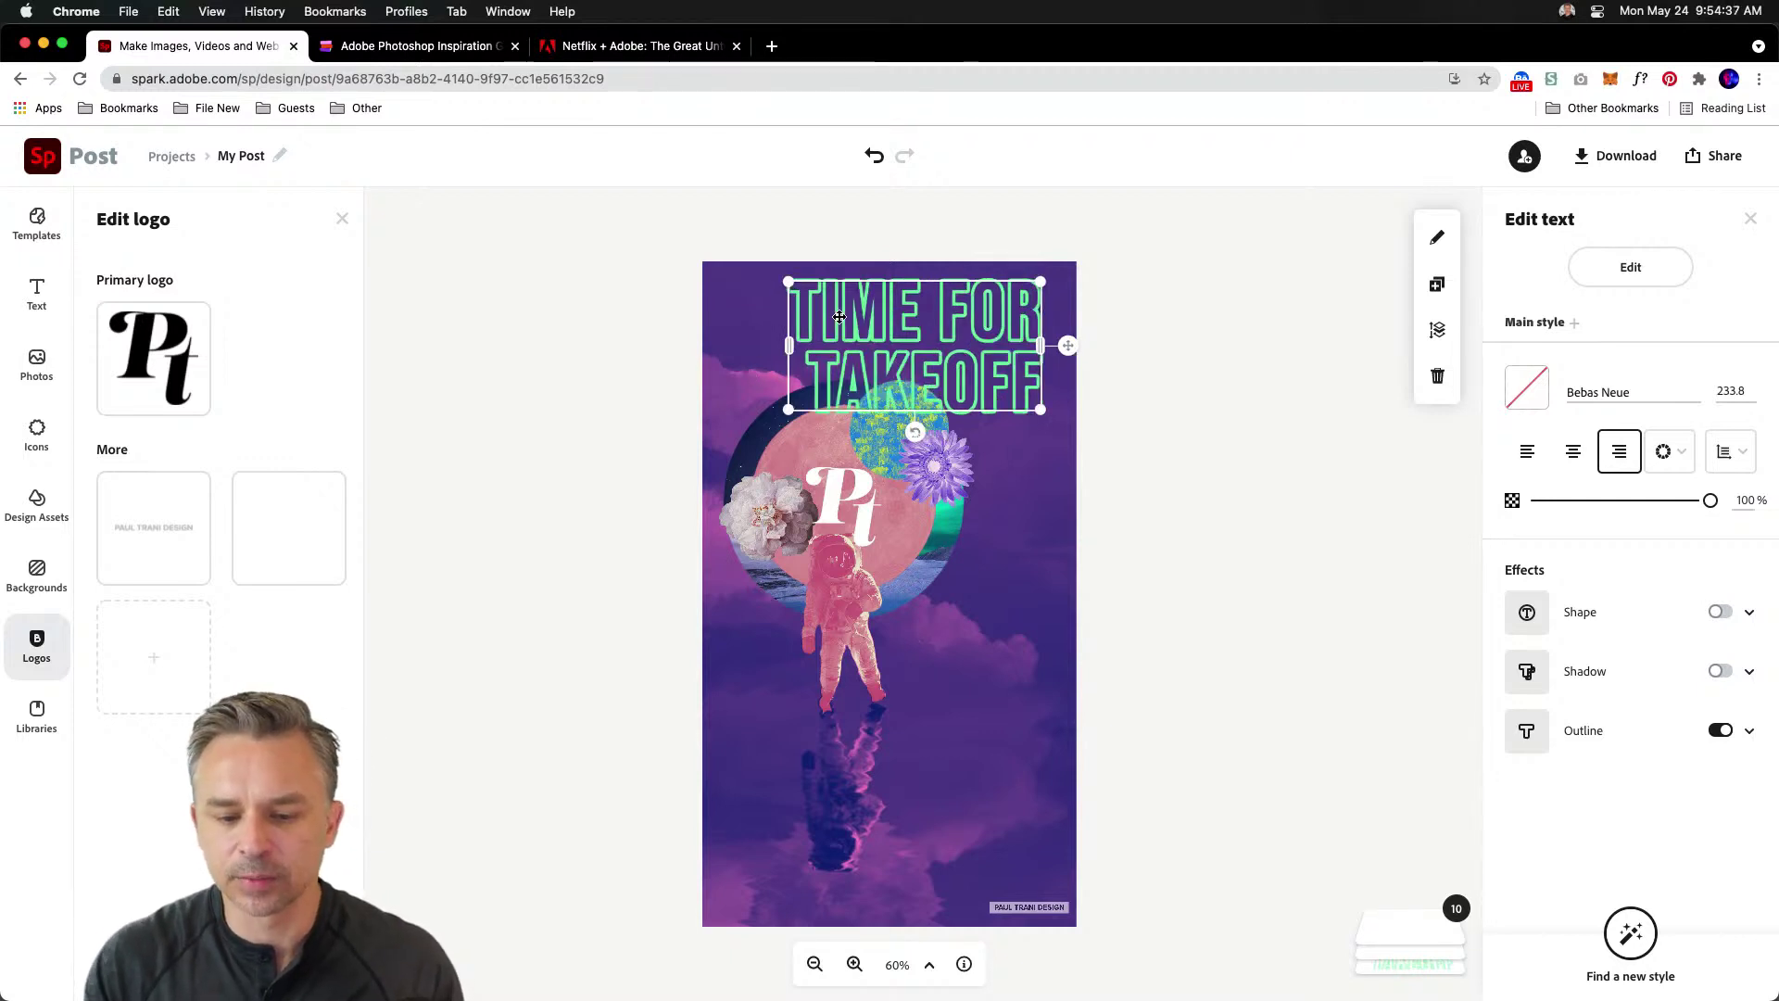
pyautogui.moveTo(839, 317); pyautogui.dragTo(863, 315)
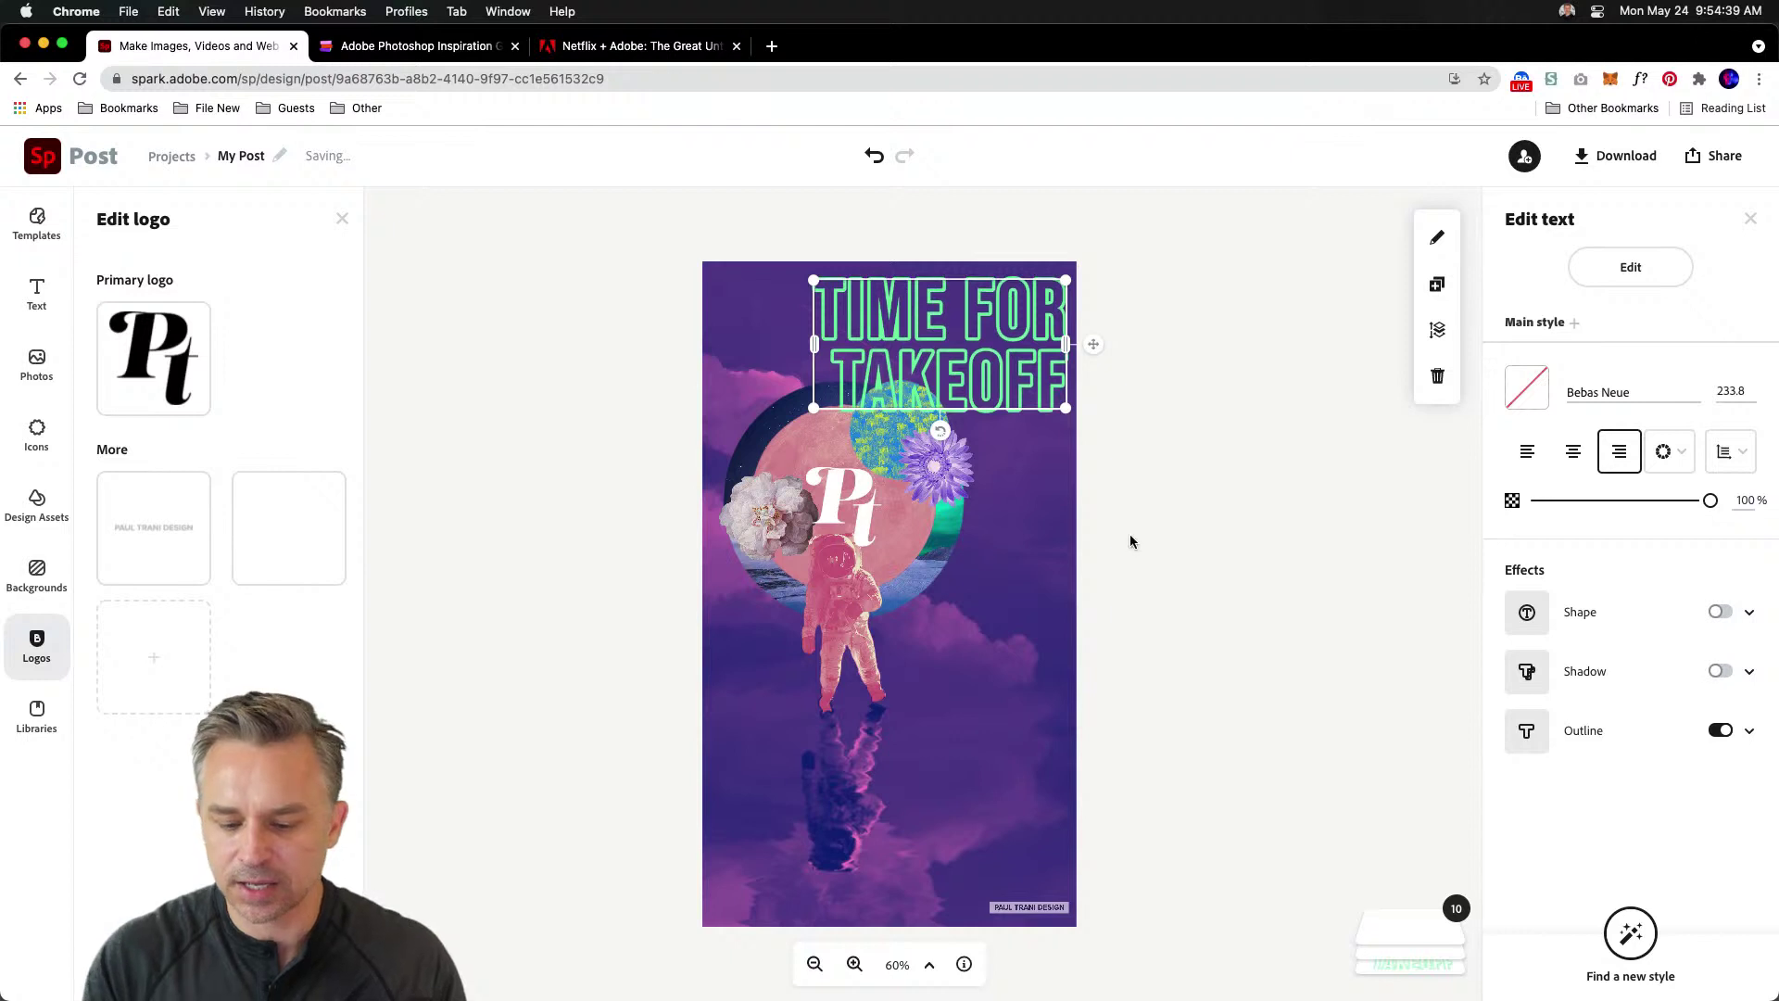
pyautogui.click(542, 683)
# - Add the "Make It Happen" text template to the post and place it below the astronaut
pyautogui.click(28, 296)
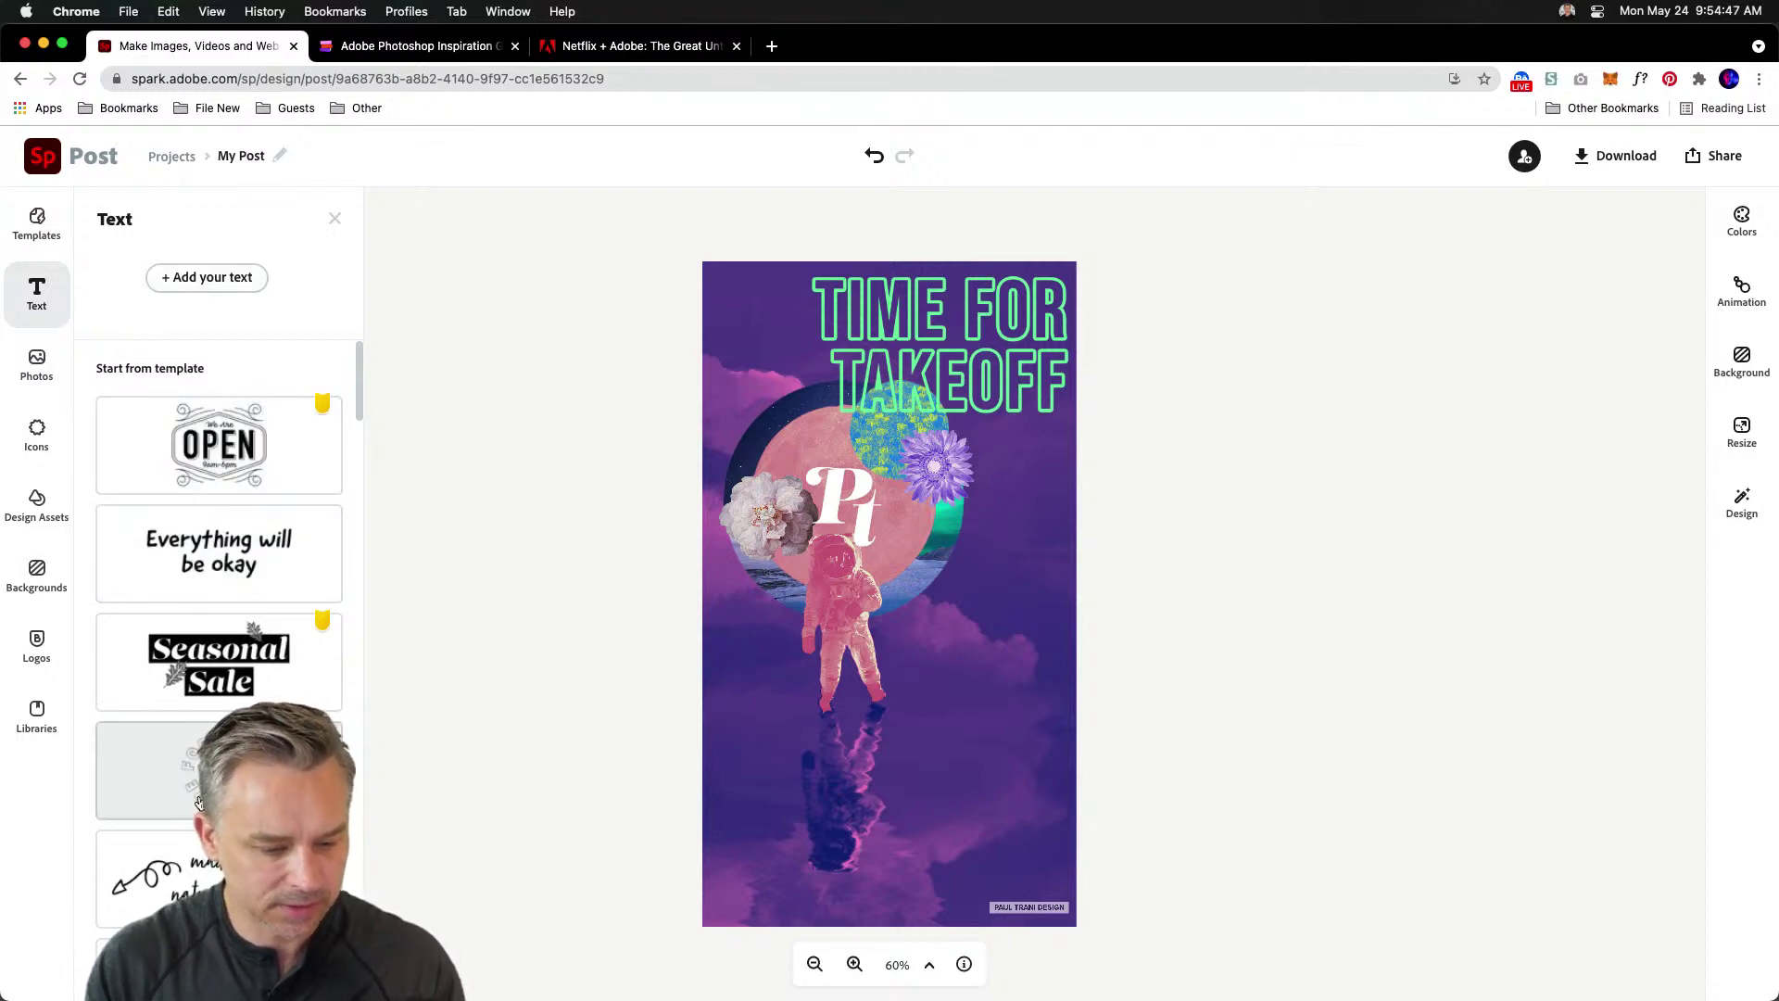
pyautogui.scroll(-4, 206, 788)
pyautogui.scroll(-3, 203, 776)
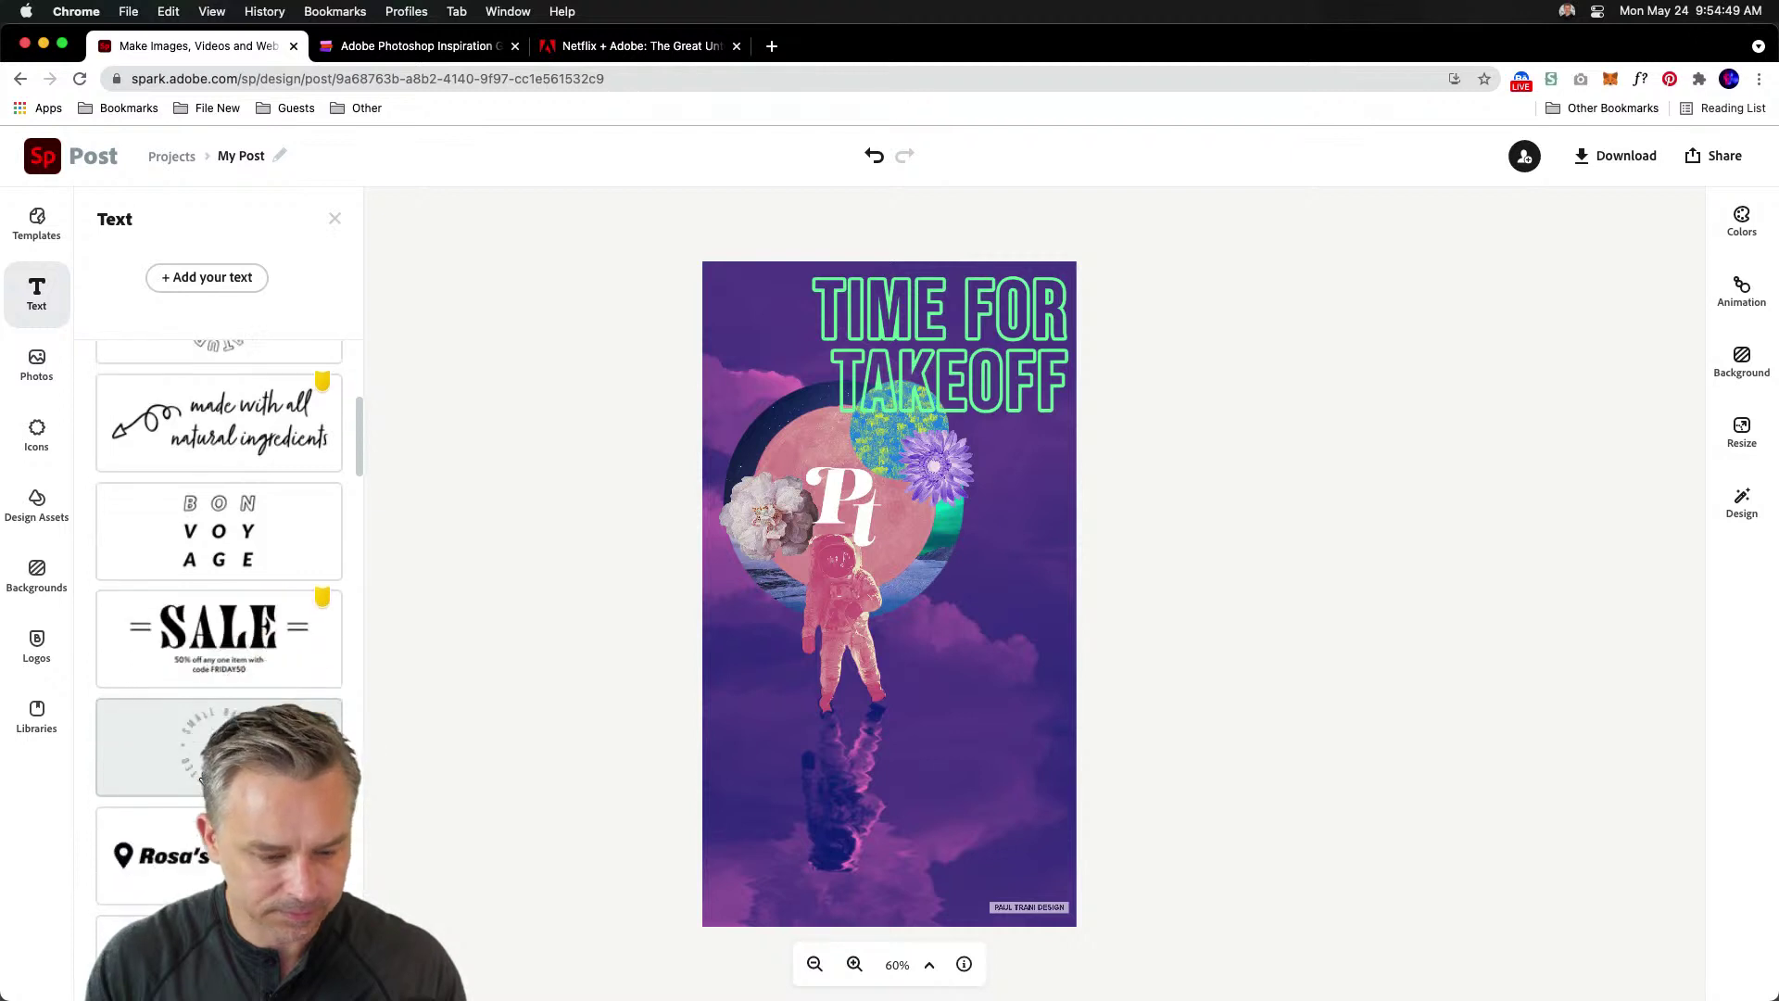
pyautogui.scroll(-6, 203, 837)
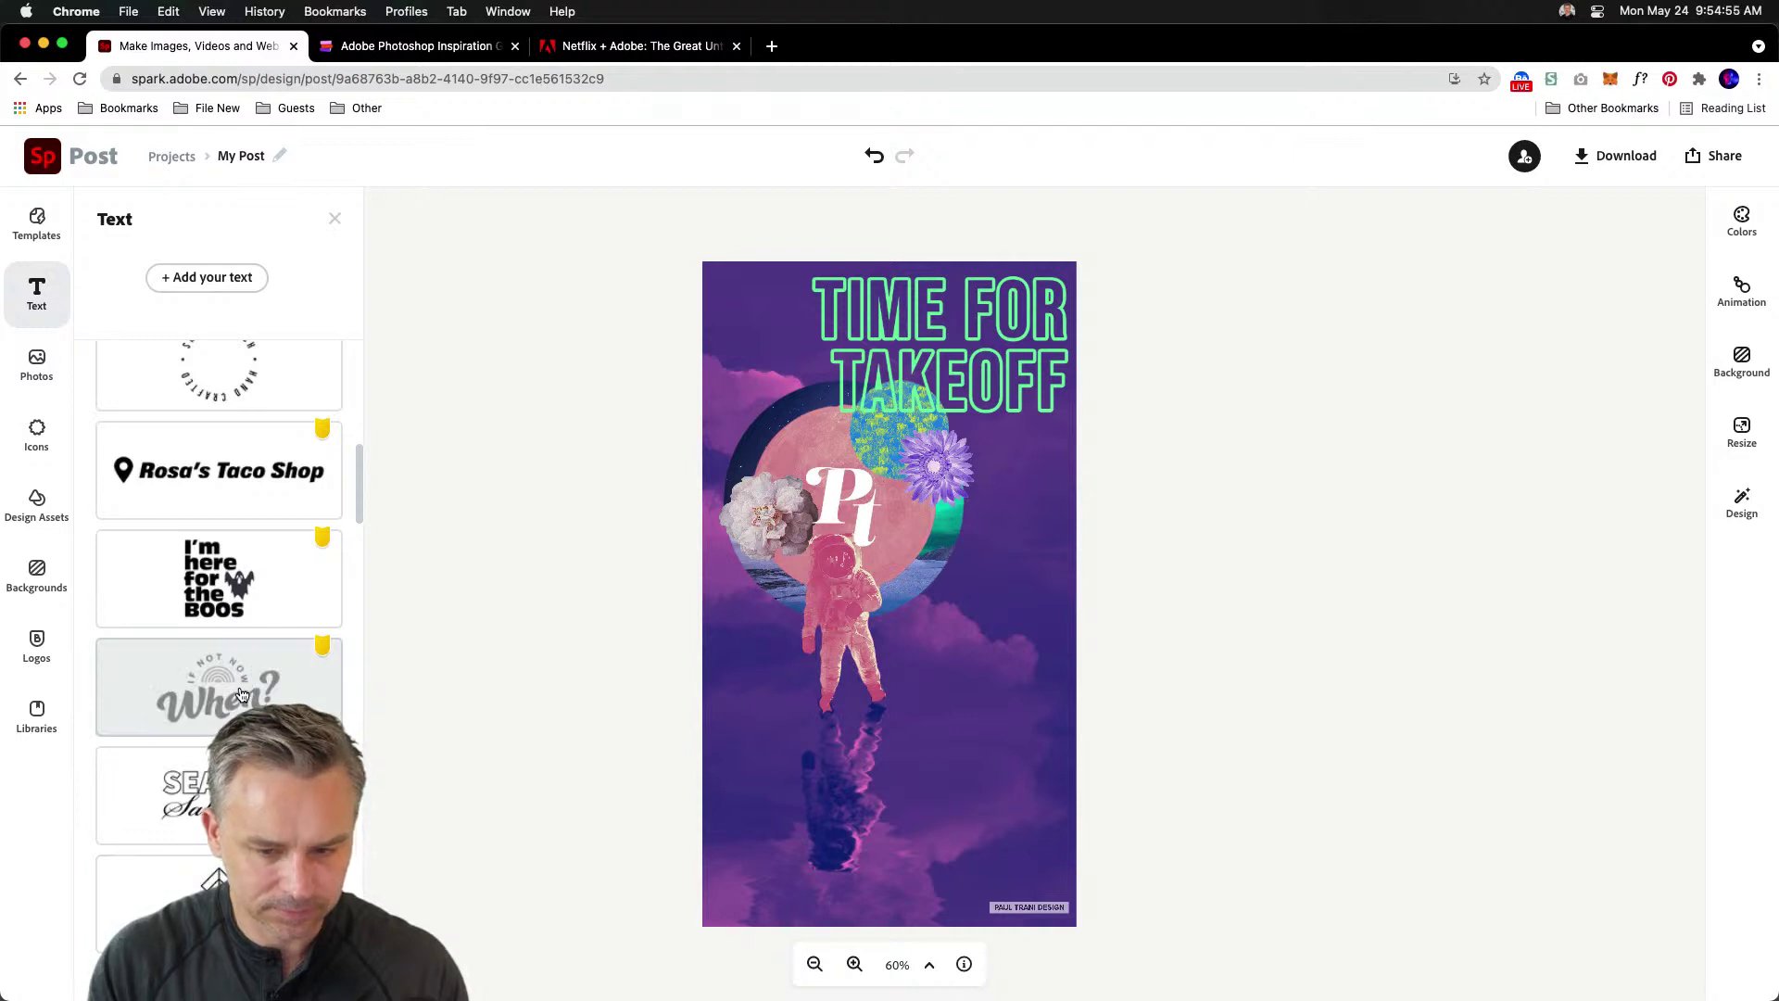
pyautogui.scroll(-5, 211, 700)
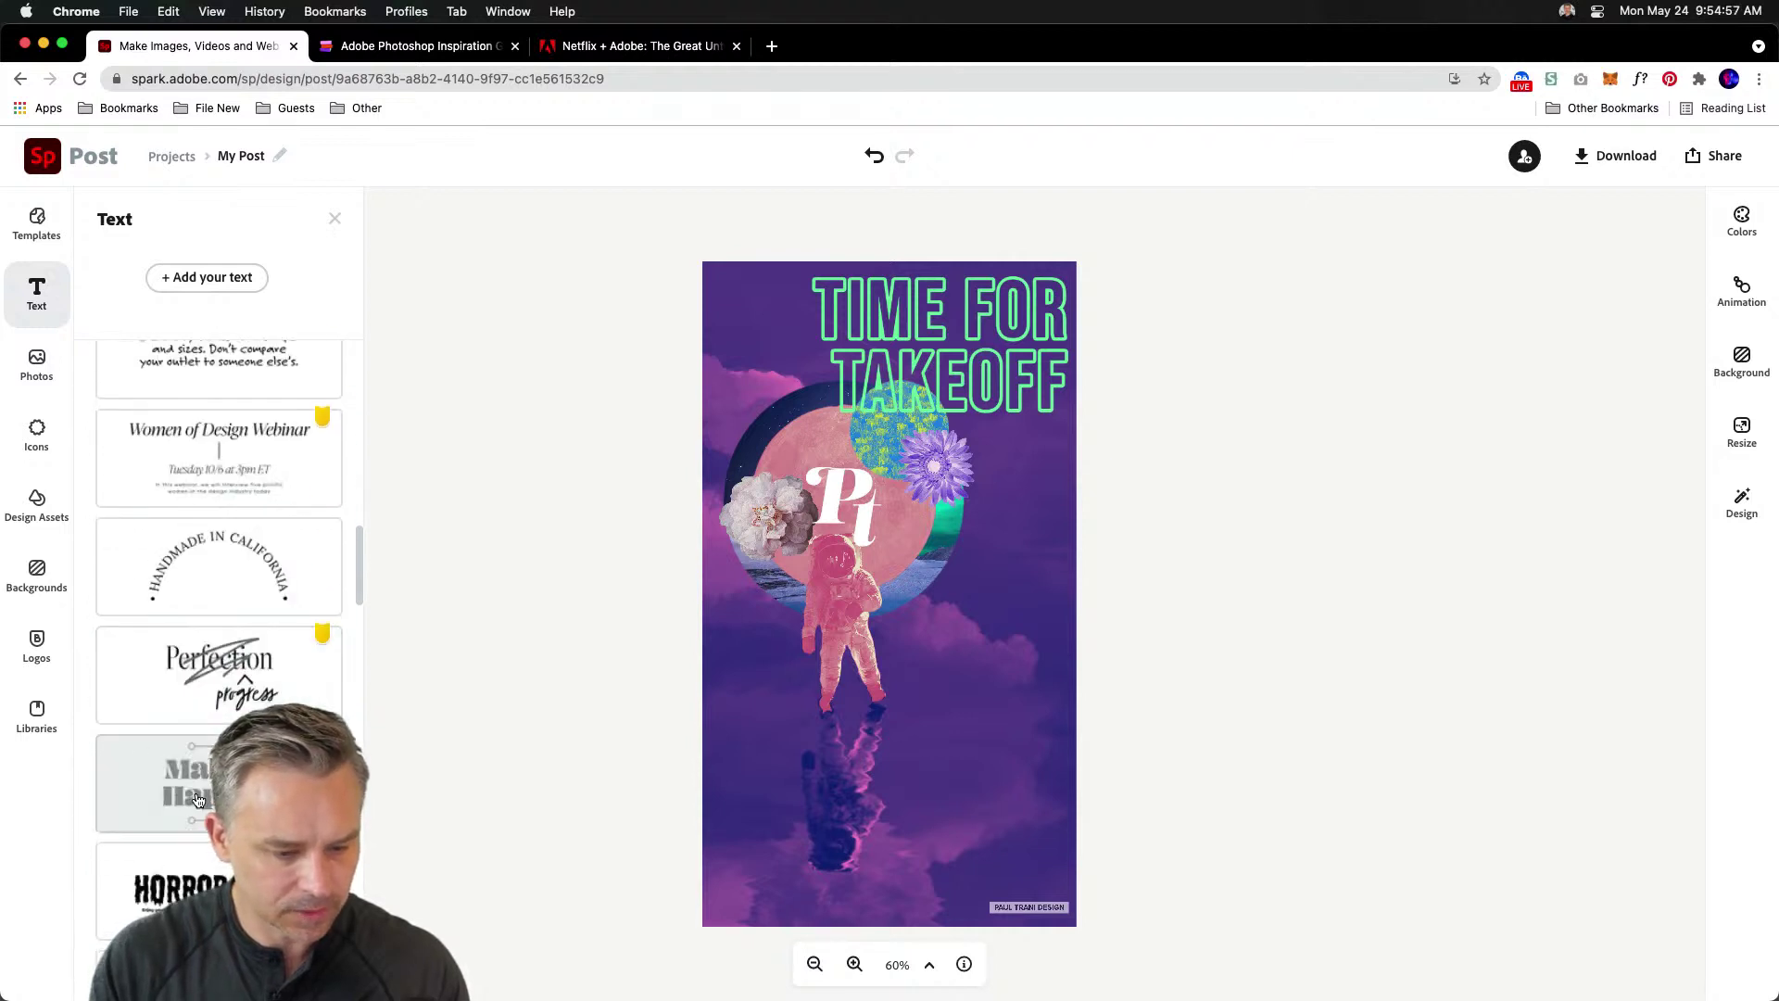
pyautogui.click(211, 700)
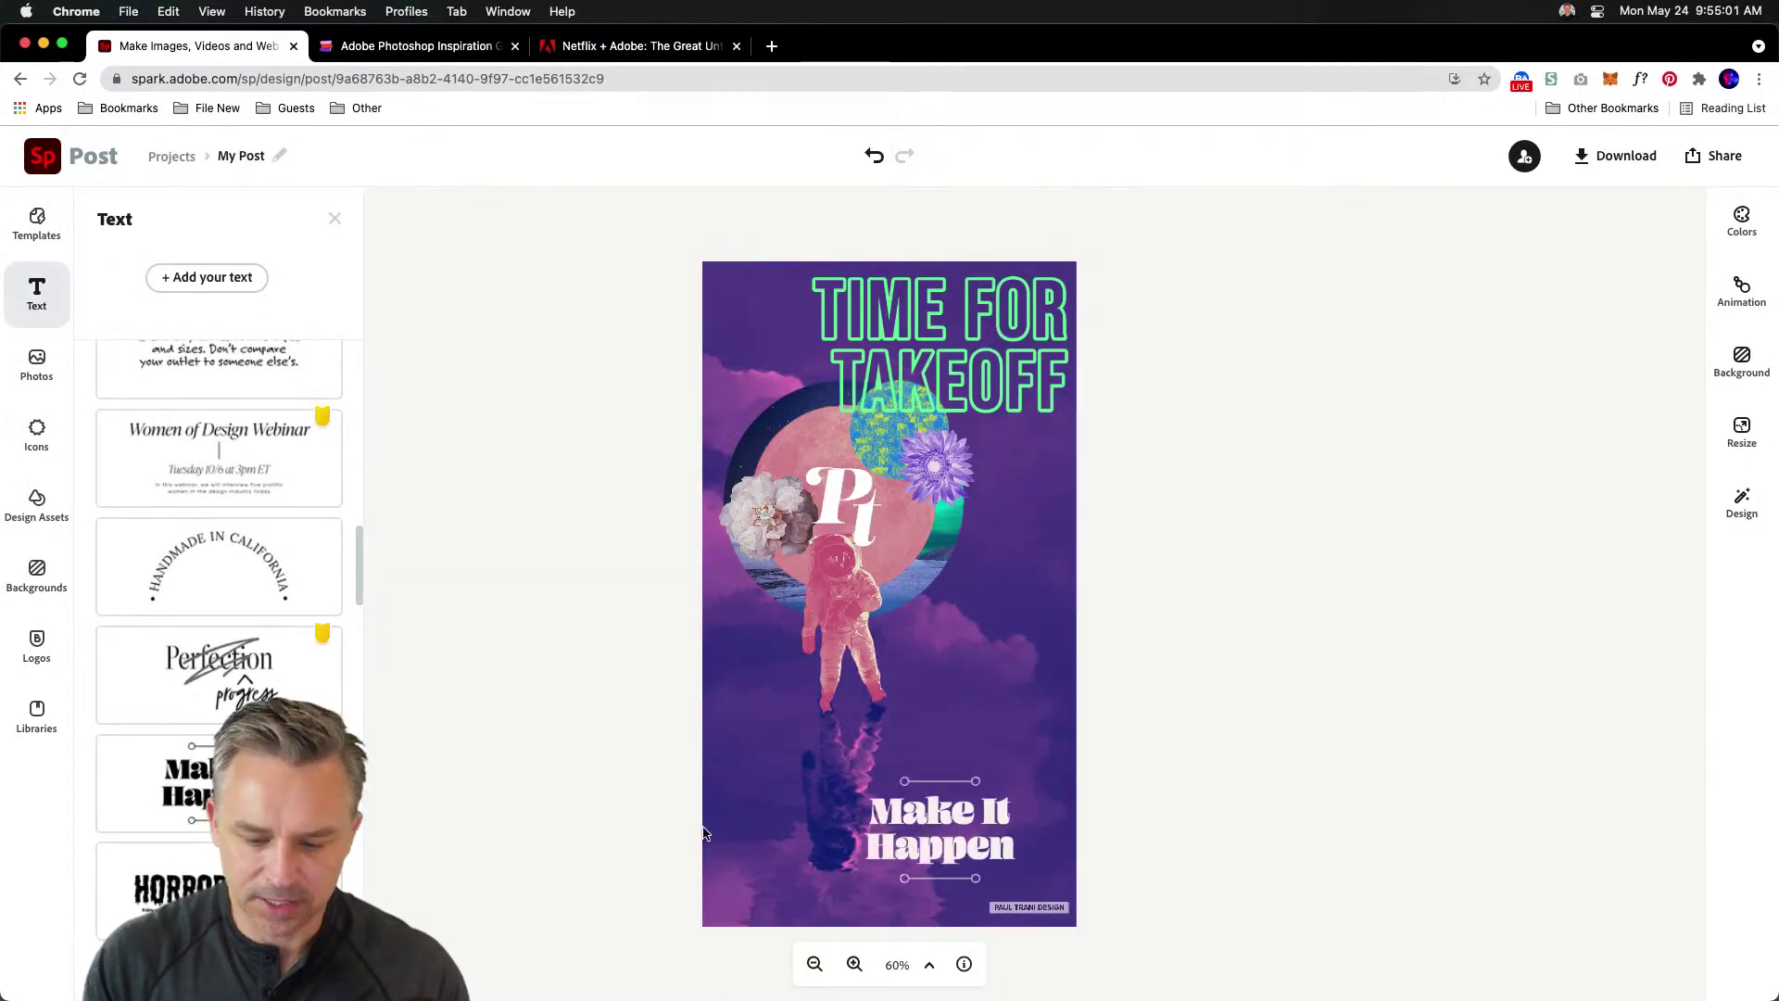
pyautogui.click(924, 804)
pyautogui.moveTo(871, 780); pyautogui.dragTo(754, 713)
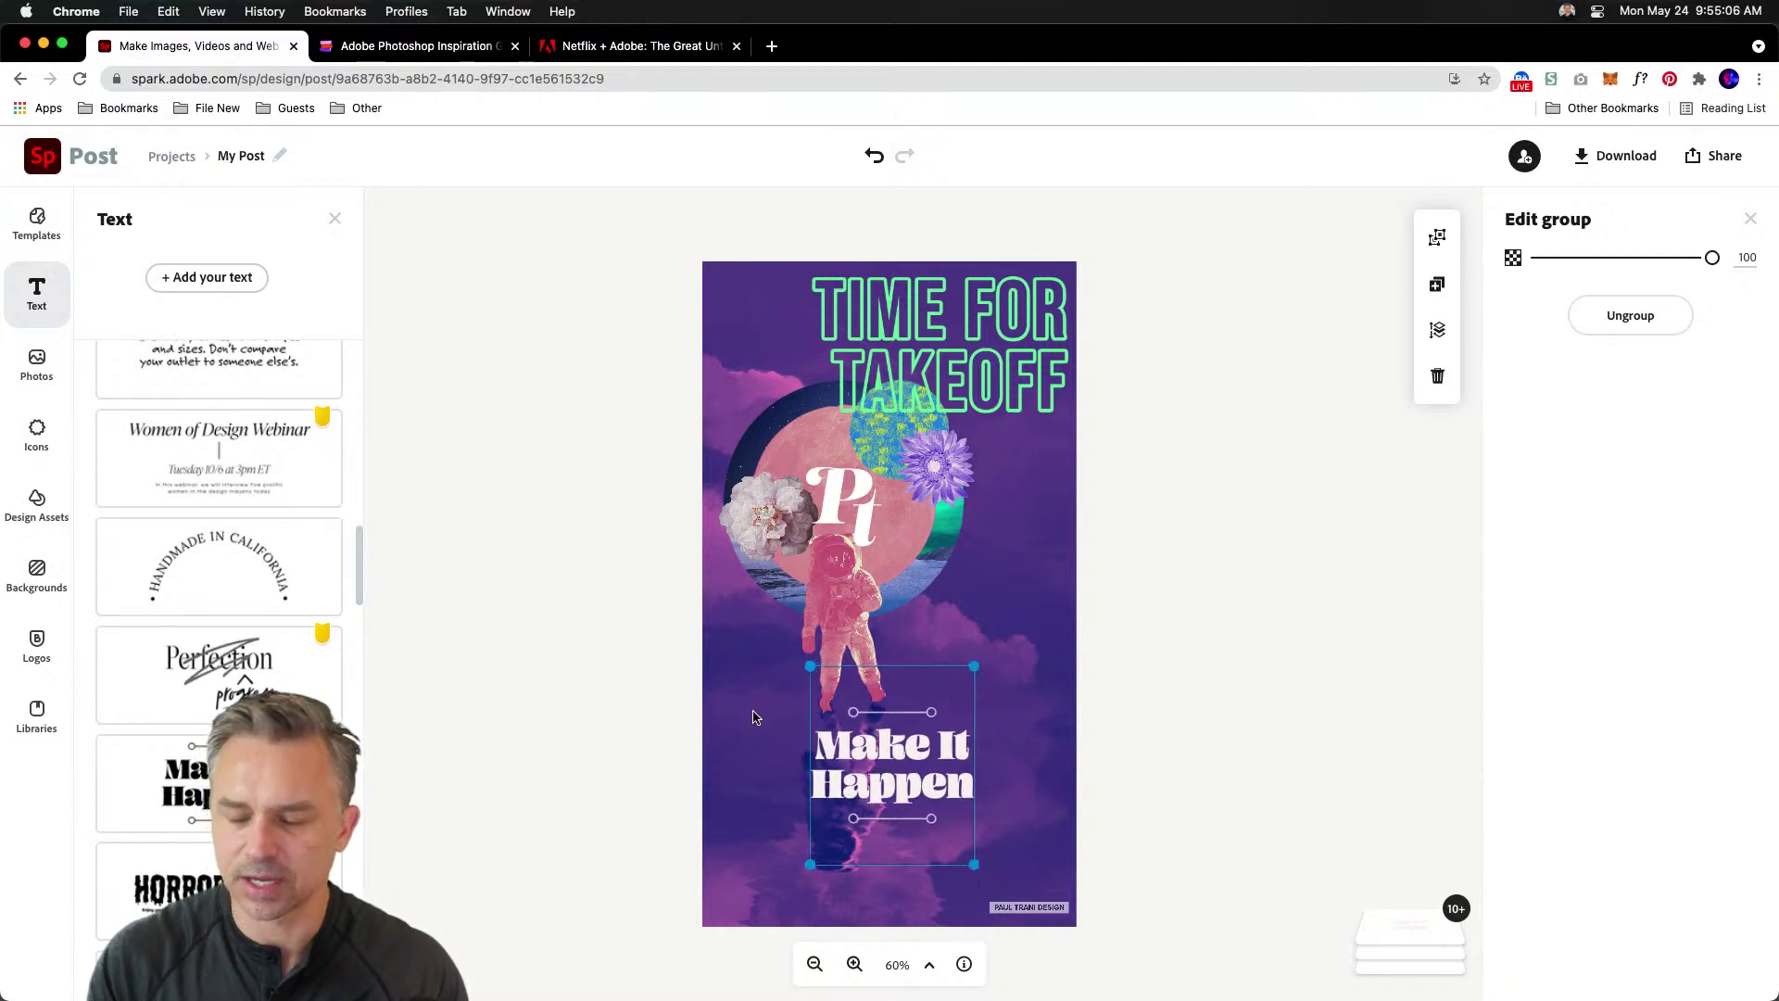
# - Change the "Make It Happen" text to "now accepting clients" and move it to the lower-right area of the design
pyautogui.doubleClick(858, 748)
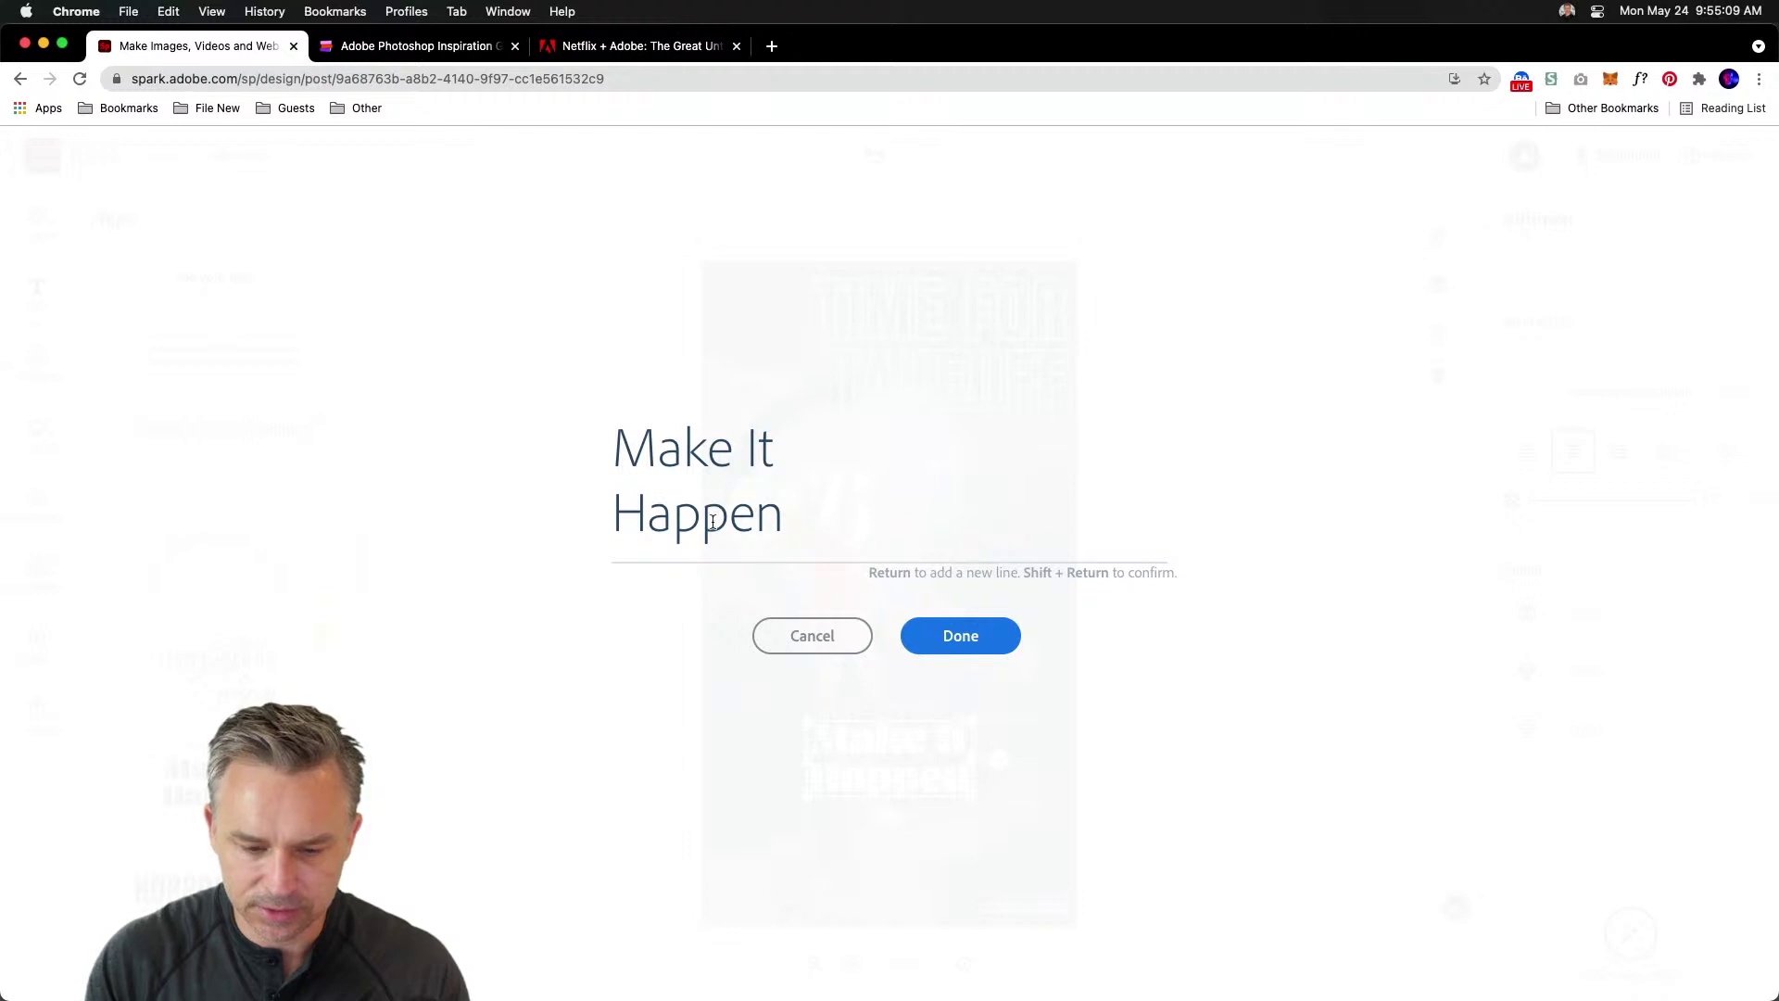
pyautogui.moveTo(783, 519); pyautogui.dragTo(449, 380)
pyautogui.write('ra')
pyautogui.press('BackSpace')
pyautogui.press('BackSpace')
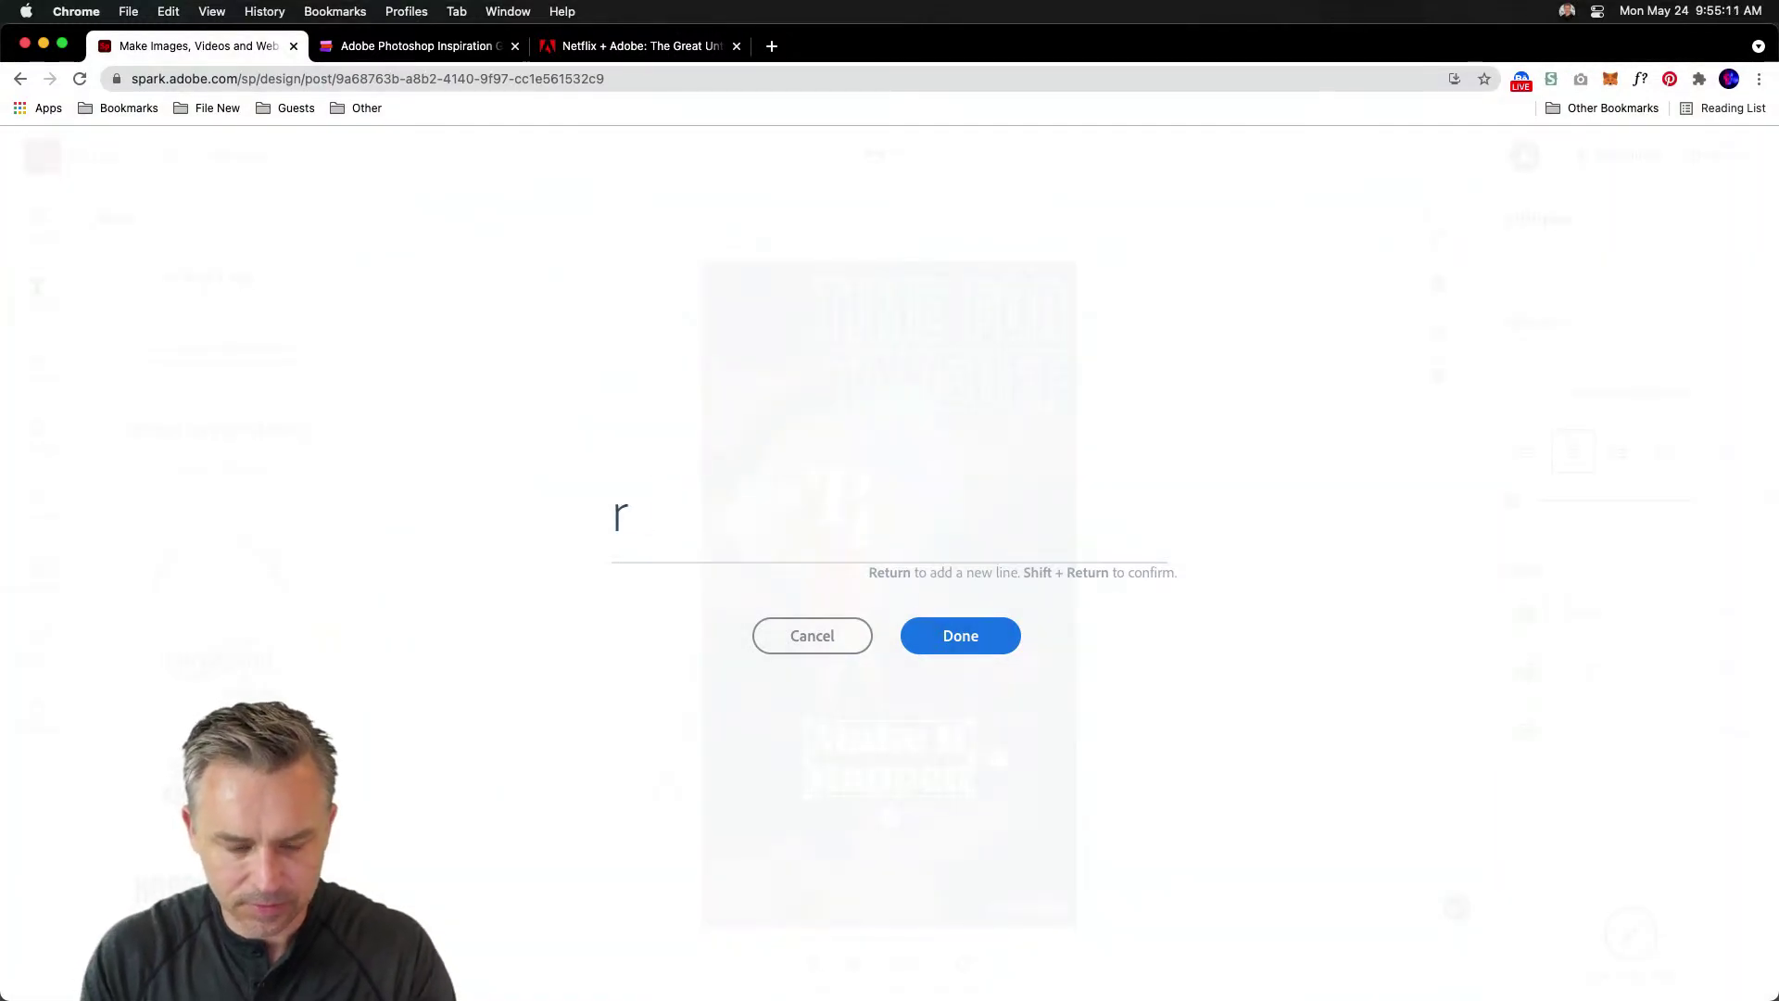
pyautogui.write('rea')
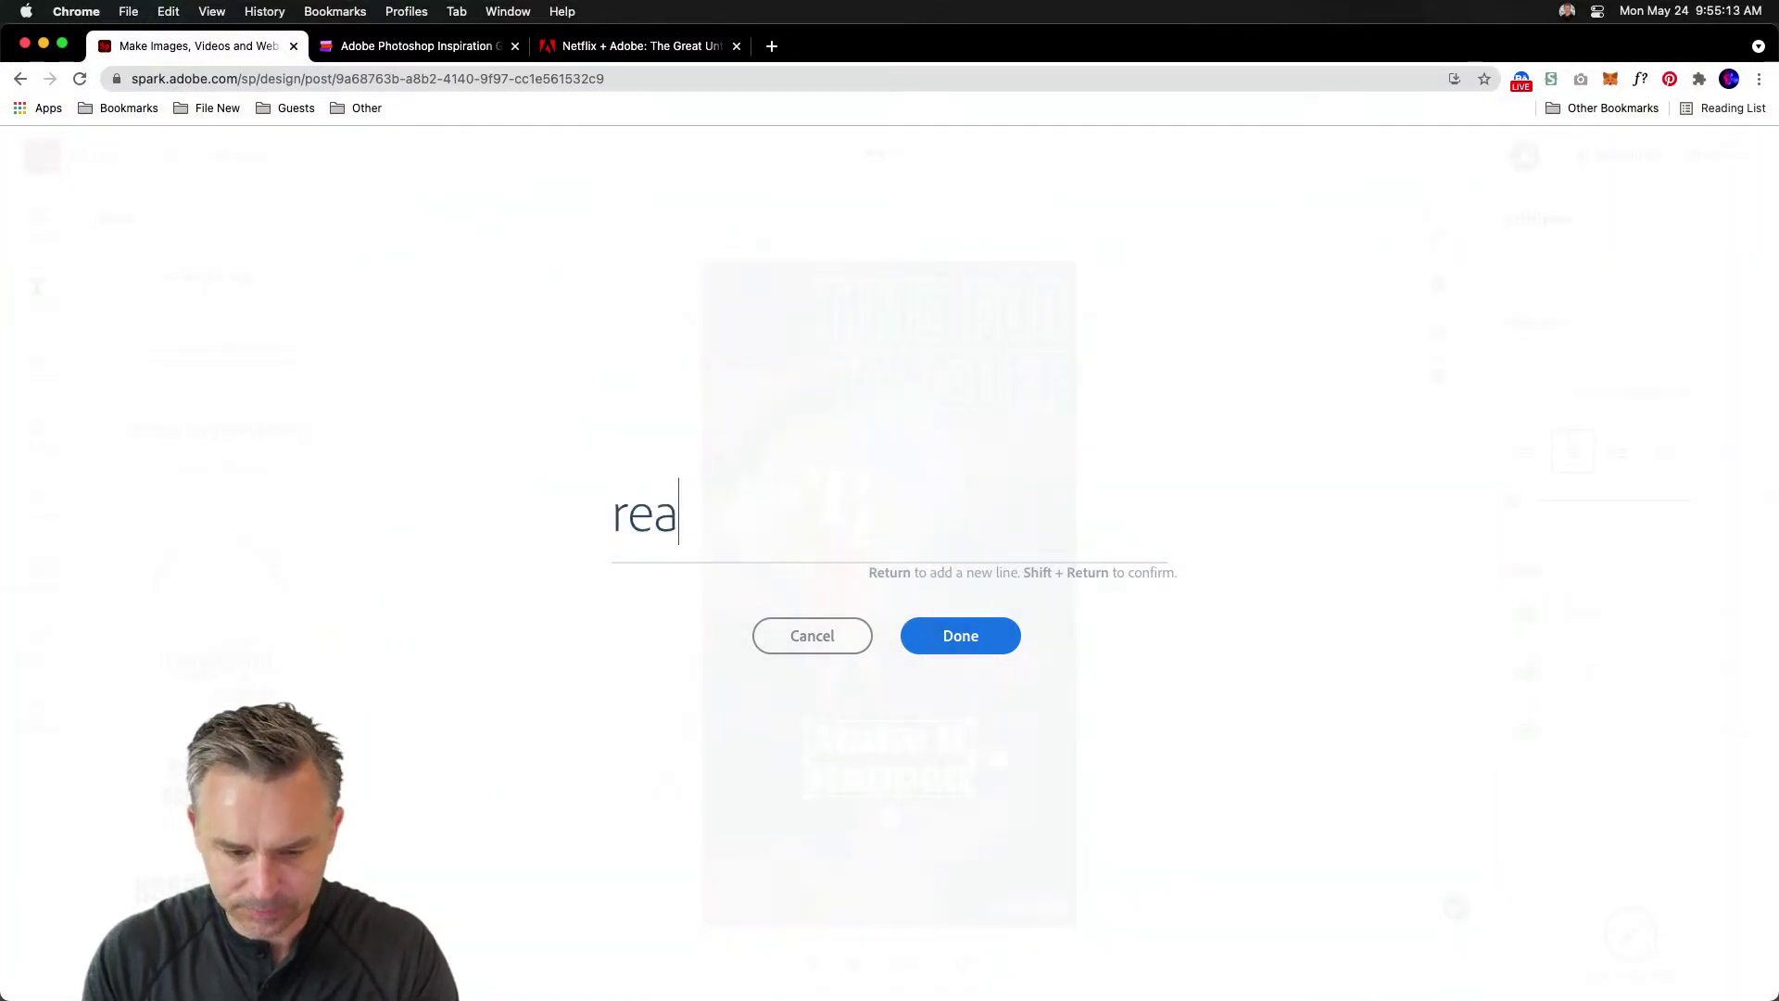
pyautogui.press('BackSpace')
pyautogui.press('BackSpace')
pyautogui.press('BackSpace')
pyautogui.write('now acceptint')
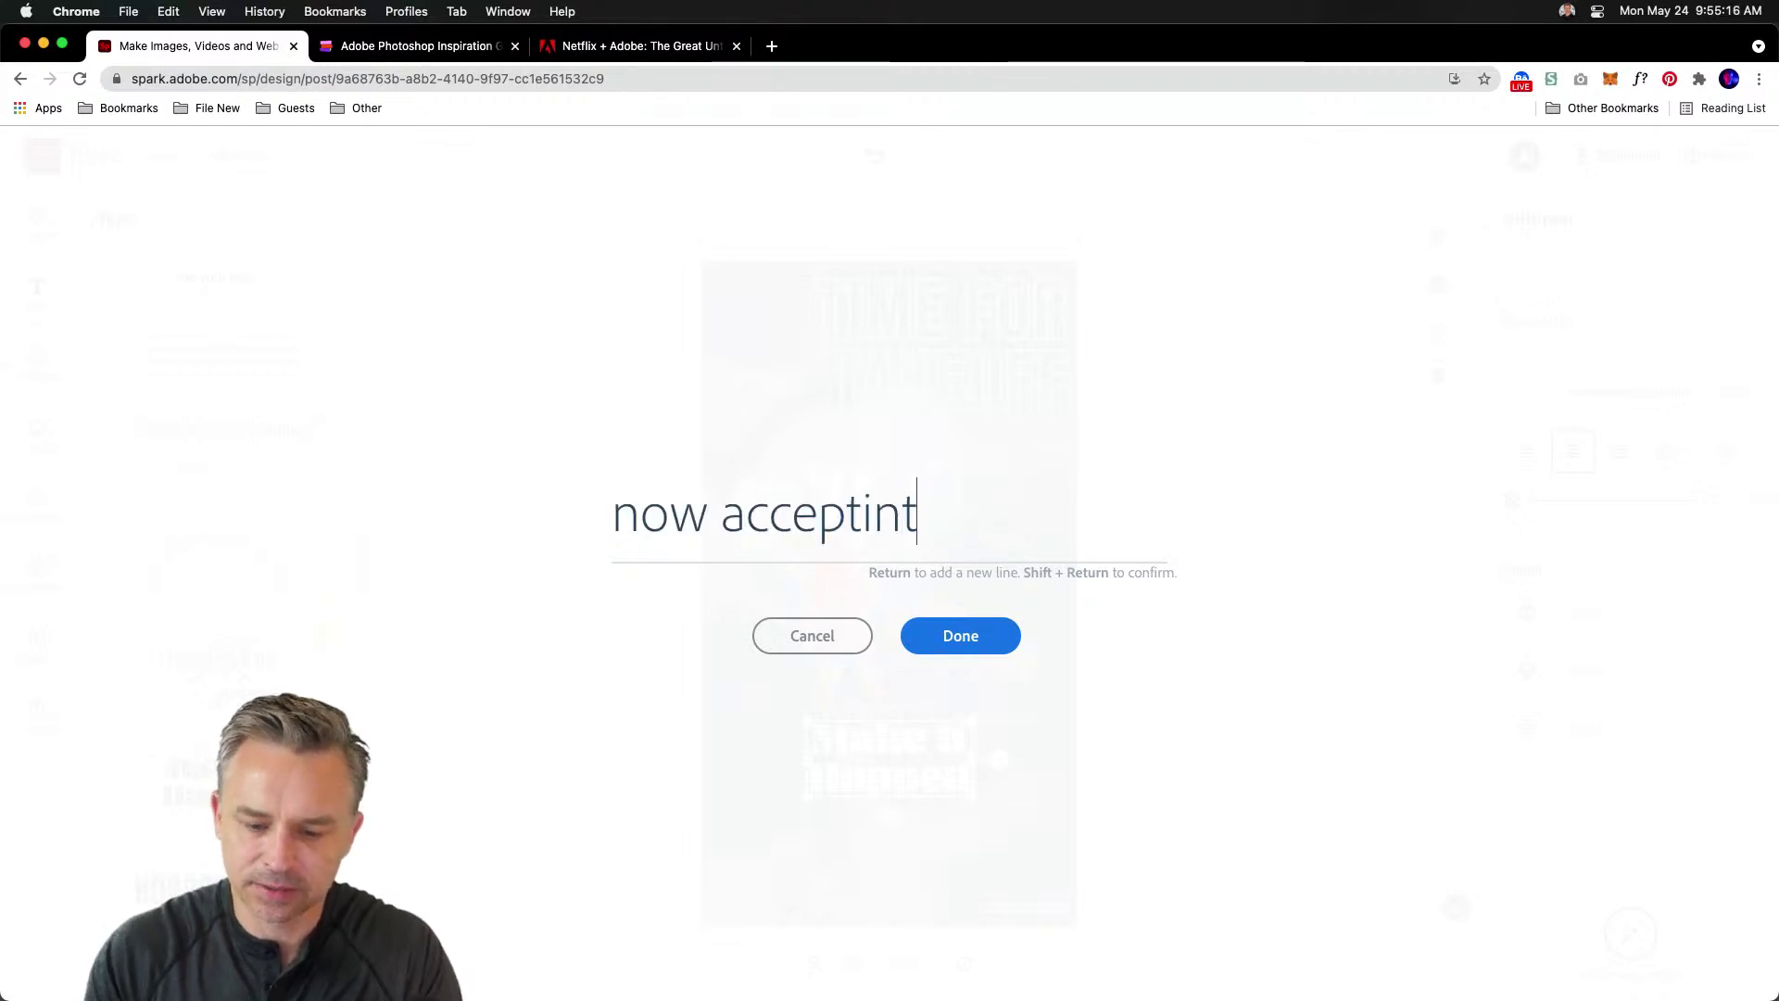
pyautogui.press('BackSpace')
pyautogui.write('g clients')
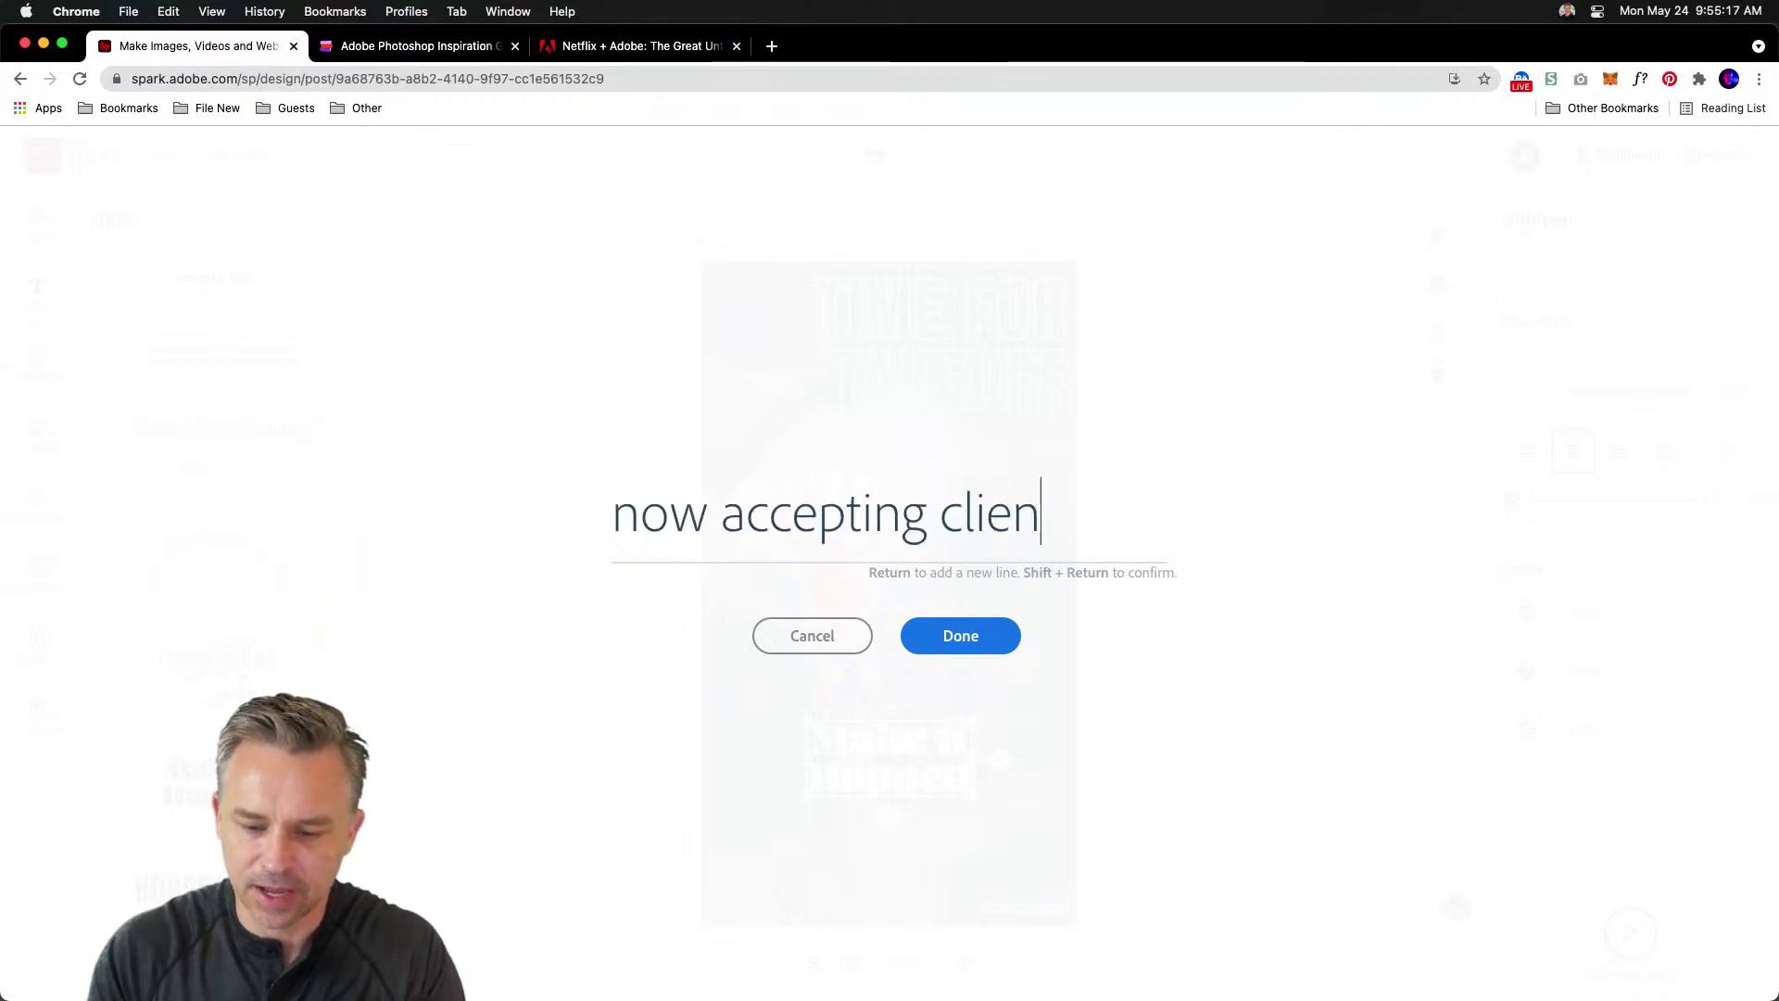
pyautogui.click(952, 637)
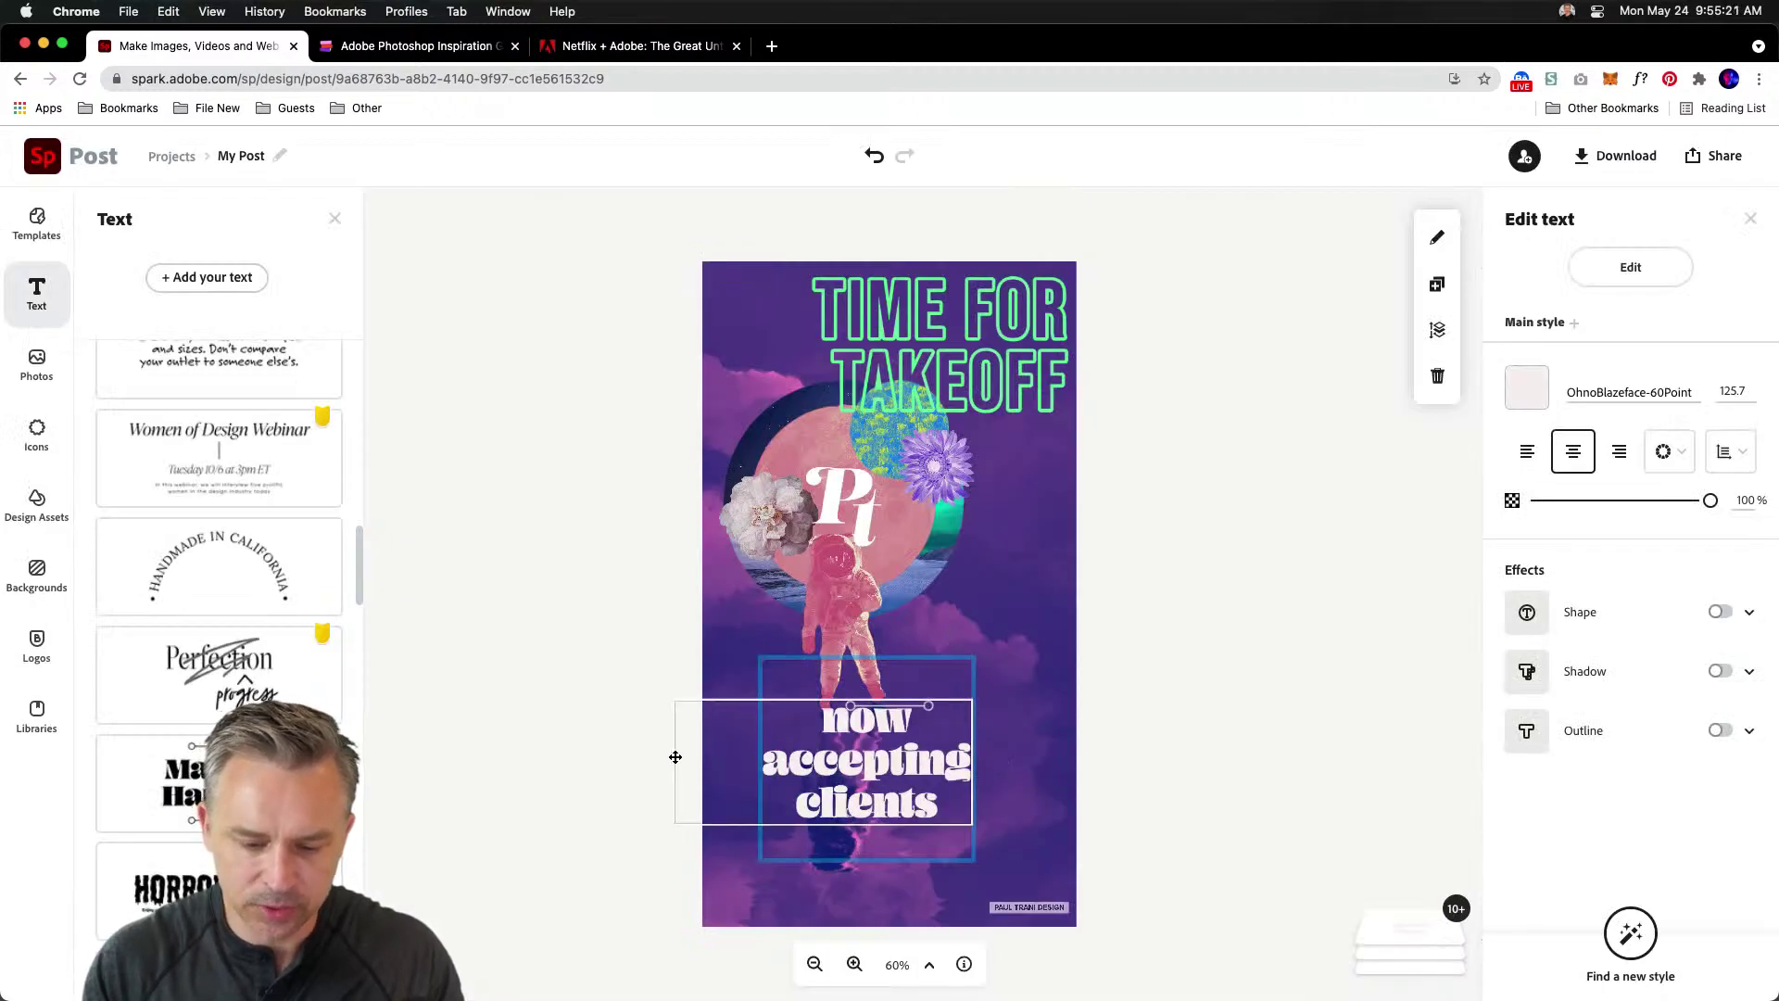
pyautogui.moveTo(802, 762); pyautogui.dragTo(904, 794)
pyautogui.click(687, 691)
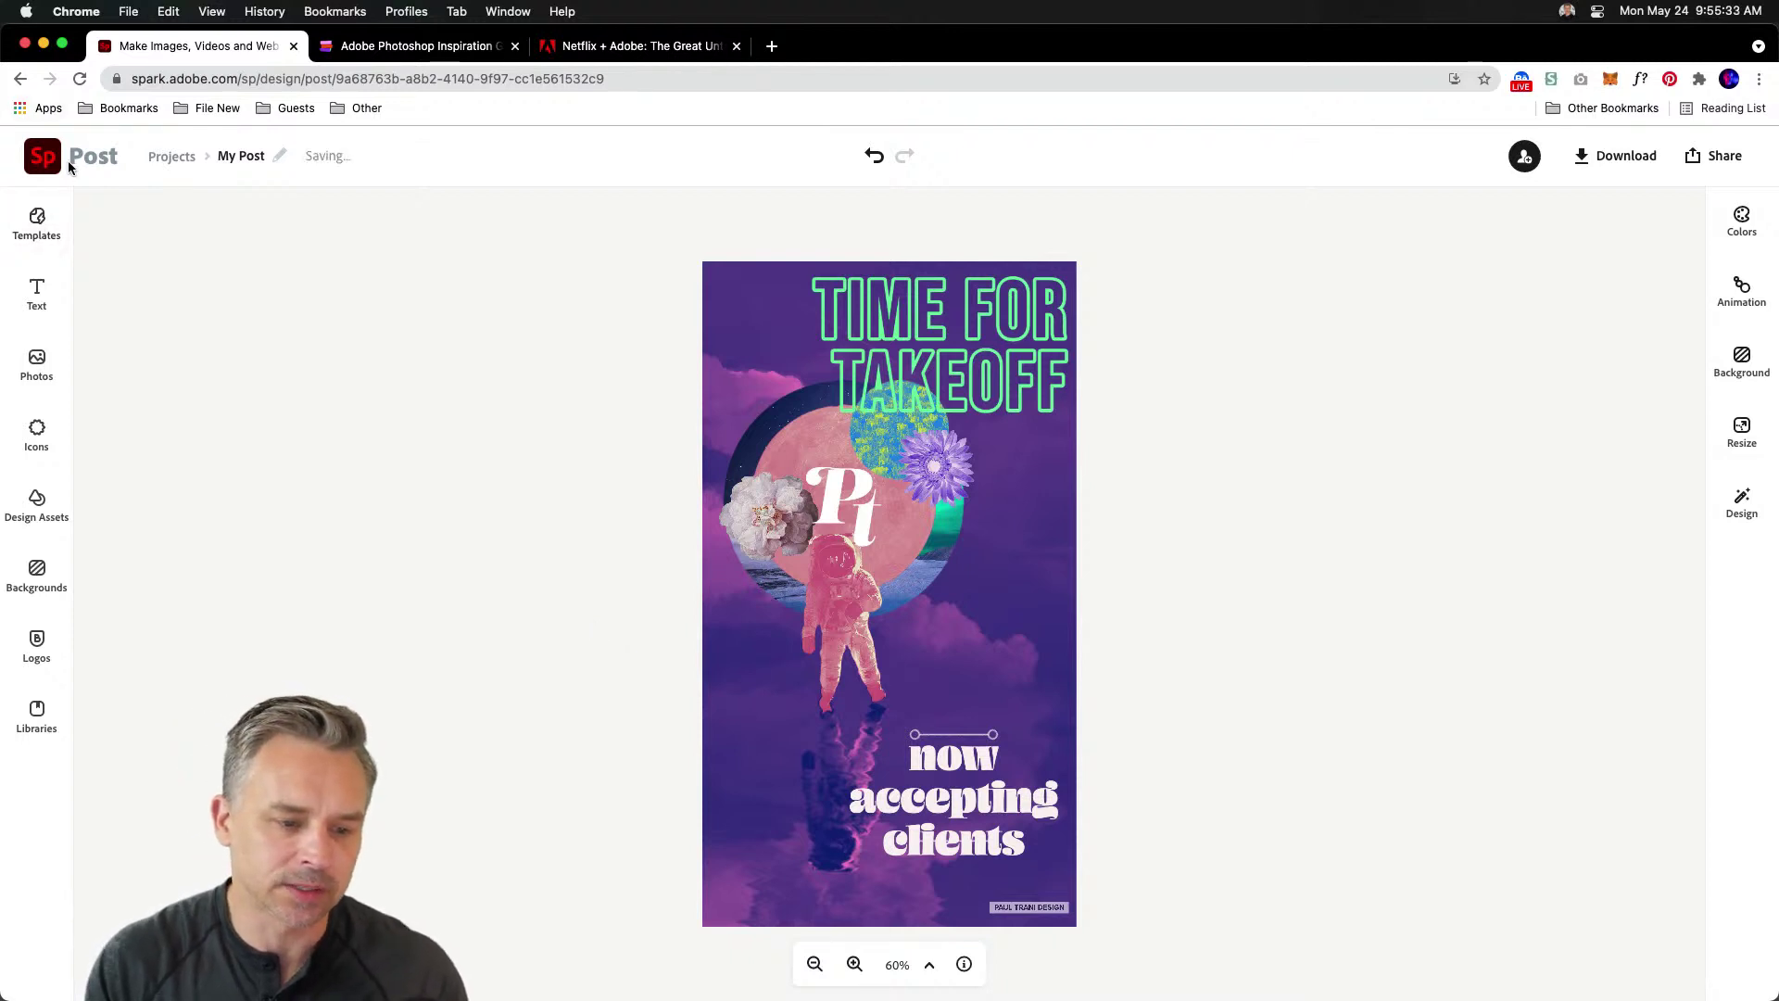
# - Return to the Spark home page and look over the recent projects and the creation options
pyautogui.click(39, 159)
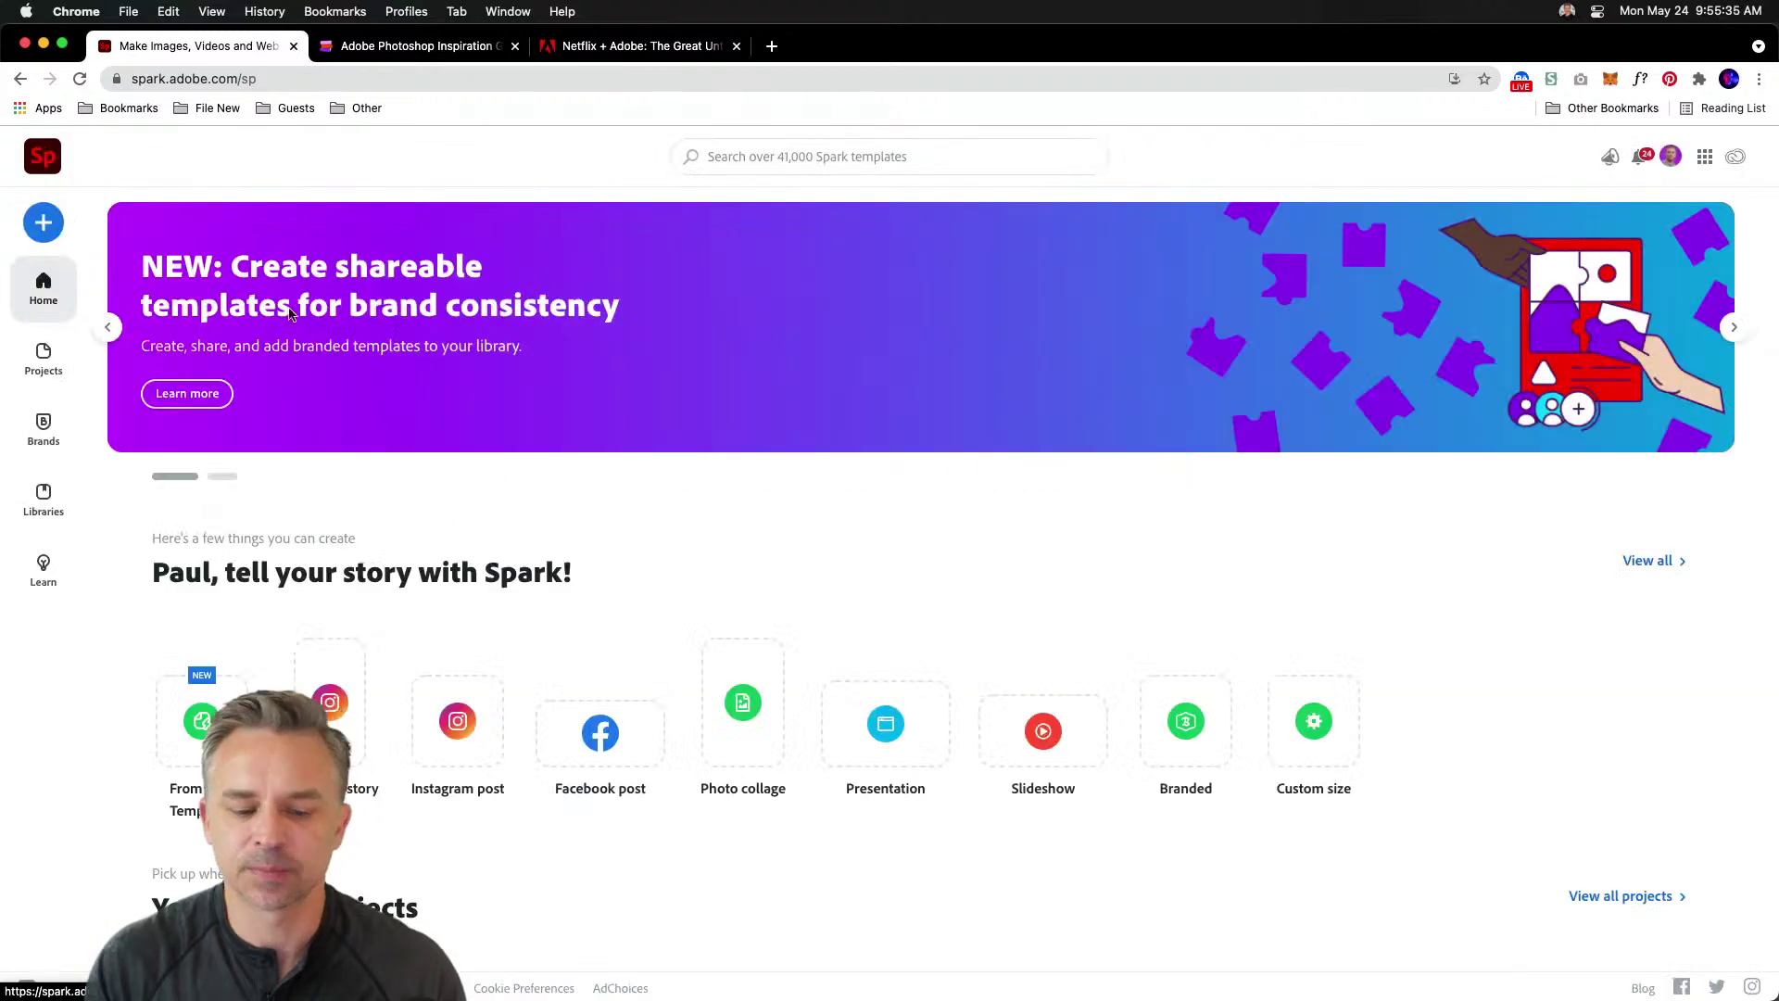
pyautogui.scroll(-5, 166, 454)
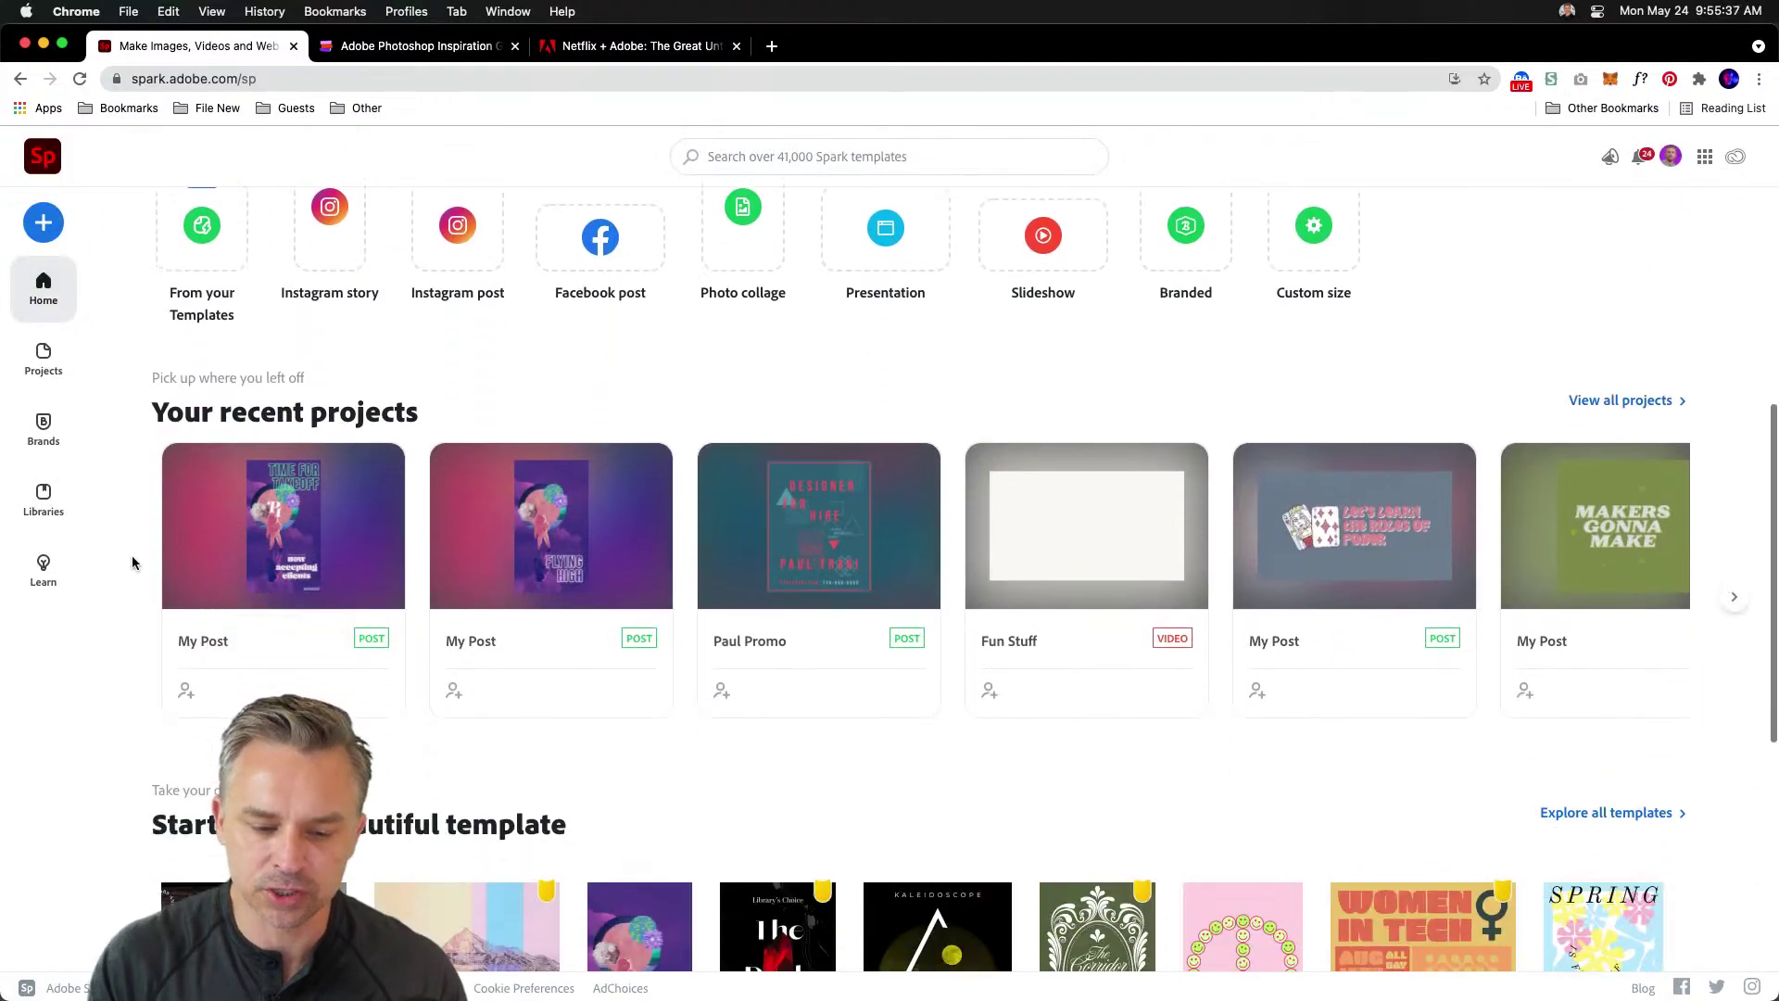
pyautogui.scroll(2, 201, 329)
pyautogui.scroll(1, 201, 329)
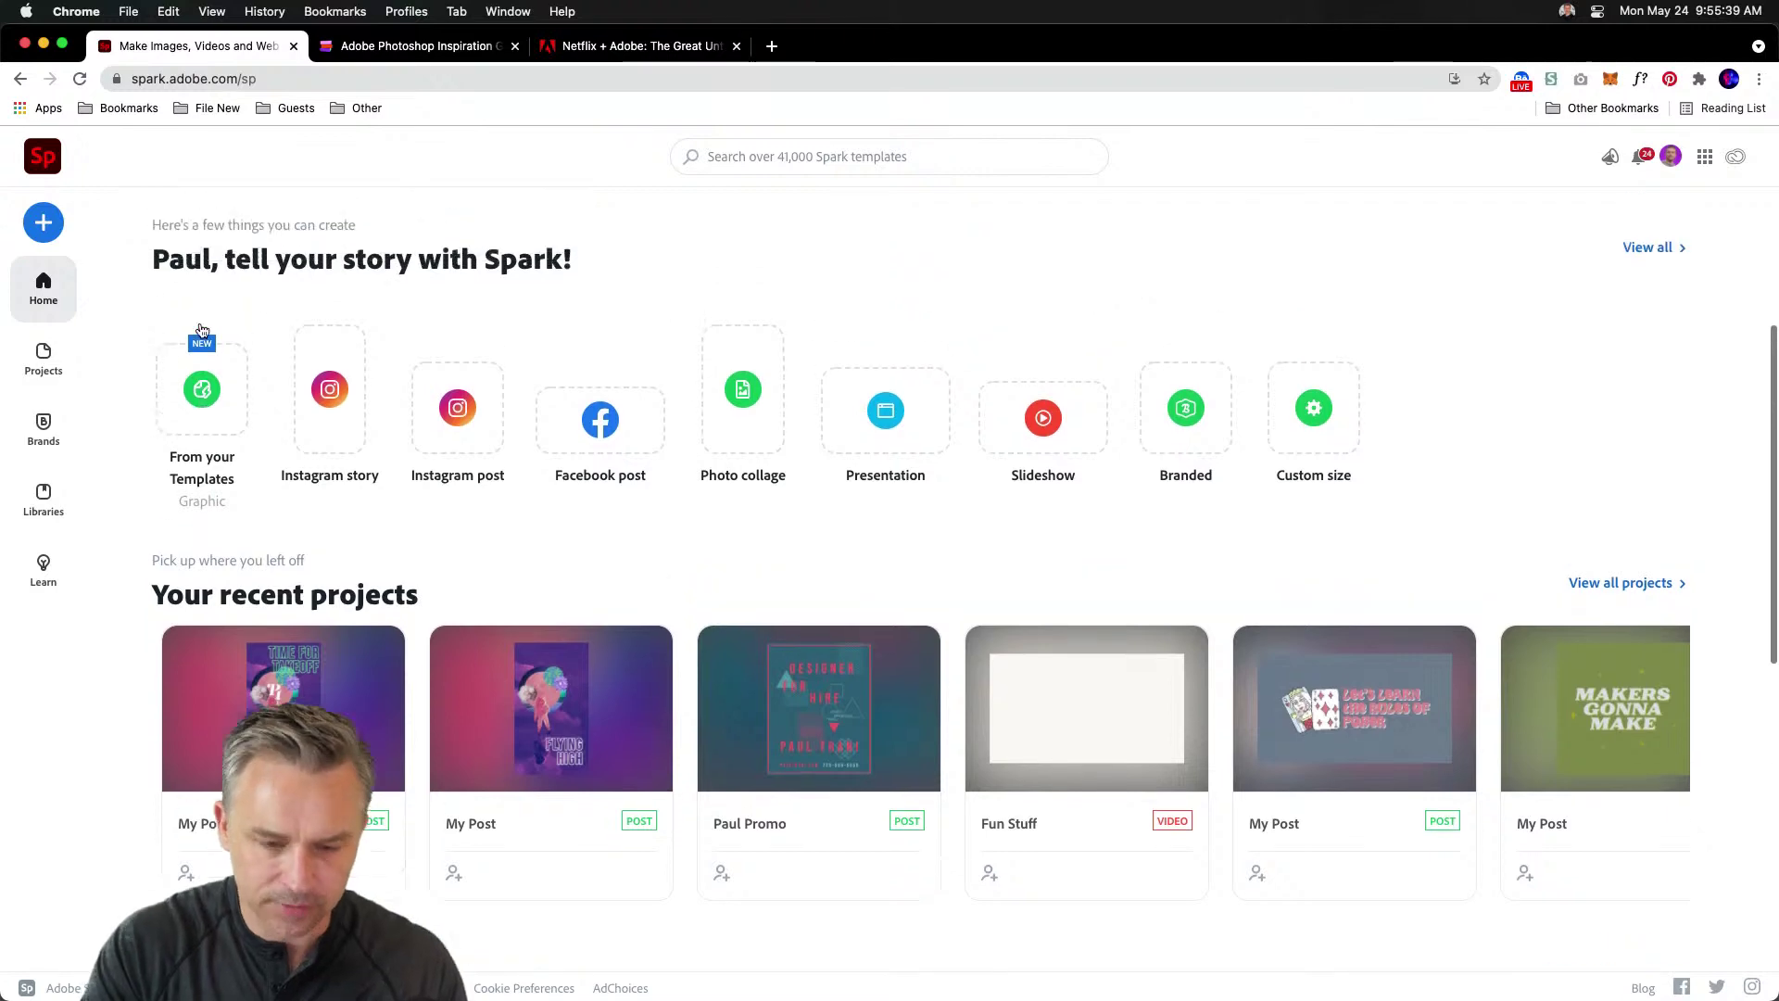